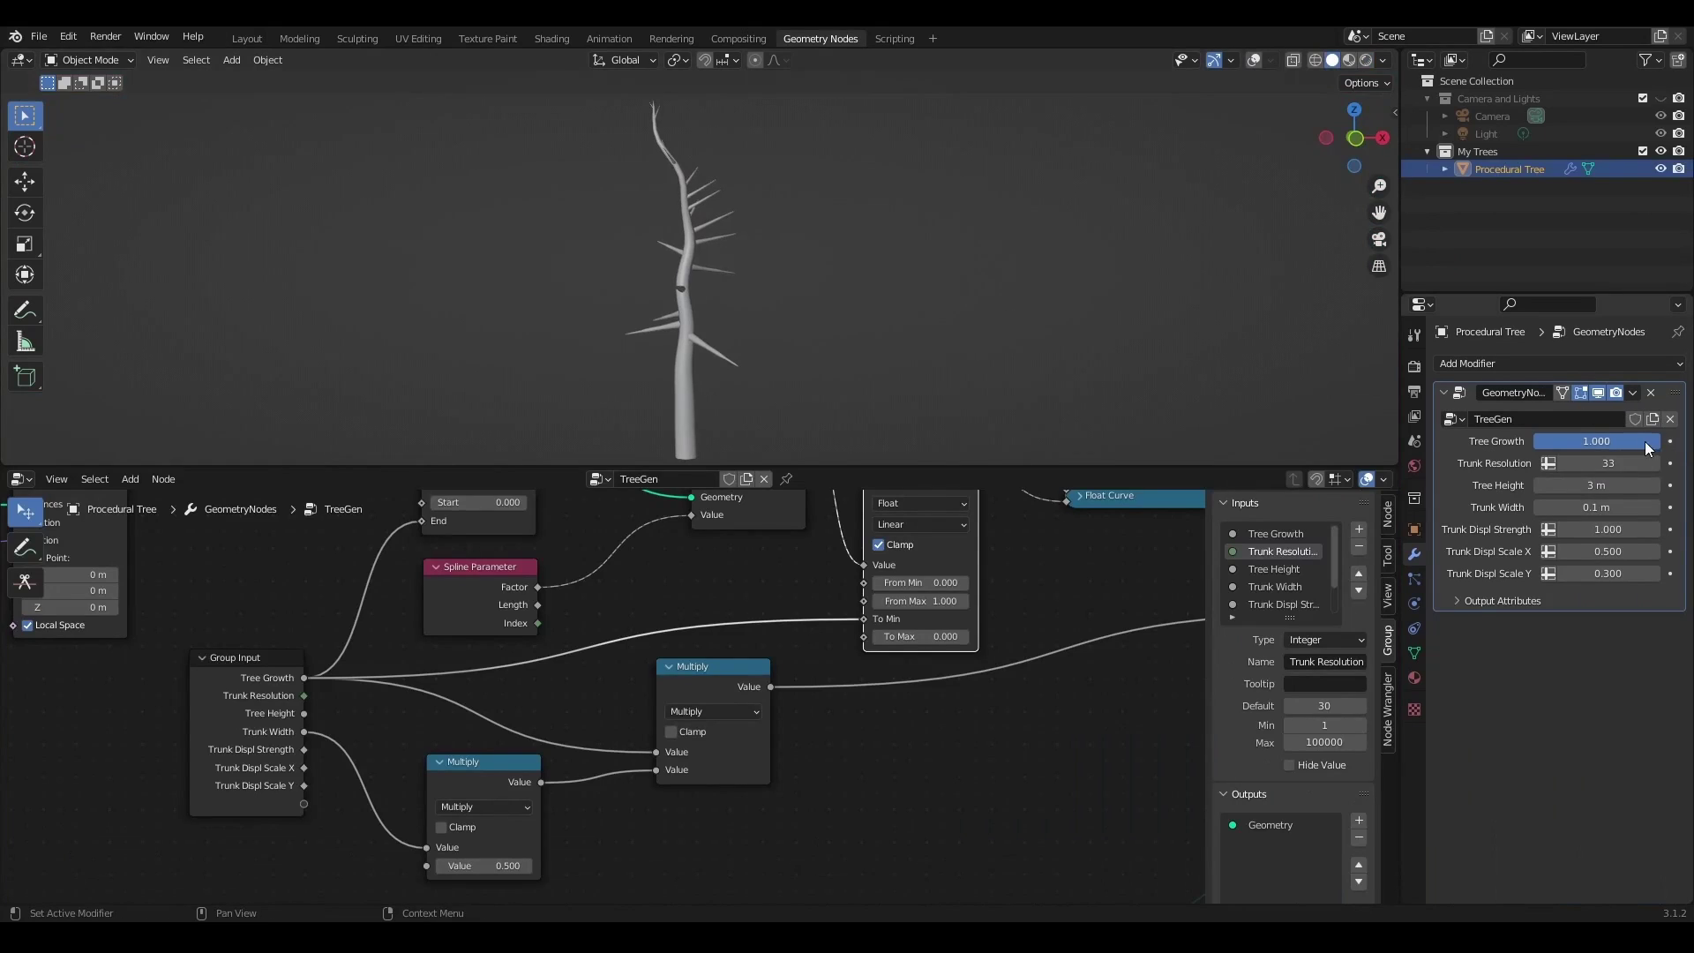
- Try out a different tree height on the procedural tree and undo the last height change
{"action": "left_click_drag", "start_coordinate": [1646, 449], "coordinate": [1590, 485]}
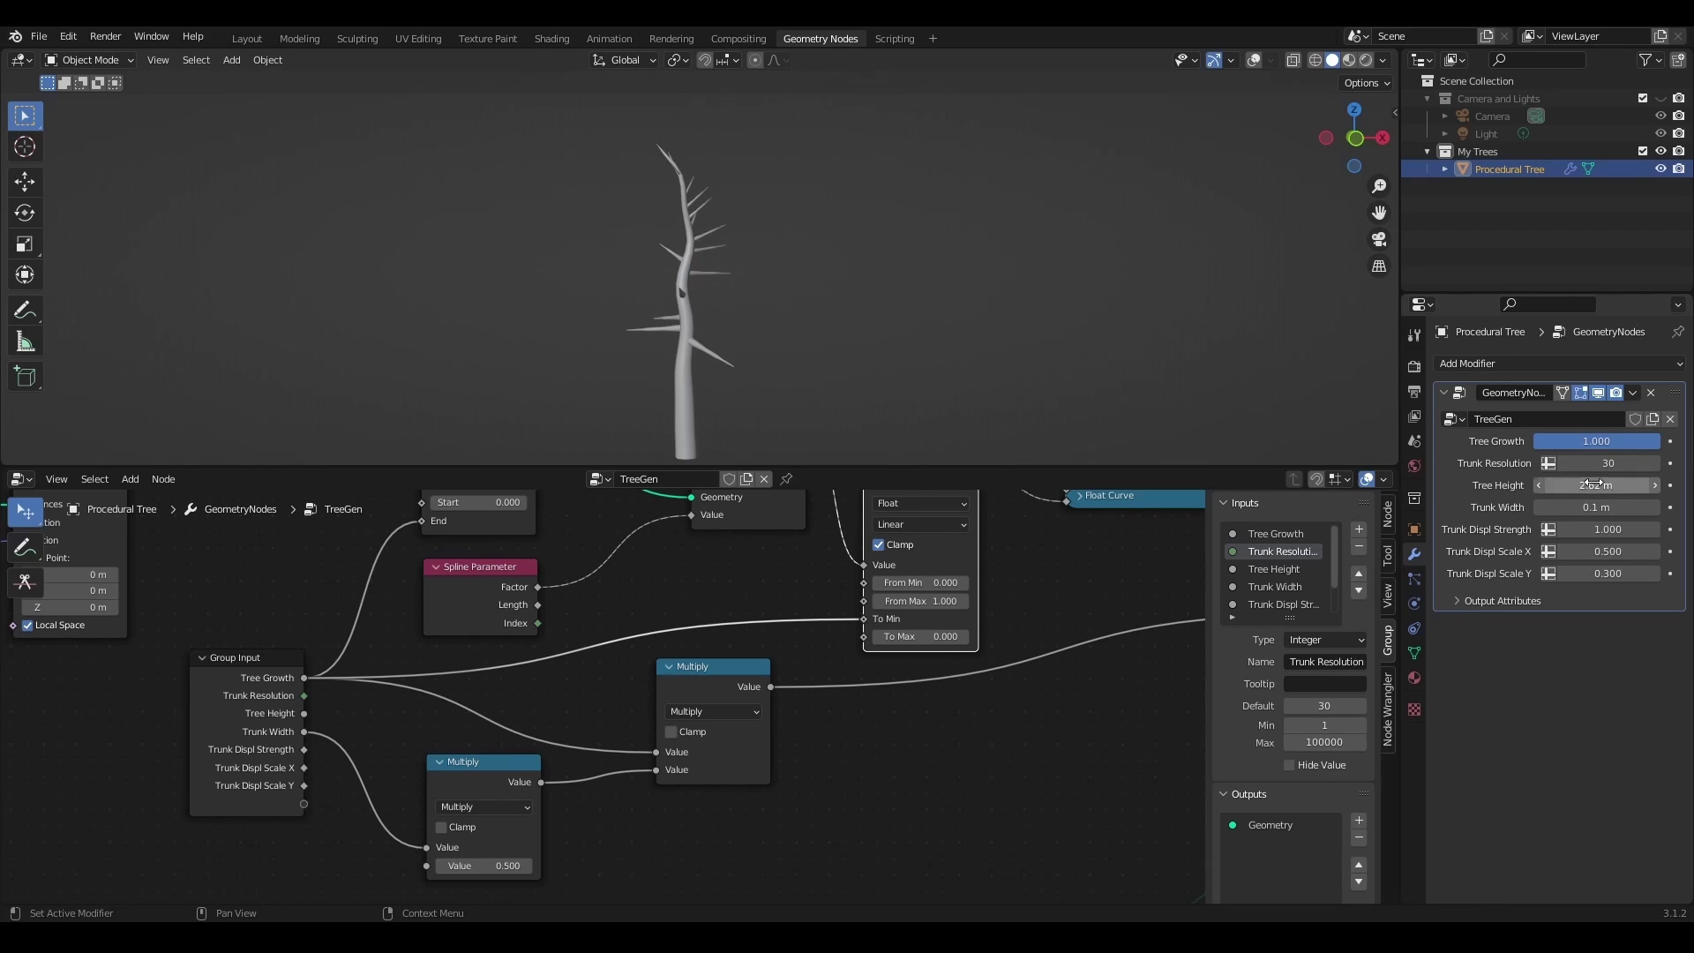
{"action": "key", "text": "ctrl+z"}
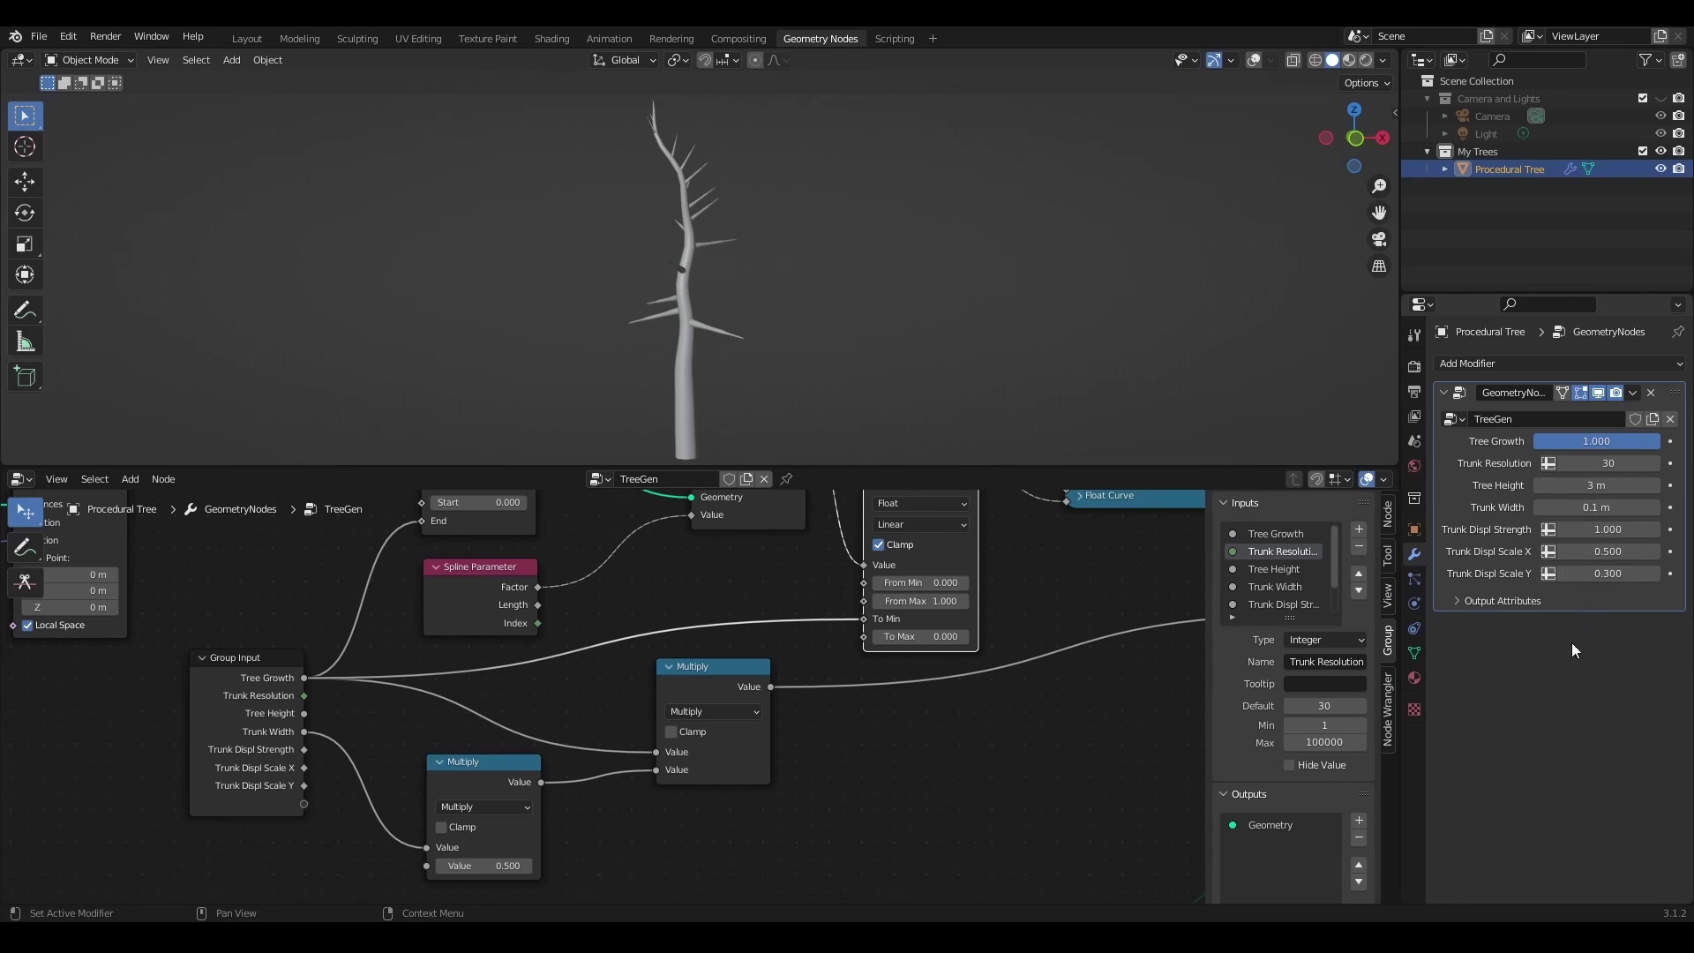
- Turn on the viewport overlays for the 3D view
{"action": "scroll", "coordinate": [797, 362], "scroll_direction": "down", "scroll_amount": 1}
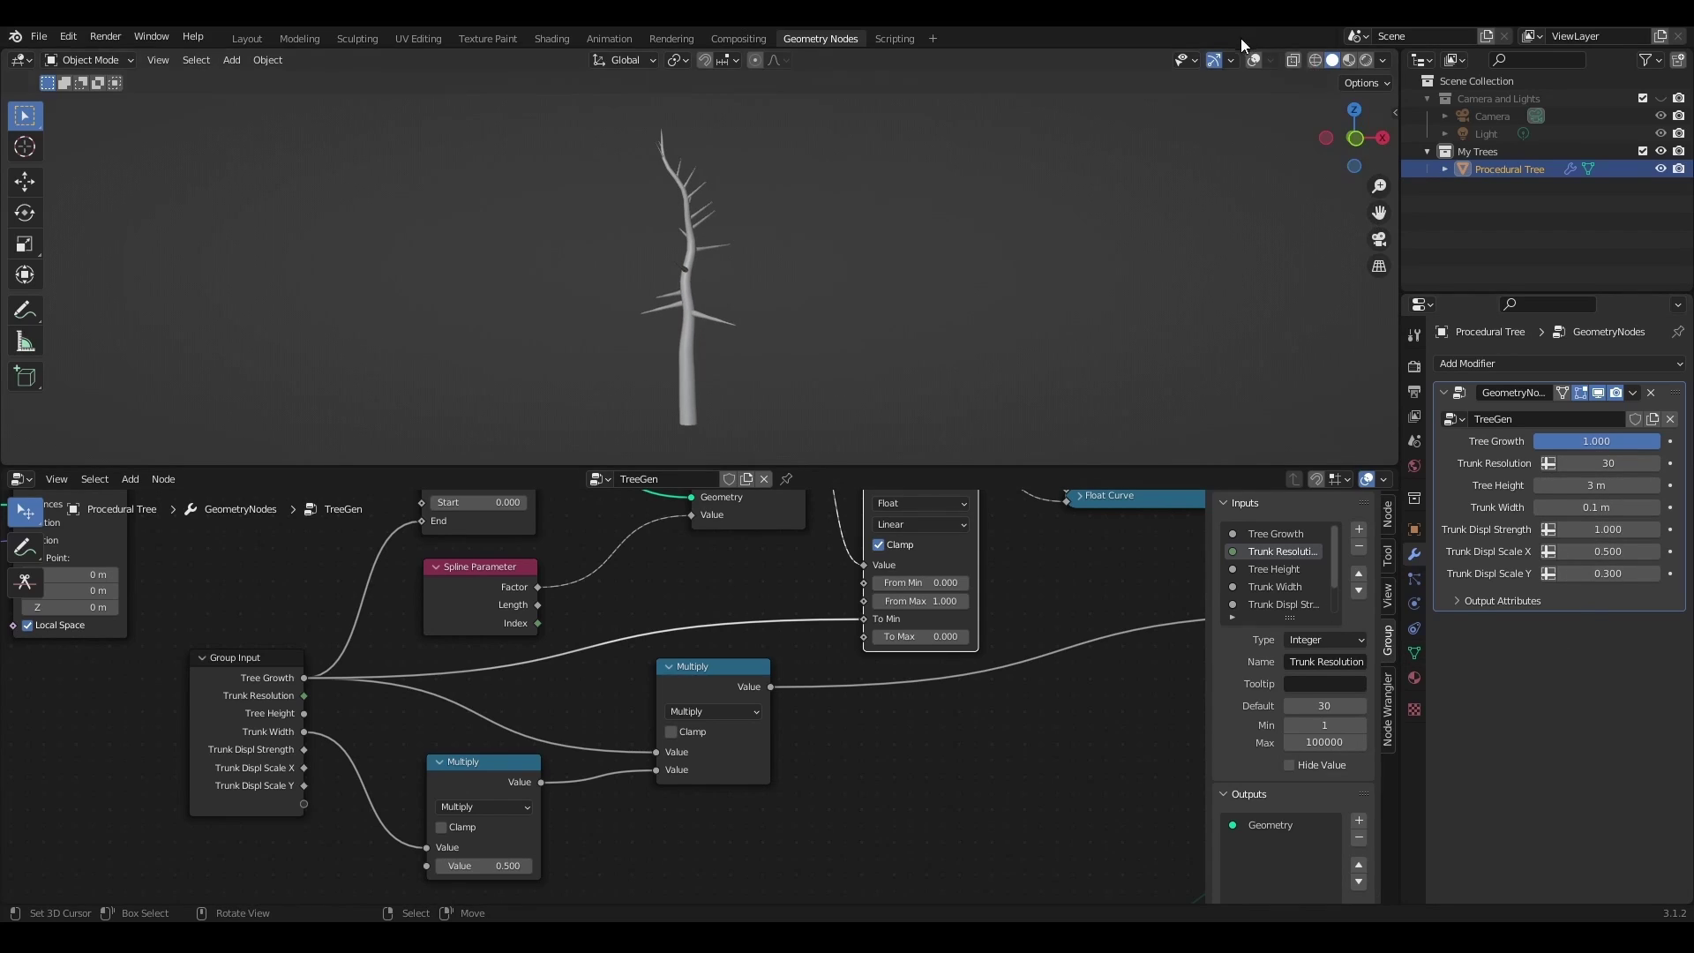
{"action": "left_click", "coordinate": [1254, 59]}
{"action": "scroll", "coordinate": [824, 691], "scroll_direction": "down", "scroll_amount": 9}
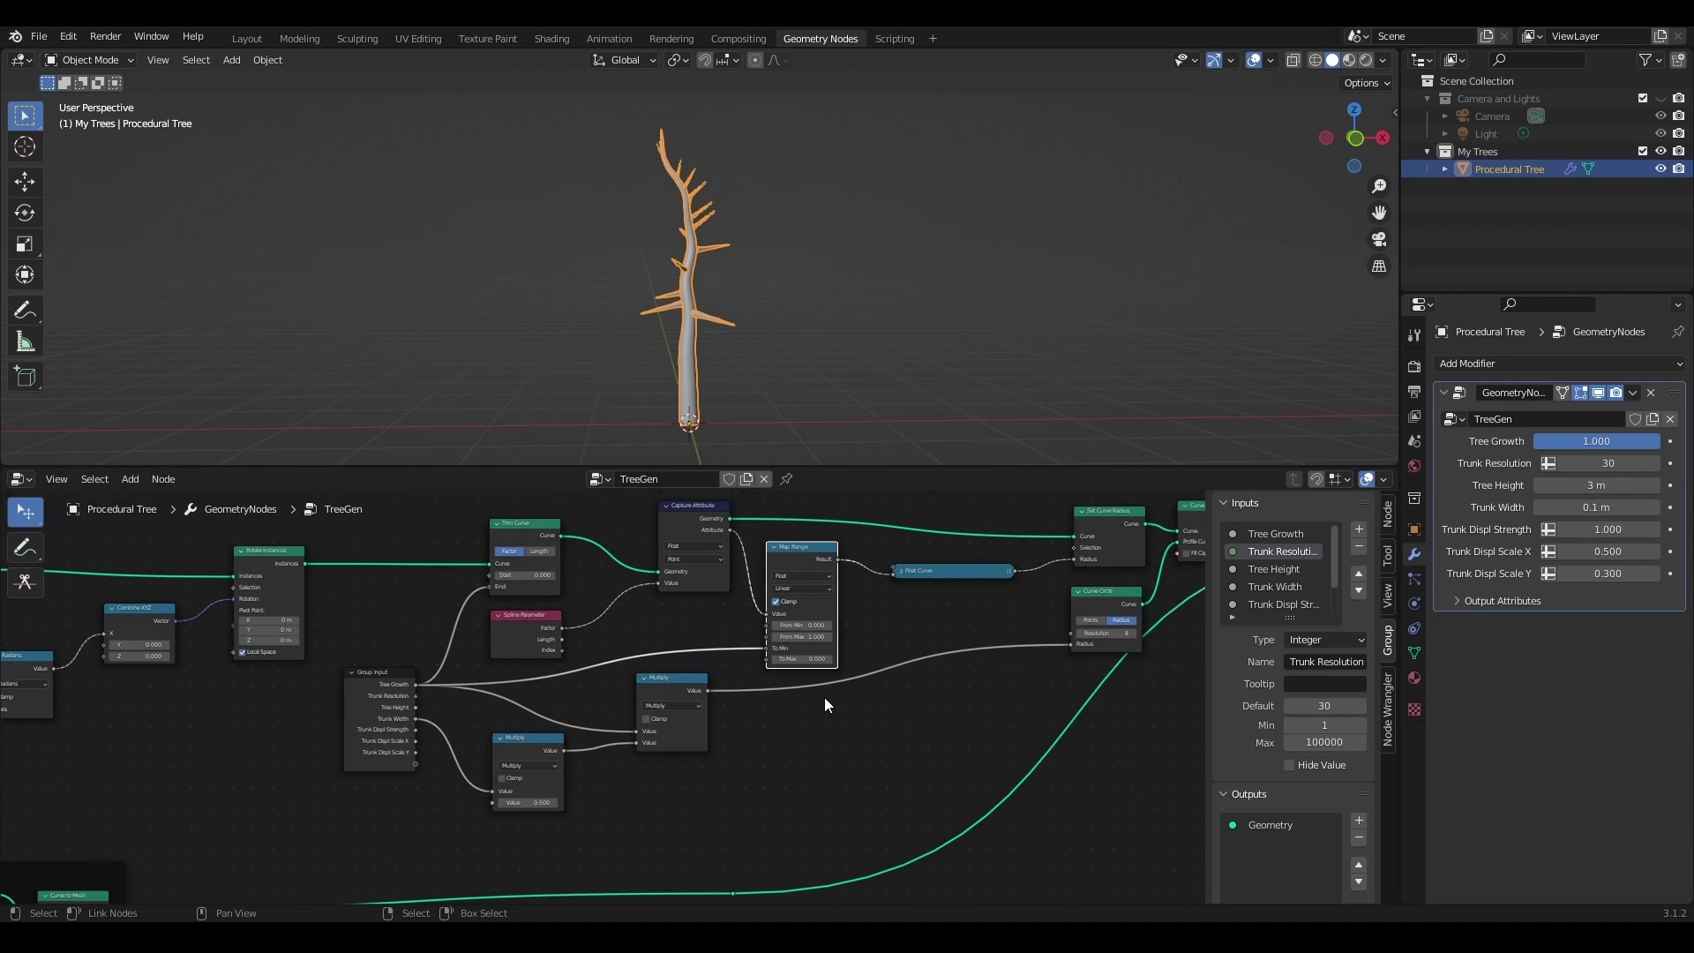
- Examine the branch nodes in the TreeGen tree, from Instance on Points back to Resample Curve and Curve Line
{"action": "middle_click_drag", "start_coordinate": [615, 761], "coordinate": [71, 657]}
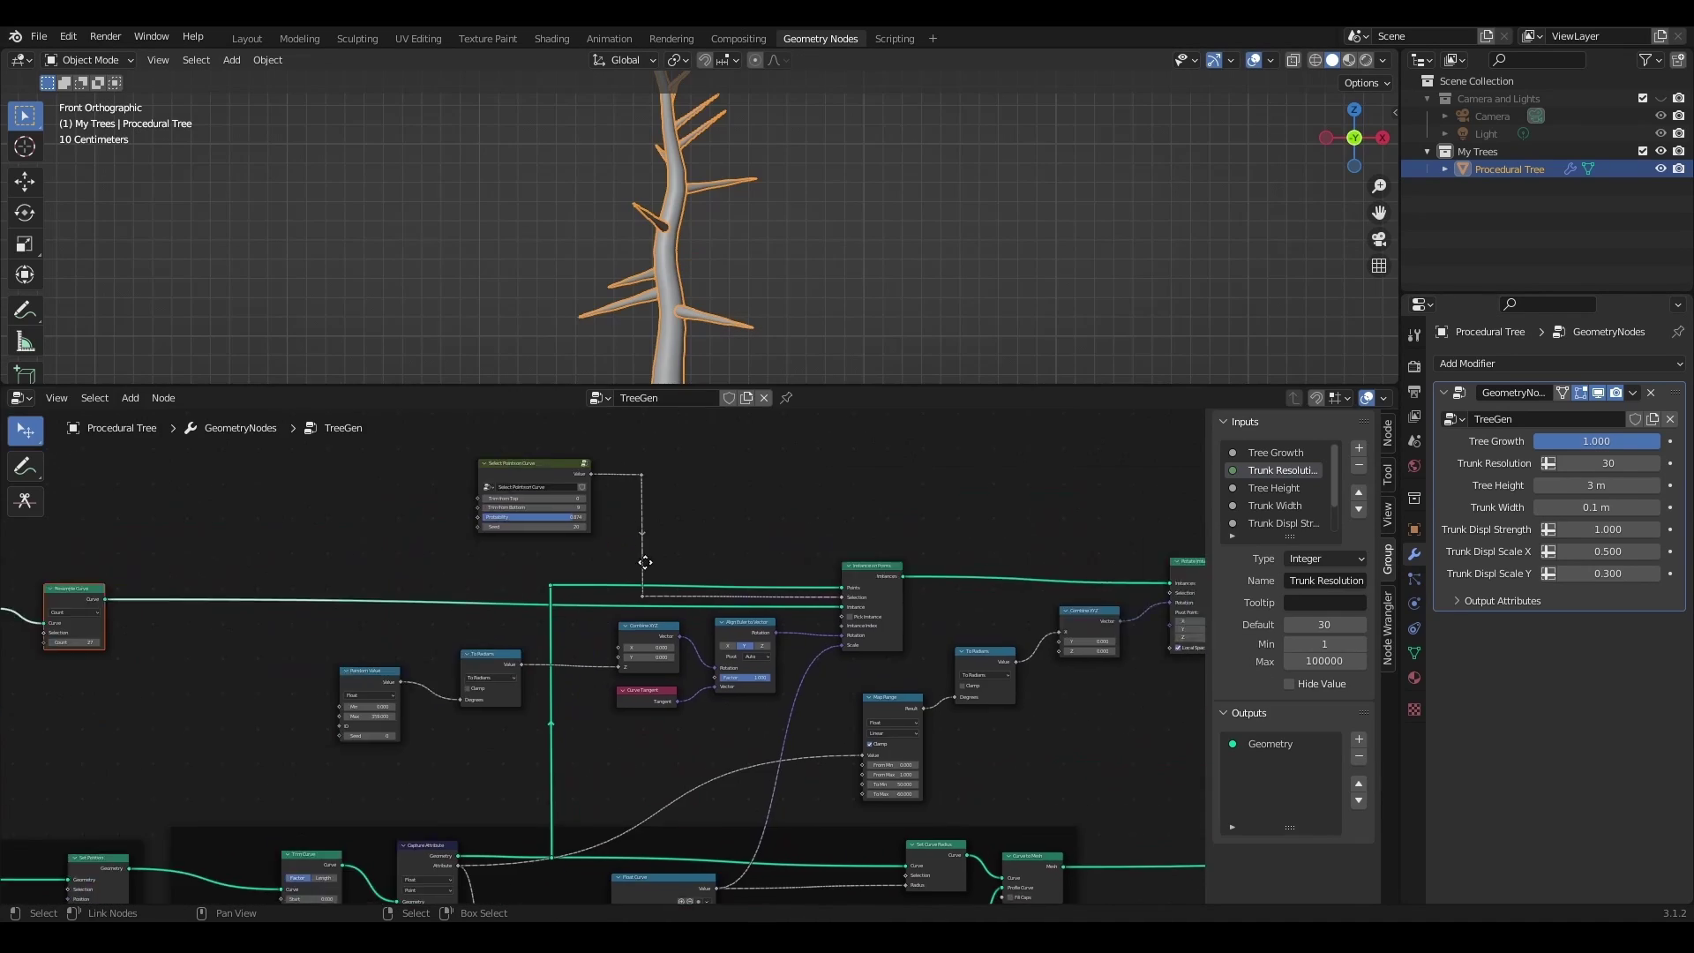
{"action": "scroll", "coordinate": [817, 537], "scroll_direction": "up", "scroll_amount": 4}
{"action": "scroll", "coordinate": [847, 472], "scroll_direction": "up", "scroll_amount": 1}
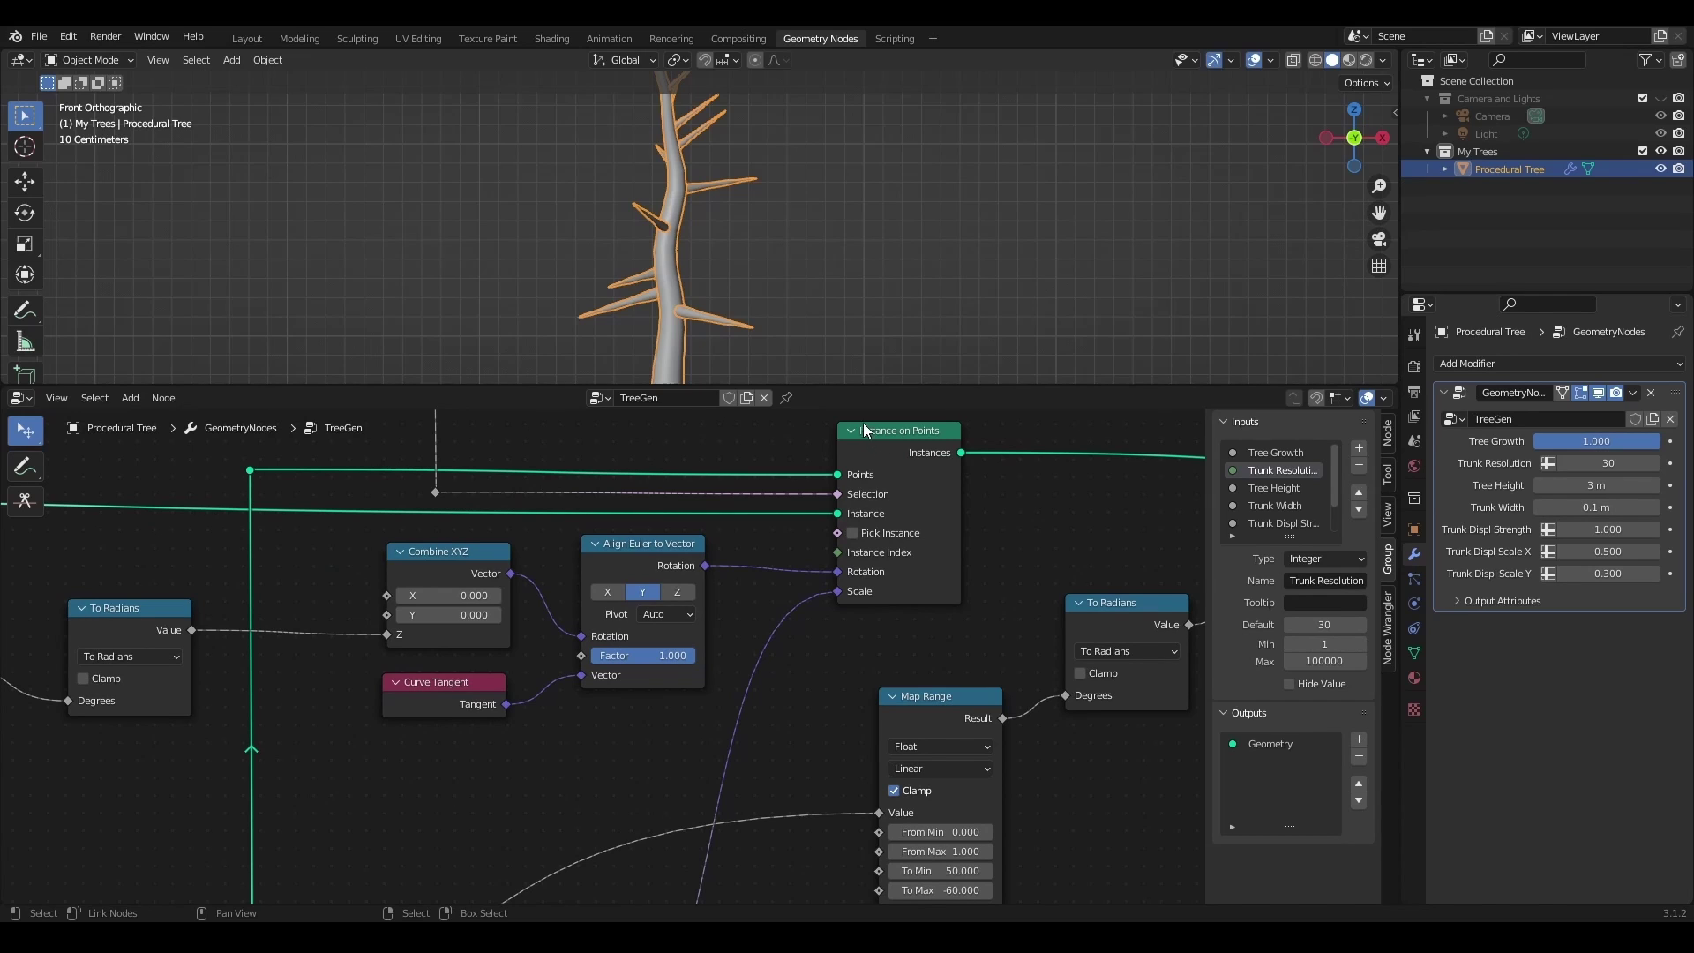
{"action": "scroll", "coordinate": [265, 516], "scroll_direction": "down", "scroll_amount": 5}
{"action": "middle_click_drag", "start_coordinate": [278, 530], "coordinate": [1041, 542]}
{"action": "scroll", "coordinate": [632, 582], "scroll_direction": "up", "scroll_amount": 5}
{"action": "scroll", "coordinate": [632, 588], "scroll_direction": "up", "scroll_amount": 1}
{"action": "middle_click_drag", "start_coordinate": [715, 574], "coordinate": [648, 608]}
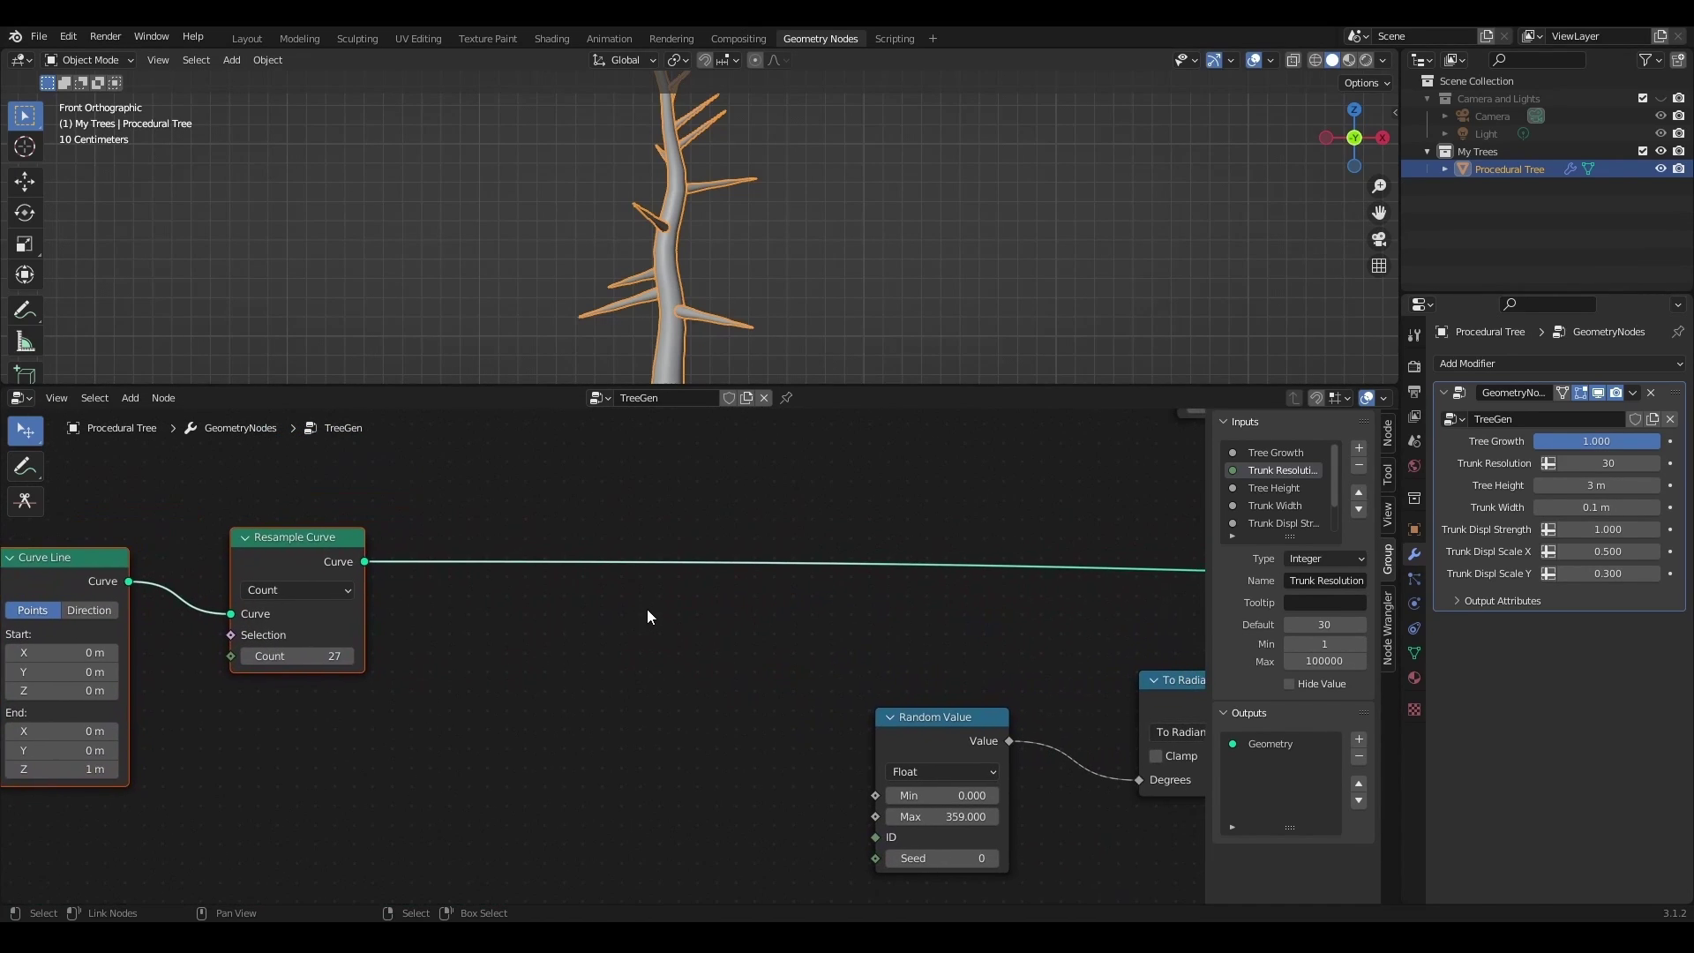
- Try inserting a Set Position node on the branch curve link directly after Resample Curve
{"action": "key", "text": "shift+a"}
{"action": "mouse_move", "coordinate": [647, 609]}
{"action": "left_click", "coordinate": [619, 558]}
{"action": "type", "text": "set"}
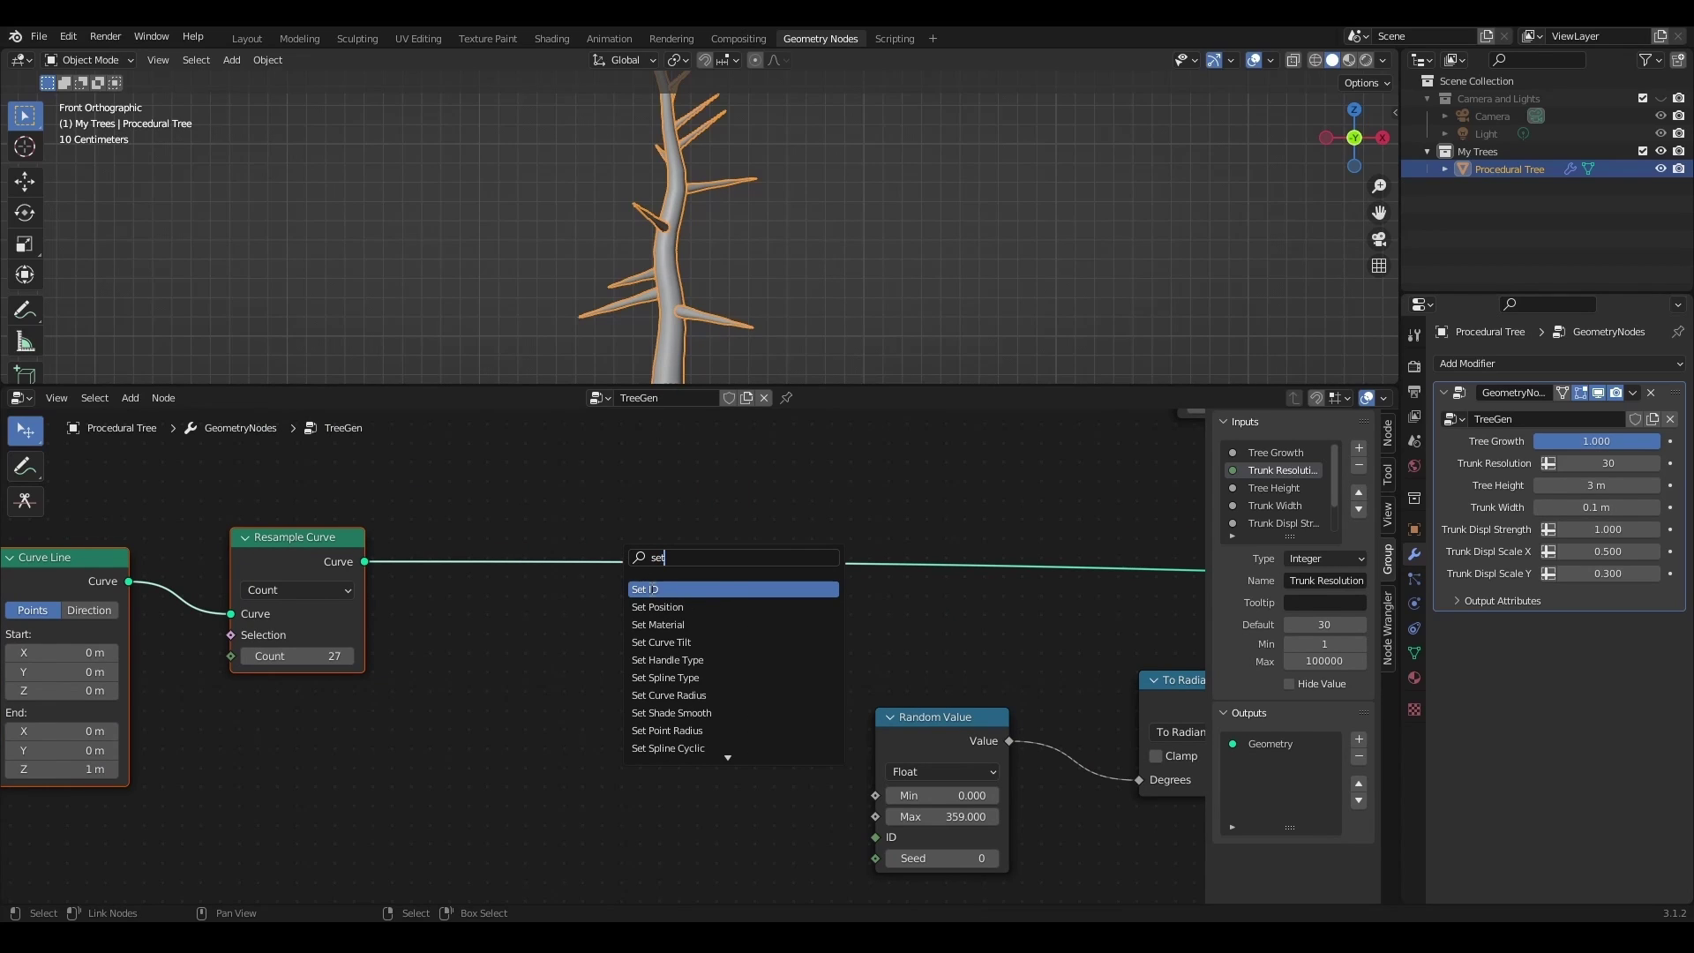
{"action": "left_click", "coordinate": [657, 607]}
{"action": "left_click", "coordinate": [739, 555]}
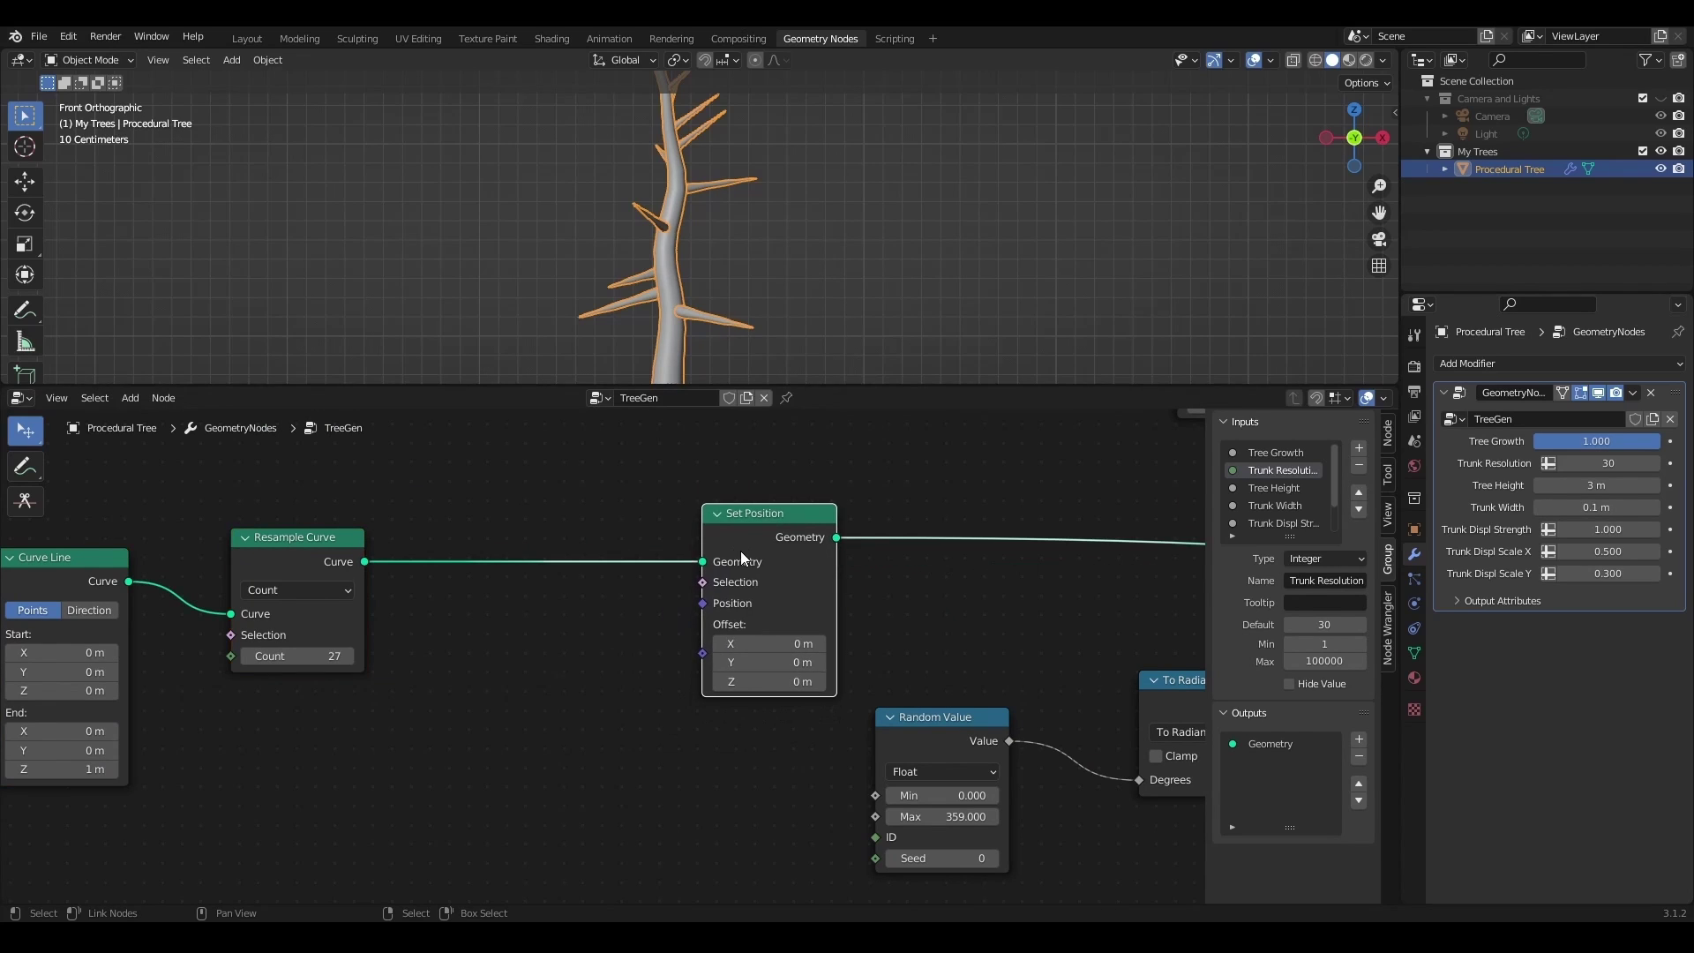
- Try driving the Set Position offset of the branches with the Fac output of a new Noise Texture node
{"action": "middle_click_drag", "start_coordinate": [573, 698], "coordinate": [718, 644]}
{"action": "key", "text": "shift+a"}
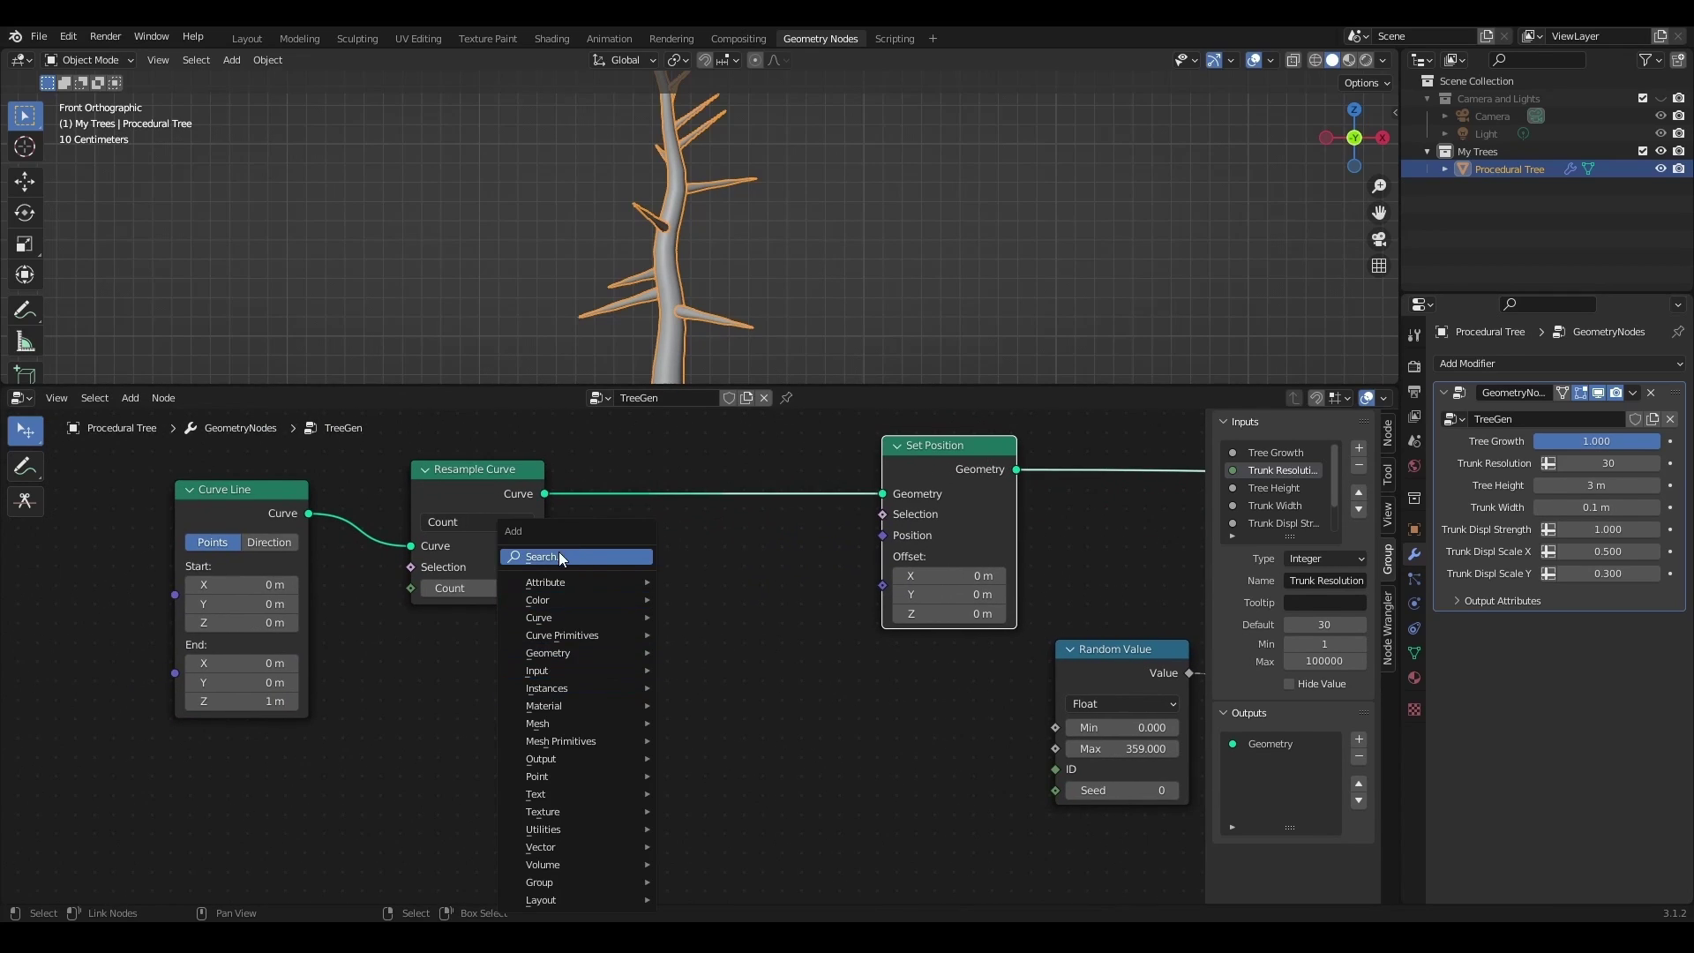
{"action": "left_click", "coordinate": [558, 552]}
{"action": "type", "text": "roi"}
{"action": "left_click", "coordinate": [608, 601]}
{"action": "left_click", "coordinate": [569, 618]}
{"action": "left_click_drag", "start_coordinate": [632, 681], "coordinate": [696, 679]}
{"action": "left_click_drag", "start_coordinate": [876, 593], "coordinate": [871, 559]}
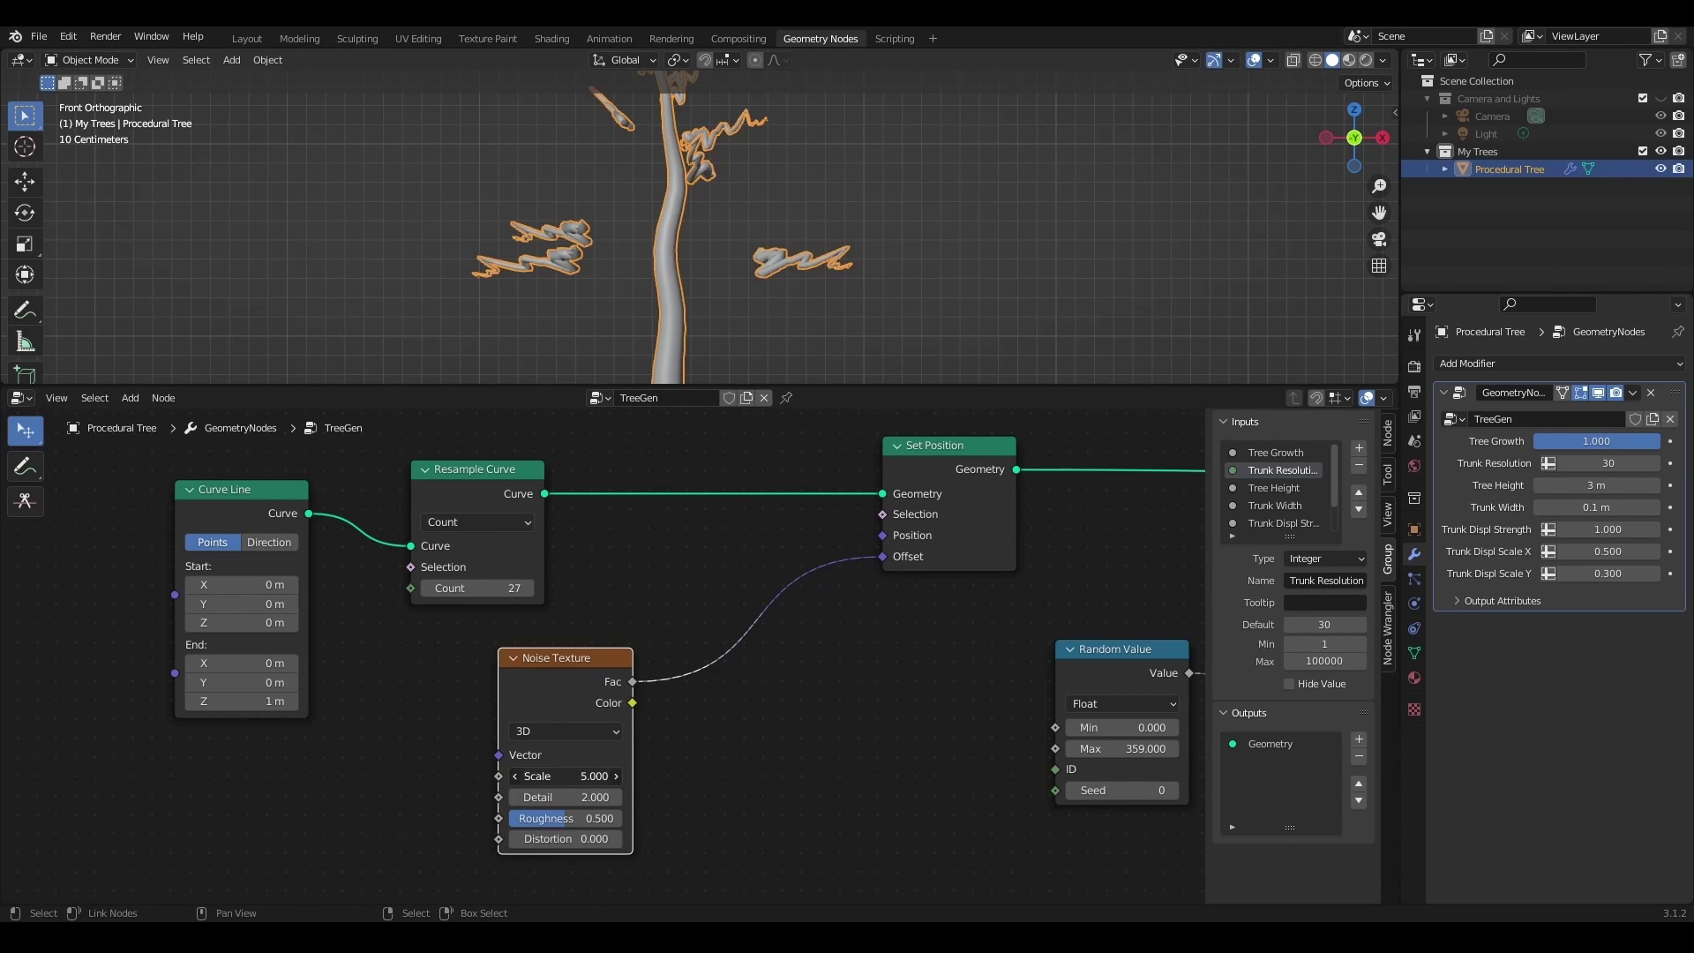
- Try lowering the Noise Texture's scale and inspect how the branches are displaced
{"action": "left_click_drag", "start_coordinate": [565, 776], "coordinate": [526, 776]}
{"action": "middle_click_drag", "start_coordinate": [823, 261], "coordinate": [915, 254]}
{"action": "scroll", "coordinate": [833, 579], "scroll_direction": "down", "scroll_amount": 3}
{"action": "middle_click_drag", "start_coordinate": [818, 610], "coordinate": [494, 665]}
- Undo the noise displacement on the branches, including the added Noise Texture and Set Position nodes
{"action": "key", "text": "ctrl+z"}
{"action": "key", "text": "ctrl+z"}
{"action": "key", "text": "ctrl+z"}
{"action": "key", "text": "ctrl+z"}
{"action": "key", "text": "ctrl+z"}
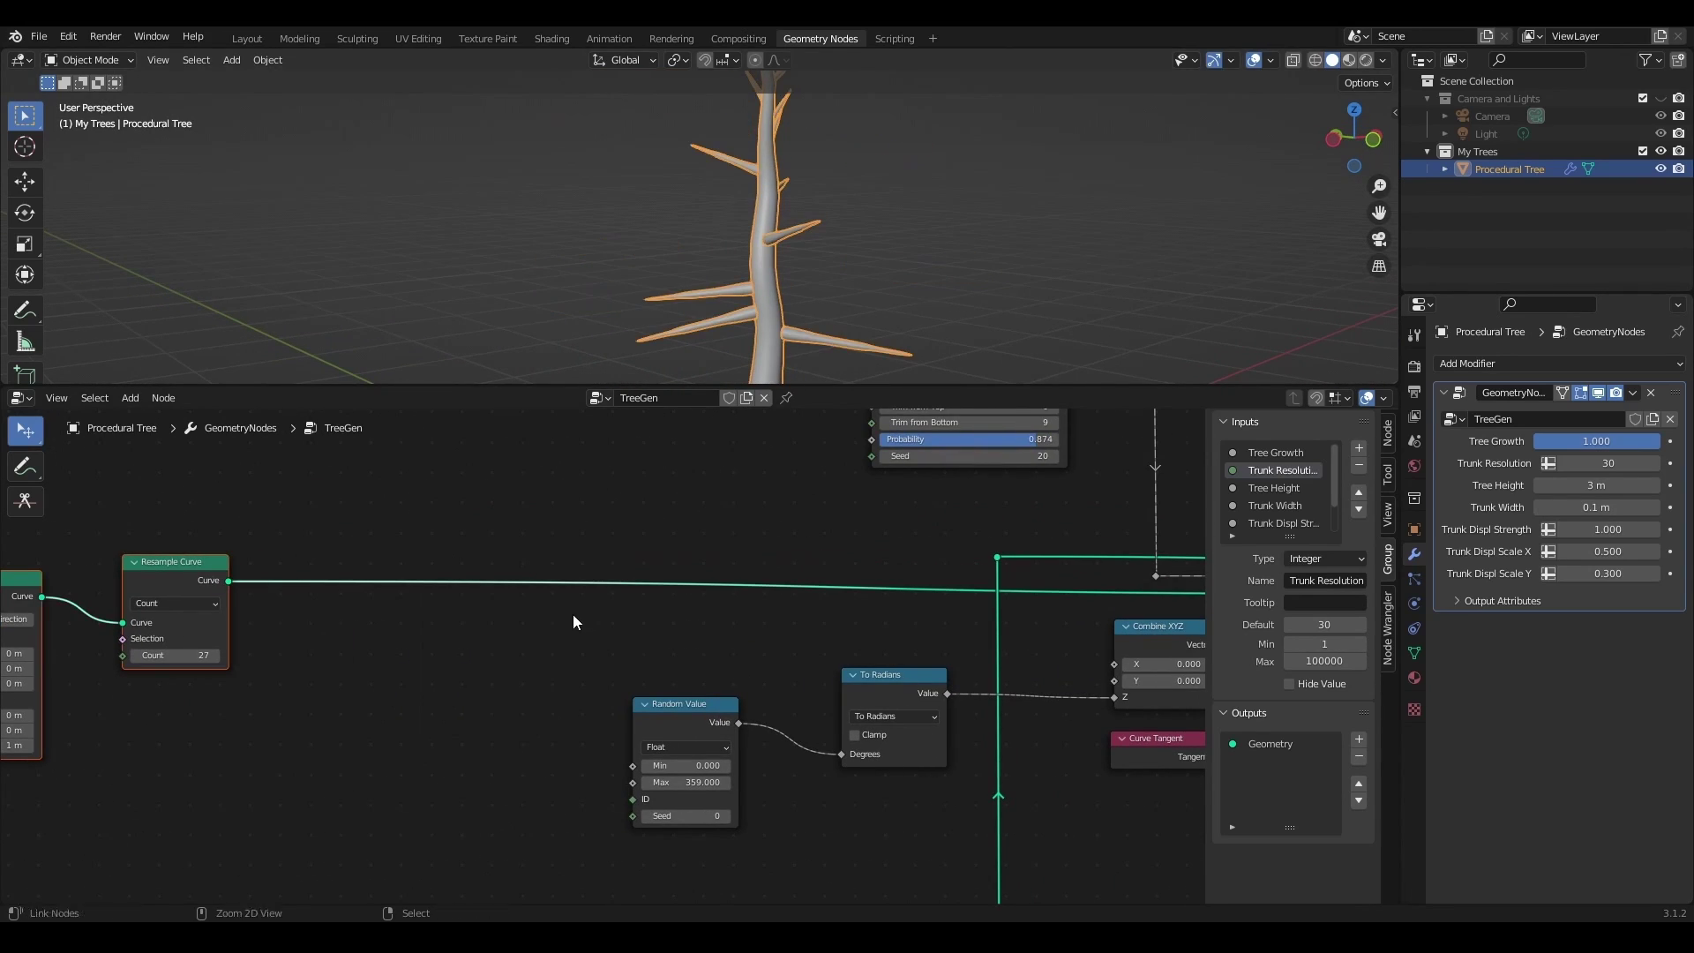
{"action": "key", "text": "ctrl+z"}
- Enlarge the 3D view, show it from the front, and create a new scene collection named Assets
{"action": "left_click_drag", "start_coordinate": [793, 384], "coordinate": [790, 587]}
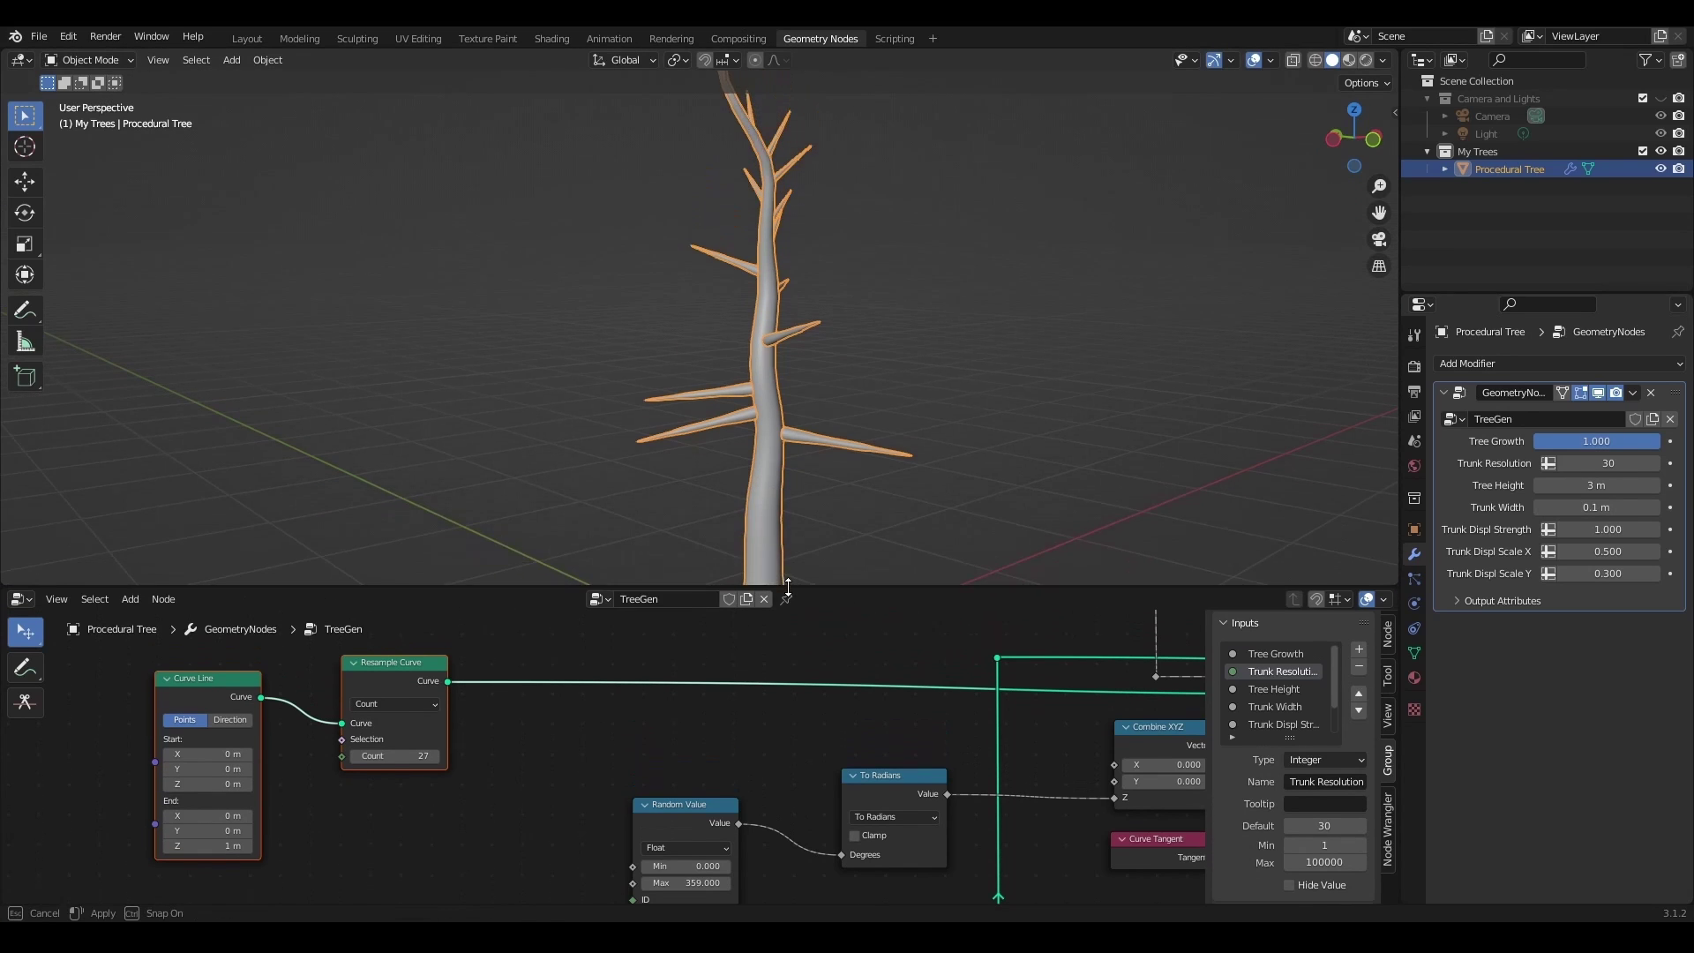
{"action": "key", "text": "KP_1"}
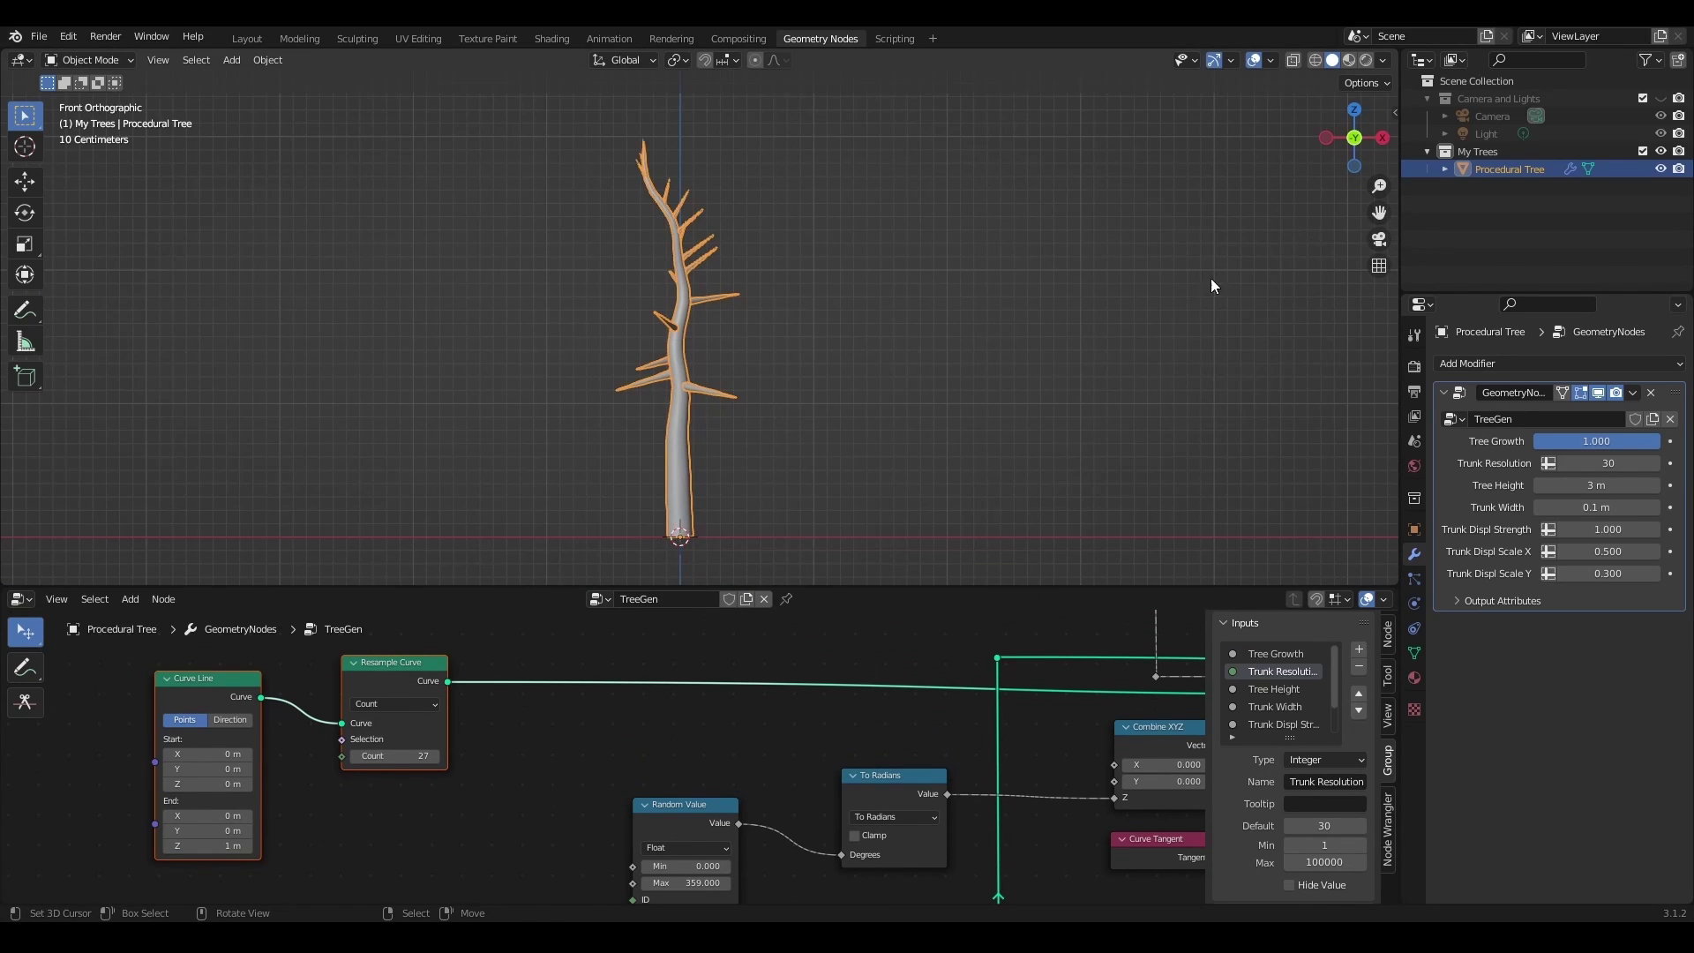
{"action": "left_click", "coordinate": [1480, 82]}
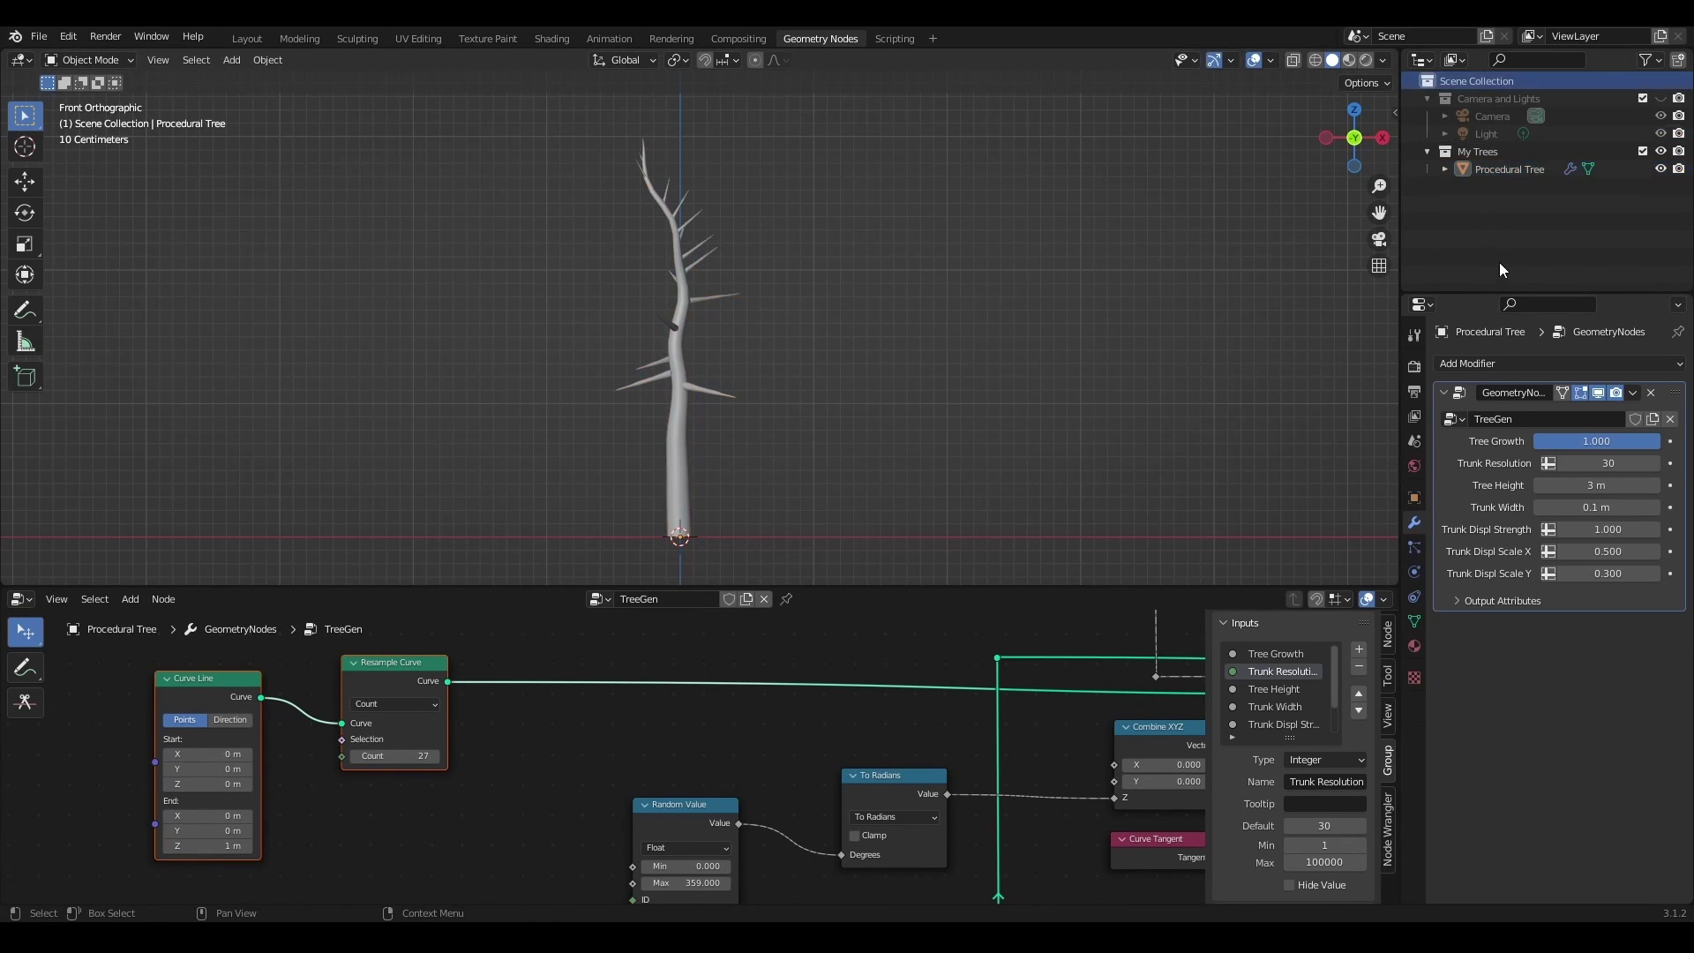
{"action": "right_click", "coordinate": [1459, 82]}
{"action": "left_click", "coordinate": [1459, 82]}
{"action": "double_click", "coordinate": [1500, 186]}
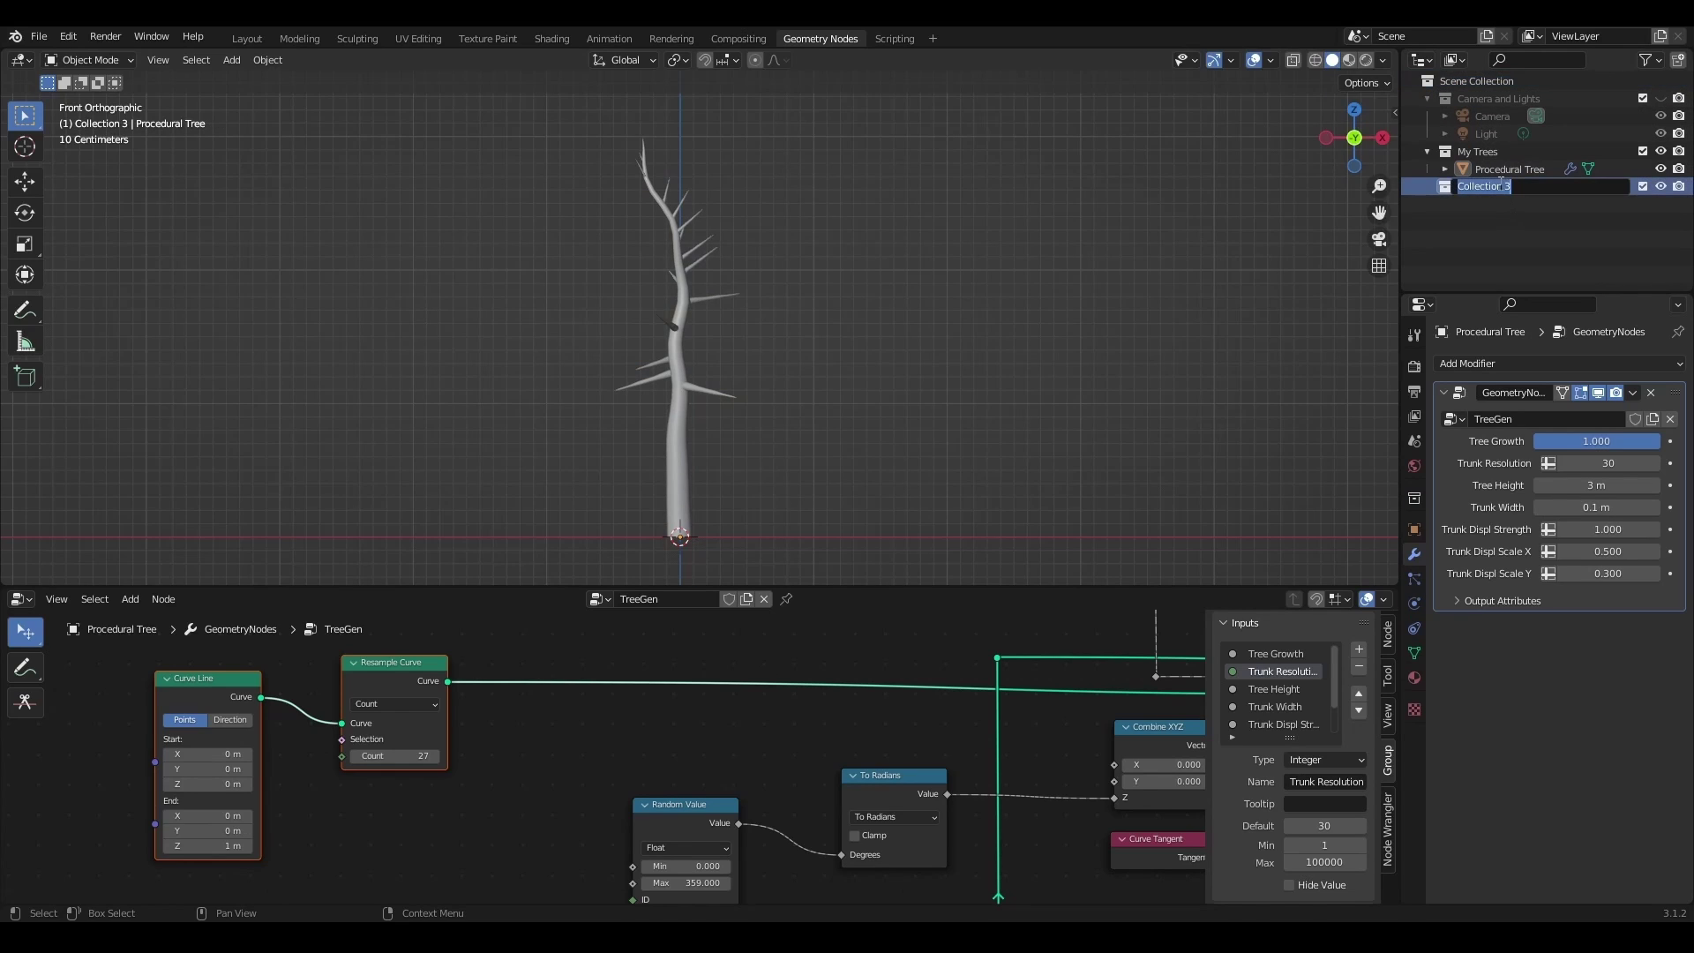
{"action": "key", "text": "Return"}
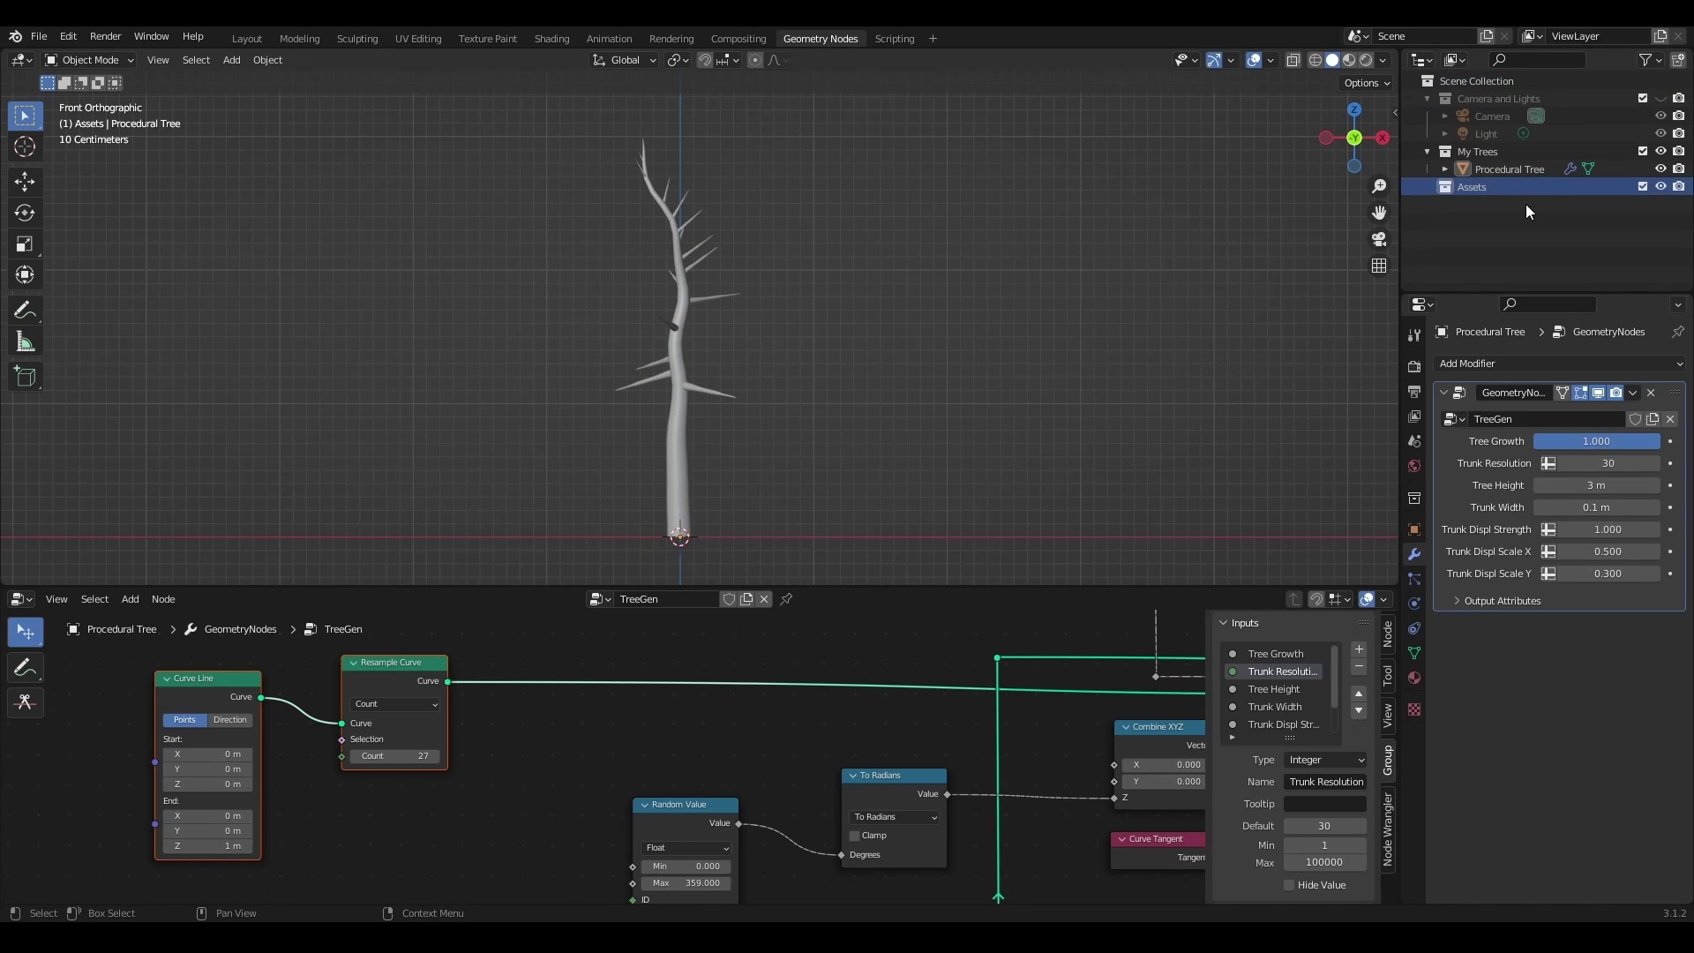
- Create a collection named Branches inside the Assets collection
{"action": "right_click", "coordinate": [1490, 183]}
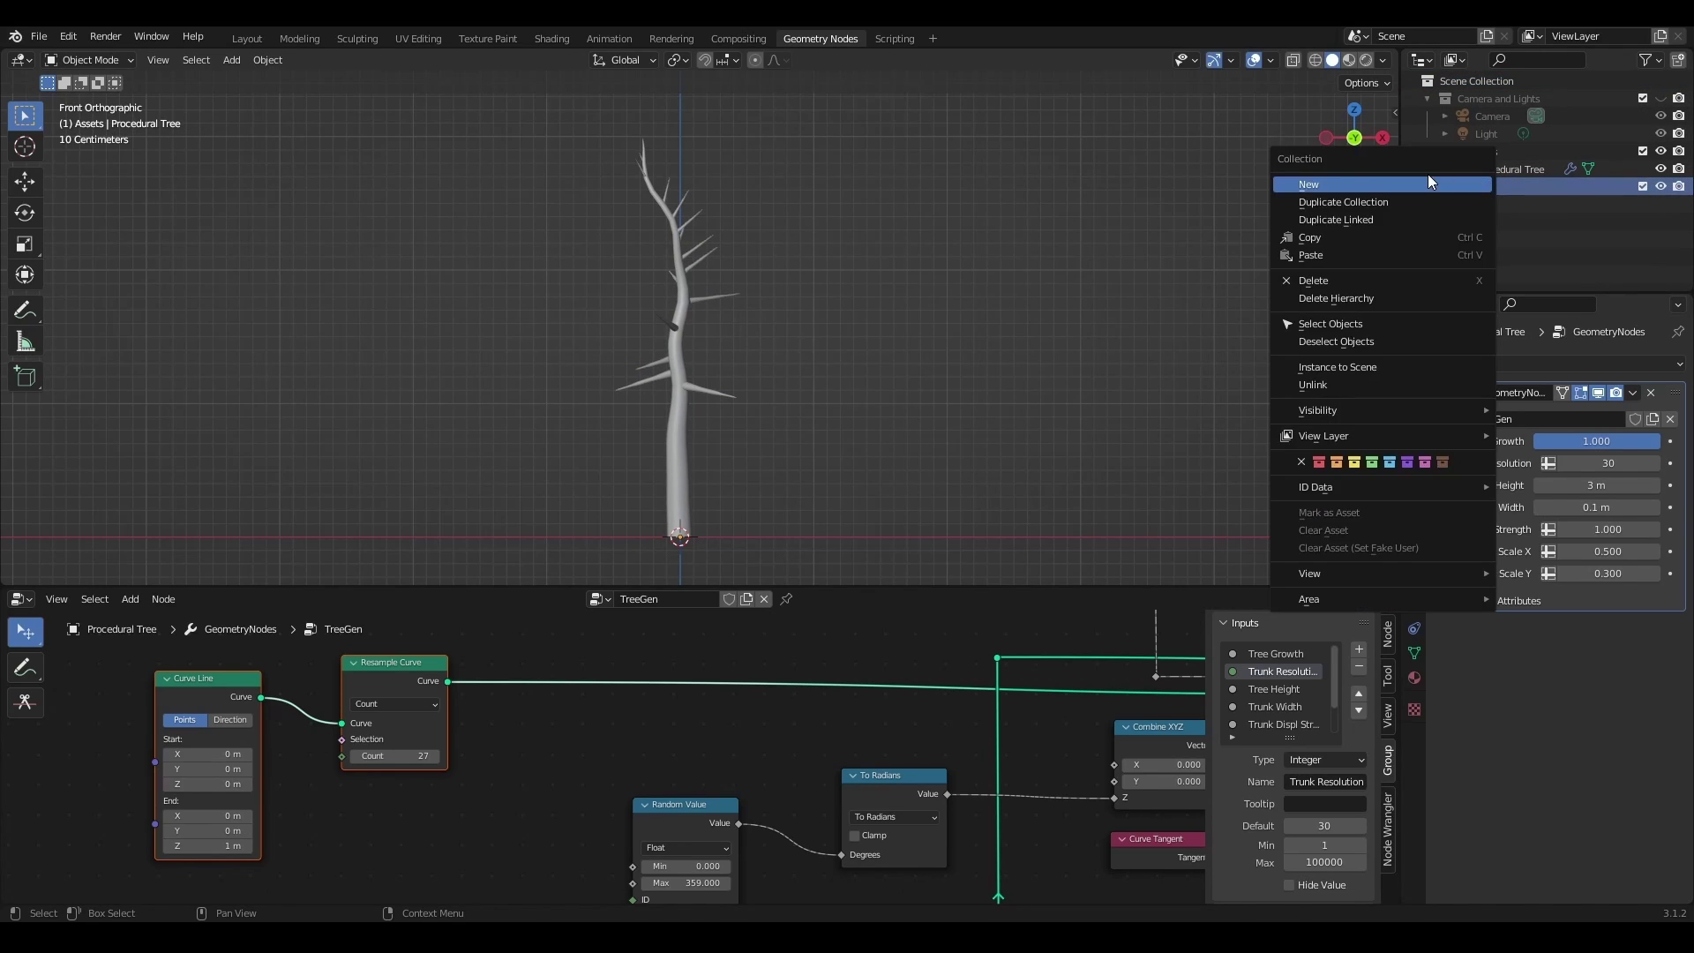
{"action": "left_click", "coordinate": [1428, 181]}
{"action": "double_click", "coordinate": [1489, 202]}
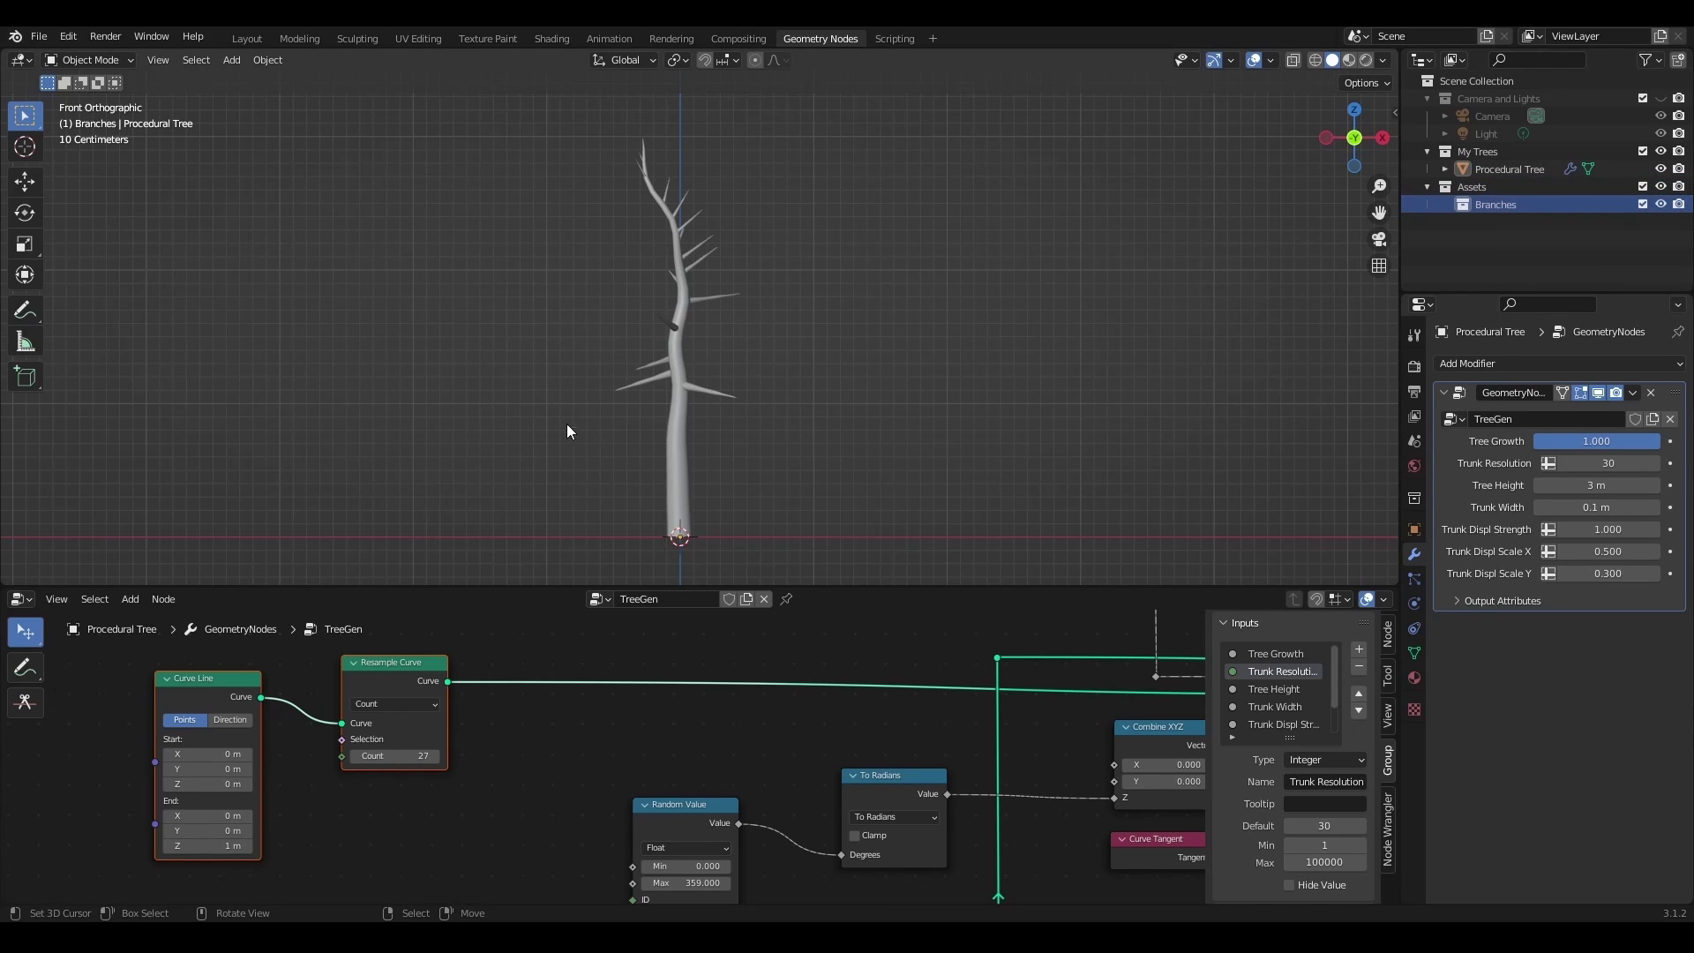
- Add a cube mesh to the Branches collection and rename it Branch_1
{"action": "scroll", "coordinate": [600, 450], "scroll_direction": "down", "scroll_amount": 1}
{"action": "key", "text": "shift+a"}
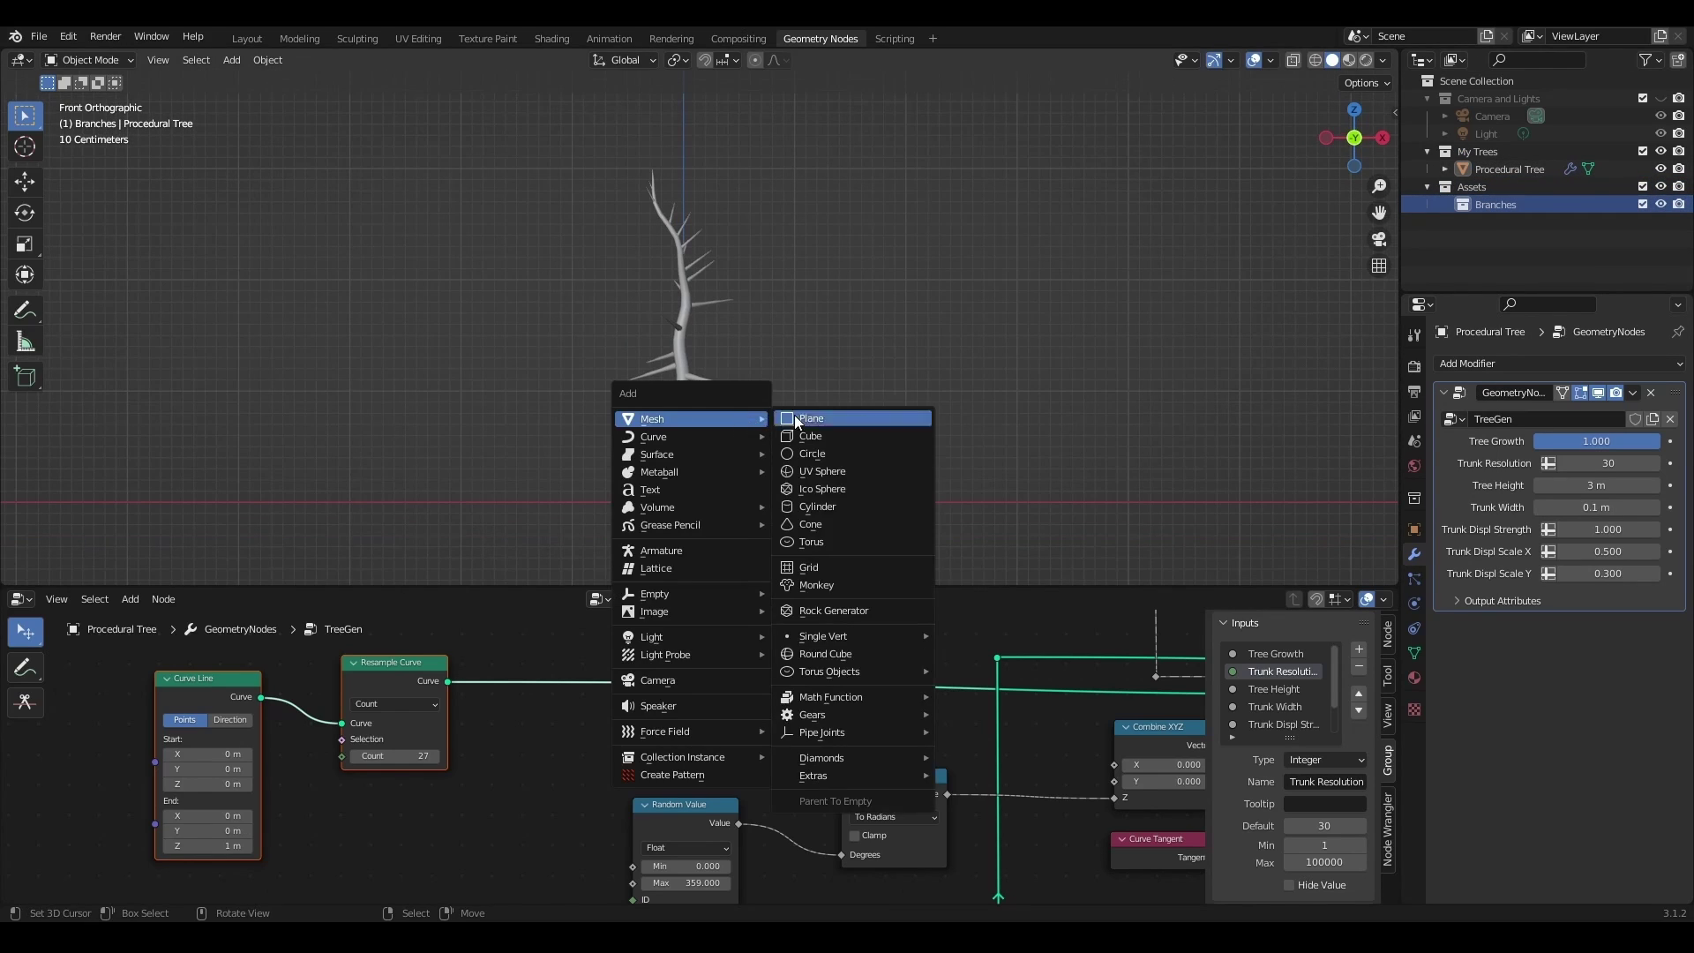
{"action": "left_click", "coordinate": [822, 432]}
{"action": "middle_click_drag", "start_coordinate": [889, 385], "coordinate": [846, 421]}
{"action": "double_click", "coordinate": [1503, 221]}
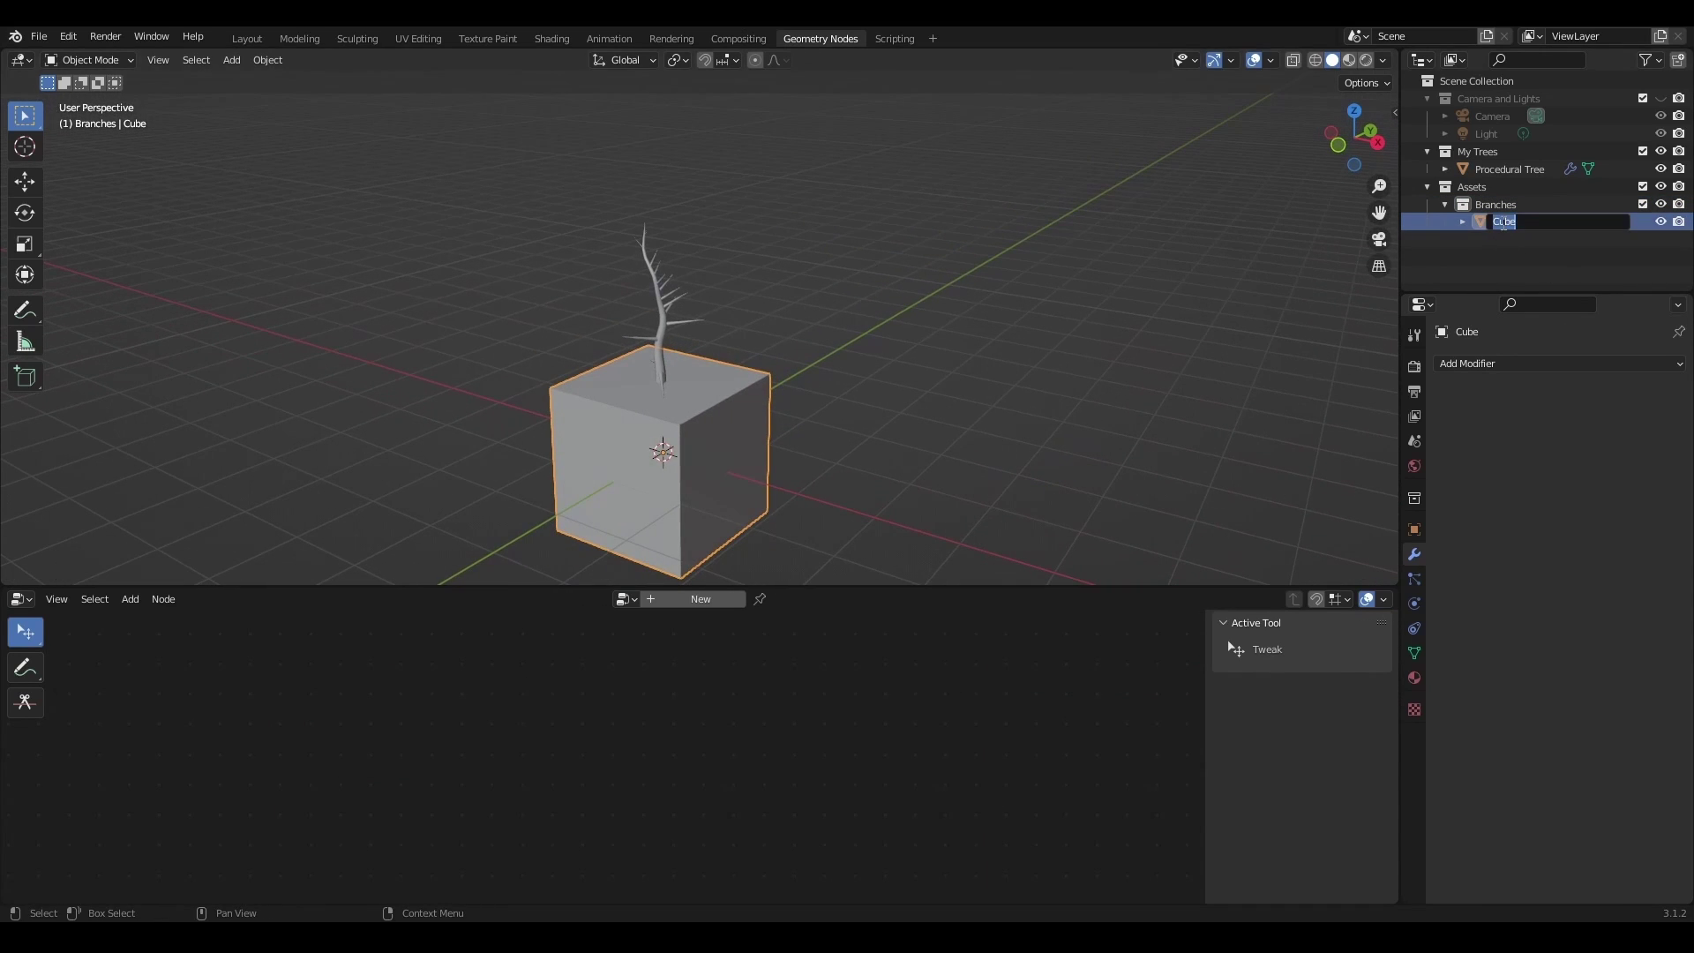
{"action": "type", "text": "Branch_1"}
{"action": "key", "text": "Return"}
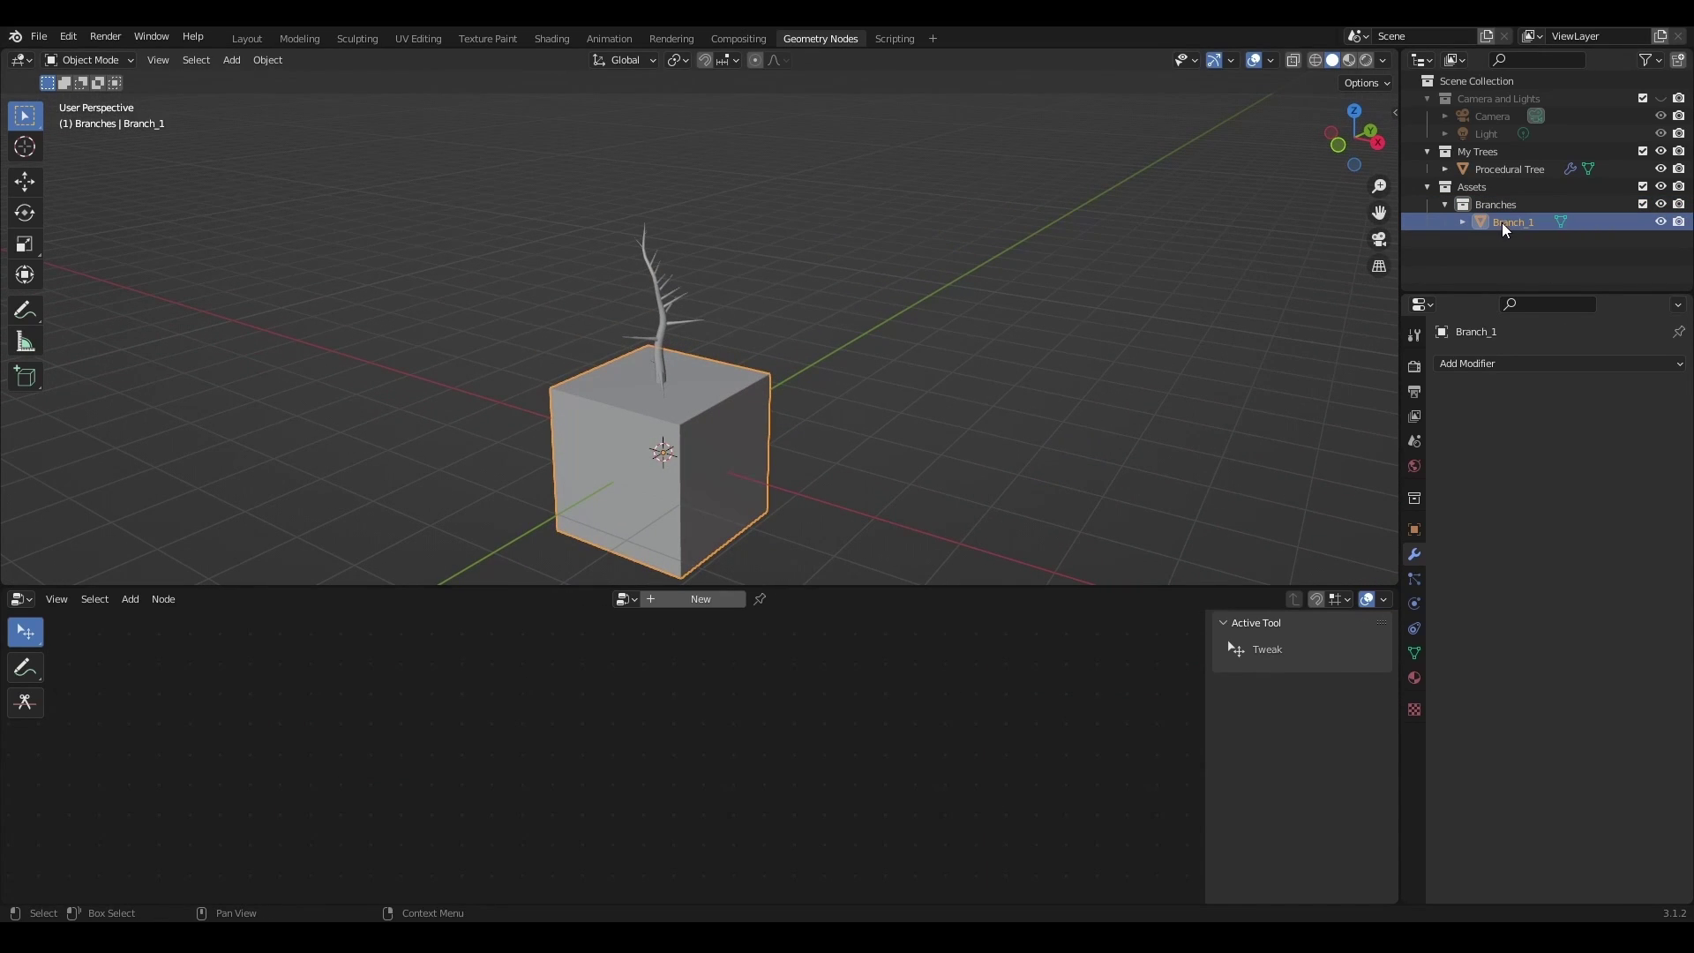
- Give Branch_1 a new geometry node tree named BranchGen and hide the My Trees collection
{"action": "left_click", "coordinate": [690, 599]}
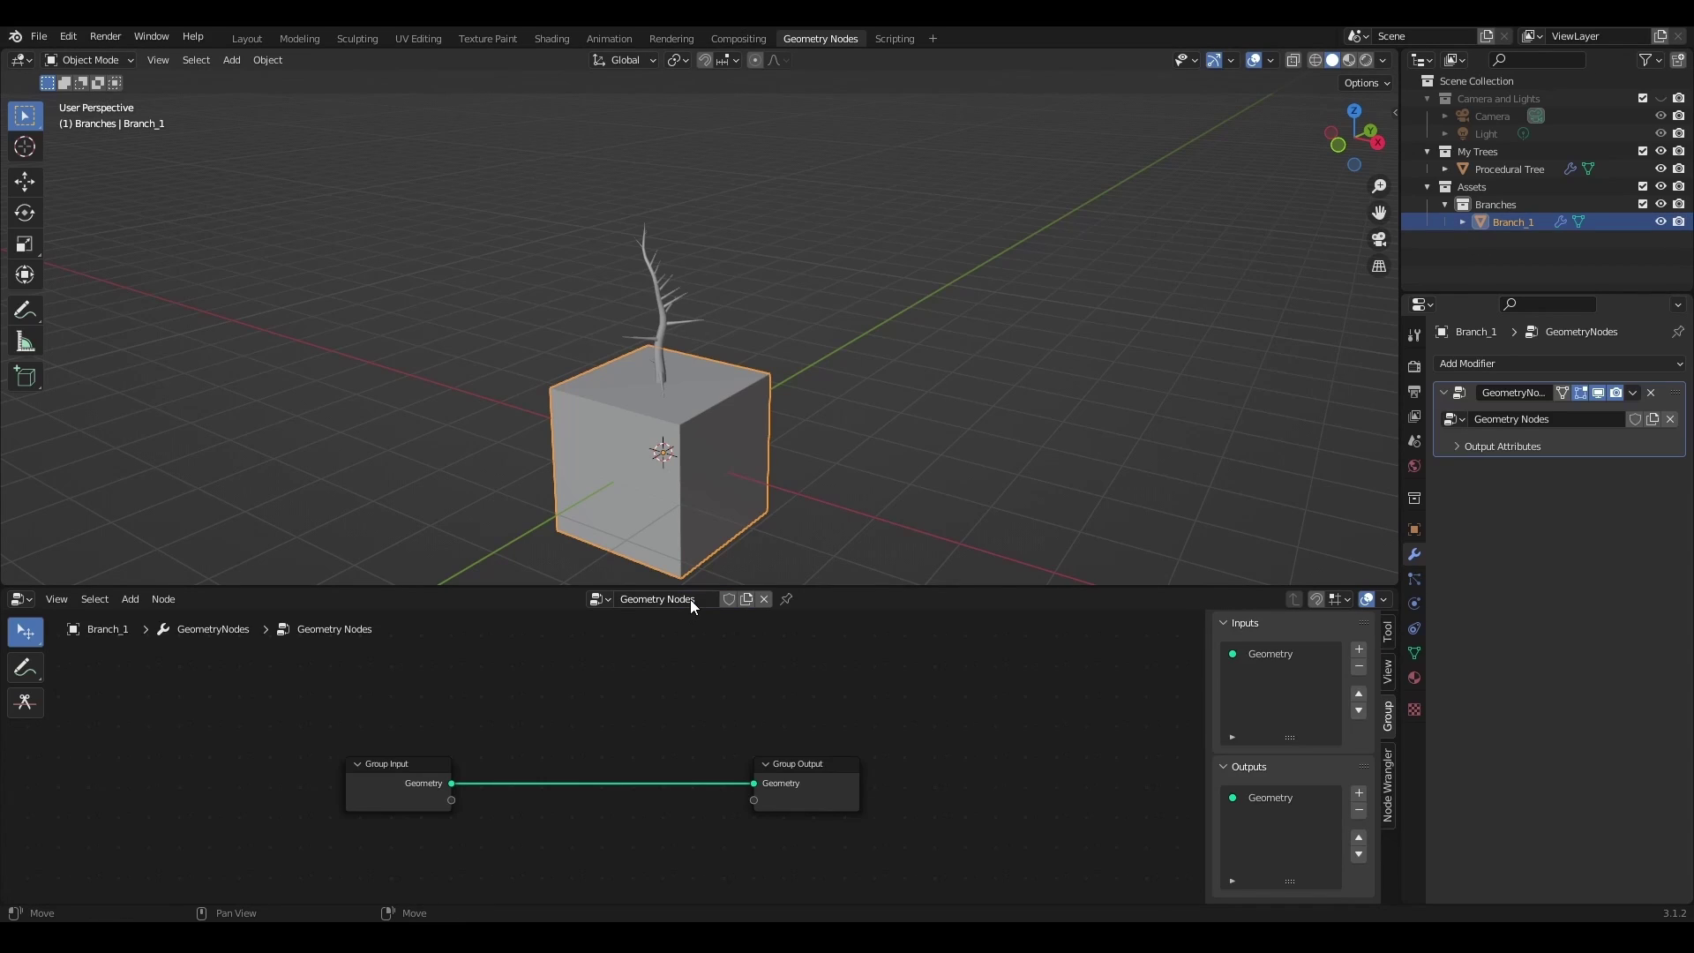
{"action": "left_click", "coordinate": [690, 600]}
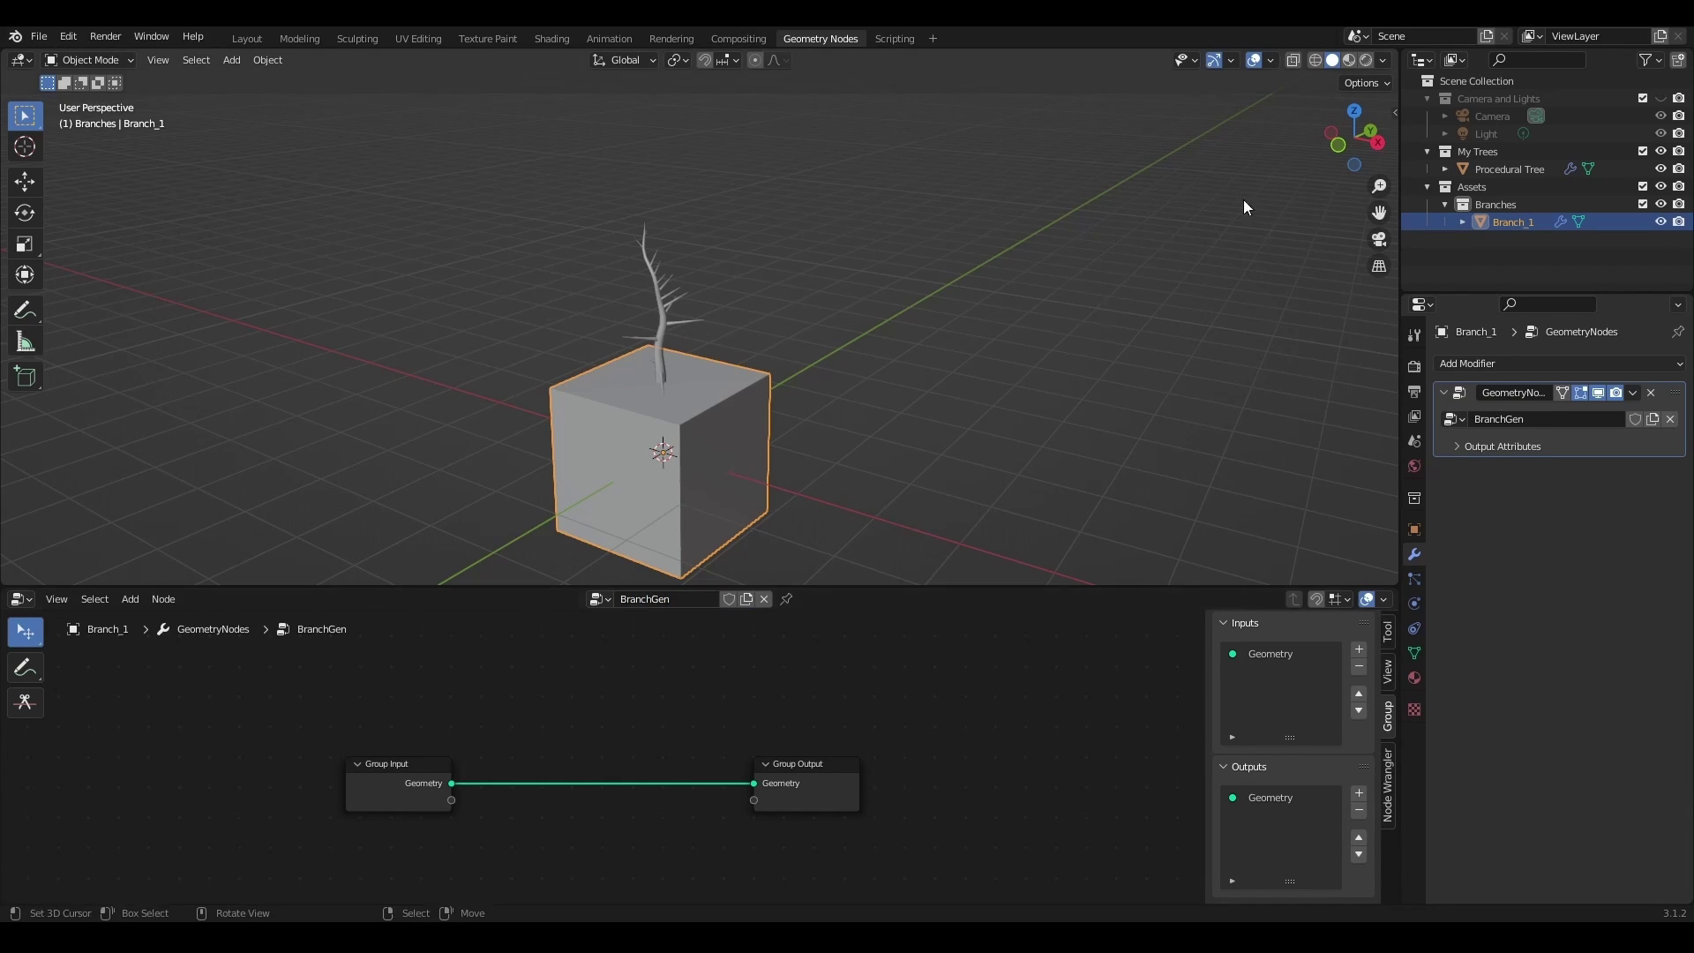
{"action": "left_click", "coordinate": [1660, 151]}
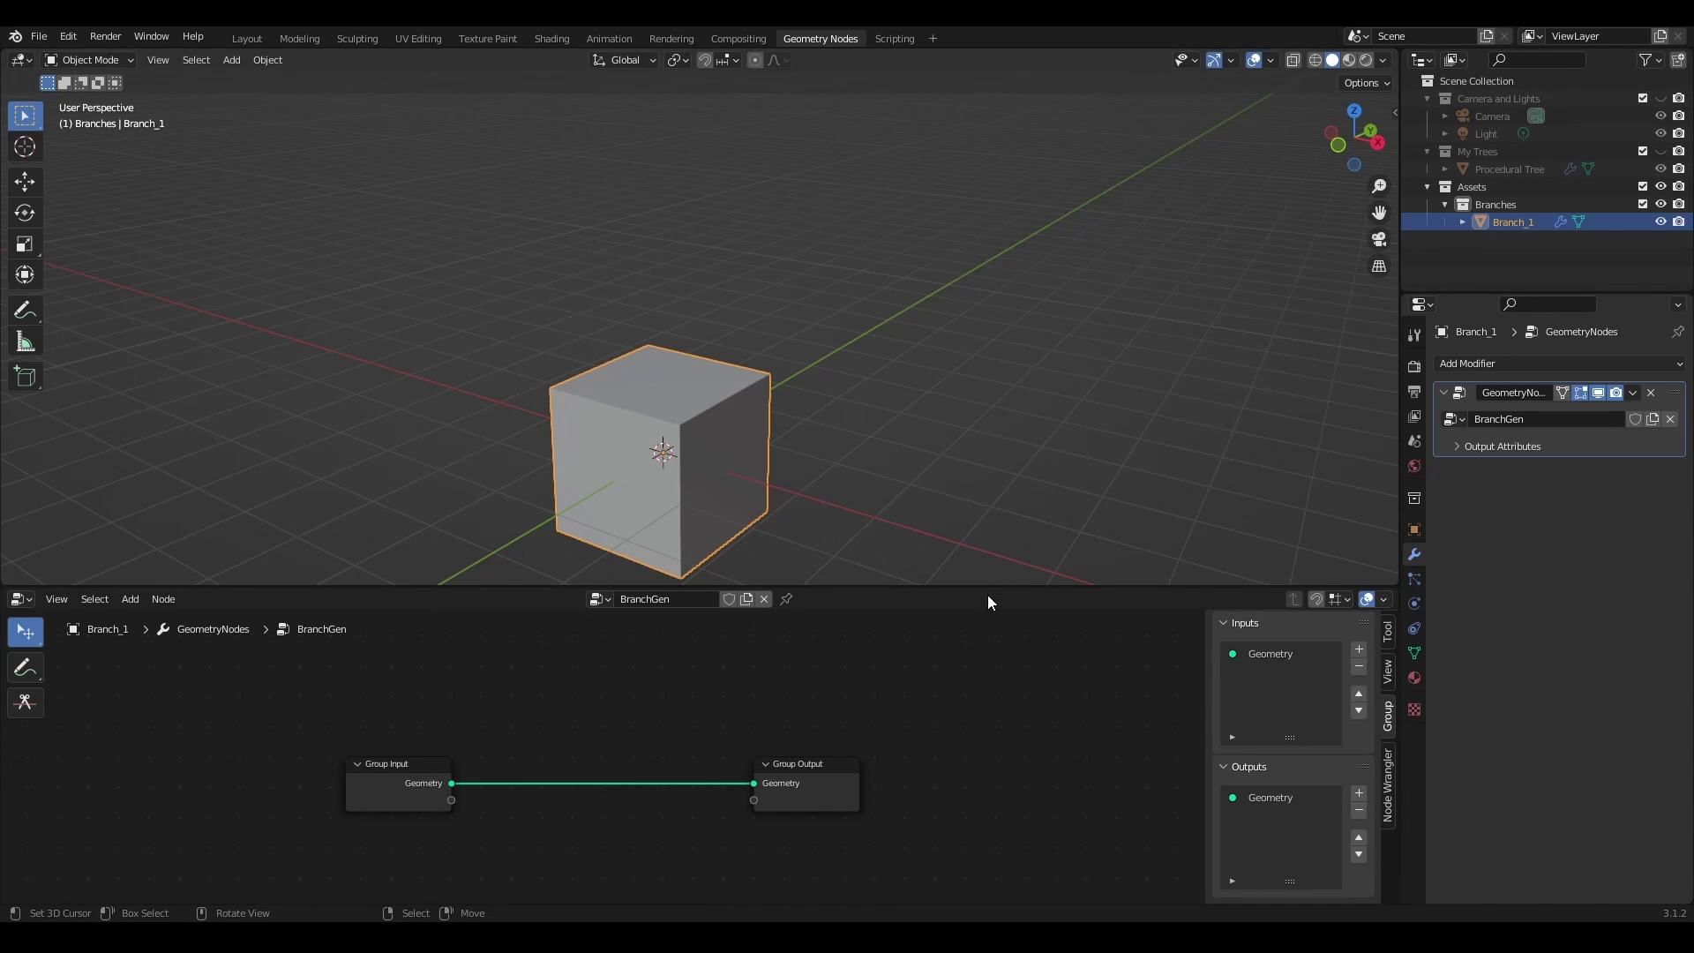
- Enlarge the node editor, move Group Input away from Group Output, and cut the Geometry link between them
{"action": "left_click_drag", "start_coordinate": [985, 584], "coordinate": [985, 425]}
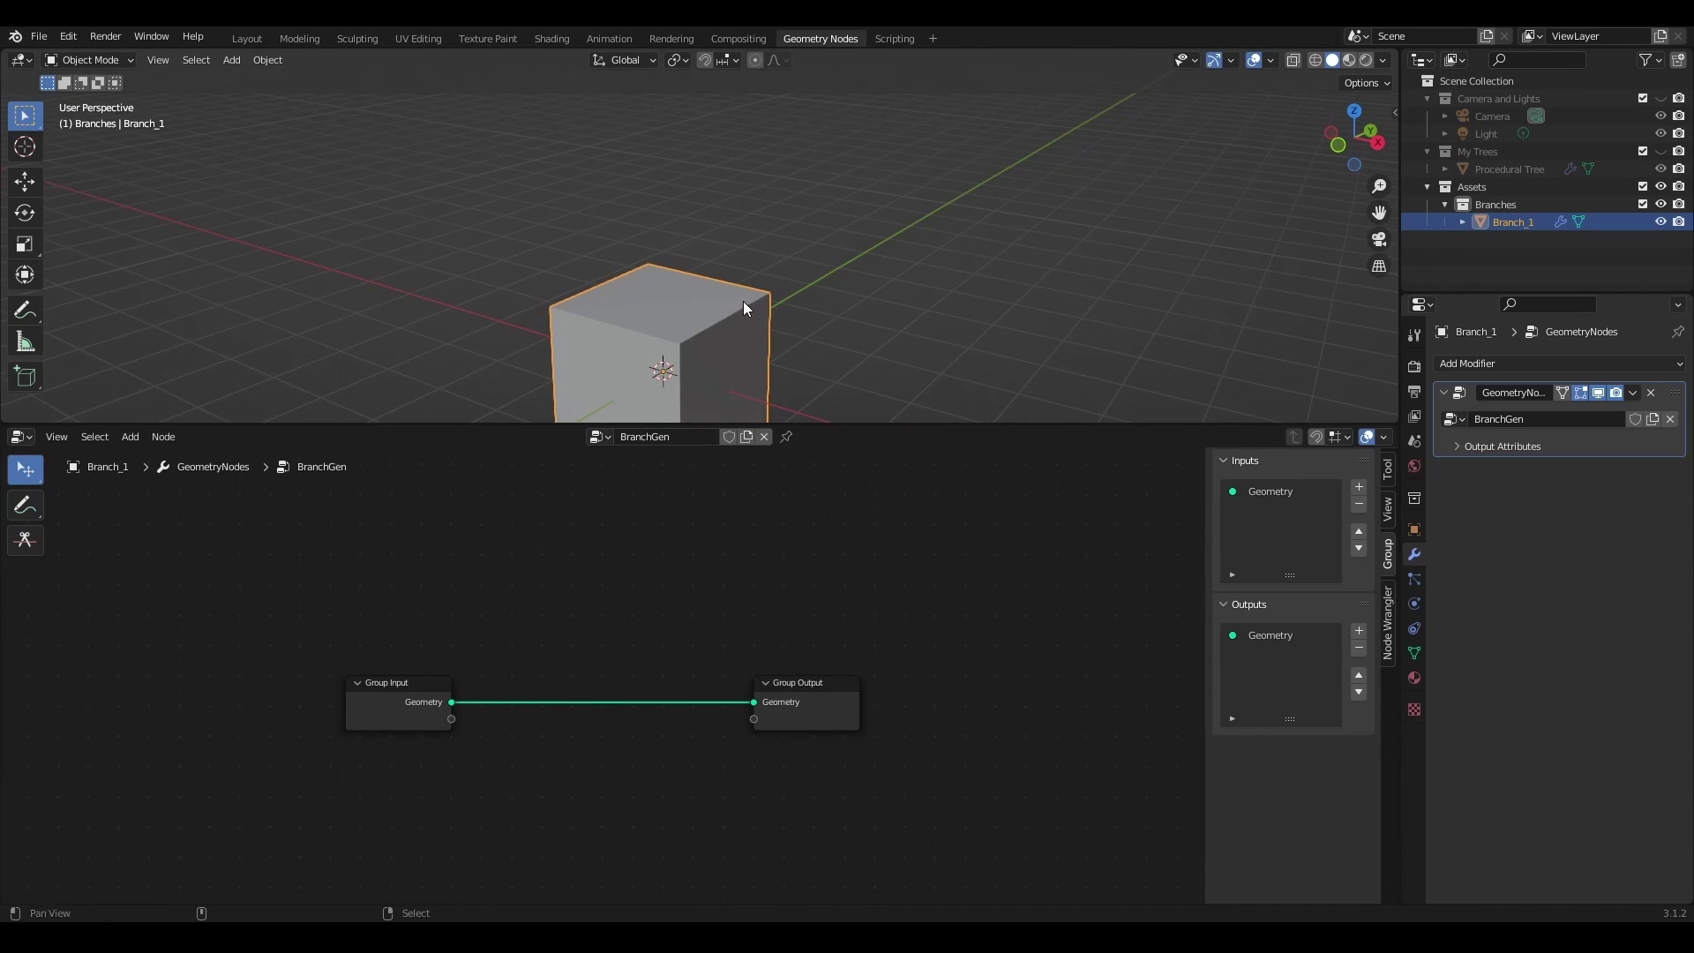
{"action": "middle_click_drag", "start_coordinate": [712, 243], "coordinate": [760, 255]}
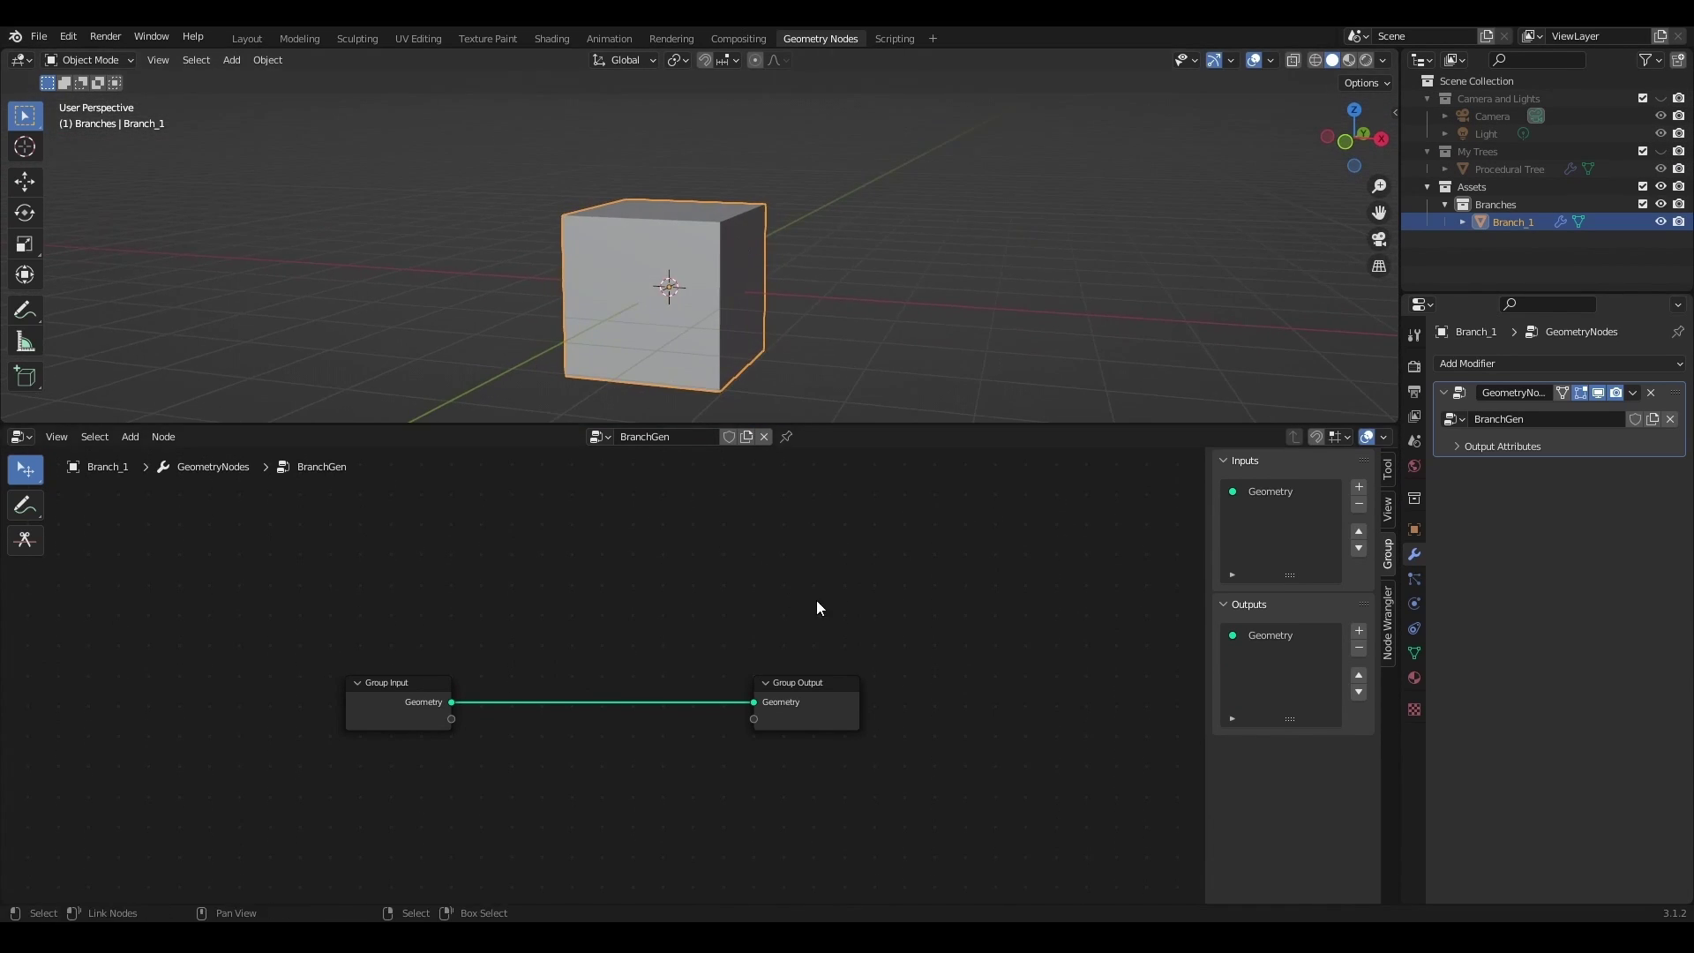
{"action": "scroll", "coordinate": [654, 666], "scroll_direction": "up", "scroll_amount": 2}
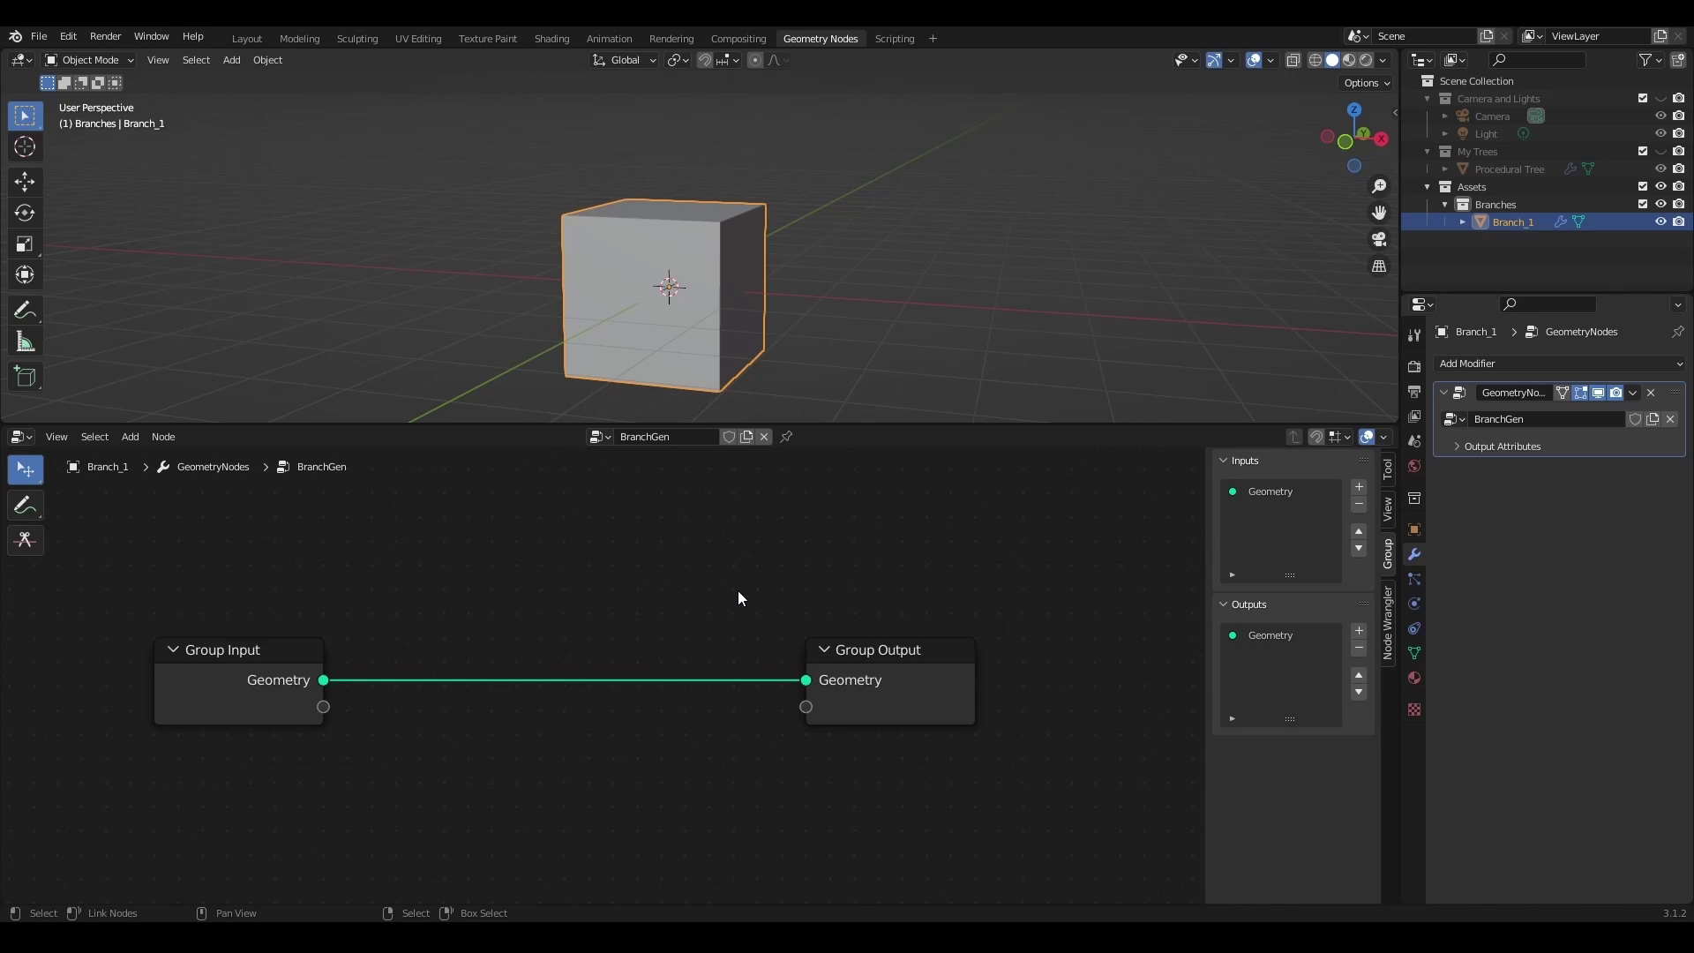
{"action": "key", "text": "n"}
{"action": "scroll", "coordinate": [386, 672], "scroll_direction": "down", "scroll_amount": 2}
{"action": "left_click_drag", "start_coordinate": [415, 658], "coordinate": [121, 662]}
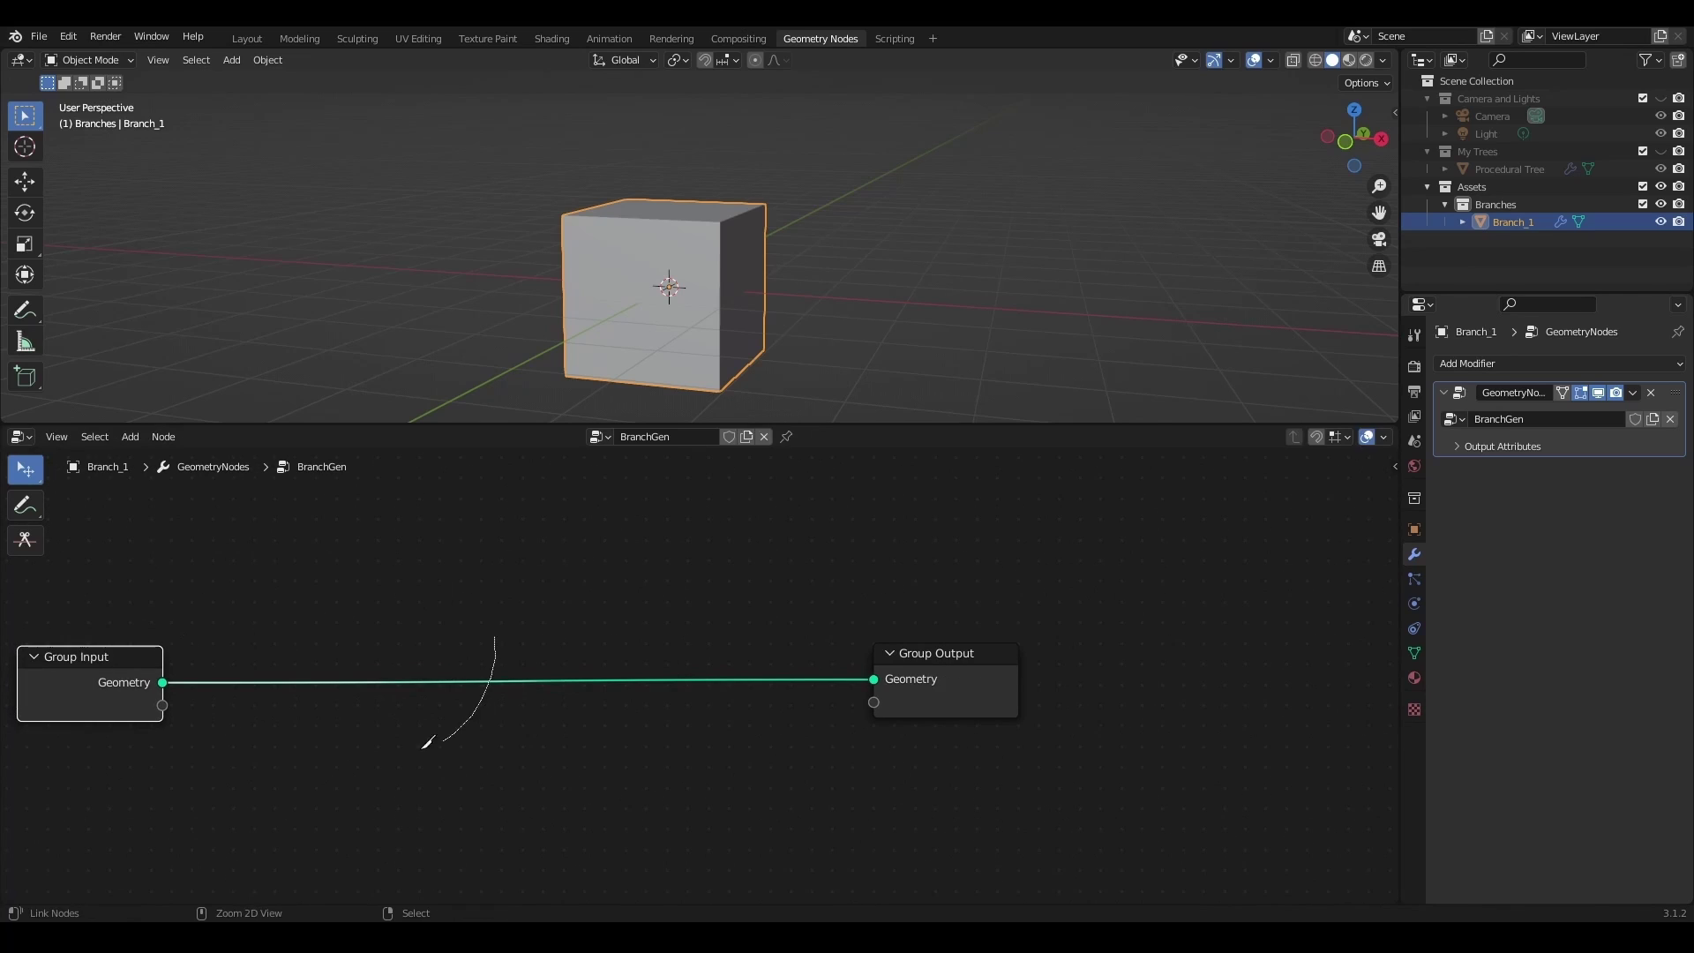
{"action": "right_click_drag", "start_coordinate": [381, 745], "coordinate": [385, 743], "text": "ctrl"}
- Add a Curve Line node, connect its curve to the Group Output geometry, and switch it to Direction mode
{"action": "scroll", "coordinate": [427, 675], "scroll_direction": "up", "scroll_amount": 2}
{"action": "middle_click_drag", "start_coordinate": [427, 675], "coordinate": [624, 673]}
{"action": "scroll", "coordinate": [623, 670], "scroll_direction": "down", "scroll_amount": 1}
{"action": "key", "text": "shift+a"}
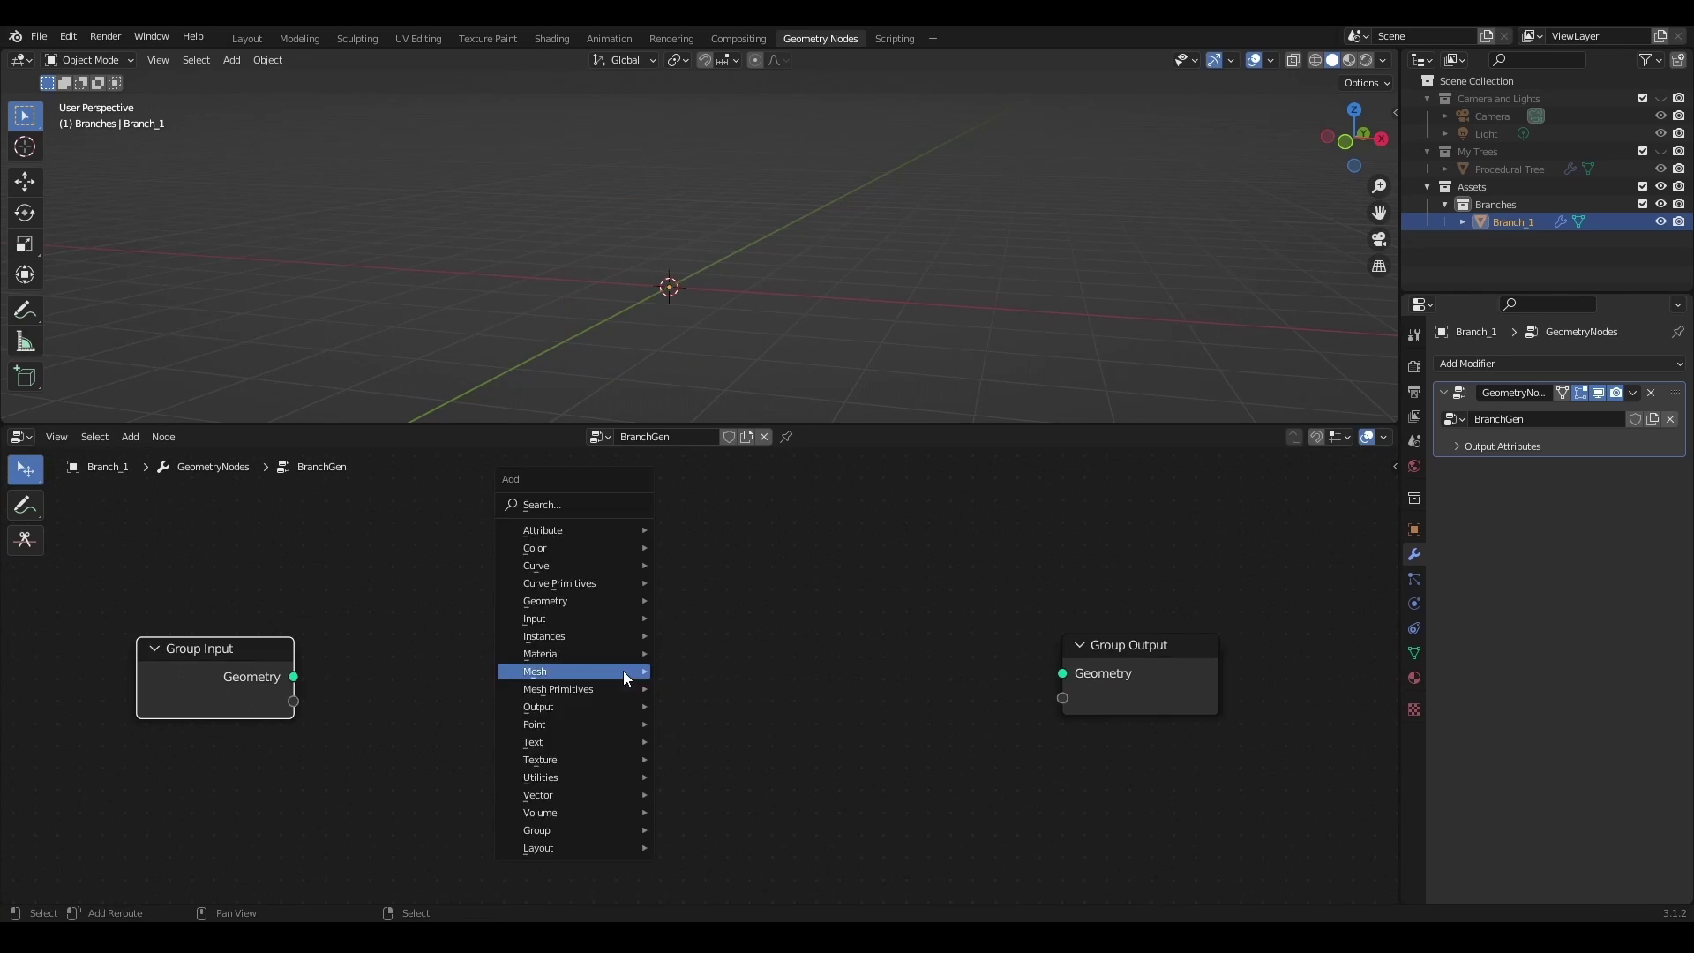
{"action": "mouse_move", "coordinate": [586, 584]}
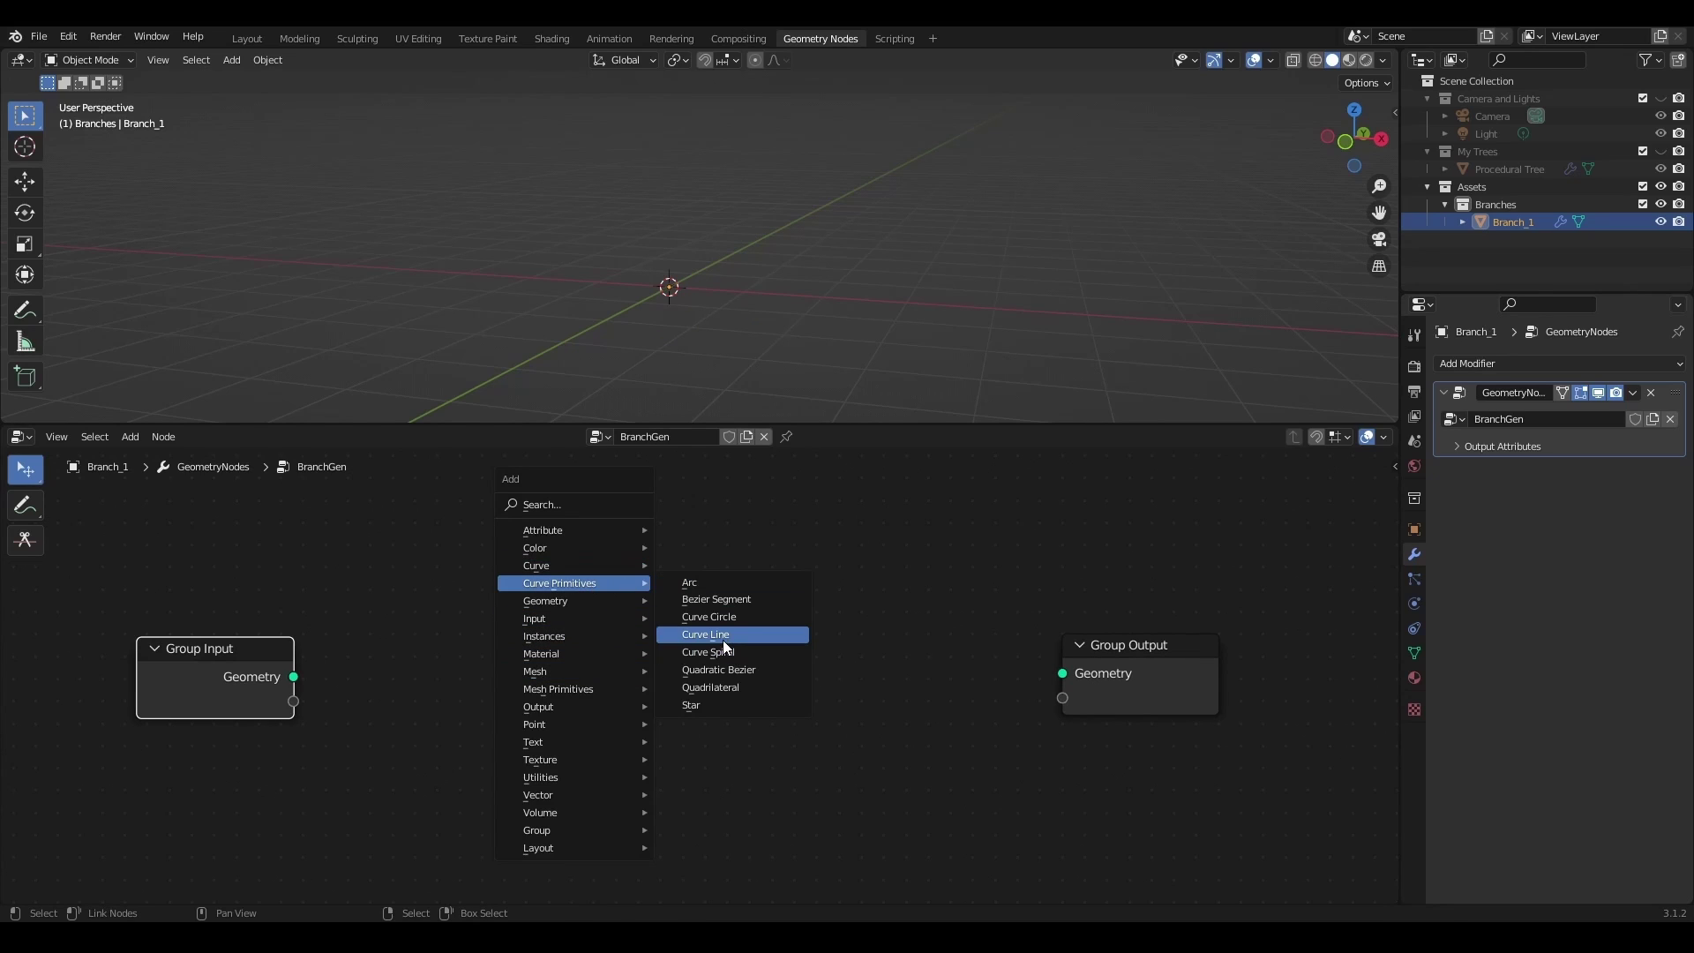
{"action": "left_click", "coordinate": [723, 639]}
{"action": "left_click", "coordinate": [499, 658]}
{"action": "left_click_drag", "start_coordinate": [536, 678], "coordinate": [1085, 683]}
{"action": "left_click_drag", "start_coordinate": [493, 664], "coordinate": [491, 658]}
{"action": "left_click", "coordinate": [487, 705]}
{"action": "scroll", "coordinate": [716, 269], "scroll_direction": "up", "scroll_amount": 4}
{"action": "key", "text": "Home"}
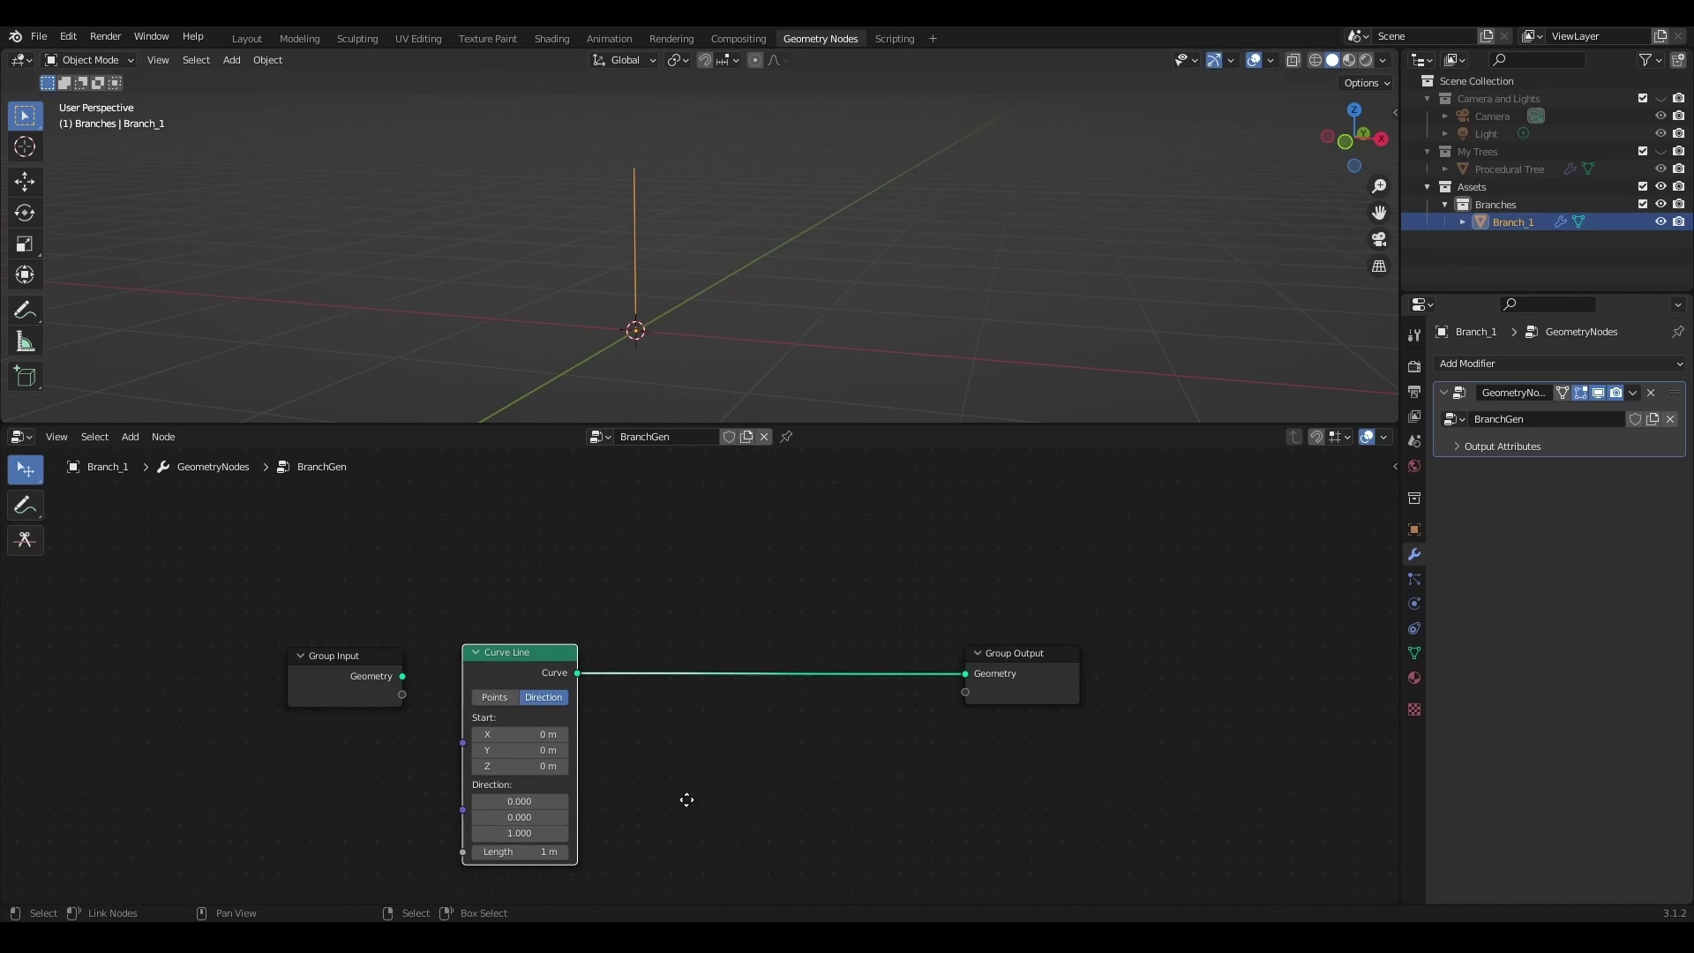
- Set the Curve Line's length to 1.5 m
{"action": "left_click", "coordinate": [495, 833]}
{"action": "left_click", "coordinate": [495, 832]}
{"action": "left_click", "coordinate": [495, 833]}
{"action": "left_click", "coordinate": [495, 833]}
{"action": "left_click", "coordinate": [495, 833]}
{"action": "scroll", "coordinate": [710, 212], "scroll_direction": "down", "scroll_amount": 3}
{"action": "scroll", "coordinate": [716, 229], "scroll_direction": "up", "scroll_amount": 1}
{"action": "middle_click_drag", "start_coordinate": [712, 231], "coordinate": [736, 248]}
- Make room before Group Output and insert a Resample Curve node after Curve Line with a count of 20
{"action": "scroll", "coordinate": [894, 732], "scroll_direction": "down", "scroll_amount": 1}
{"action": "middle_click_drag", "start_coordinate": [894, 732], "coordinate": [536, 728]}
{"action": "left_click_drag", "start_coordinate": [817, 551], "coordinate": [1246, 554]}
{"action": "key", "text": "shift+a"}
{"action": "left_click", "coordinate": [590, 559]}
{"action": "type", "text": "resa"}
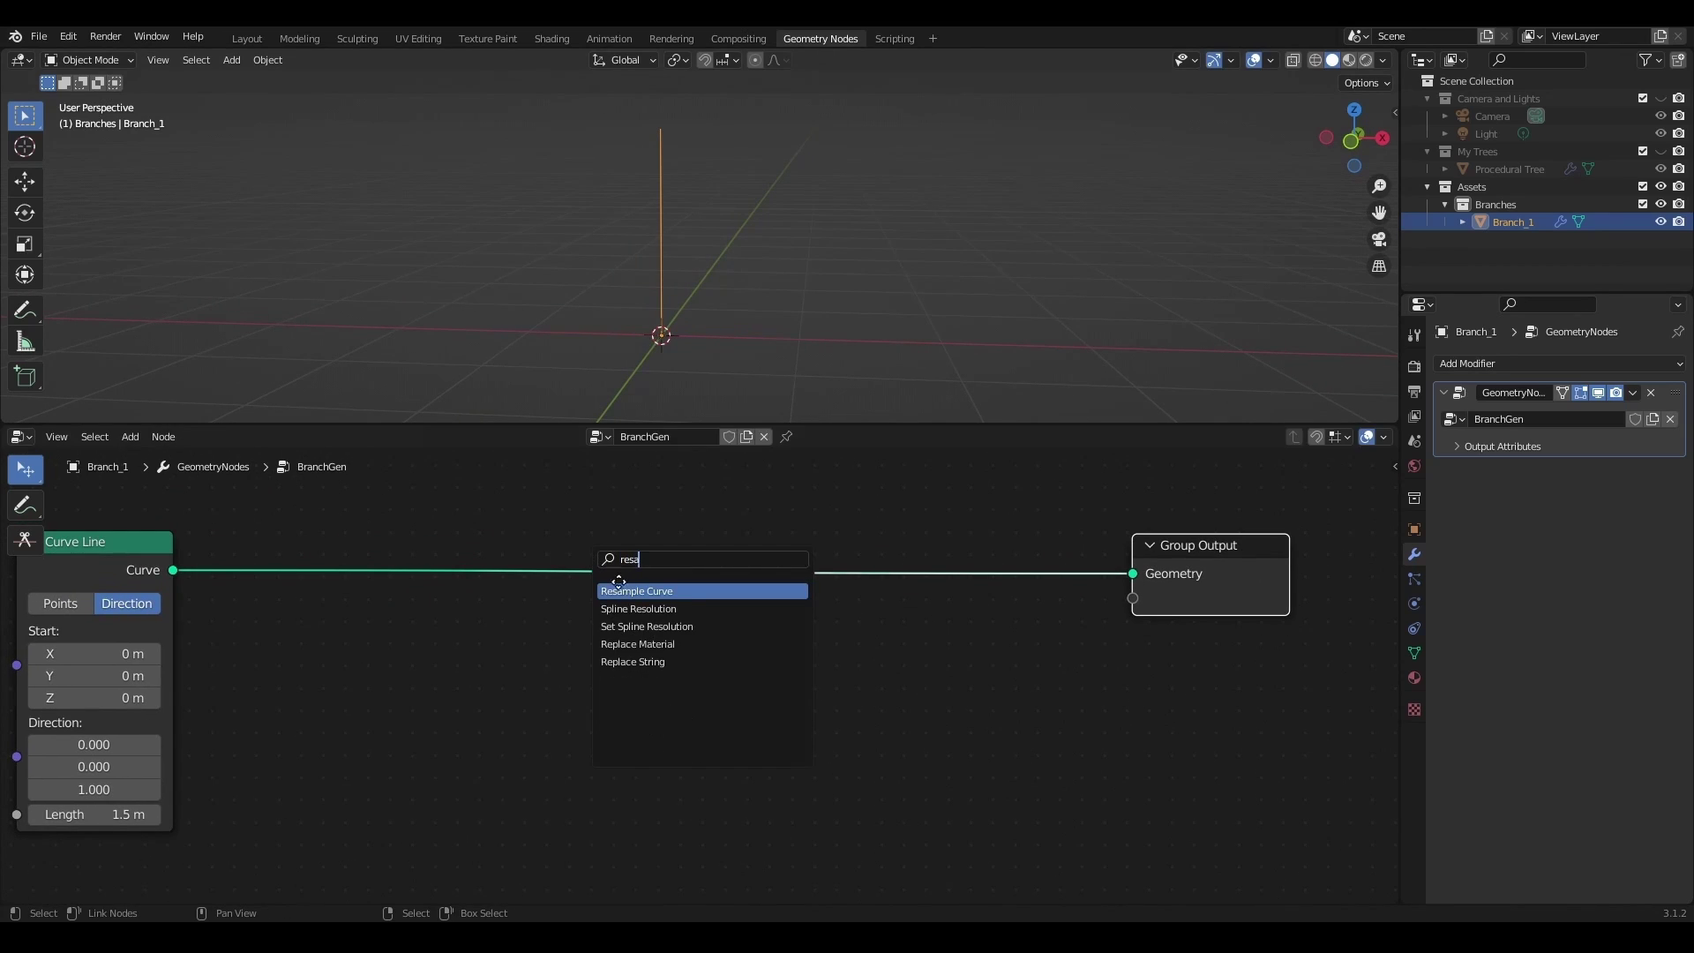
{"action": "key", "text": "Return"}
{"action": "left_click", "coordinate": [287, 540]}
{"action": "scroll", "coordinate": [549, 675], "scroll_direction": "down", "scroll_amount": 3, "text": "ctrl"}
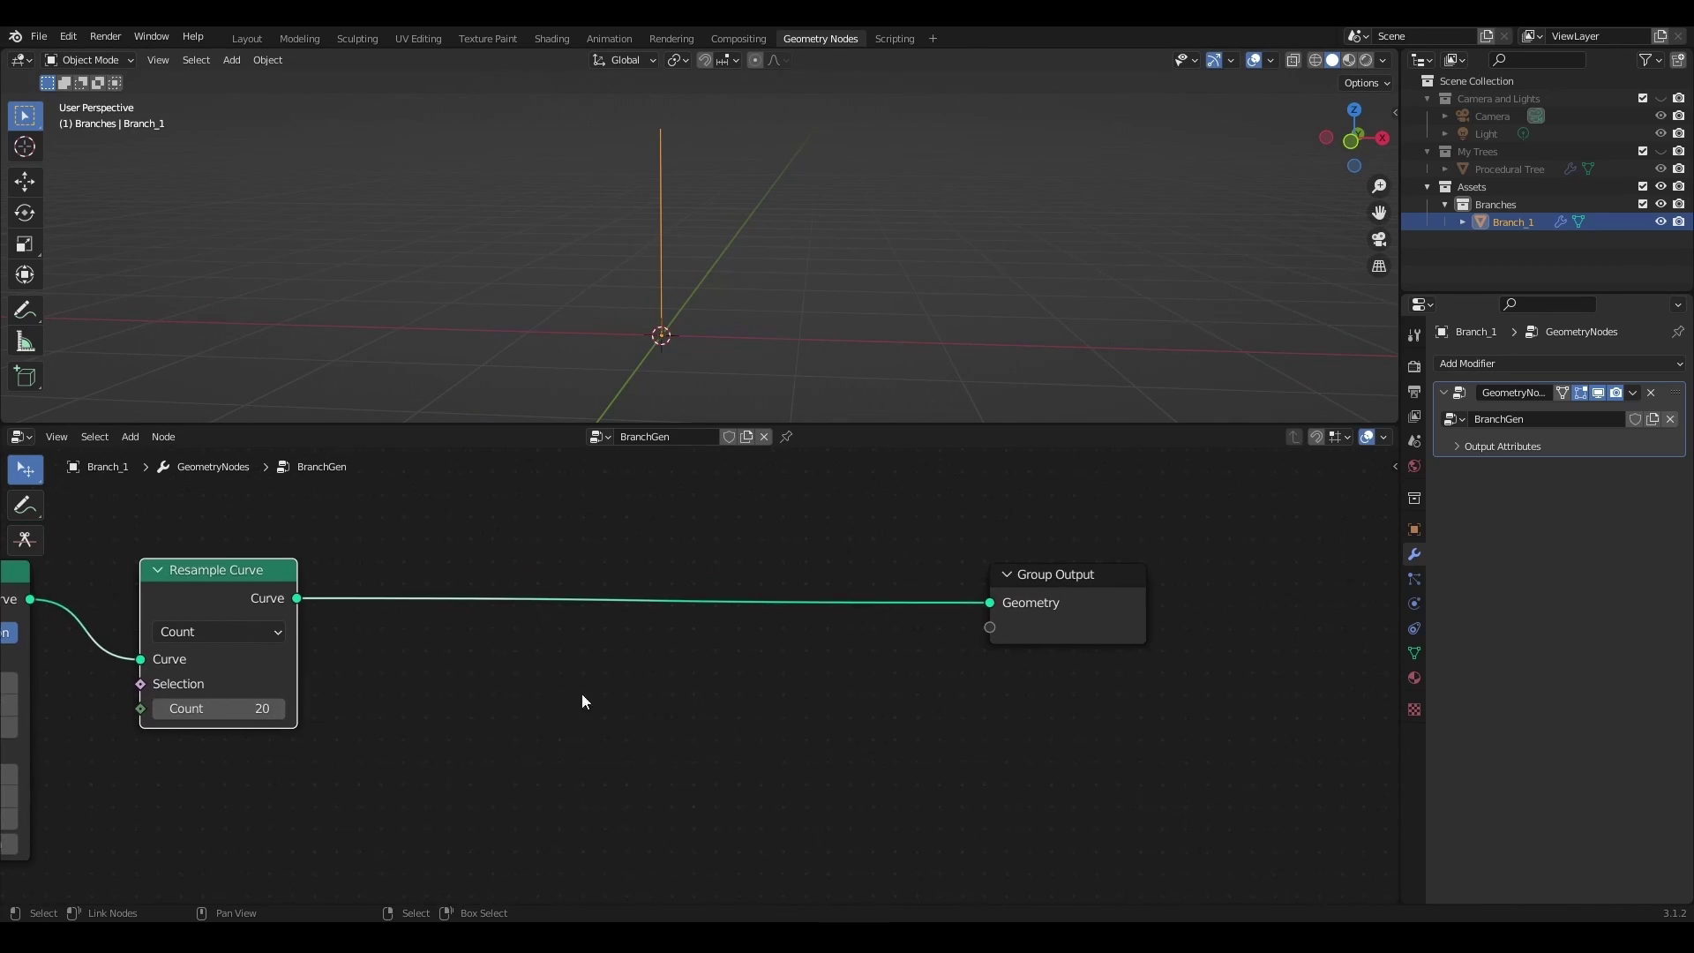
- Insert a Set Position node between Resample Curve and Group Output
{"action": "key", "text": "shift+a"}
{"action": "left_click", "coordinate": [581, 551]}
{"action": "type", "text": "set po"}
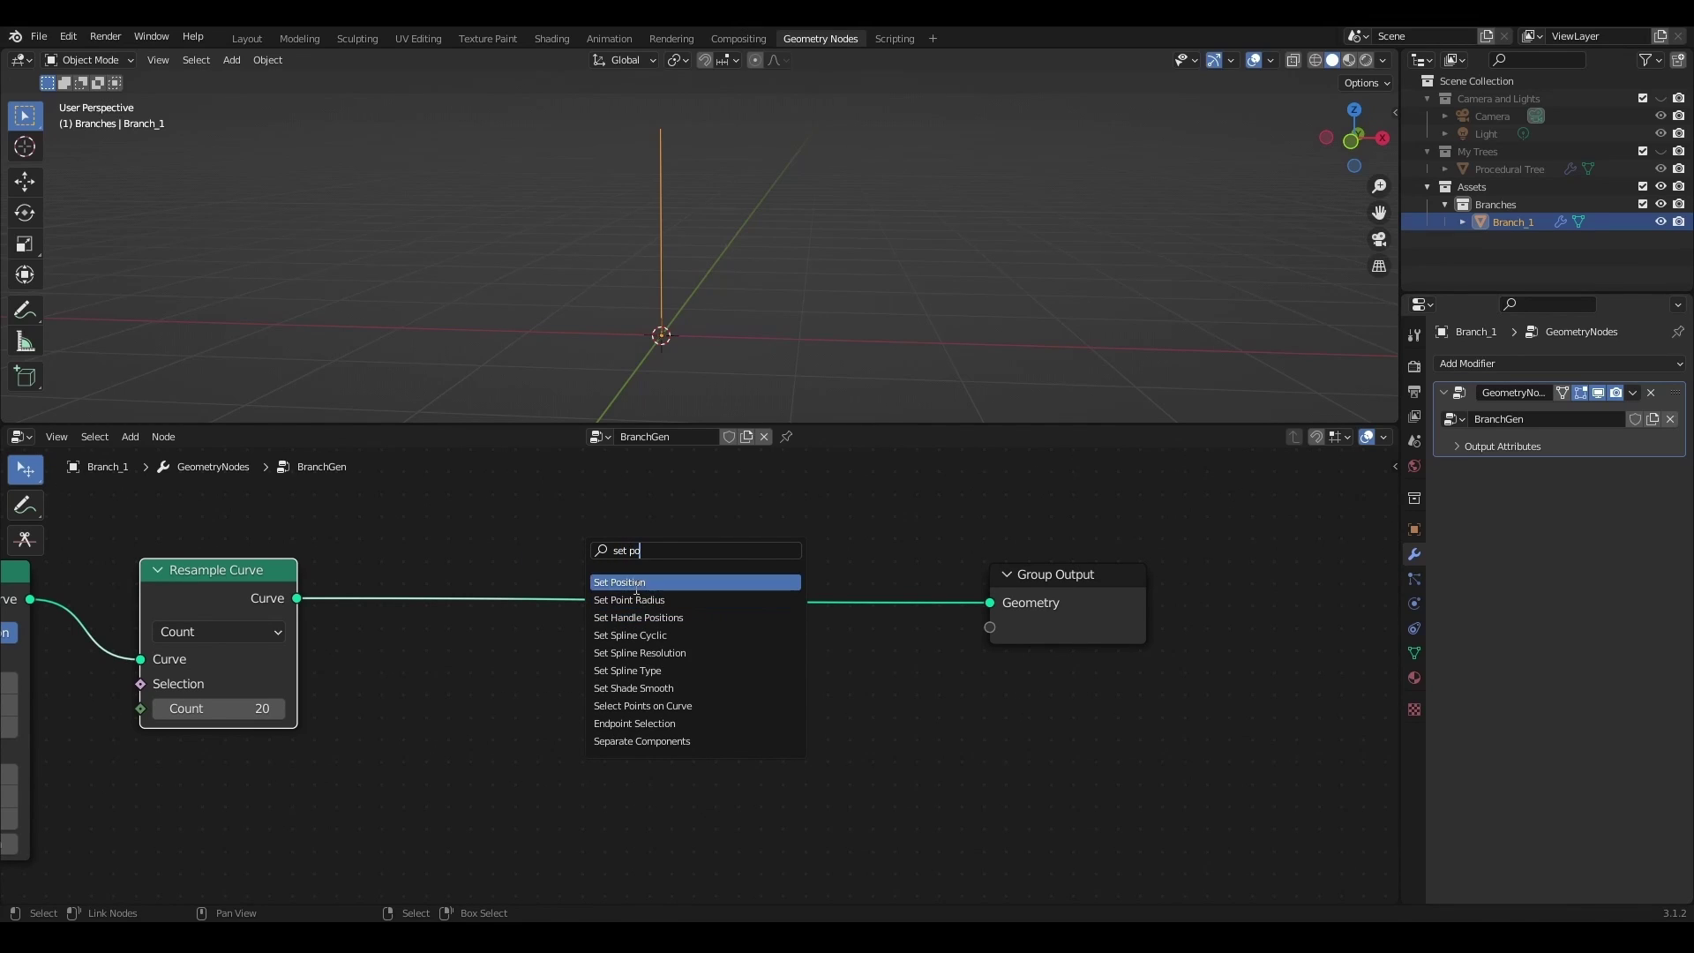
{"action": "key", "text": "Return"}
{"action": "scroll", "coordinate": [704, 771], "scroll_direction": "down", "scroll_amount": 3}
{"action": "middle_click_drag", "start_coordinate": [663, 776], "coordinate": [839, 632]}
- Add a Noise Texture node and connect its Fac output to the Set Position's Offset
{"action": "key", "text": "shift+a"}
{"action": "type", "text": "noi"}
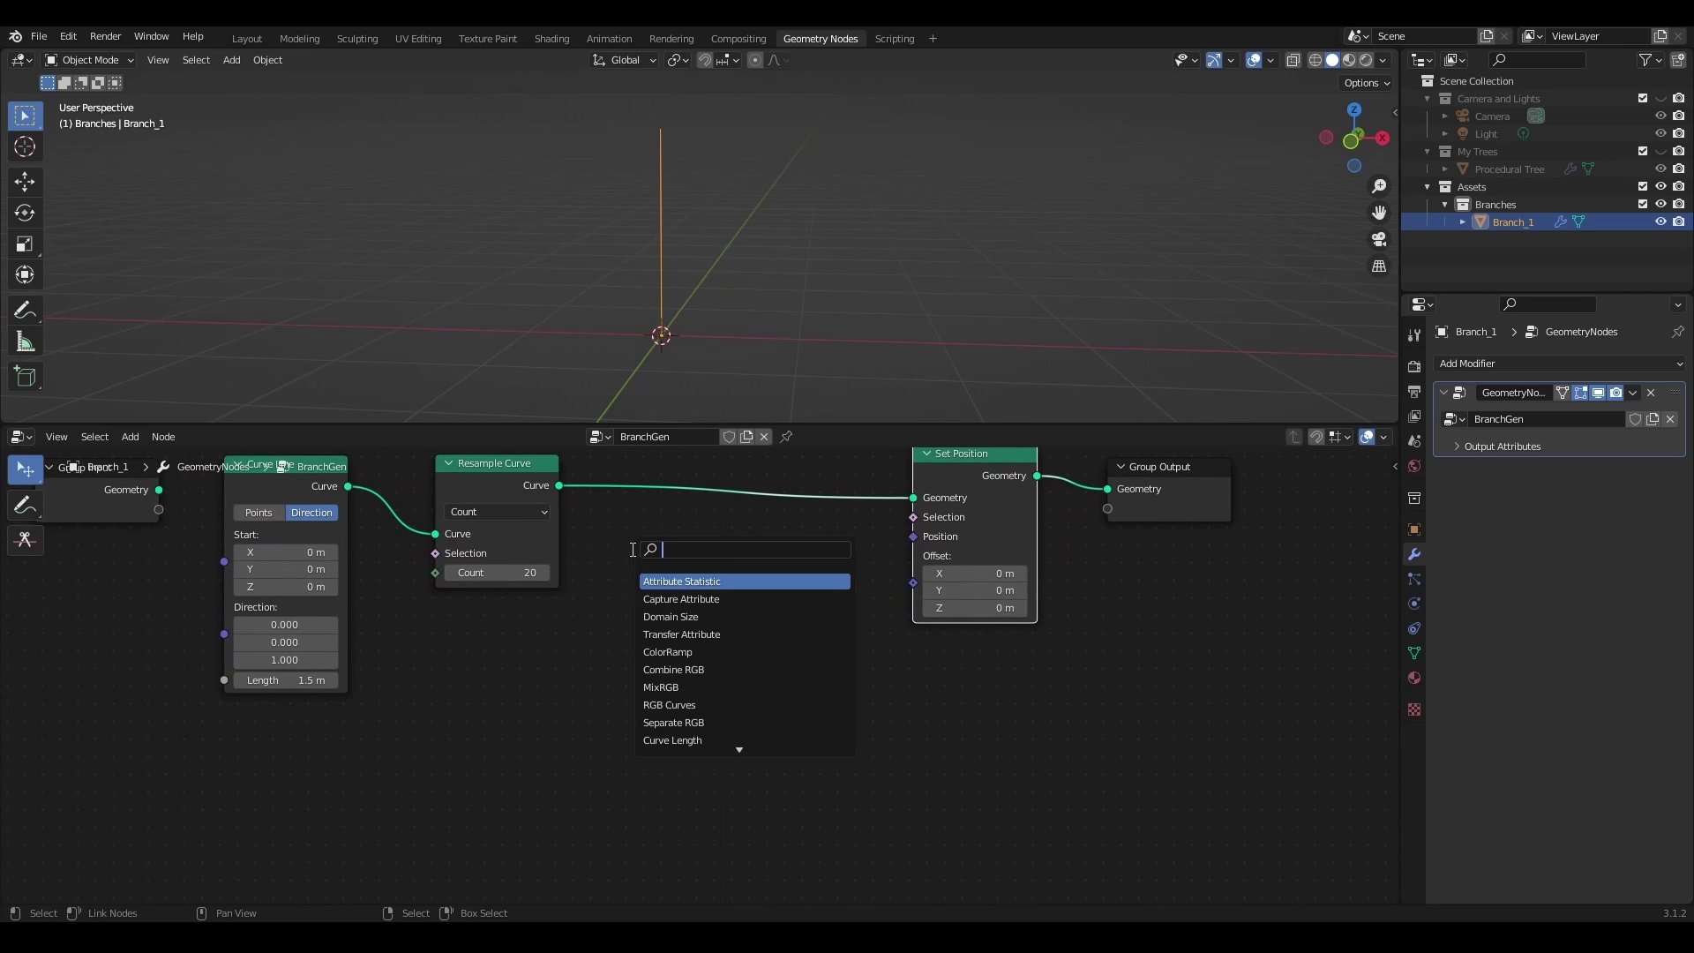
{"action": "key", "text": "Down"}
{"action": "key", "text": "Return"}
{"action": "left_click", "coordinate": [534, 708]}
{"action": "left_click_drag", "start_coordinate": [615, 688], "coordinate": [919, 586]}
{"action": "middle_click_drag", "start_coordinate": [757, 229], "coordinate": [775, 314]}
- Insert a Map Range node on the link between the Noise Texture and the Set Position's Offset
{"action": "key", "text": "shift+a"}
{"action": "left_click", "coordinate": [817, 556]}
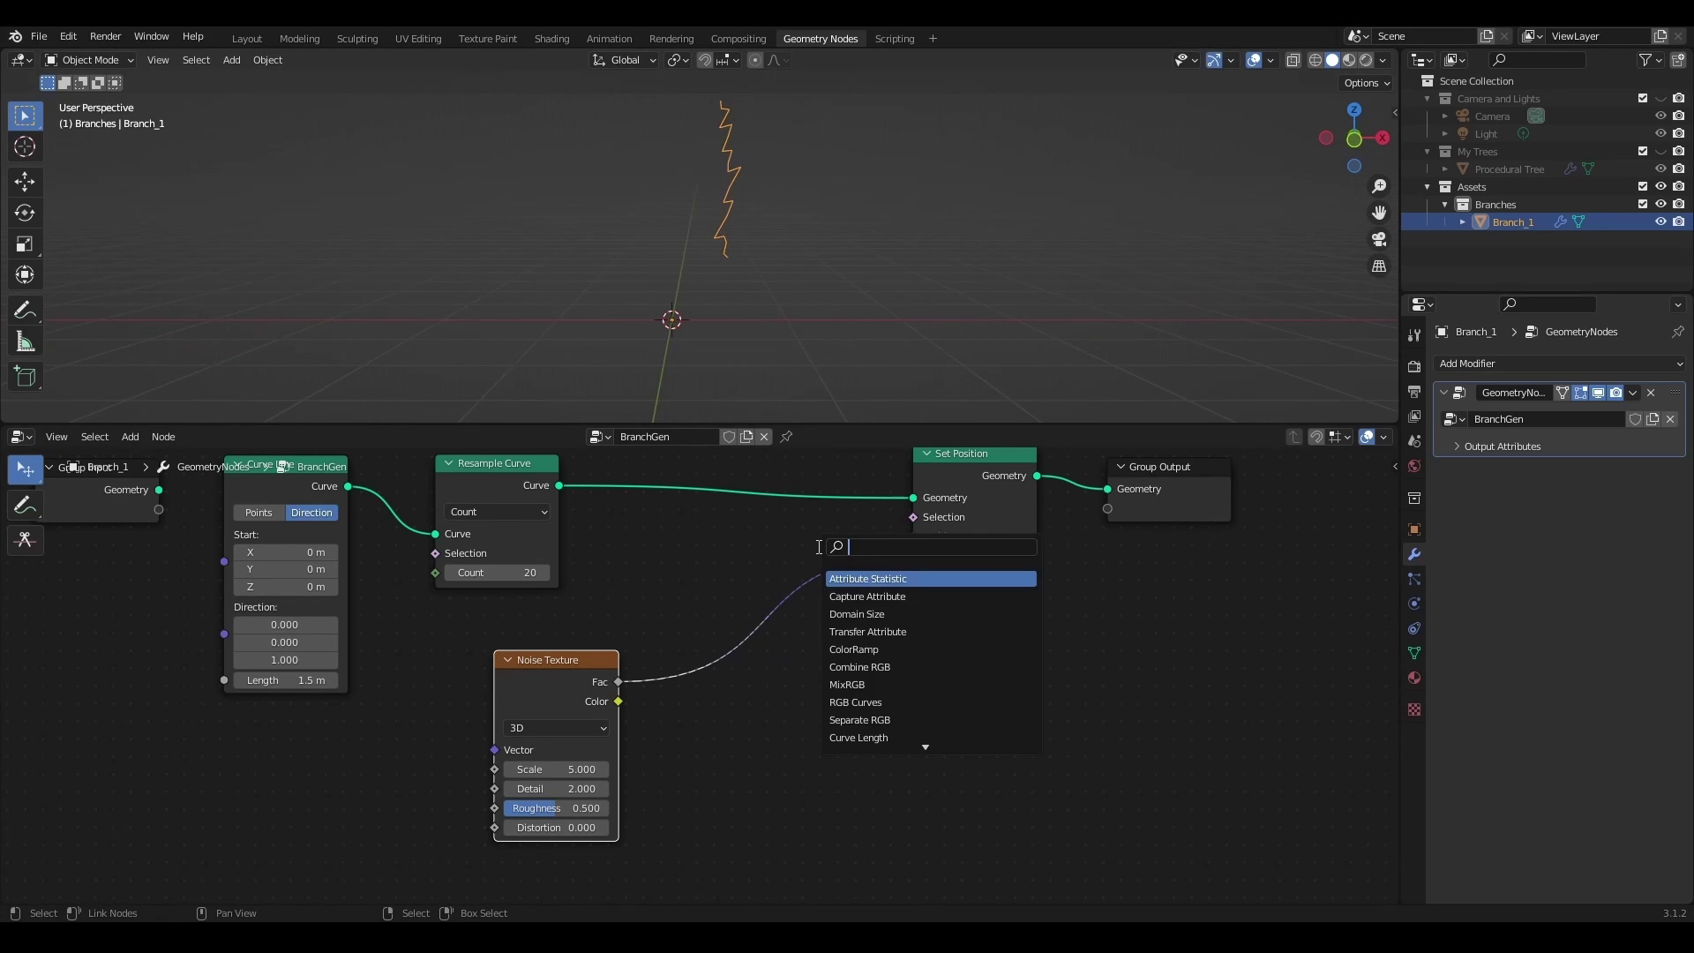
{"action": "type", "text": "map range"}
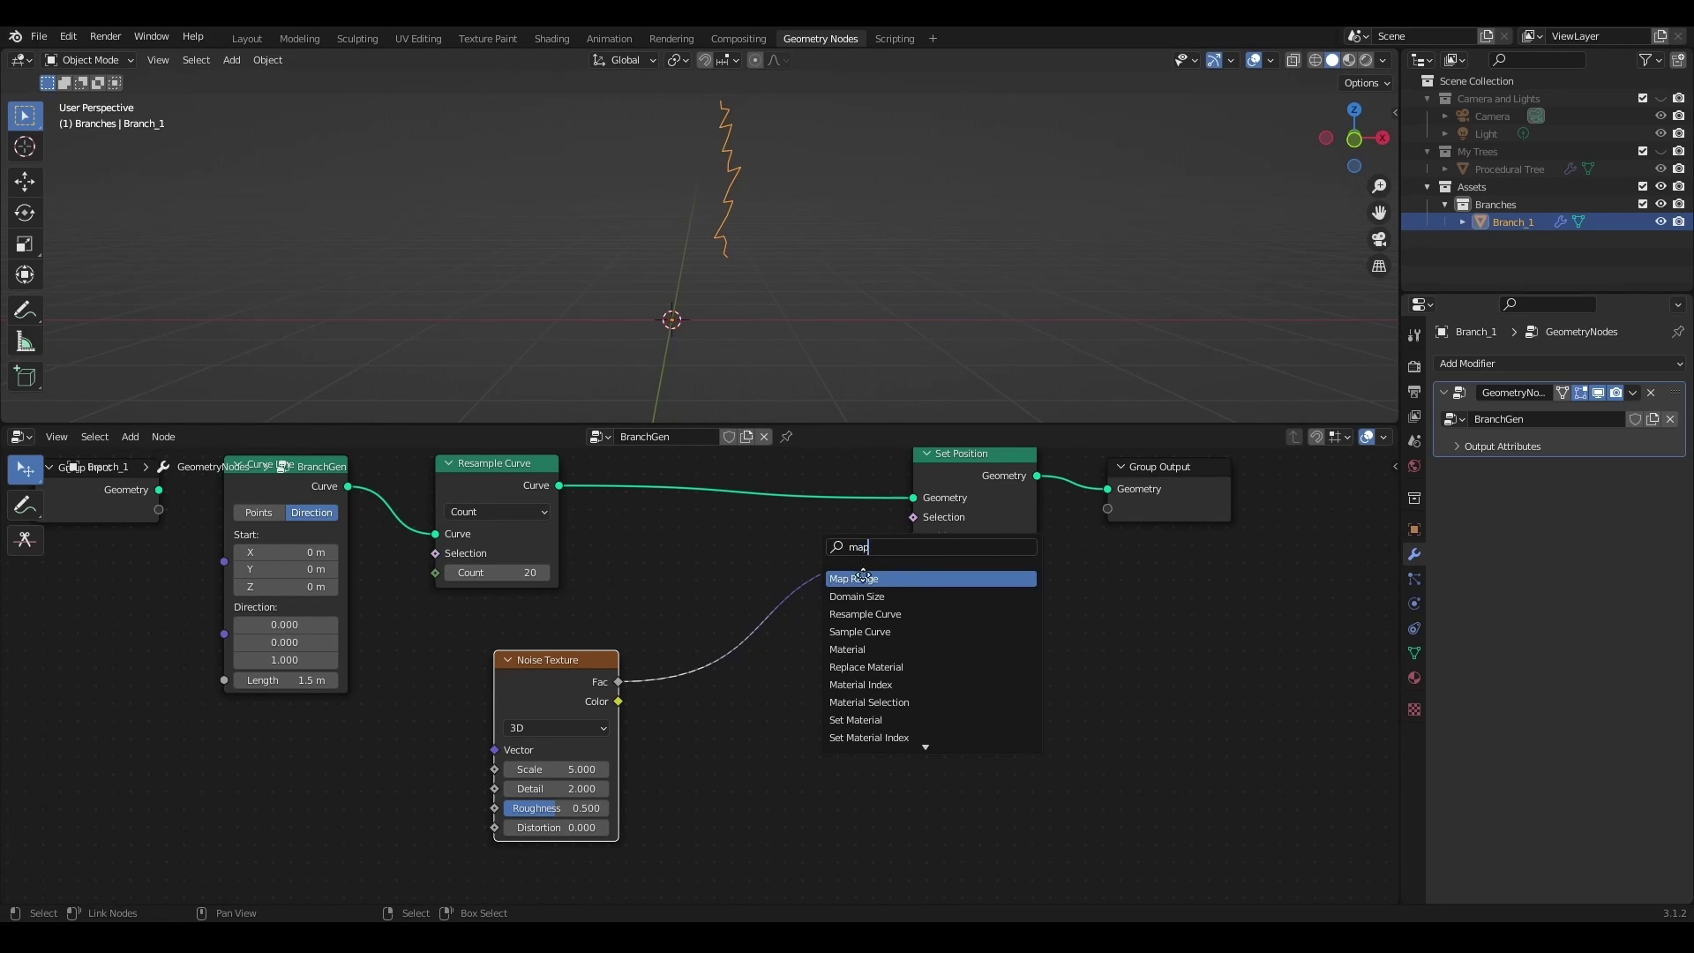
{"action": "key", "text": "Return"}
{"action": "left_click", "coordinate": [747, 630]}
{"action": "left_click_drag", "start_coordinate": [768, 610], "coordinate": [781, 665]}
{"action": "middle_click_drag", "start_coordinate": [891, 785], "coordinate": [908, 639]}
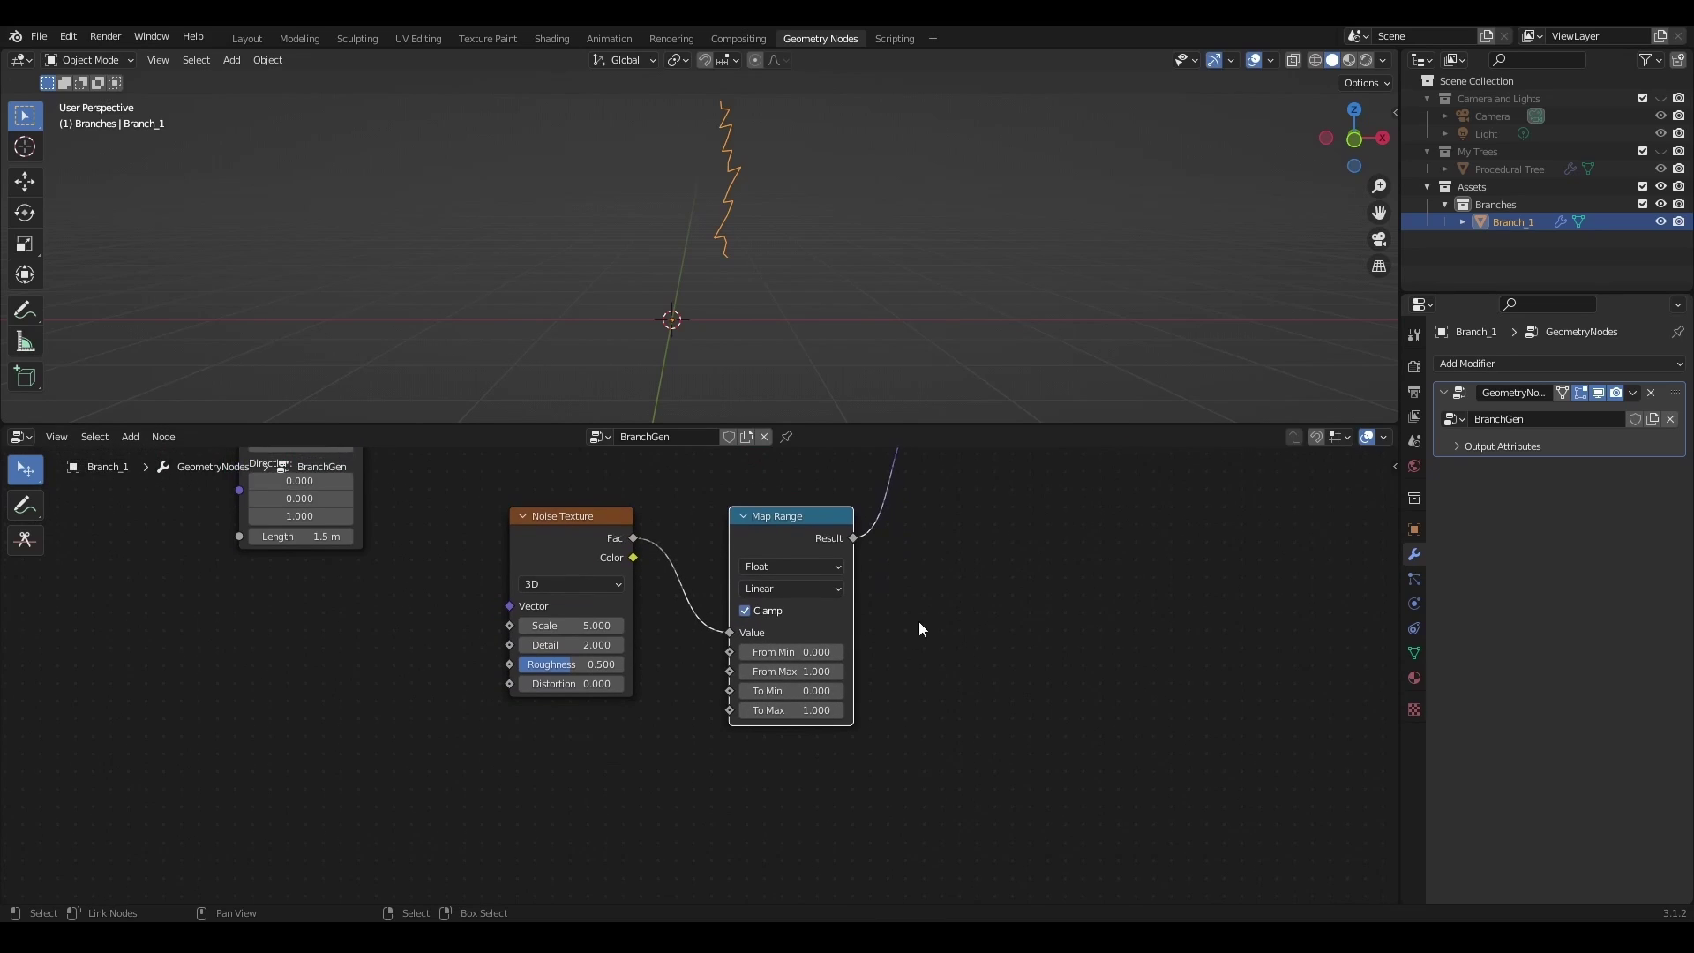
- Set the Map Range's To Min to -1 and the Noise Texture's scale to 0.5
{"action": "scroll", "coordinate": [890, 648], "scroll_direction": "up", "scroll_amount": 2}
{"action": "left_click", "coordinate": [822, 693]}
{"action": "type", "text": "-"}
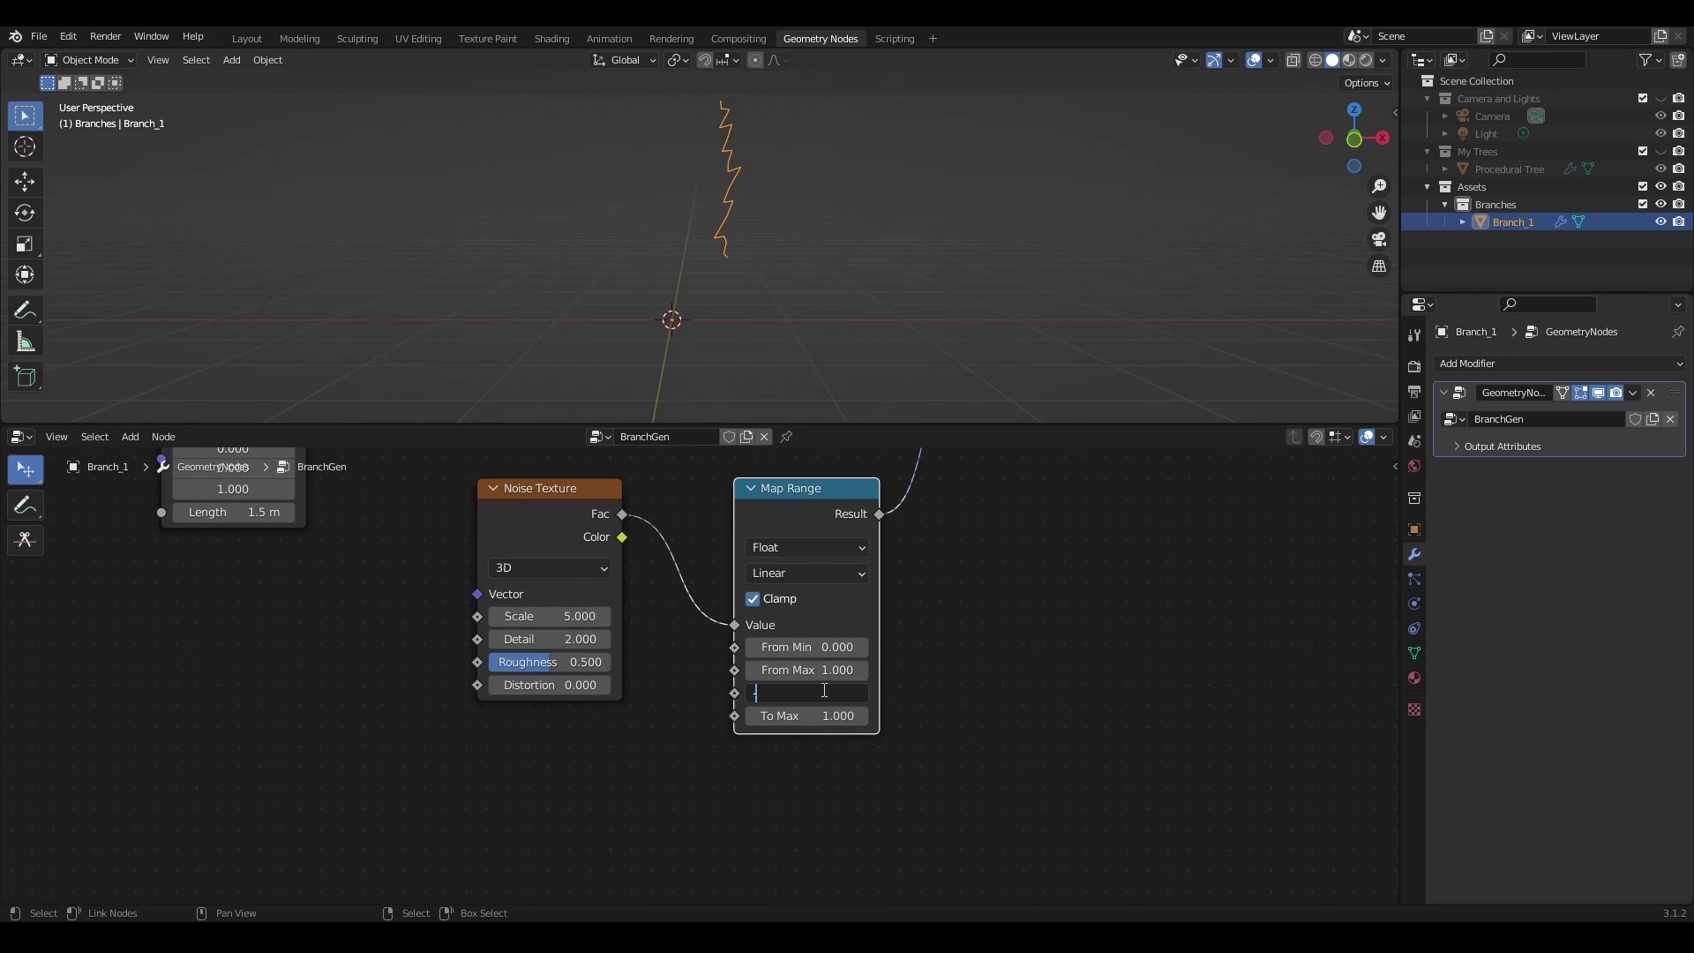
{"action": "type", "text": "1"}
{"action": "key", "text": "Return"}
{"action": "left_click", "coordinate": [496, 615]}
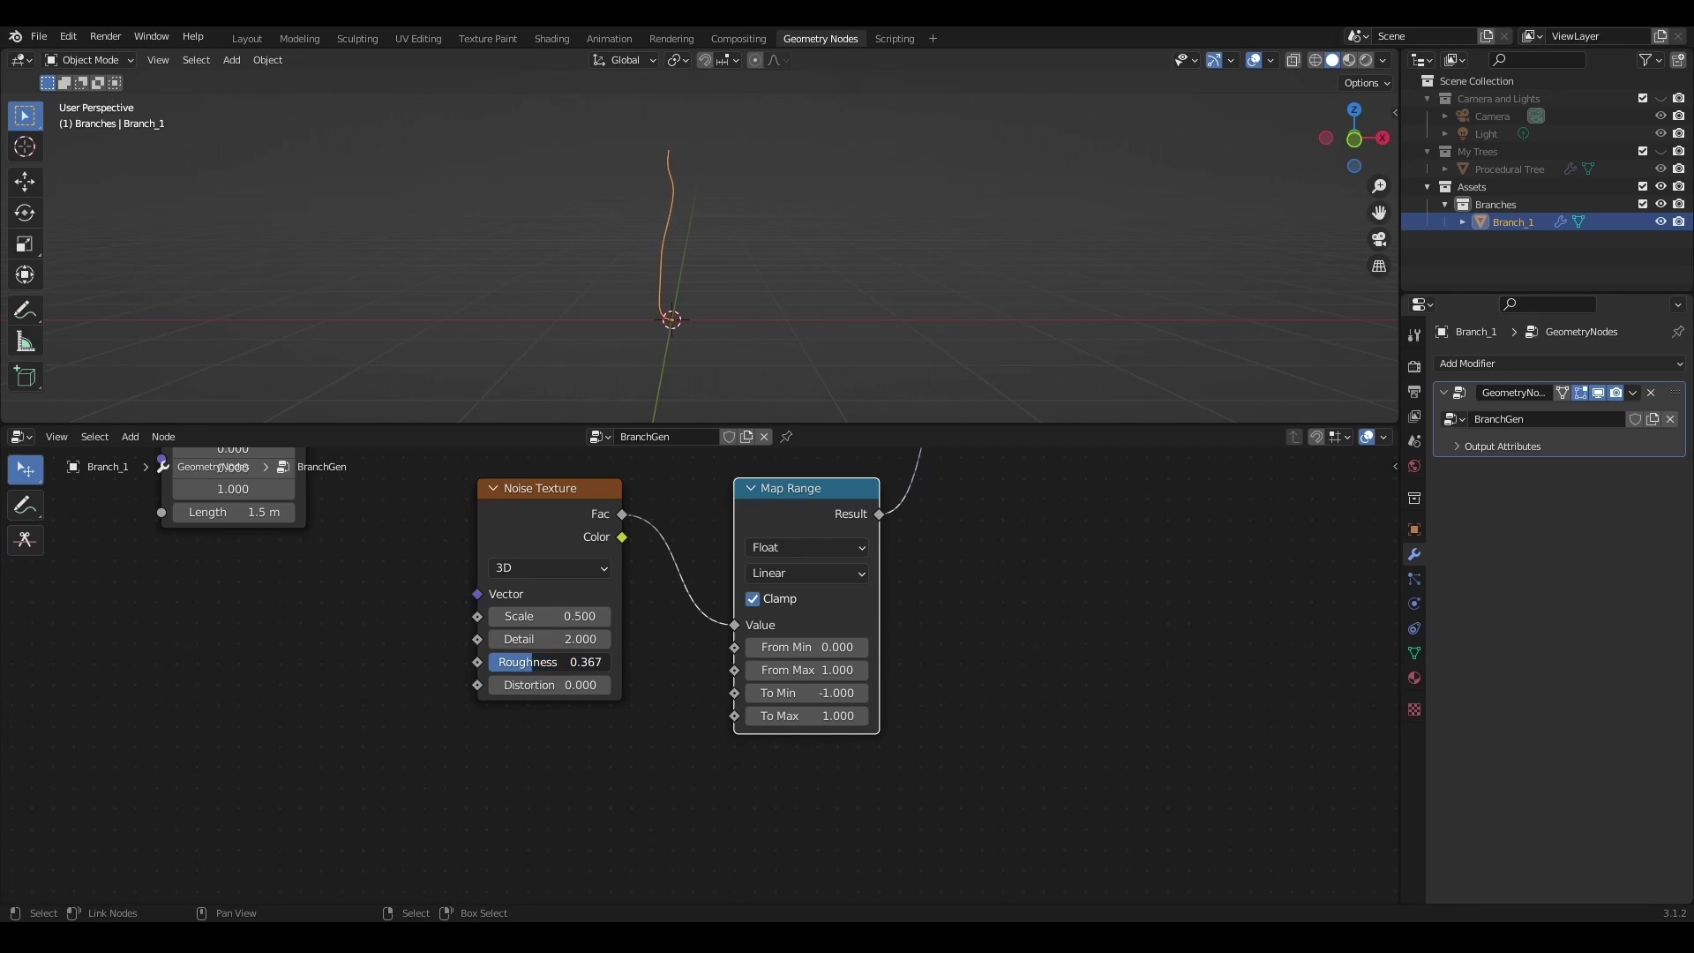
{"action": "left_click_drag", "start_coordinate": [533, 662], "coordinate": [545, 661]}
{"action": "key", "text": "ctrl+z"}
- Shift Group Input, Curve Line and Resample Curve horizontally away from the noise nodes to make room
{"action": "scroll", "coordinate": [647, 729], "scroll_direction": "down", "scroll_amount": 2}
{"action": "middle_click_drag", "start_coordinate": [647, 730], "coordinate": [523, 831]}
{"action": "middle_click_drag", "start_coordinate": [502, 552], "coordinate": [896, 589]}
{"action": "left_click_drag", "start_coordinate": [803, 461], "coordinate": [419, 636]}
{"action": "key", "text": "g"}
{"action": "key", "text": "x"}
{"action": "left_click", "coordinate": [353, 567]}
{"action": "scroll", "coordinate": [418, 668], "scroll_direction": "down", "scroll_amount": 2}
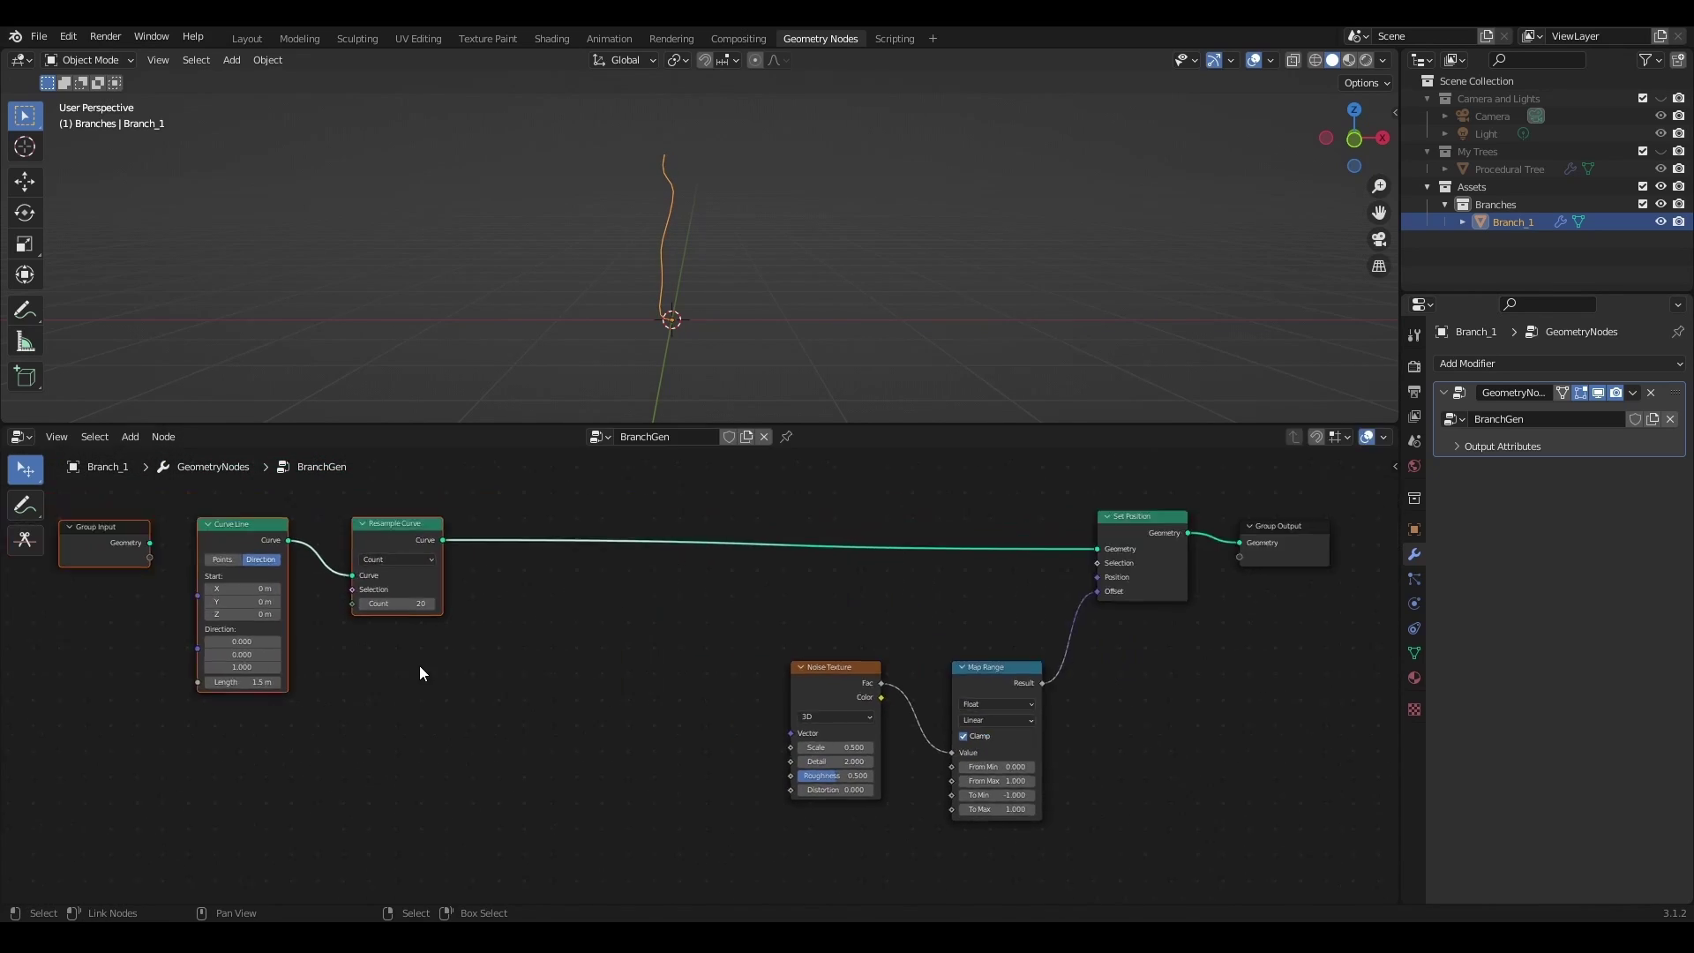
- Move Group Input below the node chain and expose the Map Range's To Max as a group input
{"action": "left_click_drag", "start_coordinate": [110, 536], "coordinate": [498, 826]}
{"action": "scroll", "coordinate": [684, 822], "scroll_direction": "up", "scroll_amount": 4}
{"action": "middle_click_drag", "start_coordinate": [684, 823], "coordinate": [628, 659]}
{"action": "left_click_drag", "start_coordinate": [1072, 505], "coordinate": [1078, 573]}
{"action": "left_click_drag", "start_coordinate": [991, 760], "coordinate": [430, 747]}
{"action": "middle_click_drag", "start_coordinate": [718, 789], "coordinate": [654, 727]}
- Add a Math node below the Noise Texture and connect Group Input's To Max to its first value
{"action": "key", "text": "shift+a"}
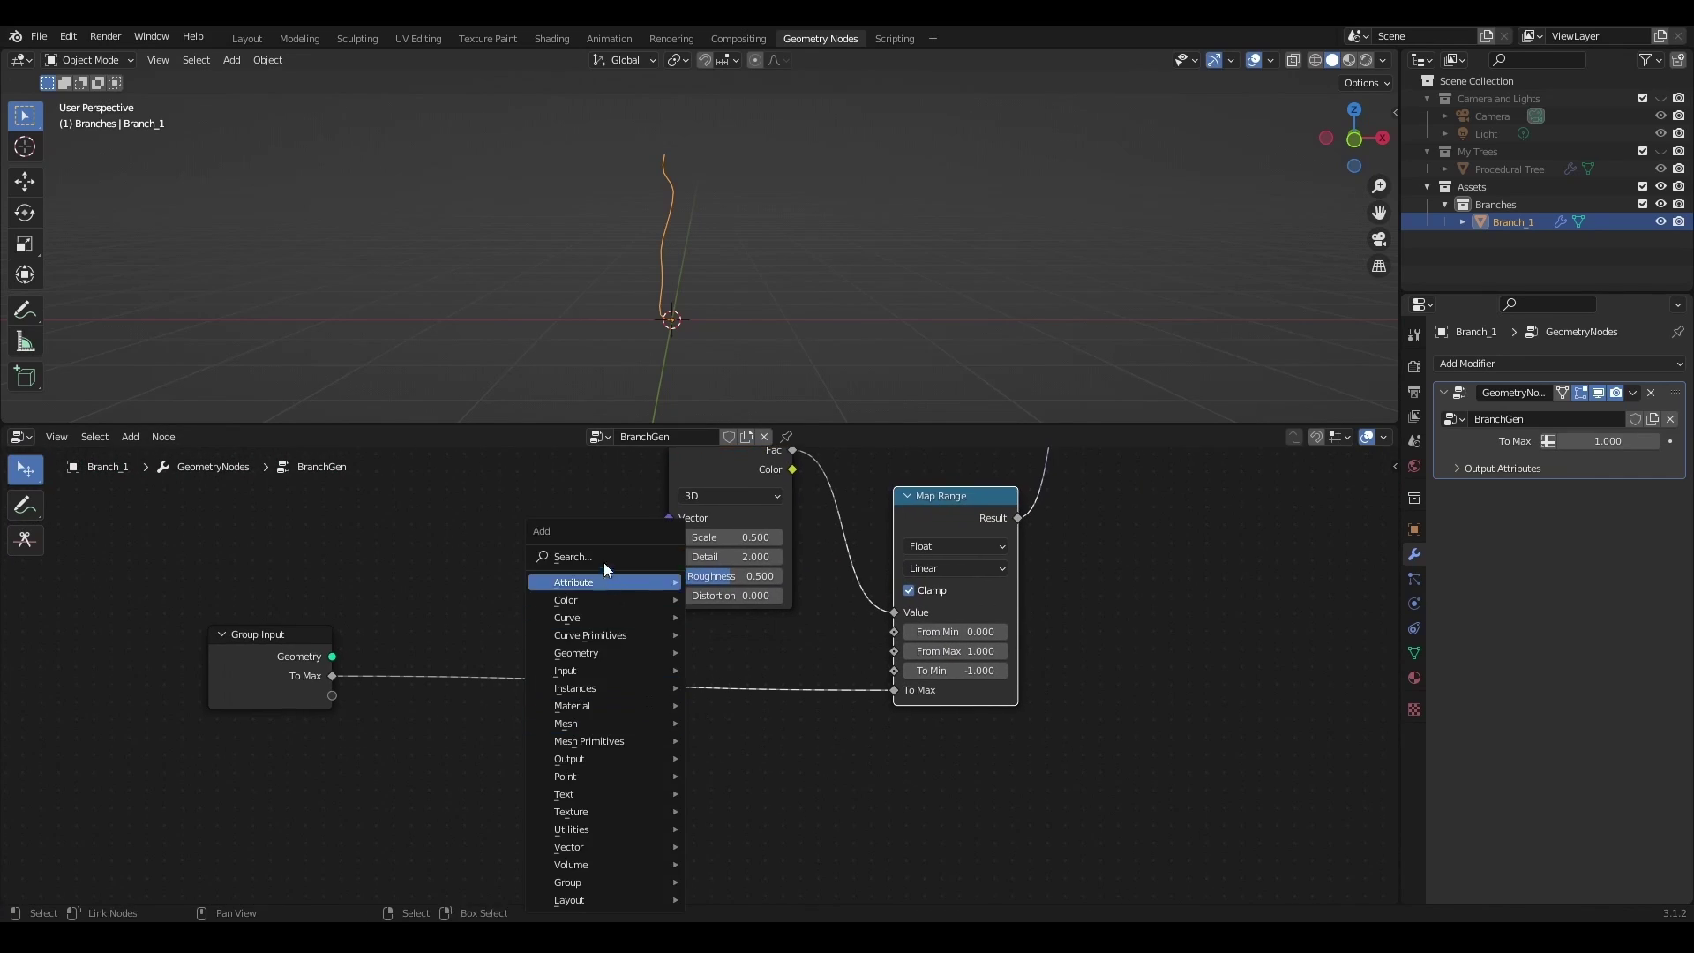
{"action": "left_click", "coordinate": [604, 557]}
{"action": "type", "text": "math"}
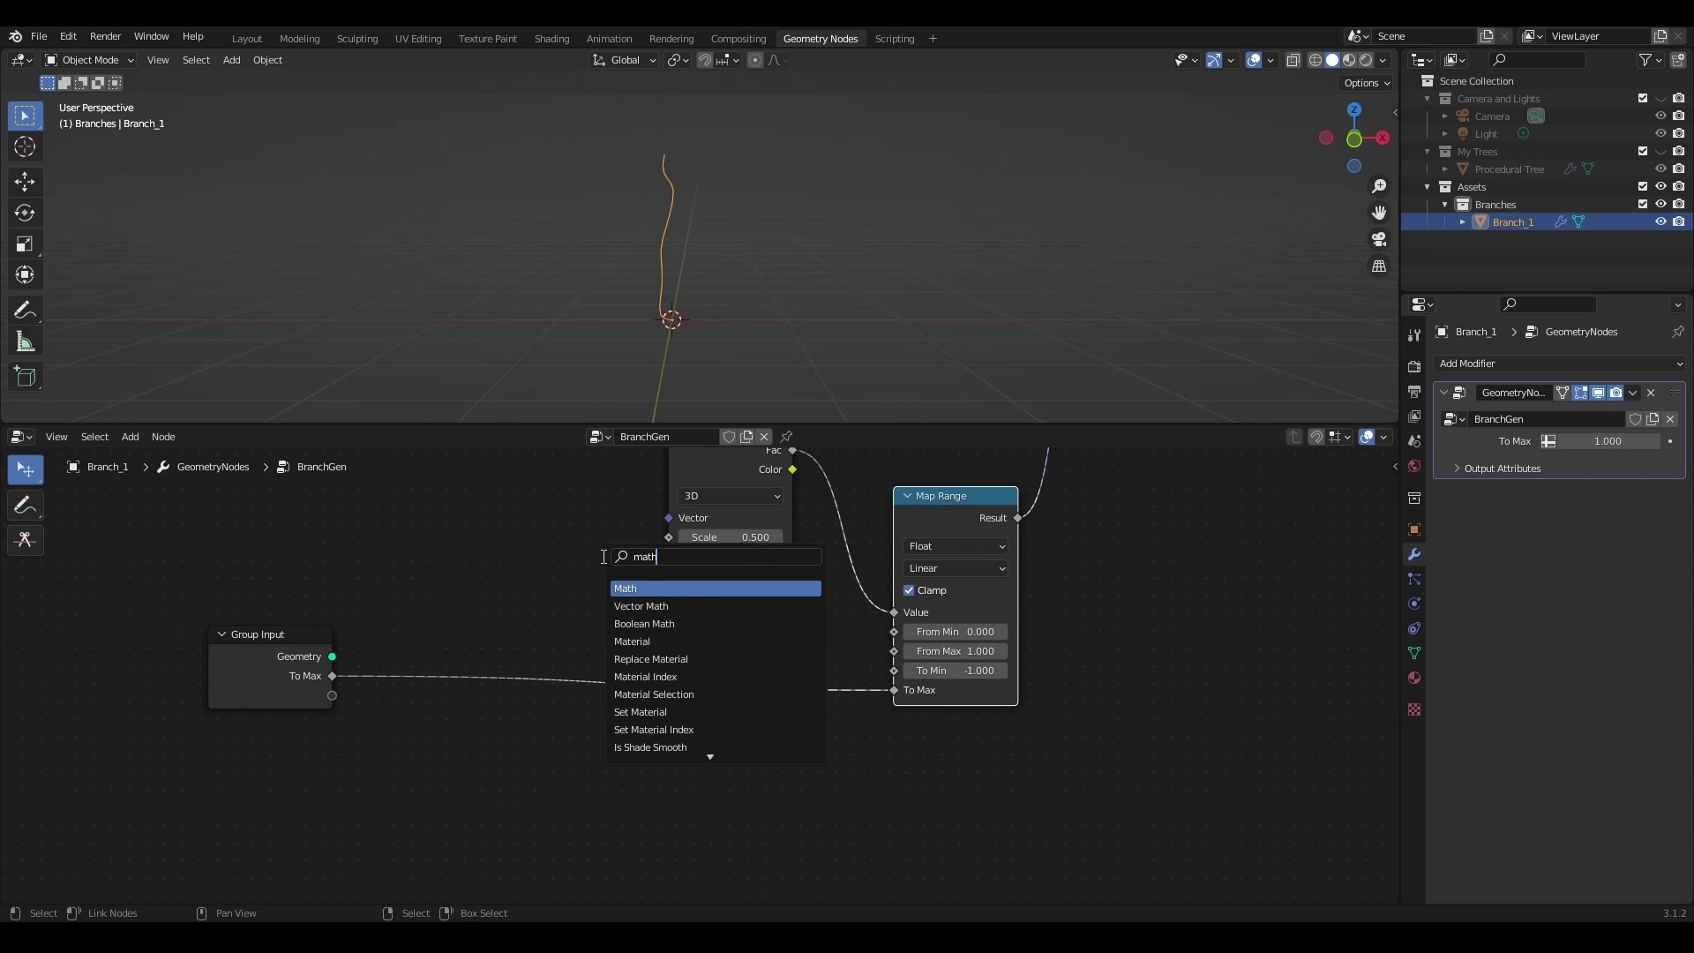
{"action": "key", "text": "Return"}
{"action": "left_click", "coordinate": [703, 738]}
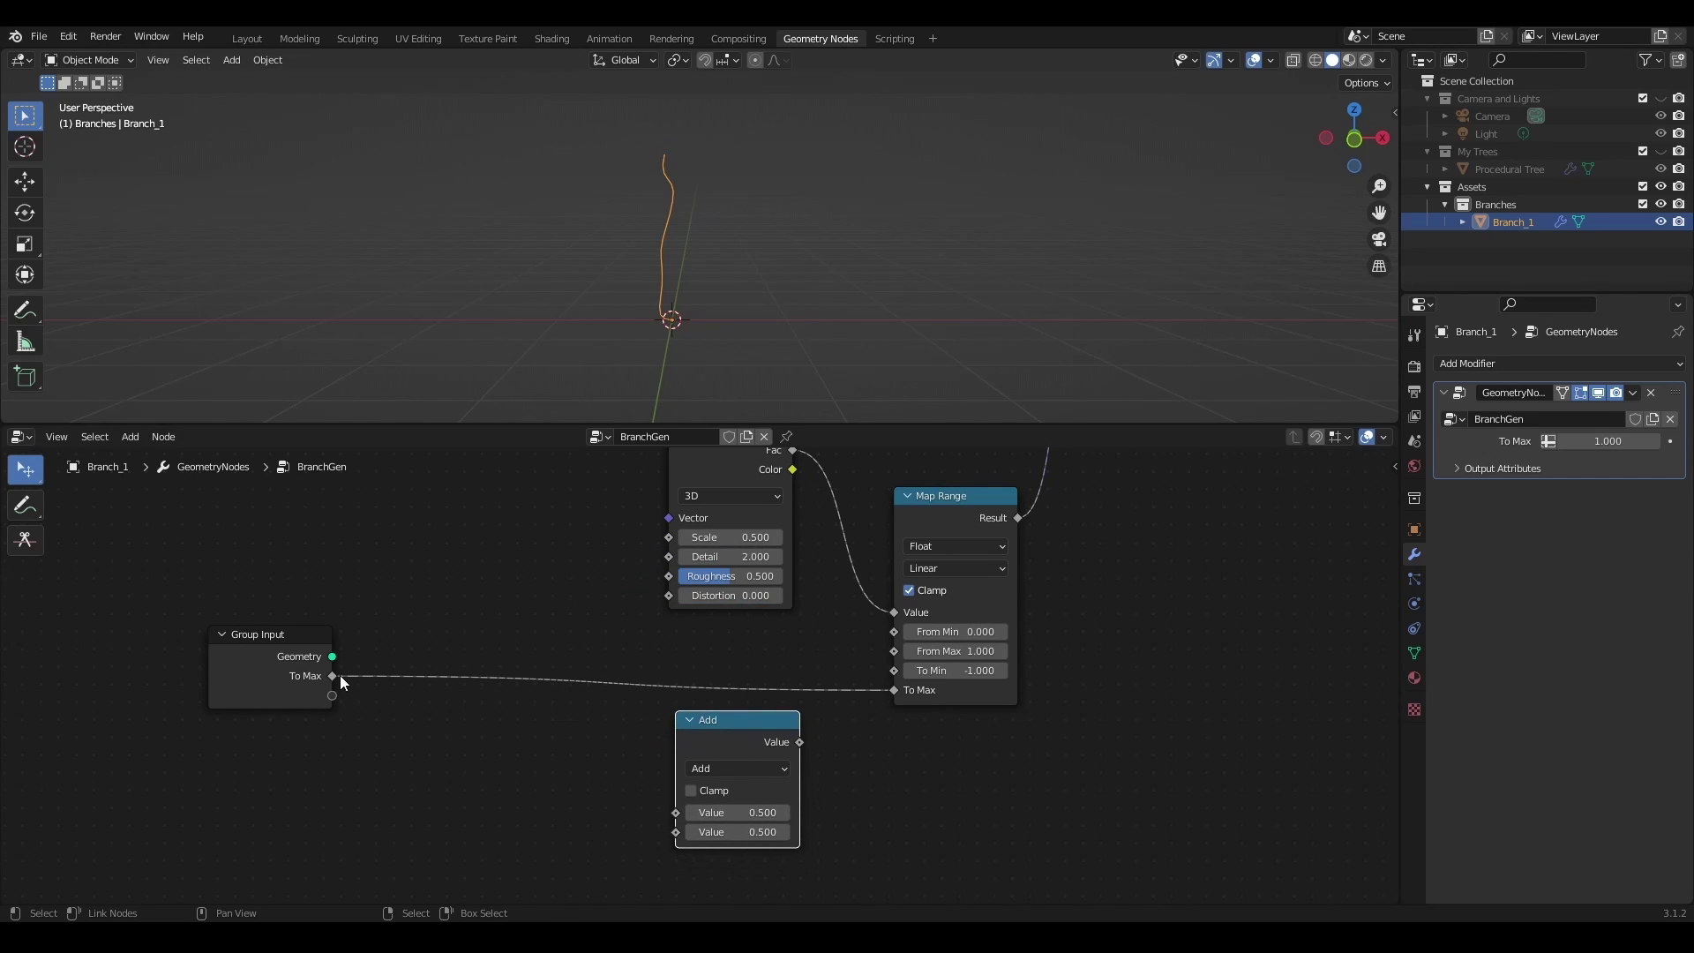
{"action": "left_click_drag", "start_coordinate": [334, 675], "coordinate": [676, 812]}
- Switch the Math node to Multiply by -1 and connect its result to the Map Range's To Min
{"action": "left_click", "coordinate": [739, 768]}
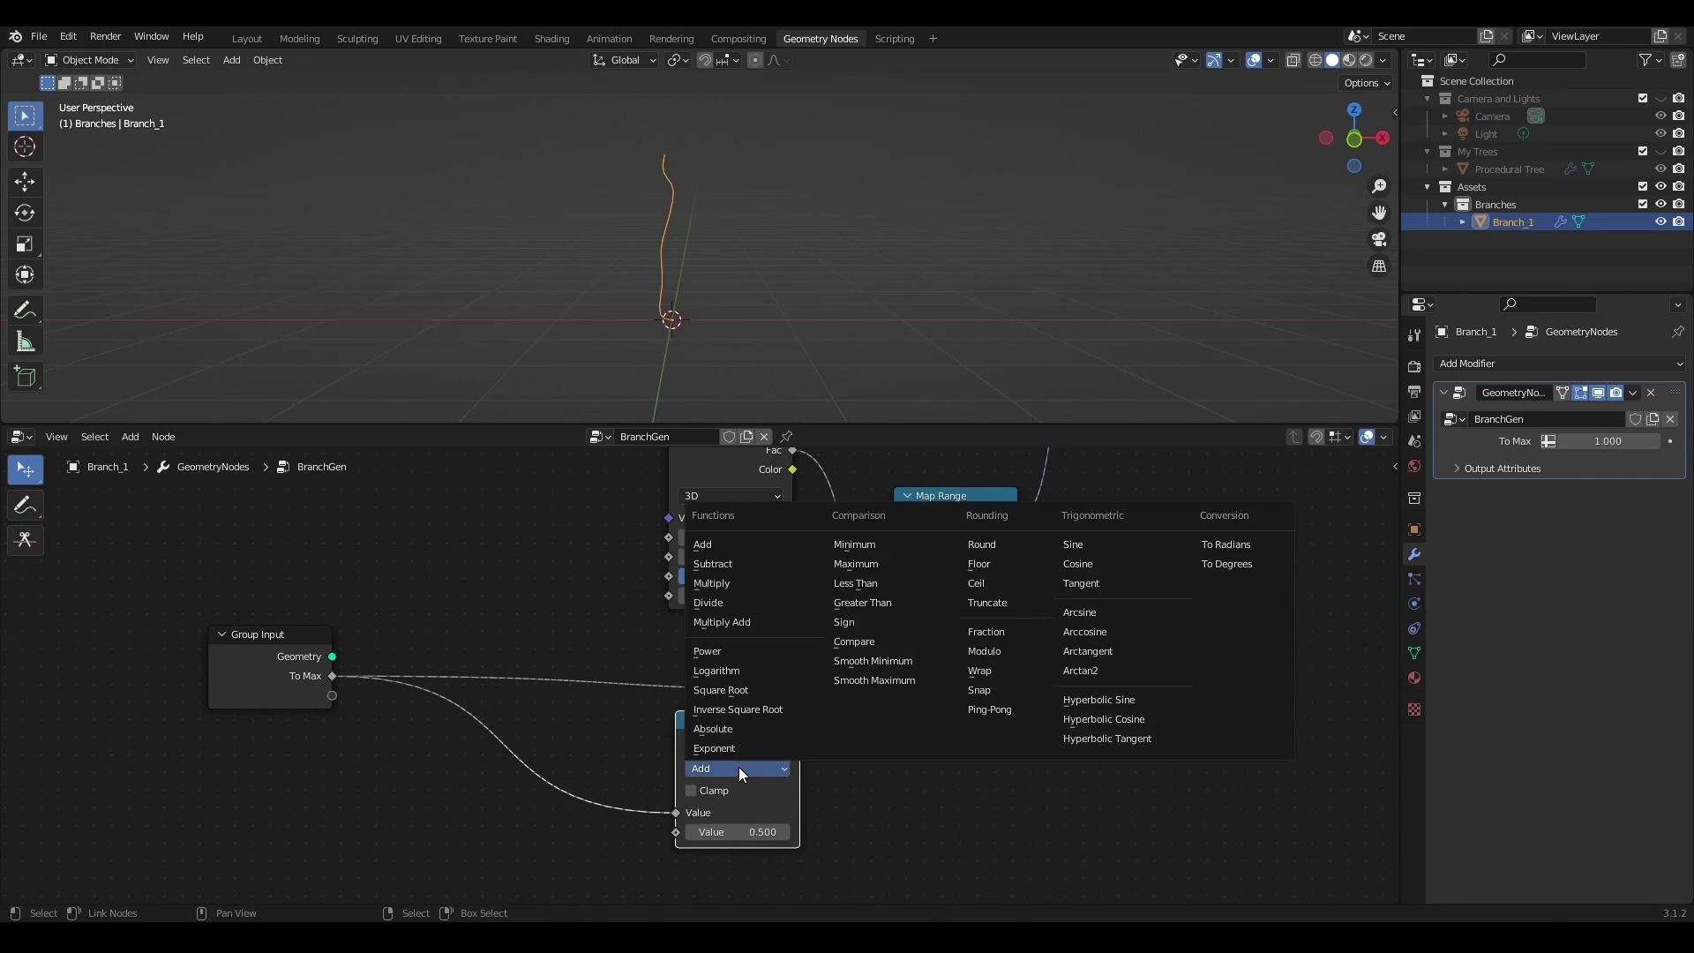
{"action": "left_click", "coordinate": [711, 583]}
{"action": "double_click", "coordinate": [777, 829]}
{"action": "type", "text": "-1"}
{"action": "key", "text": "Return"}
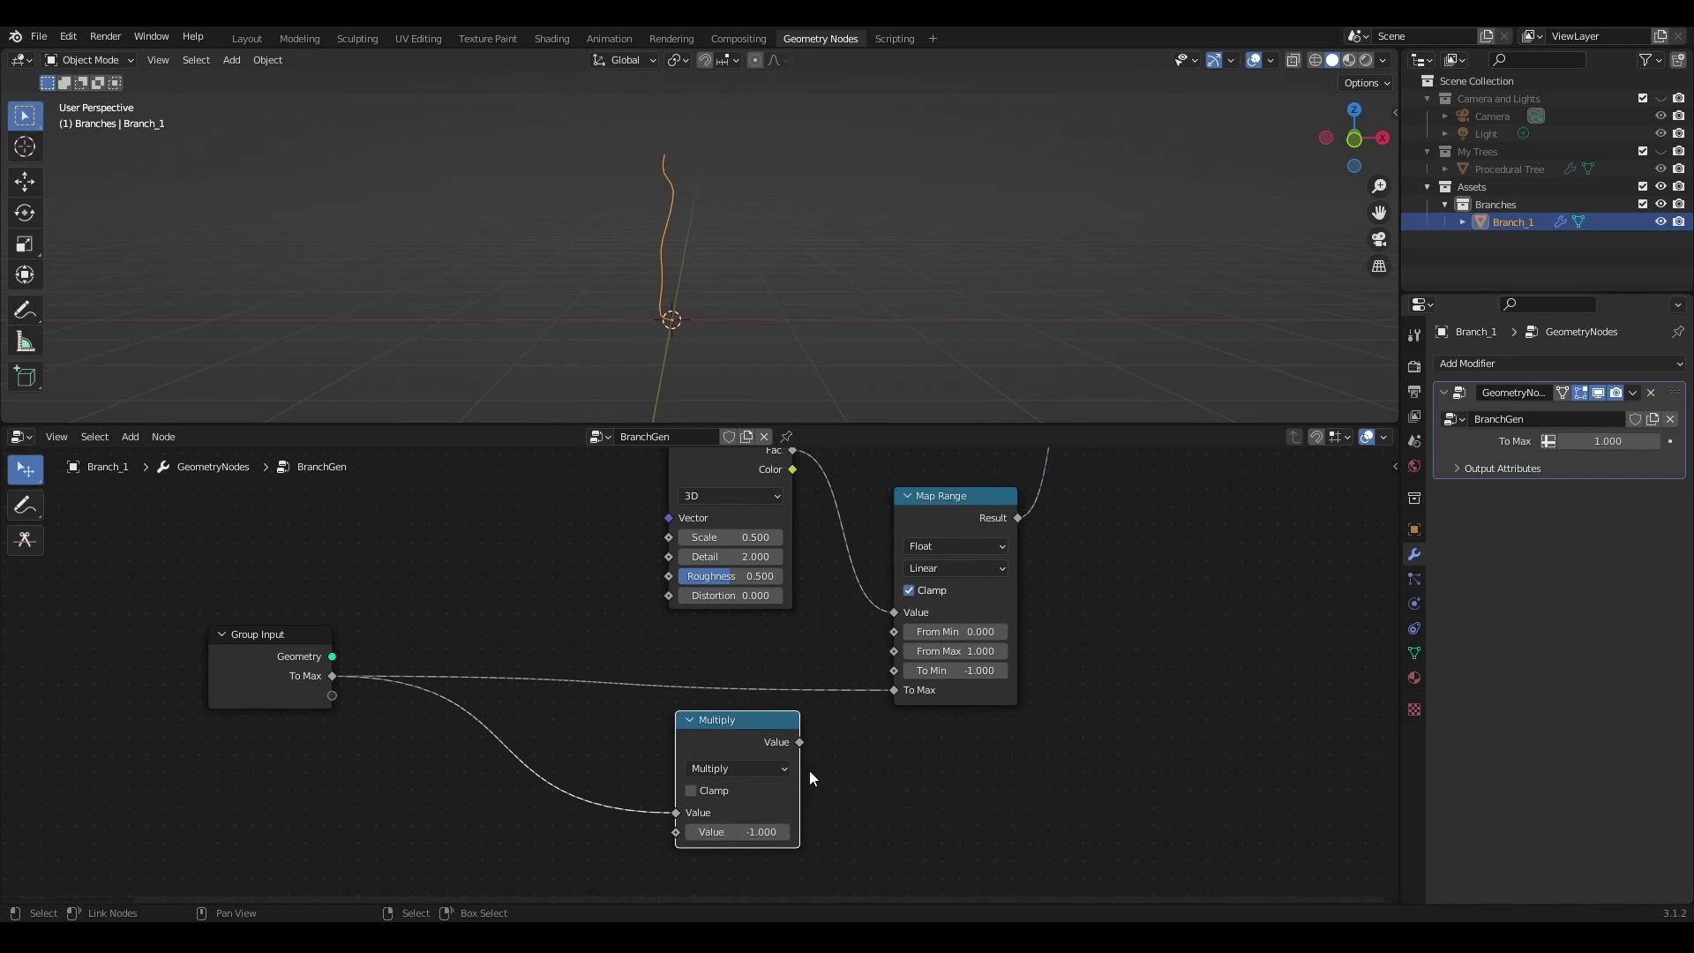
{"action": "left_click_drag", "start_coordinate": [799, 742], "coordinate": [891, 672]}
- Move the Noise Texture and Multiply nodes up, and shift Curve Line and Resample Curve further from Set Position
{"action": "scroll", "coordinate": [880, 679], "scroll_direction": "down", "scroll_amount": 3}
{"action": "middle_click_drag", "start_coordinate": [881, 680], "coordinate": [878, 769]}
{"action": "left_click_drag", "start_coordinate": [742, 576], "coordinate": [748, 501]}
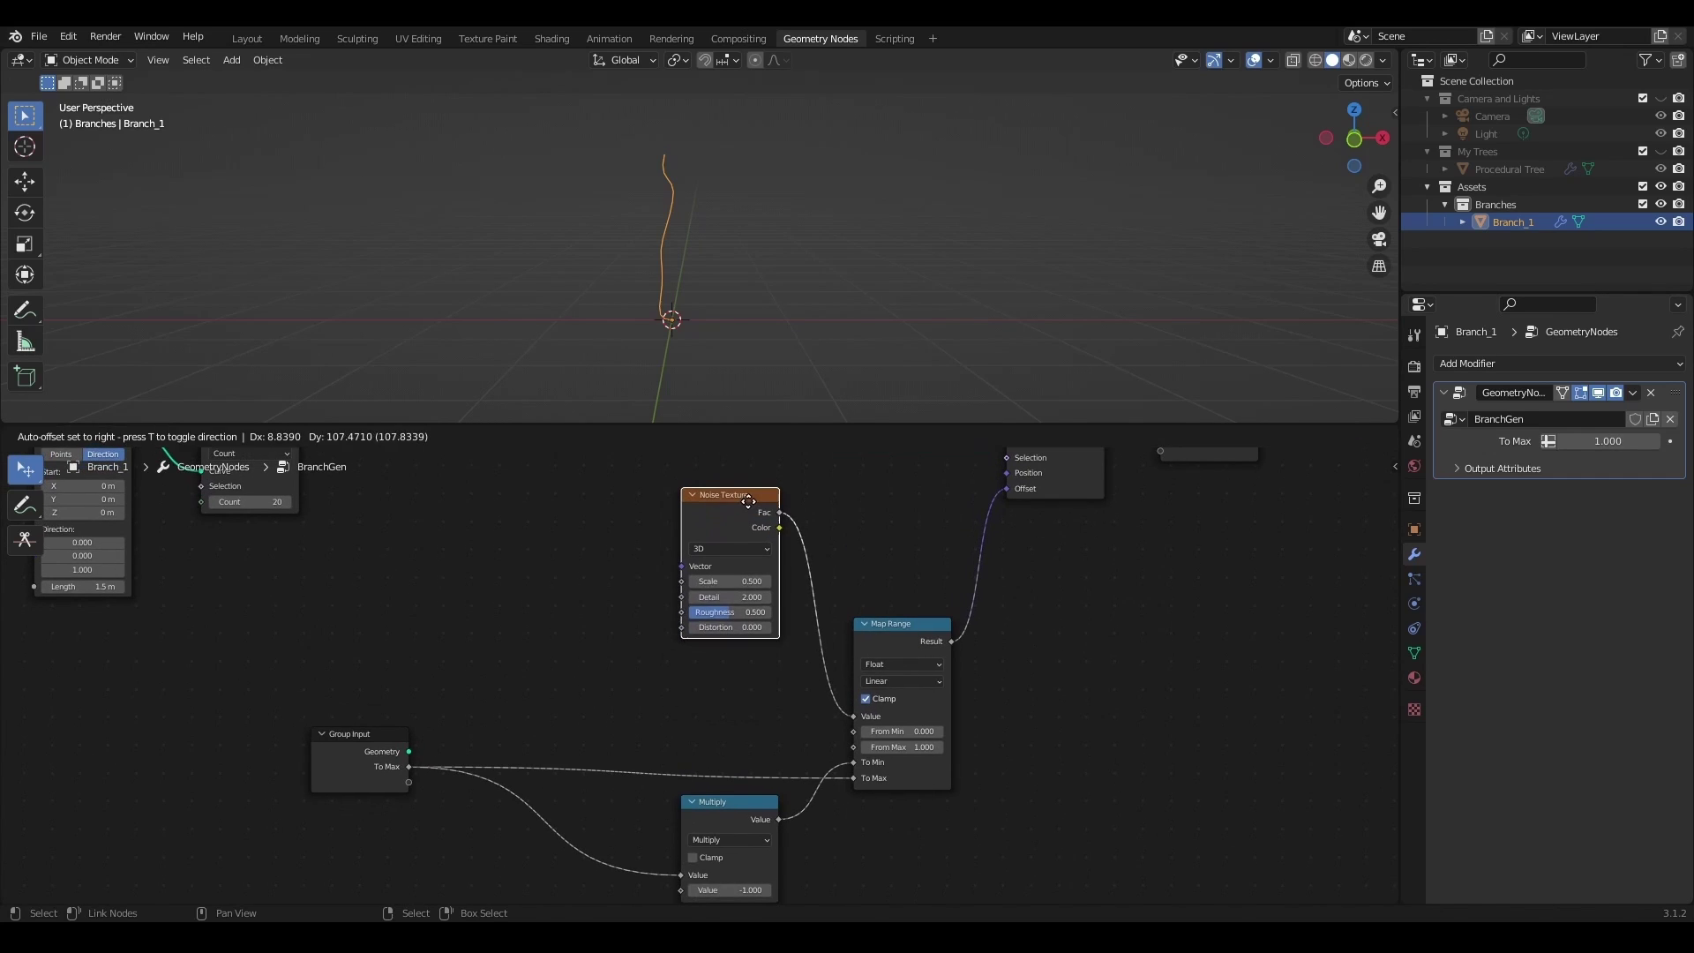
{"action": "left_click_drag", "start_coordinate": [746, 799], "coordinate": [747, 661]}
{"action": "middle_click_drag", "start_coordinate": [450, 661], "coordinate": [657, 717]}
{"action": "left_click_drag", "start_coordinate": [559, 462], "coordinate": [291, 587]}
{"action": "key", "text": "g"}
{"action": "key", "text": "x"}
{"action": "left_click", "coordinate": [531, 607]}
- Insert a Capture Attribute node after Resample Curve on the geometry link to Set Position
{"action": "key", "text": "shift+a"}
{"action": "left_click", "coordinate": [494, 551]}
{"action": "type", "text": "cap"}
{"action": "left_click", "coordinate": [521, 580]}
{"action": "left_click", "coordinate": [447, 481]}
- Add a Spline Parameter node and connect its Factor to the Capture Attribute's Value
{"action": "middle_click_drag", "start_coordinate": [331, 646], "coordinate": [481, 673]}
{"action": "scroll", "coordinate": [547, 637], "scroll_direction": "up", "scroll_amount": 1}
{"action": "key", "text": "shift+a"}
{"action": "left_click", "coordinate": [425, 556]}
{"action": "type", "text": "spl"}
{"action": "left_click", "coordinate": [477, 655]}
{"action": "left_click", "coordinate": [434, 740]}
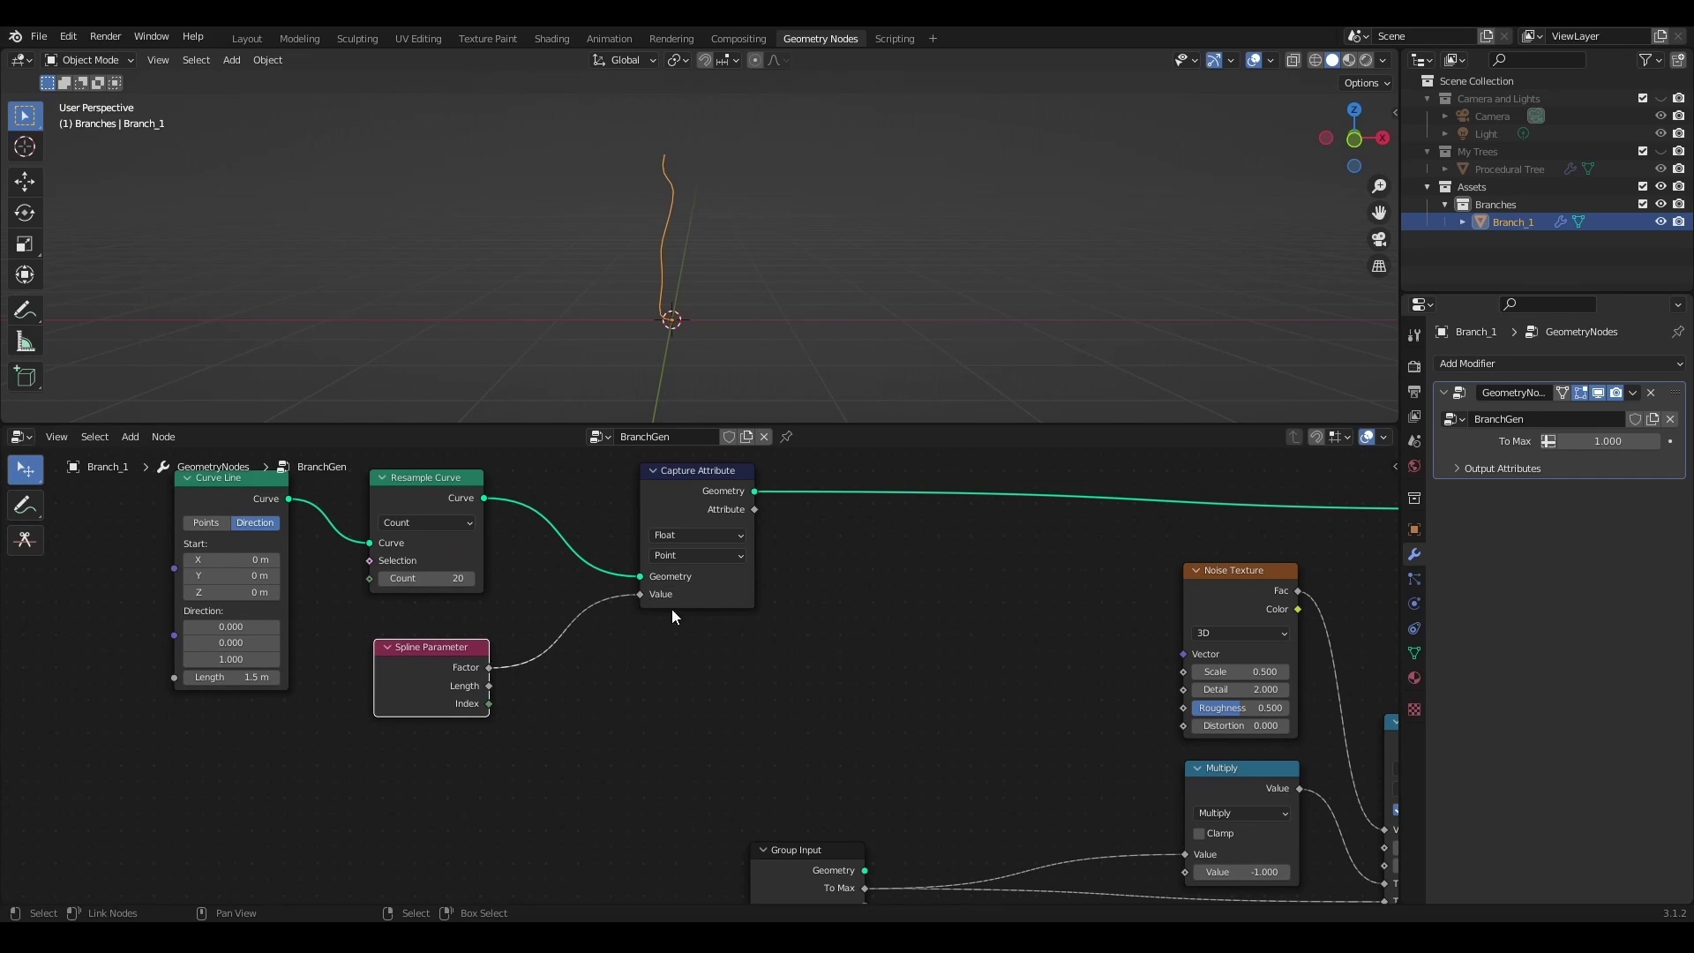
- Add a second Map Range node and connect the captured Attribute to its Value
{"action": "middle_click_drag", "start_coordinate": [713, 630], "coordinate": [491, 563]}
{"action": "key", "text": "shift+a"}
{"action": "left_click", "coordinate": [491, 562]}
{"action": "type", "text": "map"}
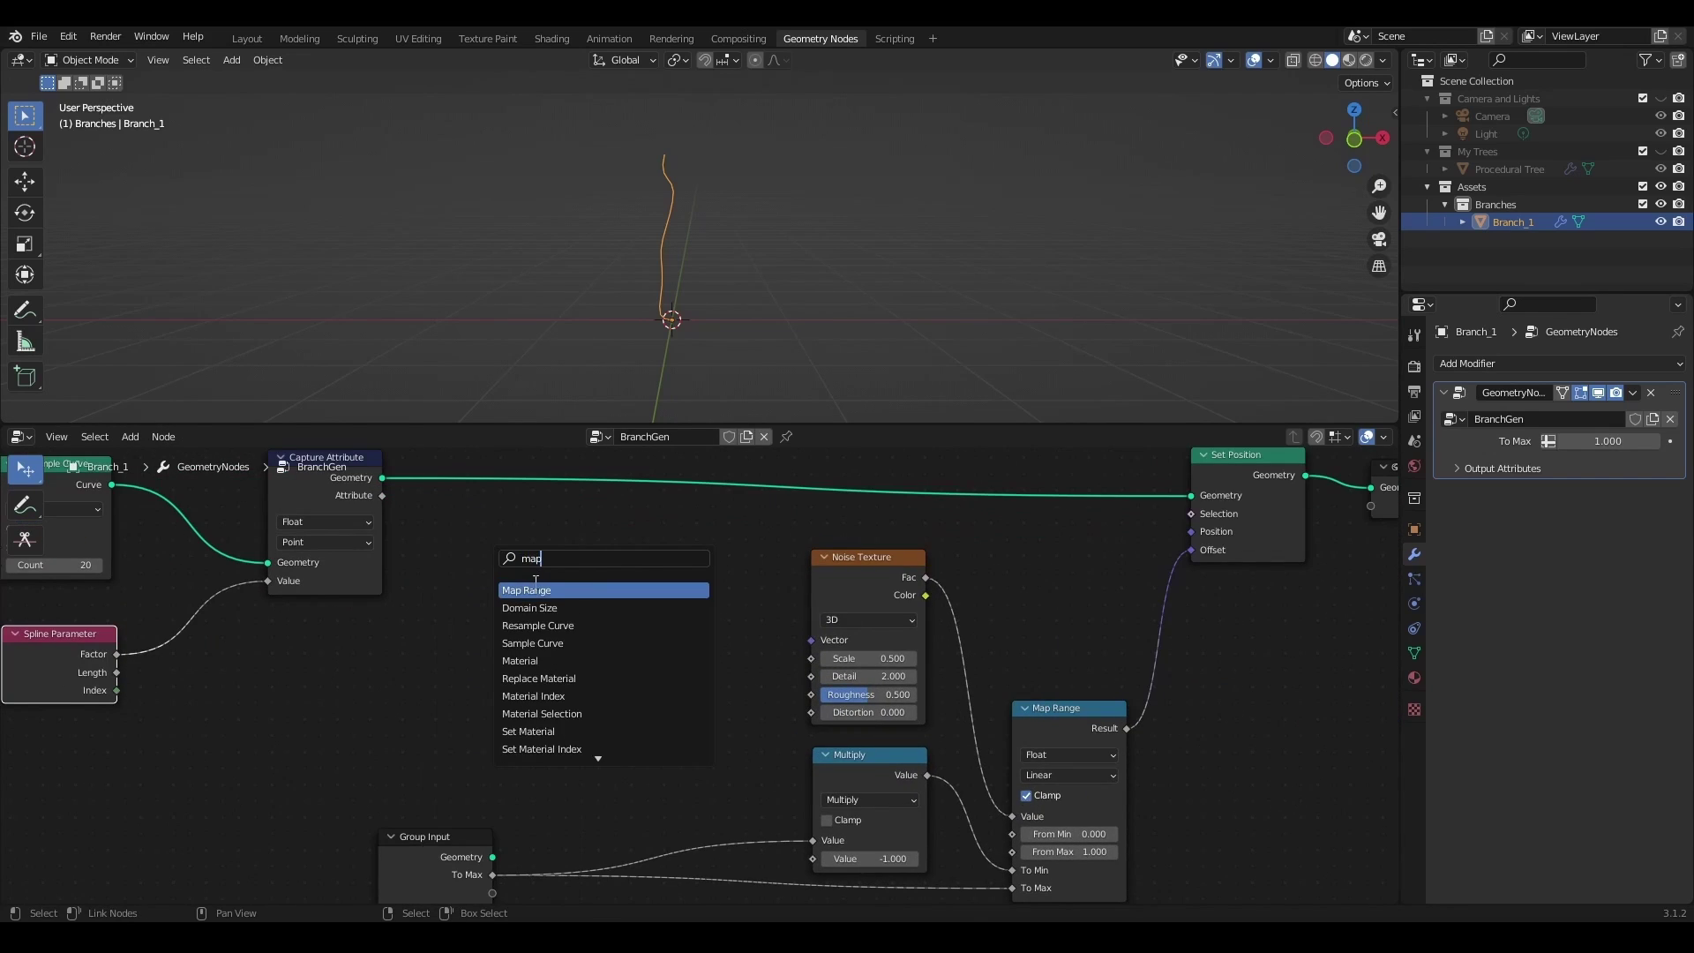
{"action": "key", "text": "Return"}
{"action": "left_click_drag", "start_coordinate": [388, 500], "coordinate": [443, 571]}
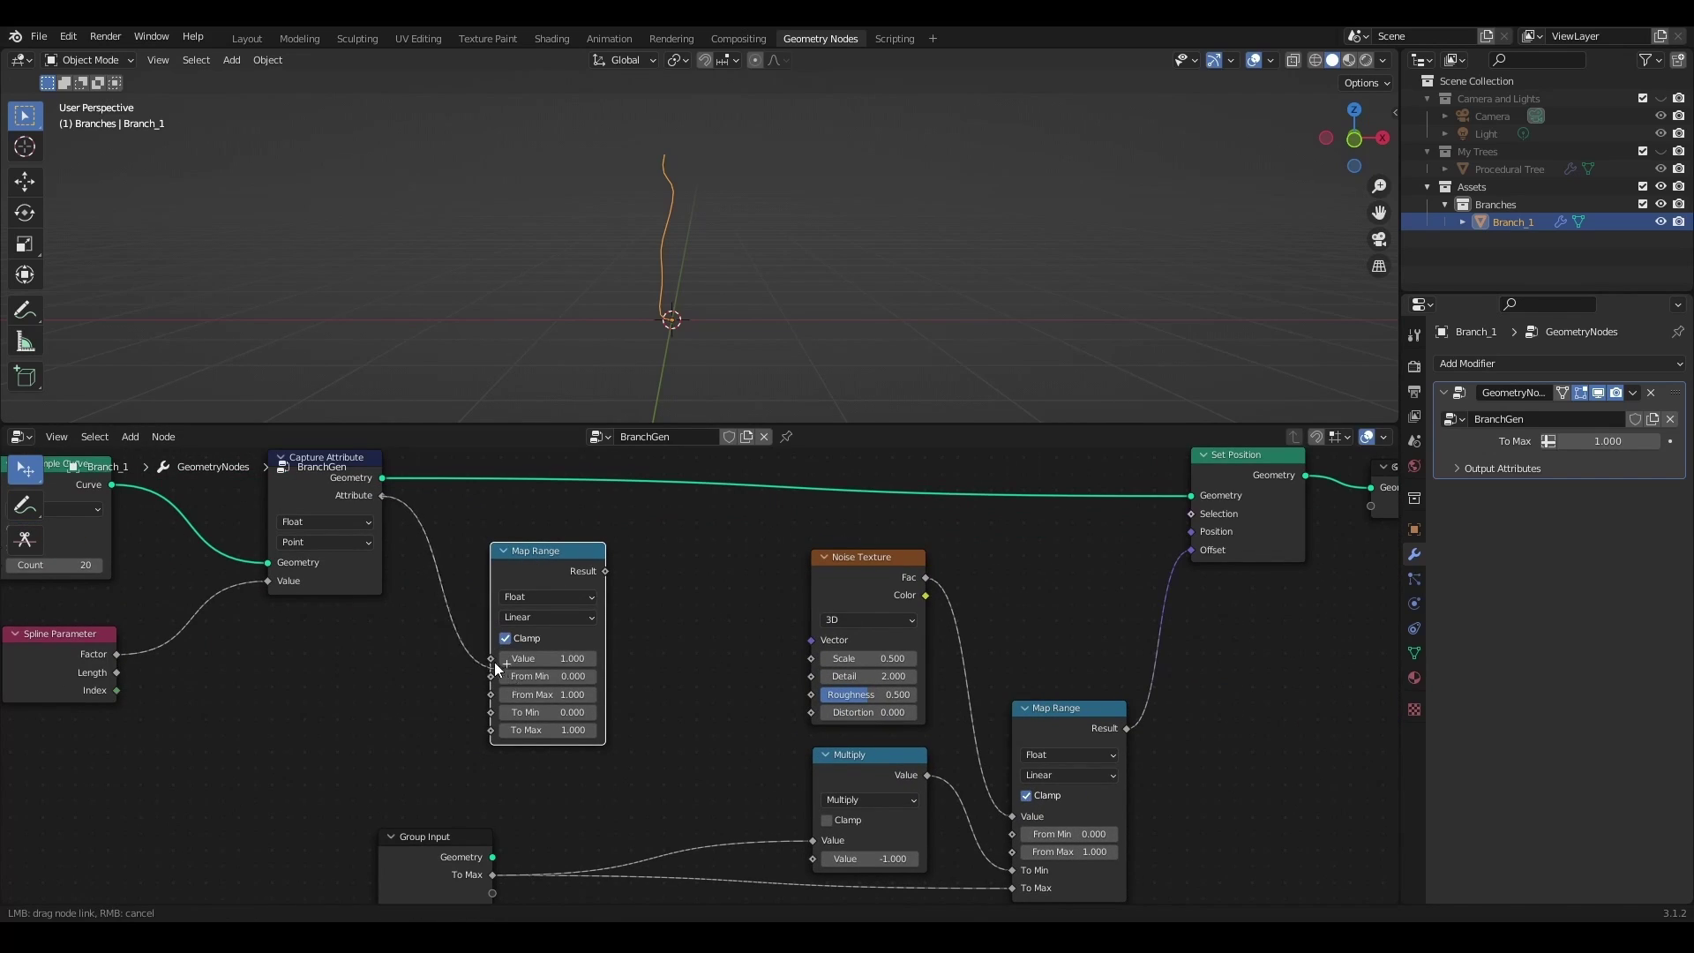
{"action": "left_click_drag", "start_coordinate": [494, 661], "coordinate": [491, 656]}
- Connect Group Input's To Max to the new Map Range's To Max and shift the curve-side nodes to make room
{"action": "middle_click_drag", "start_coordinate": [447, 742], "coordinate": [664, 668]}
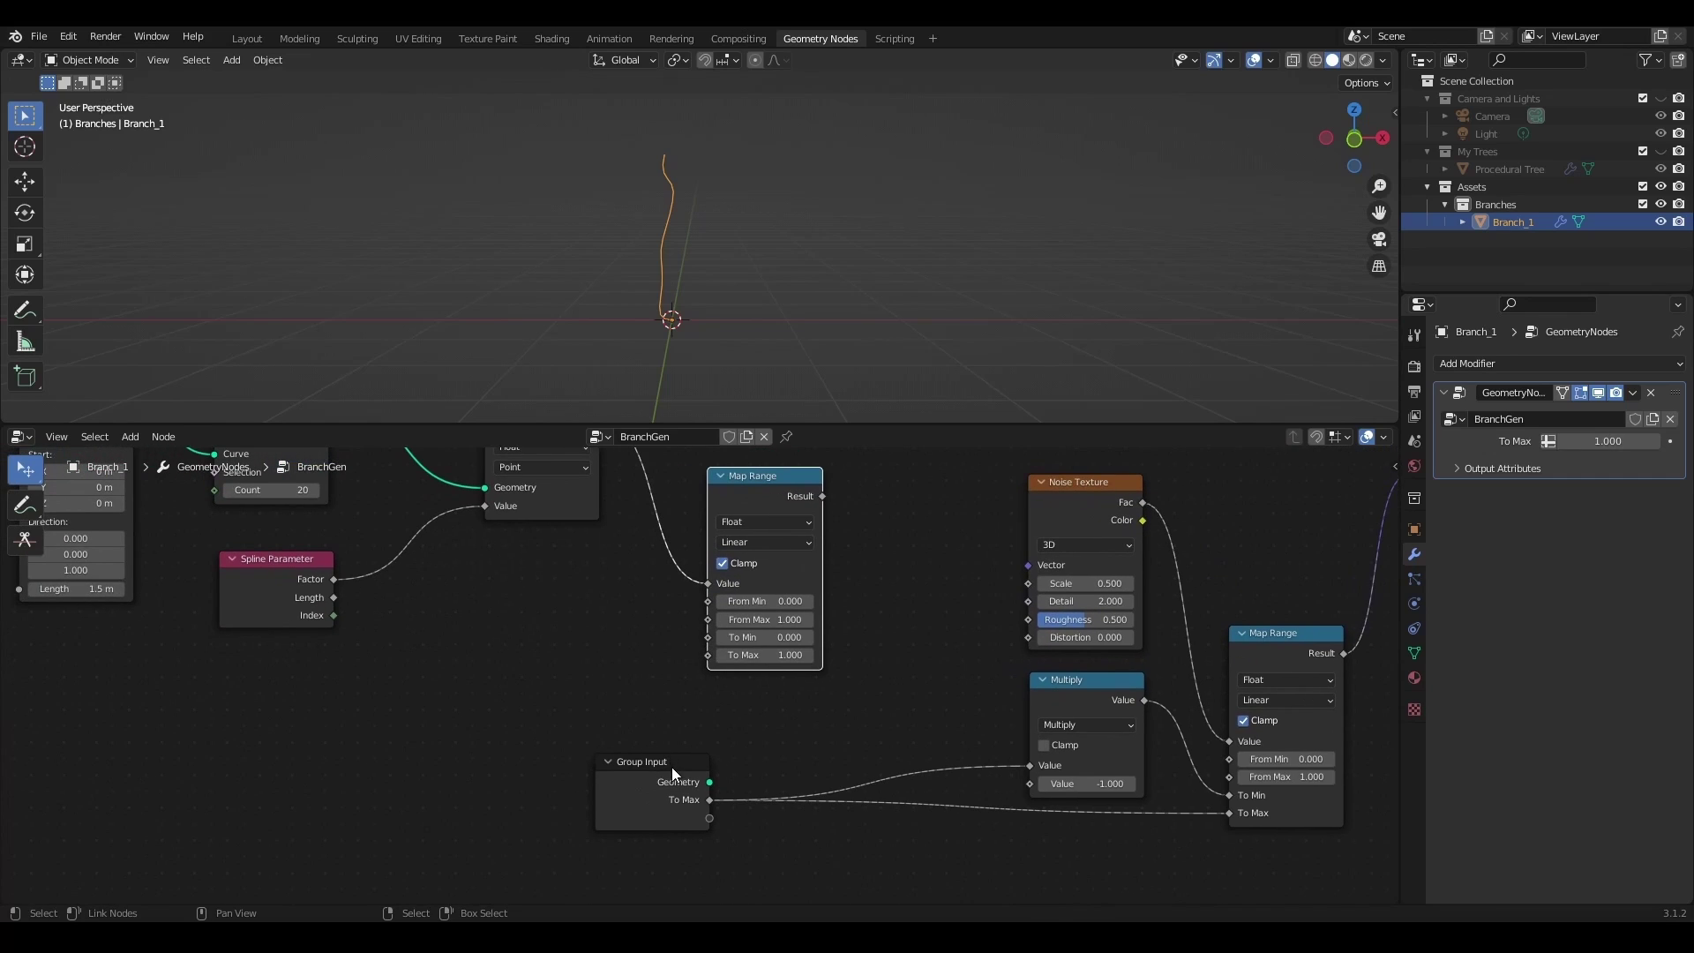
{"action": "left_click_drag", "start_coordinate": [707, 818], "coordinate": [700, 658]}
{"action": "scroll", "coordinate": [700, 658], "scroll_direction": "down", "scroll_amount": 5}
{"action": "middle_click_drag", "start_coordinate": [700, 658], "coordinate": [705, 739]}
{"action": "right_click_drag", "start_coordinate": [783, 480], "coordinate": [290, 753]}
{"action": "key", "text": "g"}
{"action": "key", "text": "x"}
{"action": "left_click", "coordinate": [739, 782]}
- Route the new Map Range's Result through a reroute into Multiply and the noise Map Range's To Max, and set the modifier's To Max to 0.270
{"action": "left_click_drag", "start_coordinate": [728, 834], "coordinate": [727, 835]}
{"action": "right_click", "coordinate": [728, 834]}
{"action": "key", "text": "g"}
{"action": "key", "text": "x"}
{"action": "left_click", "coordinate": [850, 752]}
{"action": "key", "text": "g"}
{"action": "left_click", "coordinate": [855, 758]}
{"action": "scroll", "coordinate": [970, 599], "scroll_direction": "up", "scroll_amount": 1}
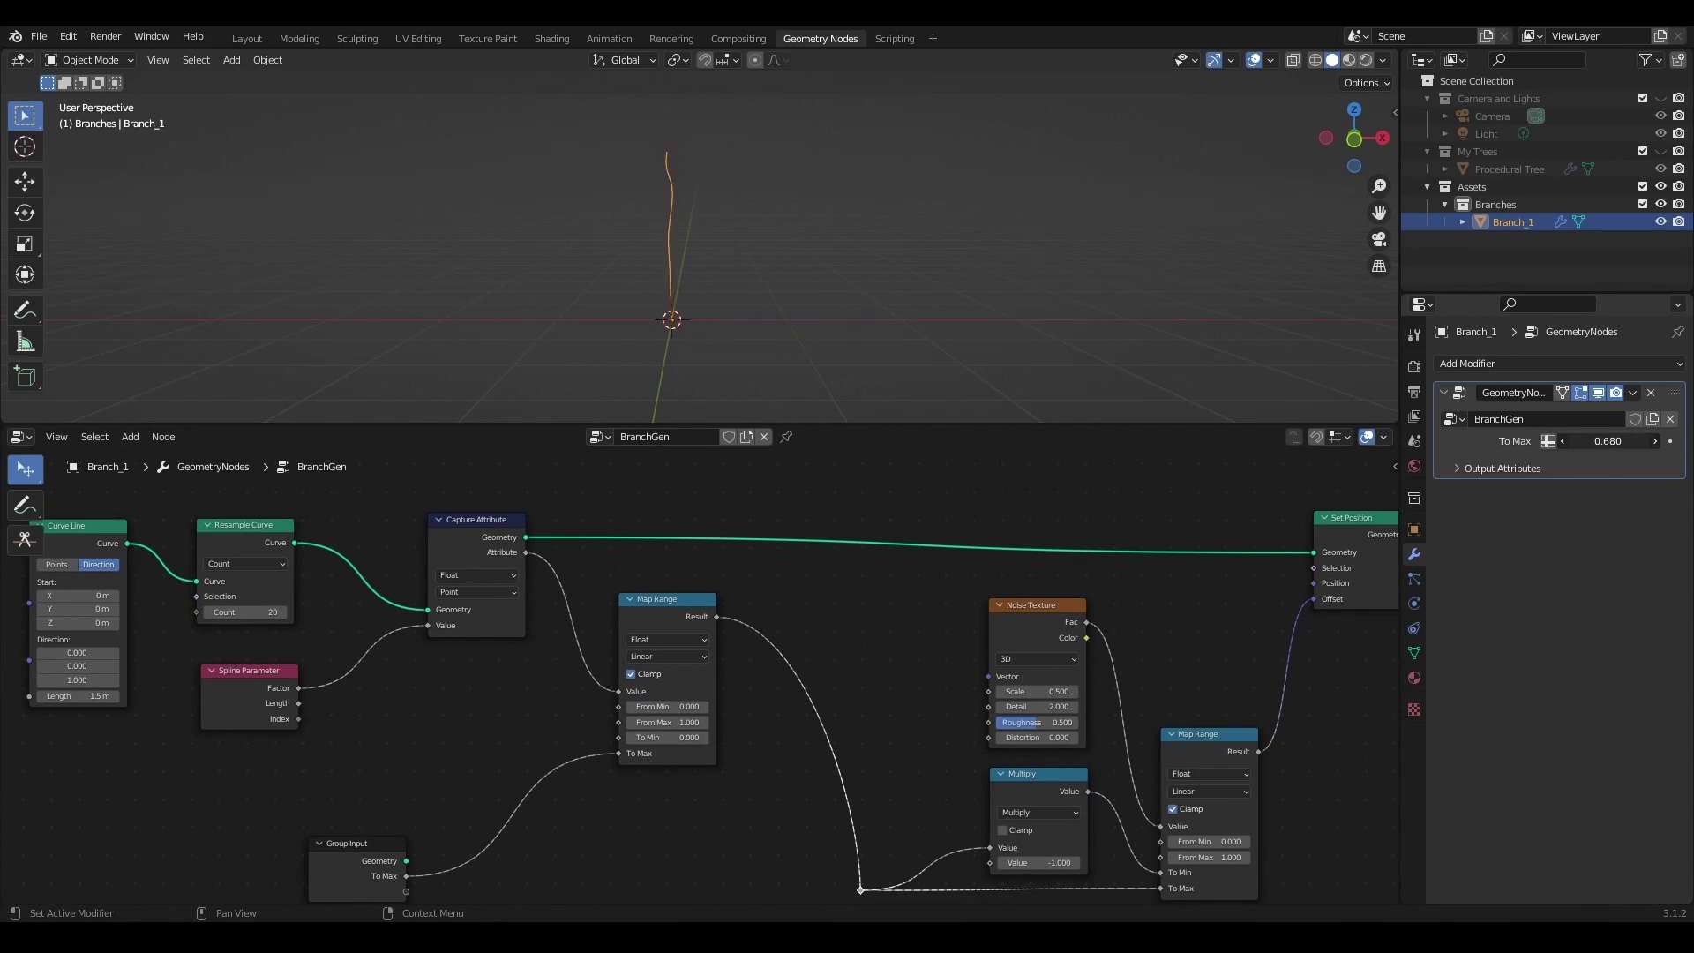
{"action": "left_click_drag", "start_coordinate": [1607, 441], "coordinate": [1589, 441]}
- Expose the spline Map Range's To Min as a group input, and set the modifier's To Min to 0.310 and To Max to 0.510
{"action": "middle_click_drag", "start_coordinate": [640, 854], "coordinate": [859, 744]}
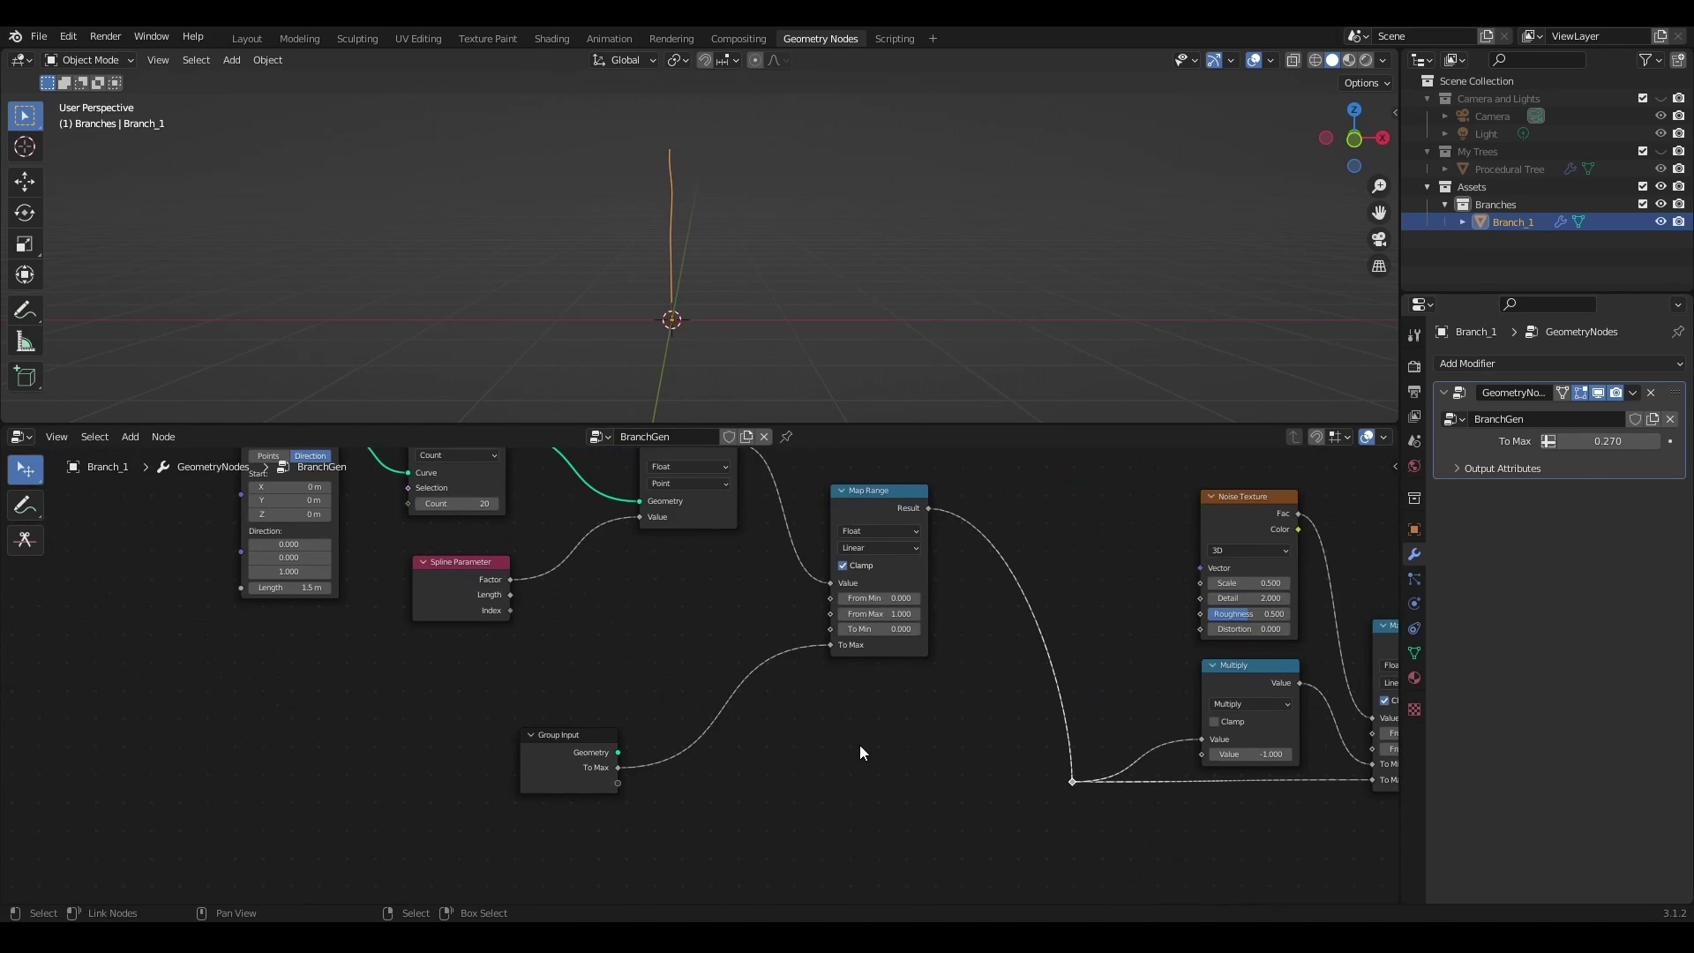
{"action": "scroll", "coordinate": [862, 653], "scroll_direction": "up", "scroll_amount": 5}
{"action": "left_click_drag", "start_coordinate": [893, 607], "coordinate": [715, 752]}
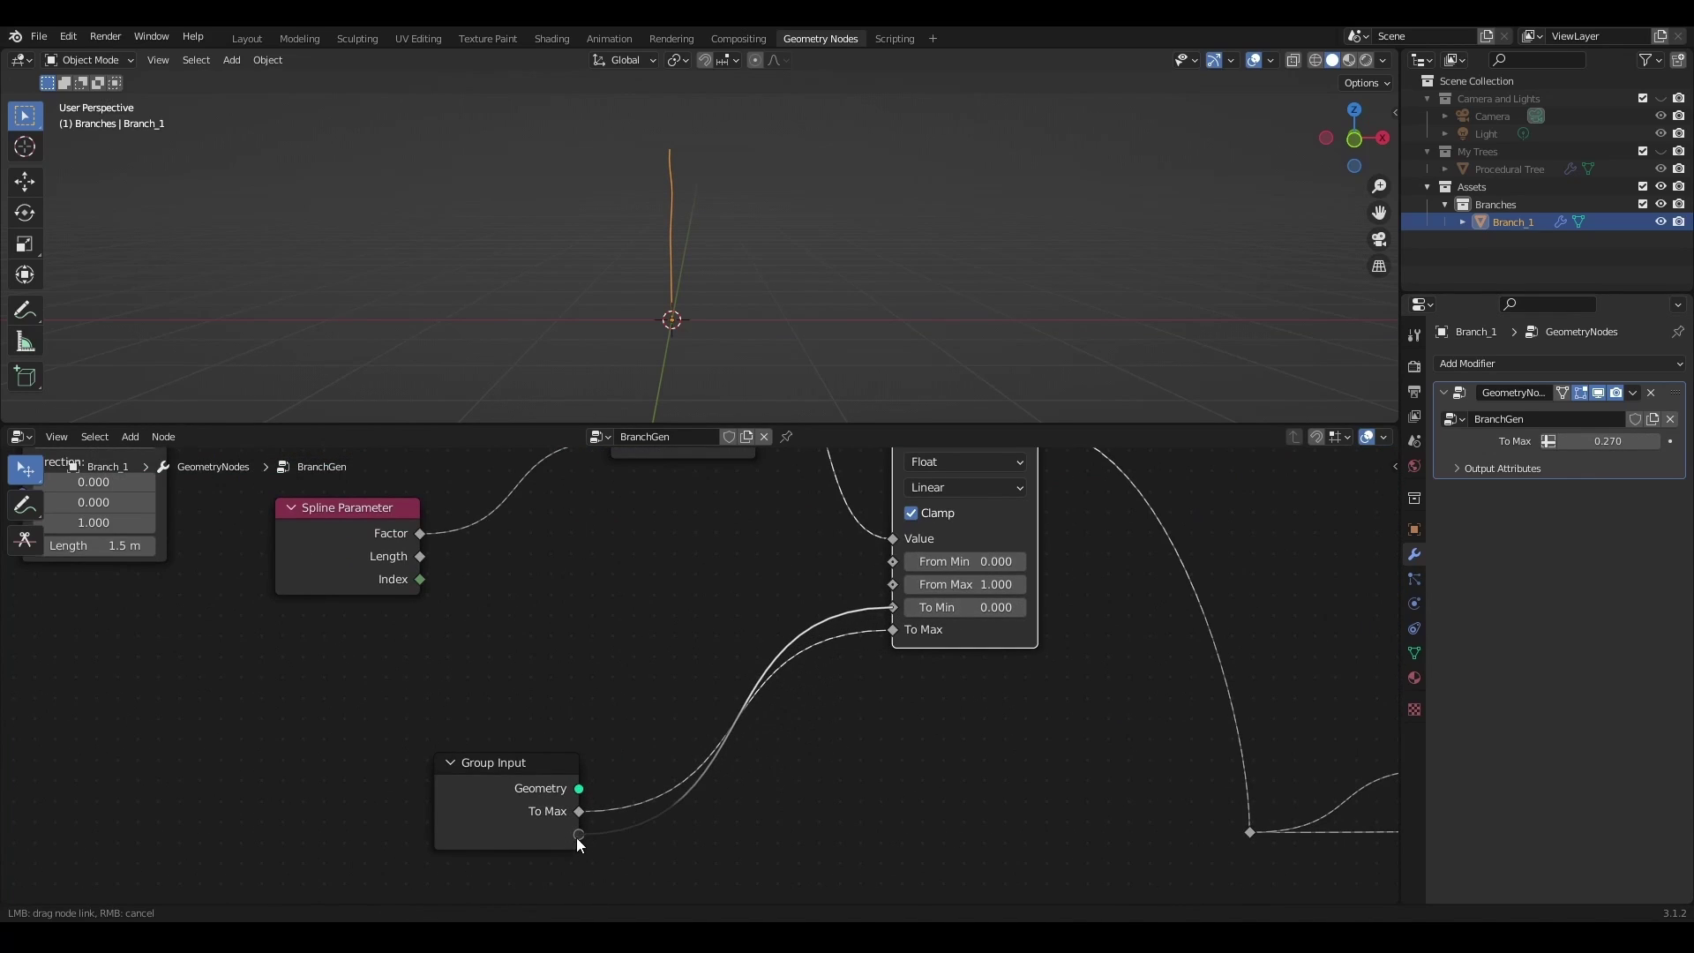
{"action": "left_click_drag", "start_coordinate": [580, 835], "coordinate": [580, 834]}
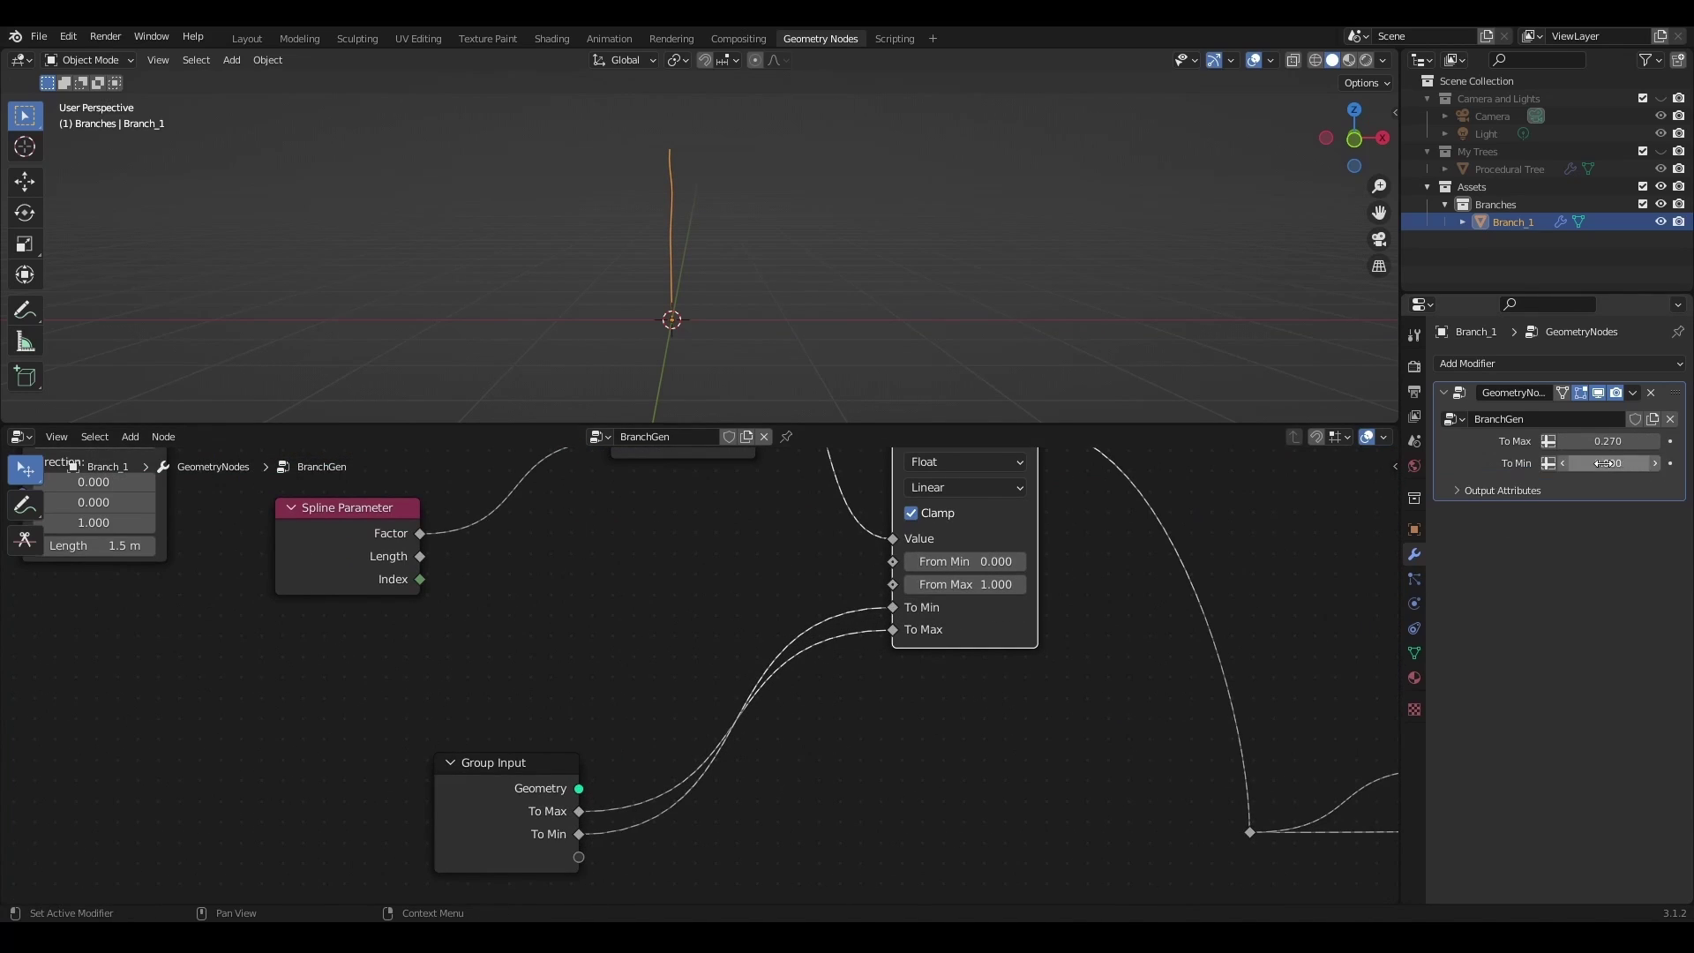
{"action": "left_click_drag", "start_coordinate": [1607, 463], "coordinate": [1583, 463]}
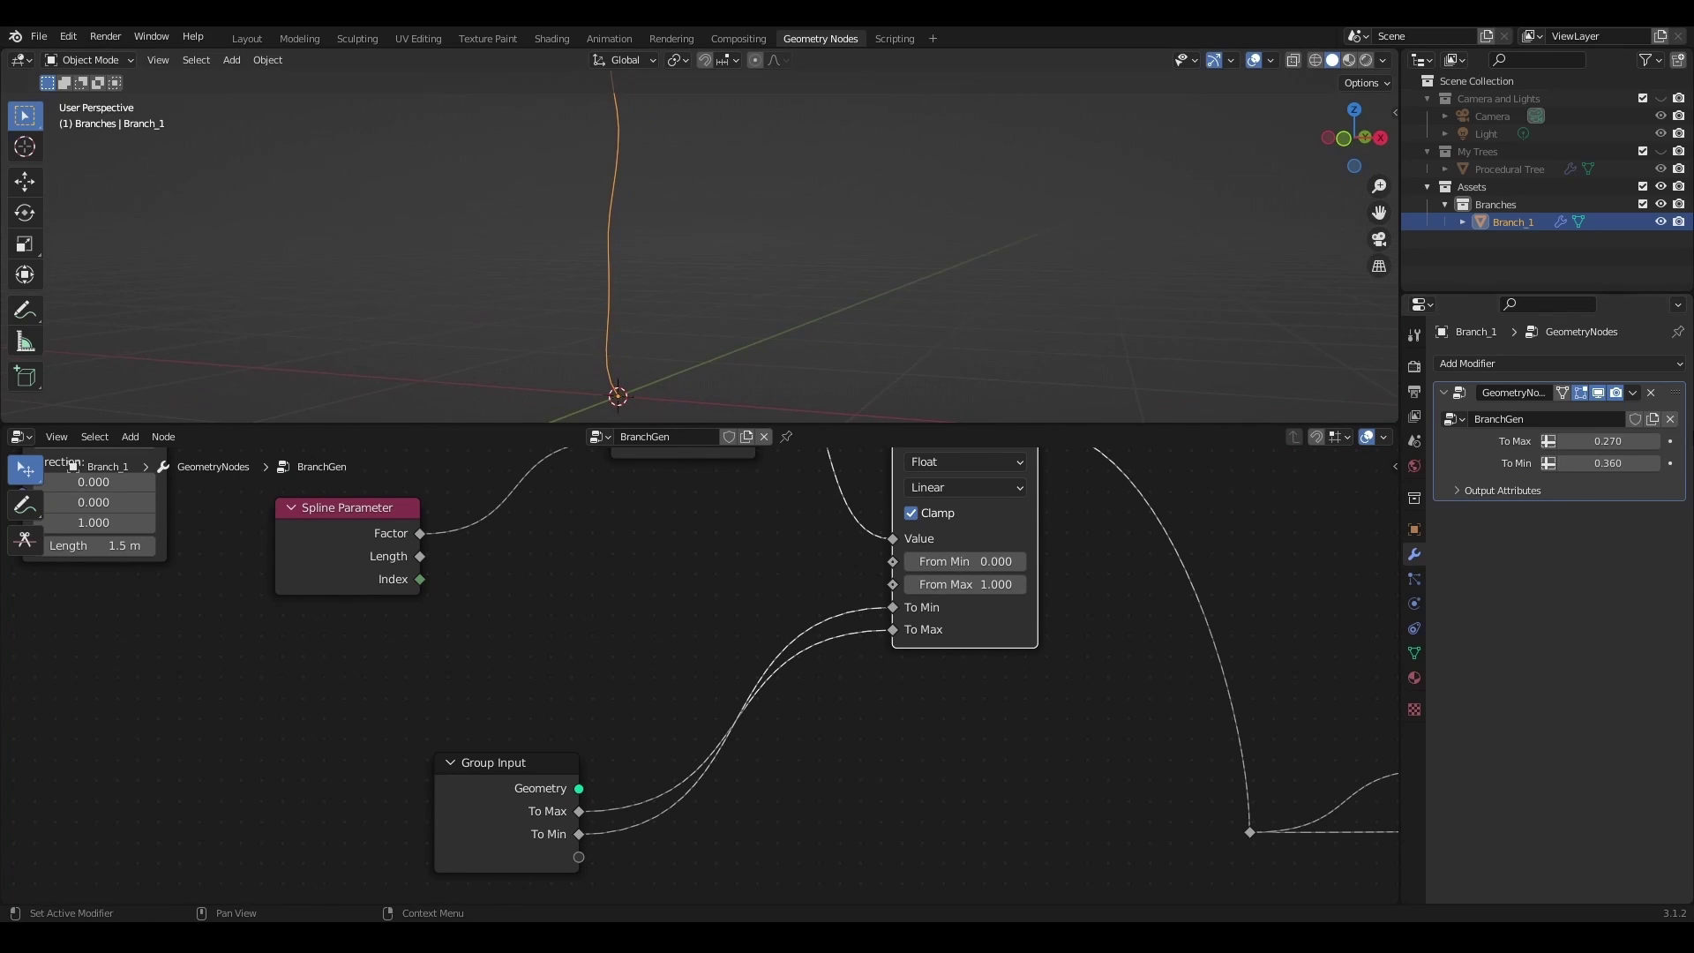
{"action": "left_click_drag", "start_coordinate": [1607, 463], "coordinate": [1587, 463]}
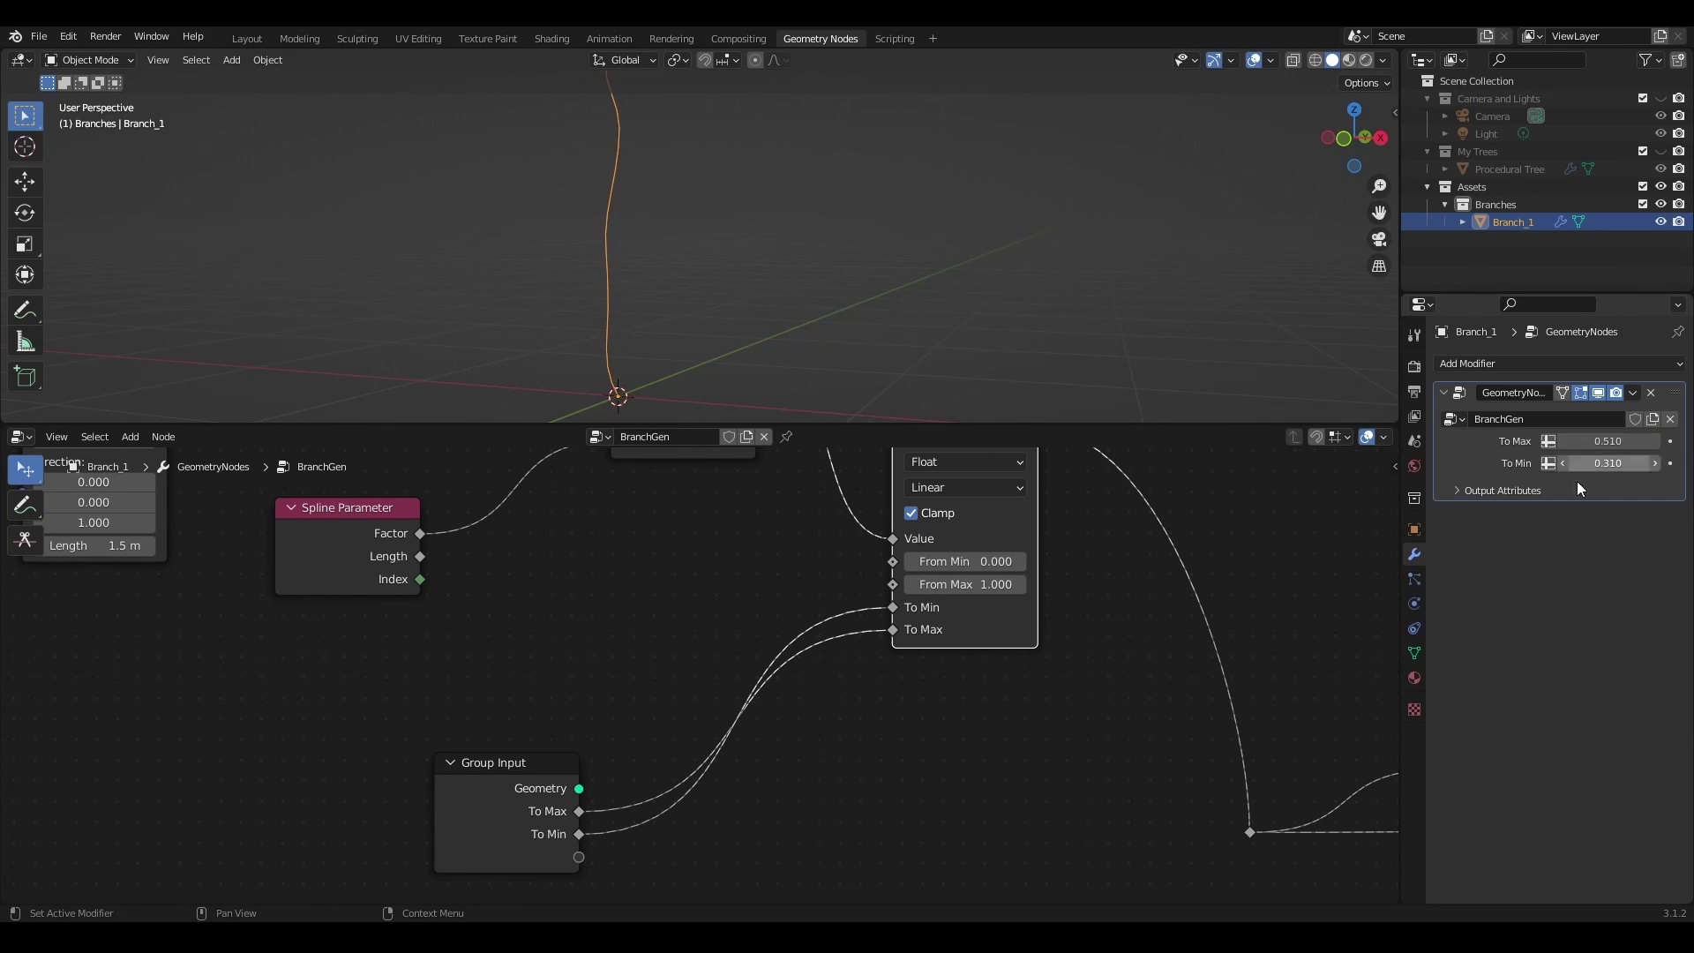
- Duplicate the Group Input node and place the copy beside the Curve Line node
{"action": "scroll", "coordinate": [1070, 760], "scroll_direction": "down", "scroll_amount": 5}
{"action": "middle_click_drag", "start_coordinate": [1070, 761], "coordinate": [711, 716]}
{"action": "scroll", "coordinate": [485, 622], "scroll_direction": "down", "scroll_amount": 1}
{"action": "middle_click_drag", "start_coordinate": [485, 622], "coordinate": [924, 651]}
{"action": "left_click", "coordinate": [798, 748]}
{"action": "key", "text": "shift+d"}
{"action": "left_click", "coordinate": [390, 670]}
{"action": "scroll", "coordinate": [525, 655], "scroll_direction": "up", "scroll_amount": 3}
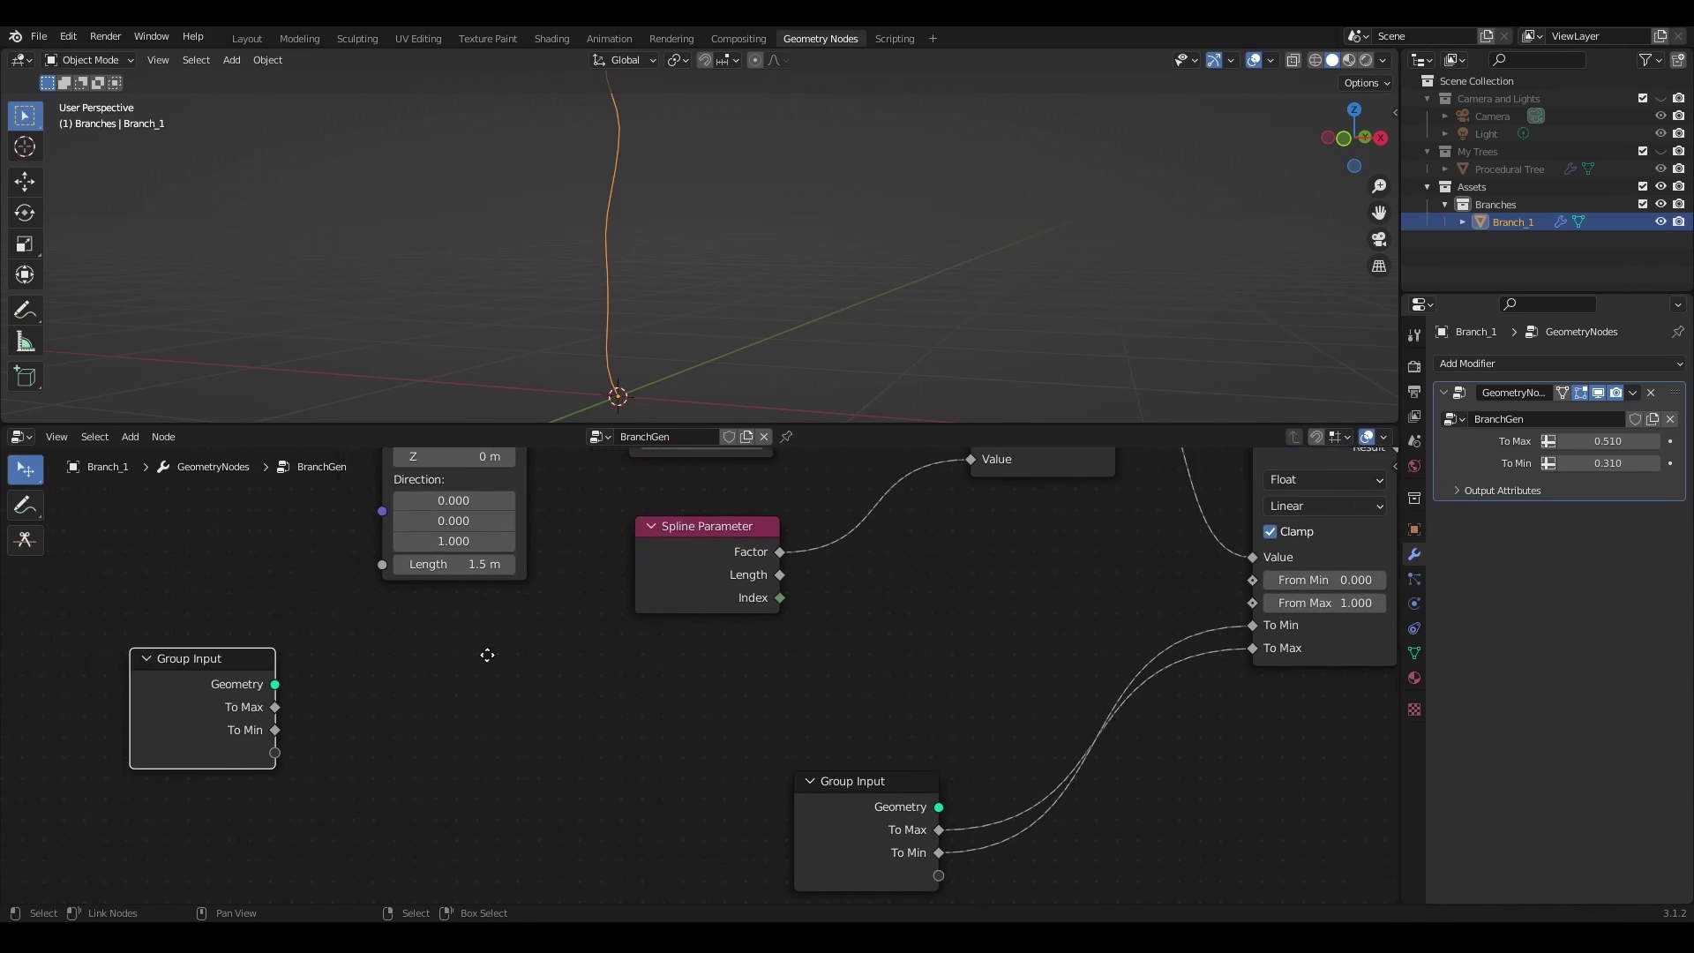
- Expose the Curve Line's Length and the Resample Curve's Count through the duplicated Group Input
{"action": "middle_click_drag", "start_coordinate": [525, 654], "coordinate": [698, 653]}
{"action": "left_click_drag", "start_coordinate": [564, 562], "coordinate": [516, 658]}
{"action": "left_click_drag", "start_coordinate": [452, 750], "coordinate": [455, 750]}
{"action": "scroll", "coordinate": [502, 741], "scroll_direction": "down", "scroll_amount": 2}
{"action": "left_click_drag", "start_coordinate": [782, 500], "coordinate": [522, 747]}
{"action": "scroll", "coordinate": [874, 711], "scroll_direction": "down", "scroll_amount": 1}
- Try a different To Max value on the modifier and undo the change
{"action": "middle_click_drag", "start_coordinate": [874, 711], "coordinate": [337, 719]}
{"action": "scroll", "coordinate": [781, 219], "scroll_direction": "down", "scroll_amount": 2}
{"action": "mouse_move", "coordinate": [653, 256]}
{"action": "middle_mouse_down"}
{"action": "mouse_move", "coordinate": [780, 227]}
{"action": "mouse_move", "coordinate": [671, 273]}
{"action": "middle_mouse_up"}
{"action": "left_click_drag", "start_coordinate": [1607, 441], "coordinate": [1623, 442]}
{"action": "key", "text": "ctrl+z"}
- Move Set Position and Group Output horizontally away from the noise Map Range to make room
{"action": "middle_click_drag", "start_coordinate": [531, 800], "coordinate": [358, 761]}
{"action": "scroll", "coordinate": [813, 716], "scroll_direction": "up", "scroll_amount": 1}
{"action": "left_click_drag", "start_coordinate": [1200, 468], "coordinate": [935, 543]}
{"action": "key", "text": "g"}
{"action": "key", "text": "x"}
{"action": "left_click", "coordinate": [1176, 544]}
- Insert a Combine XYZ node between the noise Map Range and Set Position's Offset, feeding its X input
{"action": "scroll", "coordinate": [1133, 639], "scroll_direction": "up", "scroll_amount": 3}
{"action": "middle_click_drag", "start_coordinate": [1170, 668], "coordinate": [913, 700]}
{"action": "key", "text": "shift+a"}
{"action": "left_click", "coordinate": [876, 559]}
{"action": "type", "text": "xyz"}
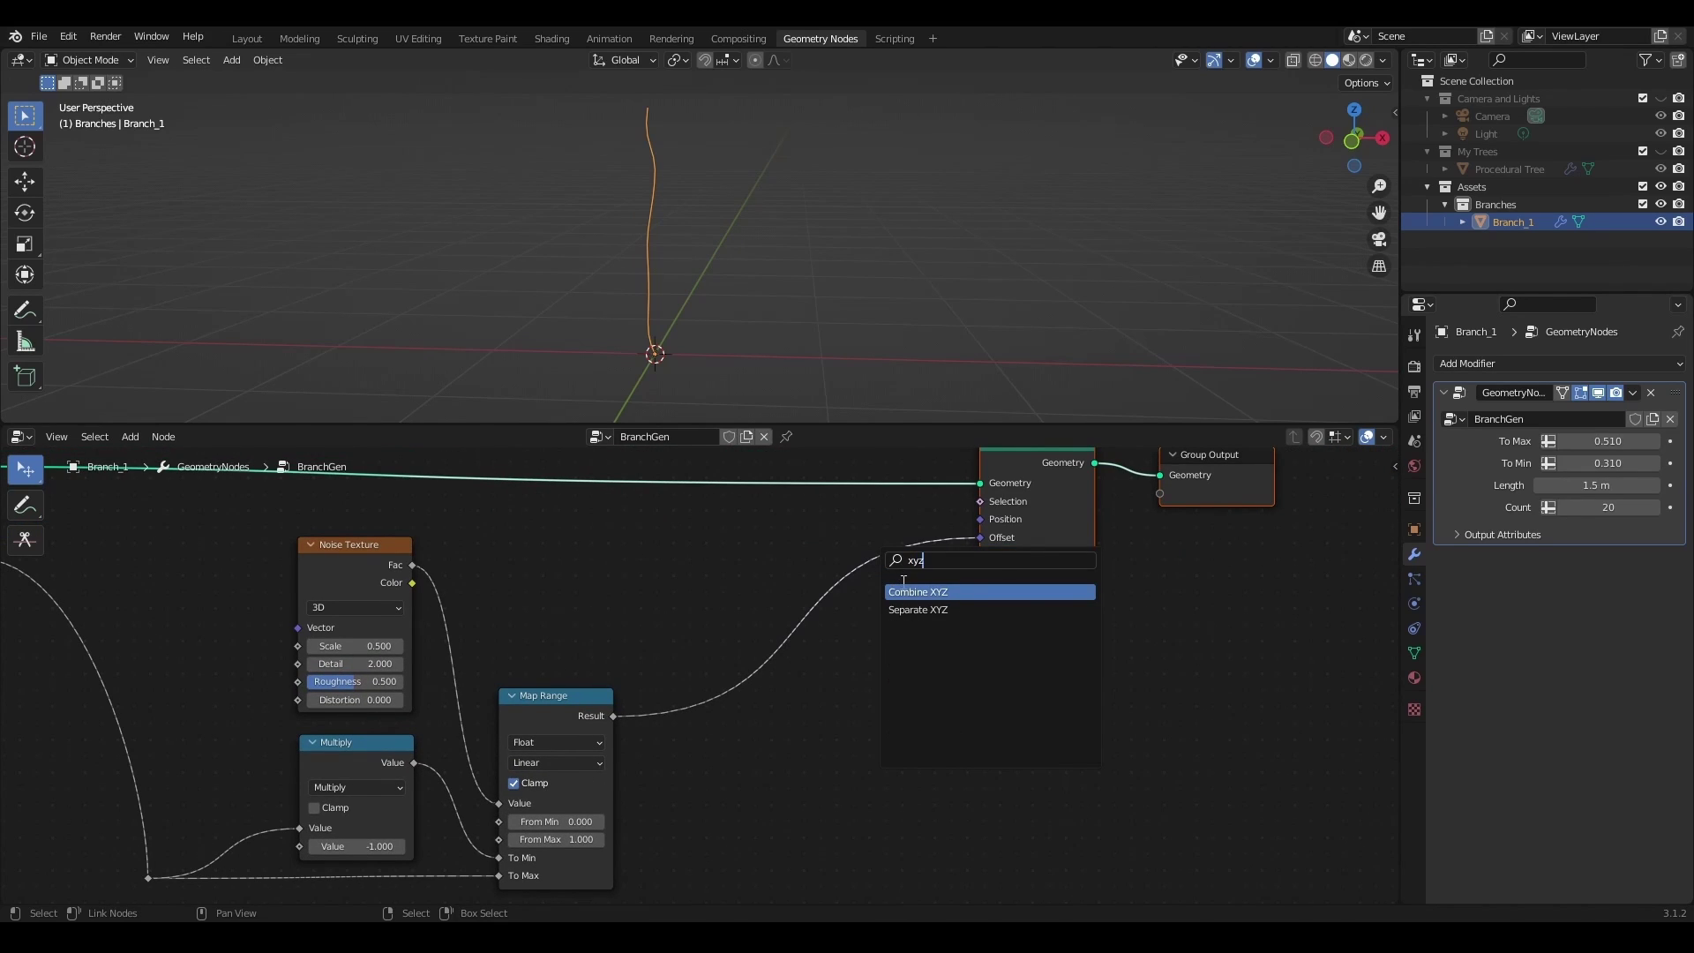
{"action": "key", "text": "Return"}
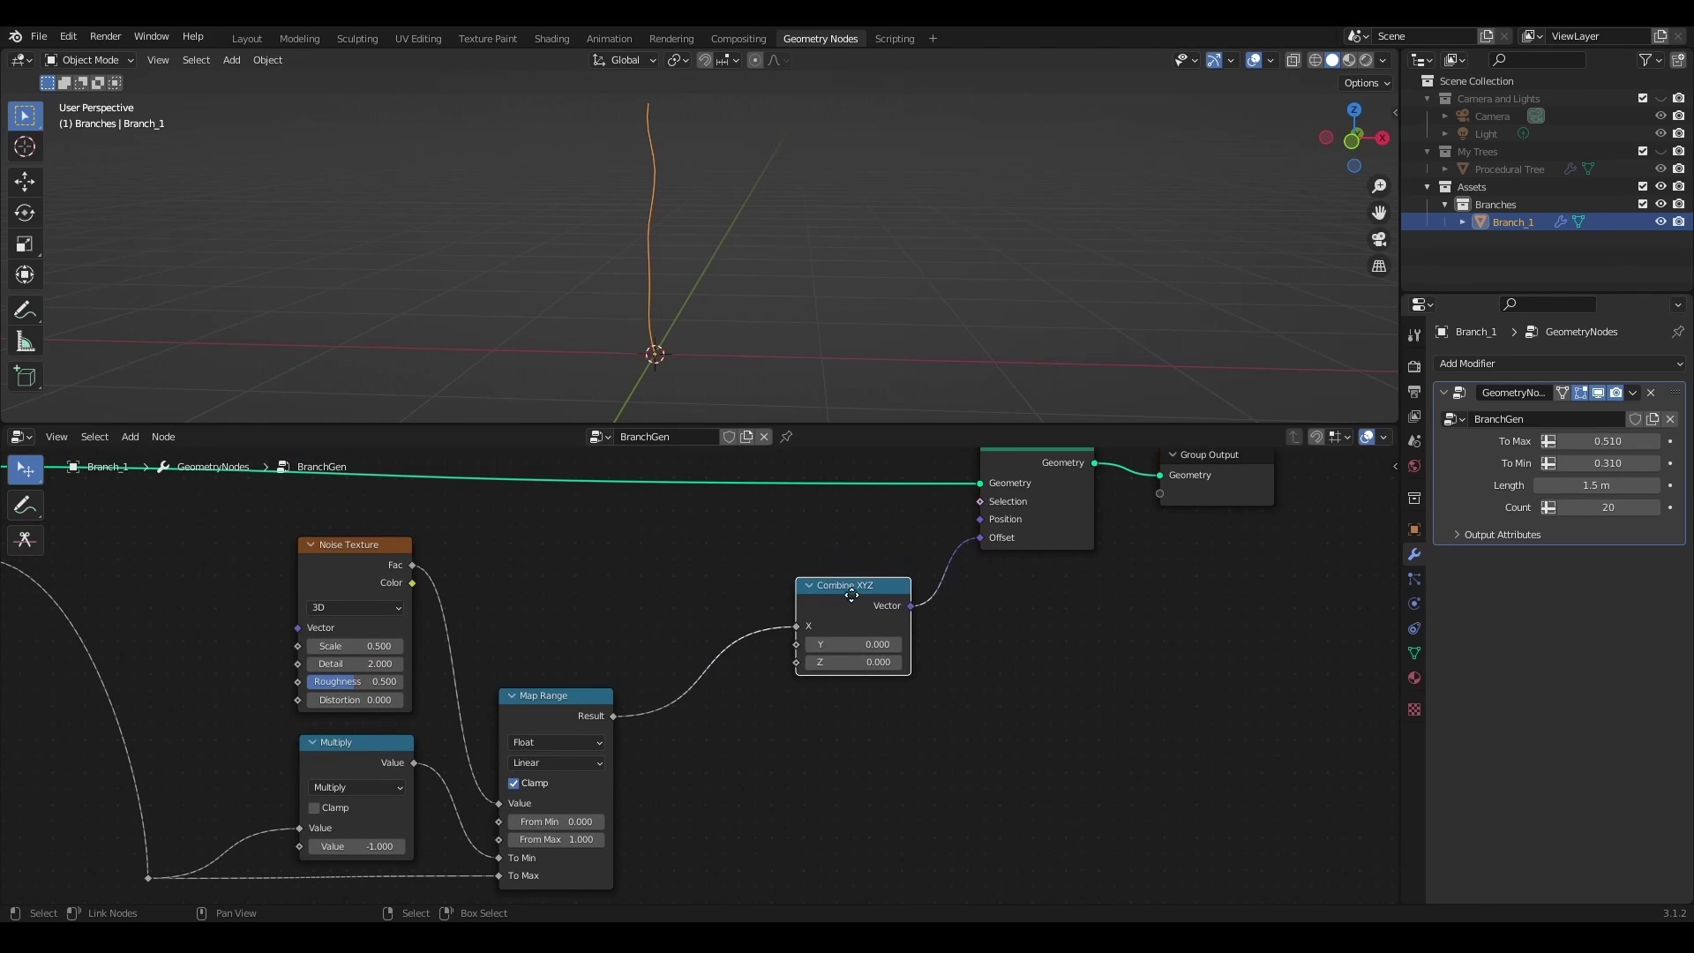
{"action": "left_click", "coordinate": [843, 748]}
- Duplicate the Noise Texture and its Map Range below the originals and connect the copy's Result to Combine XYZ's Y
{"action": "middle_click_drag", "start_coordinate": [703, 748], "coordinate": [810, 632]}
{"action": "scroll", "coordinate": [736, 657], "scroll_direction": "down", "scroll_amount": 4}
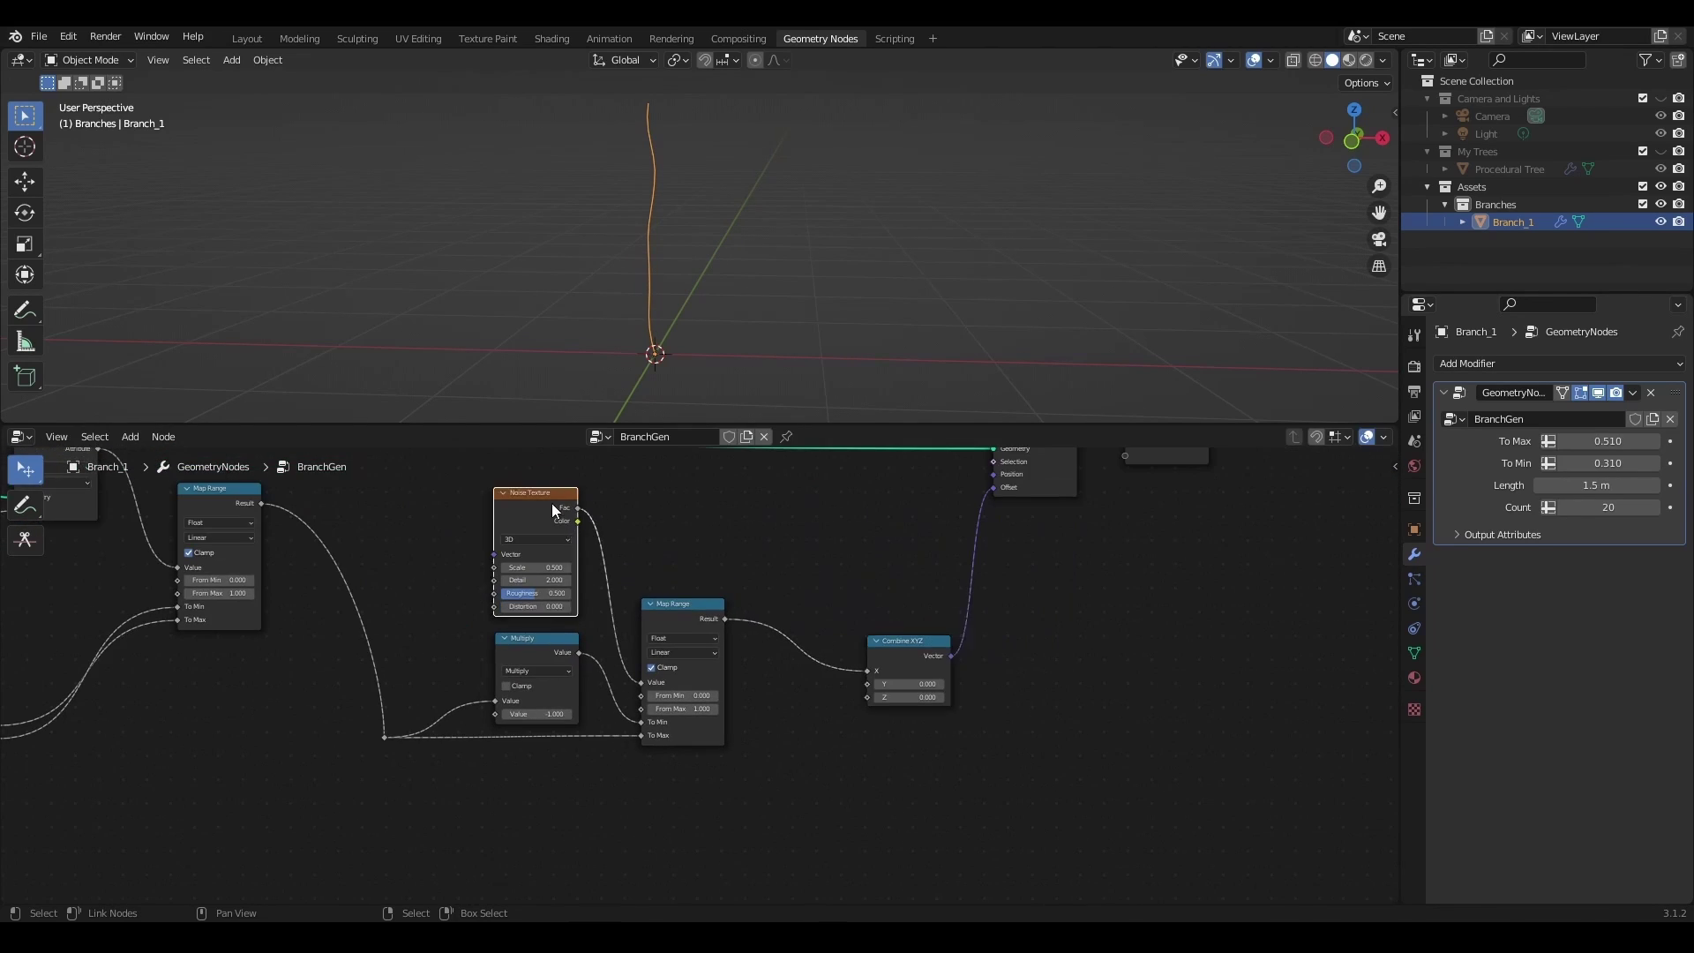
{"action": "left_click", "coordinate": [667, 622], "text": "shift"}
{"action": "key", "text": "shift+d"}
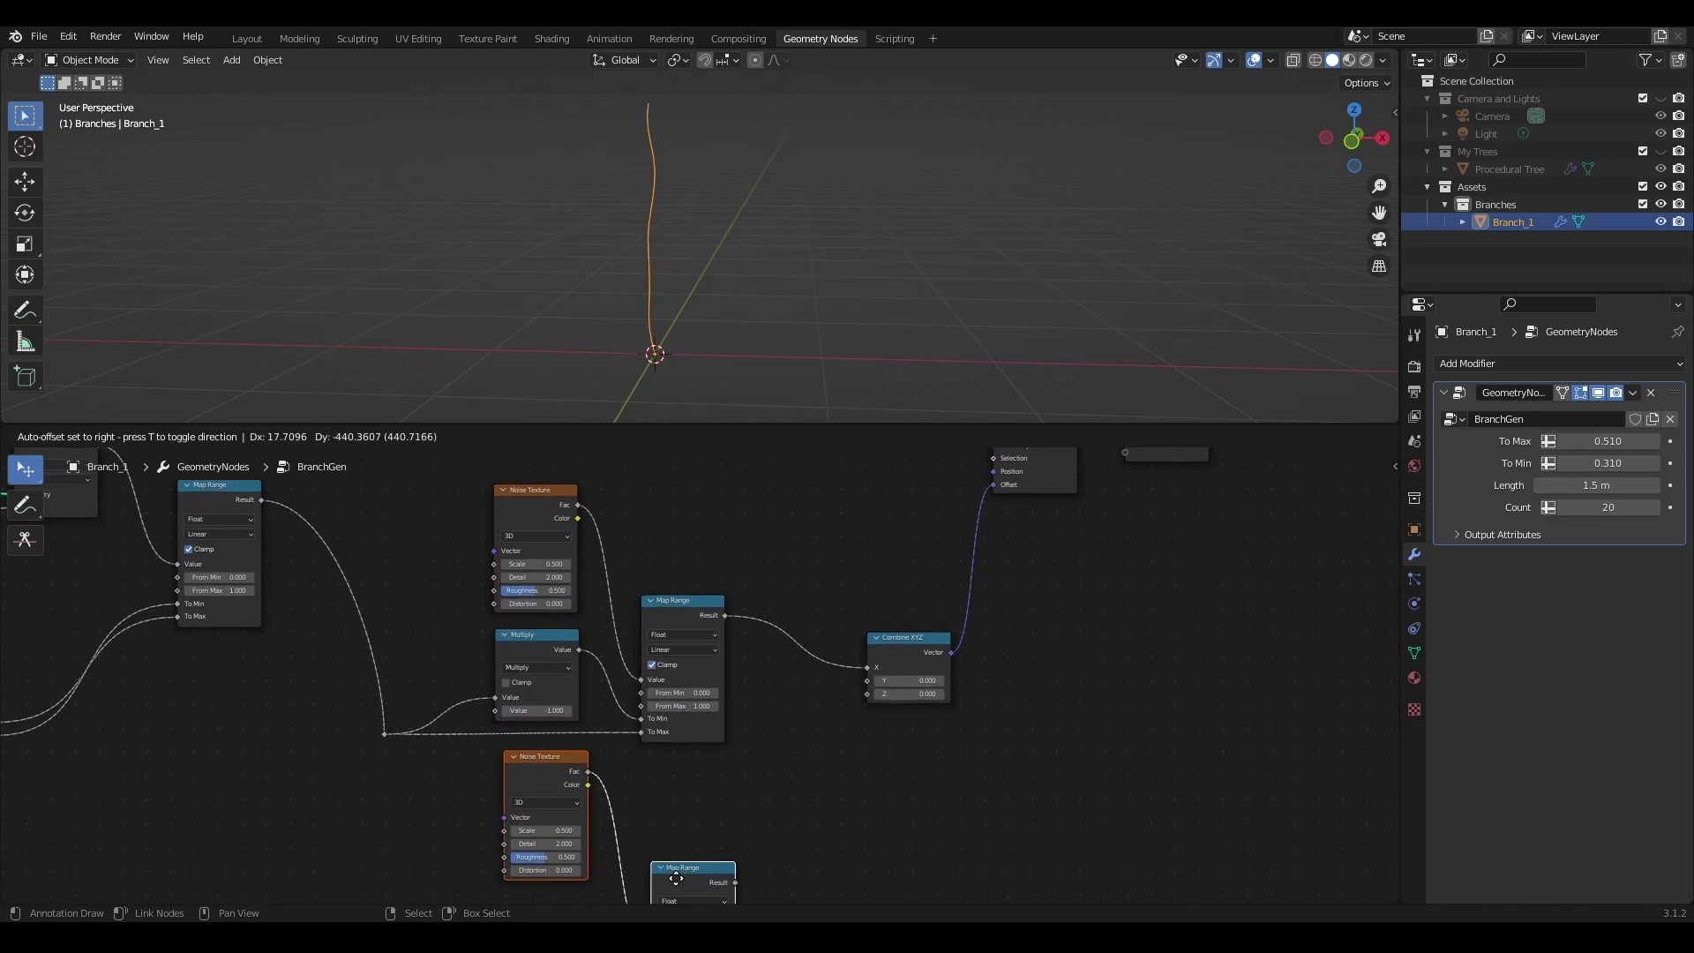
{"action": "left_click", "coordinate": [666, 823]}
{"action": "left_click", "coordinate": [691, 823]}
{"action": "left_click_drag", "start_coordinate": [690, 823], "coordinate": [940, 589]}
- Shift both noise Map Range nodes and Combine XYZ away from the Noise Texture nodes to make room
{"action": "scroll", "coordinate": [699, 675], "scroll_direction": "up", "scroll_amount": 5}
{"action": "scroll", "coordinate": [785, 622], "scroll_direction": "down", "scroll_amount": 8}
{"action": "middle_click_drag", "start_coordinate": [1071, 535], "coordinate": [924, 698]}
{"action": "left_click_drag", "start_coordinate": [1077, 488], "coordinate": [563, 838]}
{"action": "middle_click_drag", "start_coordinate": [659, 777], "coordinate": [807, 769]}
{"action": "scroll", "coordinate": [738, 619], "scroll_direction": "up", "scroll_amount": 3}
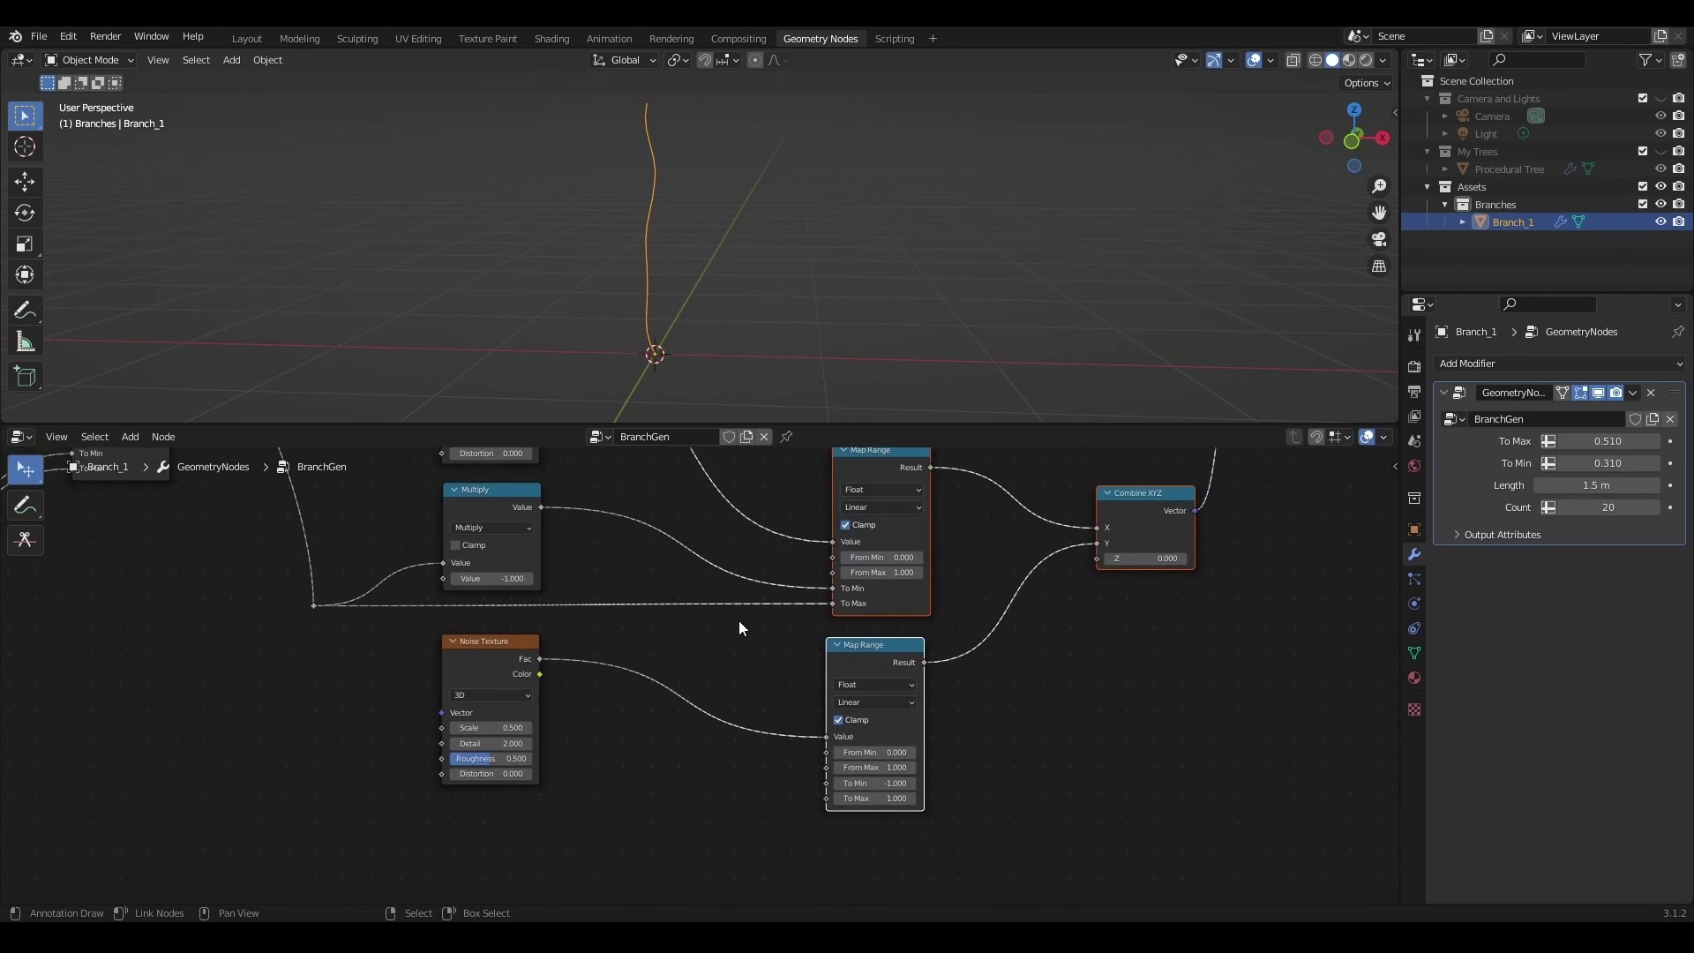
- Add a reroute on the To Max link and branch it through a corner reroute into the duplicated Map Range's To Max
{"action": "right_click_drag", "start_coordinate": [635, 574], "coordinate": [637, 589], "text": "shift"}
{"action": "left_click_drag", "start_coordinate": [635, 585], "coordinate": [853, 831]}
{"action": "right_click_drag", "start_coordinate": [621, 628], "coordinate": [657, 627], "text": "shift"}
{"action": "key", "text": "g"}
{"action": "left_click", "coordinate": [772, 817]}
- Add a reroute on the To Min link and branch it through a corner reroute into the duplicated Map Range's To Min
{"action": "right_click_drag", "start_coordinate": [733, 554], "coordinate": [733, 559], "text": "shift"}
{"action": "left_click_drag", "start_coordinate": [733, 544], "coordinate": [856, 810]}
{"action": "right_click_drag", "start_coordinate": [730, 679], "coordinate": [794, 676], "text": "shift"}
{"action": "key", "text": "g"}
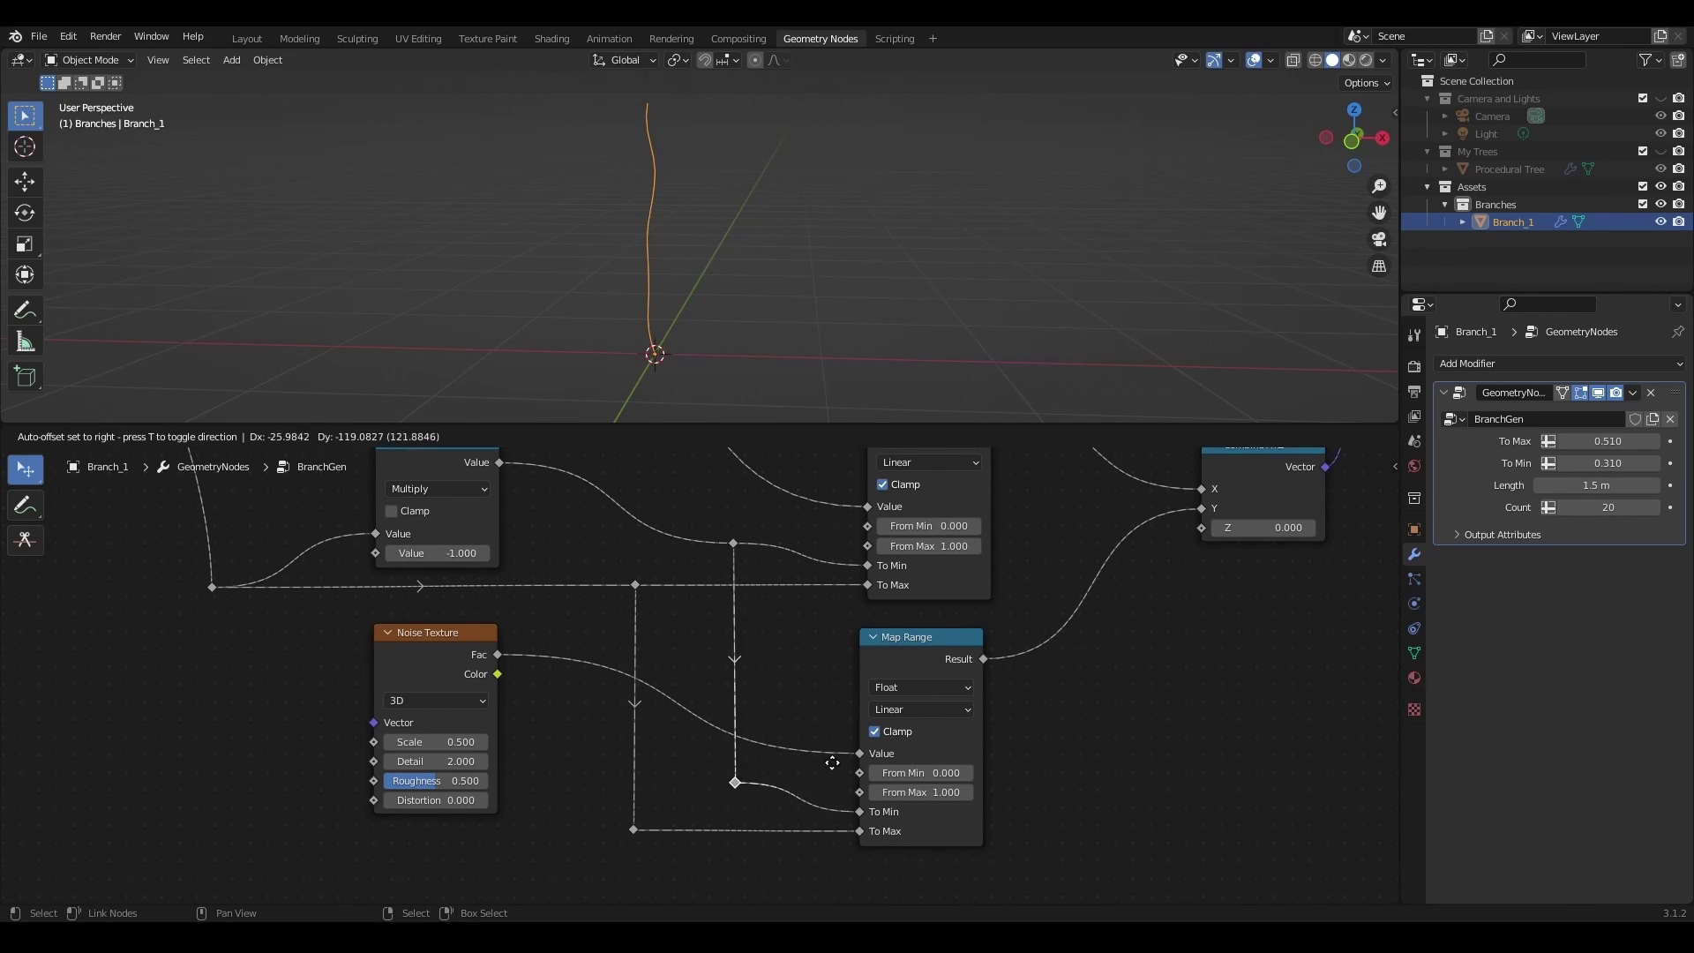
{"action": "left_click", "coordinate": [827, 783]}
{"action": "scroll", "coordinate": [852, 715], "scroll_direction": "down", "scroll_amount": 2}
{"action": "middle_click_drag", "start_coordinate": [396, 780], "coordinate": [786, 818]}
{"action": "left_click_drag", "start_coordinate": [825, 805], "coordinate": [789, 805]}
- Connect the Scale inputs of both Noise Texture nodes to new sockets on the Group Input
{"action": "middle_click_drag", "start_coordinate": [752, 497], "coordinate": [967, 532]}
{"action": "left_click_drag", "start_coordinate": [1014, 492], "coordinate": [384, 758]}
{"action": "left_click_drag", "start_coordinate": [1014, 839], "coordinate": [385, 776]}
{"action": "scroll", "coordinate": [669, 793], "scroll_direction": "down", "scroll_amount": 8, "text": "ctrl"}
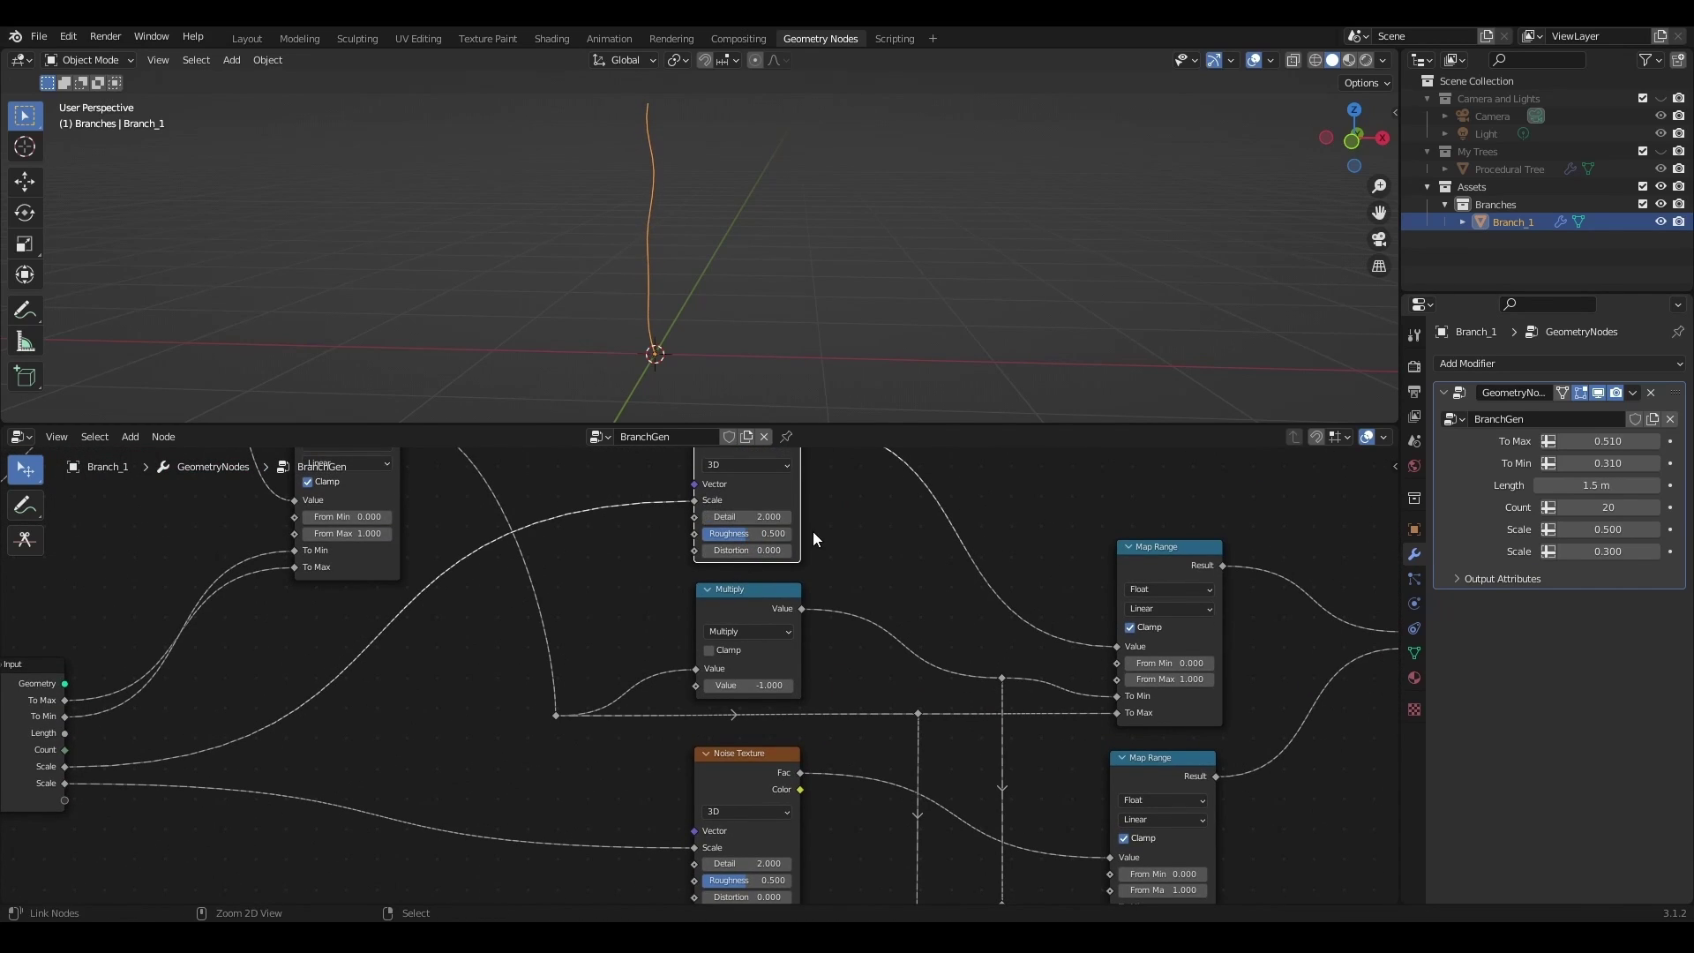
- Move the Length and Count group inputs to the top of BranchGen's input list, with Length first
{"action": "scroll", "coordinate": [764, 574], "scroll_direction": "down", "scroll_amount": 4}
{"action": "middle_click_drag", "start_coordinate": [639, 631], "coordinate": [786, 627]}
{"action": "middle_click_drag", "start_coordinate": [708, 226], "coordinate": [651, 252]}
{"action": "key", "text": "n"}
{"action": "left_click", "coordinate": [1288, 491]}
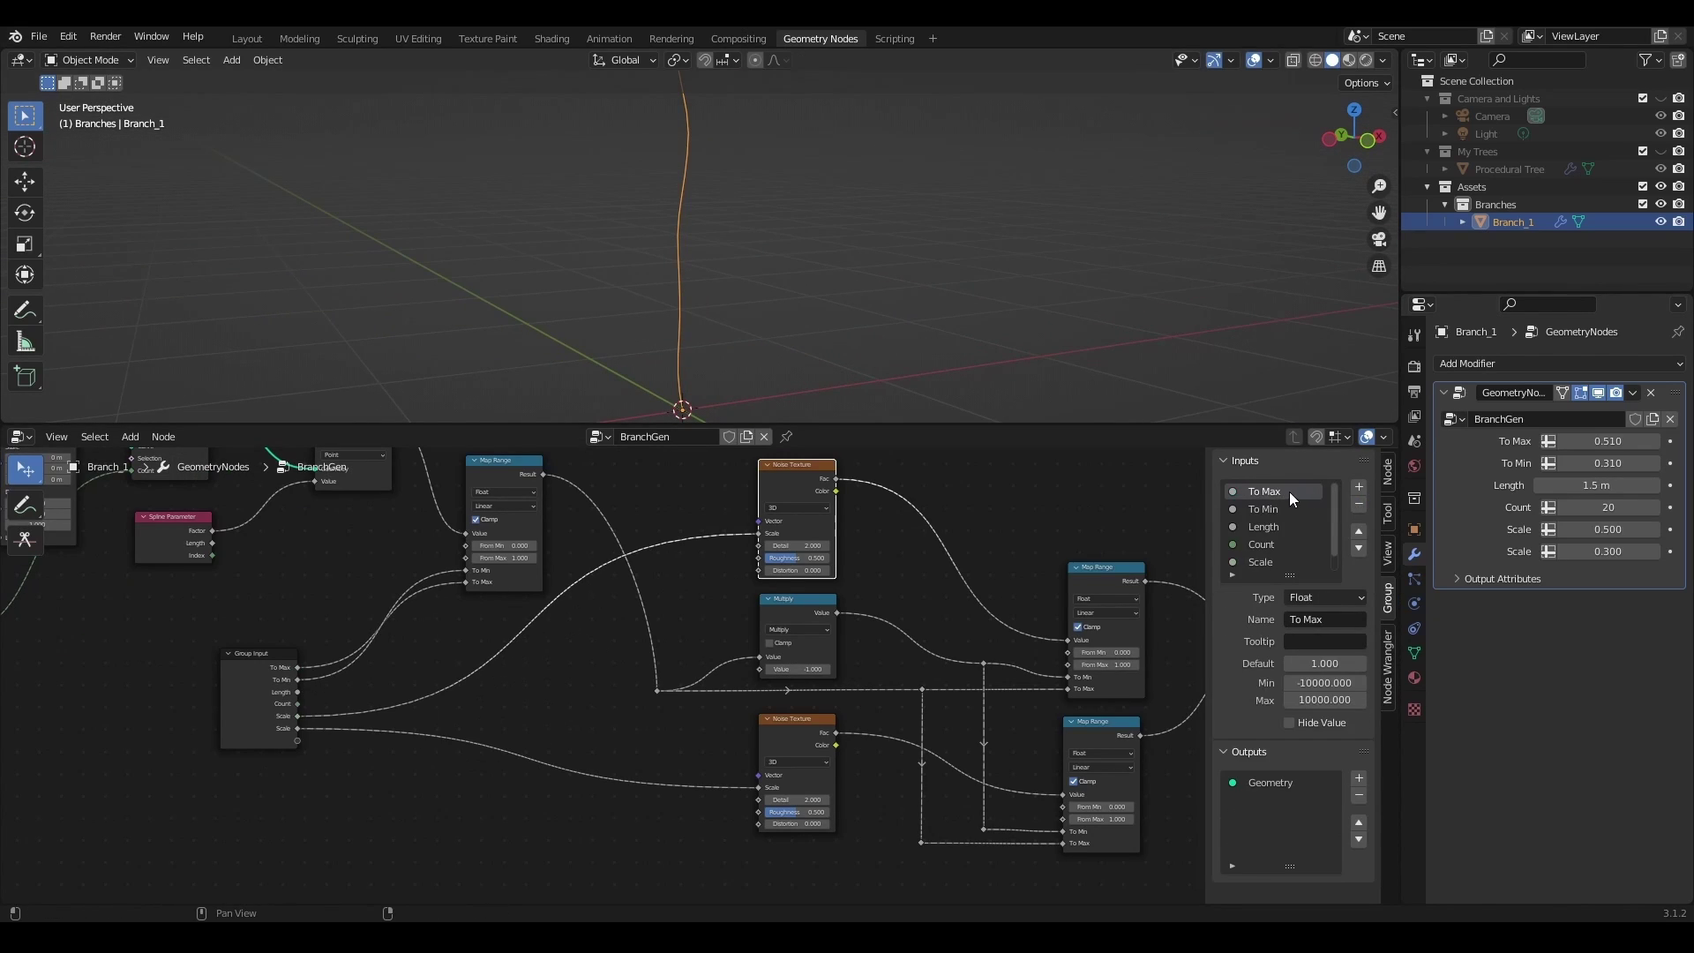
{"action": "left_click", "coordinate": [1276, 527]}
{"action": "left_click", "coordinate": [1357, 533]}
{"action": "left_click", "coordinate": [1357, 533]}
{"action": "left_click", "coordinate": [1272, 544]}
{"action": "left_click", "coordinate": [1357, 534]}
{"action": "left_click", "coordinate": [1357, 534]}
- Rename the remaining inputs Resolution, Min Displacement Strength, Max Displacement Strength, Displ Scale X and Displ Scale Y, placing To Min above To Max
{"action": "double_click", "coordinate": [1271, 510]}
{"action": "type", "text": "R"}
{"action": "left_click", "coordinate": [1263, 545]}
{"action": "left_click", "coordinate": [1358, 531]}
{"action": "double_click", "coordinate": [1272, 527]}
{"action": "type", "text": "Min Displacement Strength"}
{"action": "key", "text": "Tab"}
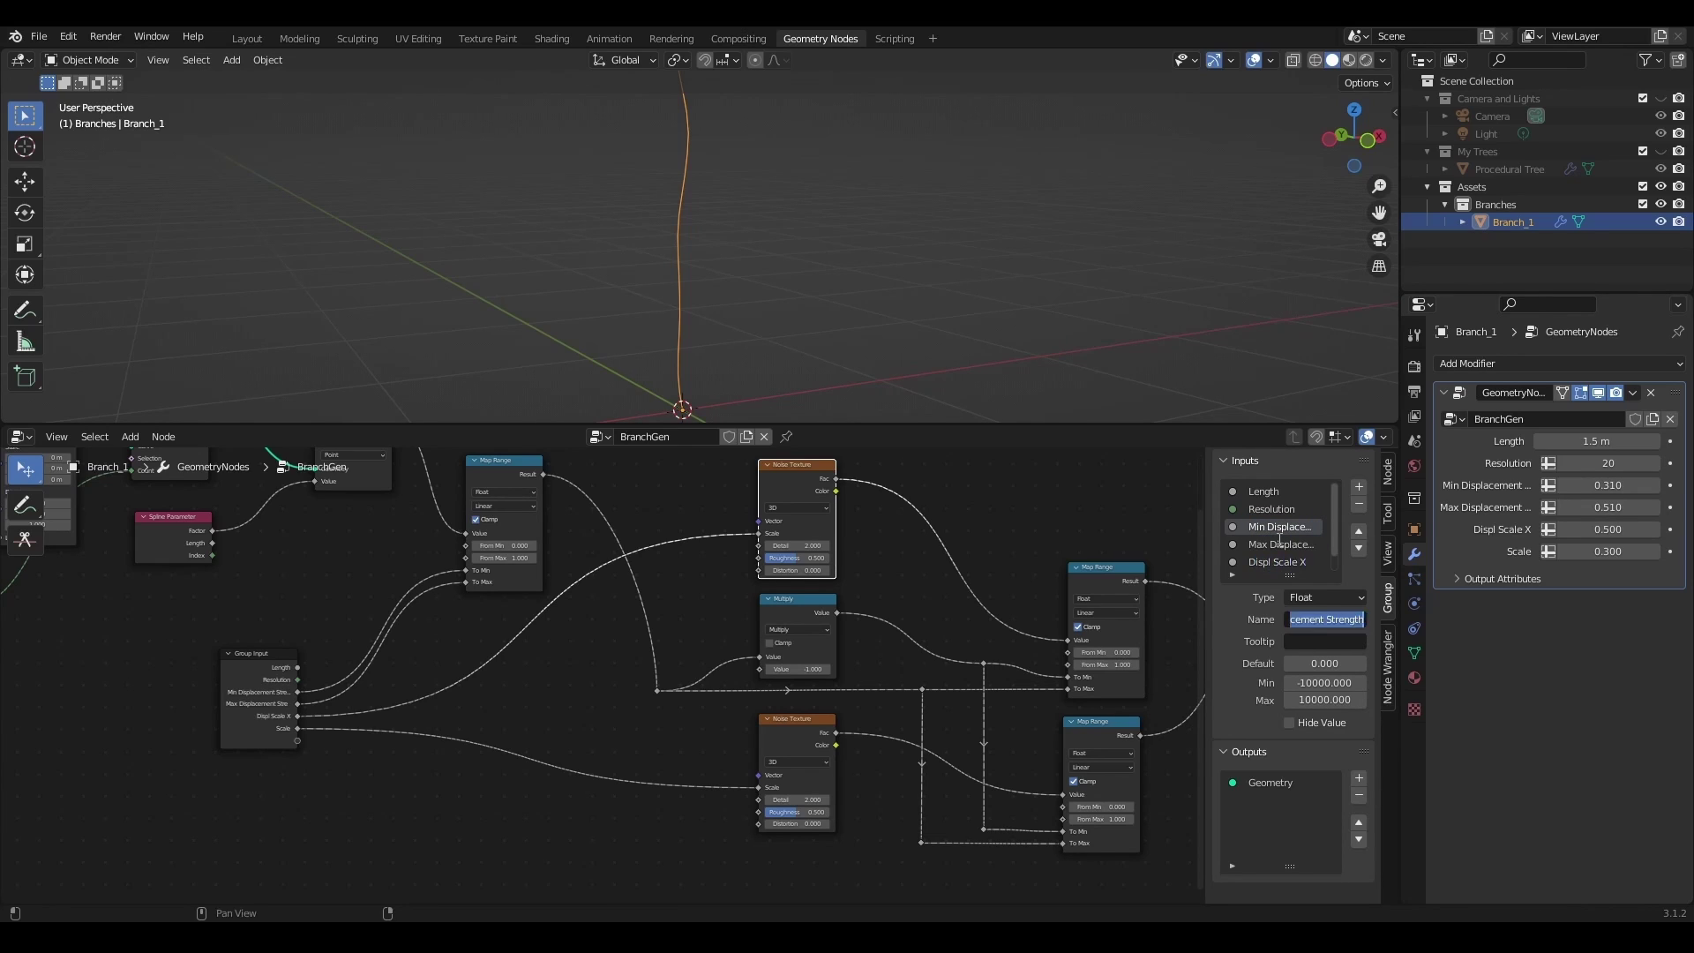
{"action": "scroll", "coordinate": [1279, 540], "scroll_direction": "down", "scroll_amount": 1}
{"action": "double_click", "coordinate": [1273, 562]}
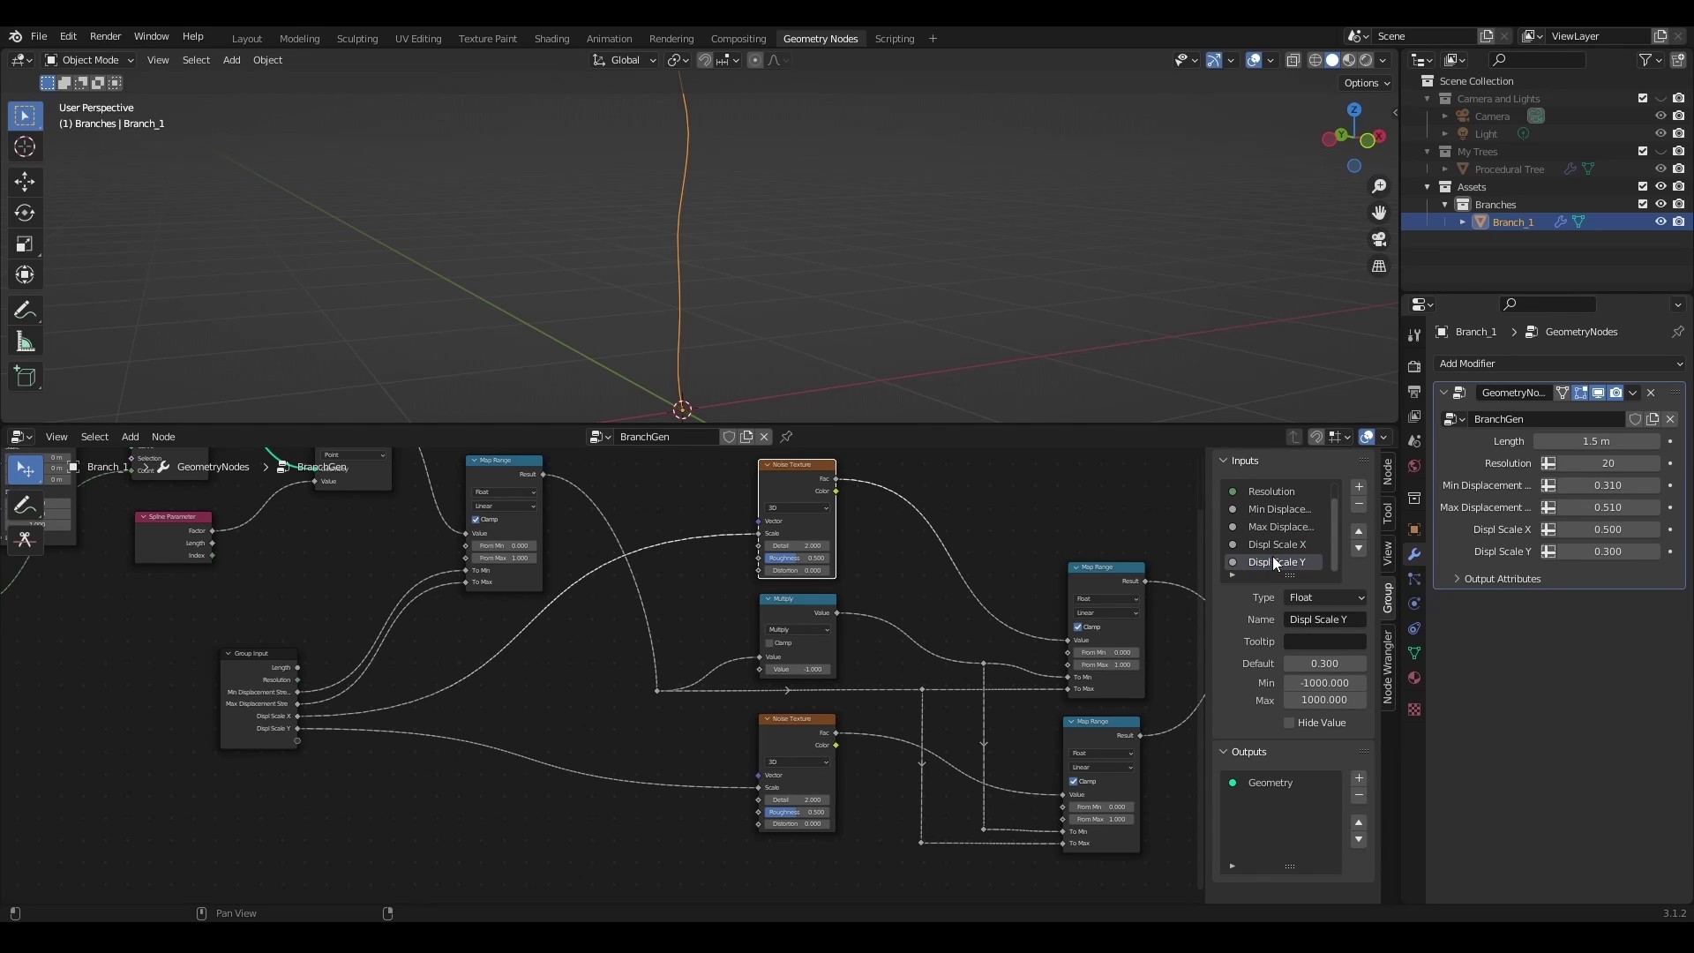
- Set Branch_1's Length to 1.27 m and enlarge the 3D viewport above the node editor
{"action": "middle_click_drag", "start_coordinate": [688, 215], "coordinate": [956, 238]}
{"action": "left_click_drag", "start_coordinate": [1598, 441], "coordinate": [1570, 441]}
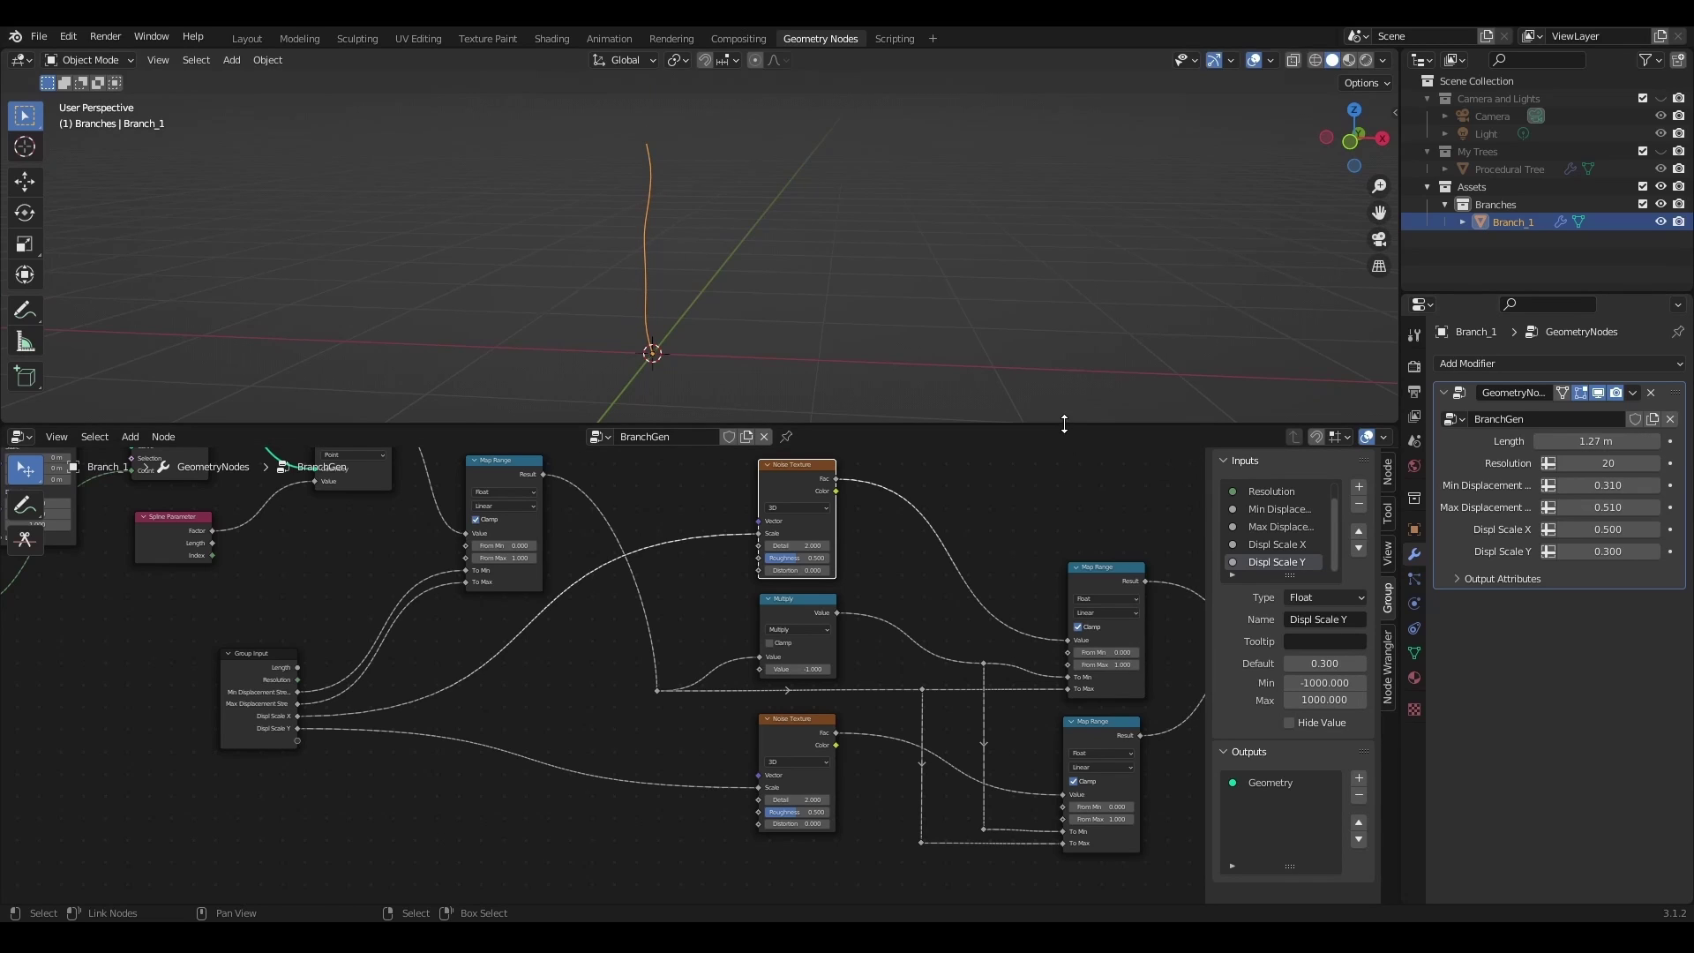
{"action": "left_click_drag", "start_coordinate": [1063, 424], "coordinate": [1064, 632]}
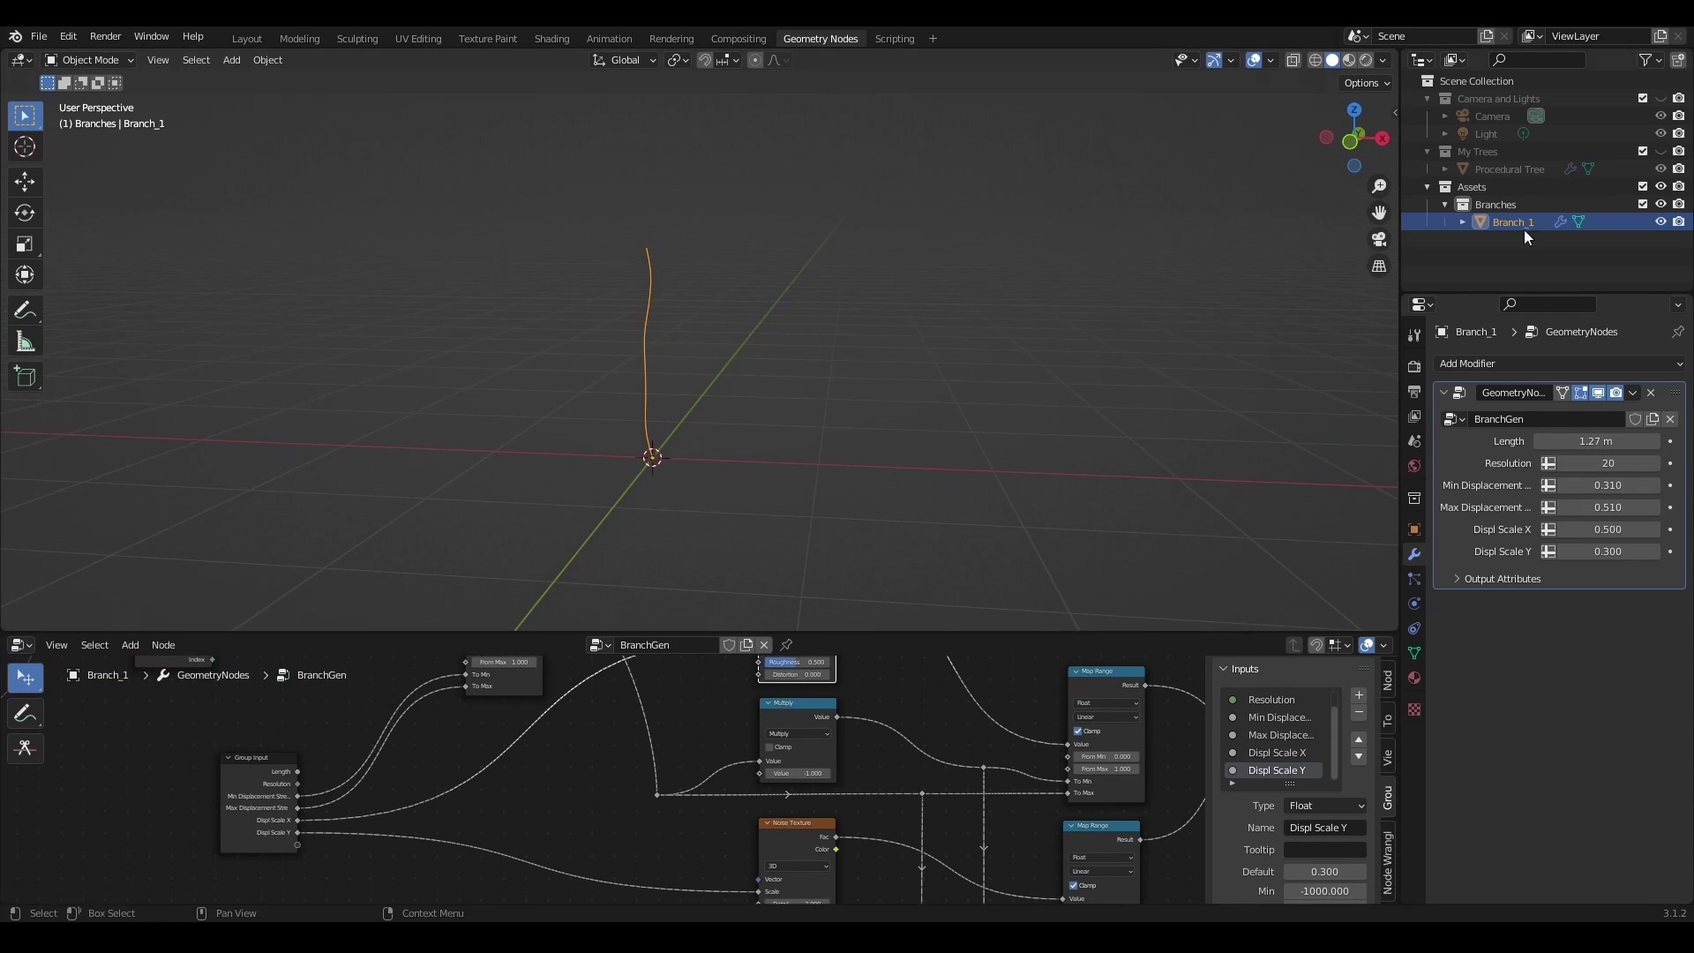
- Duplicate Branch_1 twice and space the copies beside it along the X axis
{"action": "key", "text": "shift+d"}
{"action": "right_click", "coordinate": [699, 411]}
{"action": "key", "text": "g"}
{"action": "key", "text": "x"}
{"action": "left_click", "coordinate": [819, 373]}
{"action": "key", "text": "shift+d"}
{"action": "right_click", "coordinate": [819, 374]}
{"action": "key", "text": "g"}
{"action": "key", "text": "x"}
{"action": "left_click", "coordinate": [902, 389]}
- Set Branch_1.001's Length to 0.83 m, Resolution to 14, Min Displacement Strength to -0.570 and Max Displacement Strength to -0.500
{"action": "scroll", "coordinate": [759, 401], "scroll_direction": "up", "scroll_amount": 2}
{"action": "middle_click_drag", "start_coordinate": [759, 401], "coordinate": [776, 401]}
{"action": "left_click", "coordinate": [765, 400]}
{"action": "left_click_drag", "start_coordinate": [1594, 441], "coordinate": [1535, 442]}
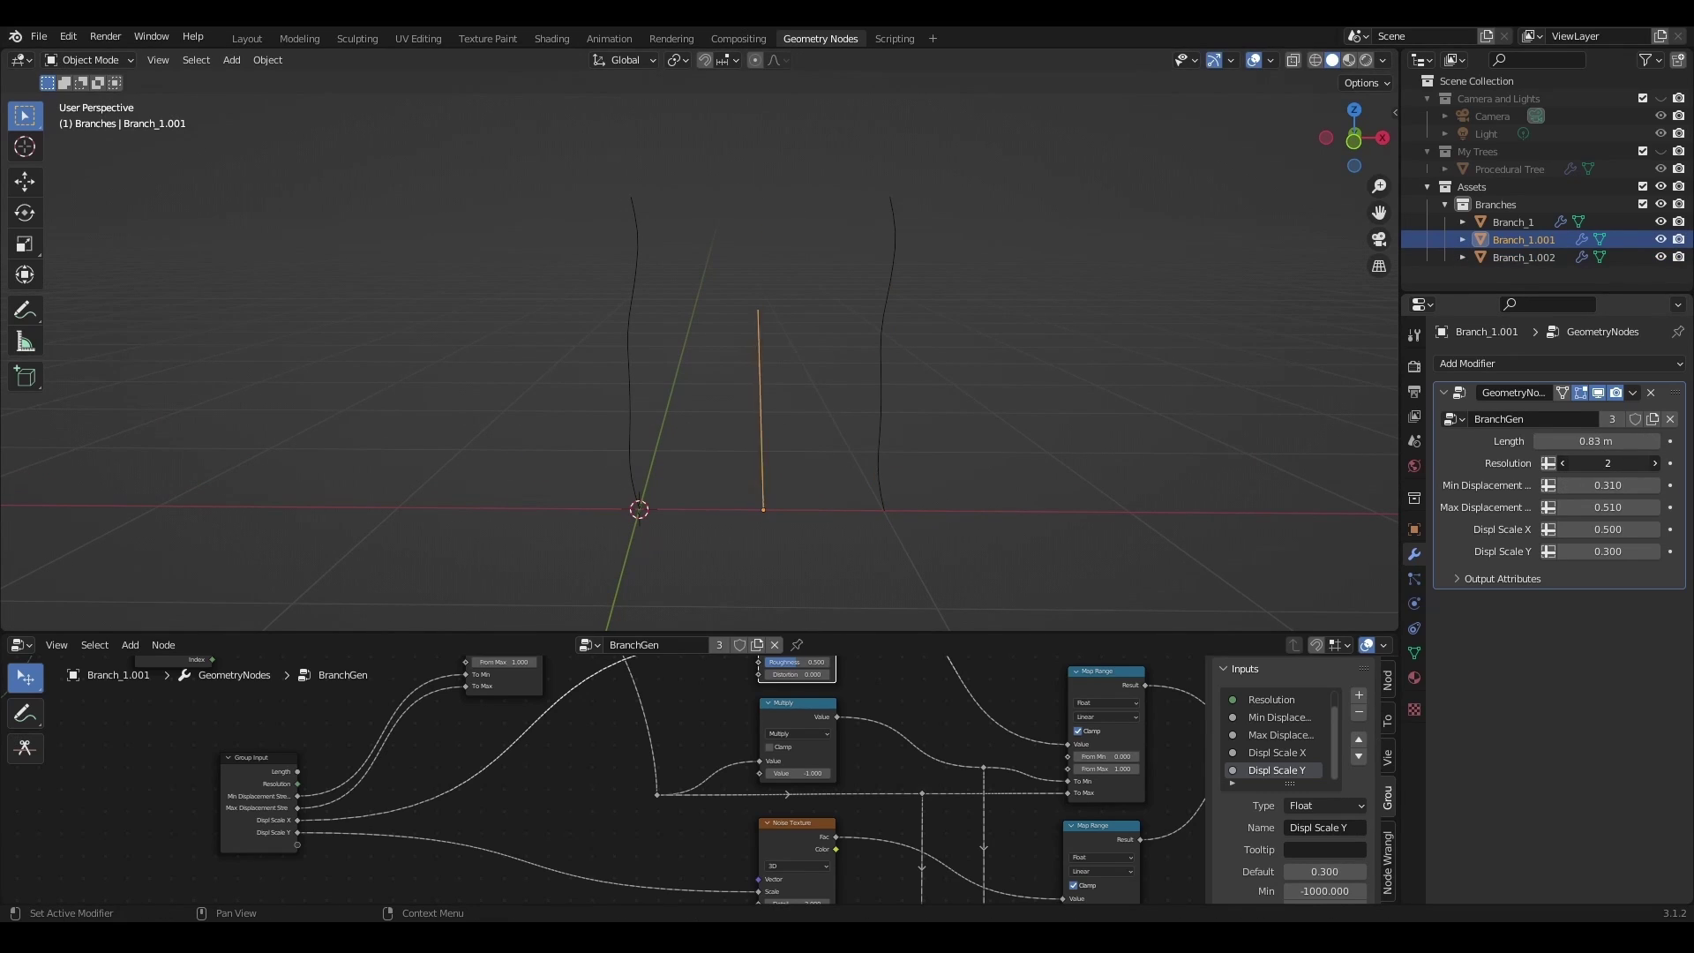
{"action": "left_click_drag", "start_coordinate": [1601, 469], "coordinate": [1641, 469]}
{"action": "left_click", "coordinate": [886, 370]}
{"action": "middle_click_drag", "start_coordinate": [950, 357], "coordinate": [782, 408]}
{"action": "left_click", "coordinate": [643, 388]}
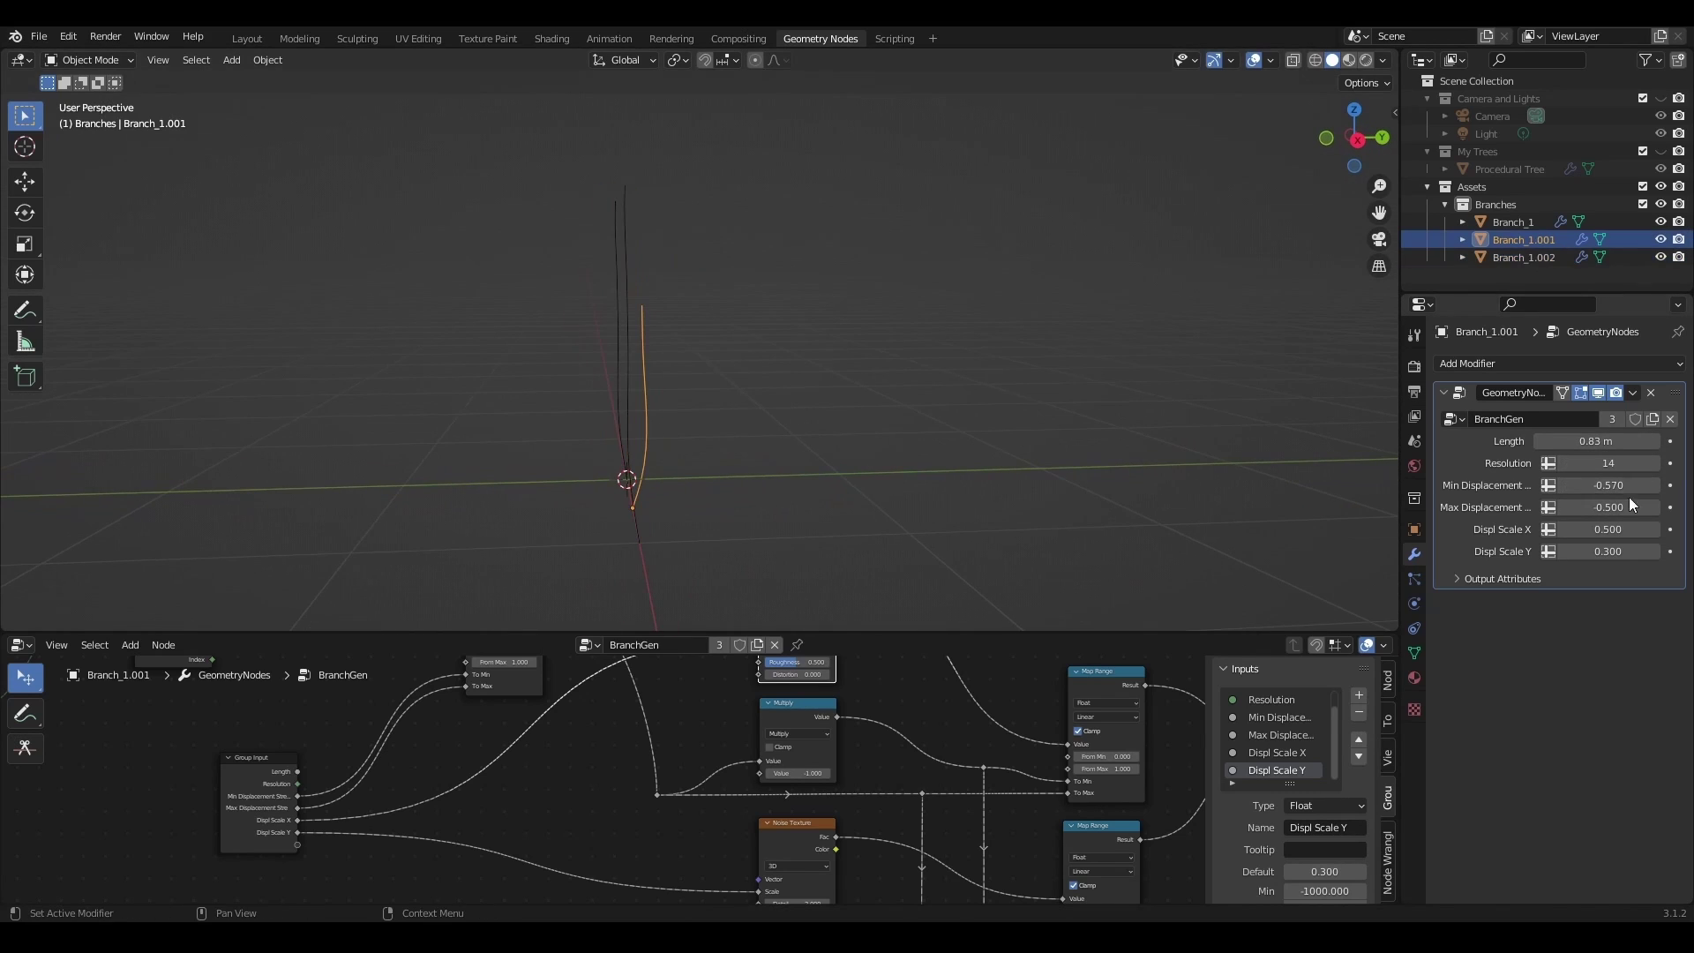
- Vary Branch_1.001's Displ Scale X, Displ Scale Y and displacement strength to give it a different bend
{"action": "left_click_drag", "start_coordinate": [1608, 551], "coordinate": [1588, 552]}
{"action": "left_click_drag", "start_coordinate": [1608, 529], "coordinate": [1621, 530]}
{"action": "middle_click_drag", "start_coordinate": [662, 415], "coordinate": [889, 419]}
{"action": "left_click", "coordinate": [859, 406]}
{"action": "left_click", "coordinate": [772, 397]}
{"action": "left_click_drag", "start_coordinate": [1607, 485], "coordinate": [1632, 441]}
- Give Branch_1.002 a Length of 1.7 m, Min Displacement Strength -0.190, Max Displacement Strength 0.450 and Displ Scale X 0.690
{"action": "left_click", "coordinate": [880, 379]}
{"action": "scroll", "coordinate": [996, 308], "scroll_direction": "down", "scroll_amount": 1}
{"action": "middle_click_drag", "start_coordinate": [996, 309], "coordinate": [932, 363], "text": "shift"}
{"action": "left_click_drag", "start_coordinate": [1608, 485], "coordinate": [1635, 485]}
{"action": "mouse_move", "coordinate": [1607, 507]}
{"action": "left_mouse_down"}
{"action": "mouse_move", "coordinate": [1641, 507]}
{"action": "mouse_move", "coordinate": [1601, 507]}
{"action": "left_mouse_up"}
{"action": "left_click_drag", "start_coordinate": [1607, 529], "coordinate": [1624, 529]}
{"action": "mouse_move", "coordinate": [669, 415]}
{"action": "left_mouse_down", "text": "alt"}
{"action": "mouse_move", "coordinate": [818, 421]}
{"action": "mouse_move", "coordinate": [660, 426]}
{"action": "left_mouse_up", "text": "alt"}
{"action": "scroll", "coordinate": [661, 427], "scroll_direction": "down", "scroll_amount": 1}
{"action": "left_click_drag", "start_coordinate": [854, 632], "coordinate": [858, 672]}
{"action": "scroll", "coordinate": [895, 388], "scroll_direction": "down", "scroll_amount": 1}
{"action": "left_click_drag", "start_coordinate": [897, 383], "coordinate": [904, 425], "text": "alt"}
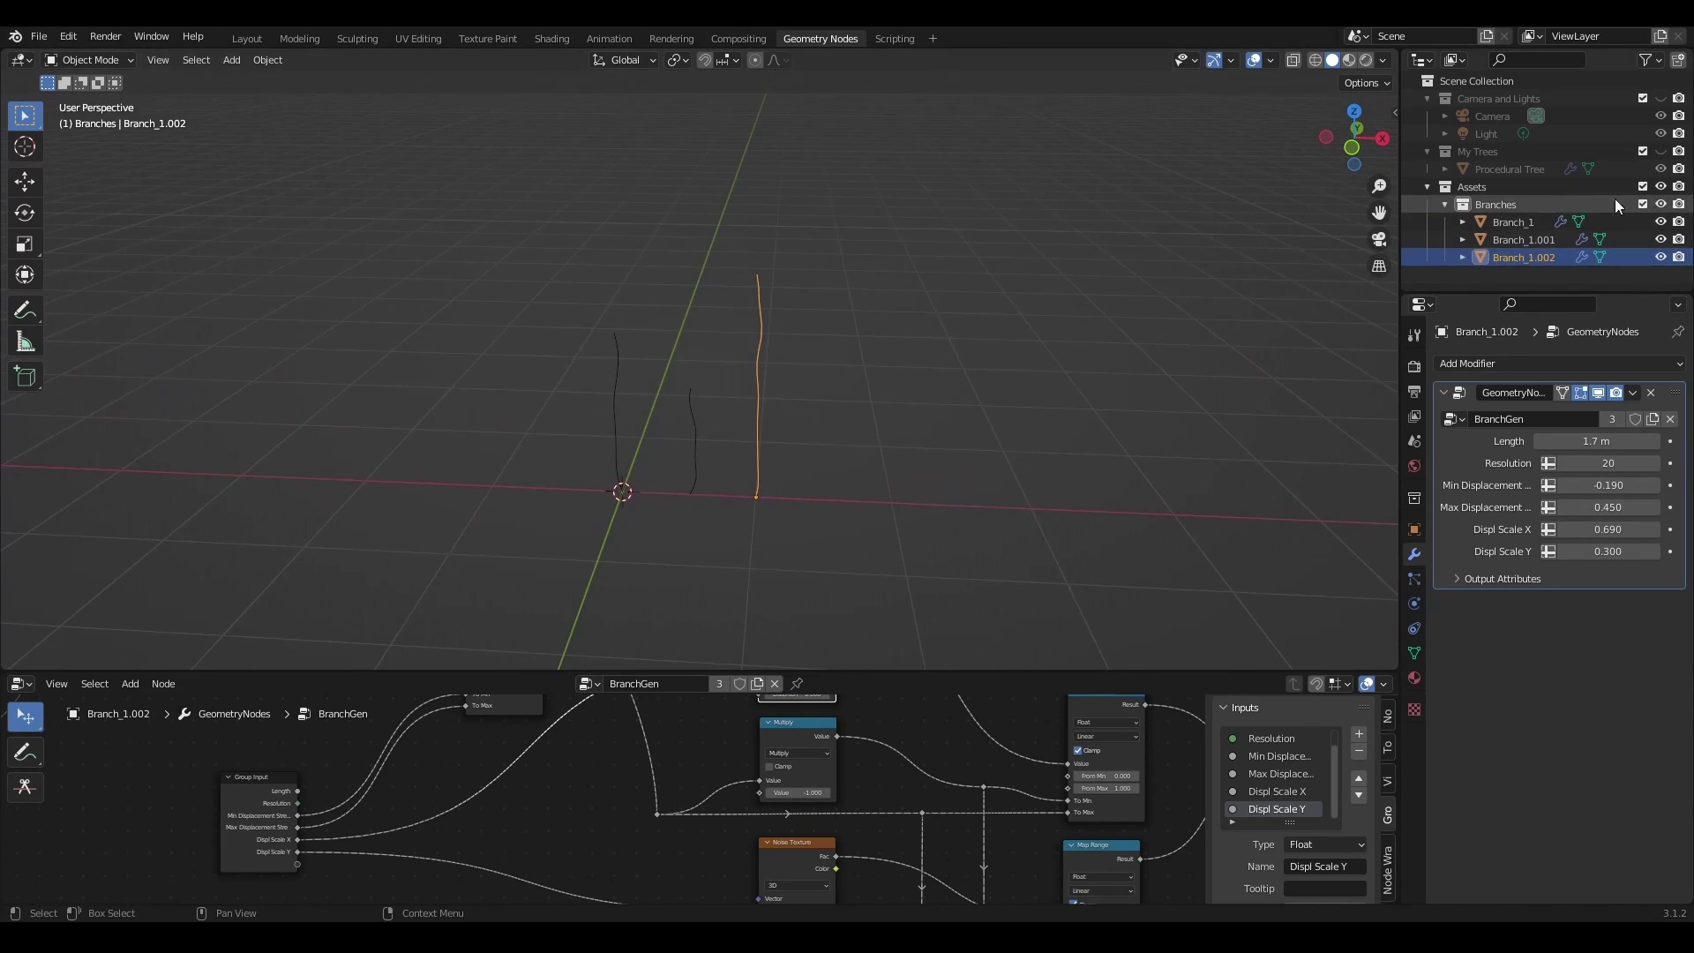
- Hide the Assets collection in viewport and renders, show the My Trees collection and select Procedural Tree
{"action": "left_click", "coordinate": [1661, 187]}
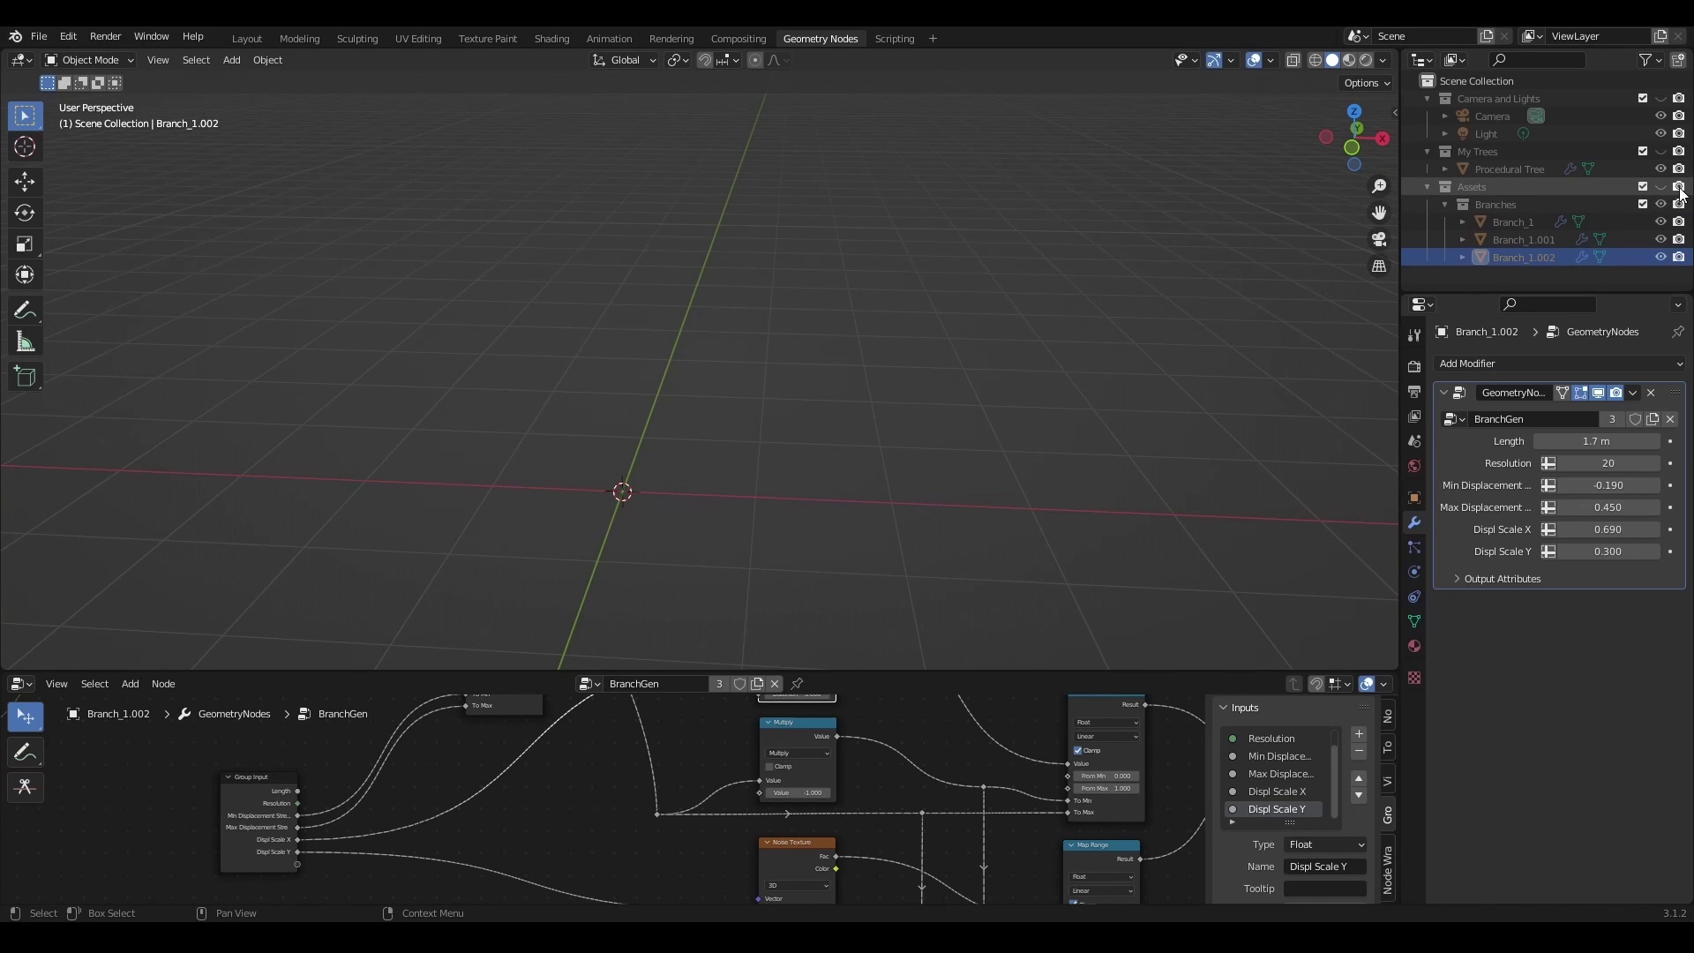
{"action": "left_click", "coordinate": [1678, 187]}
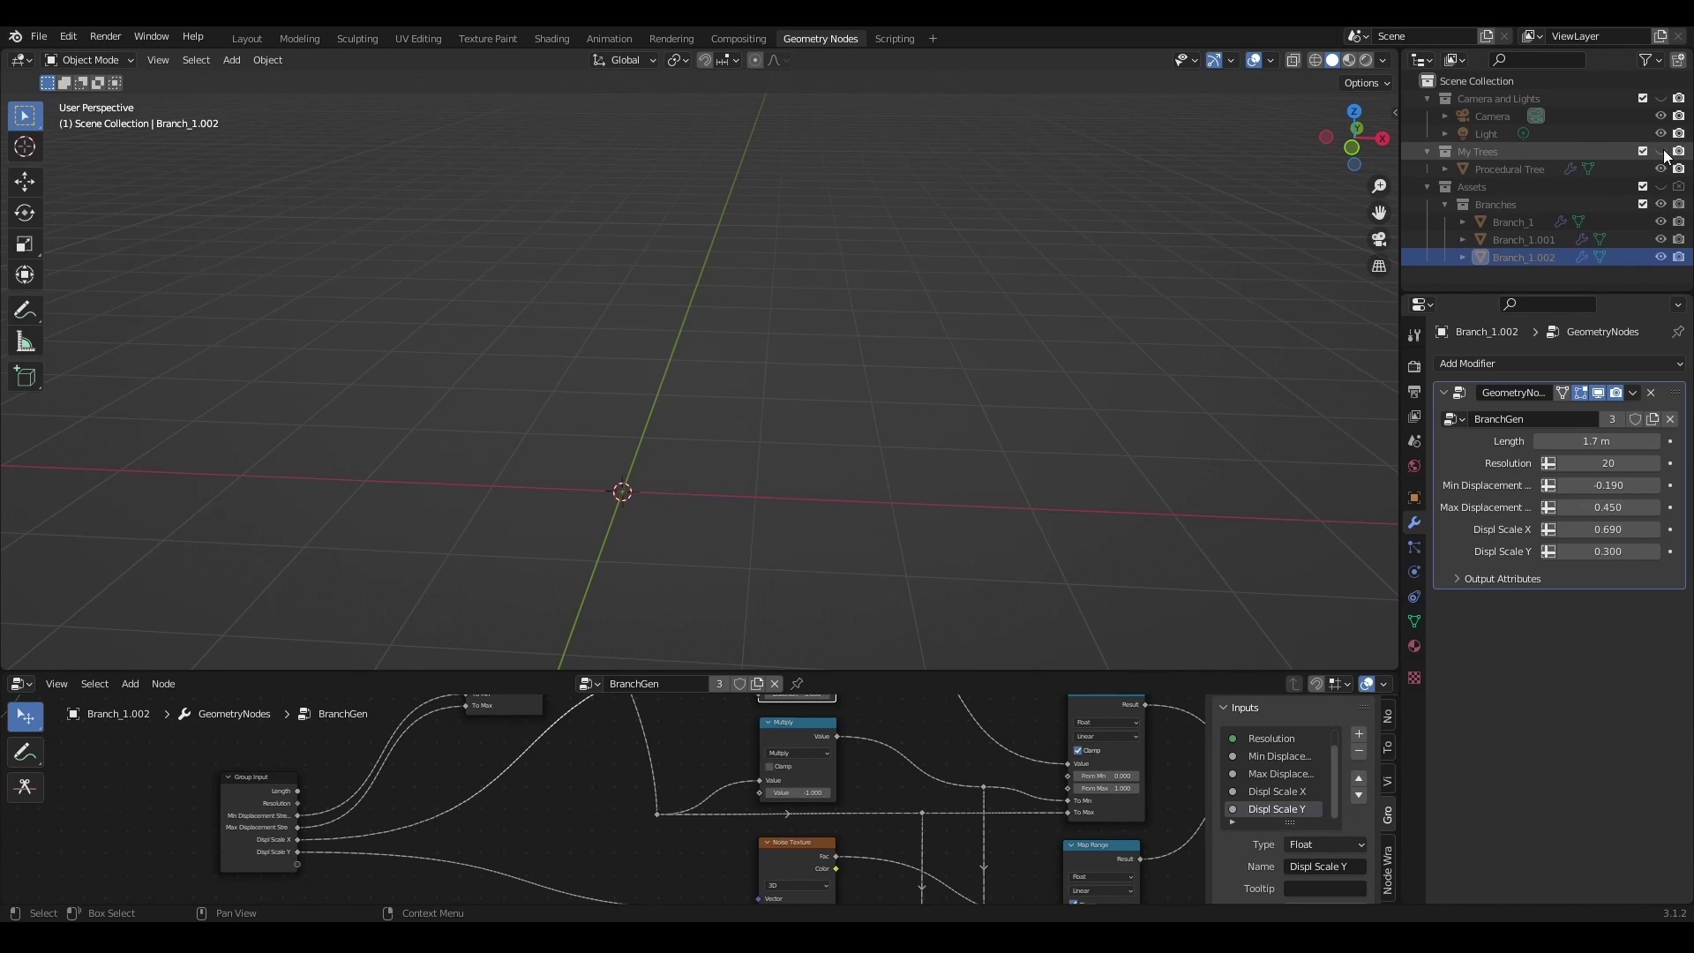
{"action": "left_click", "coordinate": [1662, 153]}
{"action": "left_click", "coordinate": [600, 316]}
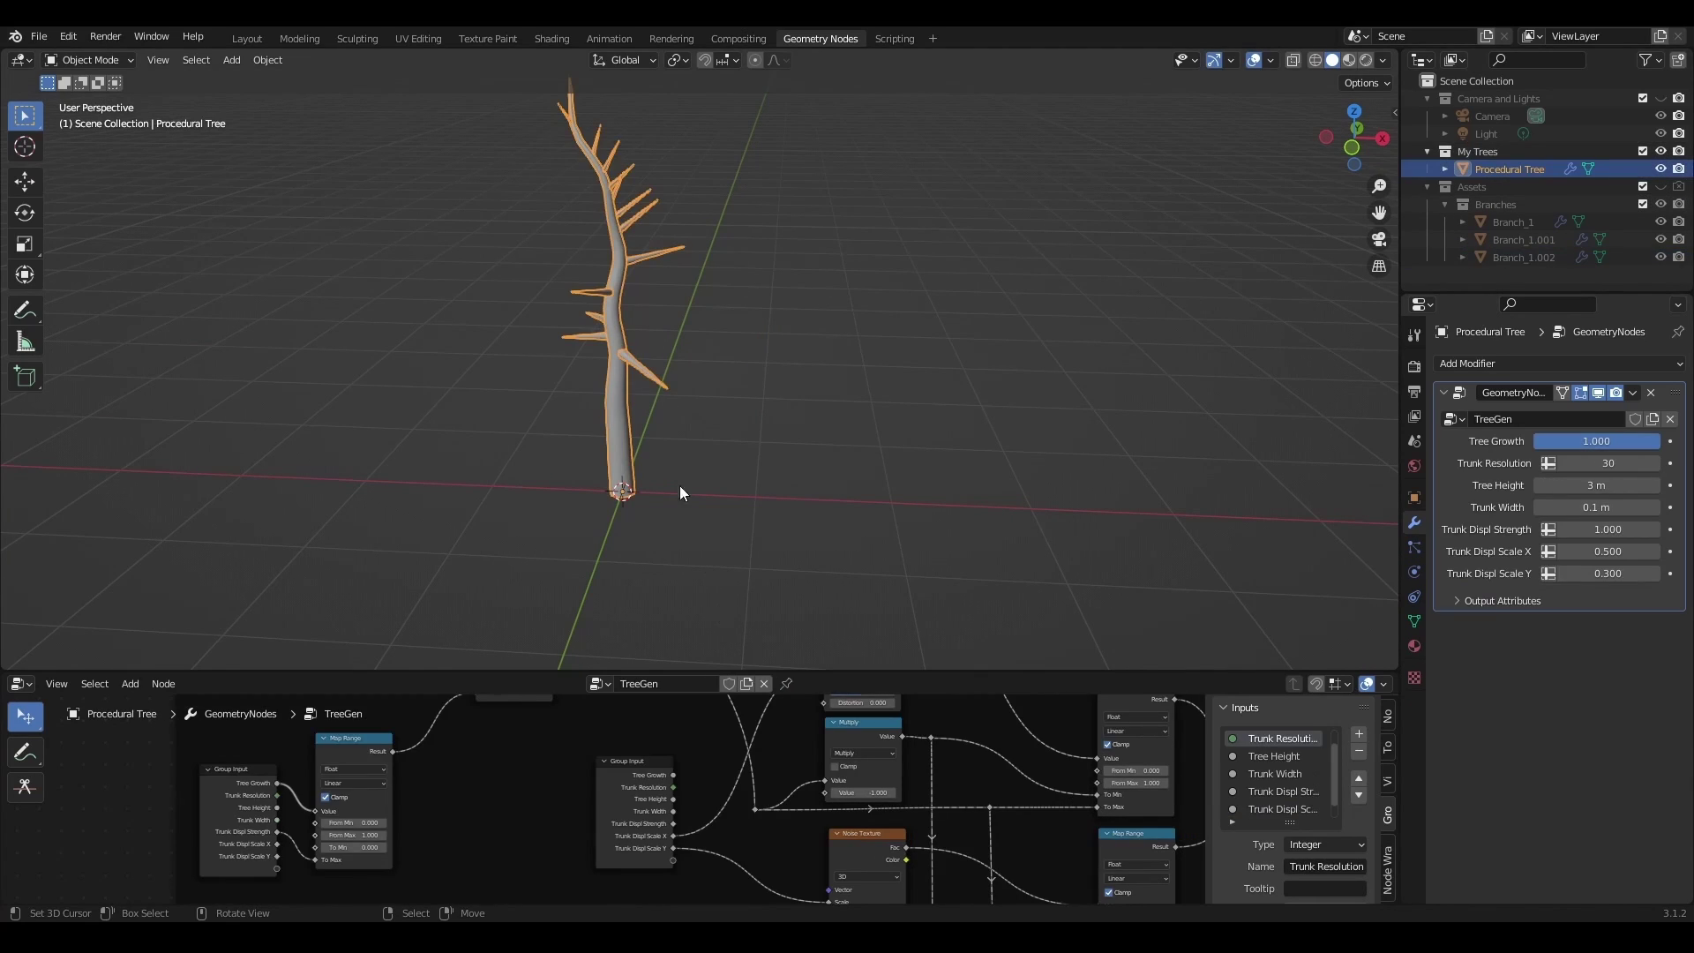
- Delete the Curve Line and Resample Curve nodes that supply the placeholder branch in TreeGen
{"action": "scroll", "coordinate": [638, 379], "scroll_direction": "down", "scroll_amount": 1}
{"action": "middle_click_drag", "start_coordinate": [638, 379], "coordinate": [653, 362]}
{"action": "key", "text": "KP_1"}
{"action": "left_click_drag", "start_coordinate": [791, 668], "coordinate": [836, 422]}
{"action": "key", "text": "Home"}
{"action": "scroll", "coordinate": [737, 595], "scroll_direction": "up", "scroll_amount": 1}
{"action": "middle_click_drag", "start_coordinate": [644, 519], "coordinate": [333, 801]}
{"action": "scroll", "coordinate": [792, 667], "scroll_direction": "up", "scroll_amount": 4}
{"action": "middle_click_drag", "start_coordinate": [935, 620], "coordinate": [519, 659]}
{"action": "scroll", "coordinate": [436, 603], "scroll_direction": "up", "scroll_amount": 6}
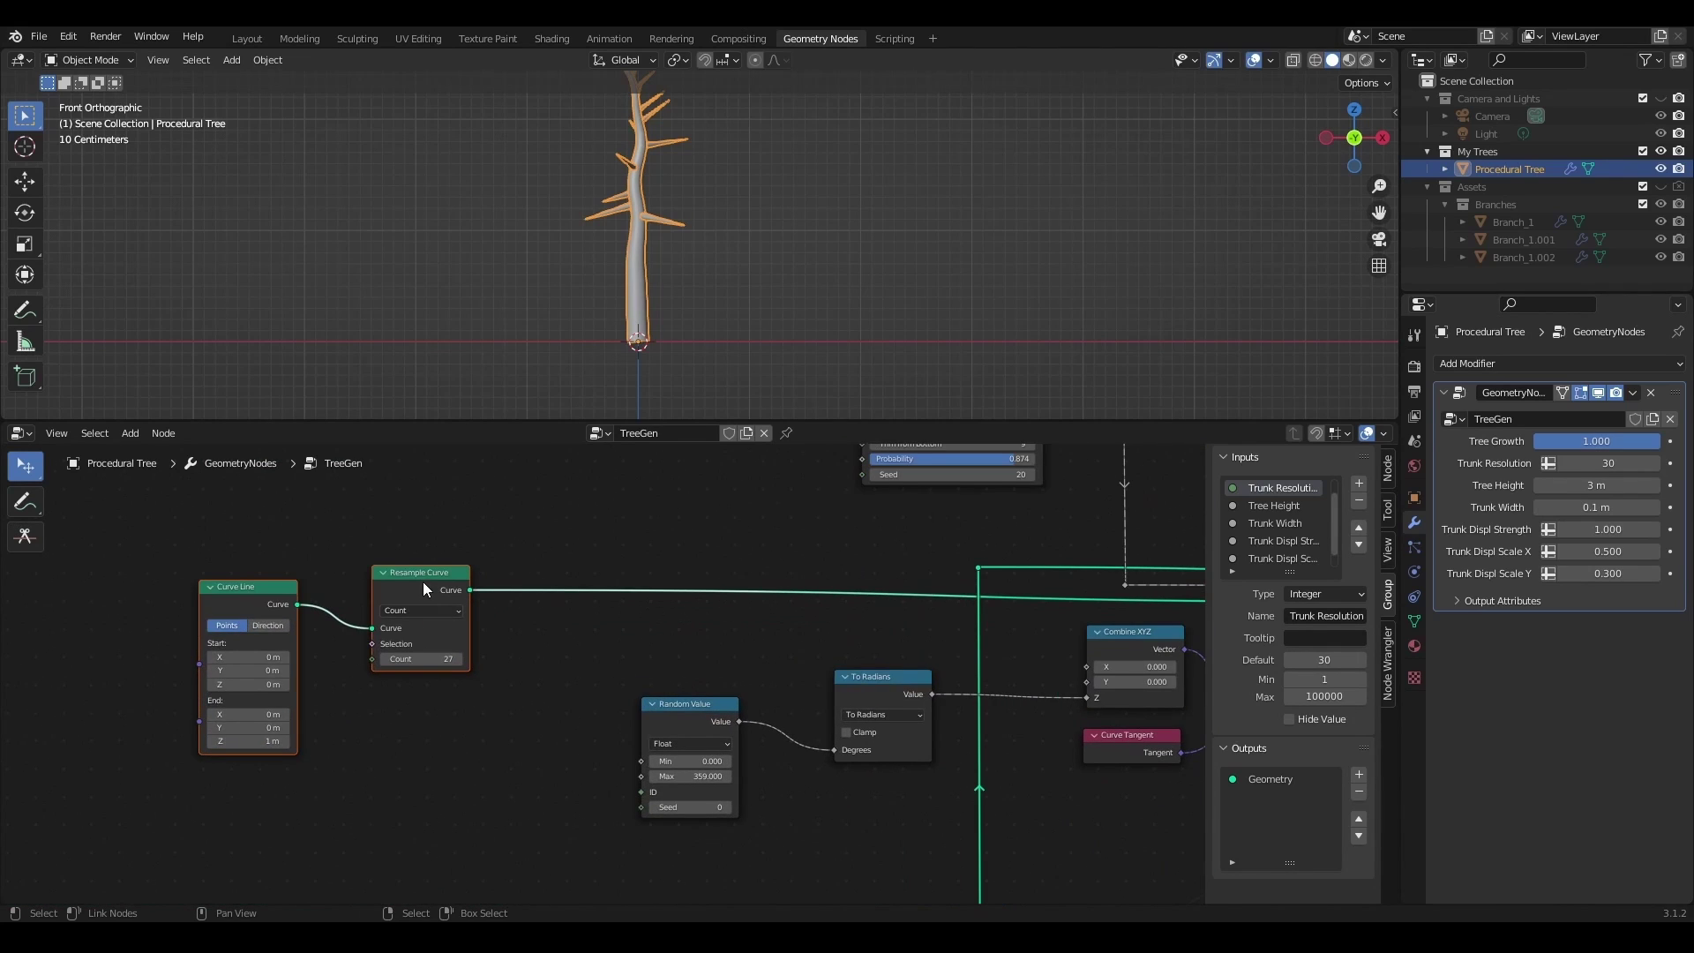
{"action": "left_click", "coordinate": [422, 580]}
{"action": "left_click", "coordinate": [220, 601], "text": "shift"}
{"action": "key", "text": "x"}
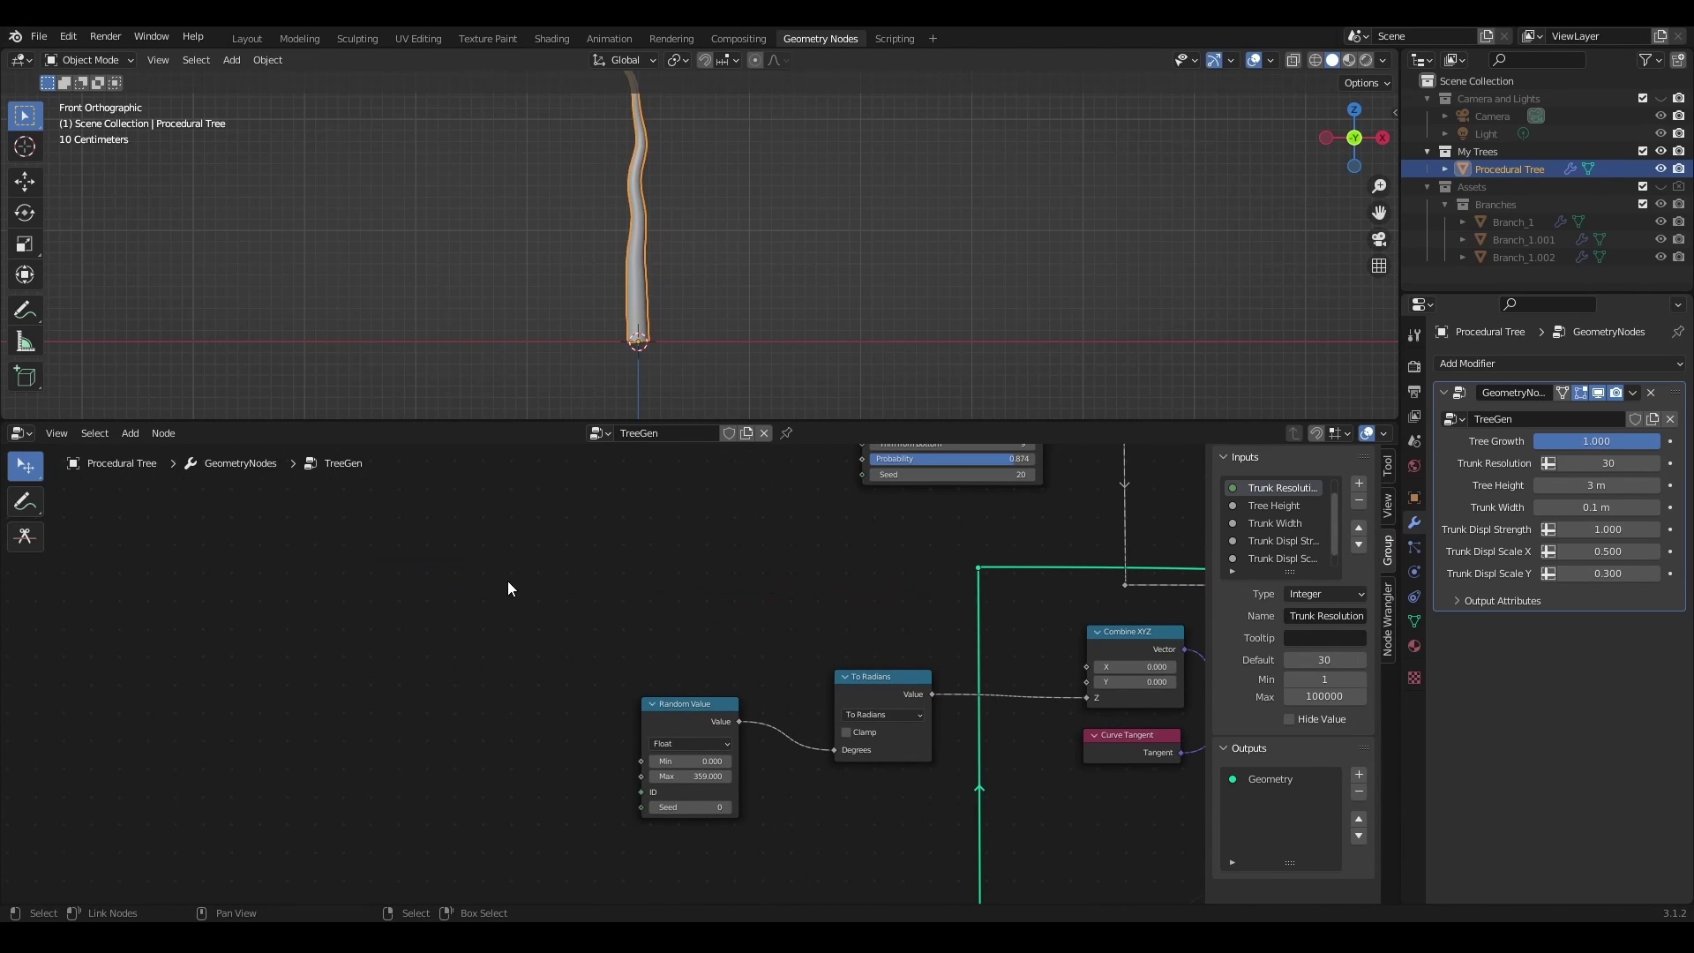
- Bring the Branches collection into TreeGen as a Collection Info node and connect its Geometry to Instance on Points' Instance
{"action": "middle_click_drag", "start_coordinate": [635, 256], "coordinate": [705, 310], "text": "shift"}
{"action": "left_click_drag", "start_coordinate": [1502, 209], "coordinate": [315, 575]}
{"action": "scroll", "coordinate": [280, 614], "scroll_direction": "up", "scroll_amount": 2}
{"action": "scroll", "coordinate": [393, 591], "scroll_direction": "down", "scroll_amount": 3}
{"action": "middle_click_drag", "start_coordinate": [599, 609], "coordinate": [452, 600]}
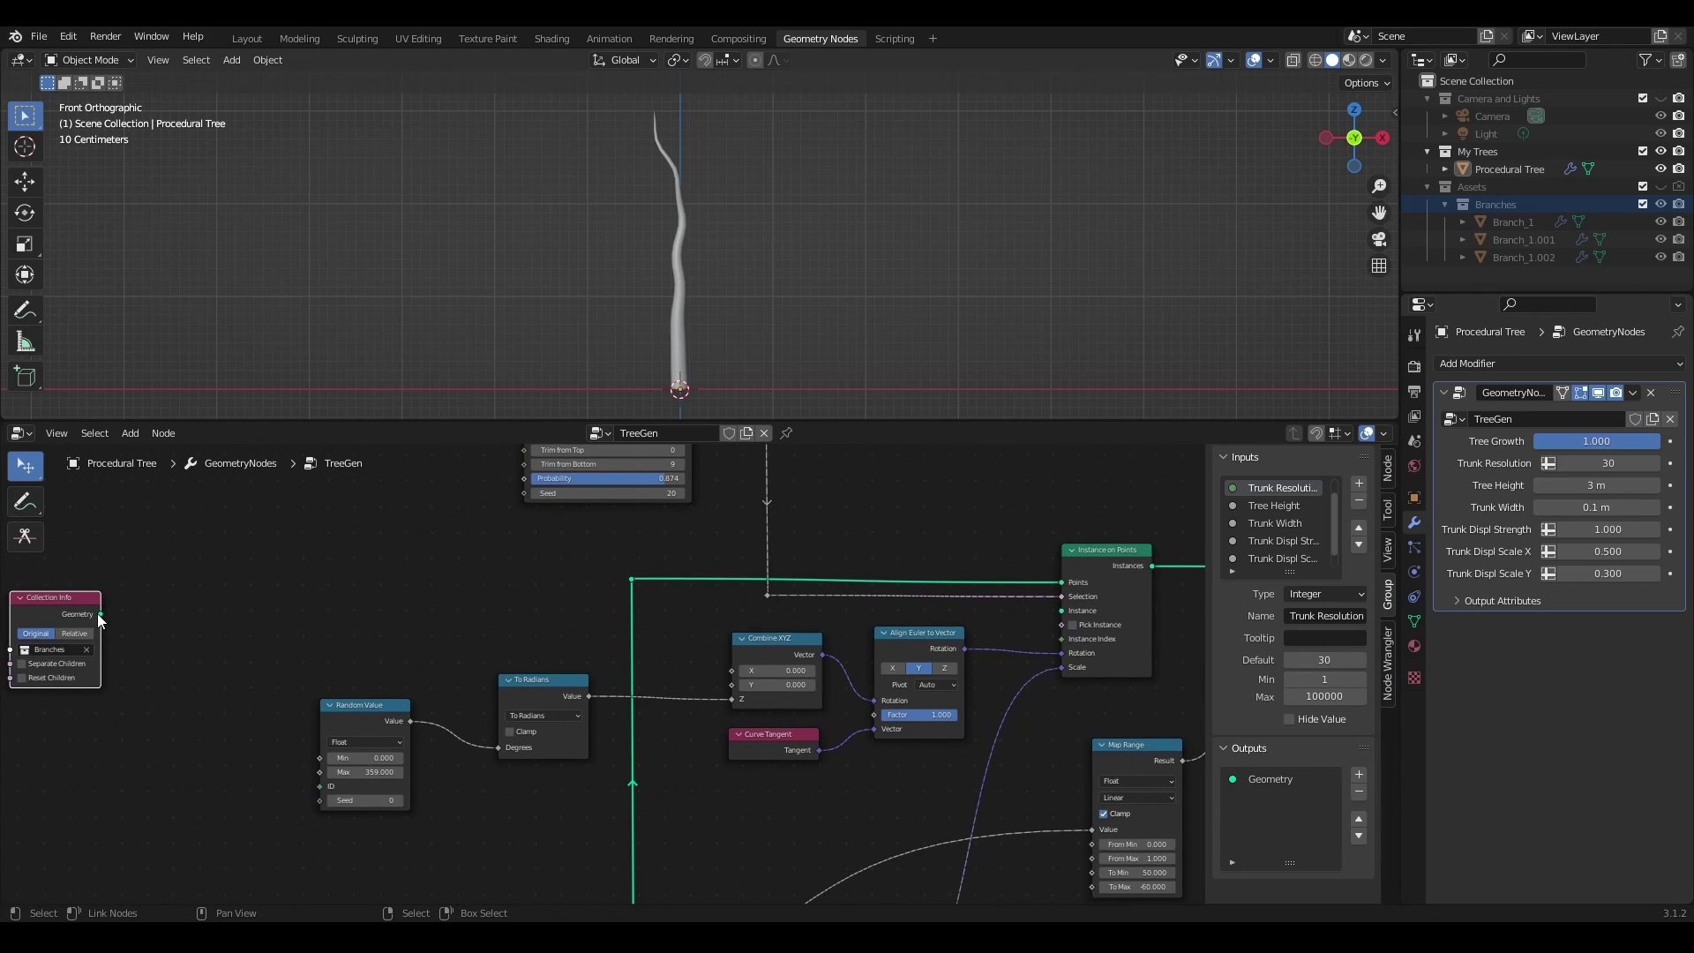
{"action": "left_click_drag", "start_coordinate": [100, 615], "coordinate": [1061, 611]}
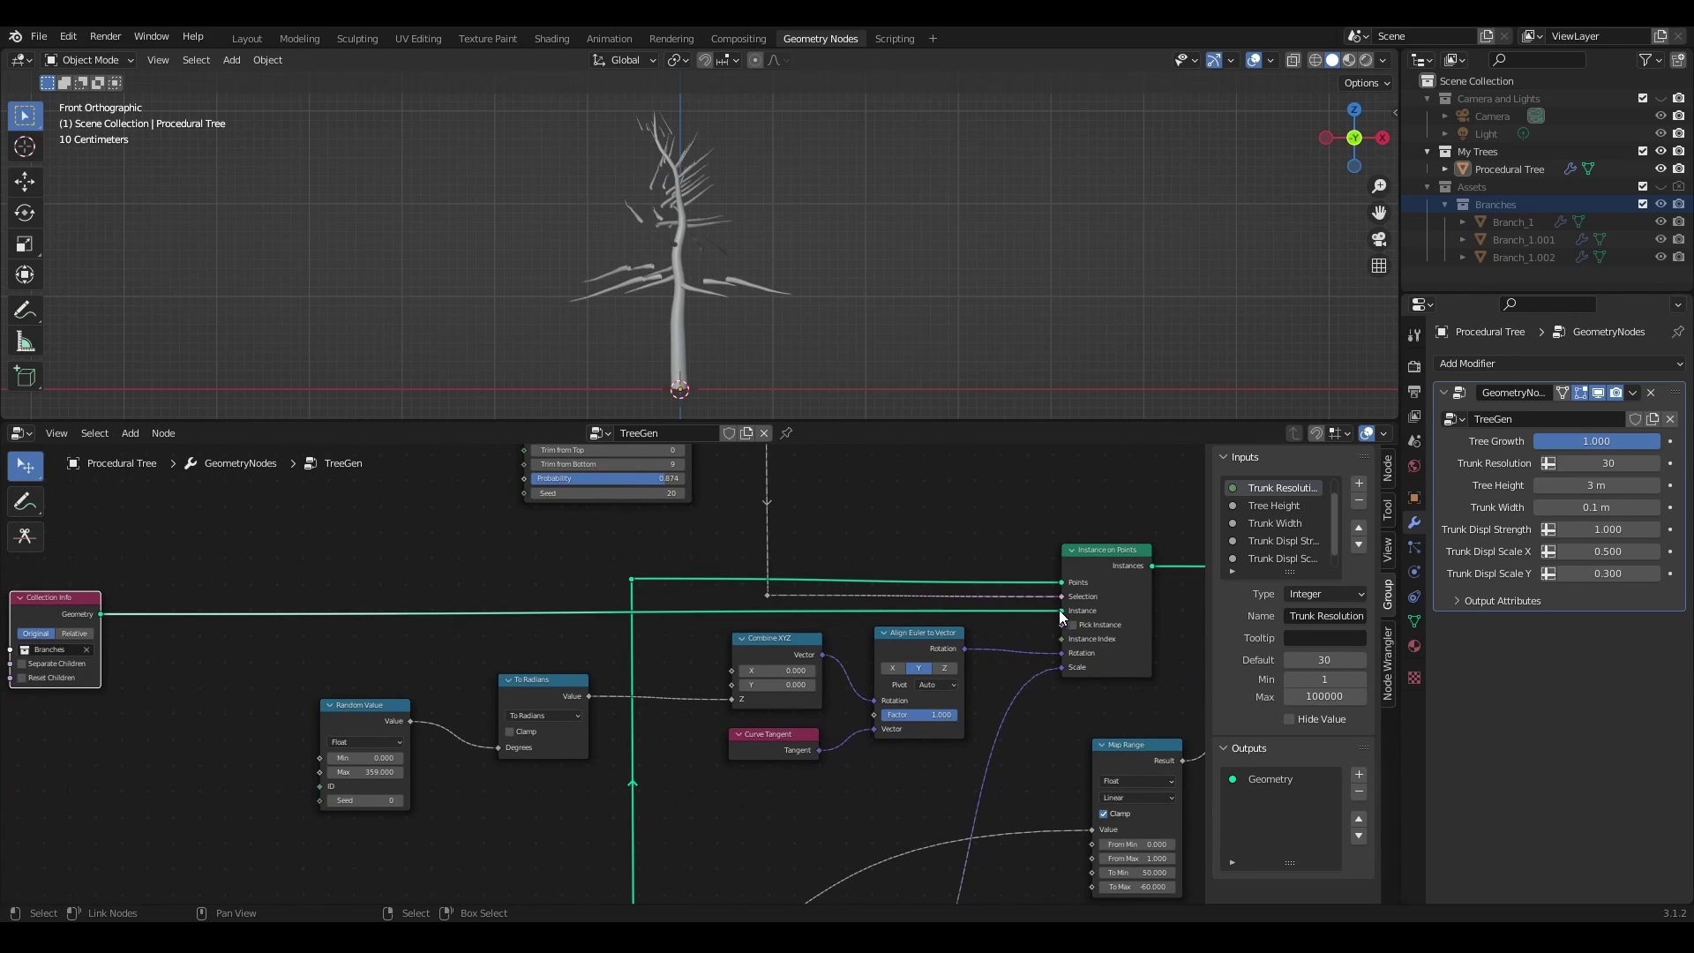
- Enable Separate Children and Reset Children on the Branches Collection Info node
{"action": "middle_click_drag", "start_coordinate": [339, 643], "coordinate": [715, 644]}
{"action": "scroll", "coordinate": [584, 678], "scroll_direction": "up", "scroll_amount": 6}
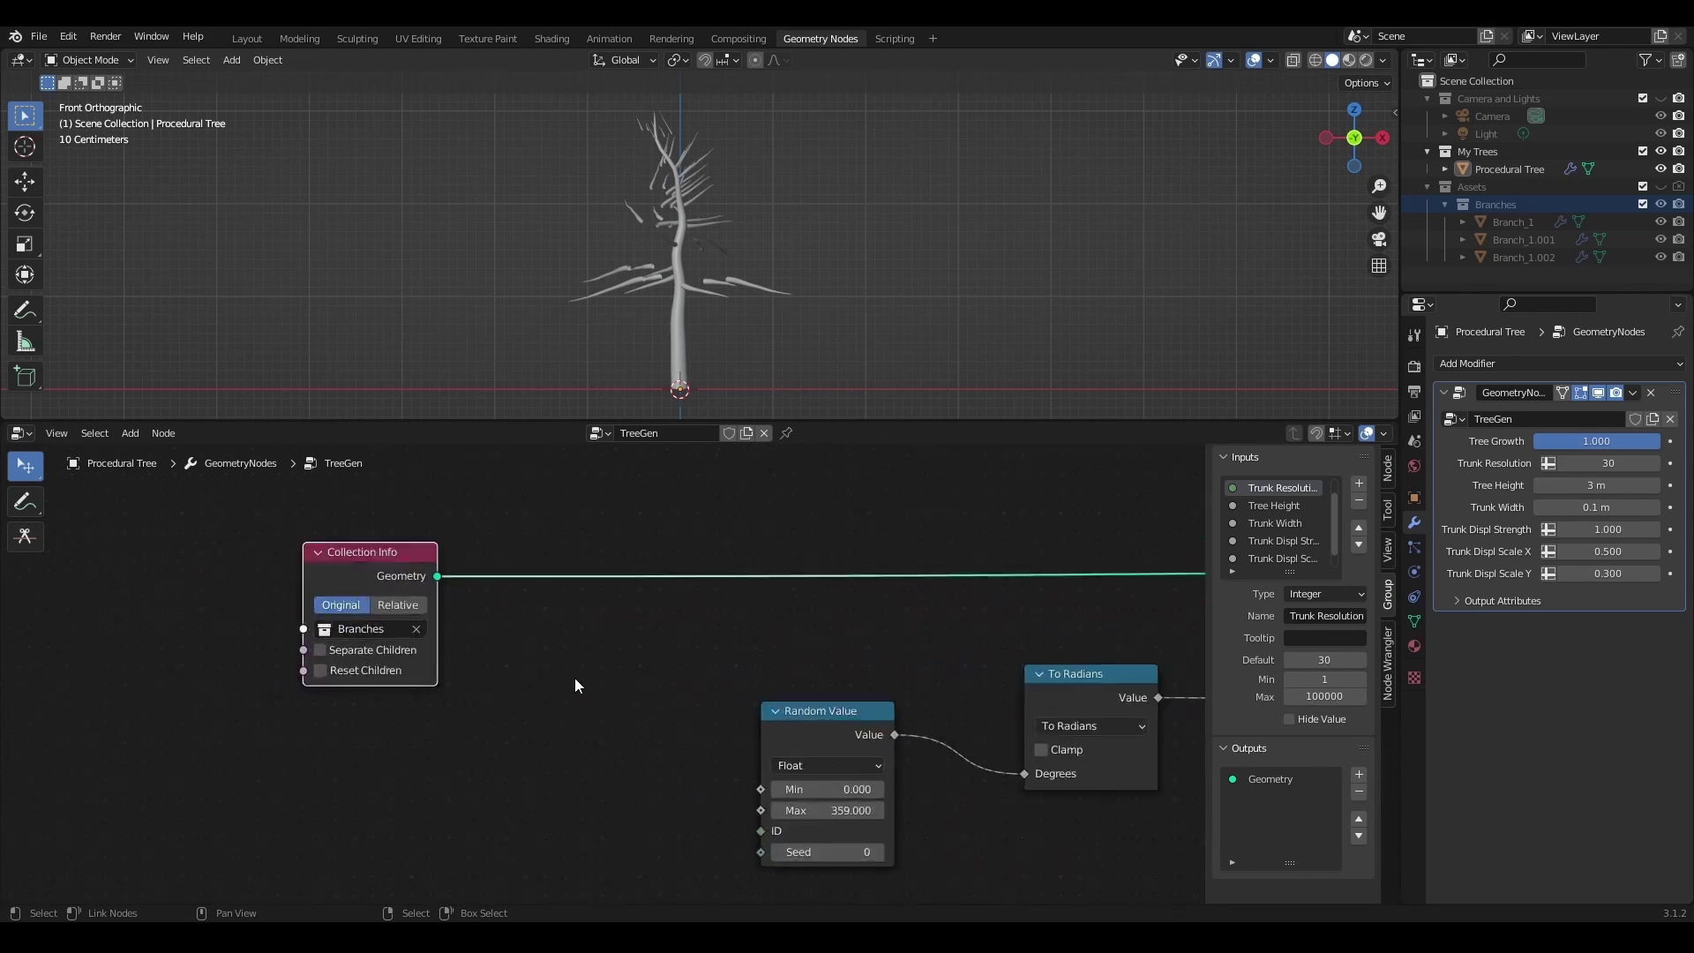
{"action": "middle_click_drag", "start_coordinate": [570, 649], "coordinate": [696, 676]}
{"action": "middle_click_drag", "start_coordinate": [743, 316], "coordinate": [628, 265]}
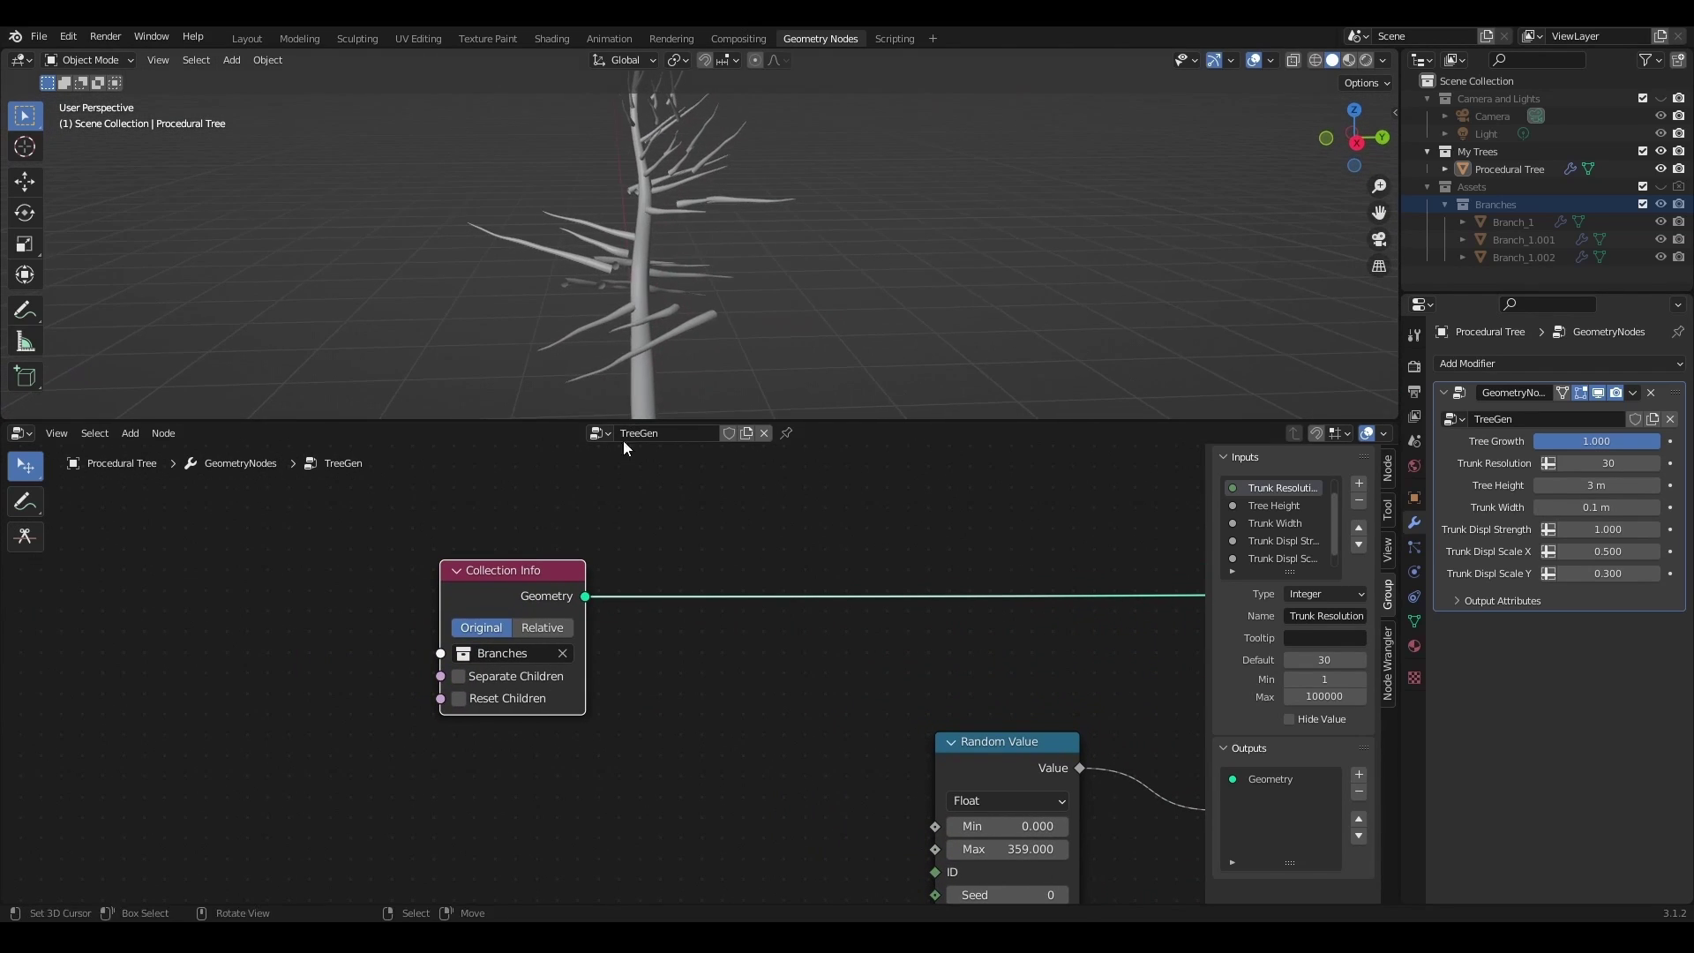
{"action": "left_click", "coordinate": [458, 698]}
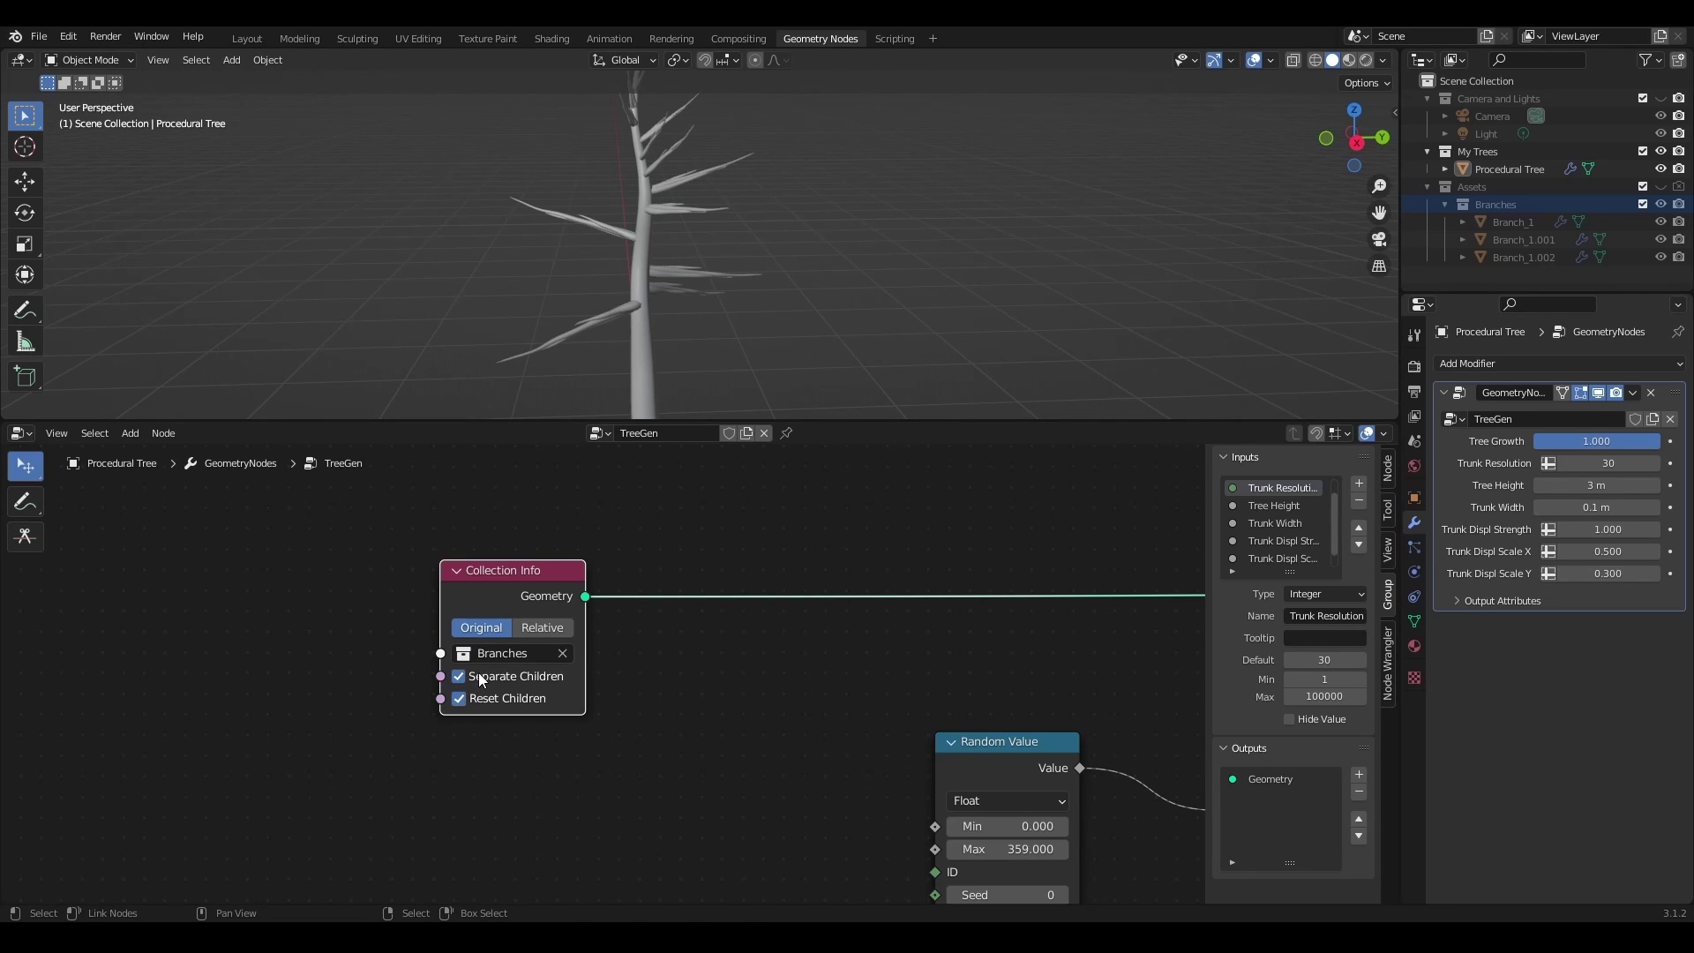
{"action": "middle_click_drag", "start_coordinate": [561, 317], "coordinate": [744, 265]}
{"action": "scroll", "coordinate": [724, 617], "scroll_direction": "down", "scroll_amount": 2}
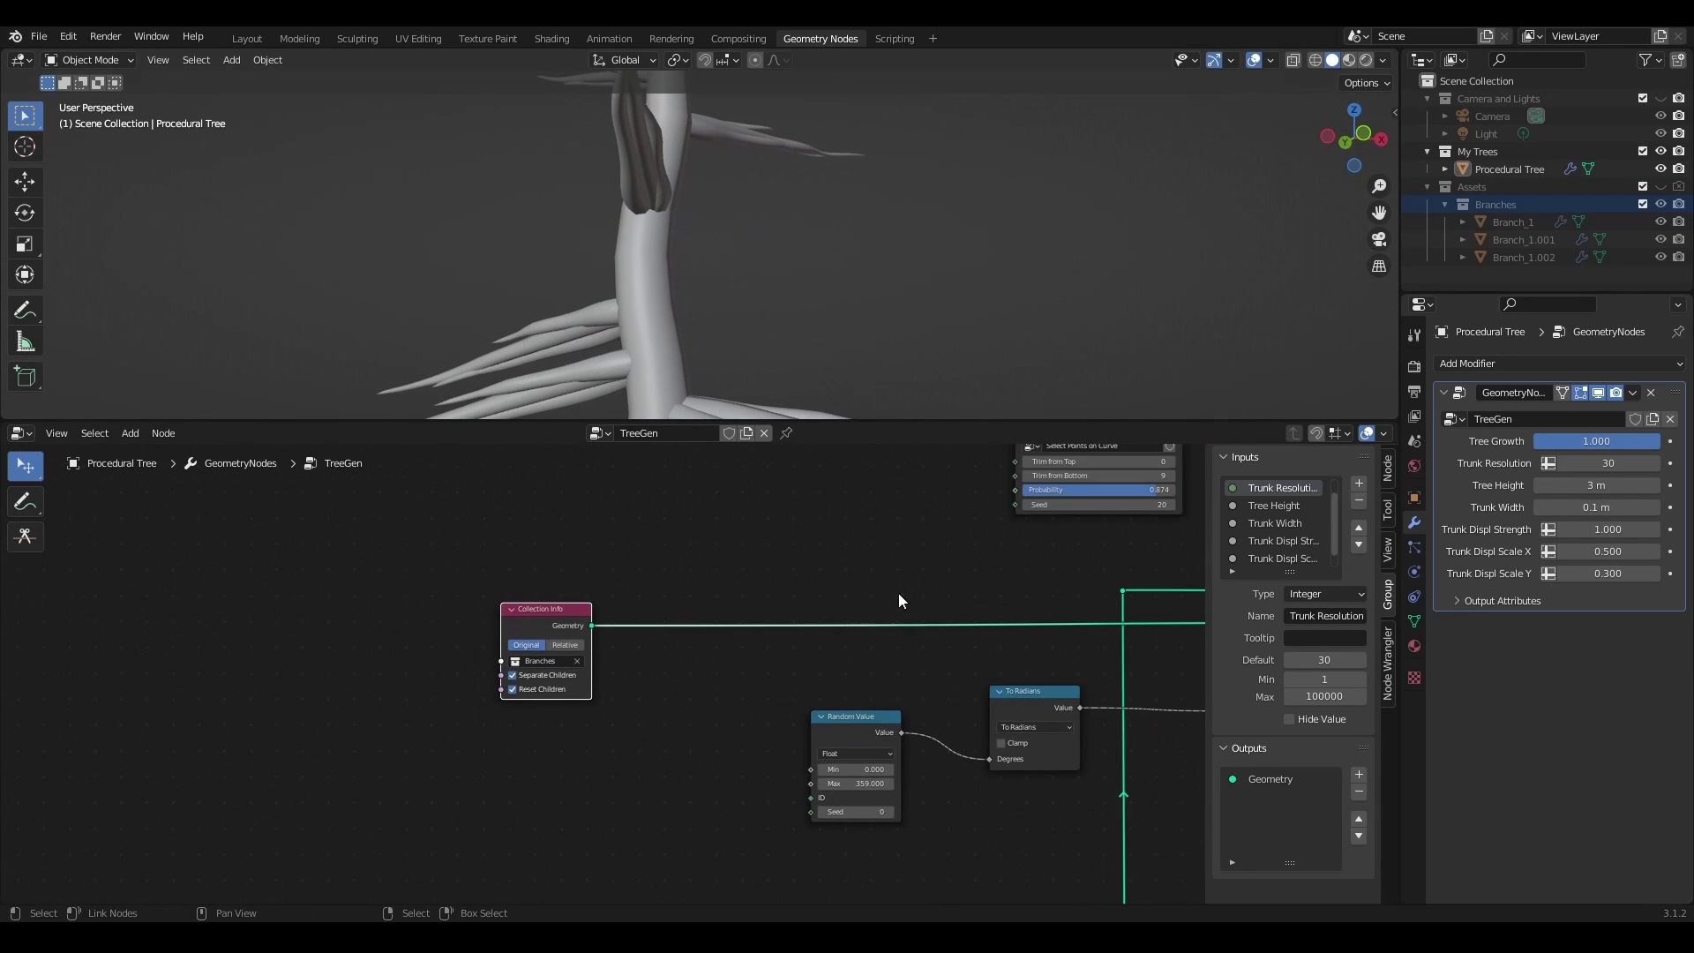
- Enable Pick Instance on the Instance on Points node and check the branches on the tree
{"action": "middle_click_drag", "start_coordinate": [883, 583], "coordinate": [142, 602]}
{"action": "scroll", "coordinate": [604, 657], "scroll_direction": "up", "scroll_amount": 6}
{"action": "middle_click_drag", "start_coordinate": [869, 668], "coordinate": [758, 660]}
{"action": "left_click", "coordinate": [734, 654]}
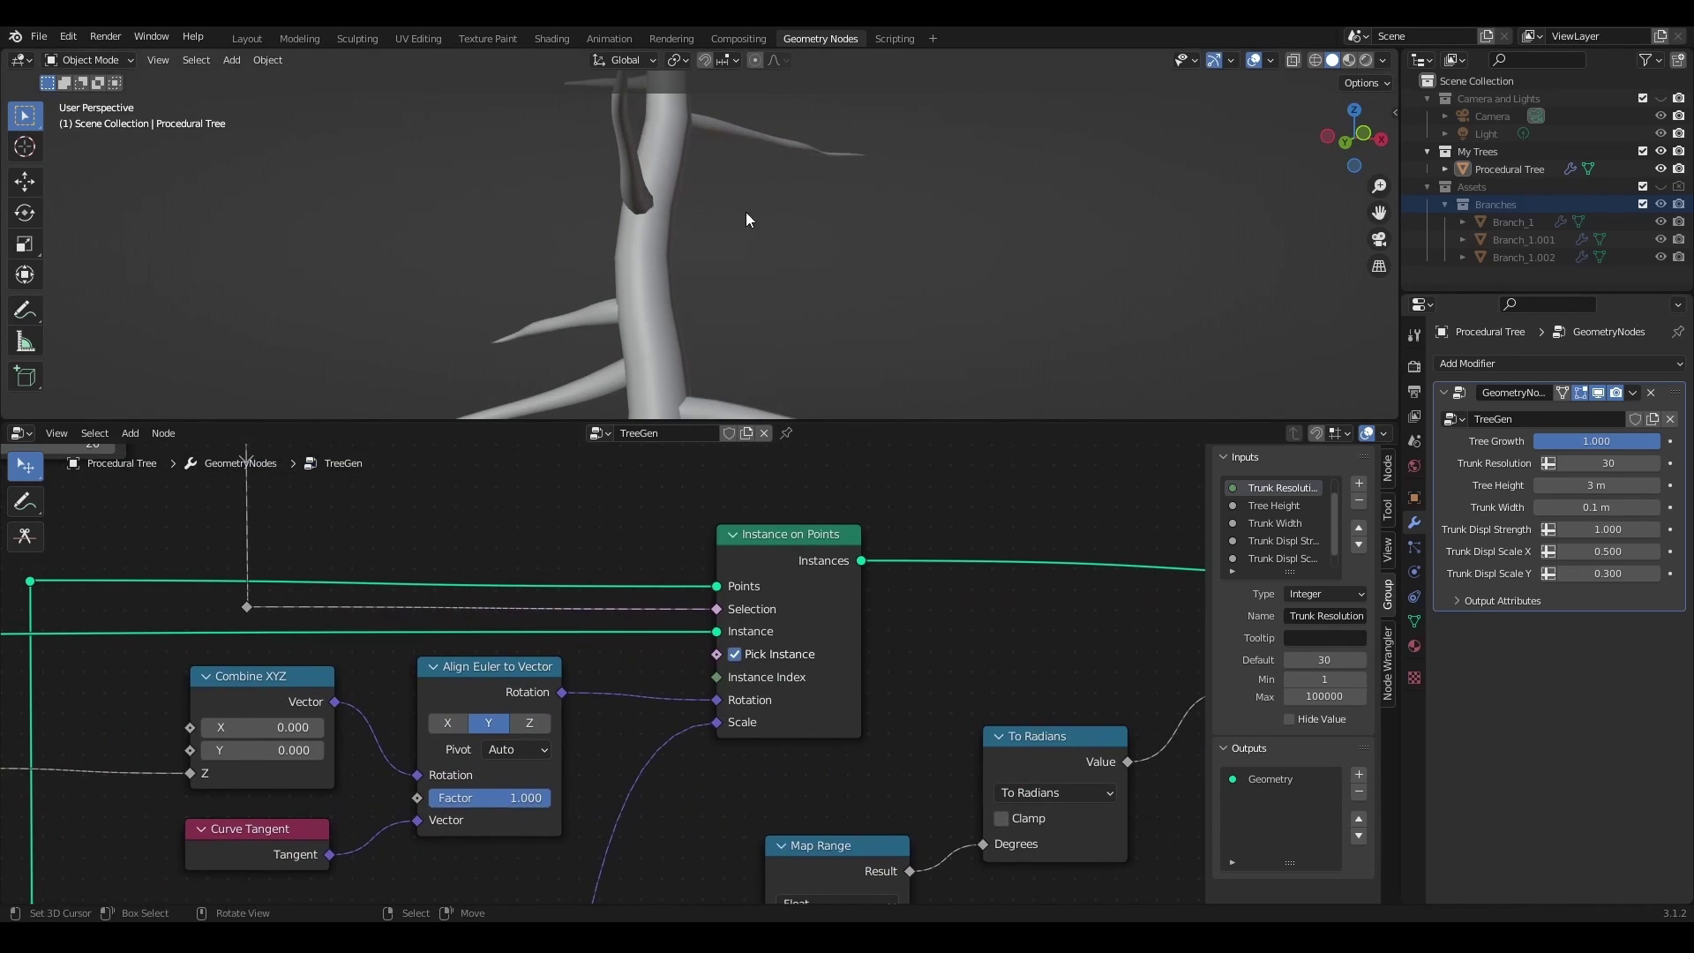
{"action": "scroll", "coordinate": [746, 220], "scroll_direction": "down", "scroll_amount": 4}
{"action": "middle_click_drag", "start_coordinate": [769, 210], "coordinate": [699, 263]}
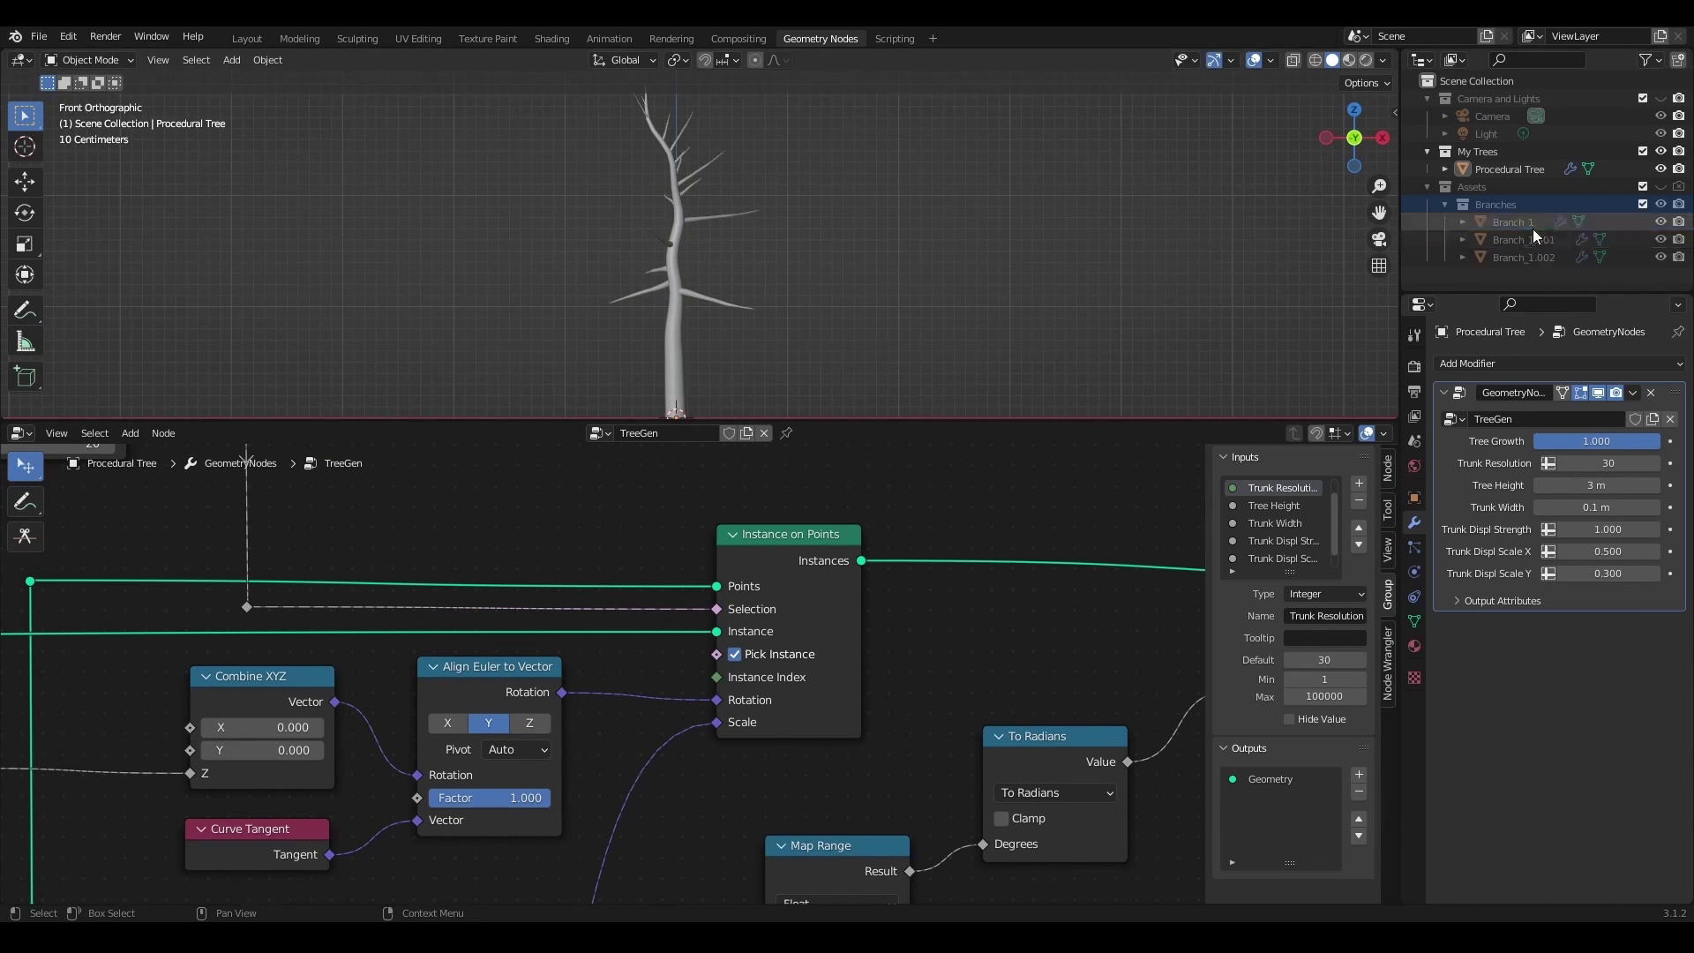
- Set Probability to 0.720 and Seed to 37 on the Select Points on Curve group
{"action": "scroll", "coordinate": [618, 661], "scroll_direction": "down", "scroll_amount": 1}
{"action": "middle_click_drag", "start_coordinate": [539, 555], "coordinate": [865, 712]}
{"action": "left_click_drag", "start_coordinate": [495, 626], "coordinate": [492, 628]}
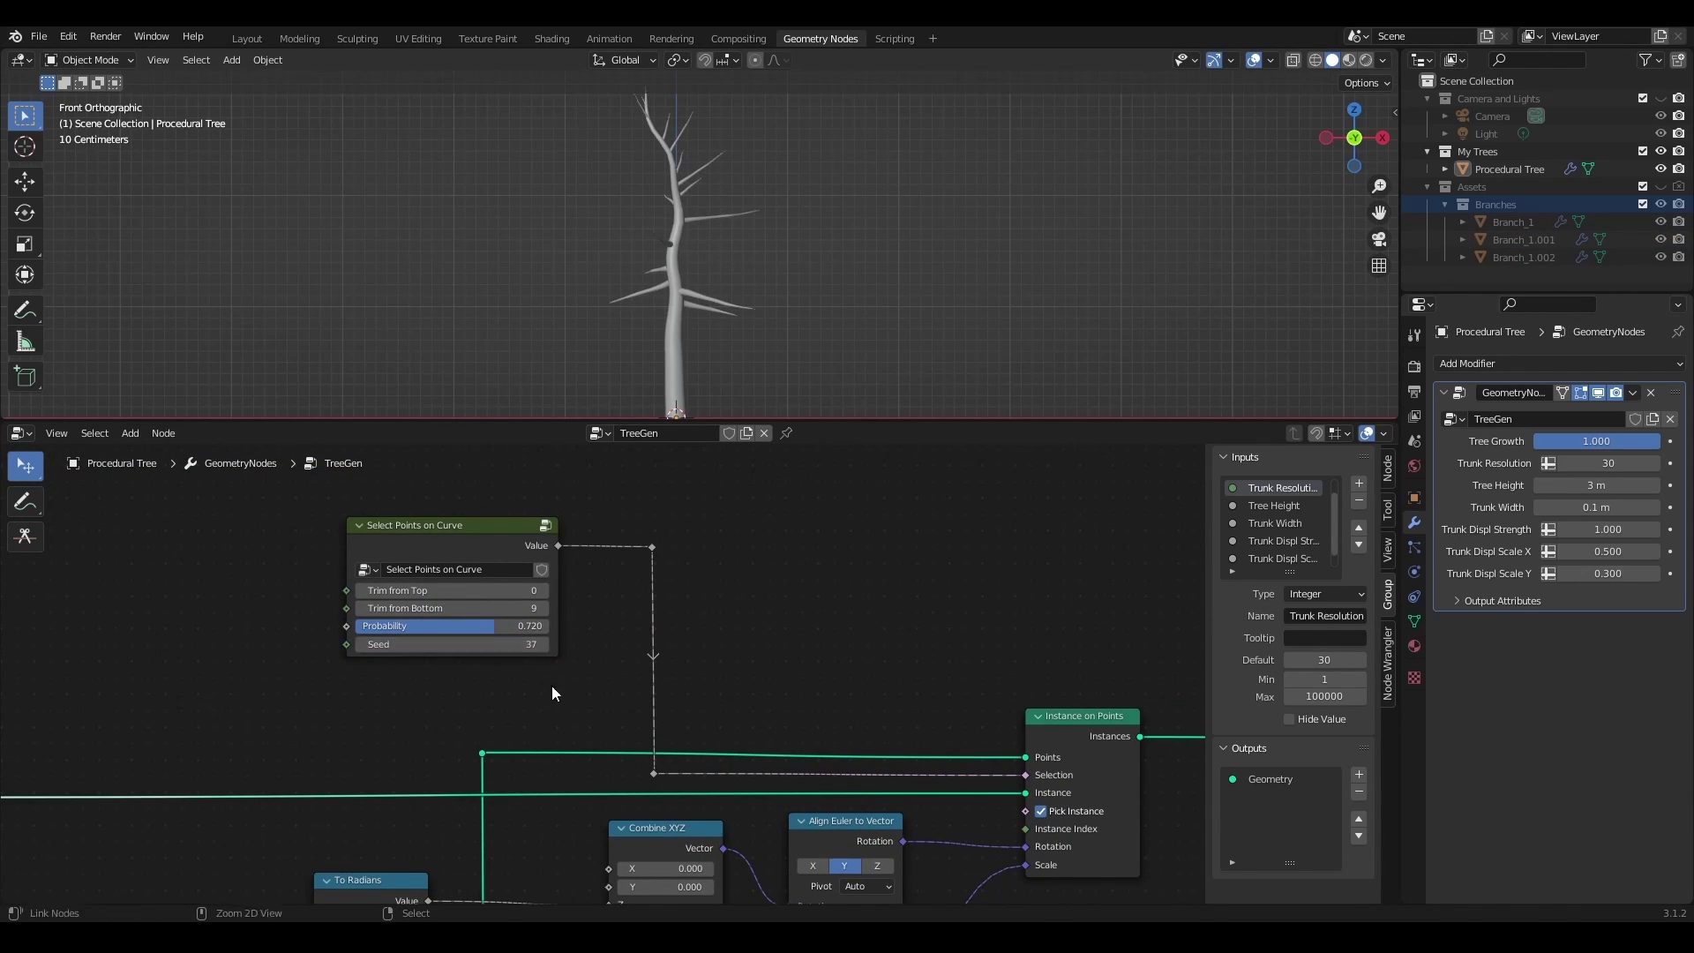
{"action": "middle_click_drag", "start_coordinate": [745, 238], "coordinate": [842, 193]}
- Set Branch_1's Length to 2.04 m and Min Displacement Strength to -0.990, and reselect Procedural Tree
{"action": "left_click", "coordinate": [1524, 221]}
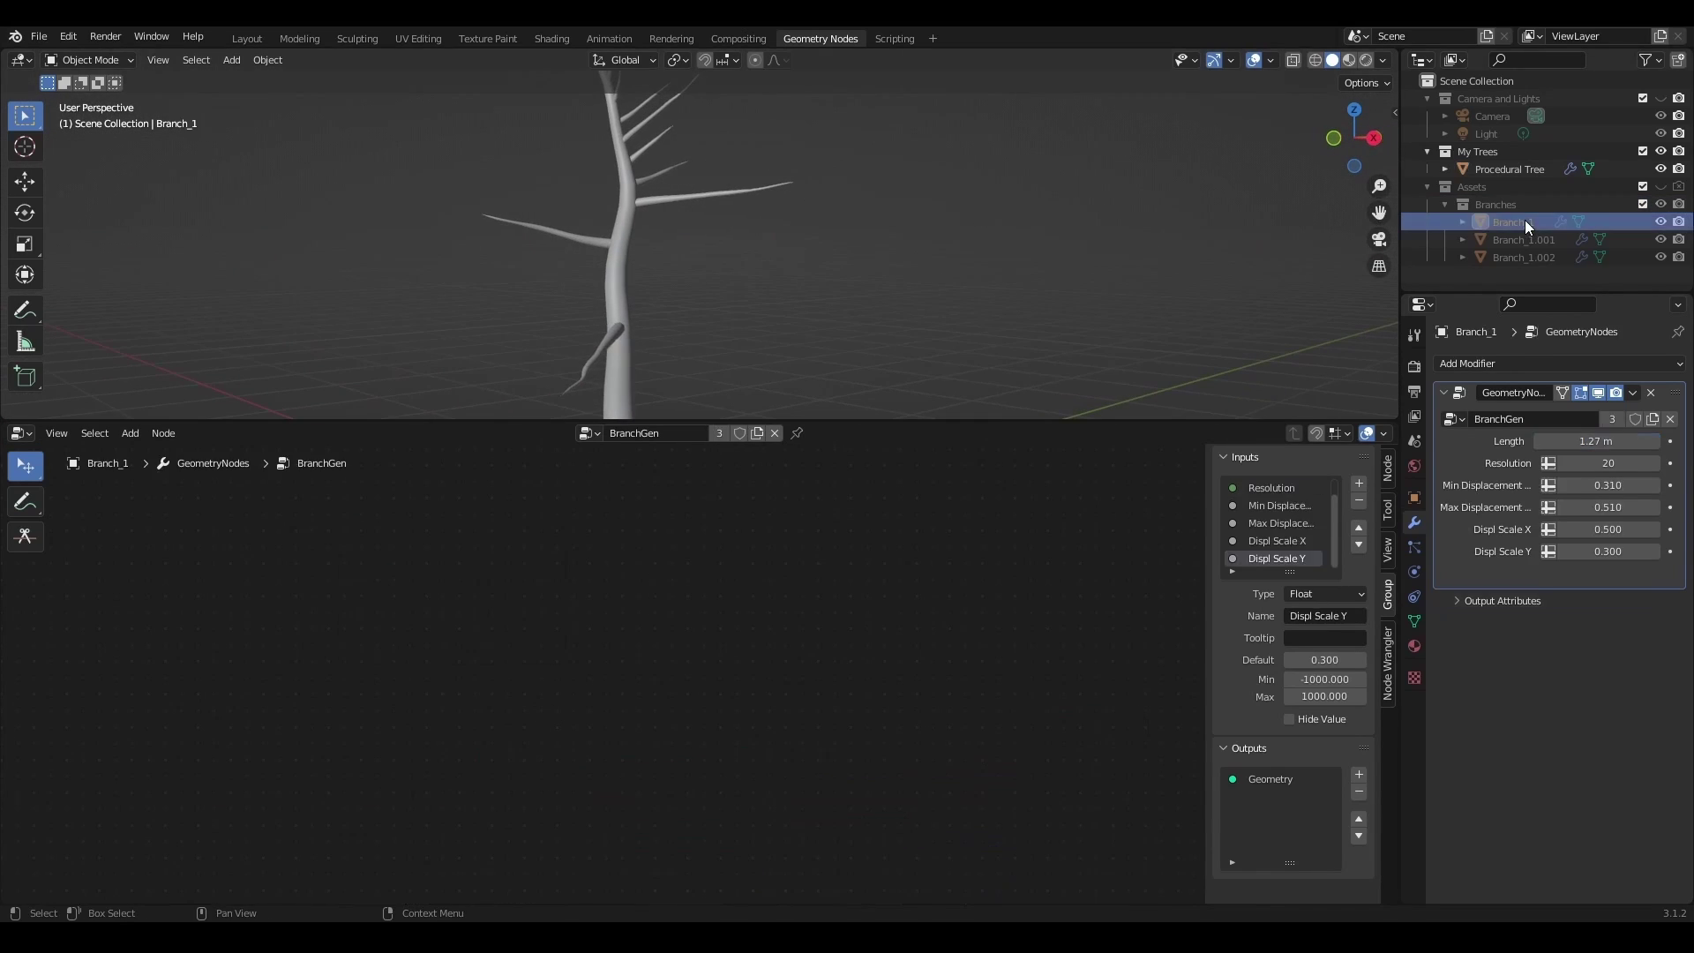
{"action": "left_click_drag", "start_coordinate": [1639, 442], "coordinate": [1570, 485]}
{"action": "middle_click_drag", "start_coordinate": [926, 256], "coordinate": [761, 220]}
{"action": "scroll", "coordinate": [760, 221], "scroll_direction": "up", "scroll_amount": 4}
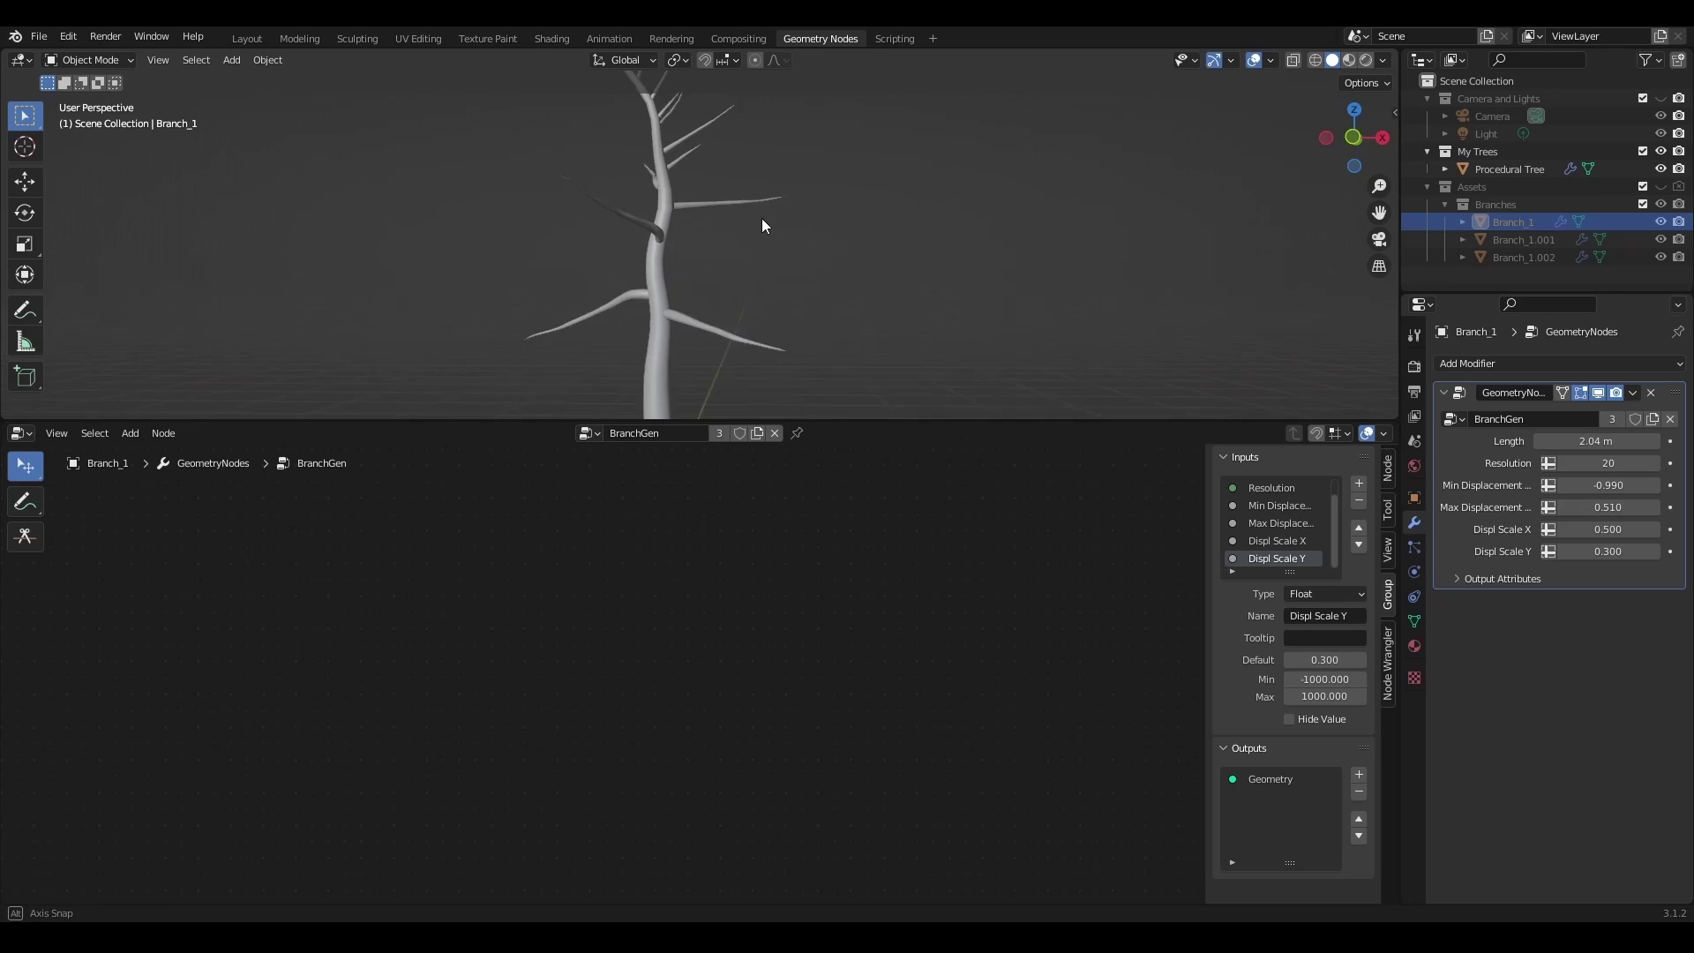
{"action": "left_click", "coordinate": [839, 319]}
{"action": "scroll", "coordinate": [645, 615], "scroll_direction": "up", "scroll_amount": 1}
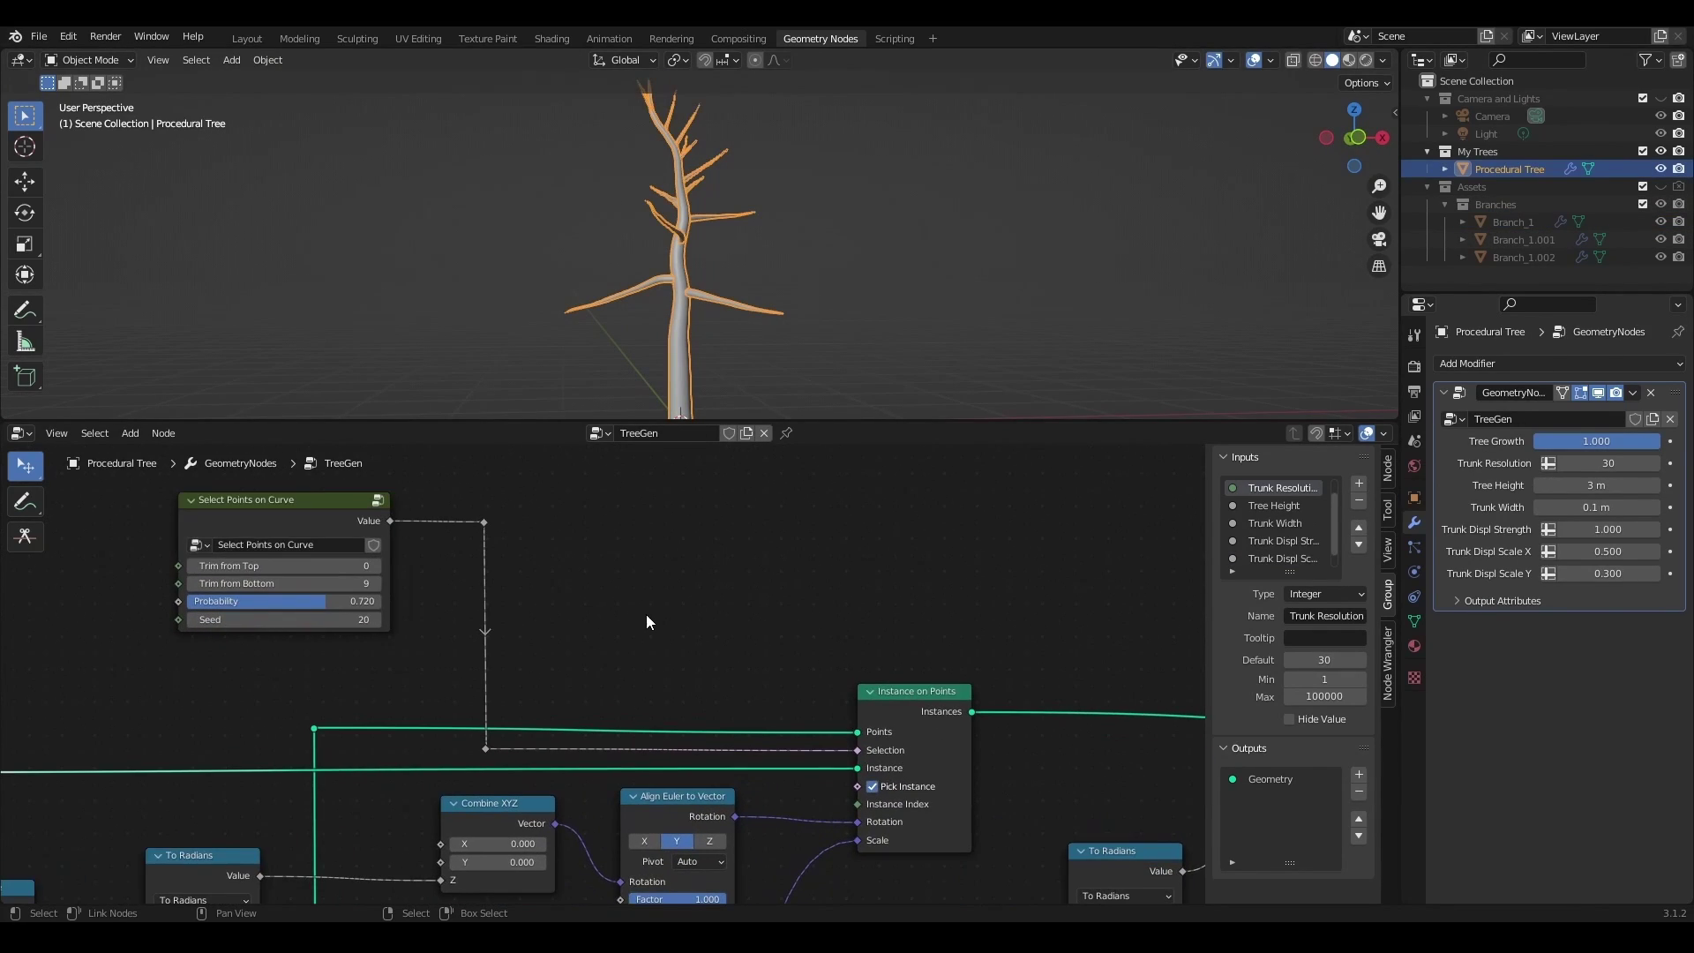
{"action": "scroll", "coordinate": [705, 630], "scroll_direction": "up", "scroll_amount": 1}
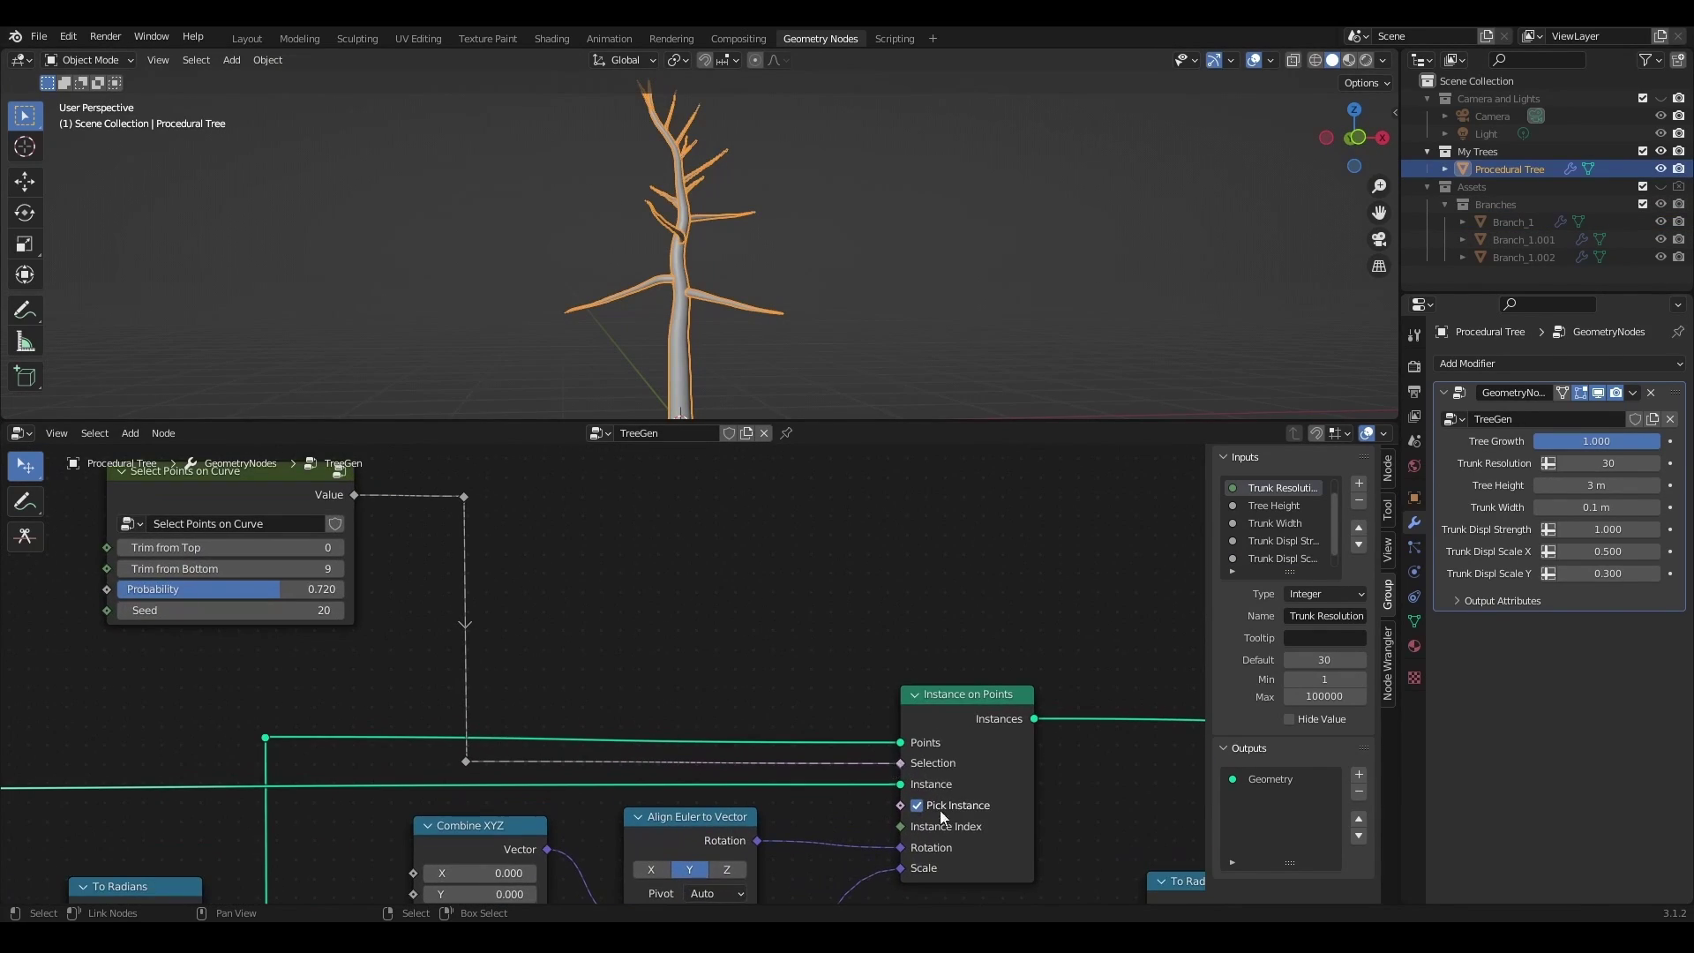
- Add an Integer node and connect it to the Instance Index of Instance on Points
{"action": "left_click_drag", "start_coordinate": [901, 825], "coordinate": [870, 817]}
{"action": "key", "text": "shift+a"}
{"action": "left_click", "coordinate": [684, 550]}
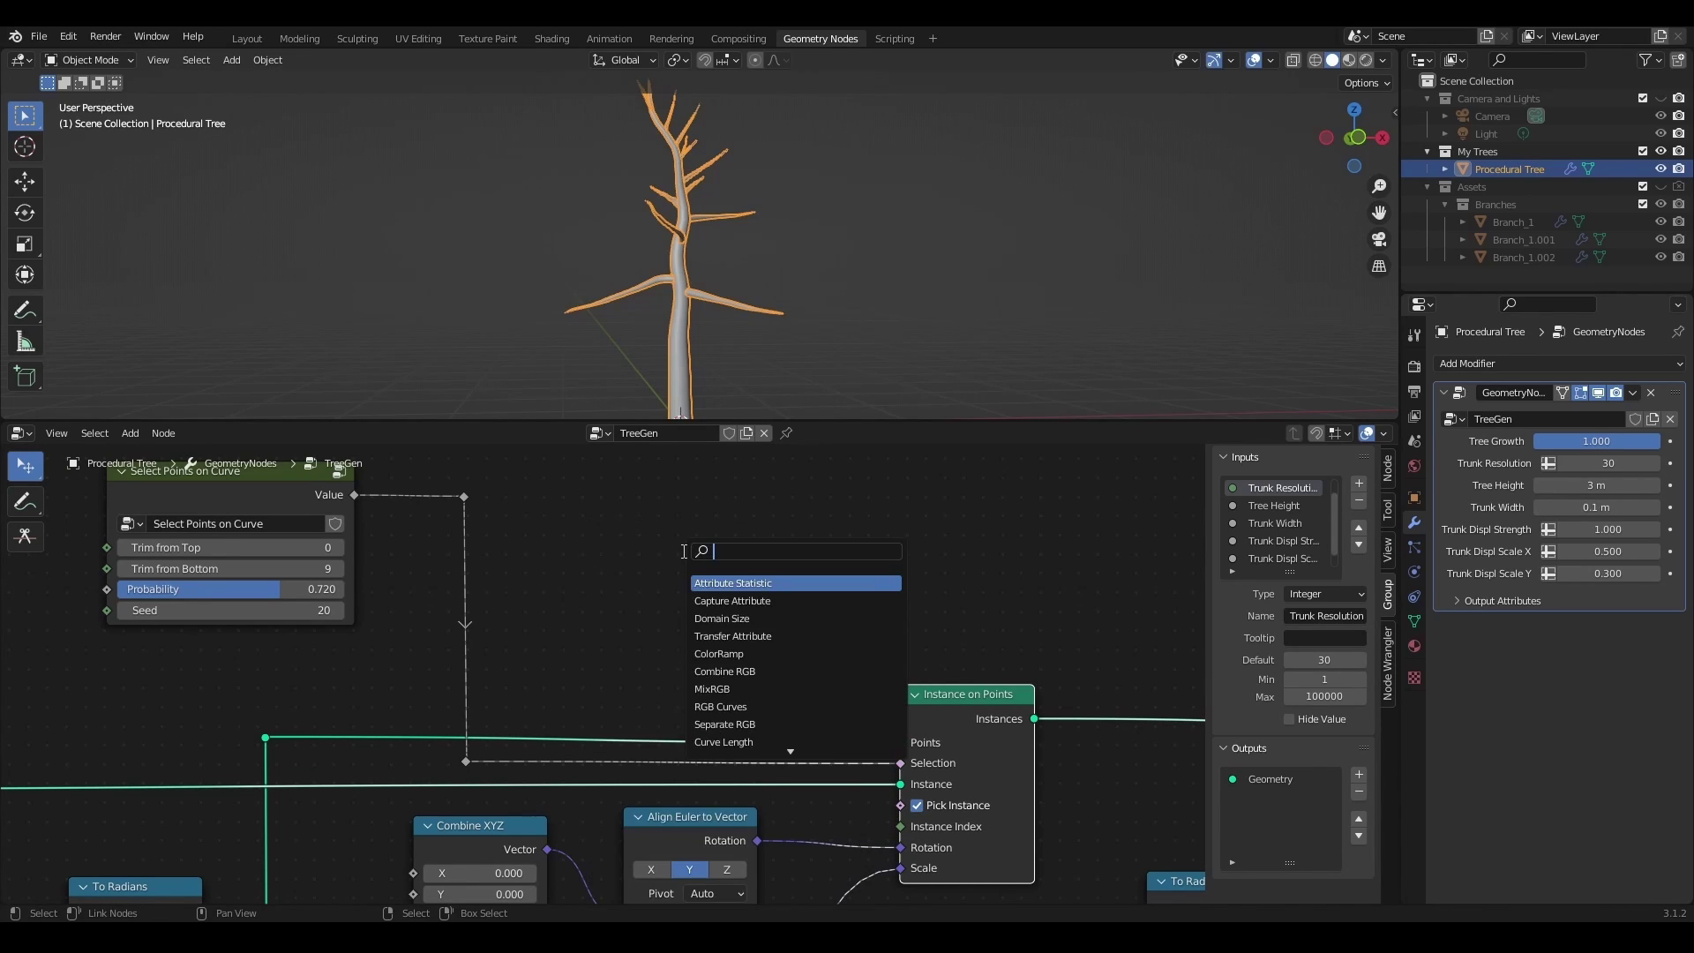
{"action": "type", "text": "inte"}
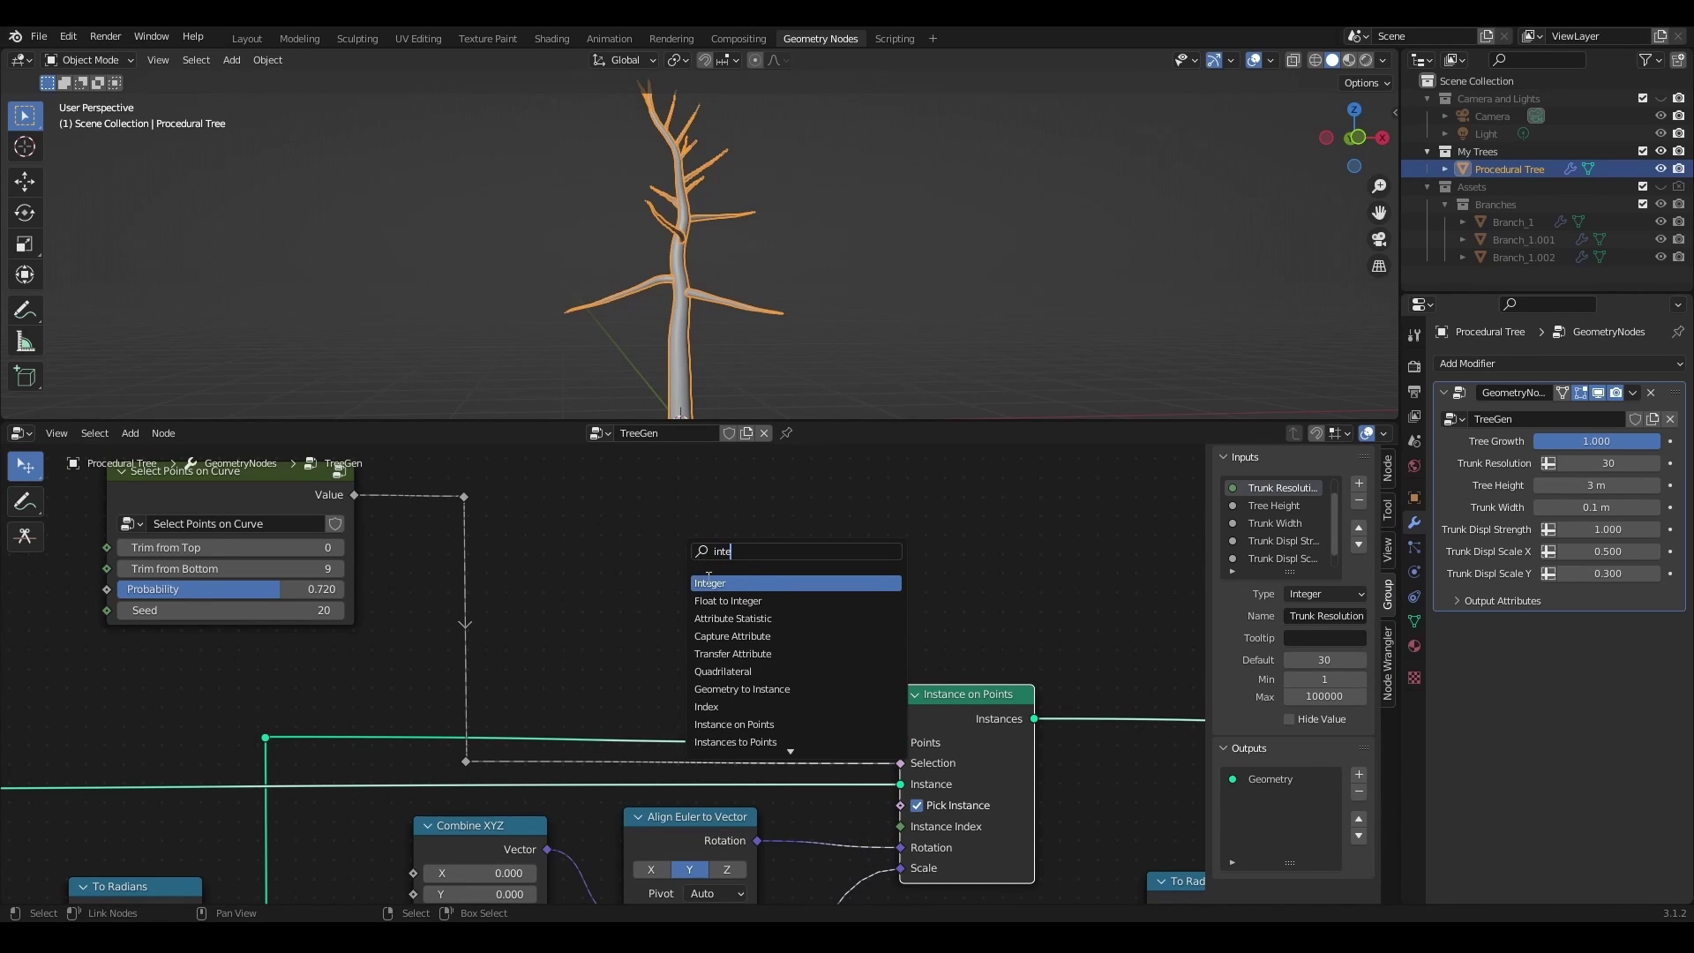
{"action": "key", "text": "Return"}
{"action": "left_click_drag", "start_coordinate": [776, 560], "coordinate": [901, 826]}
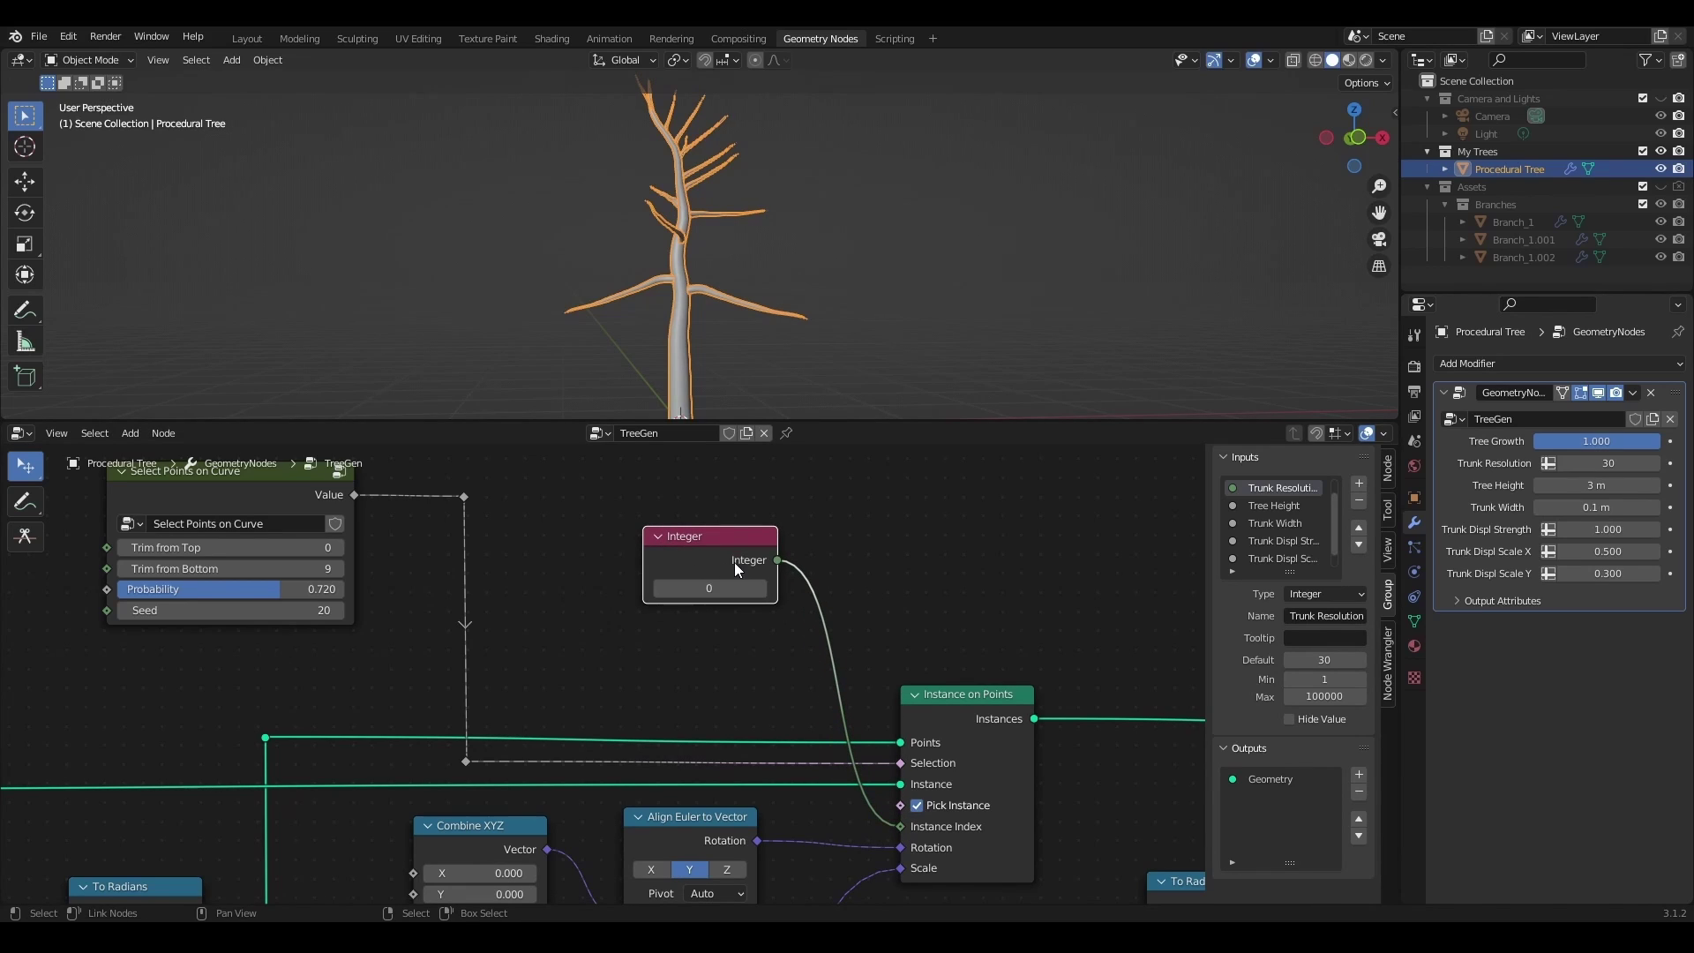
- Try different Integer values as the Instance Index and delete the Integer node
{"action": "left_click", "coordinate": [762, 589]}
{"action": "left_click", "coordinate": [762, 589]}
{"action": "left_click", "coordinate": [763, 589]}
{"action": "left_click", "coordinate": [762, 589]}
{"action": "left_click", "coordinate": [762, 589]}
{"action": "left_click", "coordinate": [762, 590]}
{"action": "left_click", "coordinate": [762, 589]}
{"action": "left_click", "coordinate": [762, 589]}
{"action": "left_click", "coordinate": [763, 589]}
{"action": "key", "text": "x"}
- Add a Random Value node of type Integer with Max 0 and connect its Value to Instance on Points' Instance Index
{"action": "key", "text": "shift+a"}
{"action": "type", "text": "rand"}
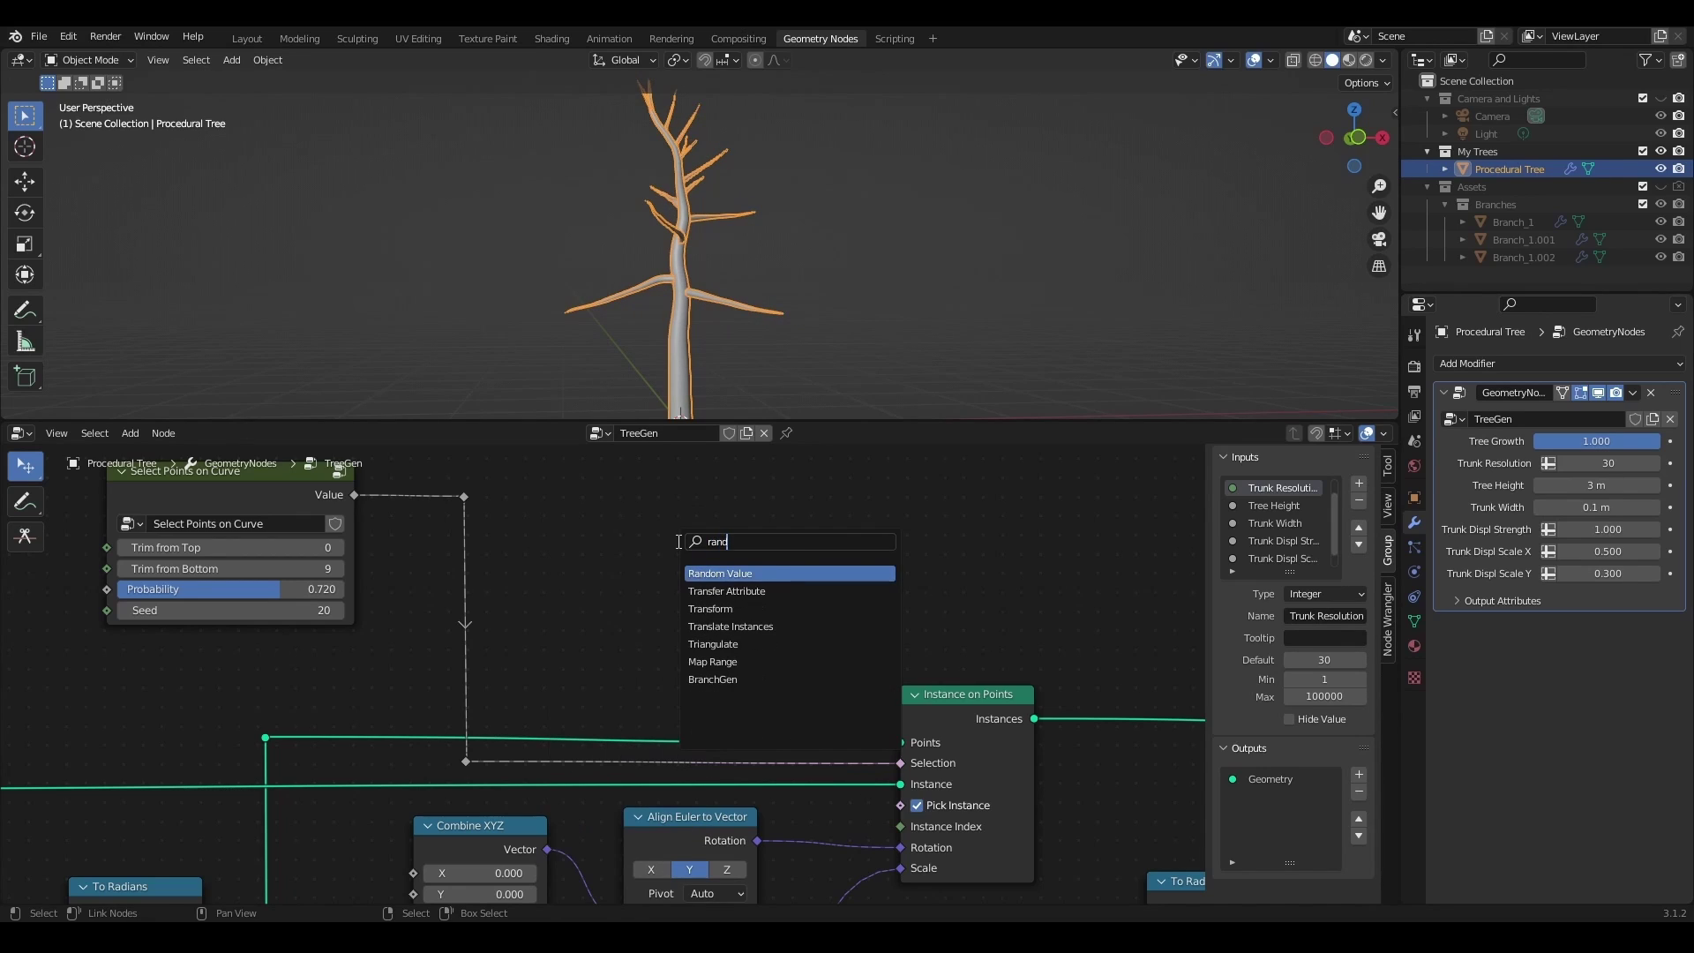
{"action": "key", "text": "Return"}
{"action": "left_click", "coordinate": [690, 542]}
{"action": "left_click", "coordinate": [713, 575]}
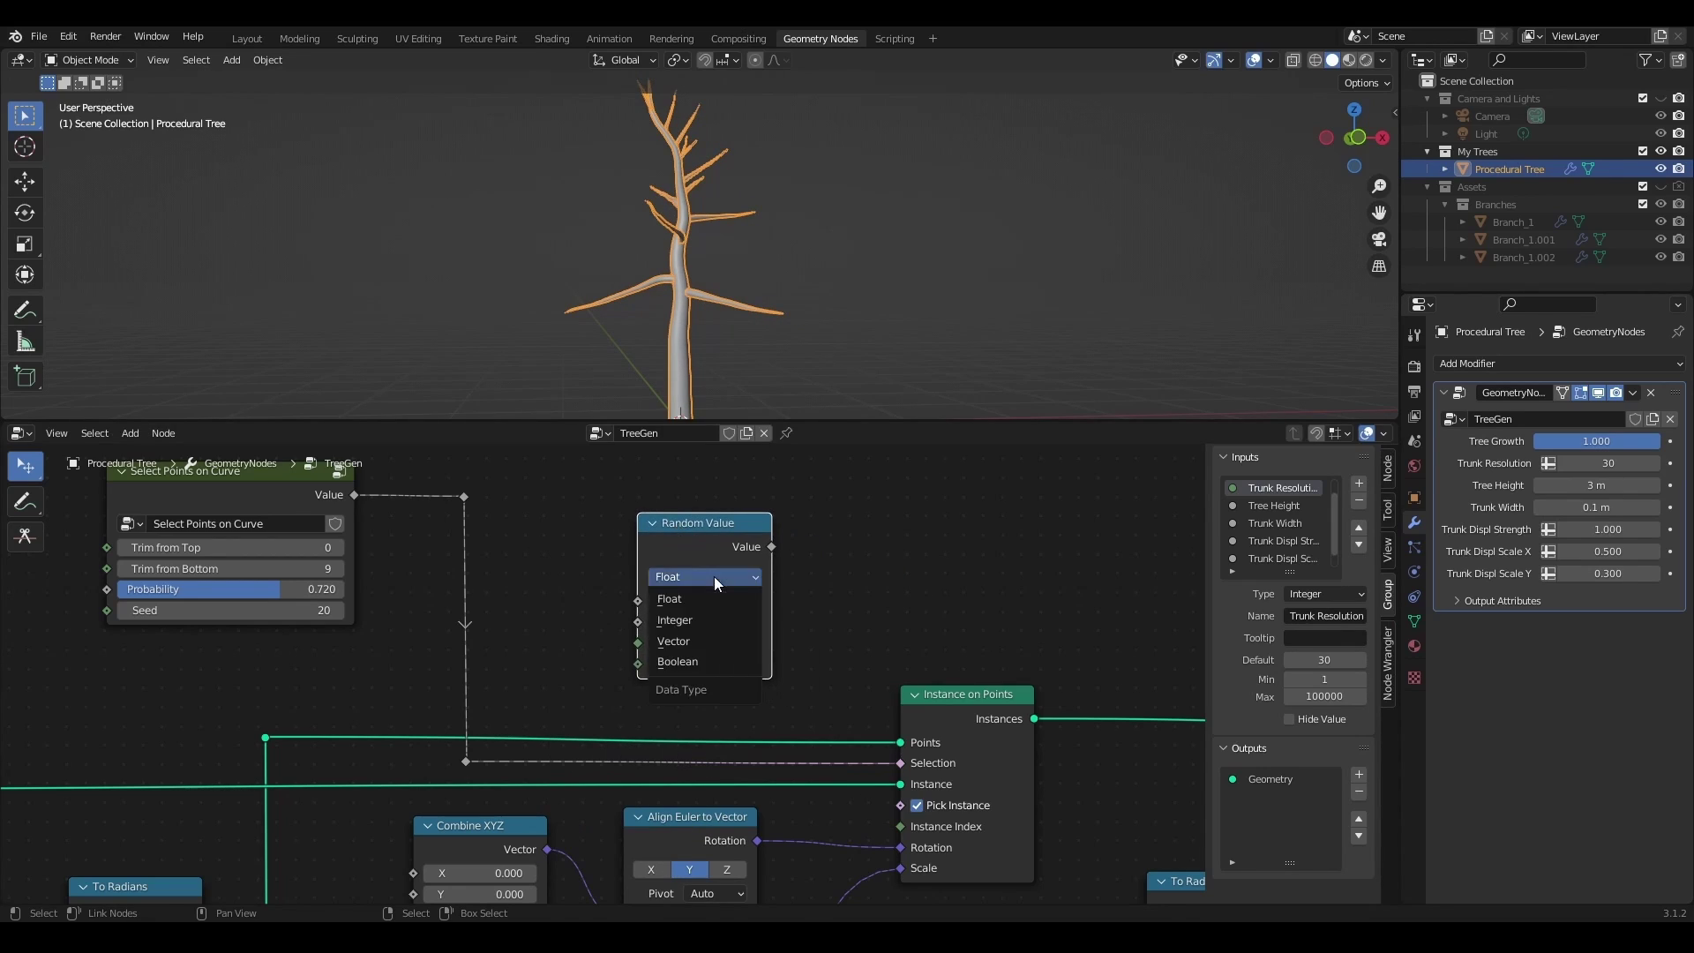
{"action": "left_click", "coordinate": [706, 620]}
{"action": "left_click_drag", "start_coordinate": [771, 547], "coordinate": [851, 703]}
{"action": "left_click_drag", "start_coordinate": [899, 823], "coordinate": [900, 826]}
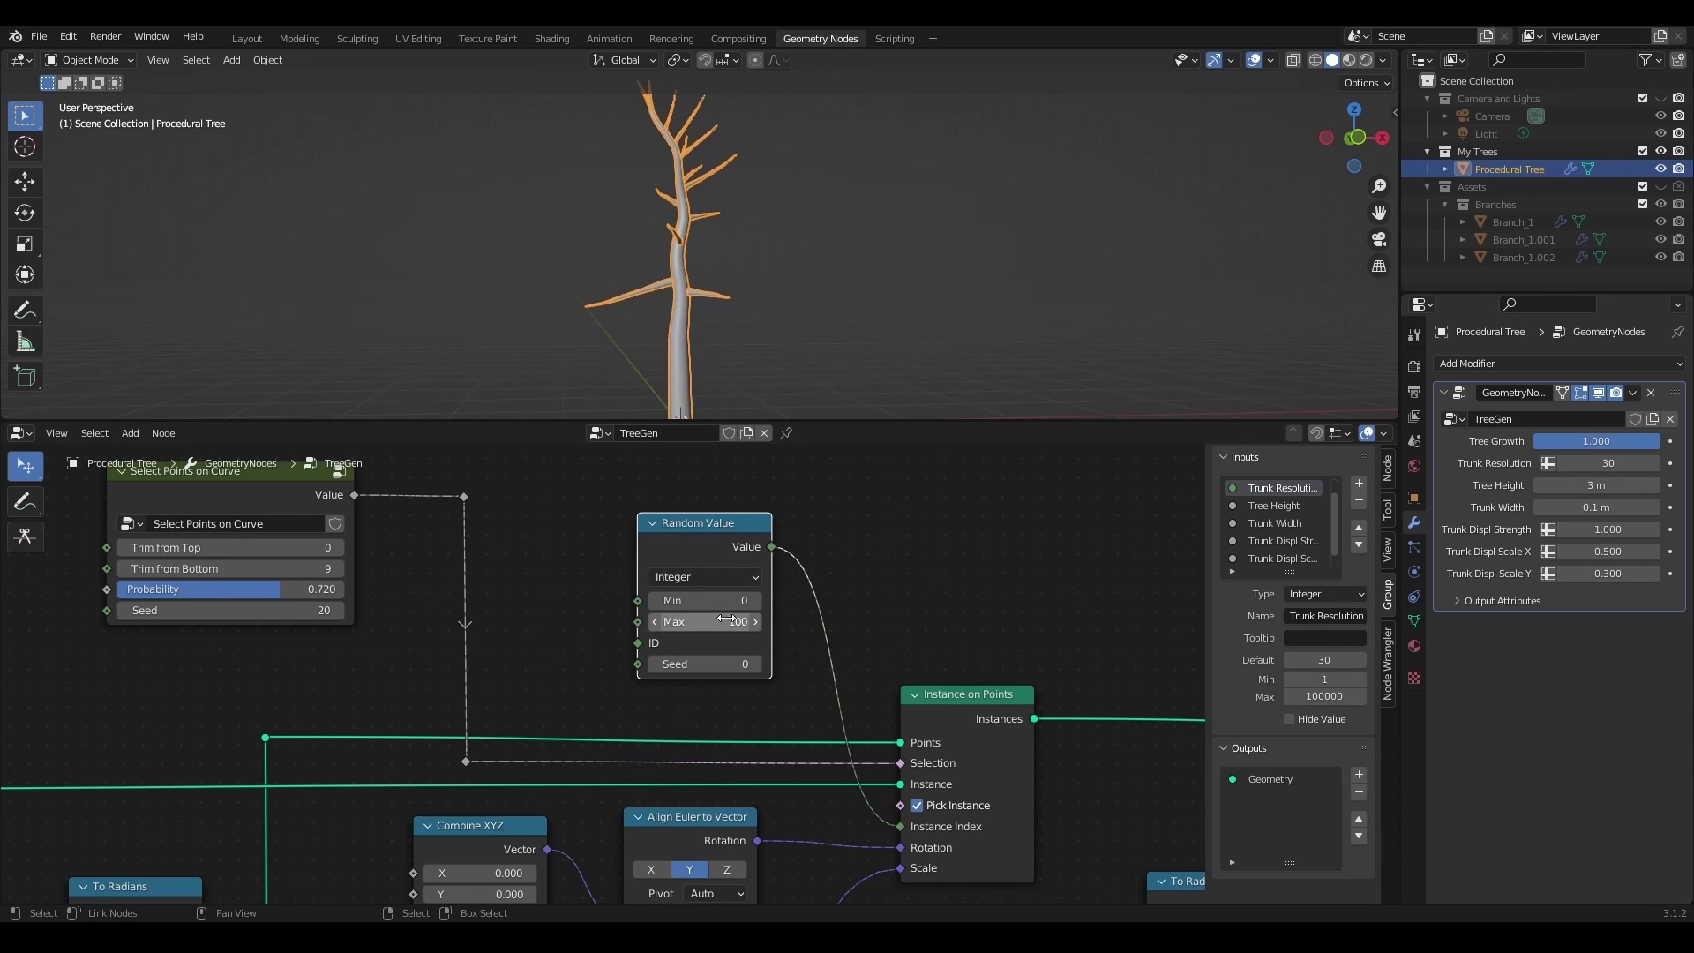
{"action": "key", "text": "Return"}
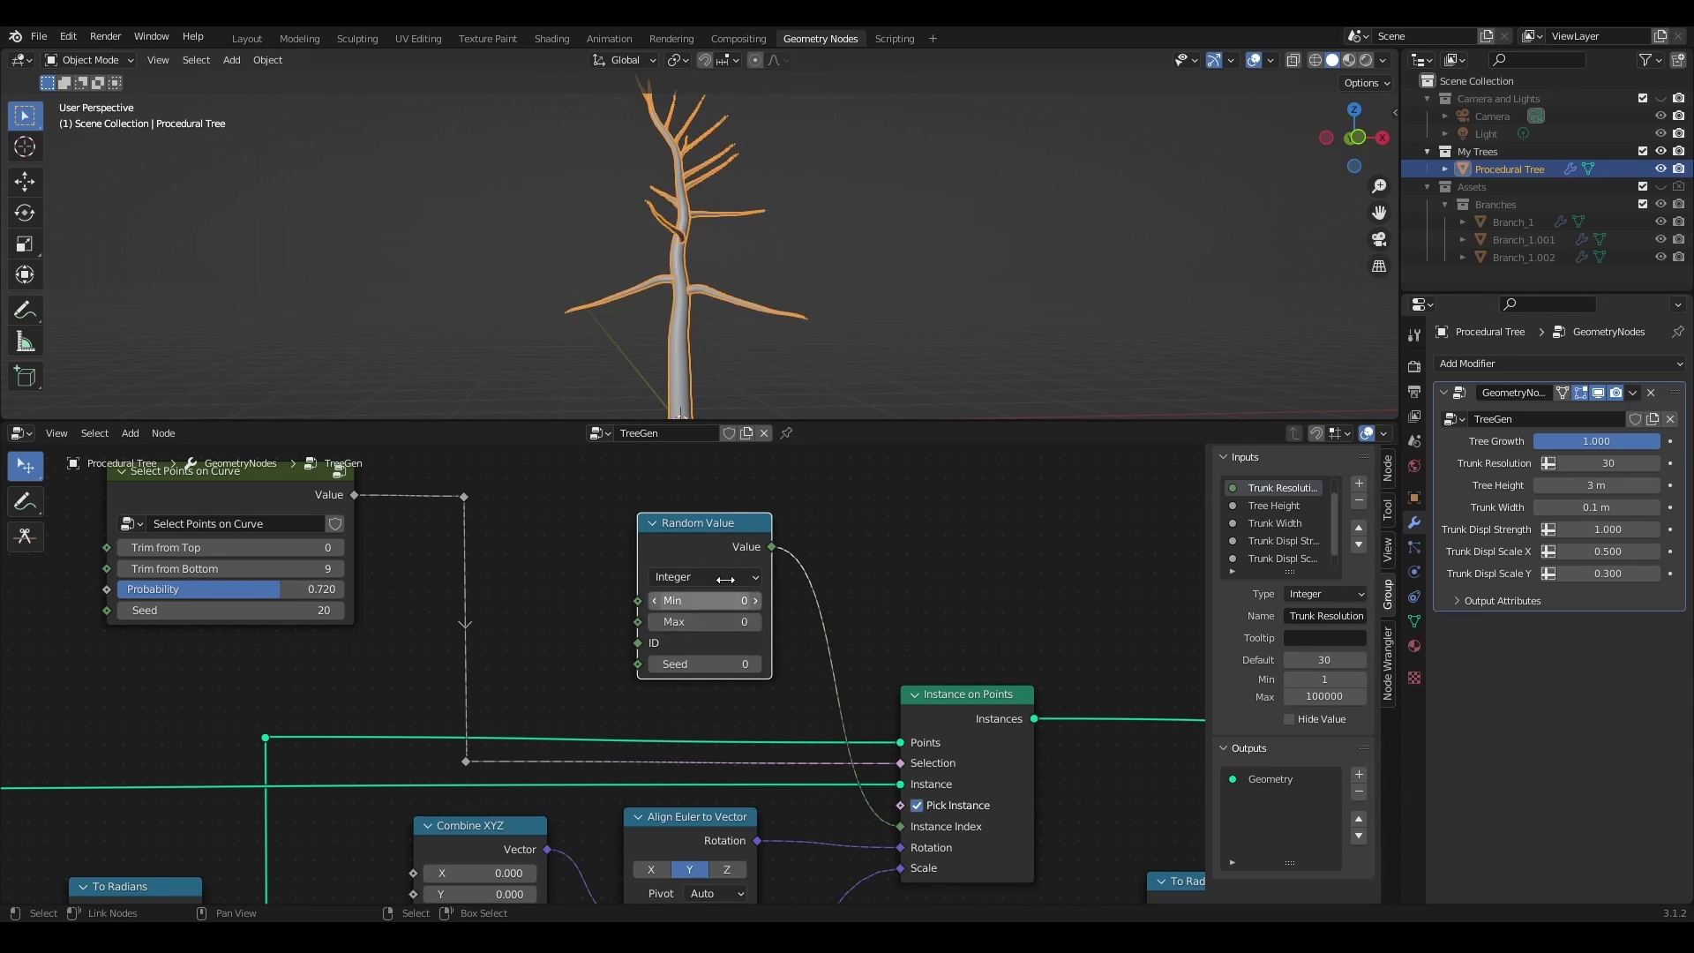
- Adjust the integer Random Value node's Min, Max and Seed to vary which branch each trunk point picks
{"action": "left_click", "coordinate": [756, 622]}
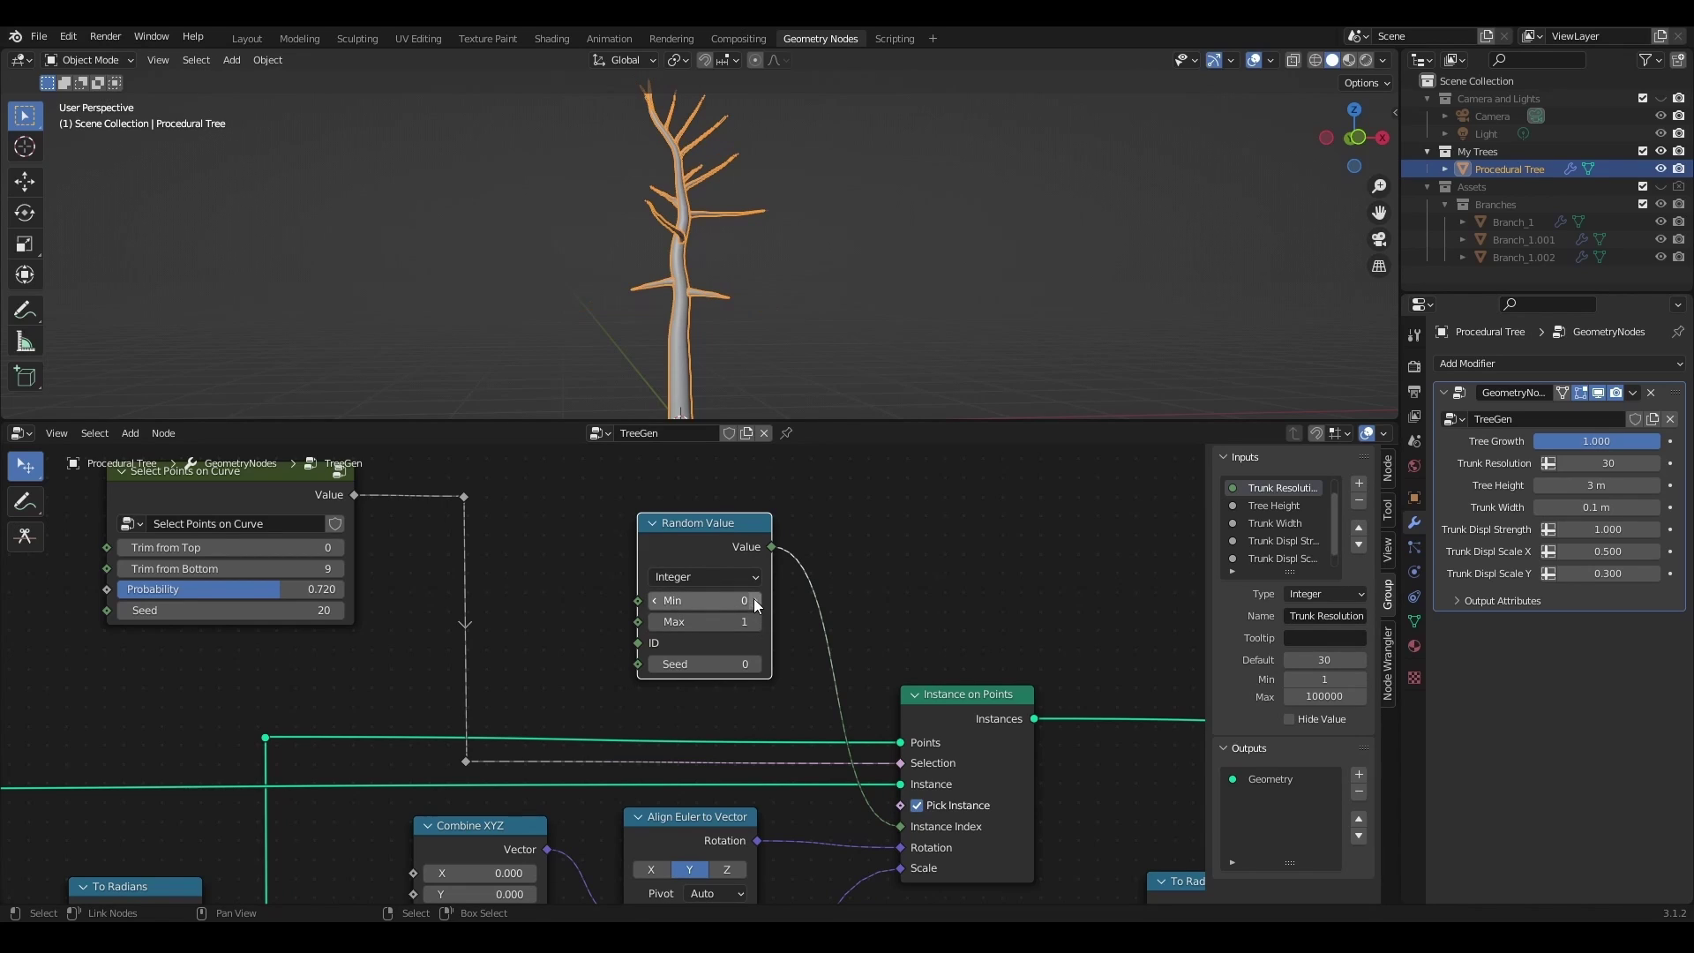
{"action": "left_click", "coordinate": [756, 600]}
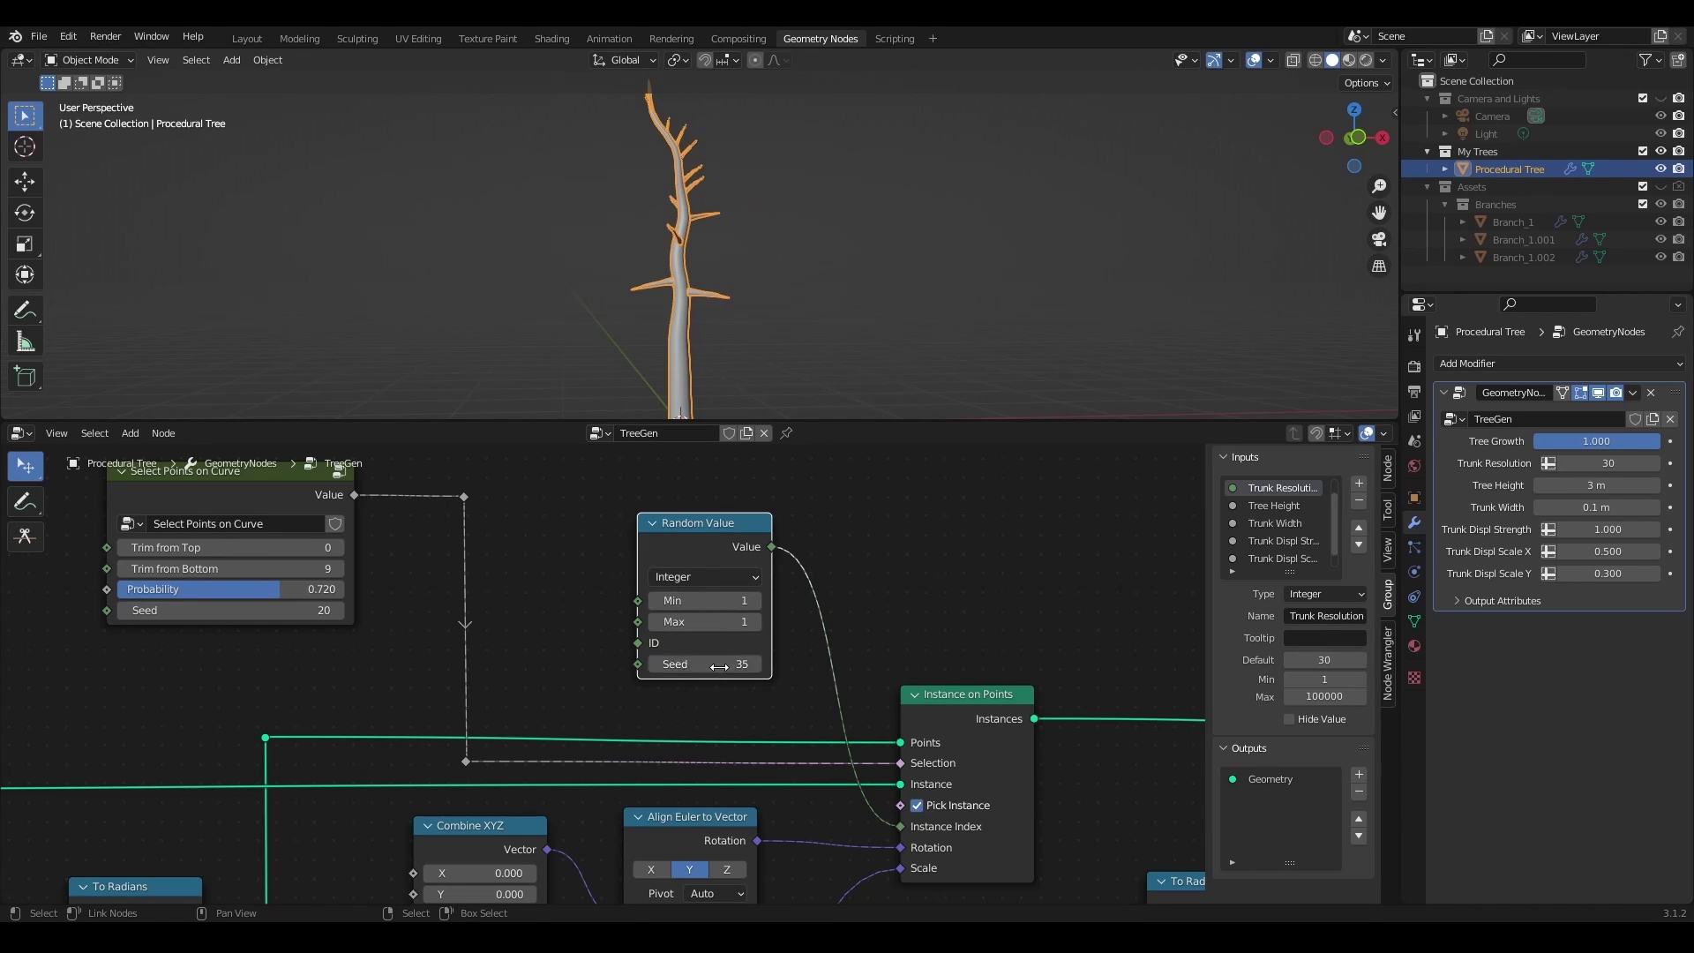
{"action": "left_click", "coordinate": [756, 622]}
{"action": "left_click_drag", "start_coordinate": [737, 665], "coordinate": [704, 664]}
{"action": "key", "text": "x"}
- Add a Group Input node beside the Branches Collection Info node
{"action": "scroll", "coordinate": [718, 560], "scroll_direction": "down", "scroll_amount": 8}
{"action": "middle_click_drag", "start_coordinate": [296, 656], "coordinate": [810, 631]}
{"action": "scroll", "coordinate": [564, 706], "scroll_direction": "up", "scroll_amount": 4}
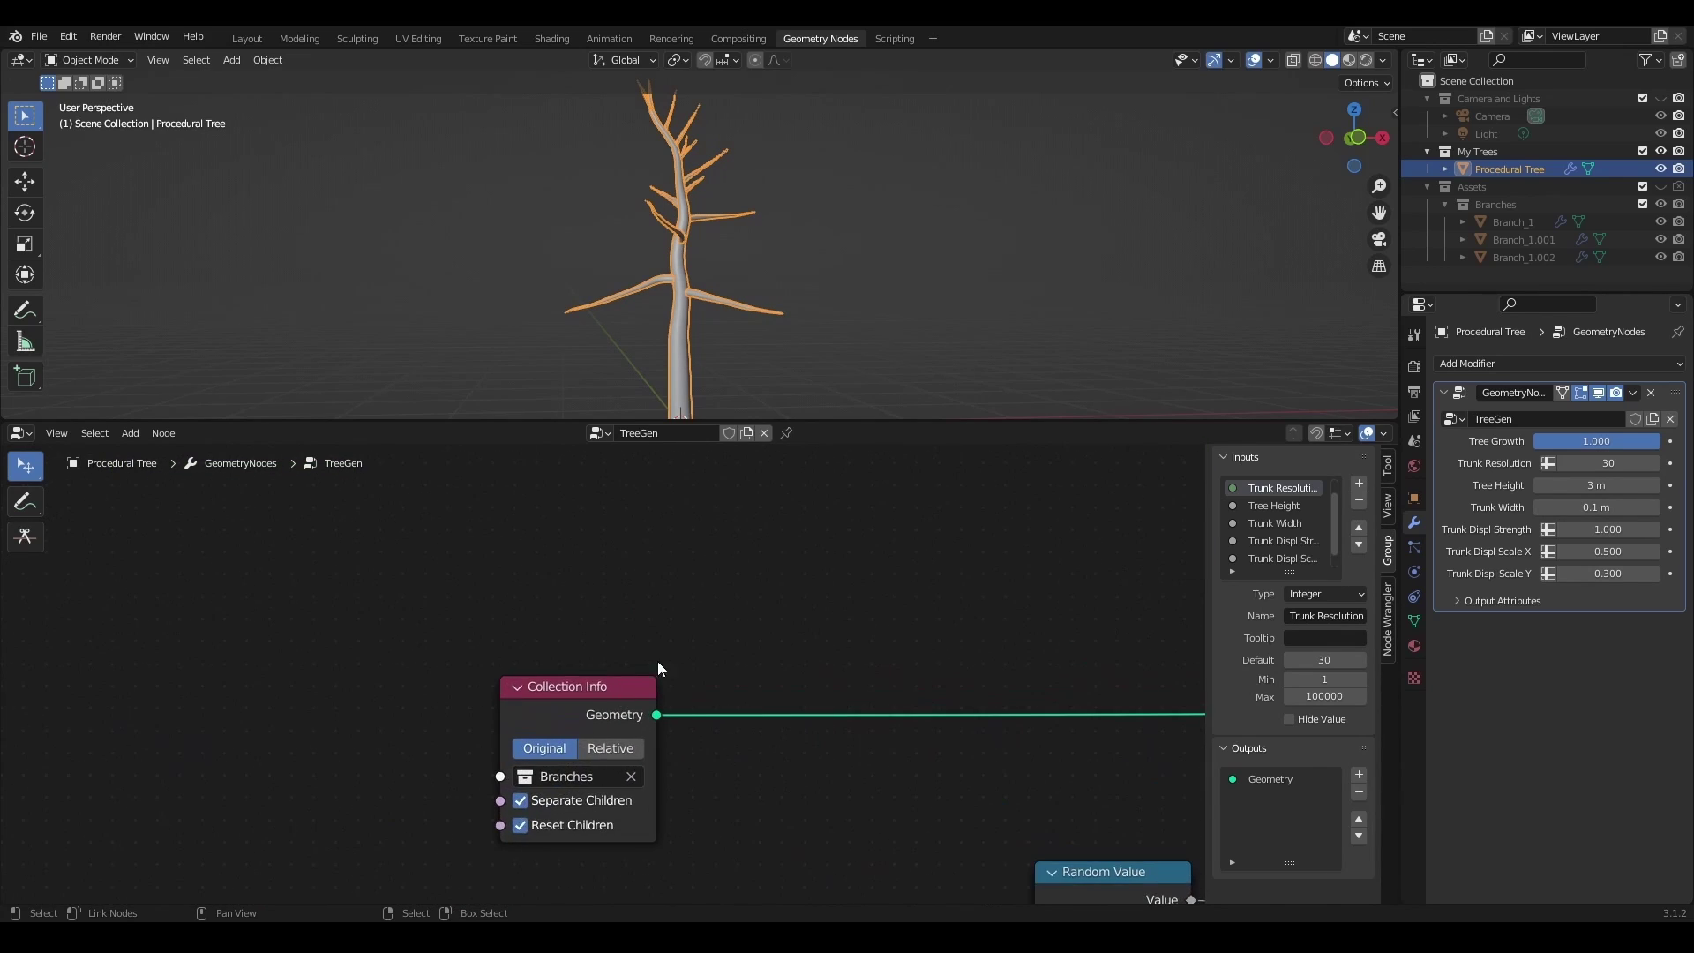
{"action": "middle_click_drag", "start_coordinate": [588, 699], "coordinate": [682, 611]}
{"action": "left_click_drag", "start_coordinate": [682, 611], "coordinate": [736, 595]}
{"action": "key", "text": "shift+a"}
{"action": "left_click", "coordinate": [346, 548]}
{"action": "type", "text": "group"}
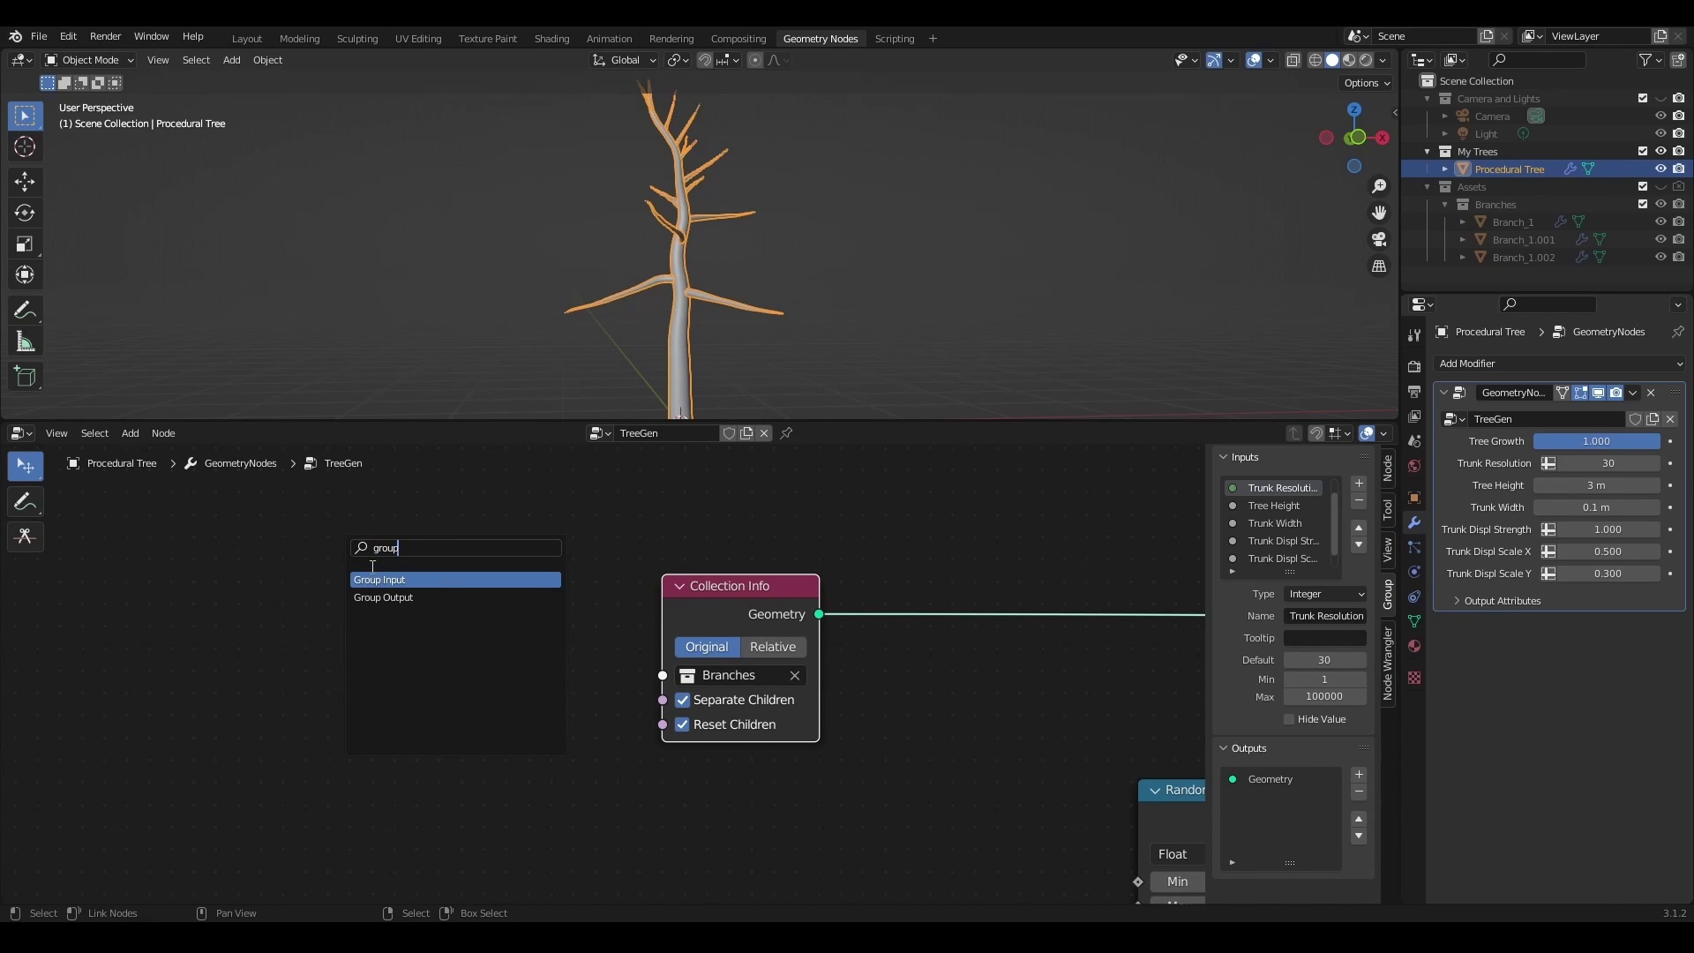
{"action": "key", "text": "Return"}
{"action": "left_click", "coordinate": [488, 673]}
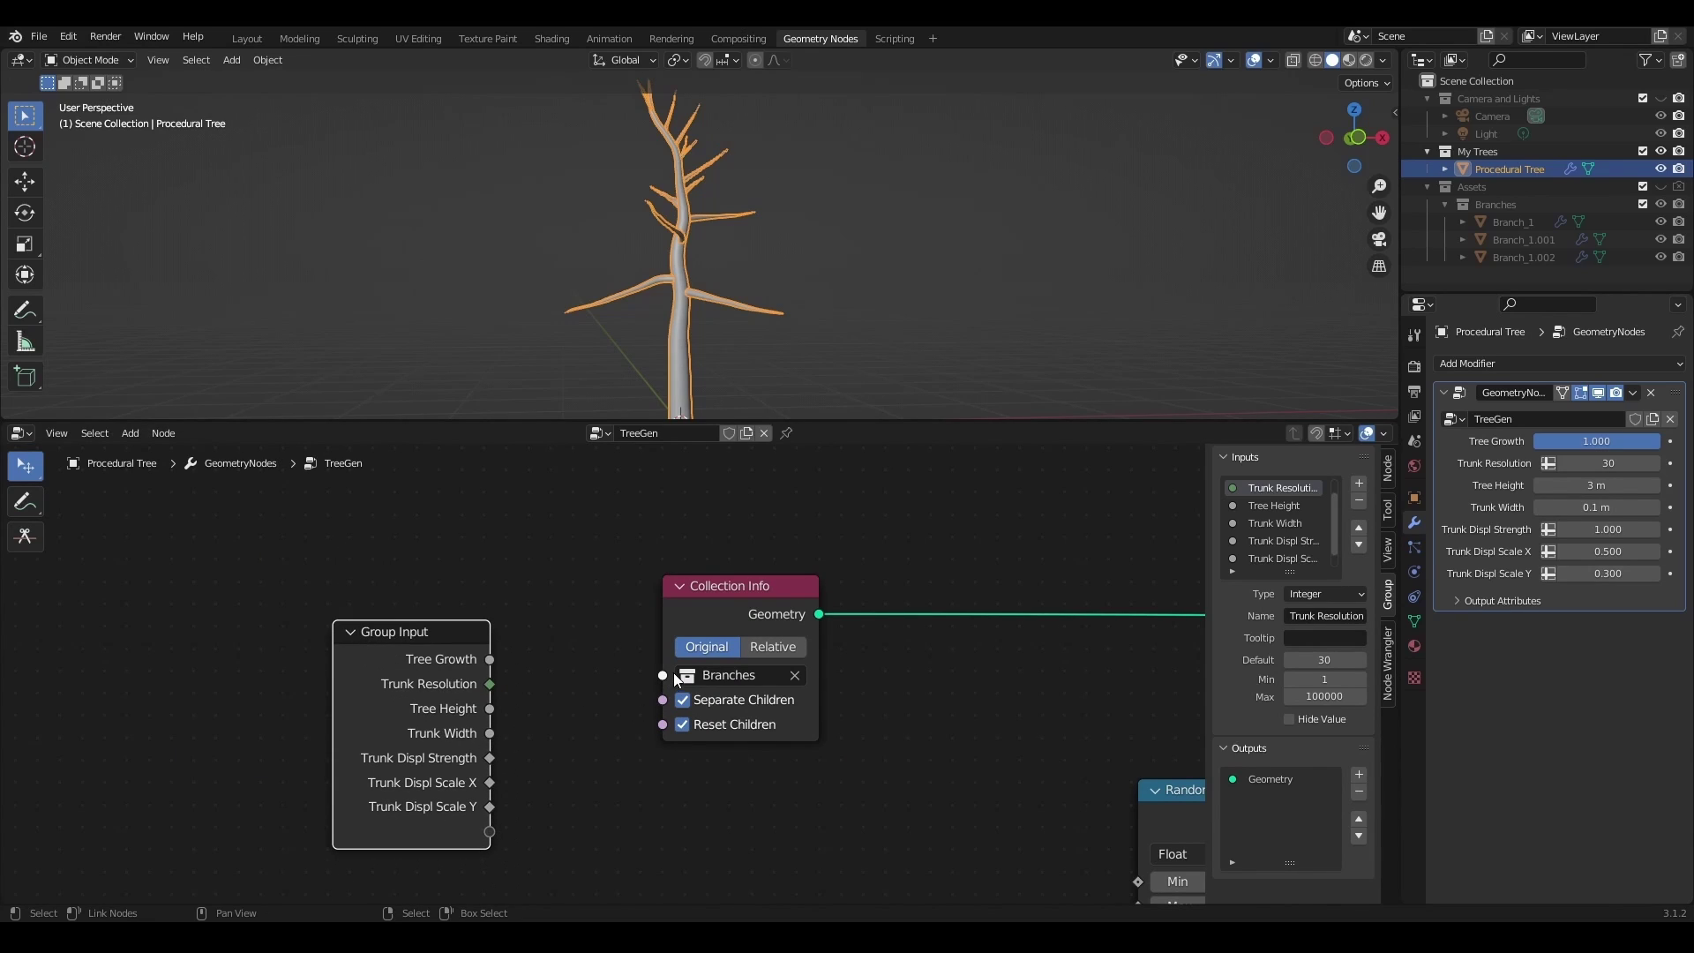
- Expose Collection Info's collection as a group input named Branches Collection
{"action": "left_click_drag", "start_coordinate": [673, 672], "coordinate": [494, 830]}
{"action": "left_click_drag", "start_coordinate": [423, 652], "coordinate": [383, 601]}
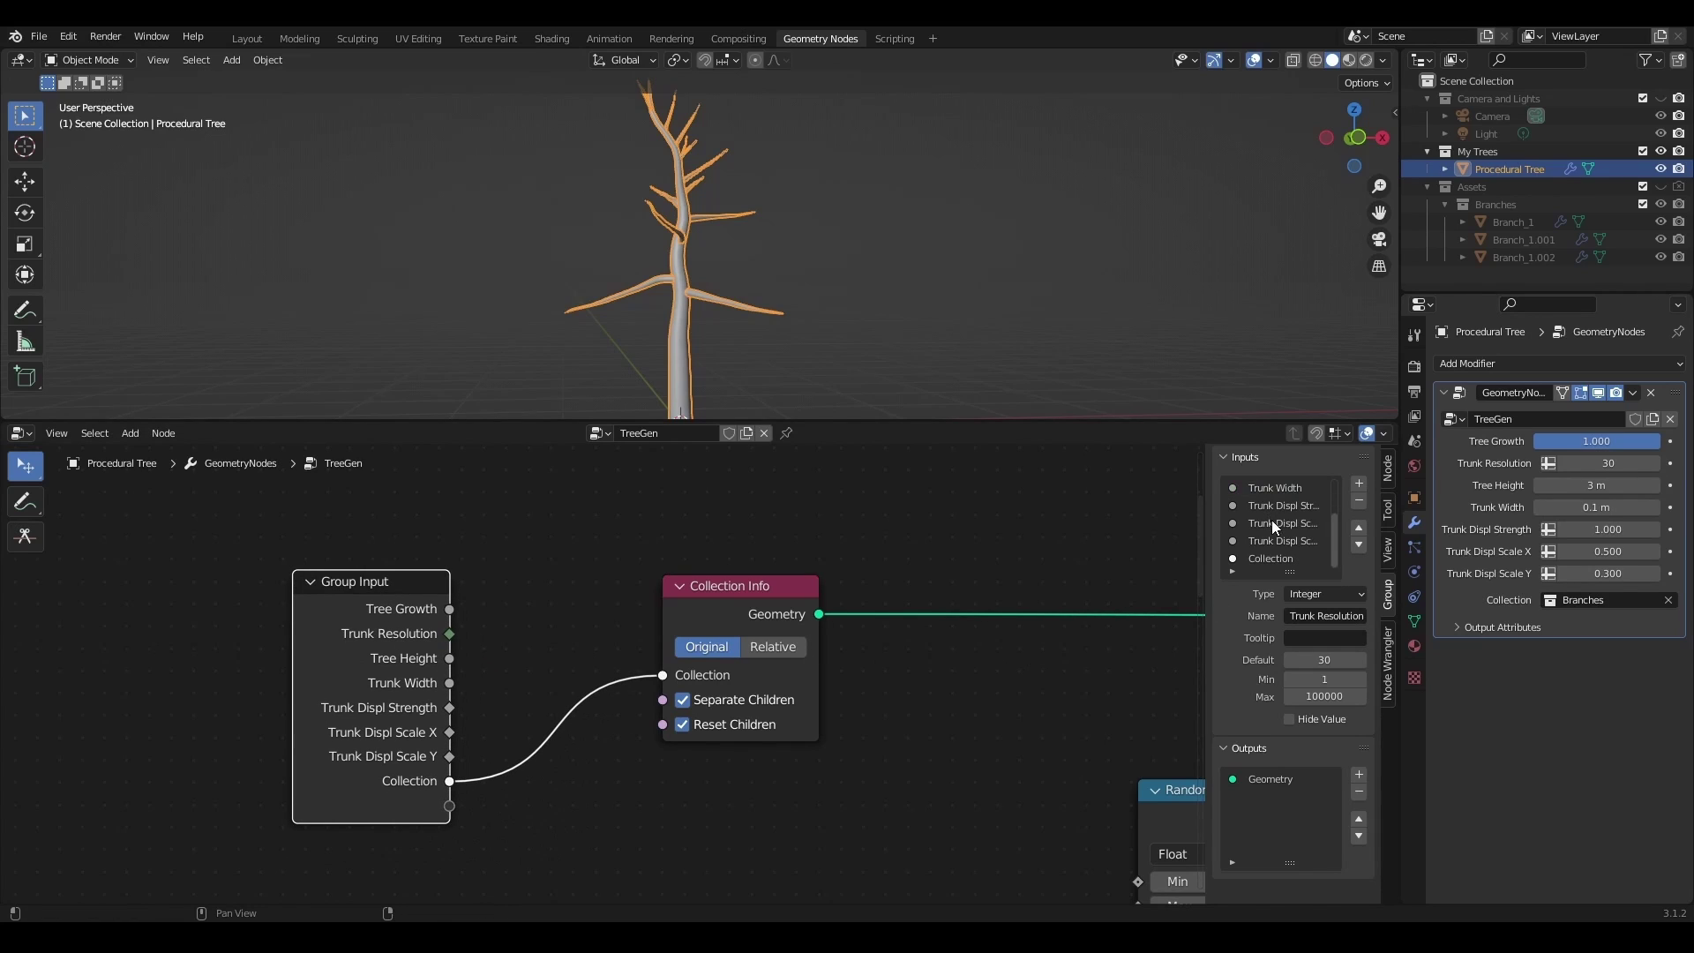
{"action": "double_click", "coordinate": [1267, 558]}
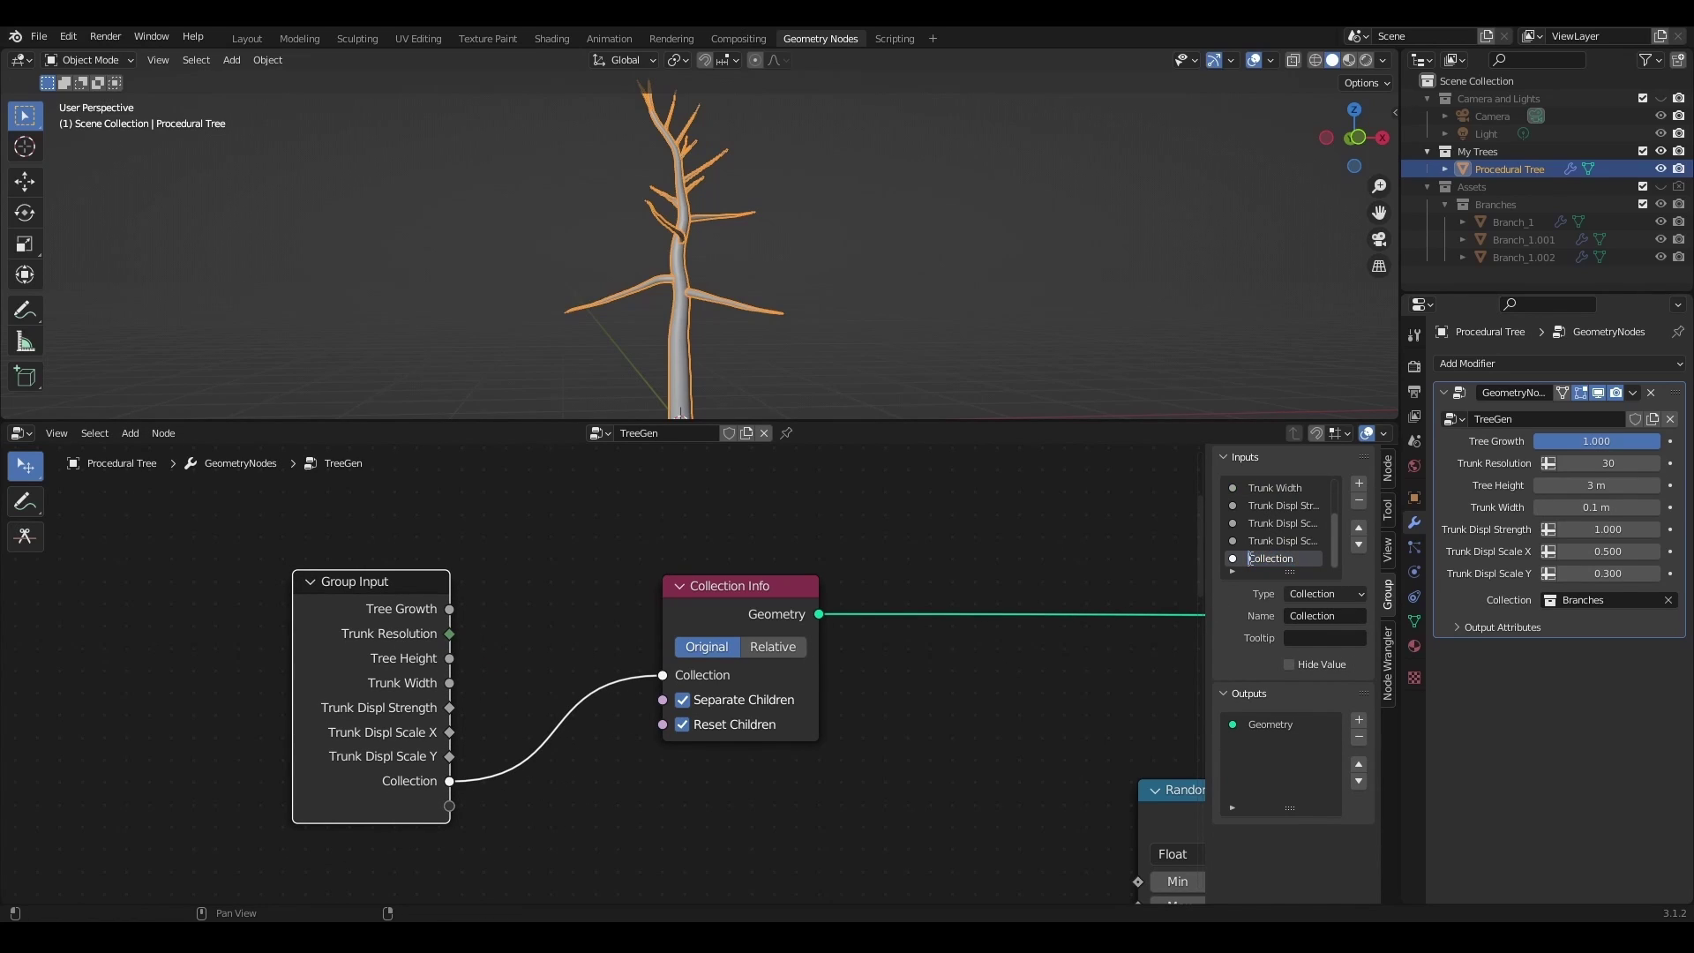
- Try My Trees as the modifier's Branches Collection and switch back to Branches
{"action": "left_click", "coordinate": [1587, 600]}
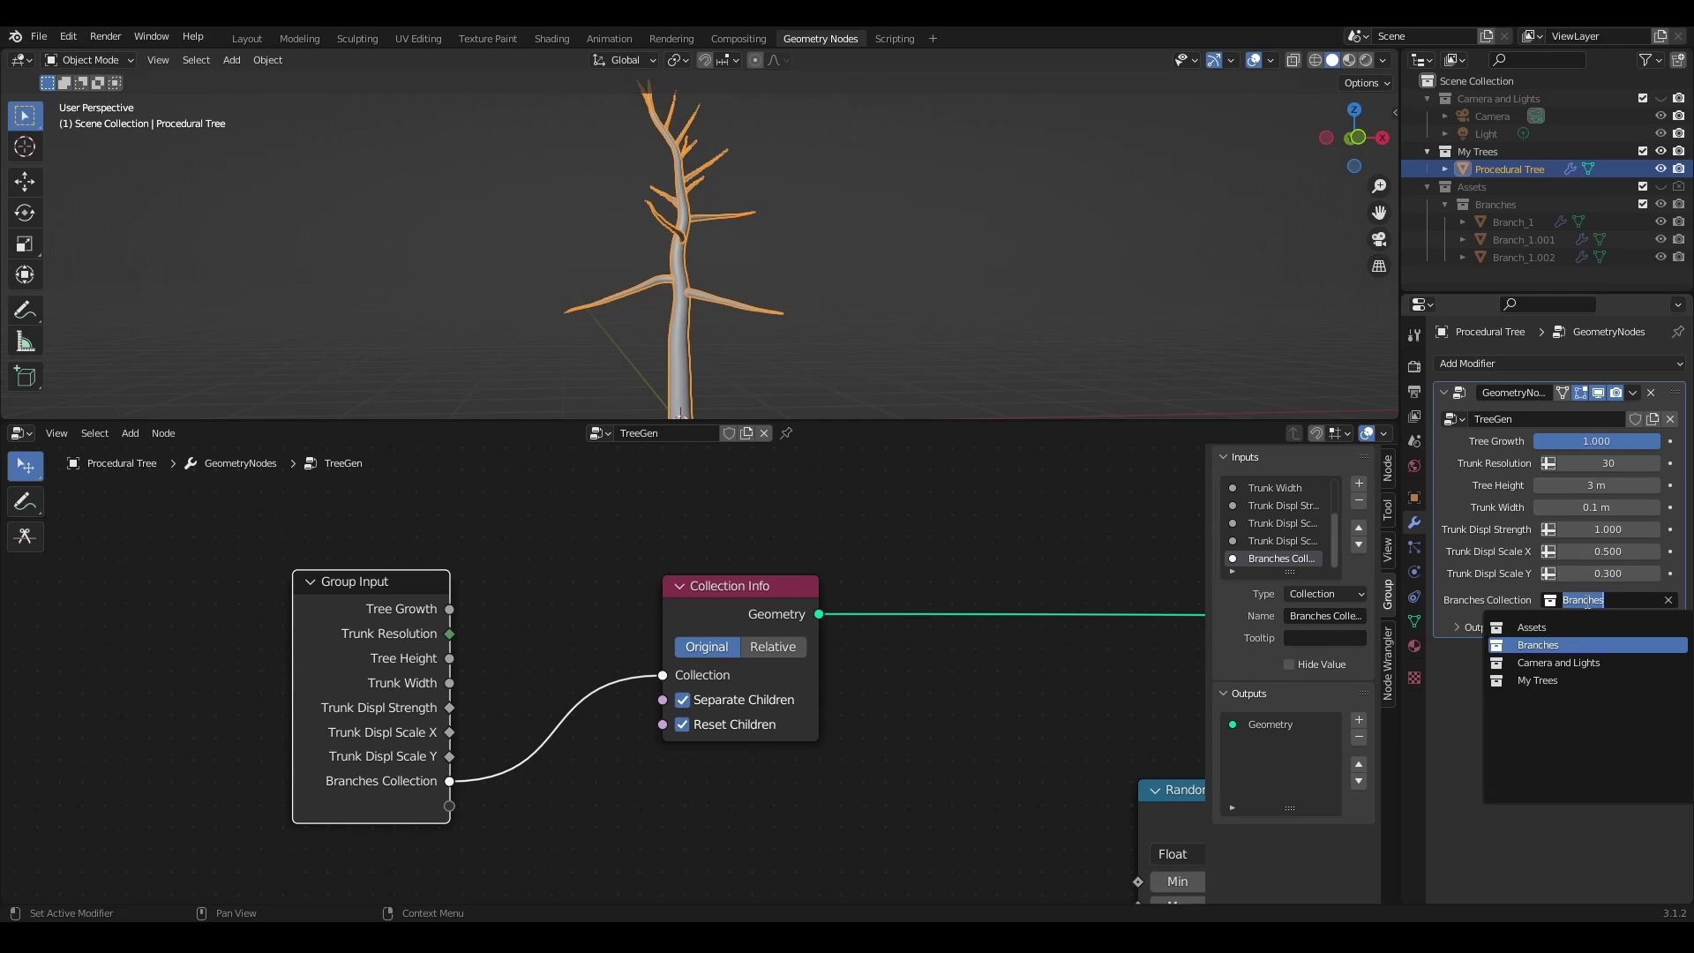
{"action": "left_click", "coordinate": [1561, 680]}
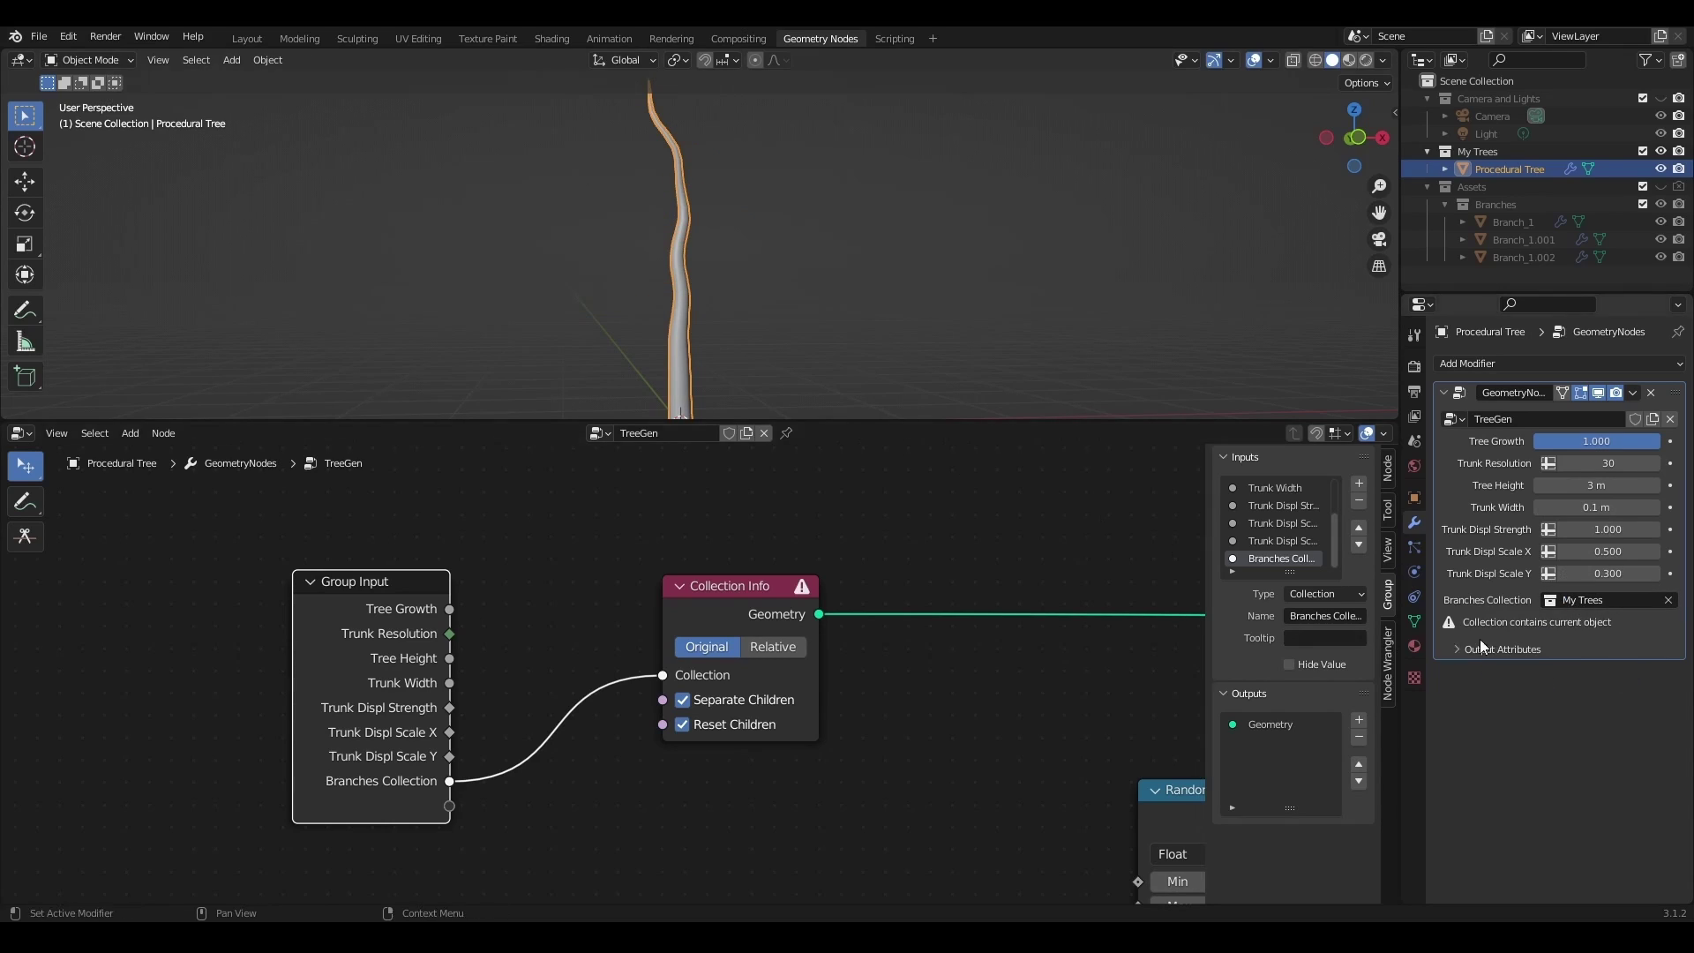
{"action": "left_click", "coordinate": [1581, 601]}
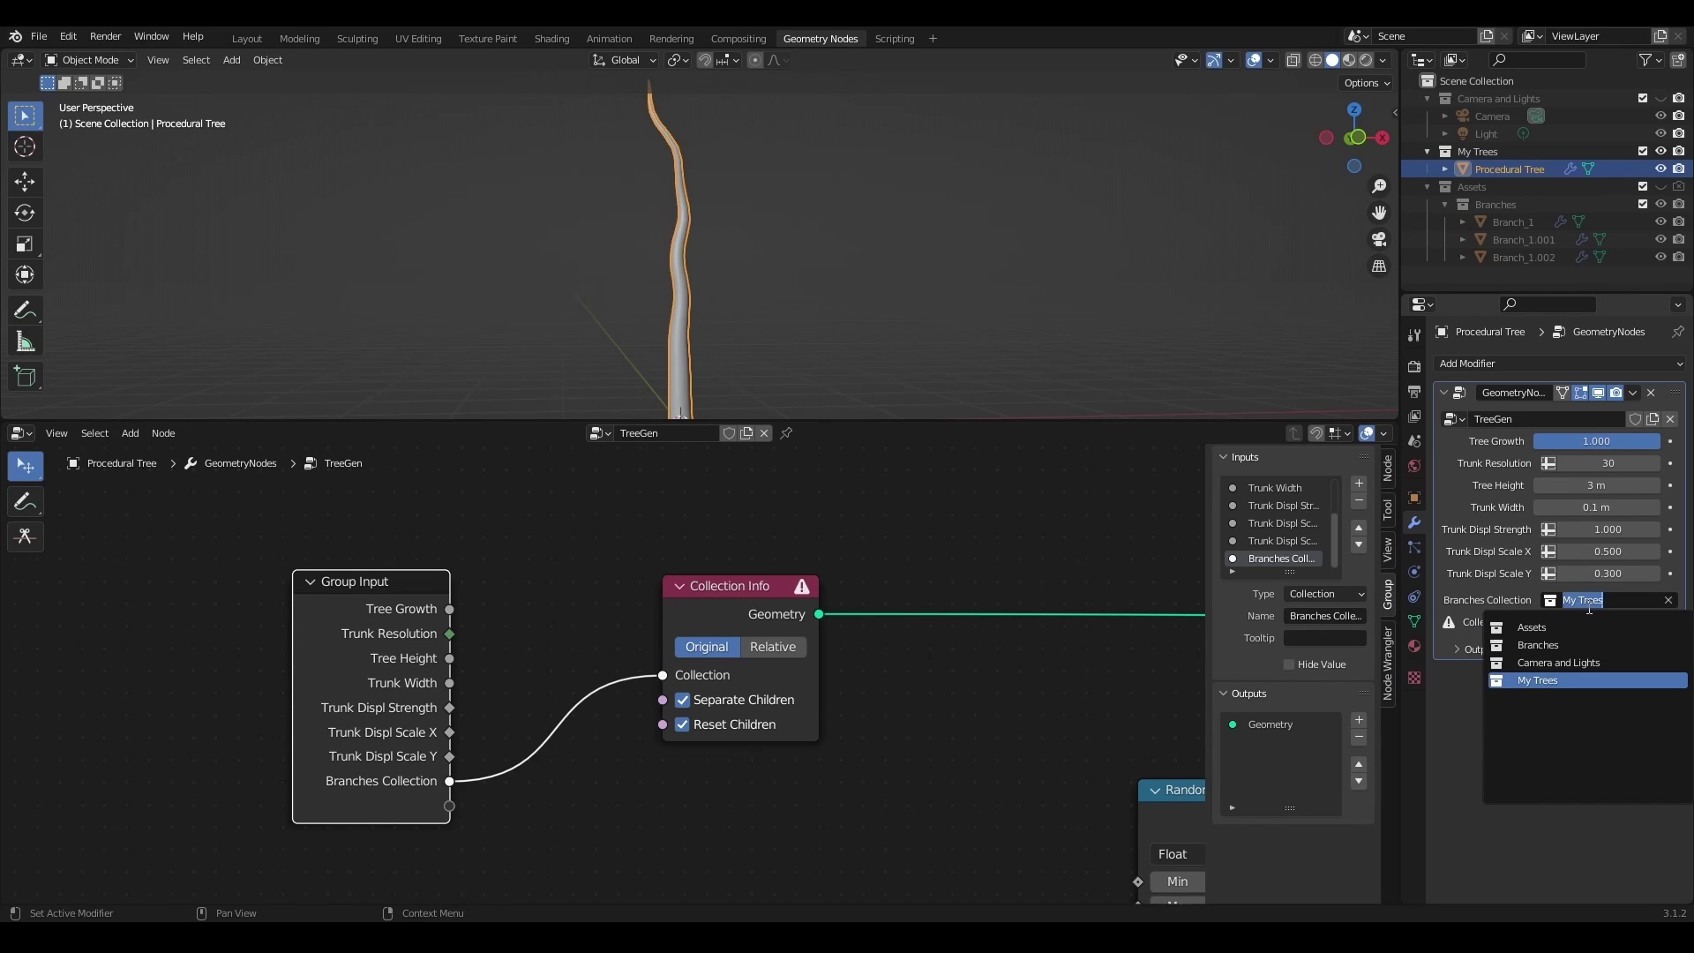
{"action": "left_click", "coordinate": [1554, 646]}
- Scrub the Tree Growth value to check the branched tree, ending back at 1.000
{"action": "scroll", "coordinate": [889, 674], "scroll_direction": "down", "scroll_amount": 6}
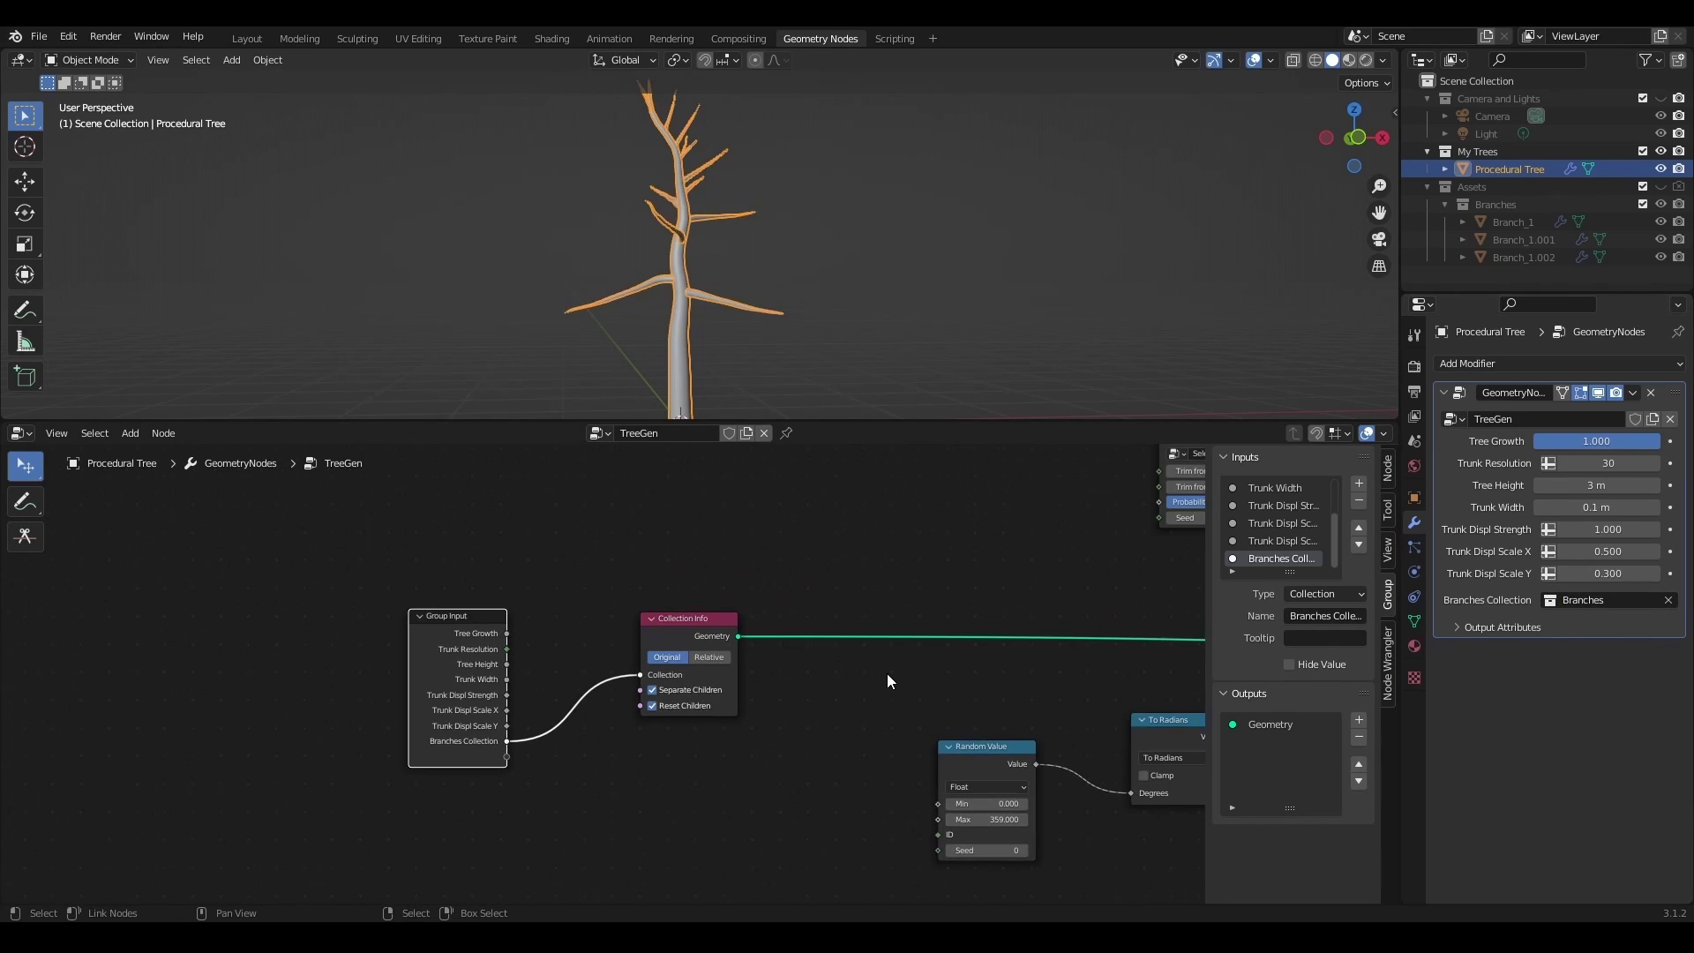
{"action": "left_click_drag", "start_coordinate": [874, 420], "coordinate": [869, 497]}
{"action": "scroll", "coordinate": [751, 397], "scroll_direction": "up", "scroll_amount": 2}
{"action": "middle_click_drag", "start_coordinate": [748, 396], "coordinate": [734, 395]}
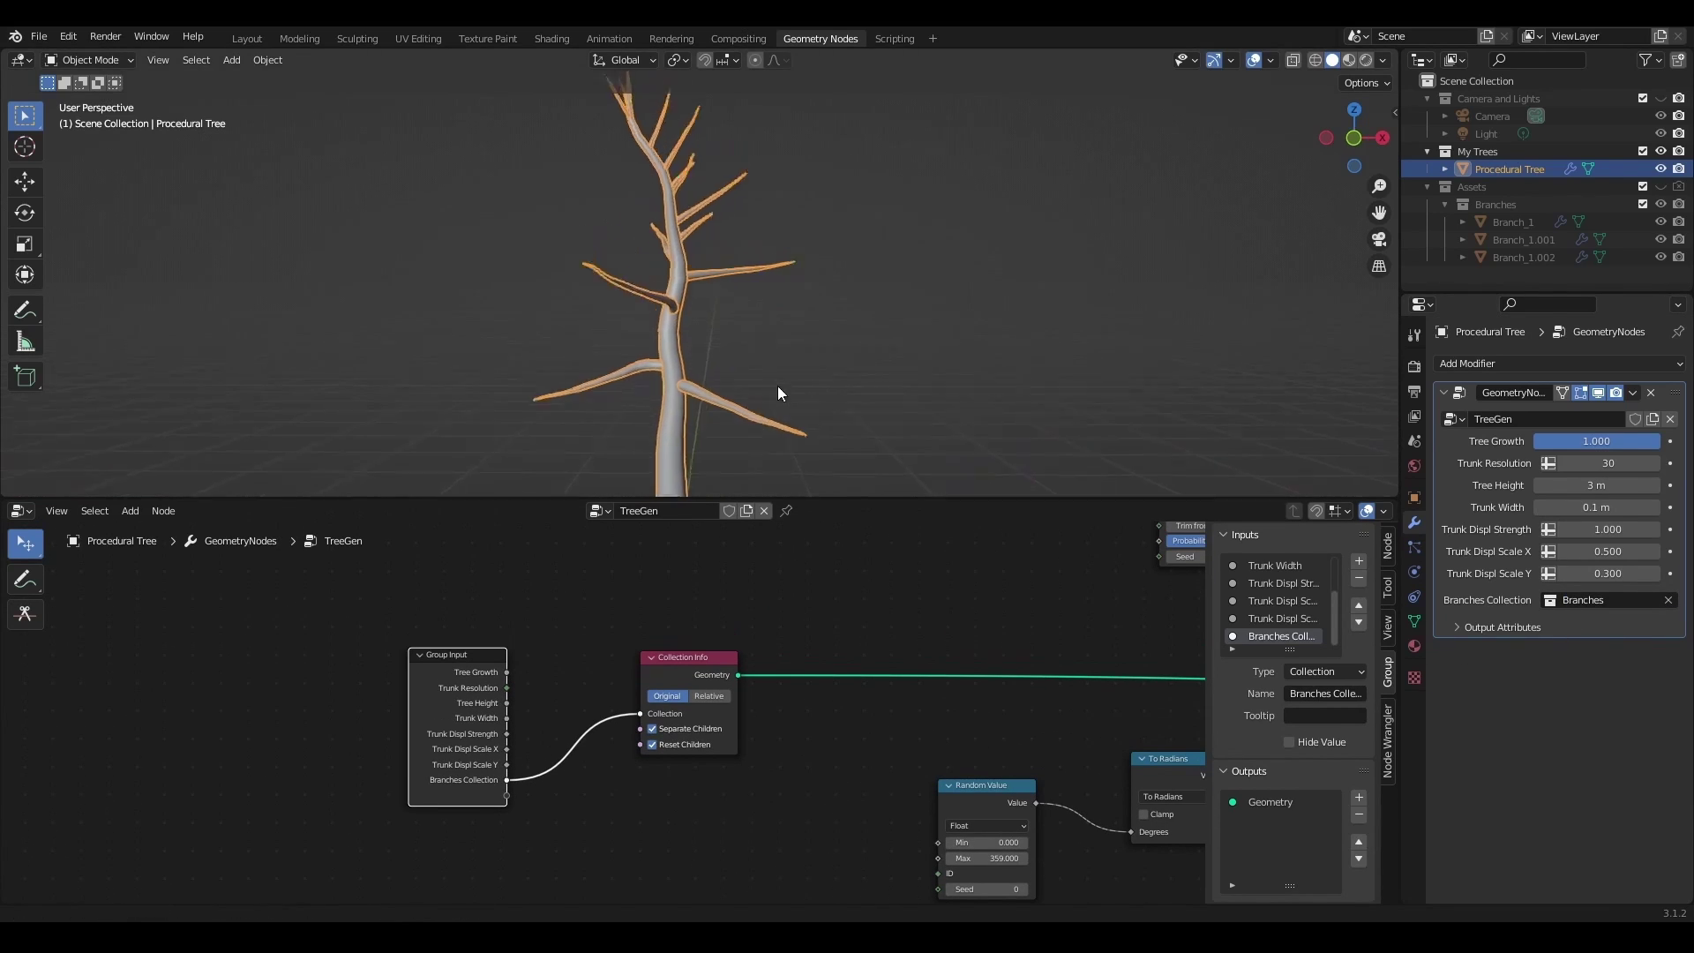
{"action": "left_click_drag", "start_coordinate": [1592, 441], "coordinate": [1662, 441]}
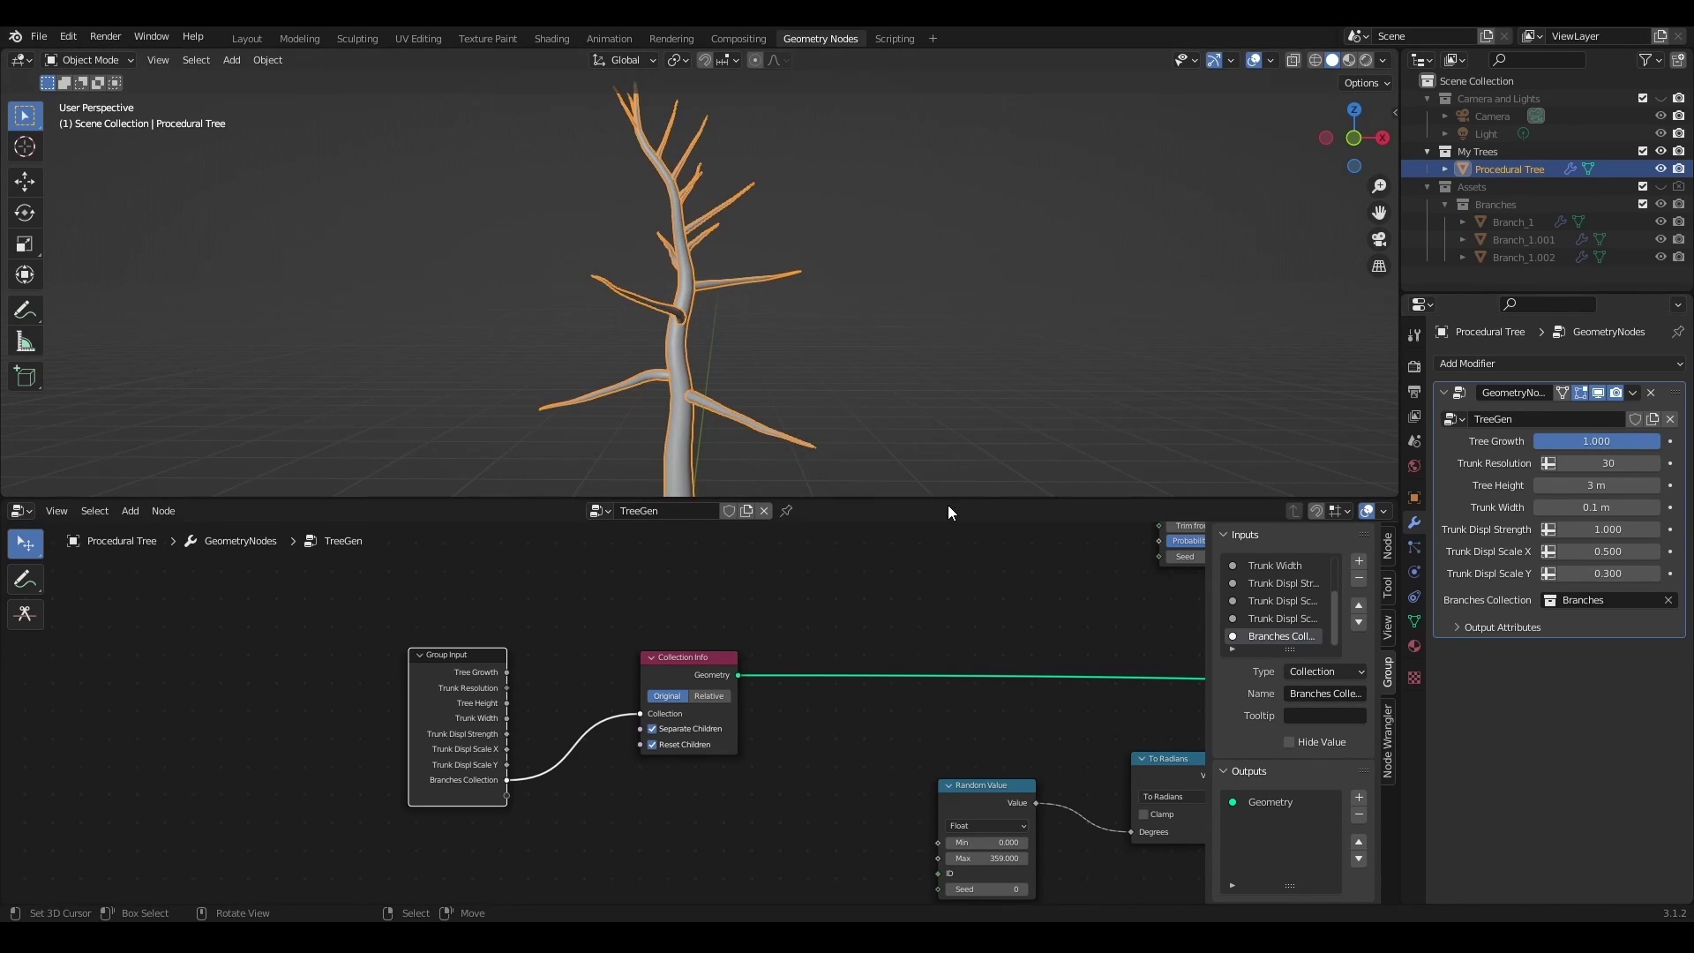
{"action": "left_click_drag", "start_coordinate": [947, 505], "coordinate": [976, 397]}
- Rename Branch_1.001 and Branch_1.002 in the Branches collection as Branch_2 and Branch_3
{"action": "left_click", "coordinate": [1516, 225]}
{"action": "double_click", "coordinate": [1526, 243]}
{"action": "type", "text": "2"}
{"action": "key", "text": "Return"}
{"action": "left_click_drag", "start_coordinate": [1559, 241], "coordinate": [1528, 239]}
{"action": "double_click", "coordinate": [1536, 242]}
{"action": "type", "text": "3"}
{"action": "key", "text": "Return"}
- Select Branch_1 and insert another Set Position node before the existing one in the BranchGen tree
{"action": "left_click", "coordinate": [1513, 221]}
{"action": "key", "text": "Home"}
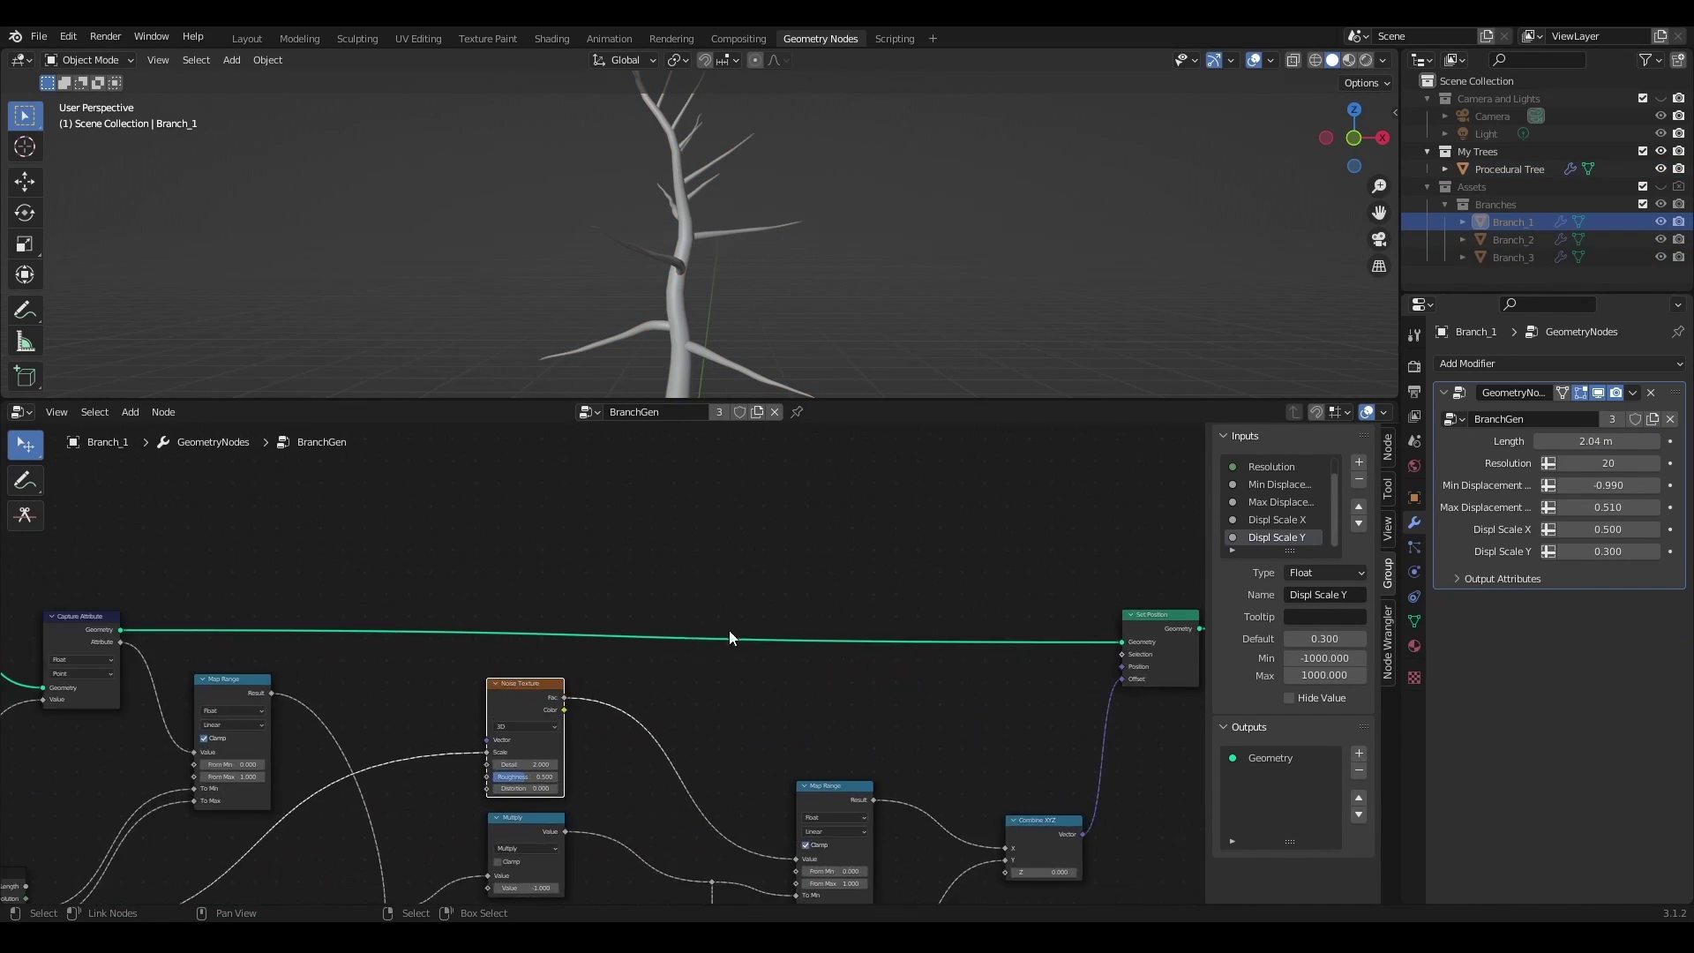
{"action": "middle_click_drag", "start_coordinate": [779, 651], "coordinate": [555, 667]}
{"action": "scroll", "coordinate": [744, 240], "scroll_direction": "up", "scroll_amount": 2}
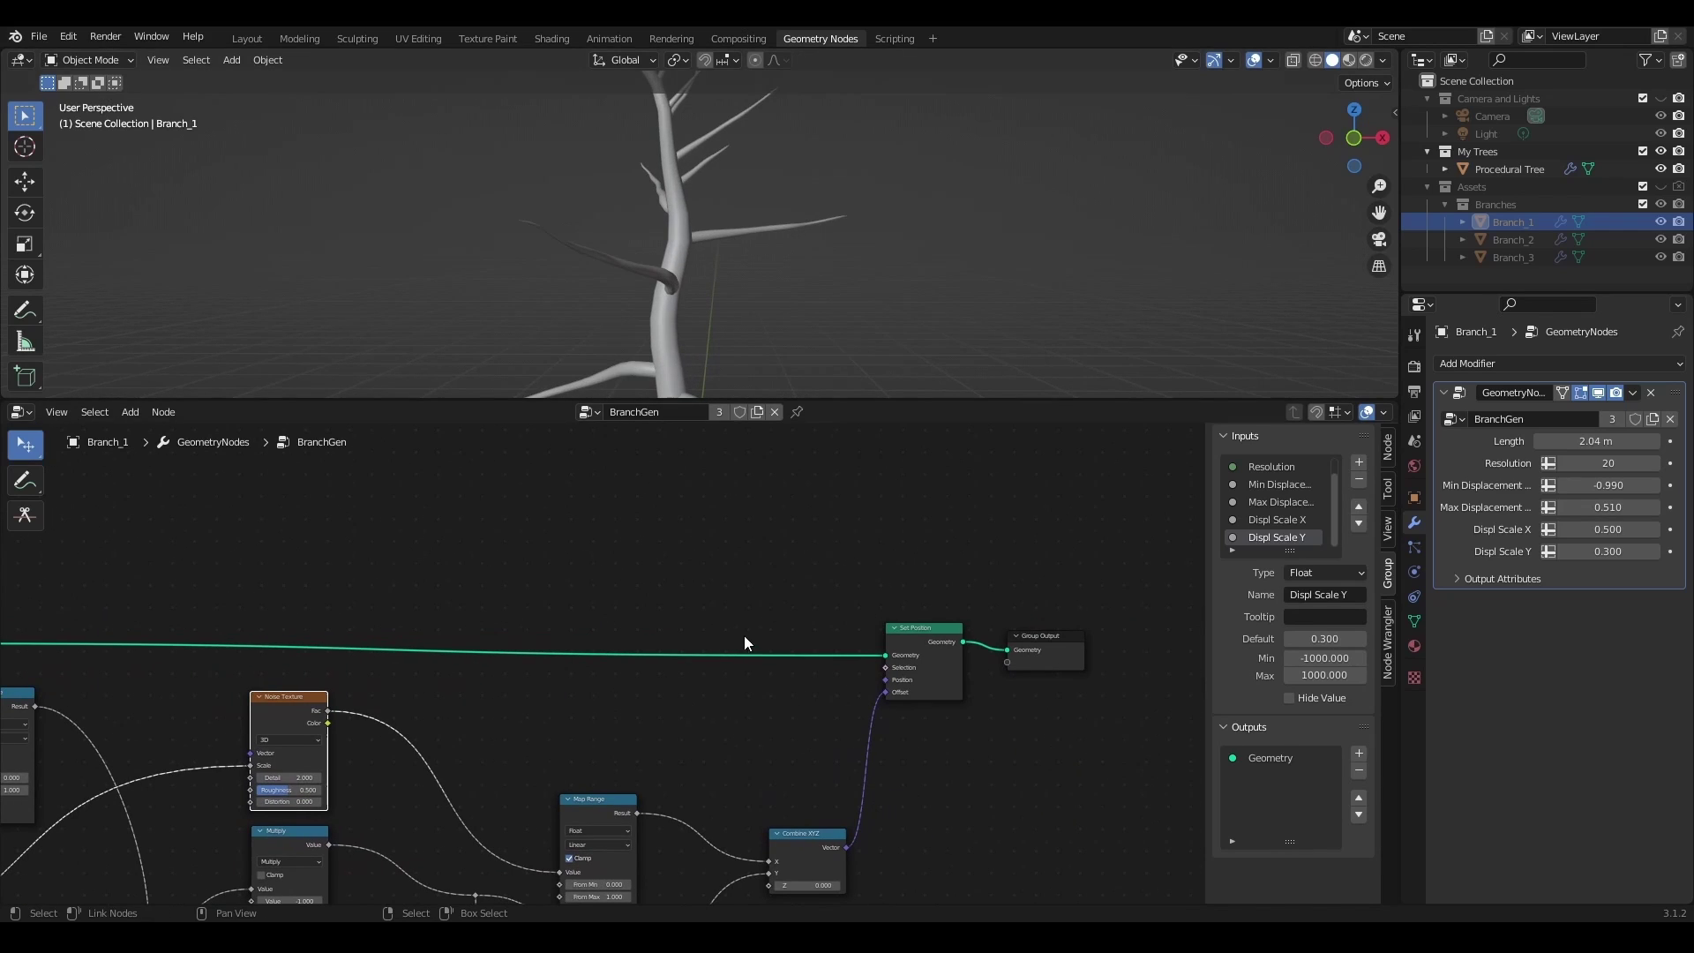
{"action": "scroll", "coordinate": [744, 638], "scroll_direction": "up", "scroll_amount": 1}
{"action": "scroll", "coordinate": [744, 642], "scroll_direction": "up", "scroll_amount": 1}
{"action": "key", "text": "shift+a"}
{"action": "type", "text": "set pos"}
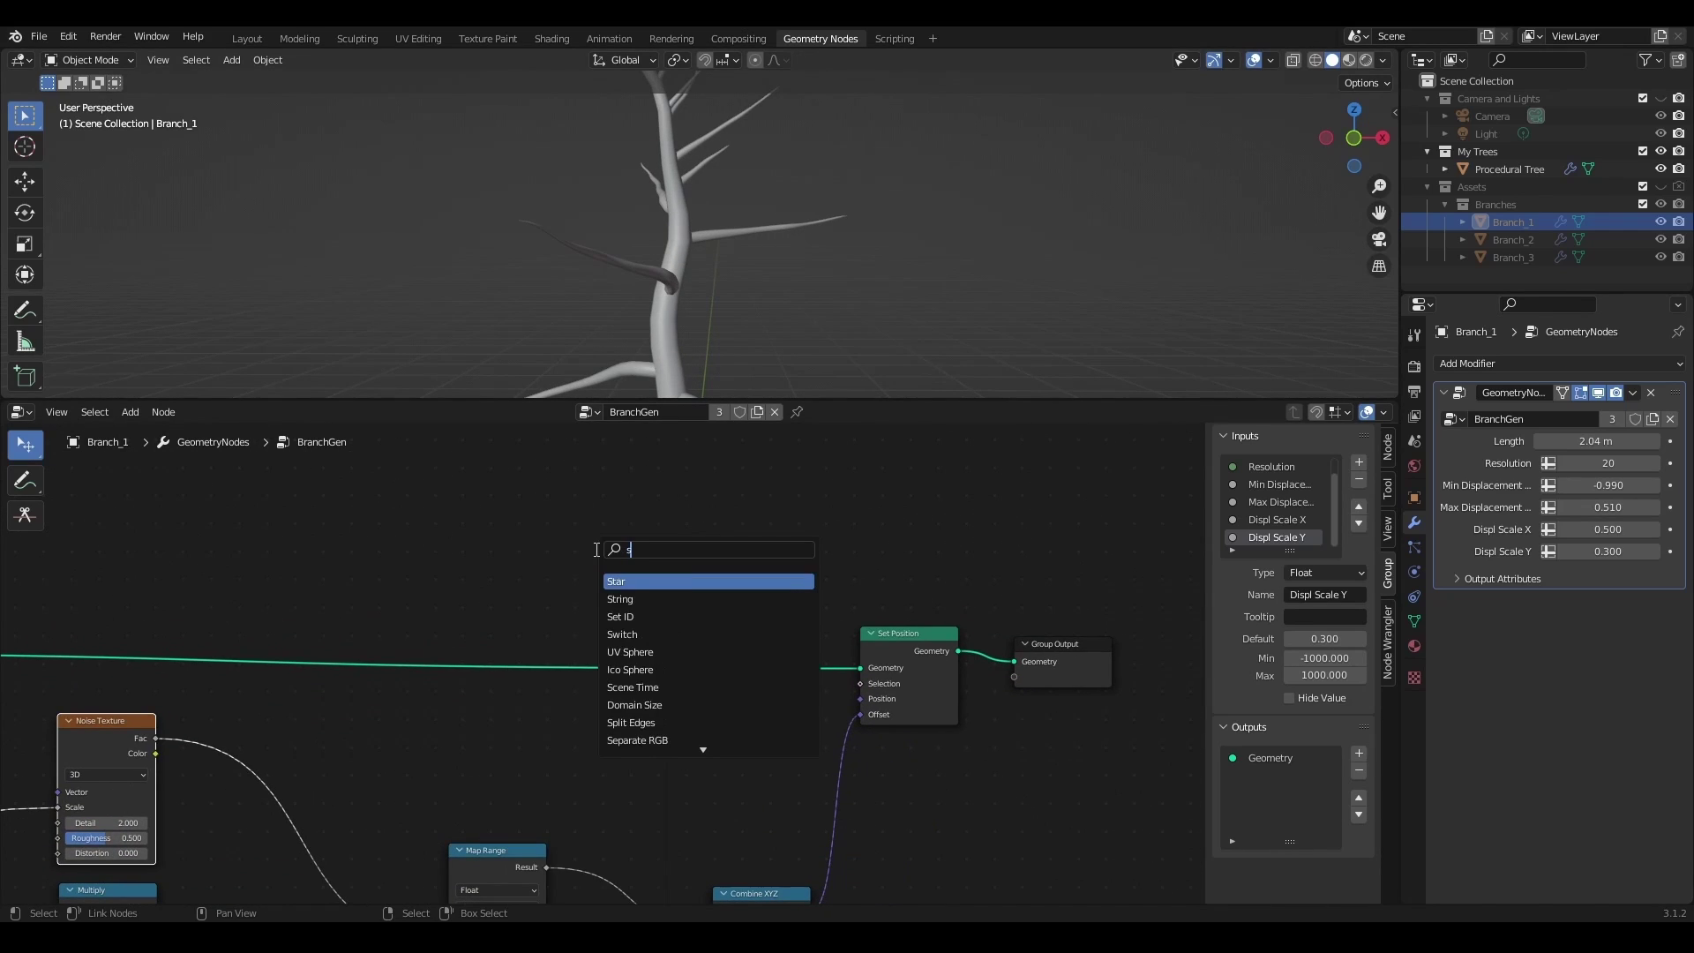
{"action": "left_click", "coordinate": [657, 619]}
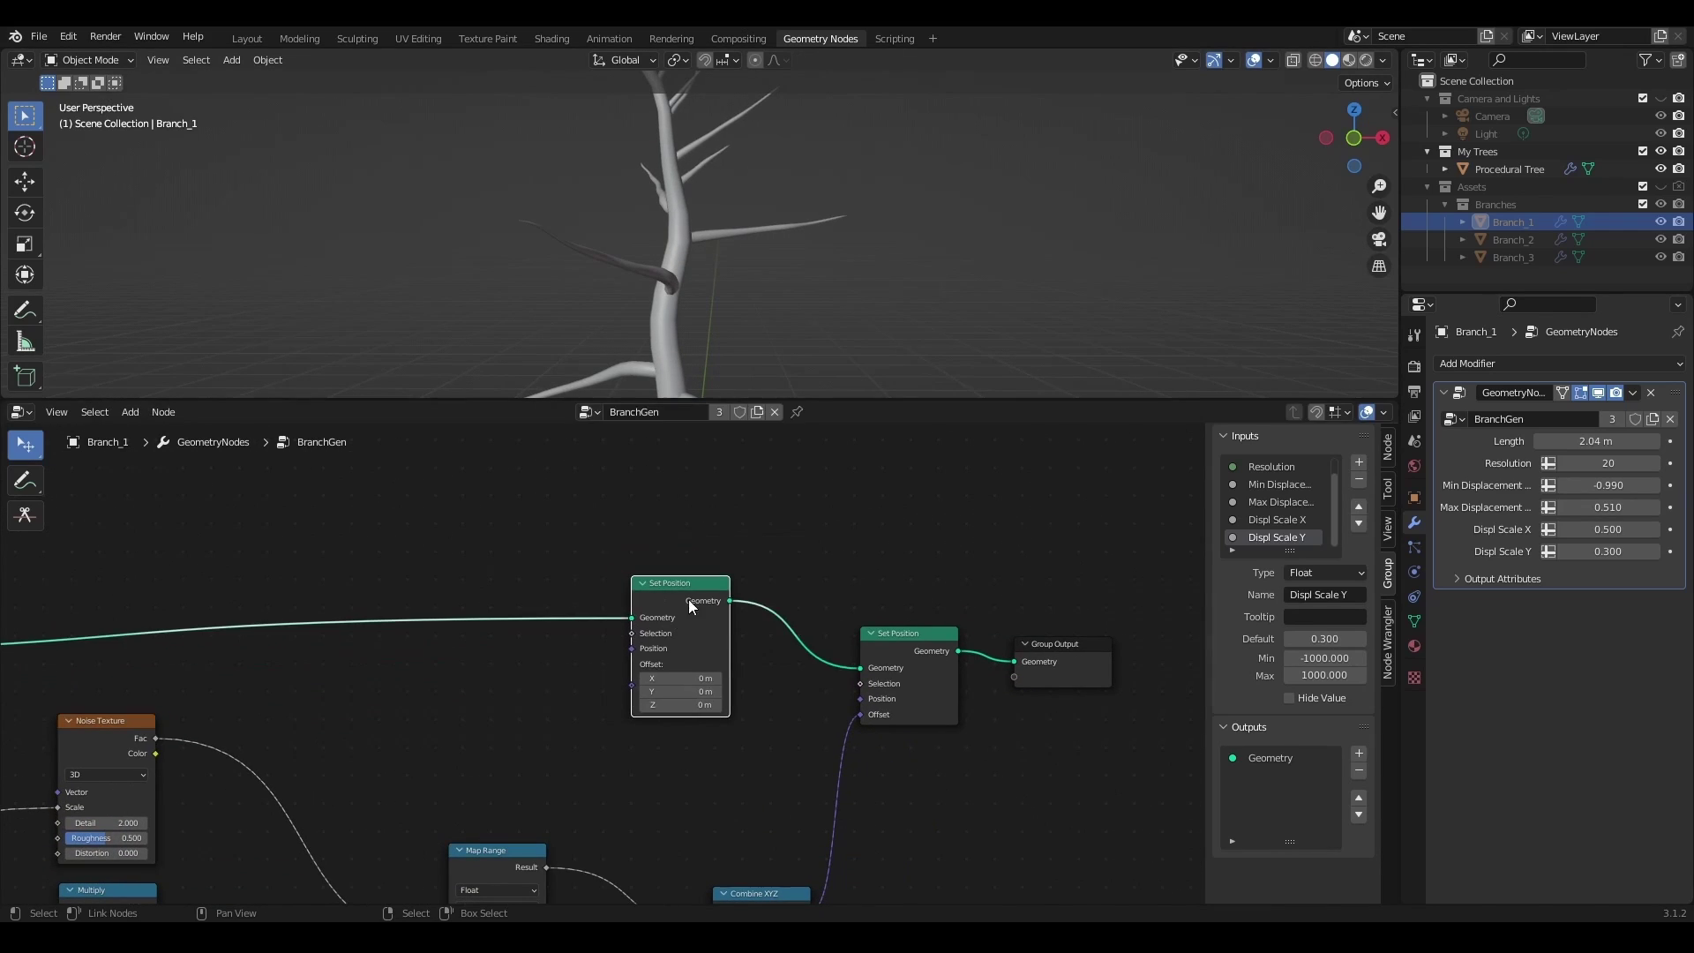
{"action": "left_click", "coordinate": [729, 678]}
{"action": "left_click", "coordinate": [752, 644]}
{"action": "middle_click_drag", "start_coordinate": [554, 672], "coordinate": [726, 655]}
{"action": "left_click_drag", "start_coordinate": [914, 625], "coordinate": [918, 608]}
- Add a Vector Rotate node and connect its Vector output to the new Set Position node's Position
{"action": "scroll", "coordinate": [666, 541], "scroll_direction": "up", "scroll_amount": 2}
{"action": "key", "text": "shift+a"}
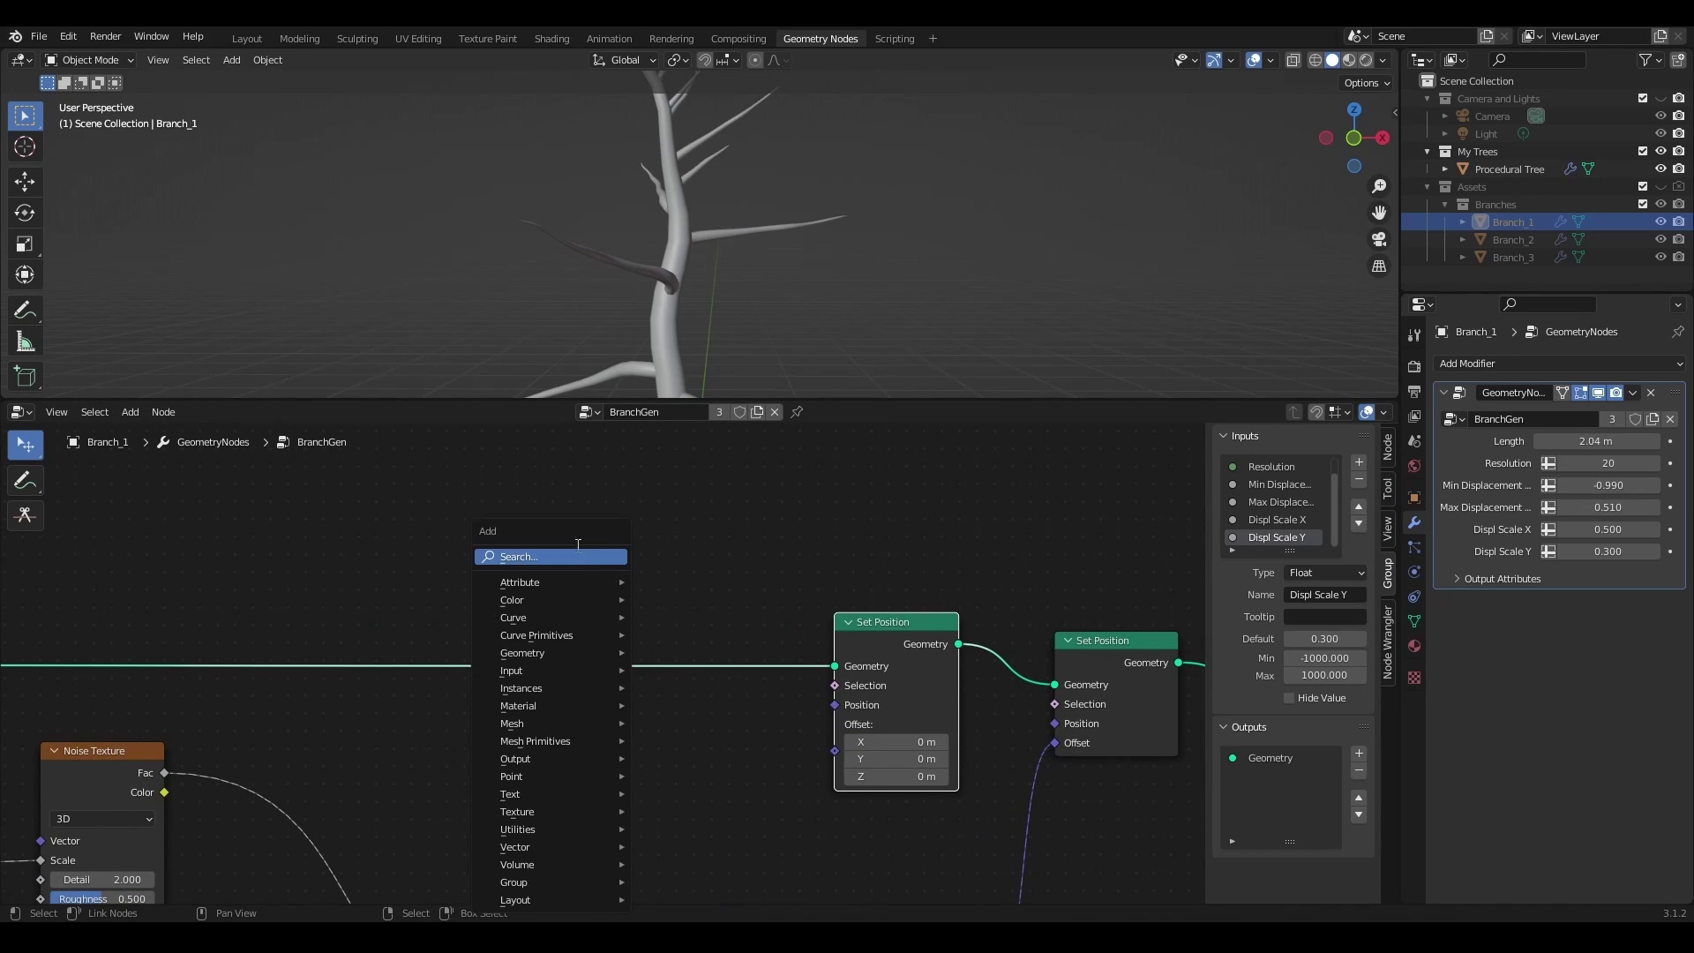
{"action": "left_click", "coordinate": [589, 556]}
{"action": "type", "text": "vecto"}
{"action": "left_click", "coordinate": [641, 630]}
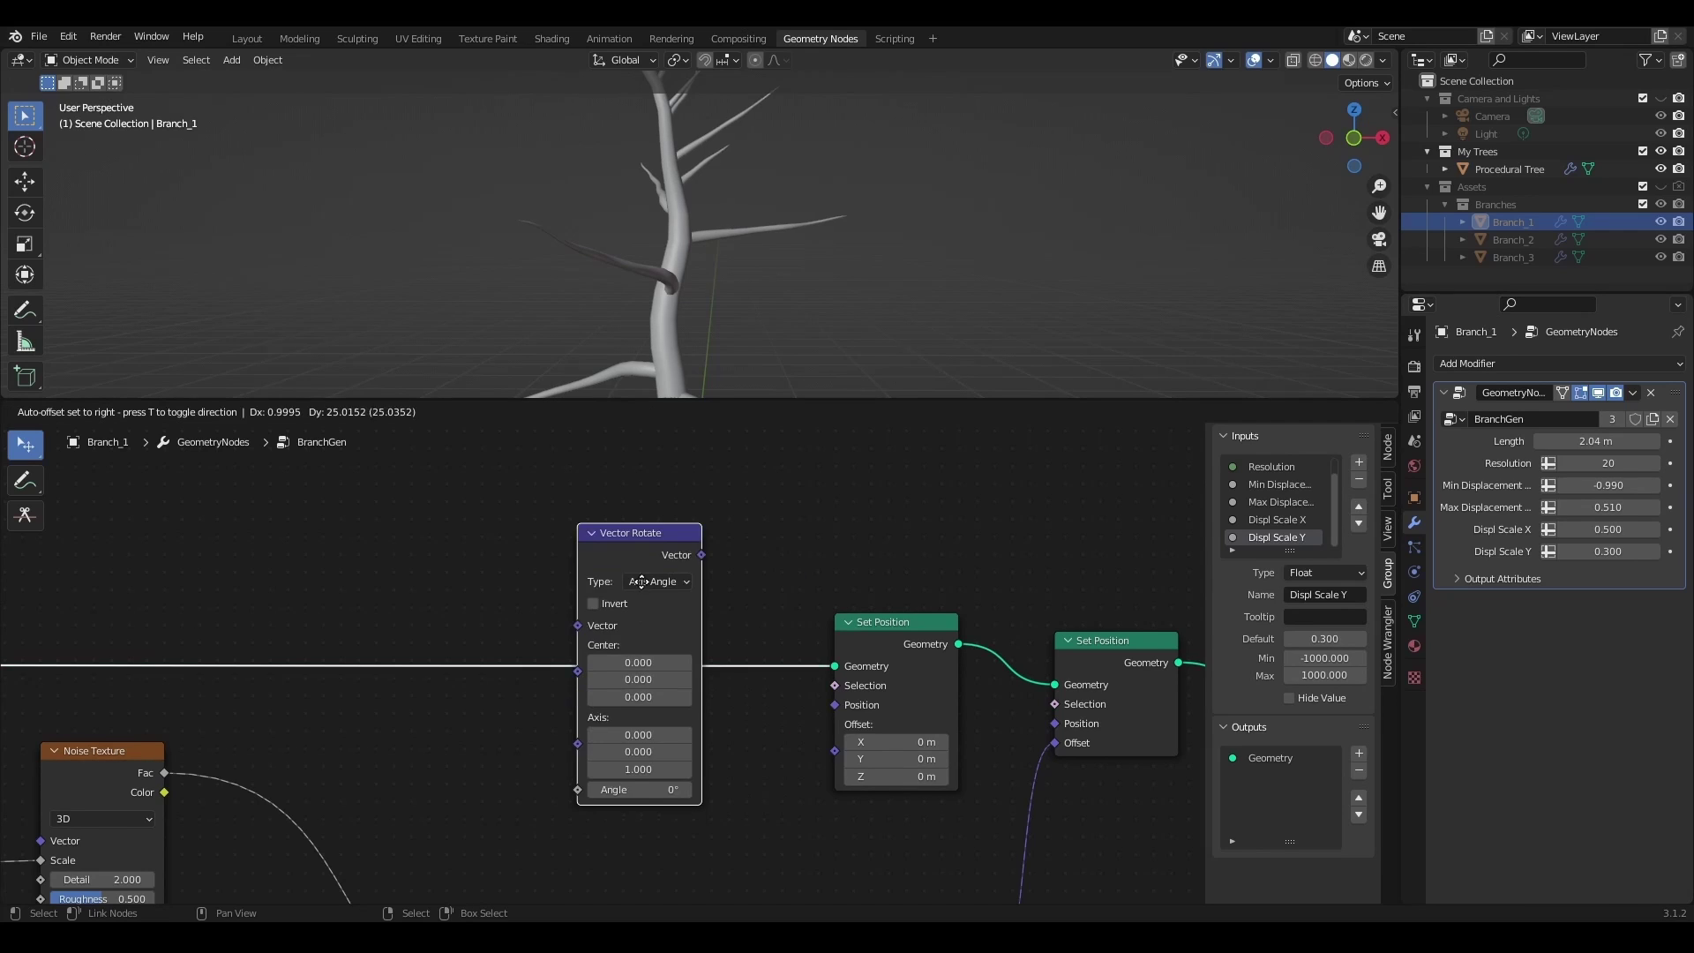
{"action": "left_click", "coordinate": [614, 489]}
{"action": "scroll", "coordinate": [644, 485], "scroll_direction": "down", "scroll_amount": 1}
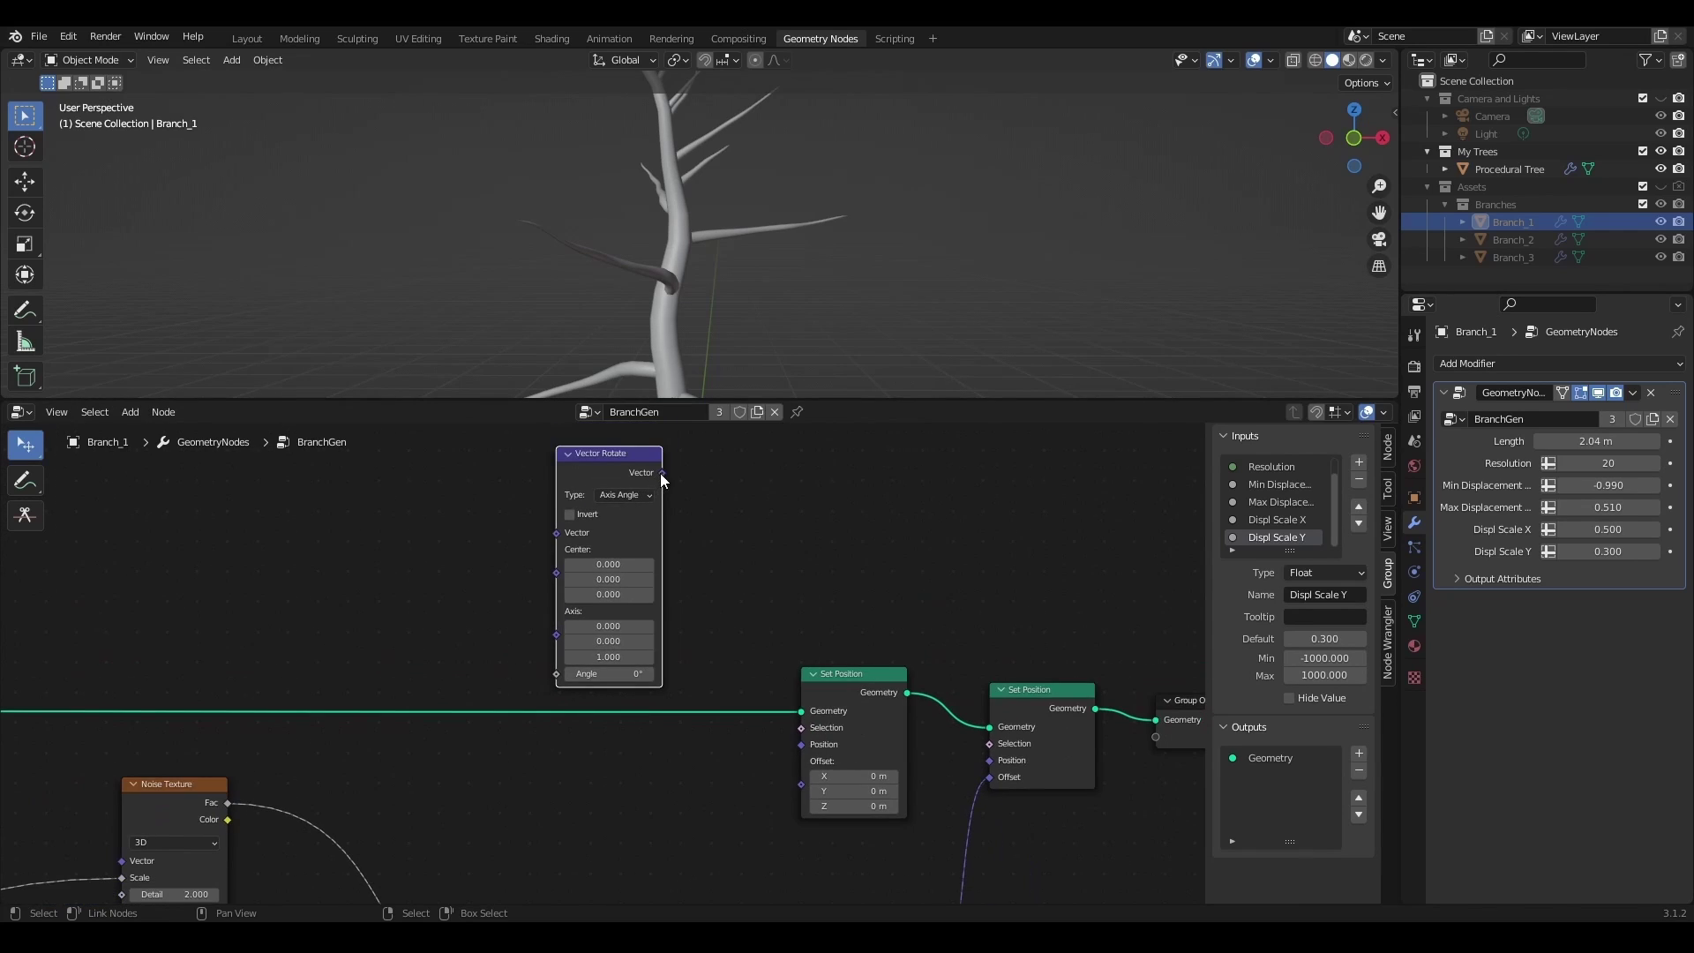
{"action": "left_click_drag", "start_coordinate": [662, 473], "coordinate": [800, 743]}
- Add a Position node and connect it to Vector Rotate's Vector input
{"action": "middle_click_drag", "start_coordinate": [701, 628], "coordinate": [822, 703]}
{"action": "scroll", "coordinate": [617, 655], "scroll_direction": "up", "scroll_amount": 3}
{"action": "middle_click_drag", "start_coordinate": [445, 544], "coordinate": [488, 598]}
{"action": "key", "text": "shift+a"}
{"action": "left_click", "coordinate": [462, 563]}
{"action": "type", "text": "po"}
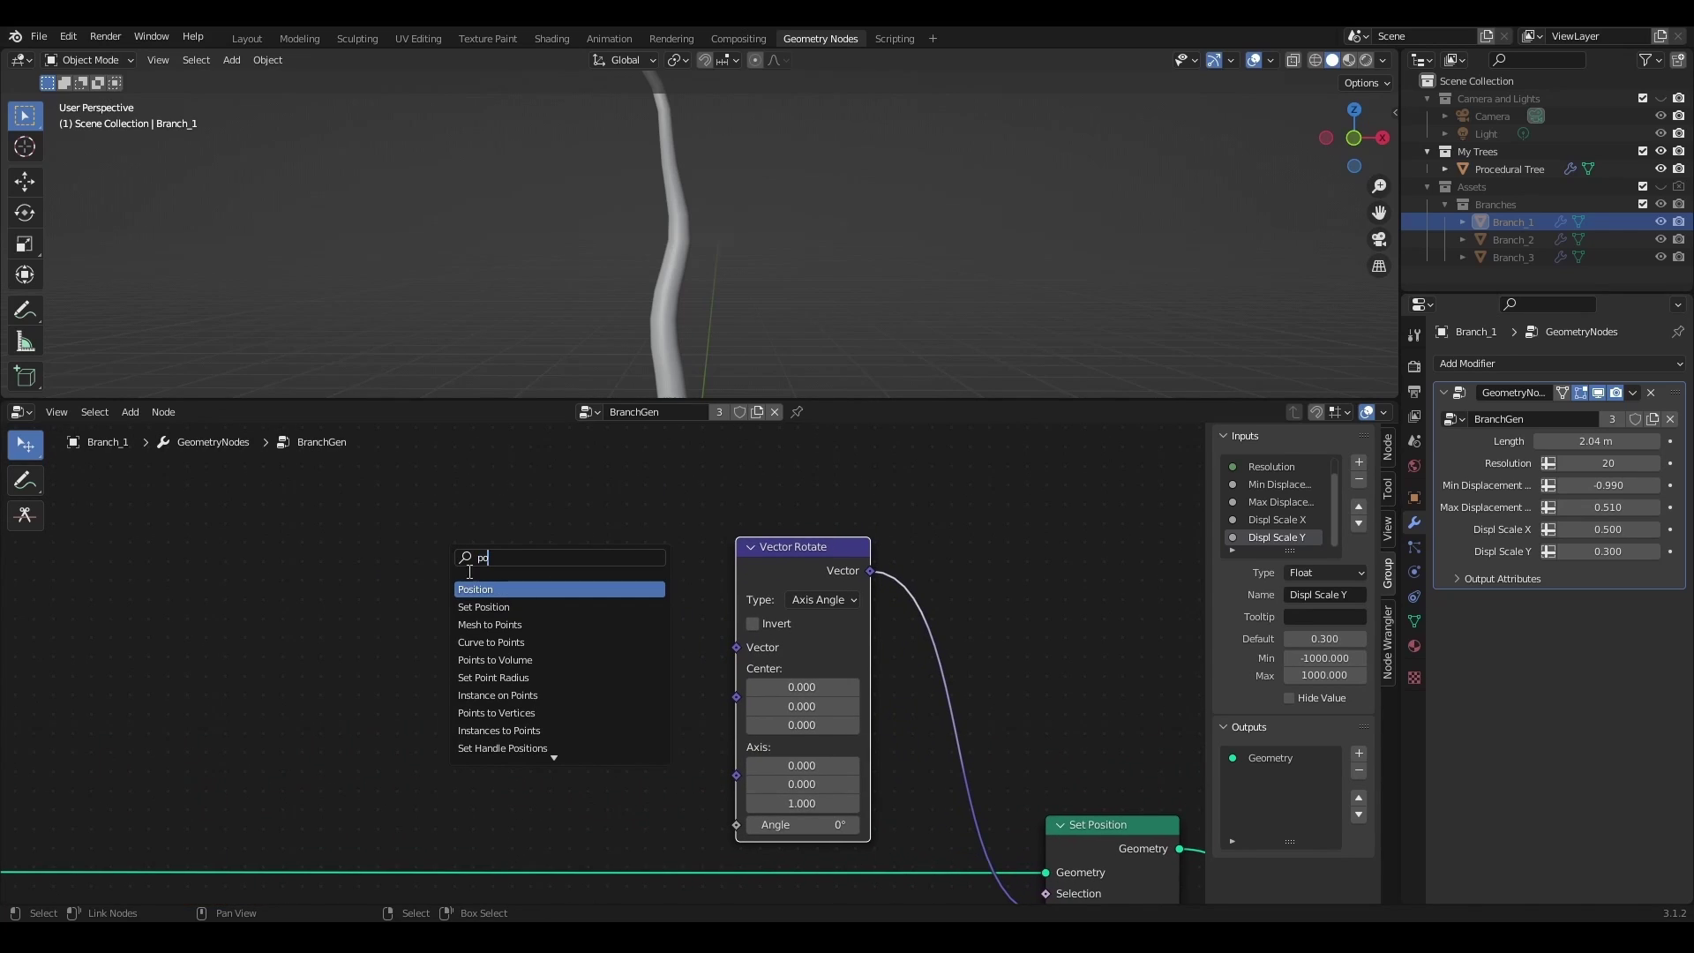
{"action": "key", "text": "Return"}
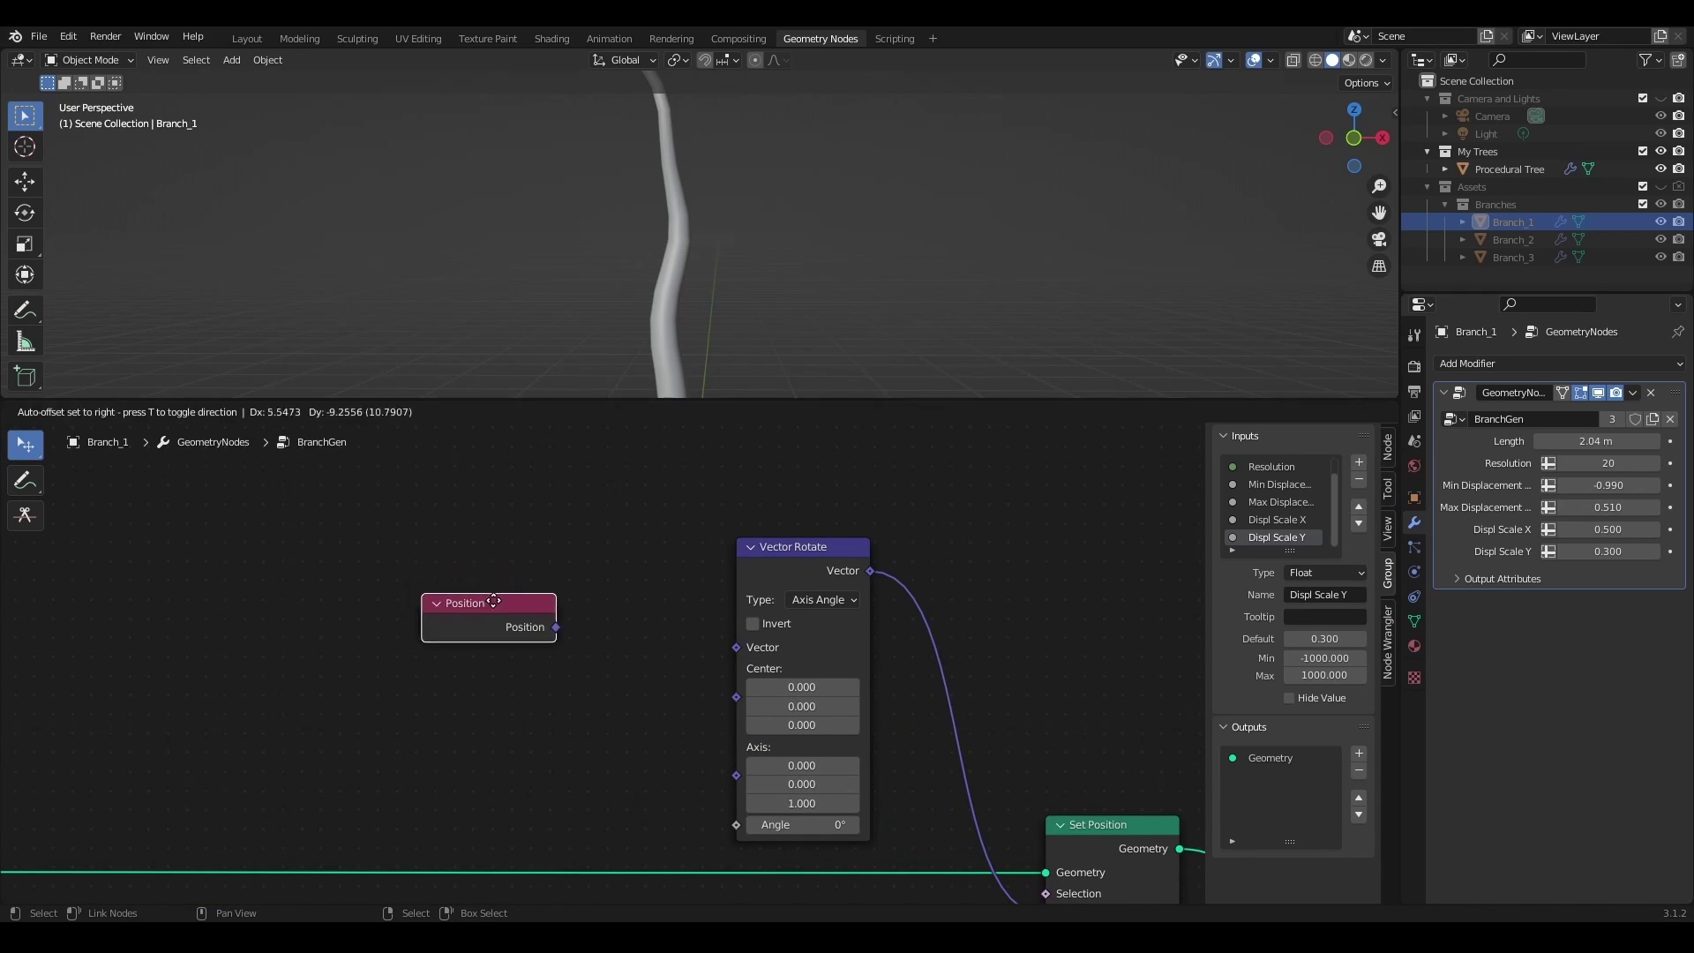
{"action": "left_click", "coordinate": [501, 580]}
{"action": "left_click_drag", "start_coordinate": [565, 607], "coordinate": [631, 634]}
{"action": "left_click_drag", "start_coordinate": [746, 652], "coordinate": [736, 648]}
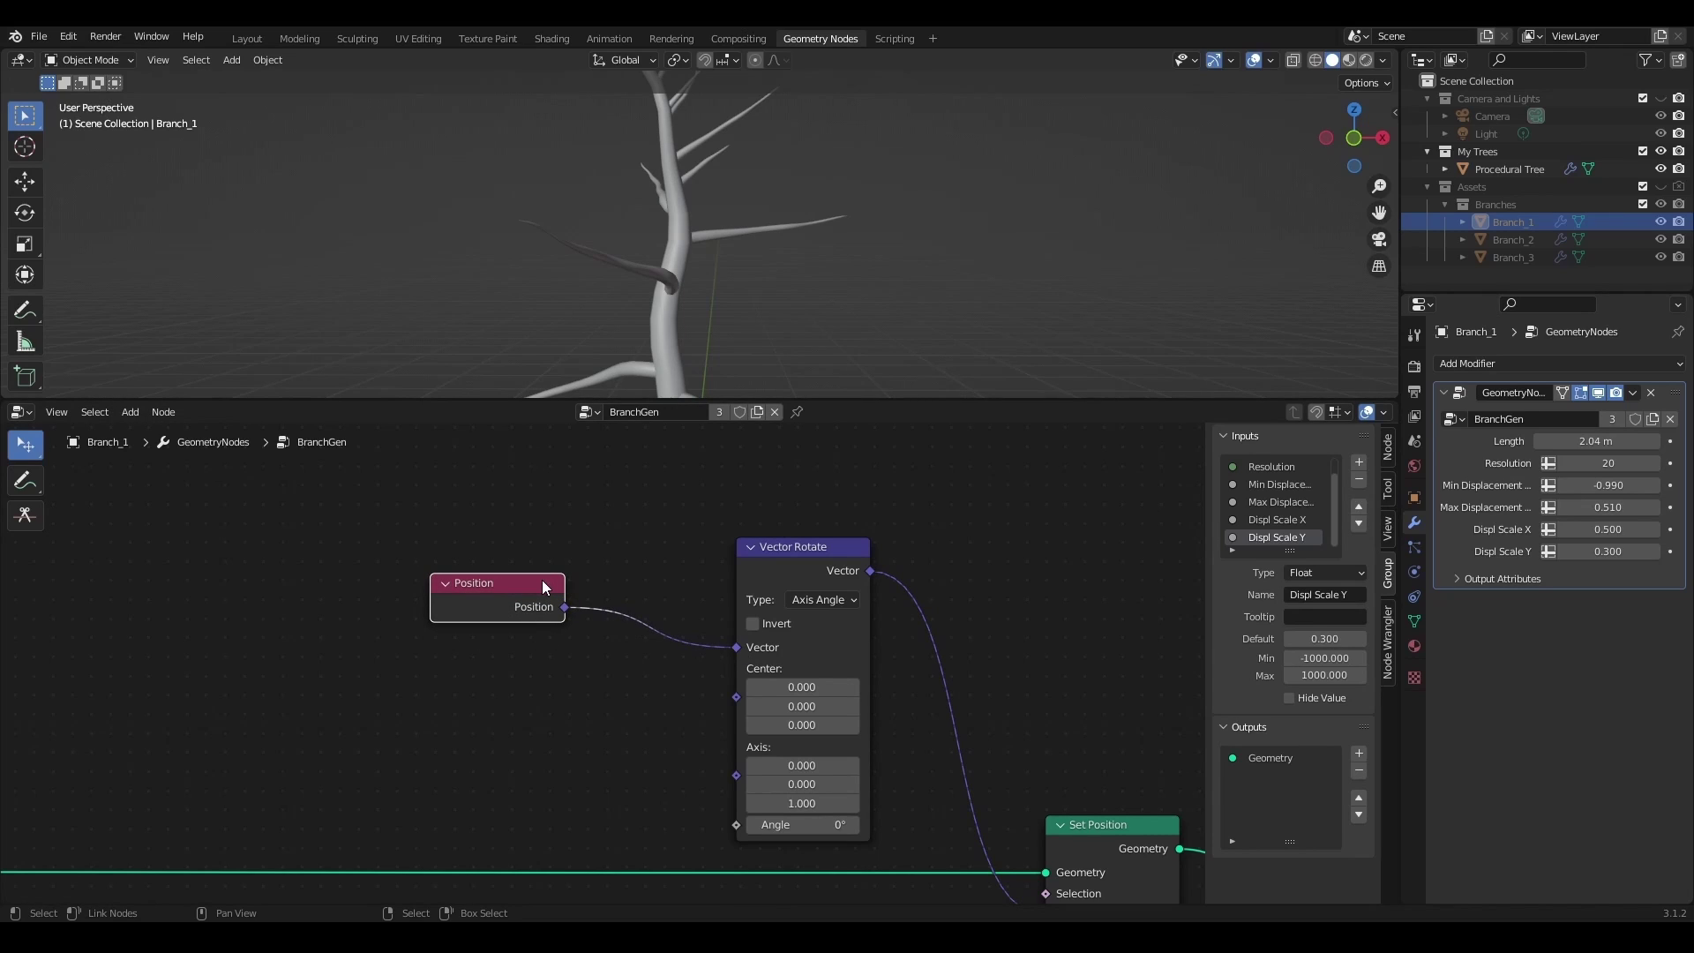
{"action": "left_click_drag", "start_coordinate": [538, 579], "coordinate": [564, 560]}
- Set Vector Rotate's Type to X Axis, trying out its Angle and undoing the angle change
{"action": "left_click", "coordinate": [828, 599]}
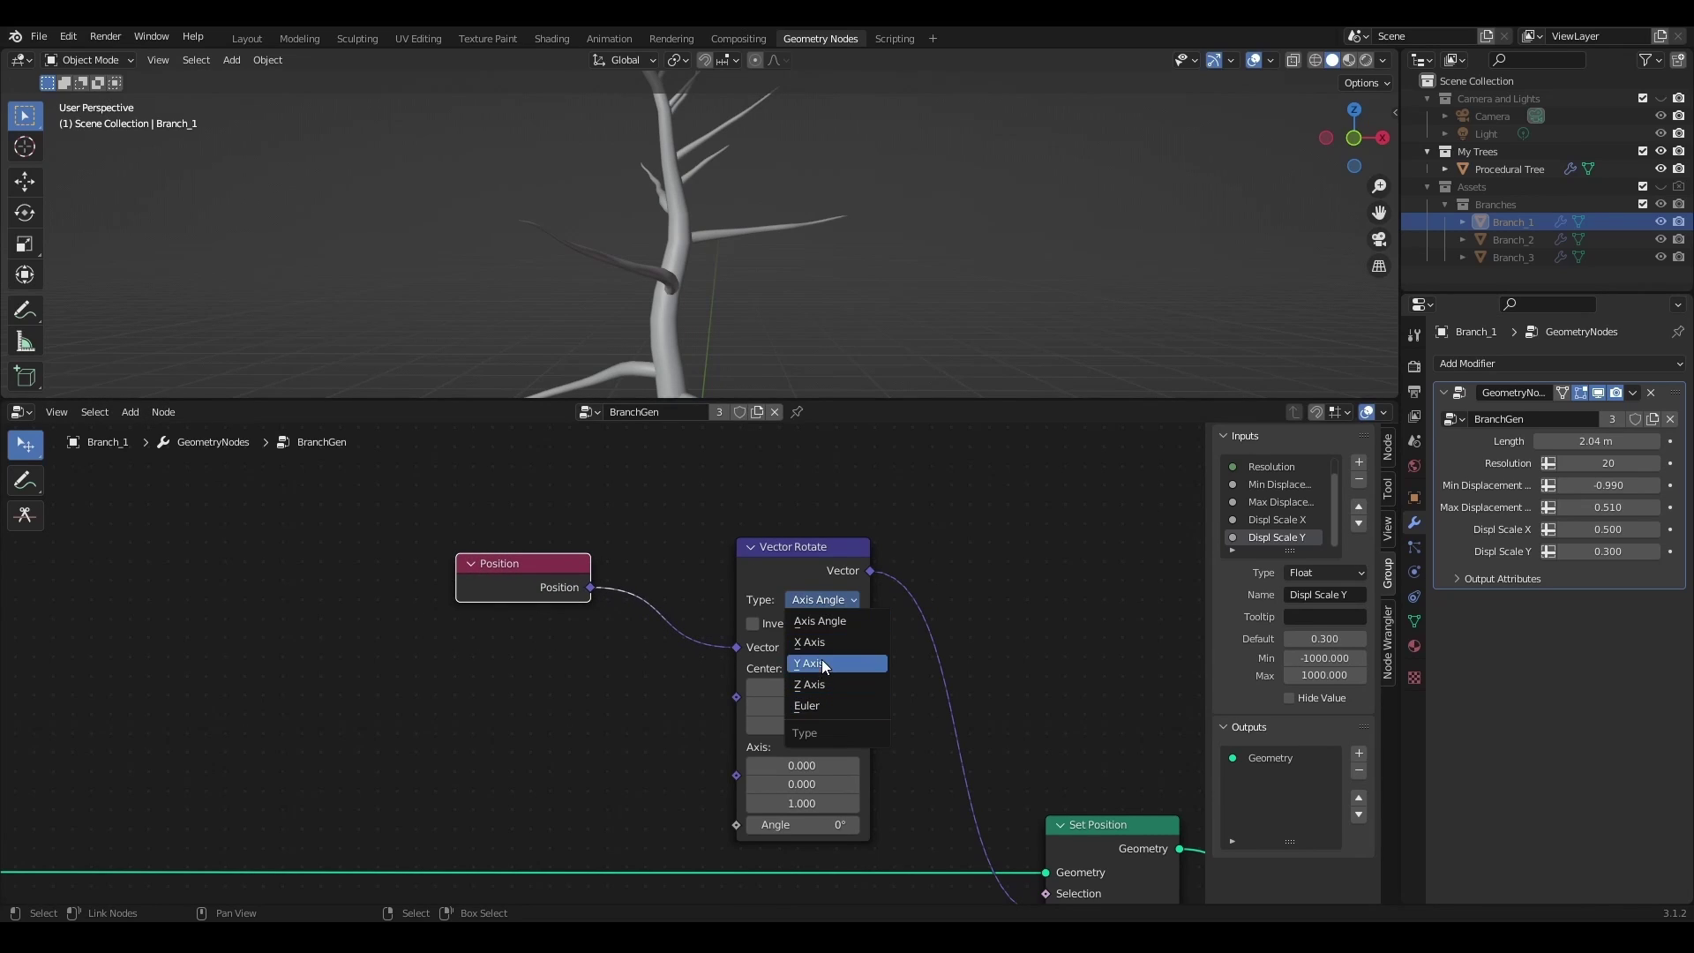
{"action": "left_click", "coordinate": [816, 641]}
{"action": "mouse_move", "coordinate": [803, 747]}
{"action": "left_mouse_down"}
{"action": "mouse_move", "coordinate": [759, 746]}
{"action": "mouse_move", "coordinate": [838, 748]}
{"action": "mouse_move", "coordinate": [807, 747]}
{"action": "mouse_move", "coordinate": [820, 766]}
{"action": "mouse_move", "coordinate": [805, 766]}
{"action": "left_mouse_up"}
{"action": "scroll", "coordinate": [813, 600], "scroll_direction": "down", "scroll_amount": 2, "text": "ctrl"}
{"action": "key", "text": "ctrl+z"}
{"action": "left_click", "coordinate": [819, 599]}
{"action": "left_click", "coordinate": [813, 648]}
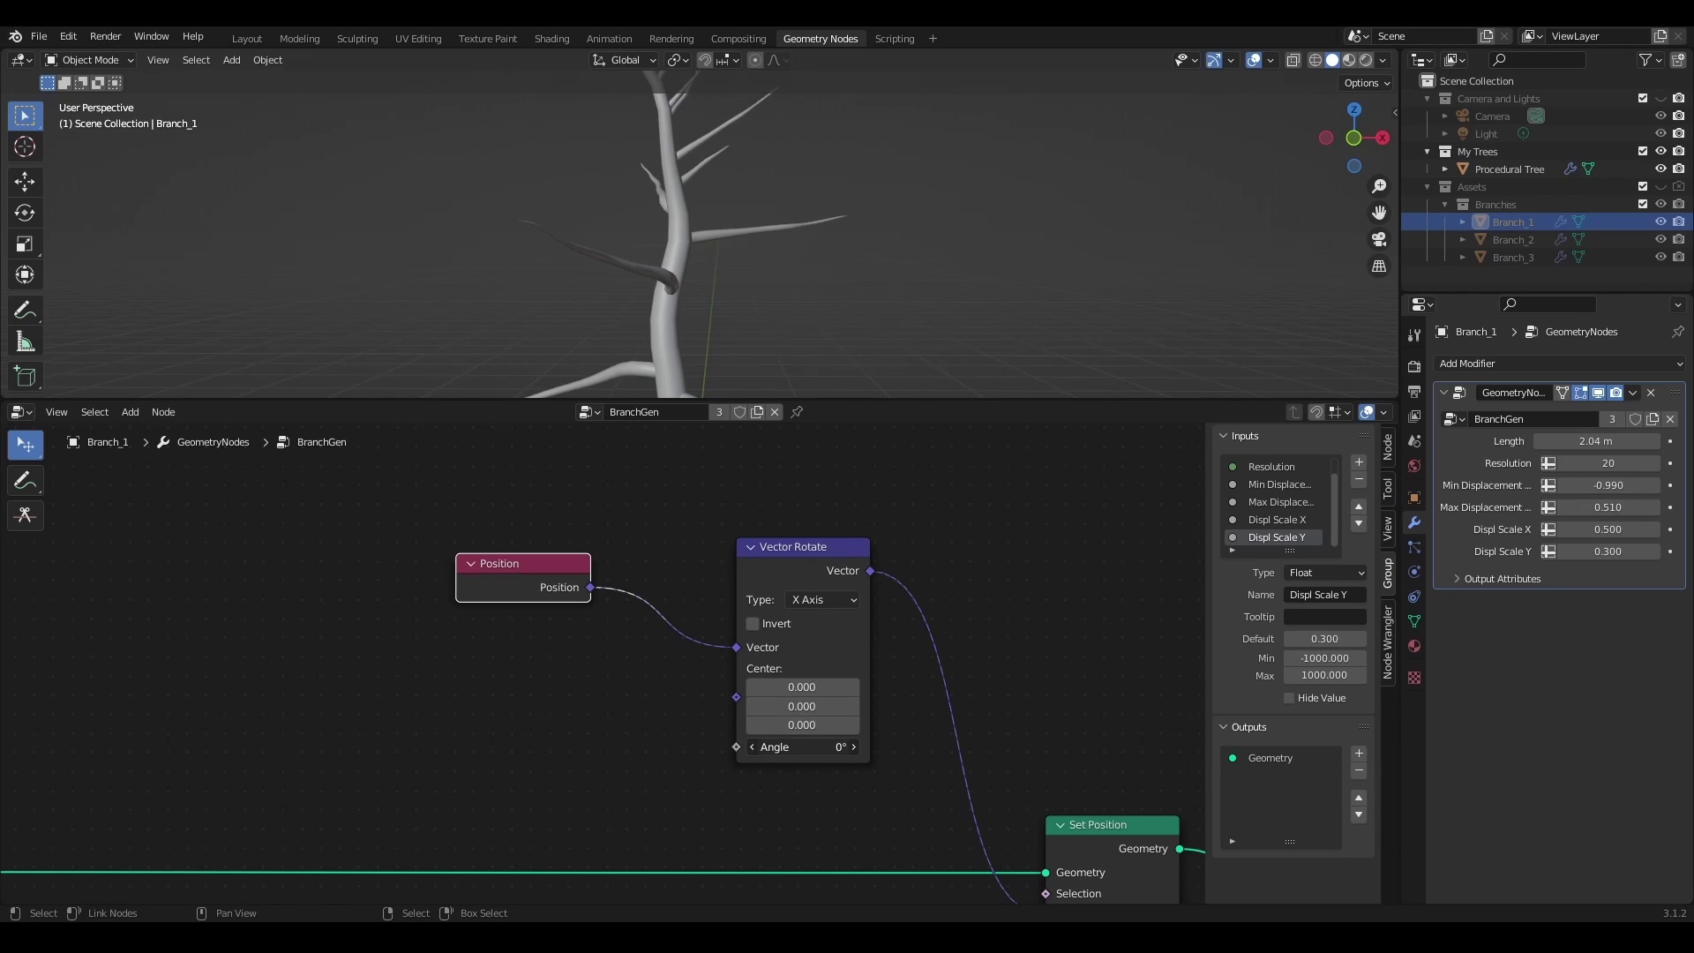
{"action": "left_click_drag", "start_coordinate": [801, 746], "coordinate": [801, 743]}
{"action": "key", "text": "ctrl+z"}
- Add an Index node near the Position node
{"action": "scroll", "coordinate": [648, 705], "scroll_direction": "down", "scroll_amount": 3}
{"action": "scroll", "coordinate": [748, 250], "scroll_direction": "down", "scroll_amount": 3}
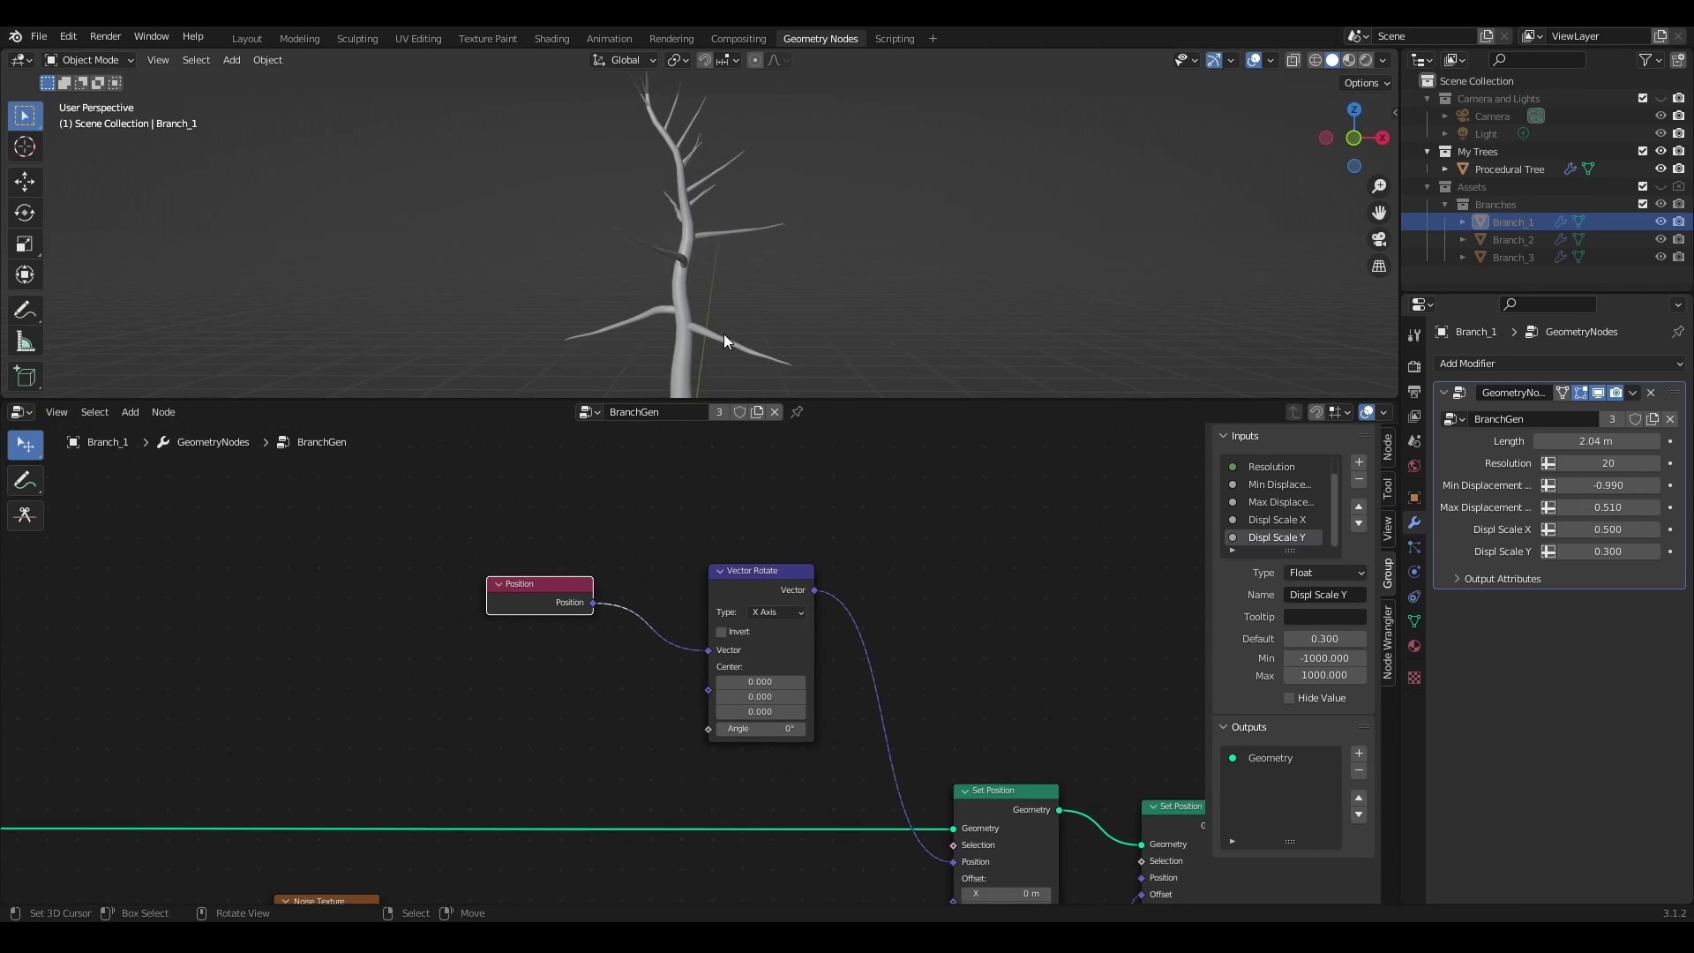
{"action": "scroll", "coordinate": [684, 661], "scroll_direction": "up", "scroll_amount": 4}
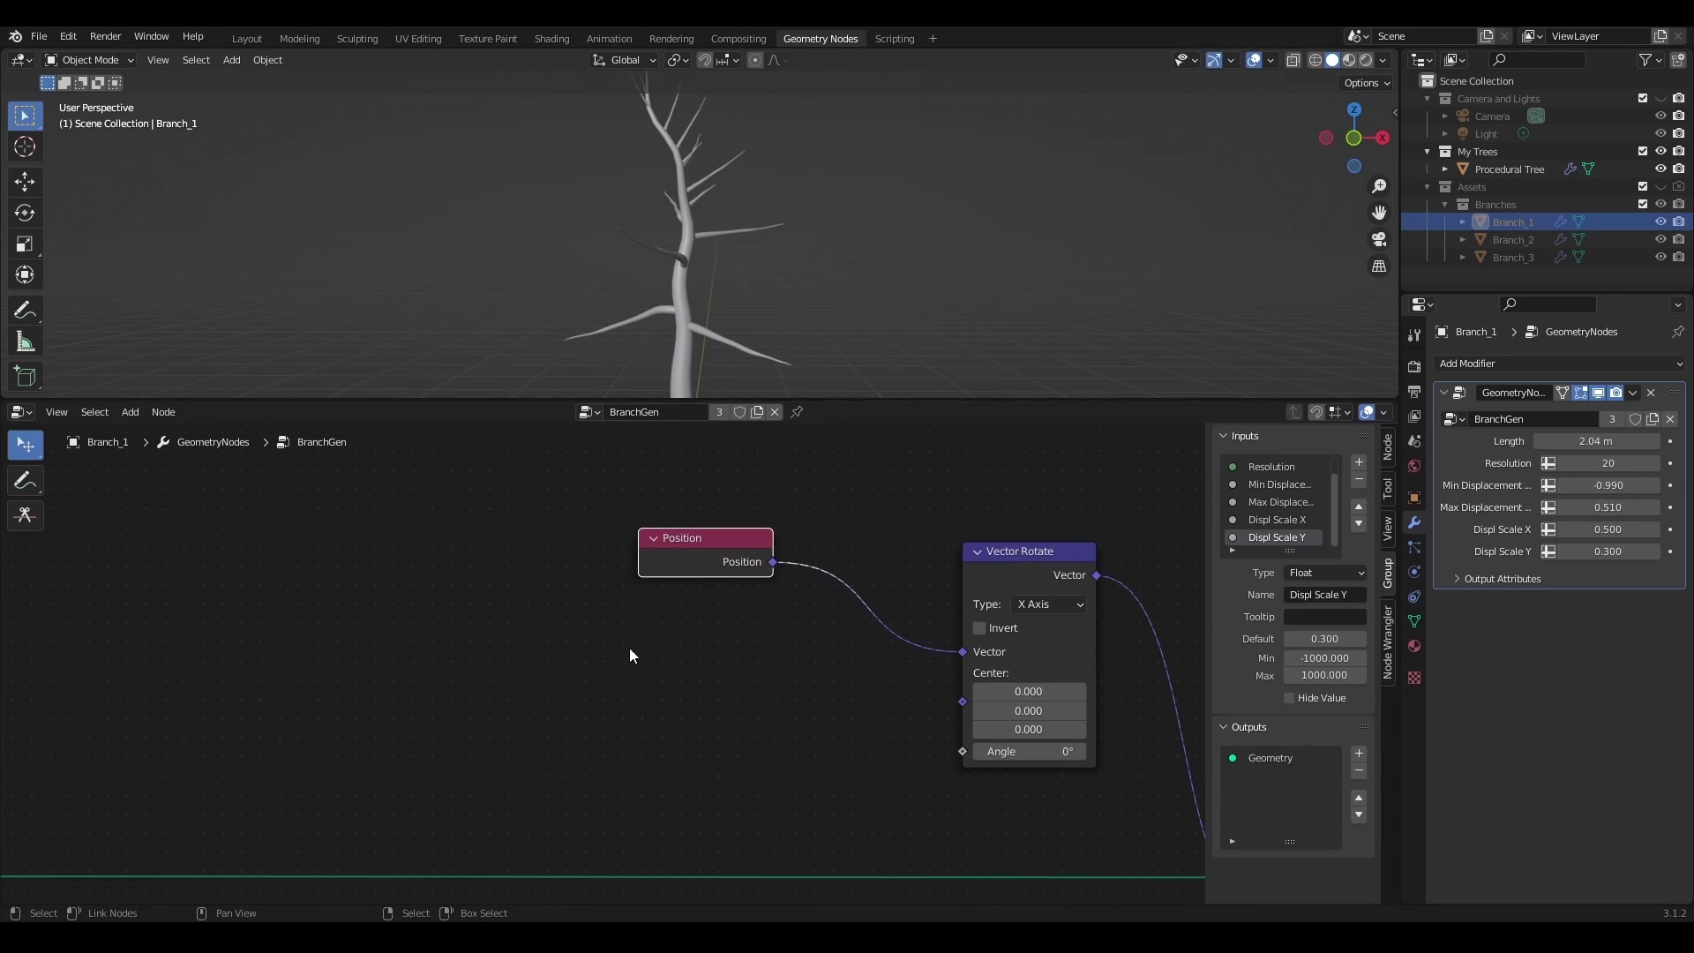
{"action": "key", "text": "shift+a"}
{"action": "left_click", "coordinate": [499, 557]}
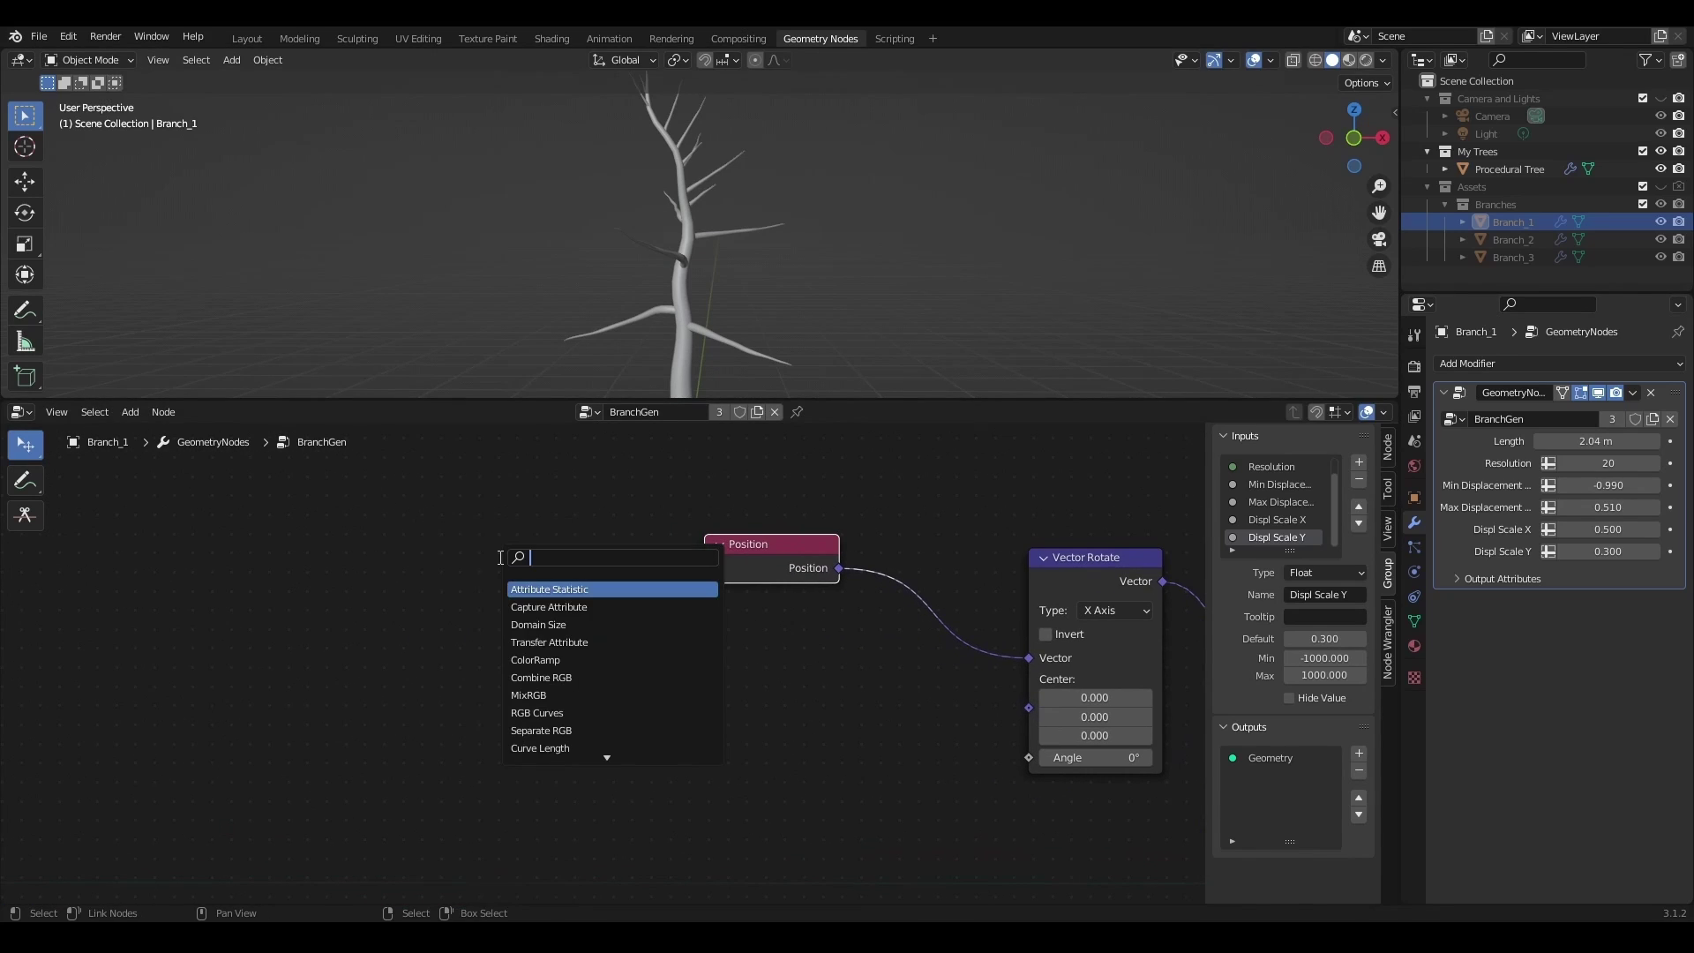
{"action": "type", "text": "index"}
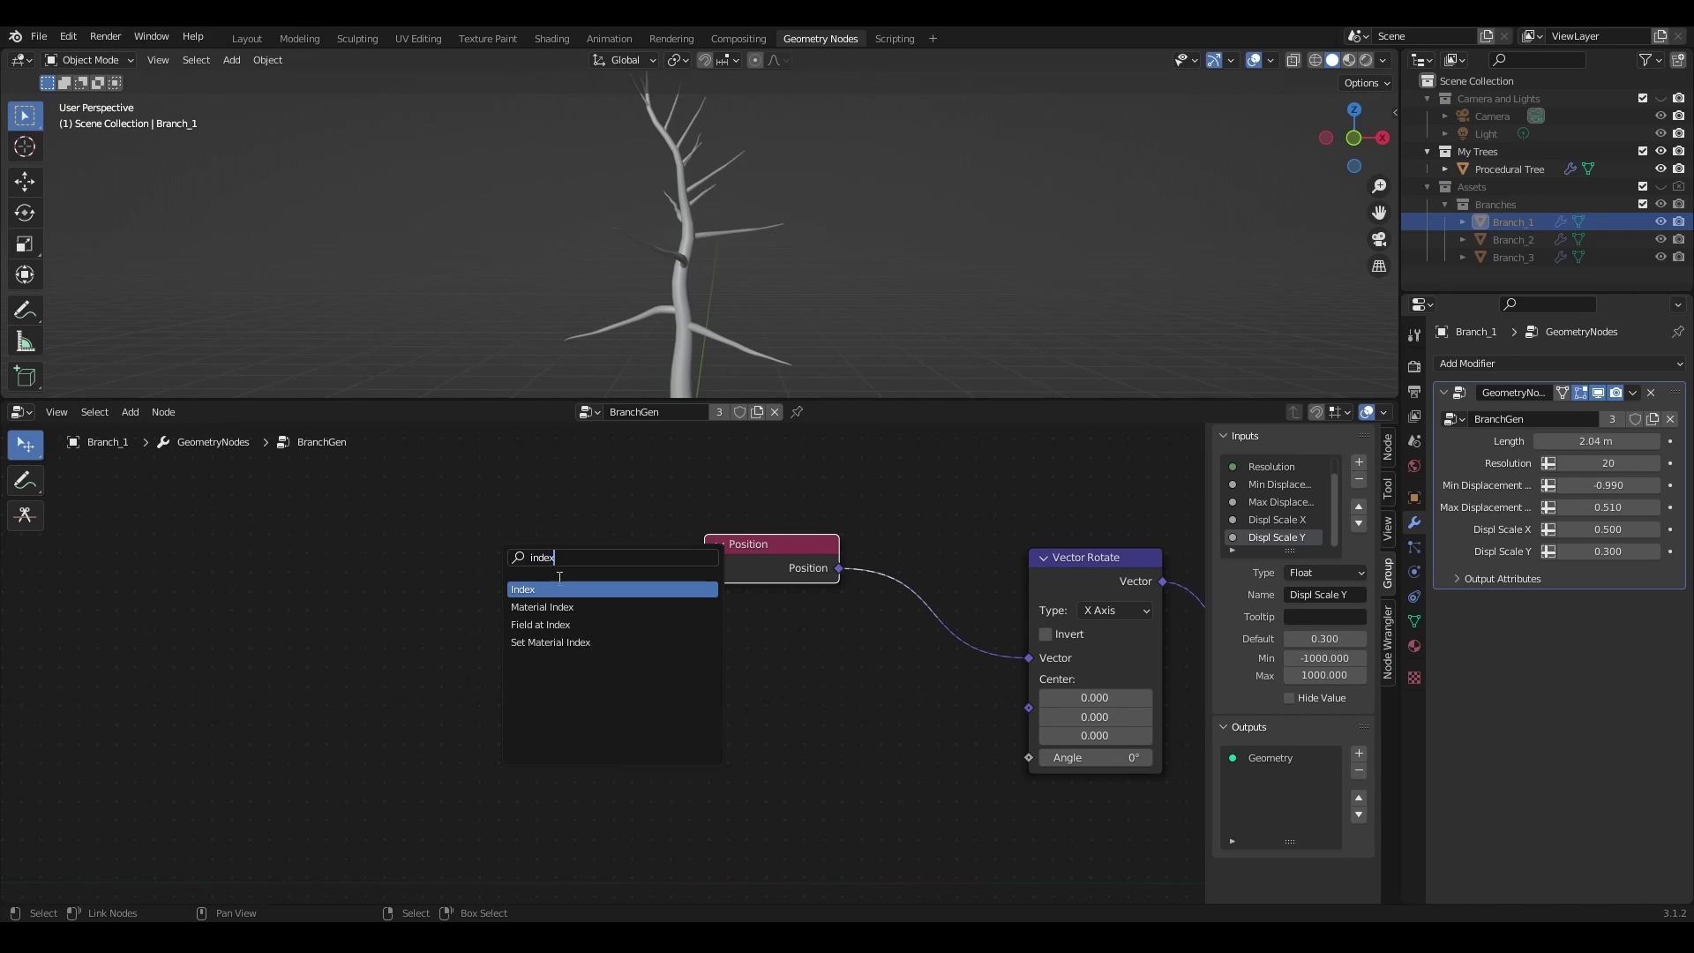
{"action": "key", "text": "Return"}
{"action": "left_click", "coordinate": [543, 671]}
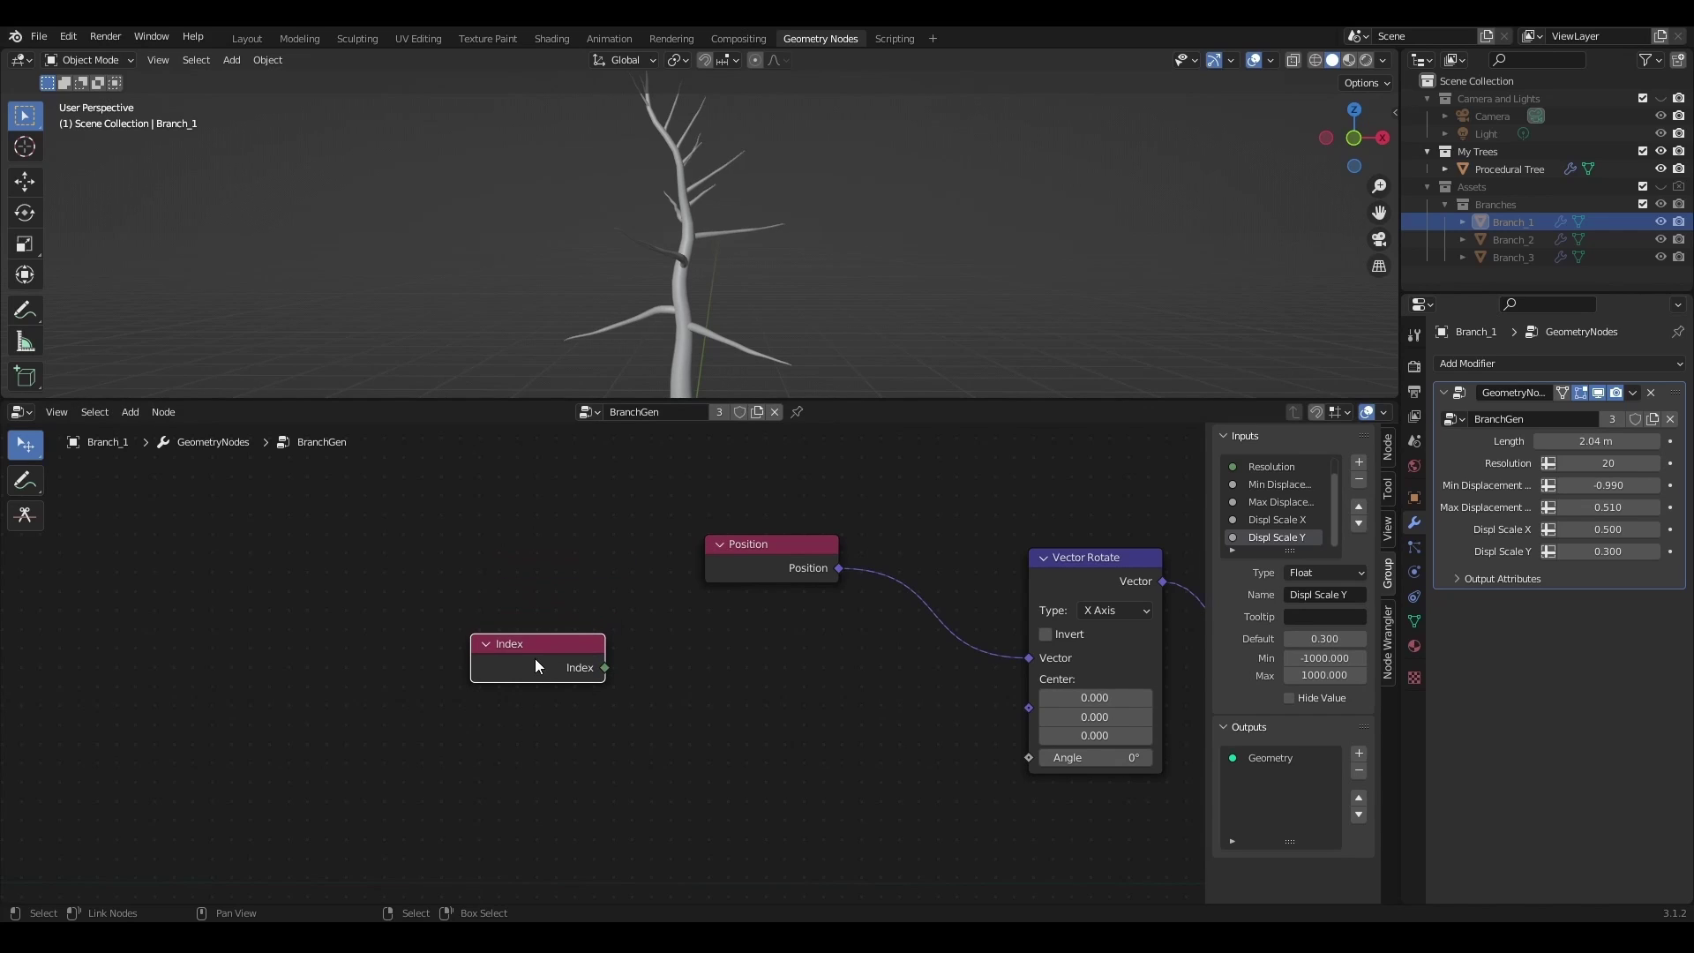
{"action": "left_click_drag", "start_coordinate": [535, 666], "coordinate": [573, 642]}
- Add a Math node set to Multiply between the Index and Vector Rotate nodes
{"action": "scroll", "coordinate": [603, 667], "scroll_direction": "up", "scroll_amount": 3}
{"action": "middle_click_drag", "start_coordinate": [802, 677], "coordinate": [593, 658]}
{"action": "left_click_drag", "start_coordinate": [385, 599], "coordinate": [316, 609]}
{"action": "key", "text": "shift+a"}
{"action": "type", "text": "m"}
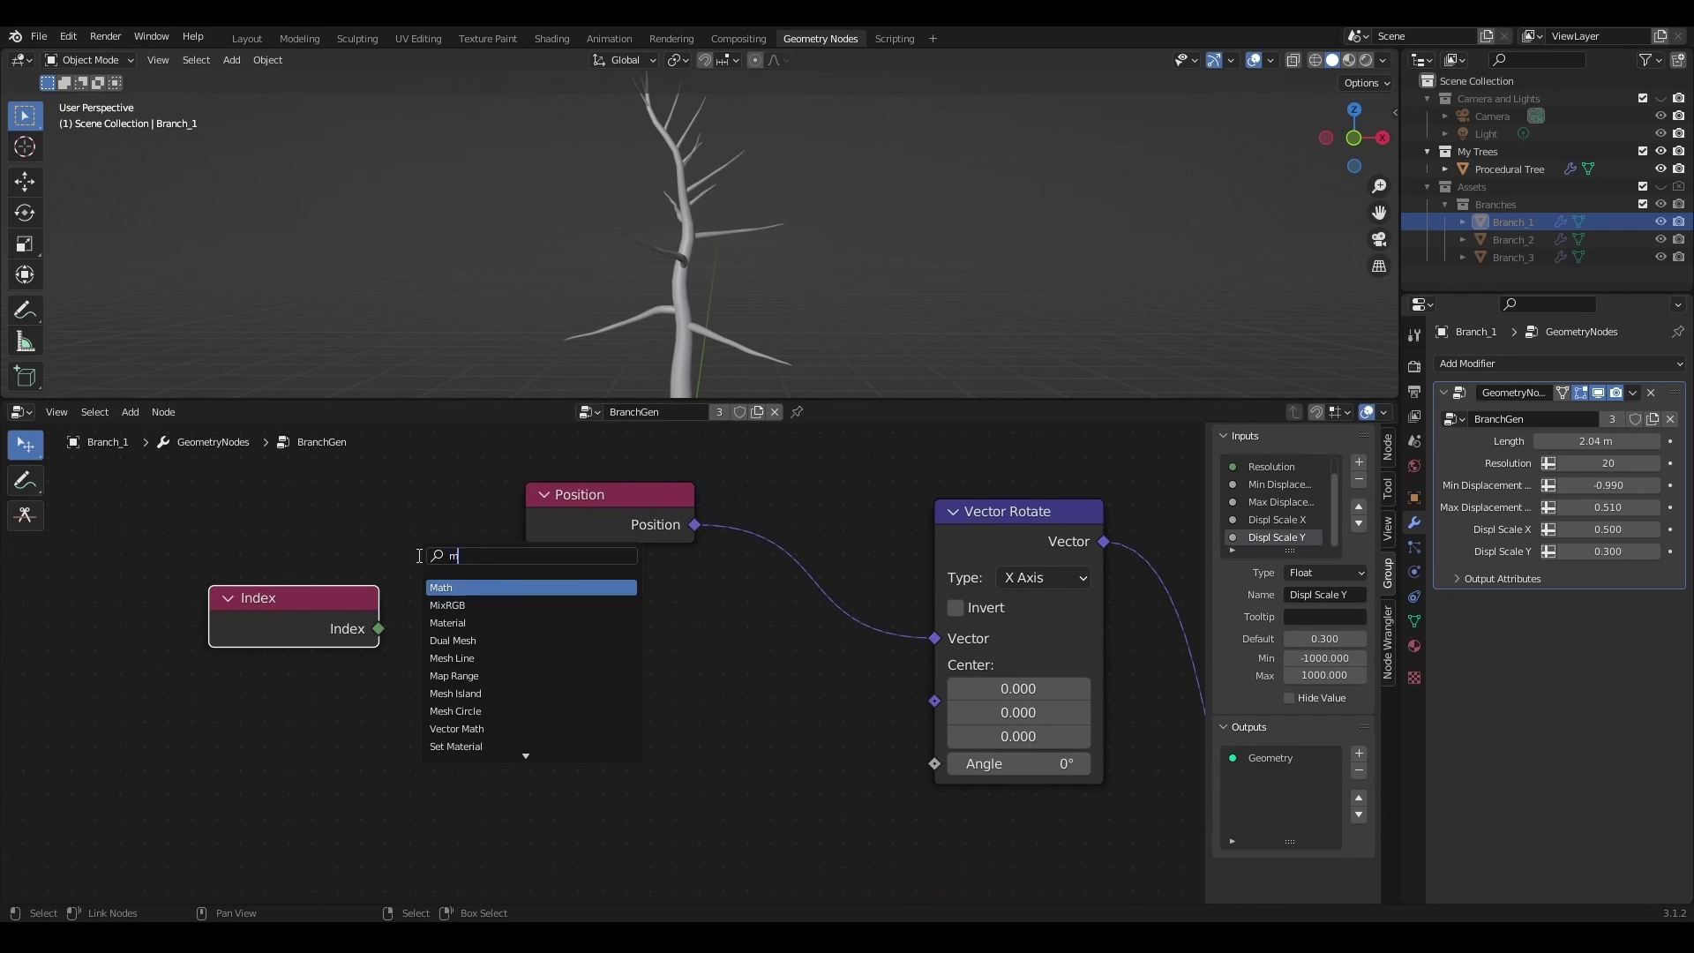
{"action": "type", "text": "ath"}
{"action": "key", "text": "Return"}
{"action": "left_click", "coordinate": [426, 641]}
{"action": "left_click", "coordinate": [573, 693]}
{"action": "left_click", "coordinate": [548, 430]}
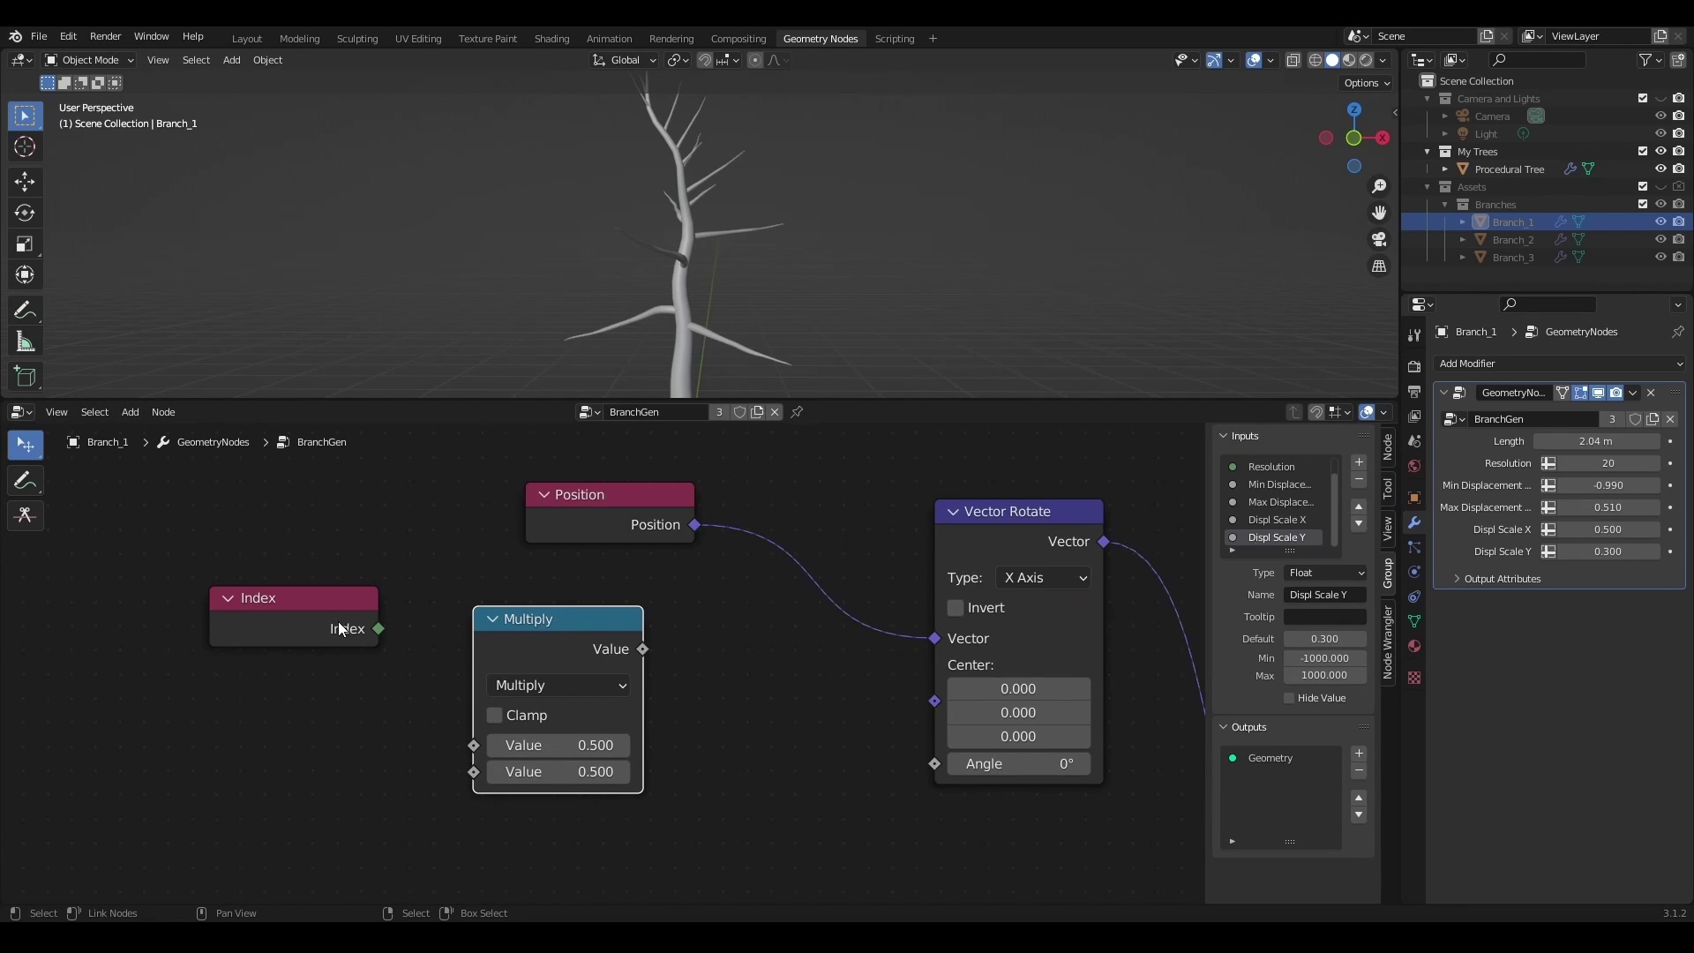
- Connect Index to the Multiply node's first Value and the Multiply result to Vector Rotate's Angle
{"action": "left_click", "coordinate": [374, 630]}
{"action": "left_click_drag", "start_coordinate": [385, 638], "coordinate": [474, 745]}
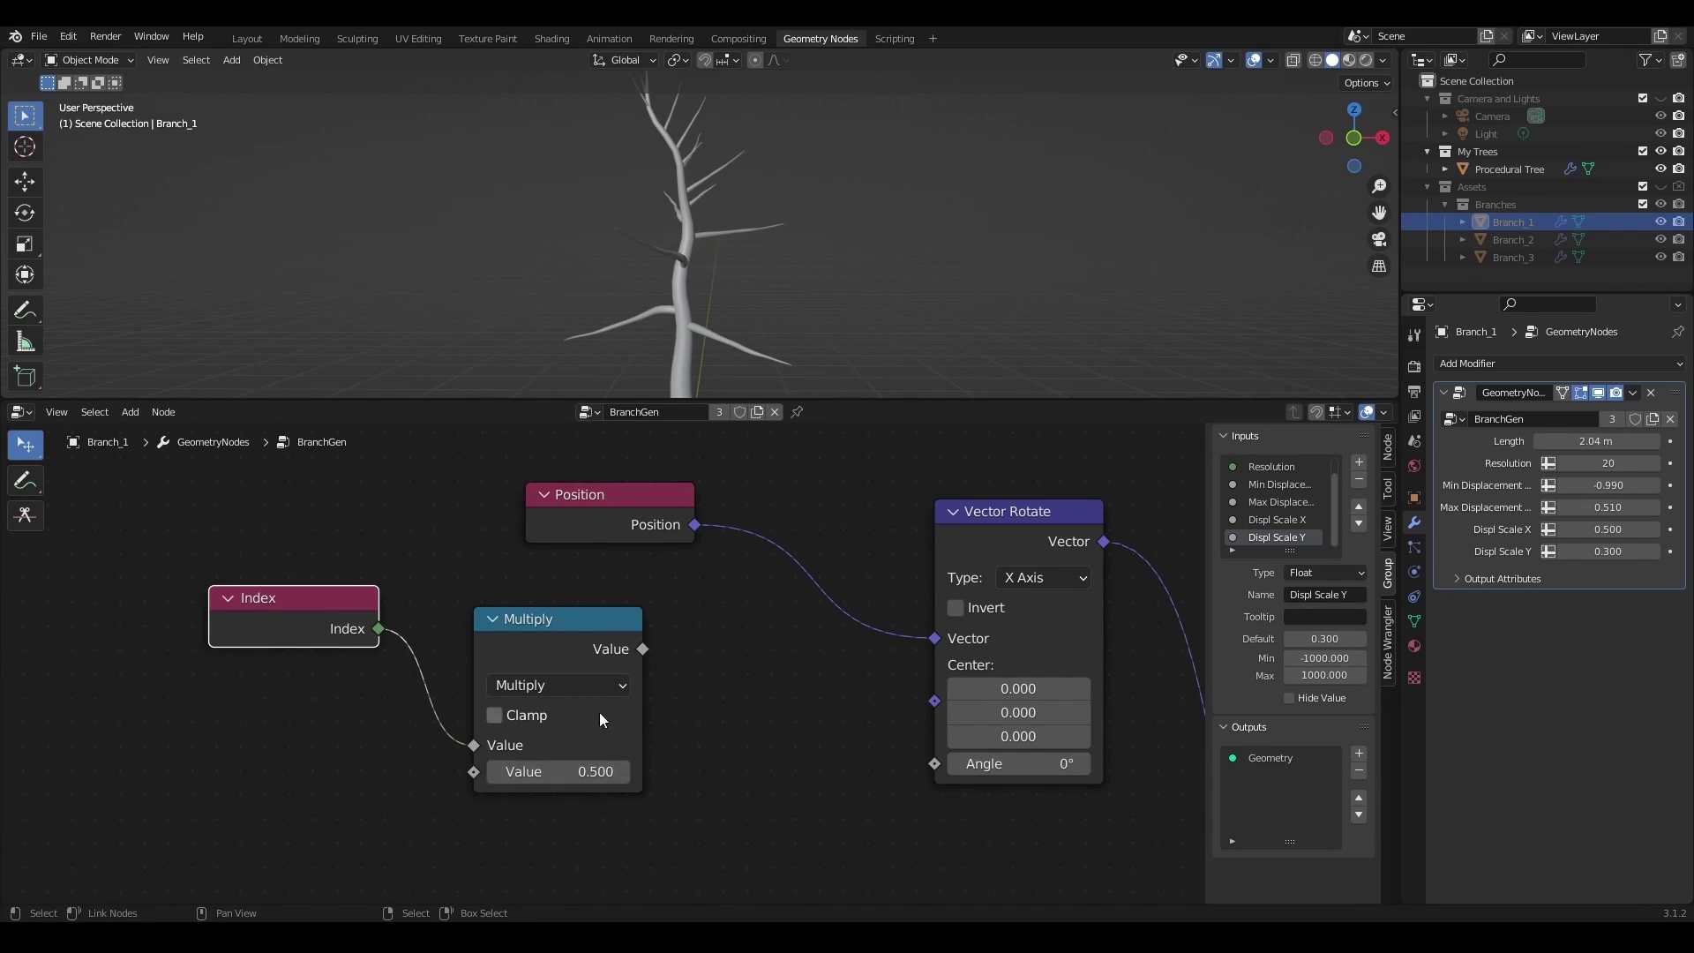
{"action": "left_click", "coordinate": [629, 679]}
{"action": "left_click_drag", "start_coordinate": [647, 652], "coordinate": [941, 763]}
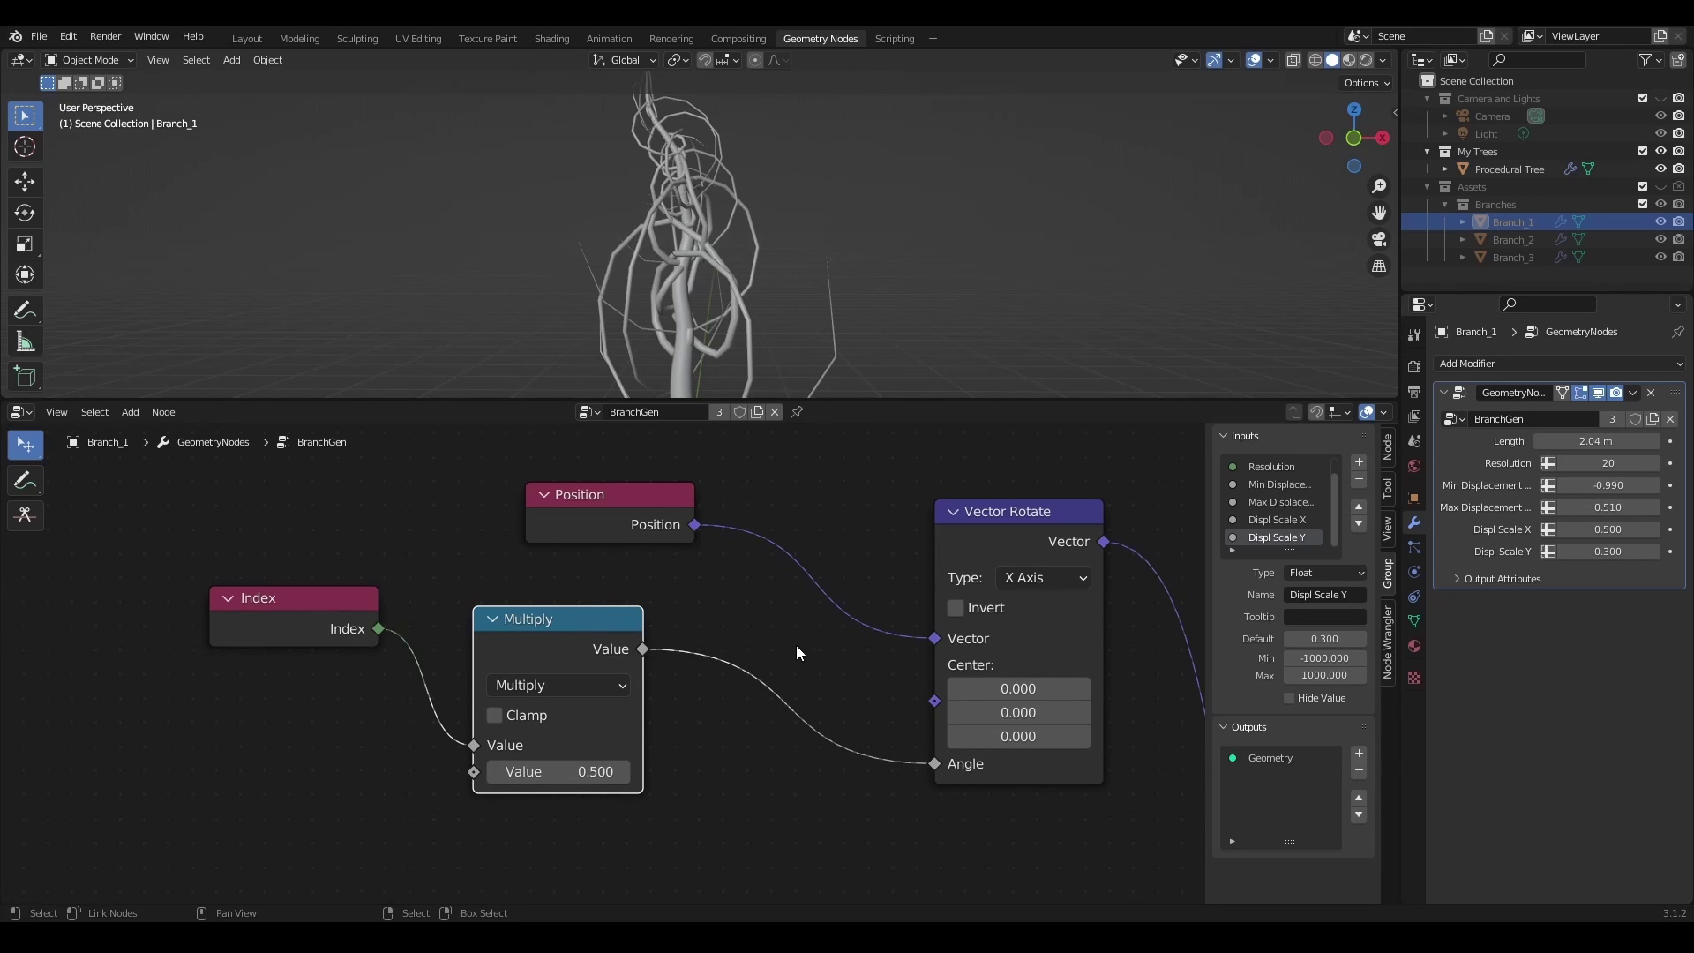
- Move the Index and Multiply nodes aside and insert a duplicate Multiply node before Vector Rotate's Angle
{"action": "left_click_drag", "start_coordinate": [695, 596], "coordinate": [282, 760]}
{"action": "key", "text": "g"}
{"action": "left_click", "coordinate": [531, 770]}
{"action": "middle_click_drag", "start_coordinate": [571, 764], "coordinate": [691, 747]}
{"action": "key", "text": "shift+d"}
{"action": "left_click", "coordinate": [737, 658]}
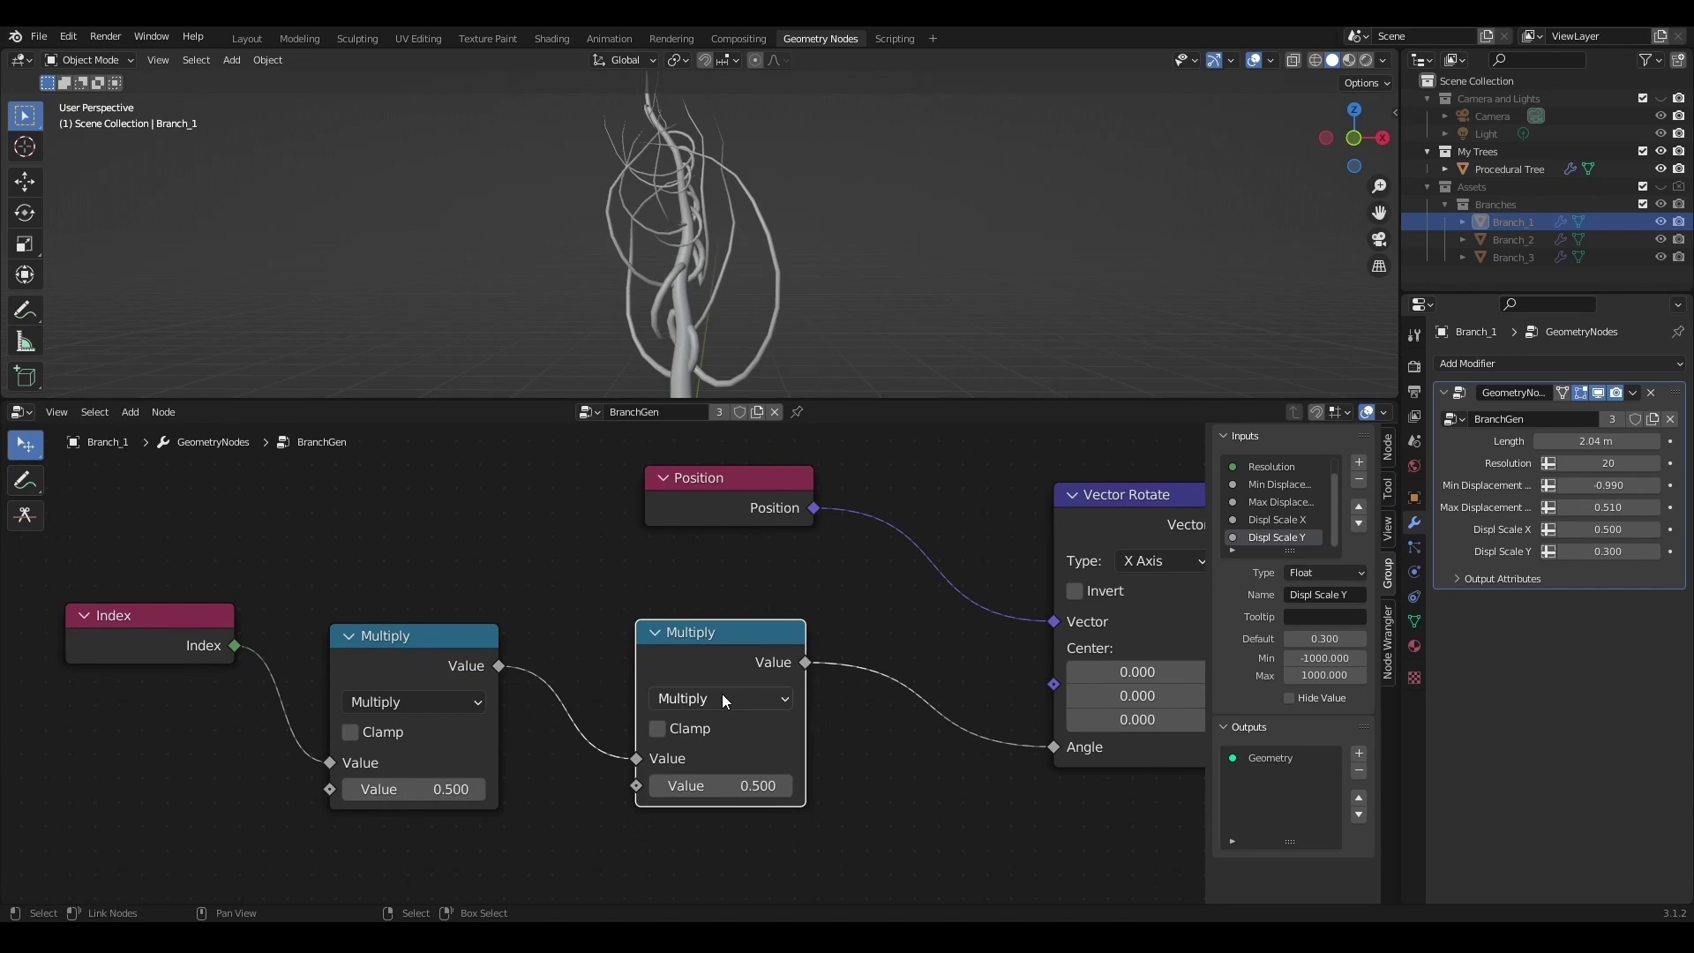
- Change the Math node feeding Vector Rotate's Angle from Multiply to To Radians
{"action": "left_click", "coordinate": [721, 697]}
{"action": "left_click", "coordinate": [1401, 389]}
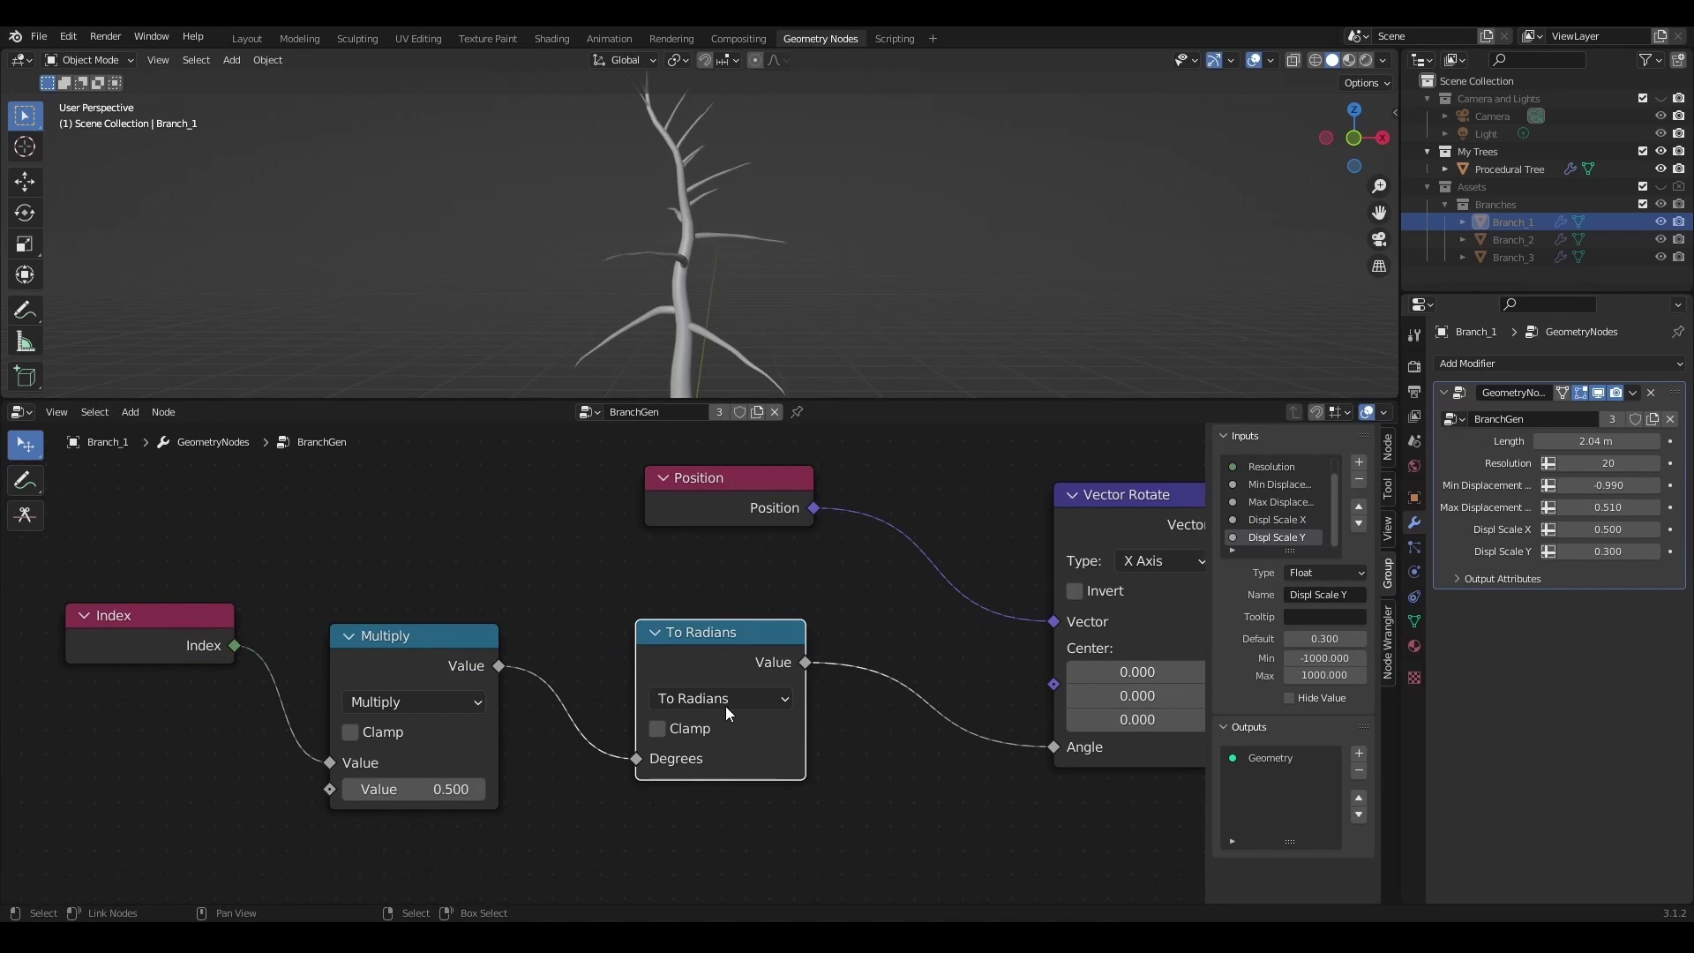
{"action": "key", "text": "BackSpace"}
- Try the remaining Multiply node's second Value at 1.000 and inspect how the branches bend
{"action": "mouse_move", "coordinate": [414, 790]}
{"action": "left_mouse_down"}
{"action": "mouse_move", "coordinate": [369, 790]}
{"action": "mouse_move", "coordinate": [484, 789]}
{"action": "mouse_move", "coordinate": [388, 790]}
{"action": "mouse_move", "coordinate": [476, 789]}
{"action": "mouse_move", "coordinate": [410, 789]}
{"action": "left_mouse_up"}
{"action": "middle_click_drag", "start_coordinate": [548, 764], "coordinate": [780, 749]}
{"action": "left_click", "coordinate": [713, 775]}
{"action": "middle_click_drag", "start_coordinate": [780, 309], "coordinate": [877, 304]}
{"action": "left_click", "coordinate": [711, 775]}
{"action": "left_click", "coordinate": [711, 775]}
{"action": "left_click", "coordinate": [711, 775]}
{"action": "left_click", "coordinate": [710, 775]}
{"action": "left_click_drag", "start_coordinate": [685, 774], "coordinate": [720, 774]}
{"action": "scroll", "coordinate": [832, 291], "scroll_direction": "down", "scroll_amount": 3}
{"action": "middle_click_drag", "start_coordinate": [832, 292], "coordinate": [778, 296]}
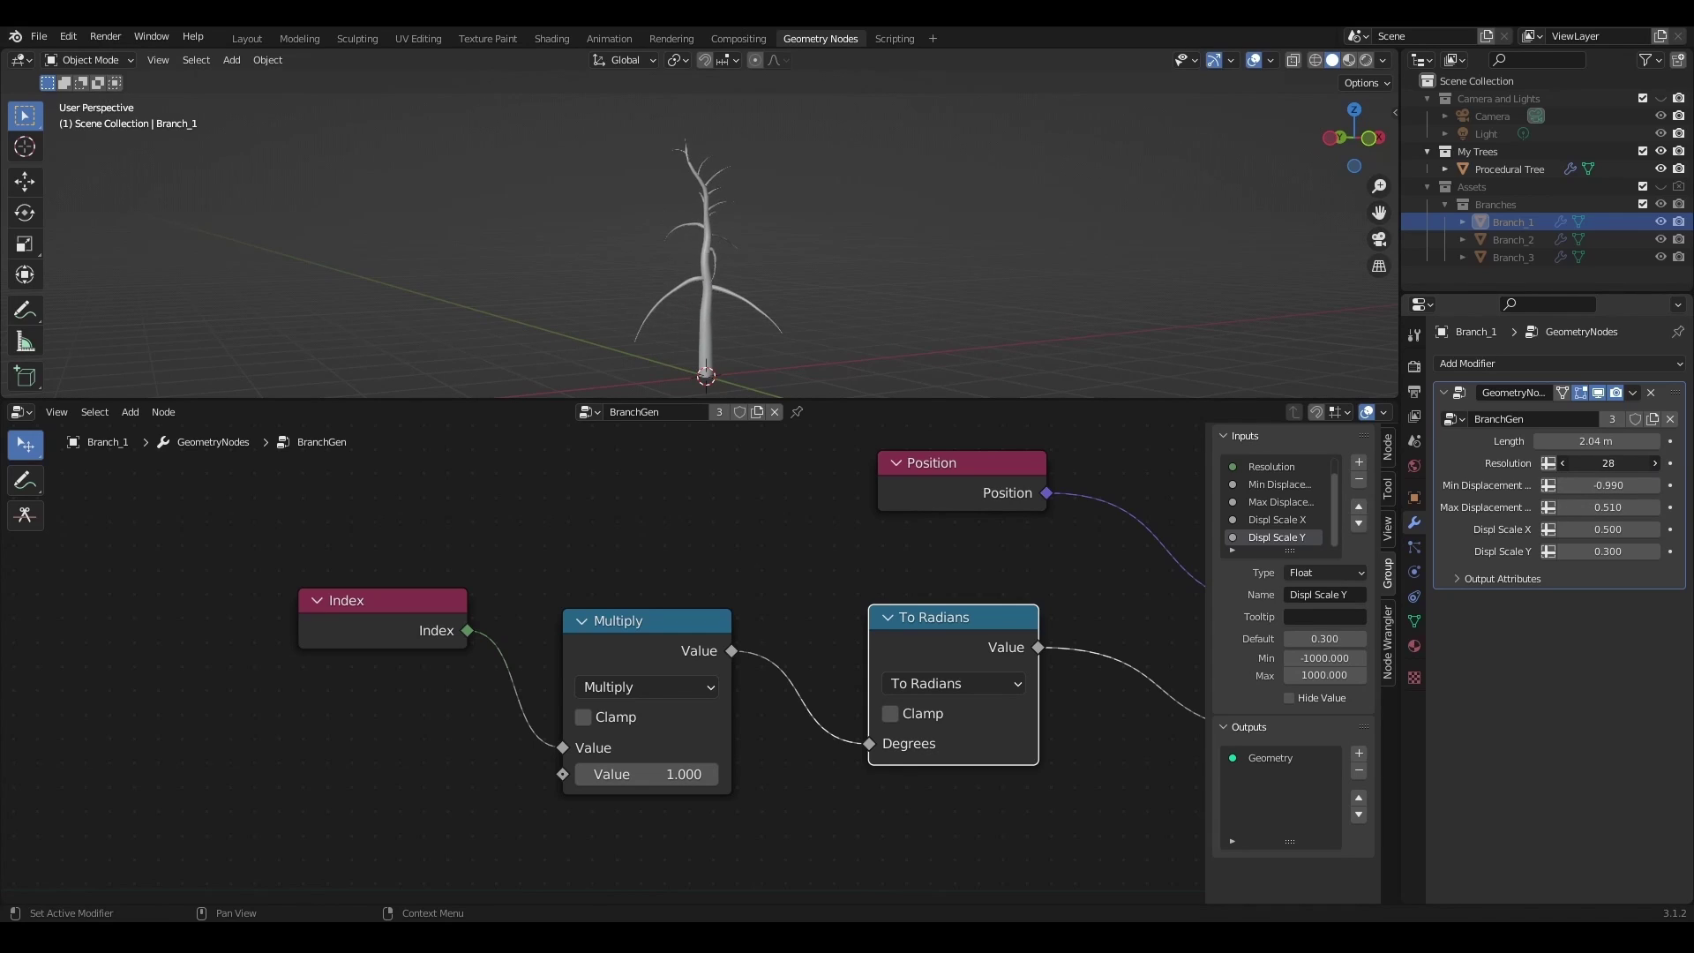
- Try a Resolution of 28 on Branch_1 and undo the change
{"action": "left_click_drag", "start_coordinate": [1609, 463], "coordinate": [1611, 463]}
{"action": "key", "text": "ctrl+z"}
{"action": "scroll", "coordinate": [705, 794], "scroll_direction": "up", "scroll_amount": 2}
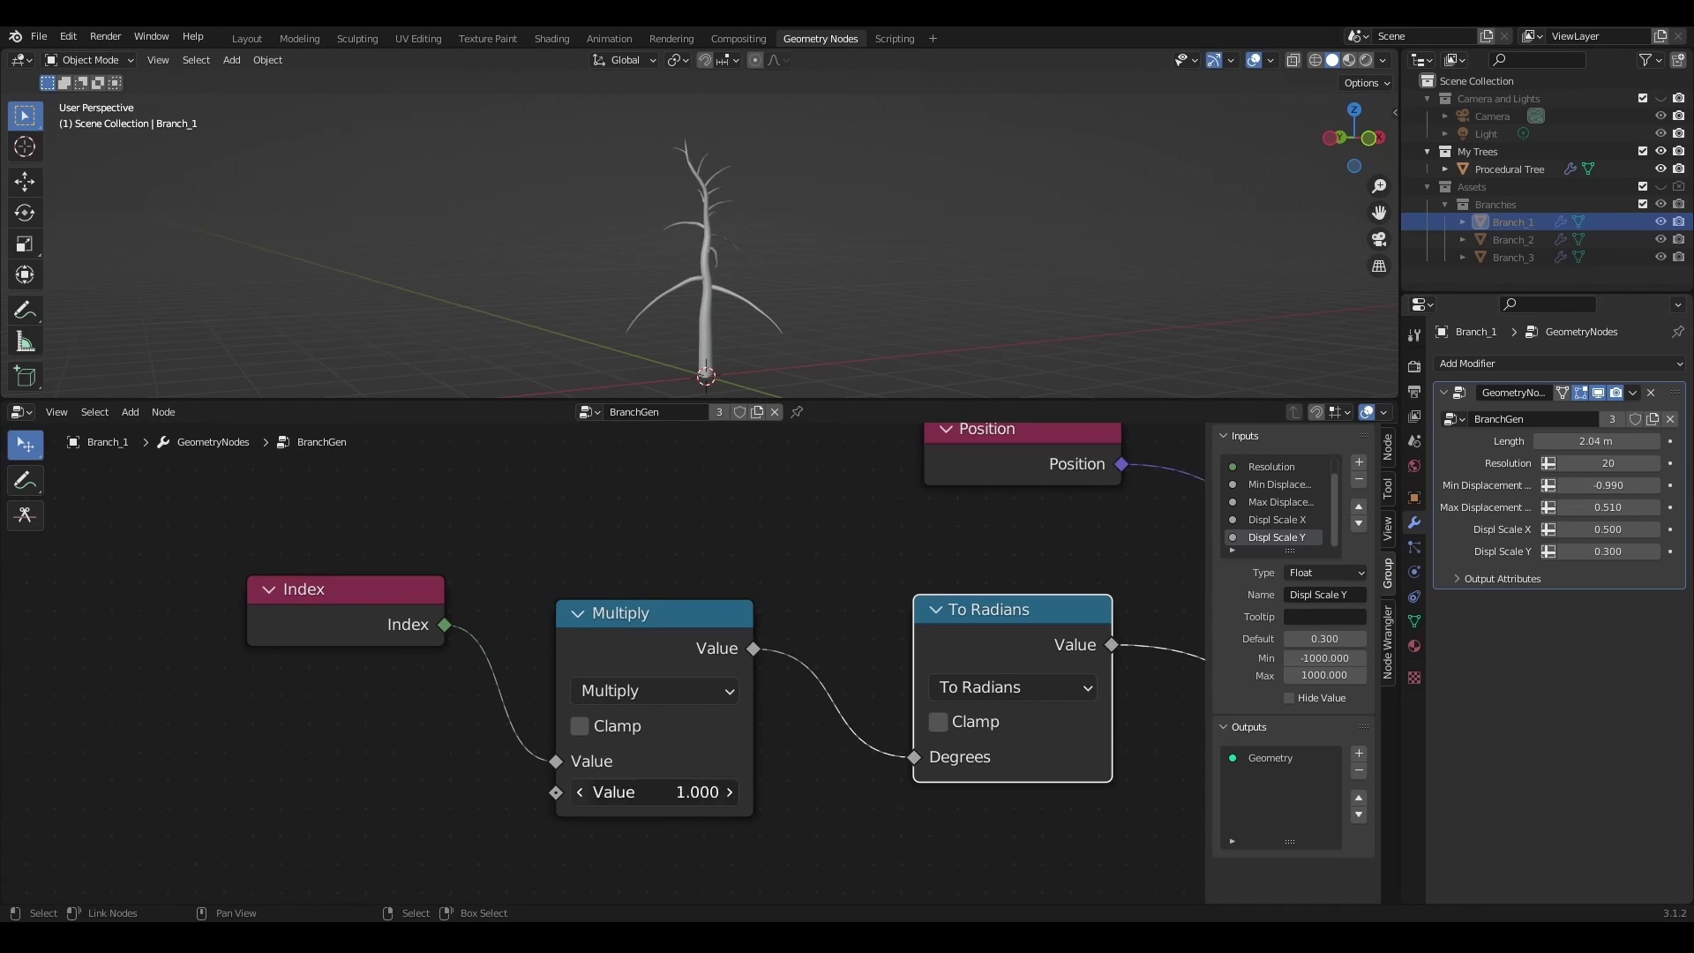
- Set the Multiply node's second Value to 0.500 and inspect the bent branches around the tree
{"action": "left_click", "coordinate": [580, 792]}
{"action": "left_click", "coordinate": [580, 792]}
{"action": "left_click", "coordinate": [580, 792]}
{"action": "left_click", "coordinate": [581, 792]}
{"action": "left_click", "coordinate": [581, 792]}
{"action": "scroll", "coordinate": [791, 335], "scroll_direction": "up", "scroll_amount": 3}
{"action": "middle_click_drag", "start_coordinate": [811, 247], "coordinate": [610, 249]}
{"action": "scroll", "coordinate": [403, 749], "scroll_direction": "down", "scroll_amount": 2}
{"action": "middle_click_drag", "start_coordinate": [402, 749], "coordinate": [616, 724]}
{"action": "middle_click_drag", "start_coordinate": [779, 247], "coordinate": [711, 251]}
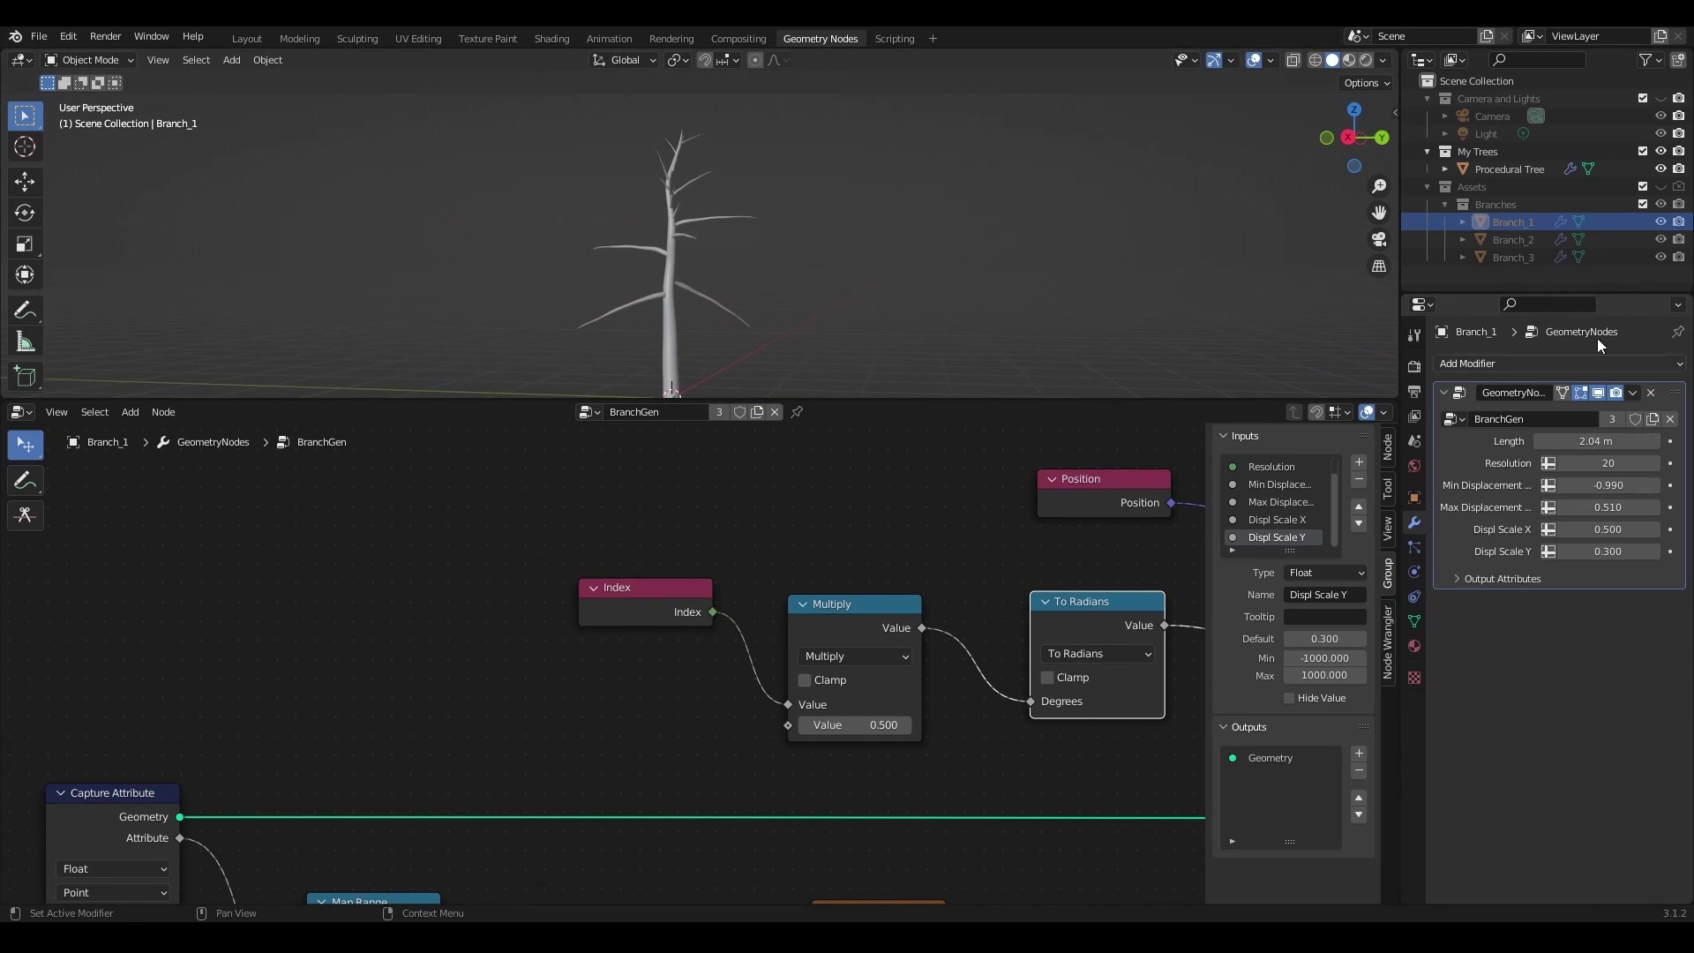
- Vary the Procedural Tree's Tree Growth to check the branches during growth, and reselect Branch_1
{"action": "left_click", "coordinate": [1535, 169]}
{"action": "mouse_move", "coordinate": [1642, 447]}
{"action": "left_mouse_down"}
{"action": "mouse_move", "coordinate": [1606, 447]}
{"action": "mouse_move", "coordinate": [1658, 448]}
{"action": "left_mouse_up"}
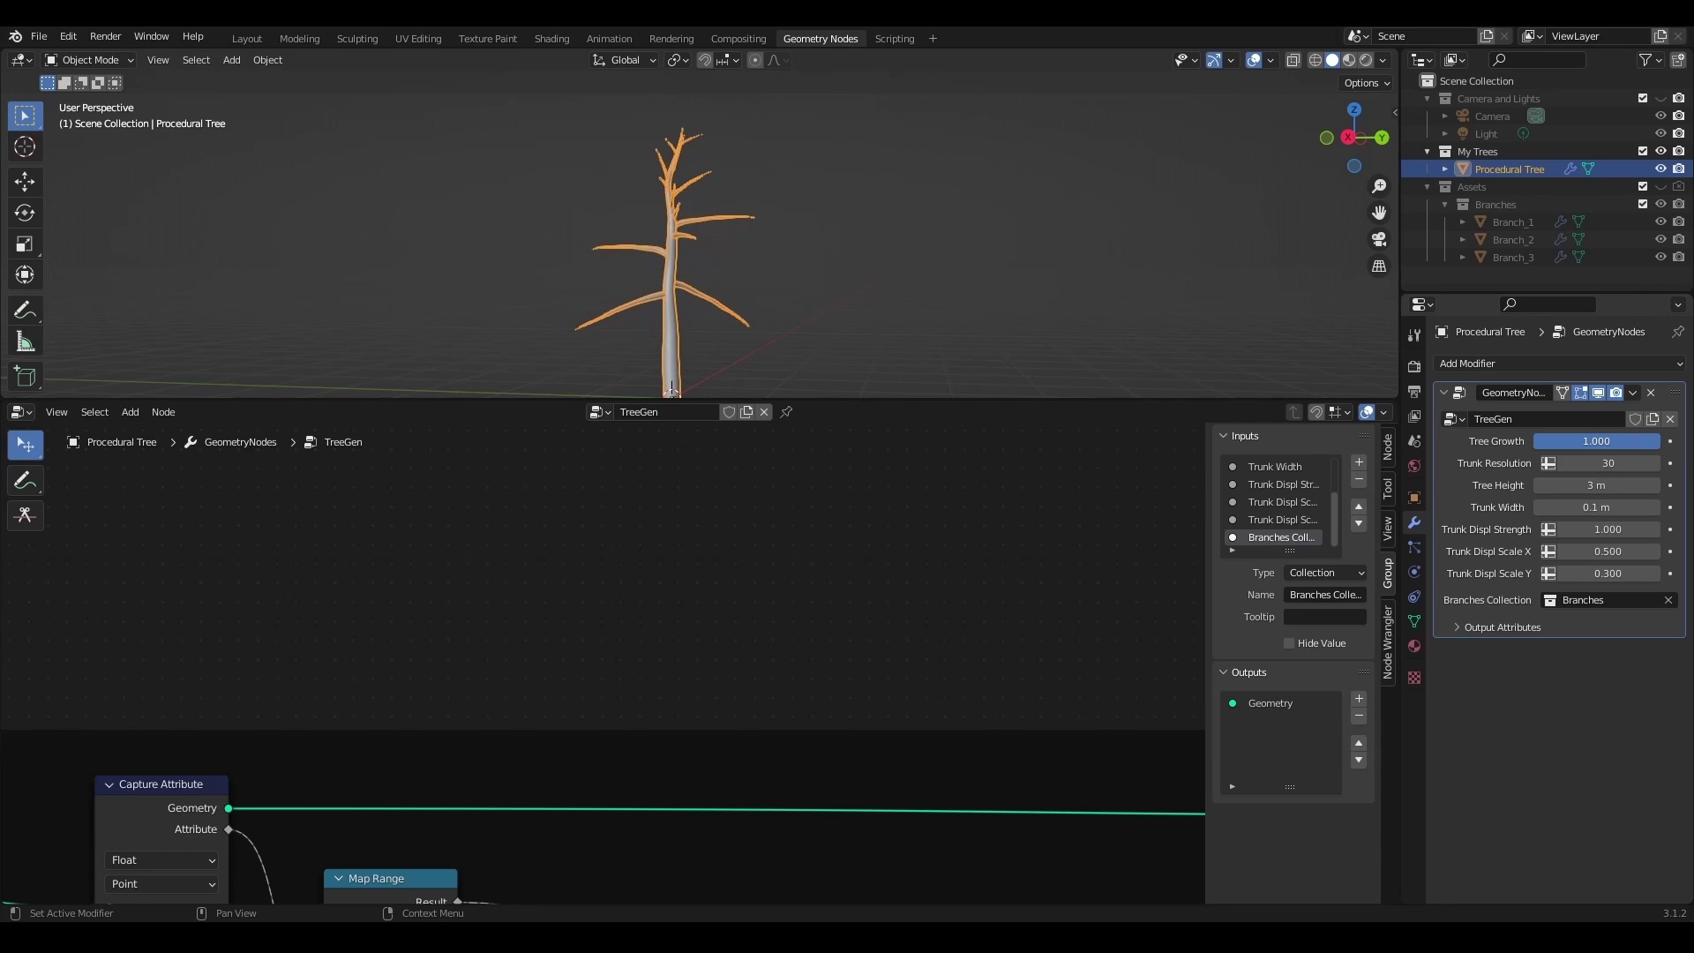
{"action": "left_click", "coordinate": [1510, 222]}
- Move the Index node up and add a Value node in the free space before the Multiply node
{"action": "scroll", "coordinate": [735, 665], "scroll_direction": "up", "scroll_amount": 1}
{"action": "left_click_drag", "start_coordinate": [882, 731], "coordinate": [885, 731]}
{"action": "left_click_drag", "start_coordinate": [676, 584], "coordinate": [682, 502]}
{"action": "middle_click_drag", "start_coordinate": [566, 627], "coordinate": [776, 651]}
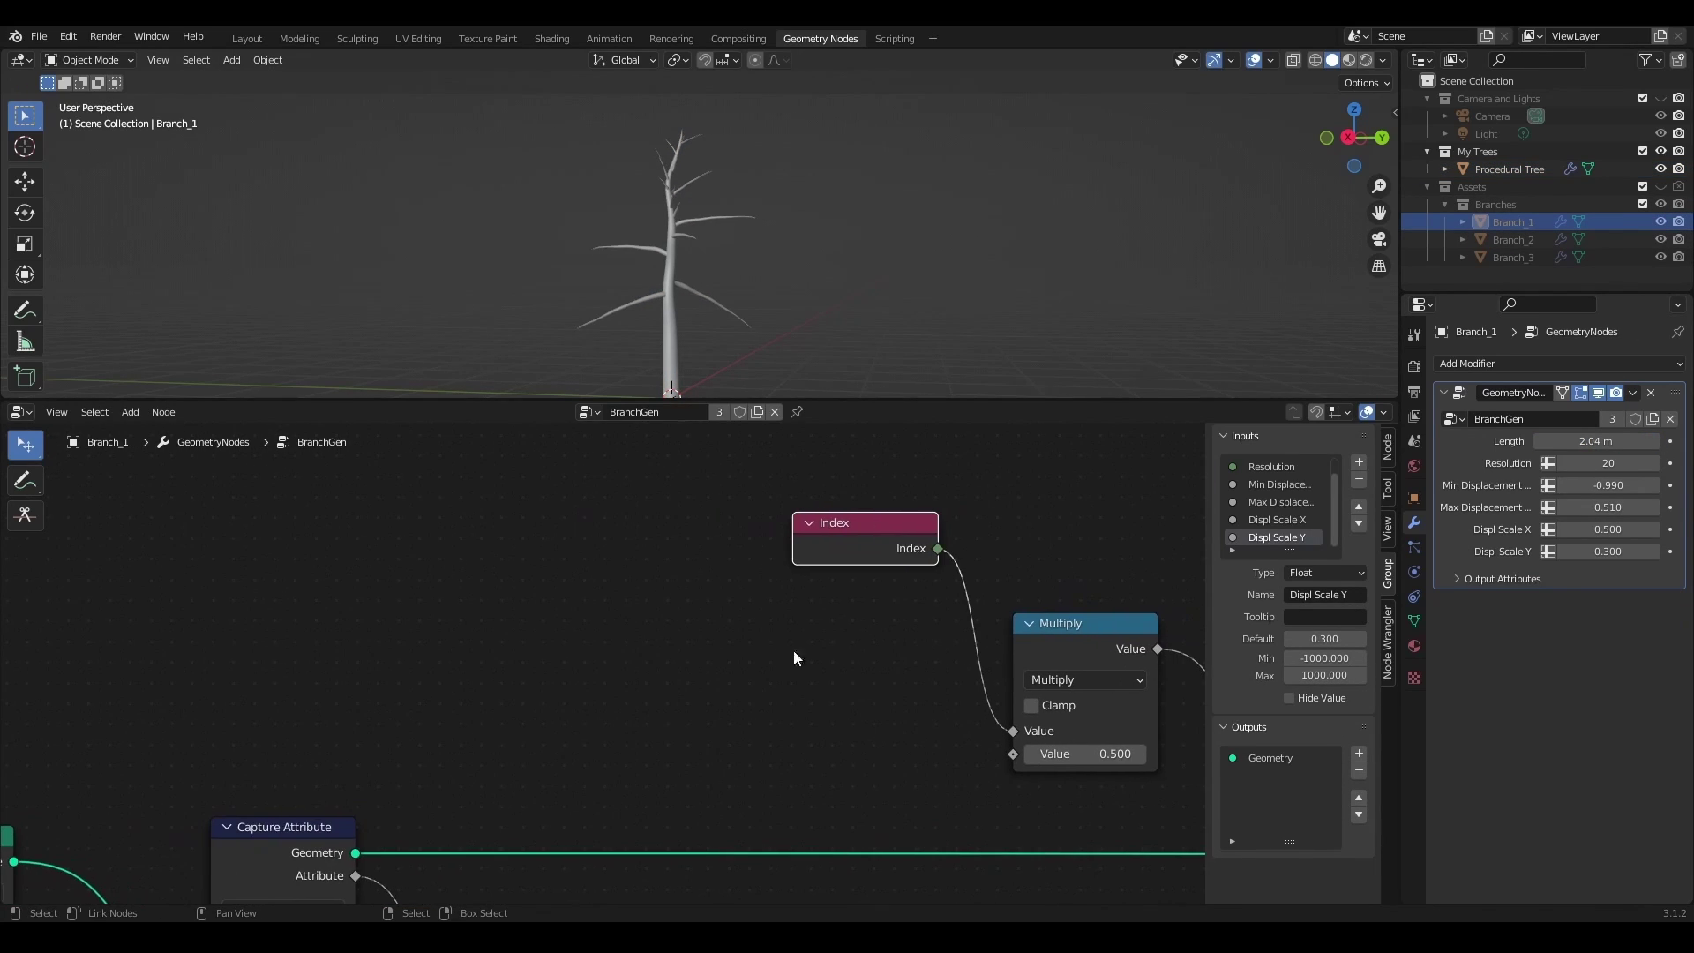
{"action": "key", "text": "shift+a"}
{"action": "type", "text": "gr"}
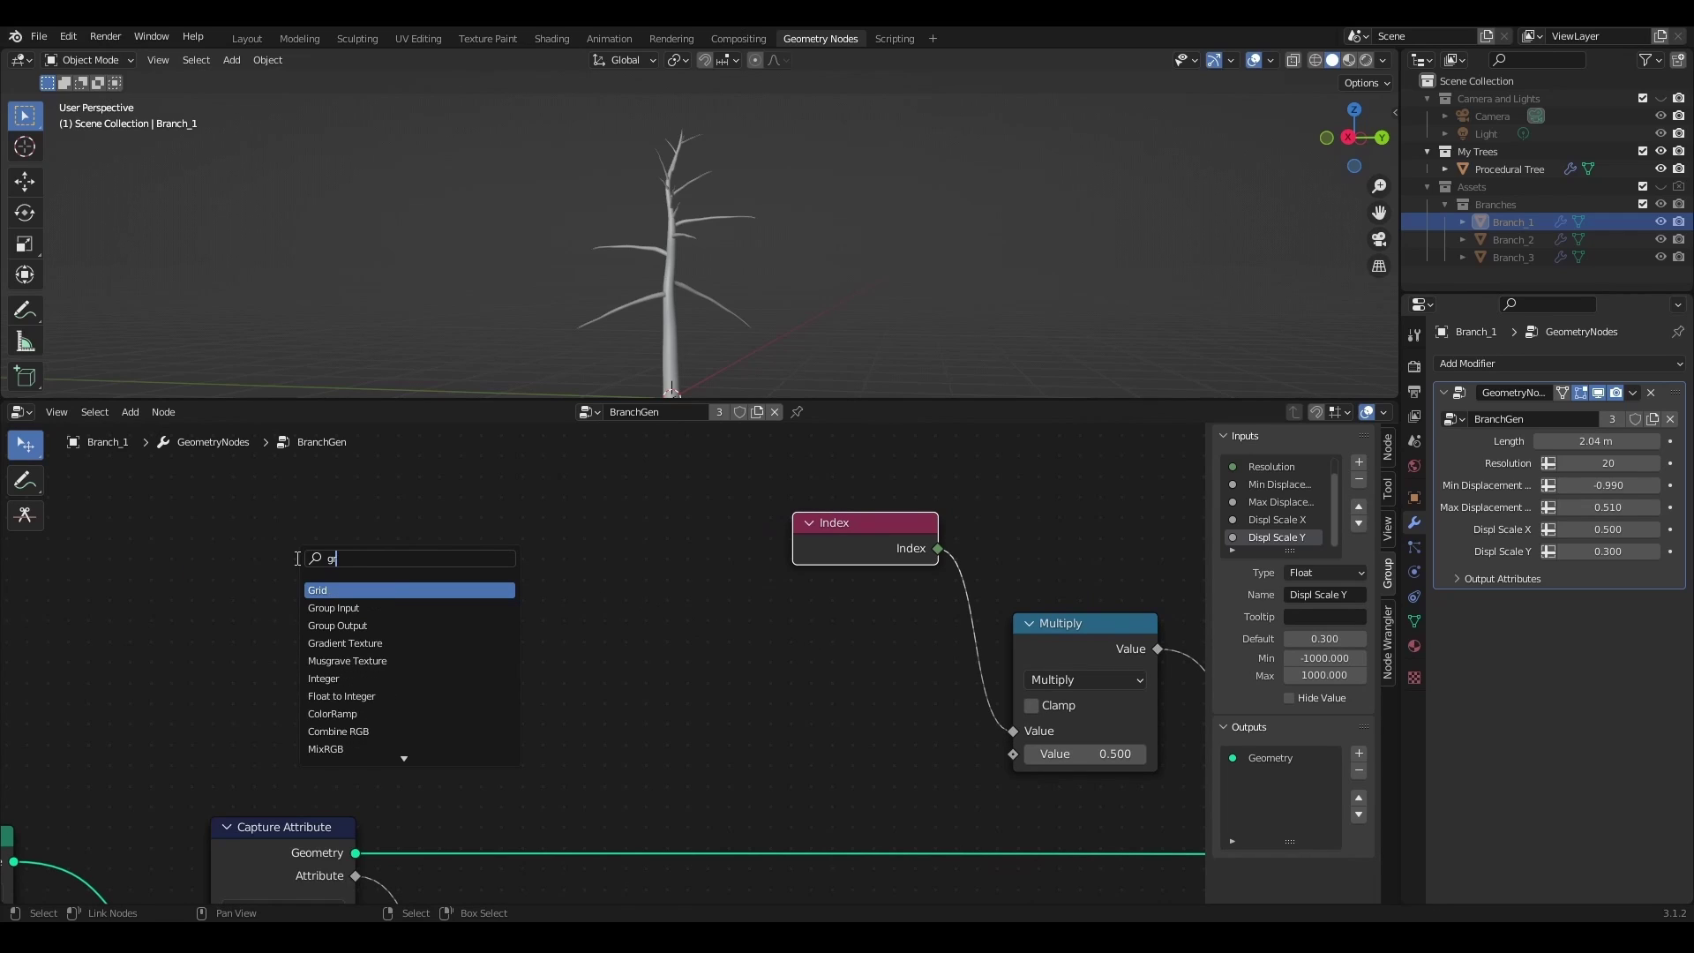
{"action": "type", "text": "value"}
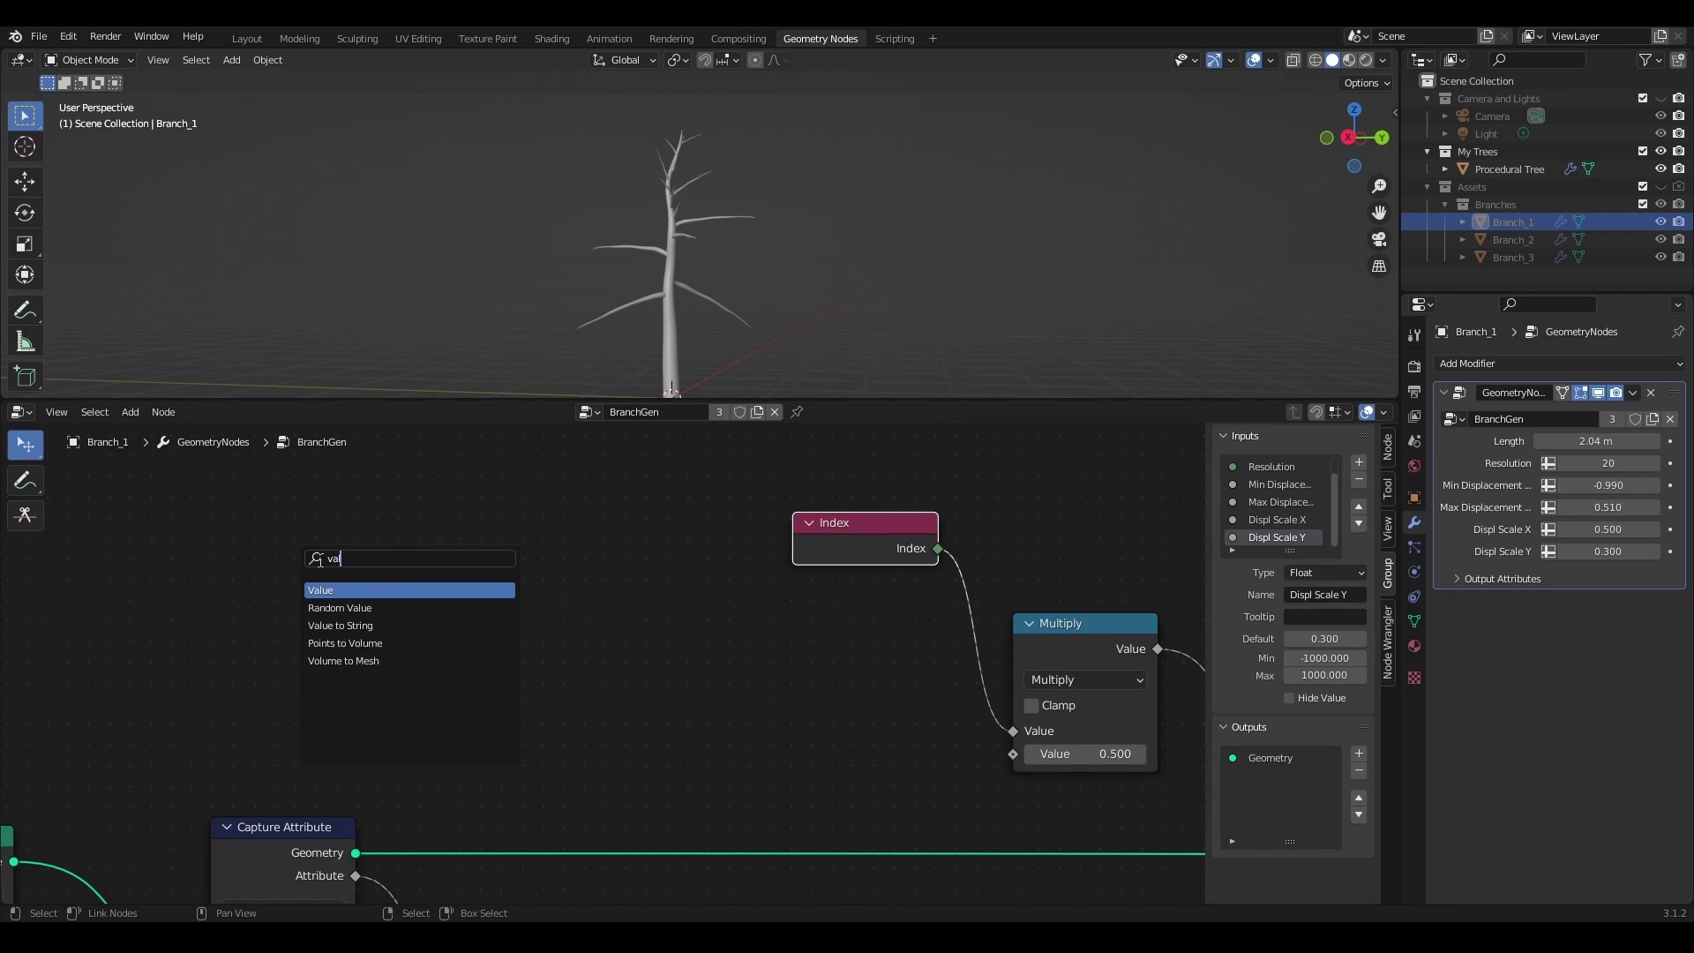
{"action": "key", "text": "Return"}
{"action": "left_click", "coordinate": [284, 622]}
- Add a Map Range node after the Value node and connect the Value output to its Value input
{"action": "key", "text": "shift+a"}
{"action": "type", "text": "map"}
{"action": "key", "text": "Return"}
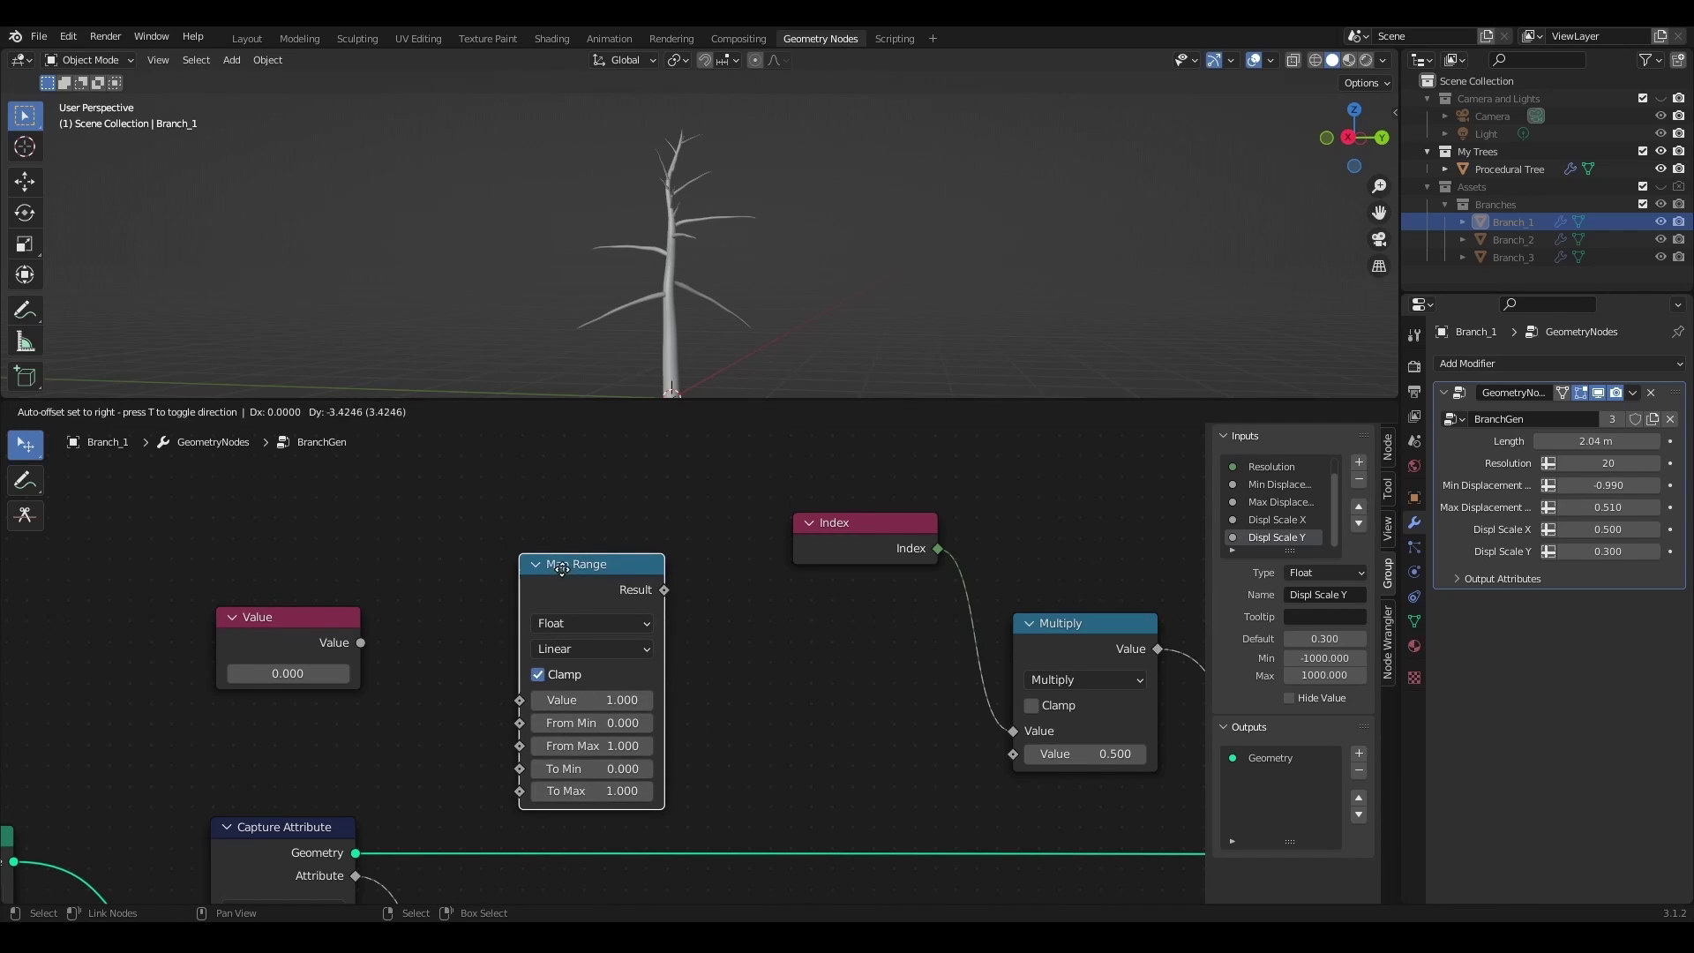
{"action": "left_click", "coordinate": [565, 542]}
{"action": "left_click_drag", "start_coordinate": [361, 642], "coordinate": [505, 674]}
- Set the Map Range node's To Min to -0.500 and To Max to 0.500
{"action": "left_click", "coordinate": [522, 765]}
{"action": "left_click", "coordinate": [522, 765]}
{"action": "left_click", "coordinate": [523, 765]}
{"action": "left_click", "coordinate": [522, 765]}
{"action": "left_click", "coordinate": [522, 765]}
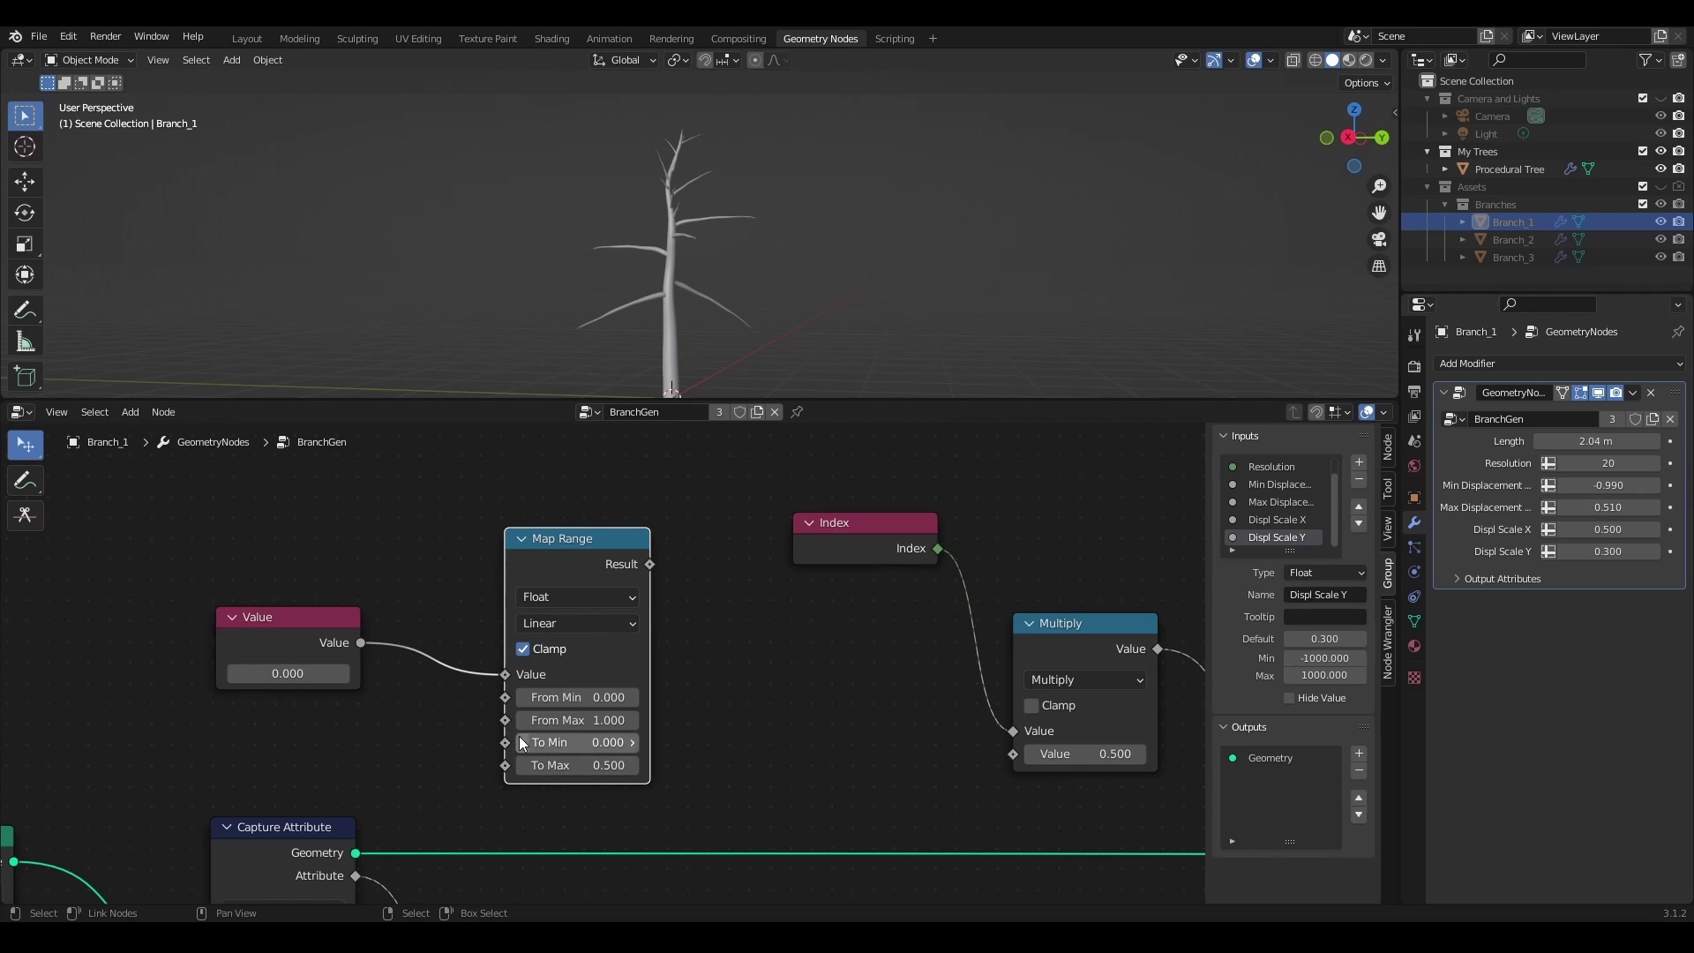
{"action": "left_click_drag", "start_coordinate": [522, 743], "coordinate": [521, 741]}
- Connect Map Range's Result to Multiply's second Value and set the Value node to 1.000, spacing it away from Map Range
{"action": "left_click_drag", "start_coordinate": [648, 566], "coordinate": [1019, 757]}
{"action": "left_click_drag", "start_coordinate": [287, 673], "coordinate": [393, 673]}
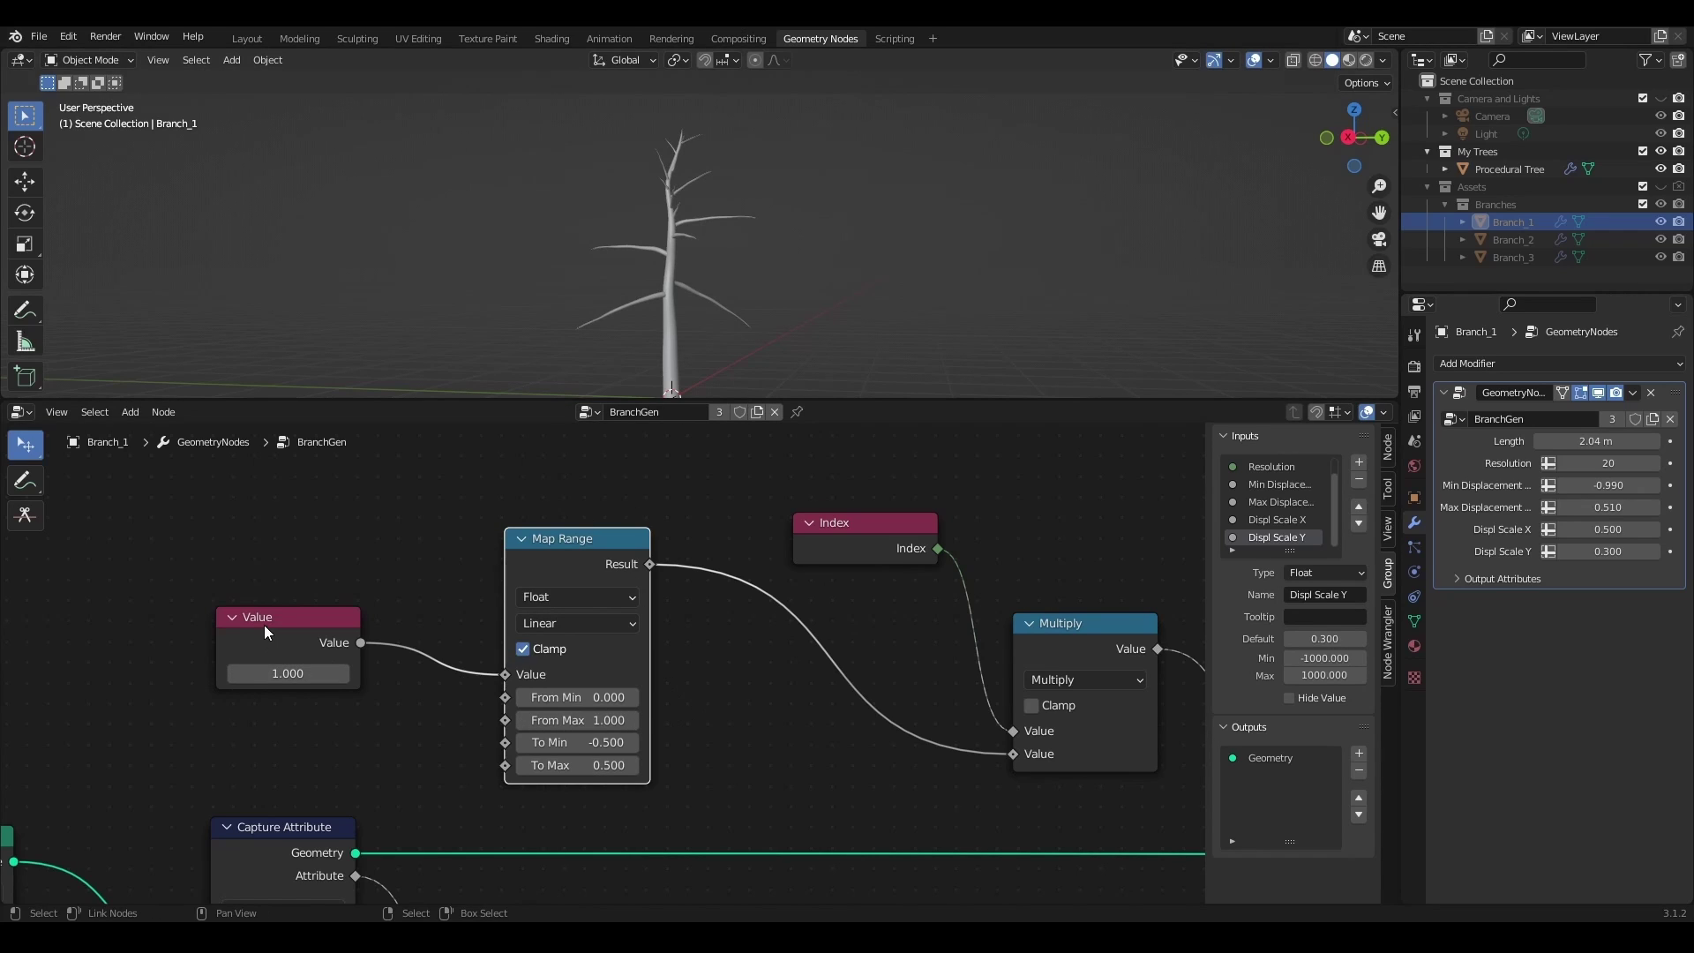
{"action": "left_click_drag", "start_coordinate": [269, 632], "coordinate": [205, 627]}
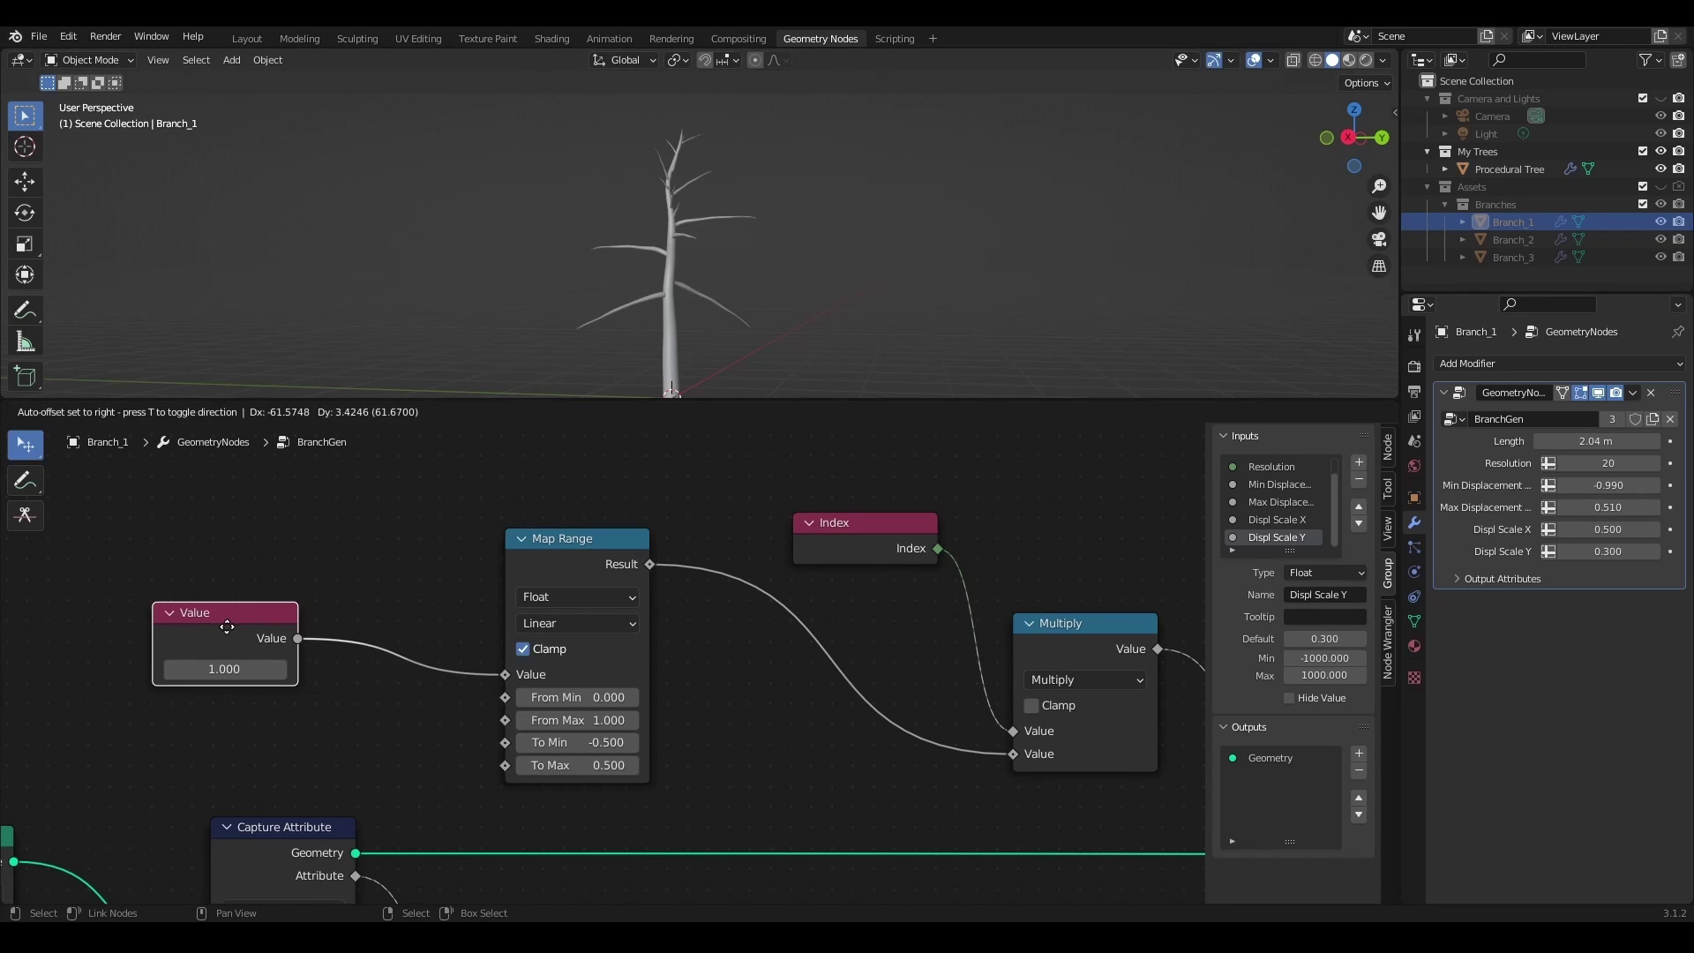
- Widen the Map Range output to a To Min of -0.700 and a To Max of 0.700
{"action": "left_click", "coordinate": [632, 766]}
{"action": "left_click", "coordinate": [632, 766]}
{"action": "left_click", "coordinate": [521, 740]}
{"action": "left_click", "coordinate": [520, 739]}
{"action": "middle_click_drag", "start_coordinate": [523, 743], "coordinate": [776, 767]}
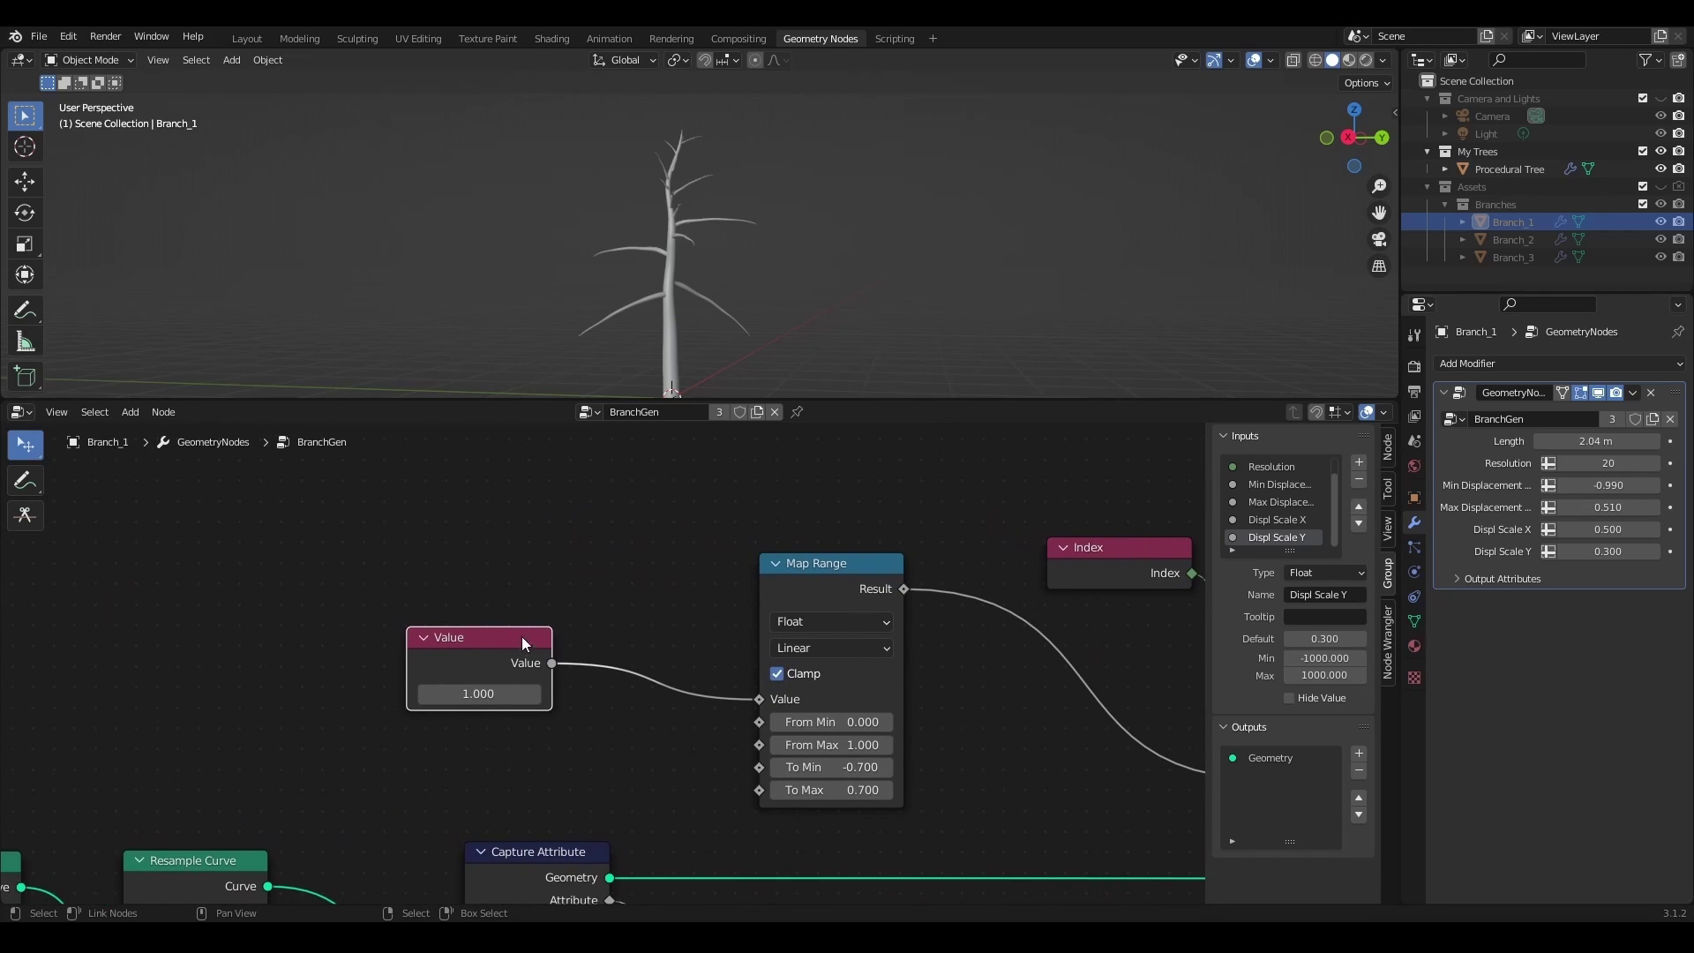
- Select the Procedural Tree and copy its Tree Growth parameter as a new driver
{"action": "left_click", "coordinate": [1507, 168]}
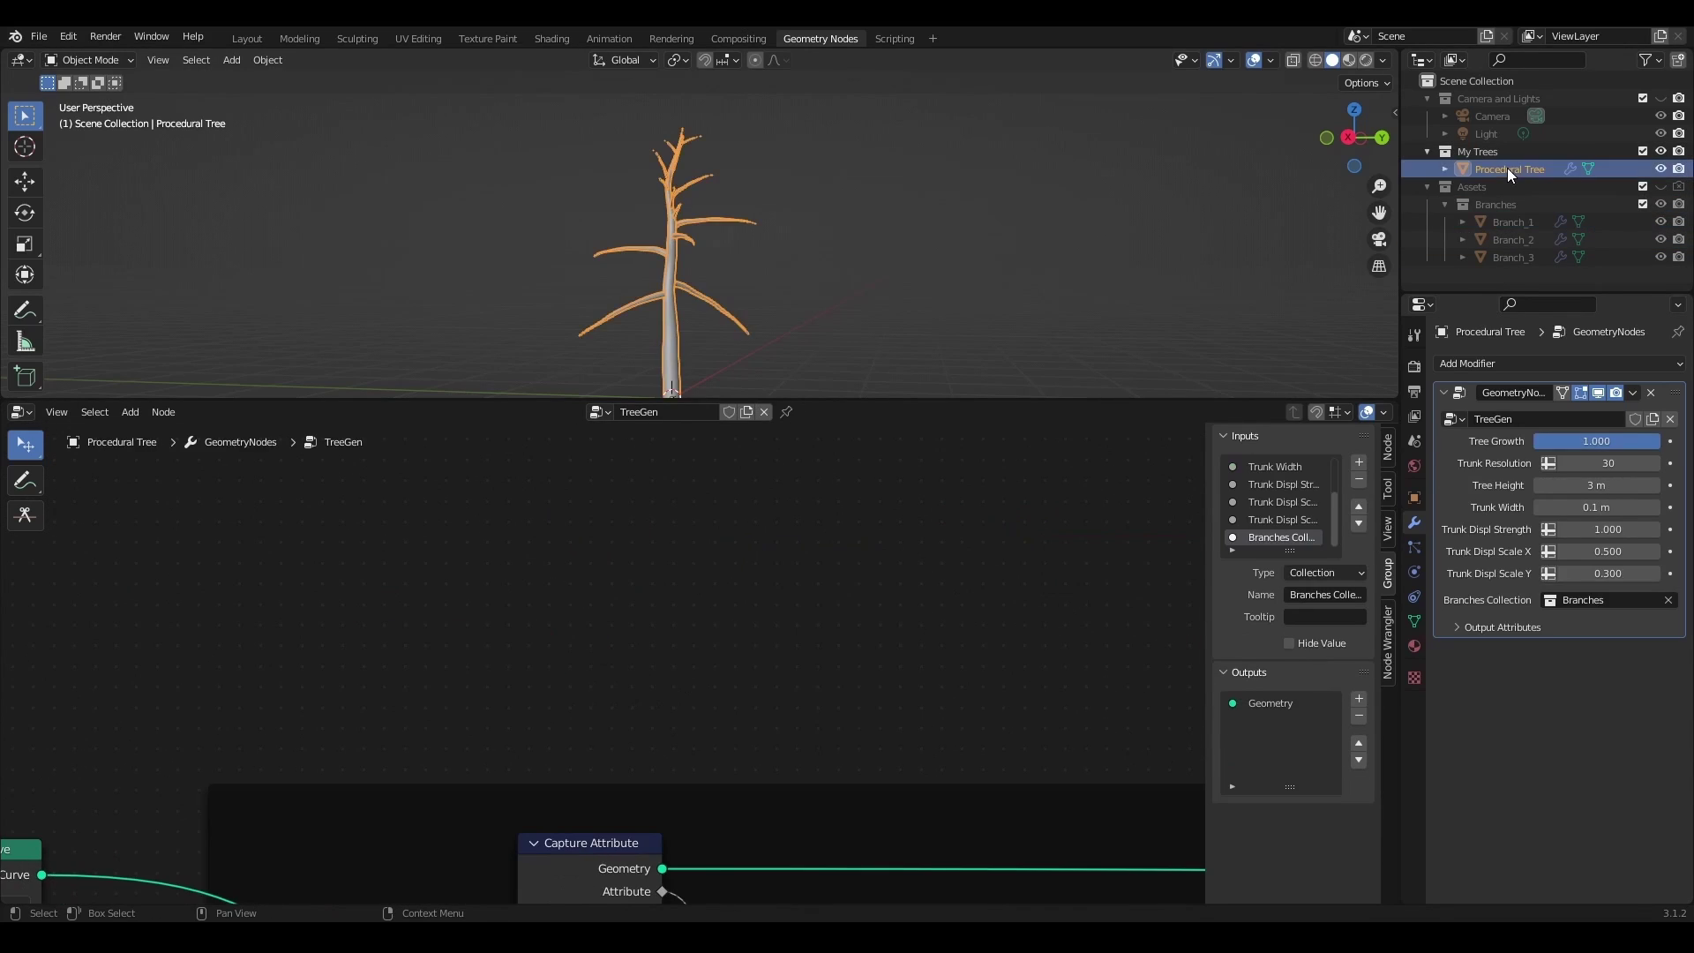
{"action": "mouse_move", "coordinate": [1632, 441]}
{"action": "left_mouse_down"}
{"action": "mouse_move", "coordinate": [1584, 441]}
{"action": "mouse_move", "coordinate": [1660, 441]}
{"action": "left_mouse_up"}
{"action": "right_click", "coordinate": [1628, 438]}
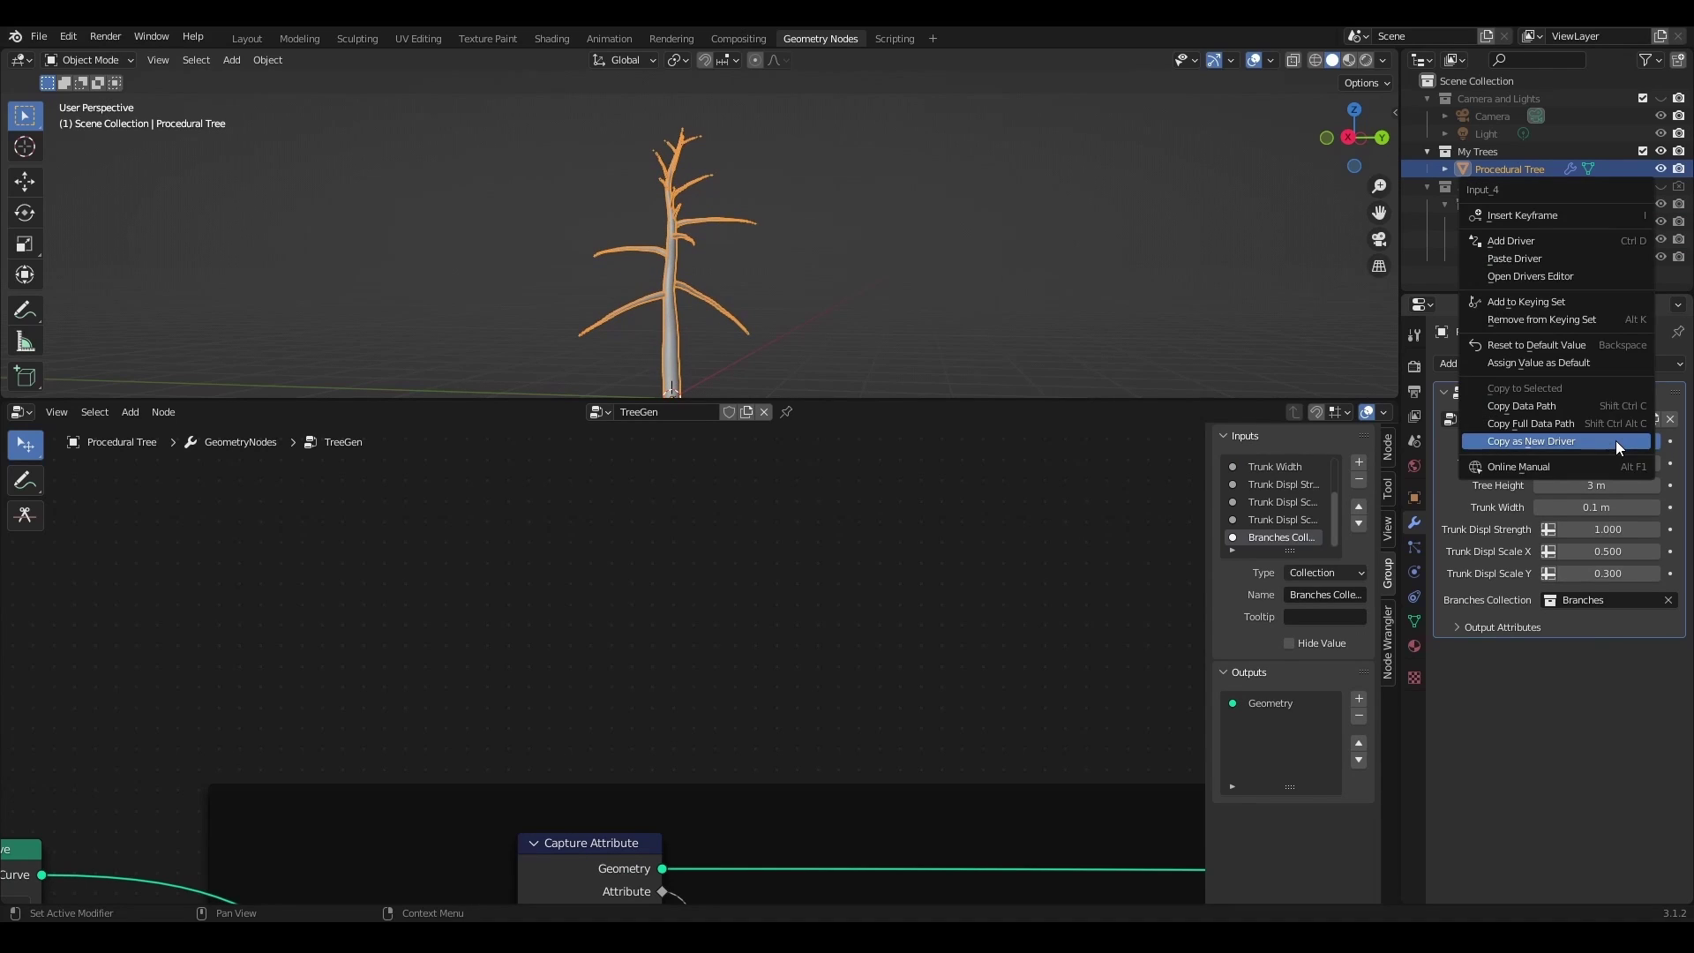
{"action": "left_click", "coordinate": [1531, 443]}
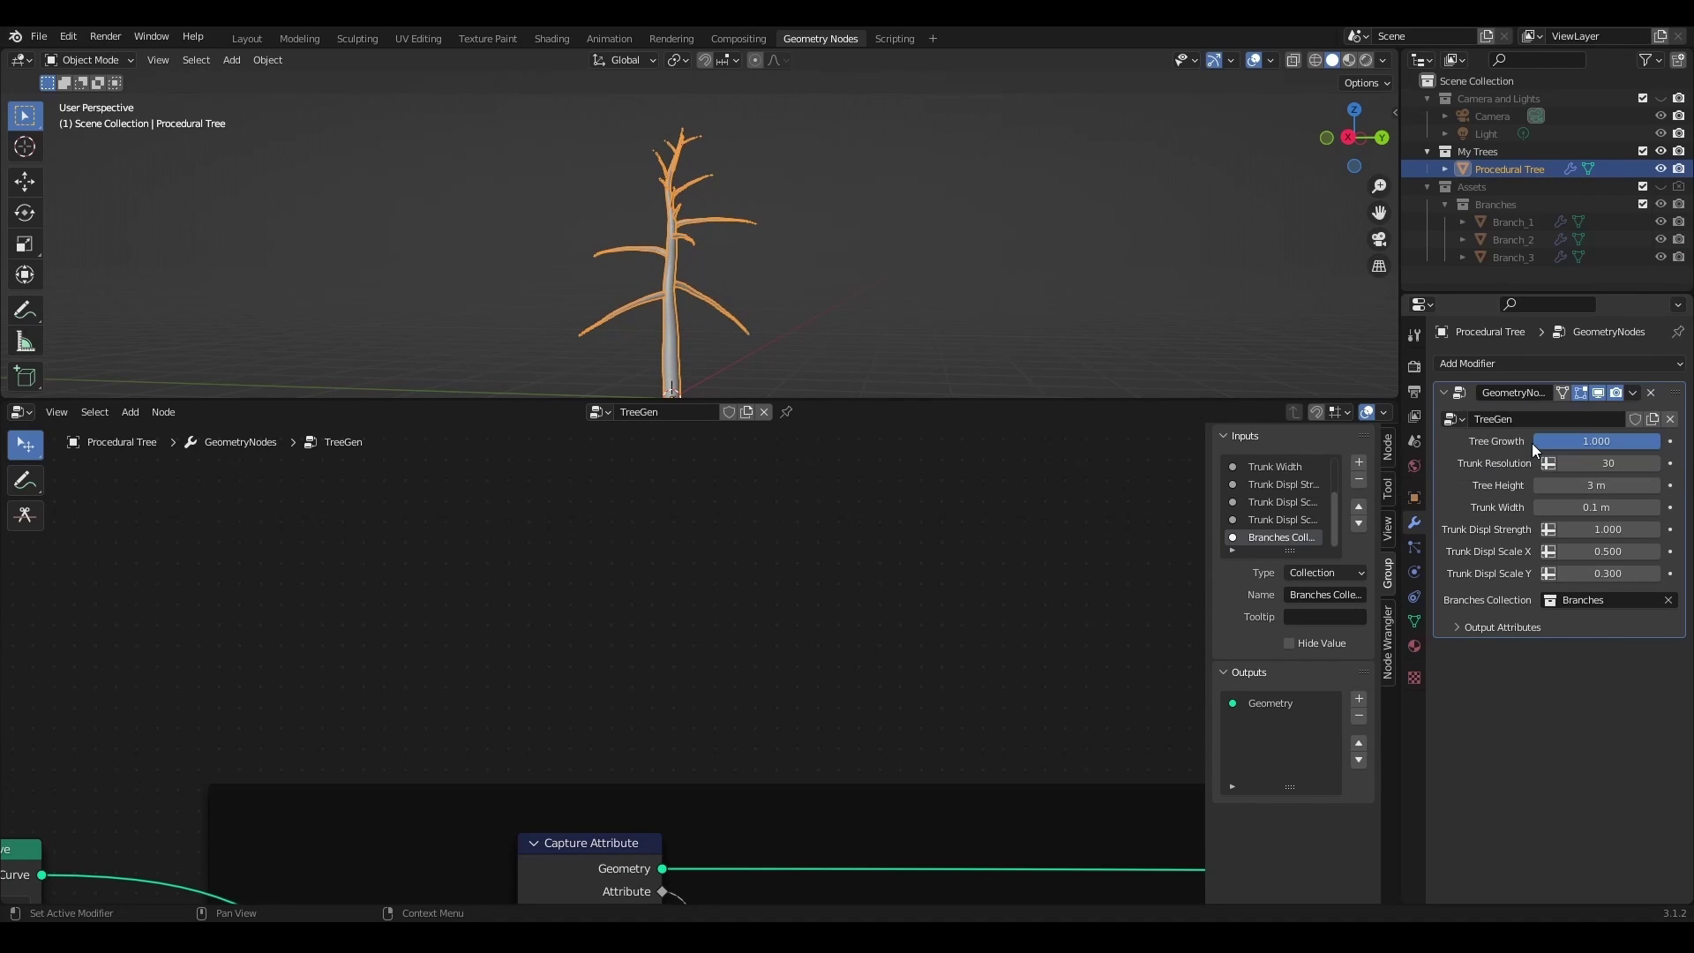
- Paste the copied driver onto the Value node in Branch_1's BranchGen tree and move the node farther from Map Range
{"action": "left_click", "coordinate": [1506, 221]}
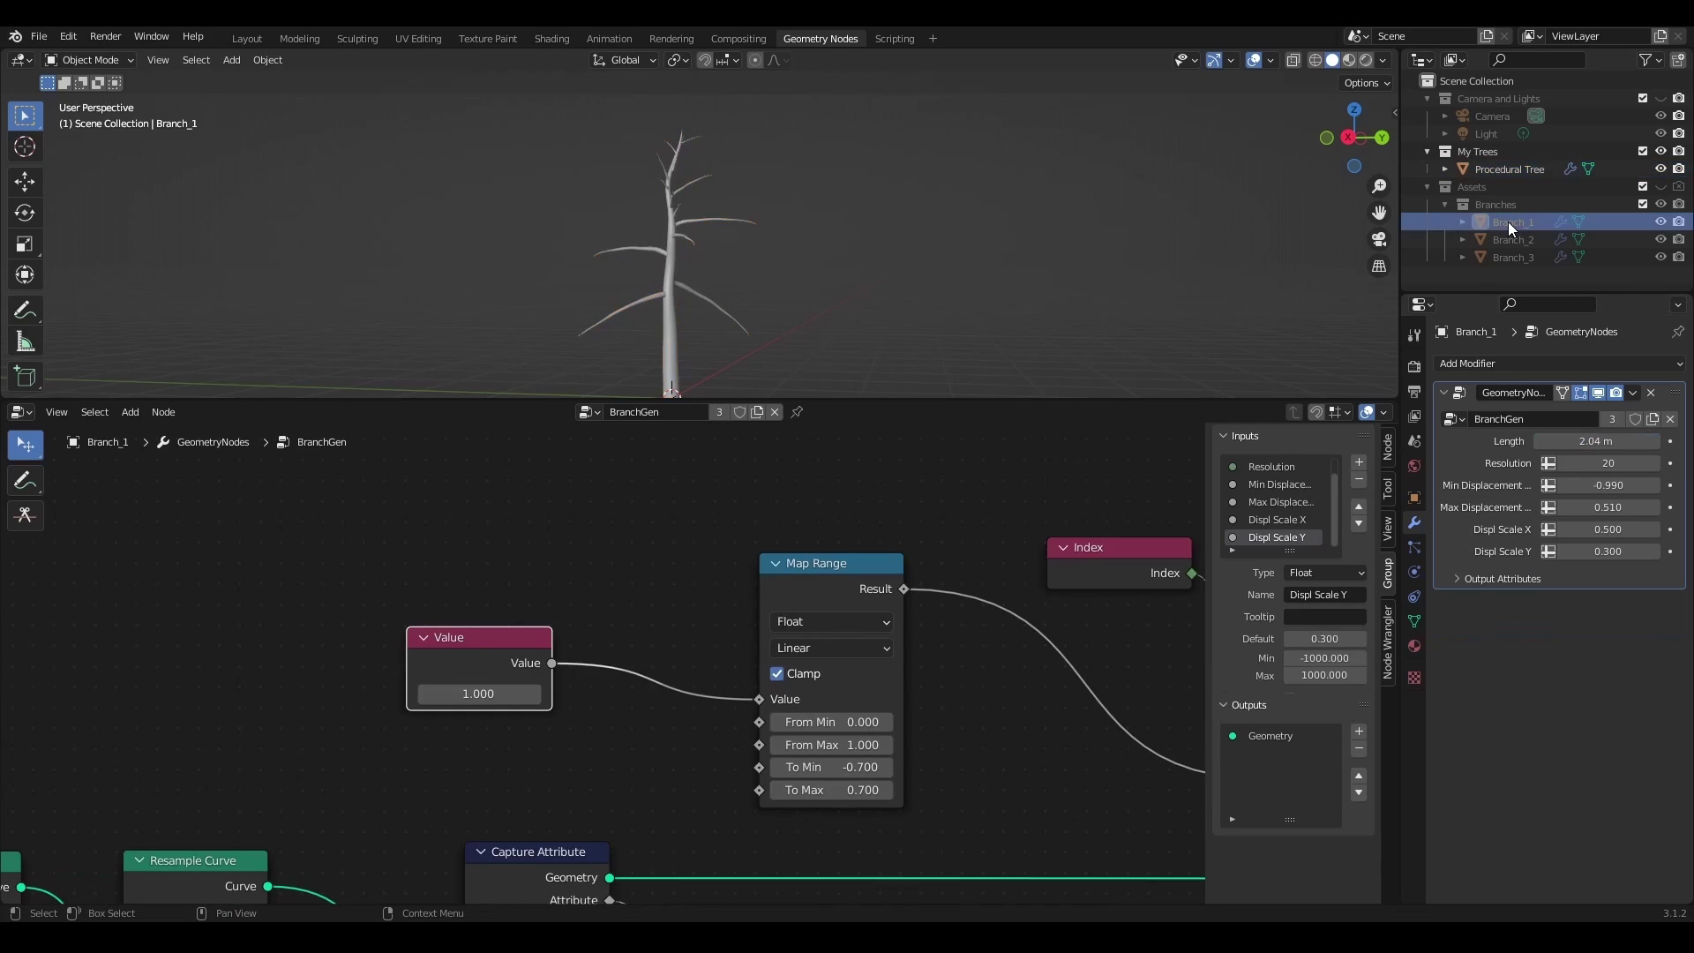
{"action": "right_click", "coordinate": [468, 697]}
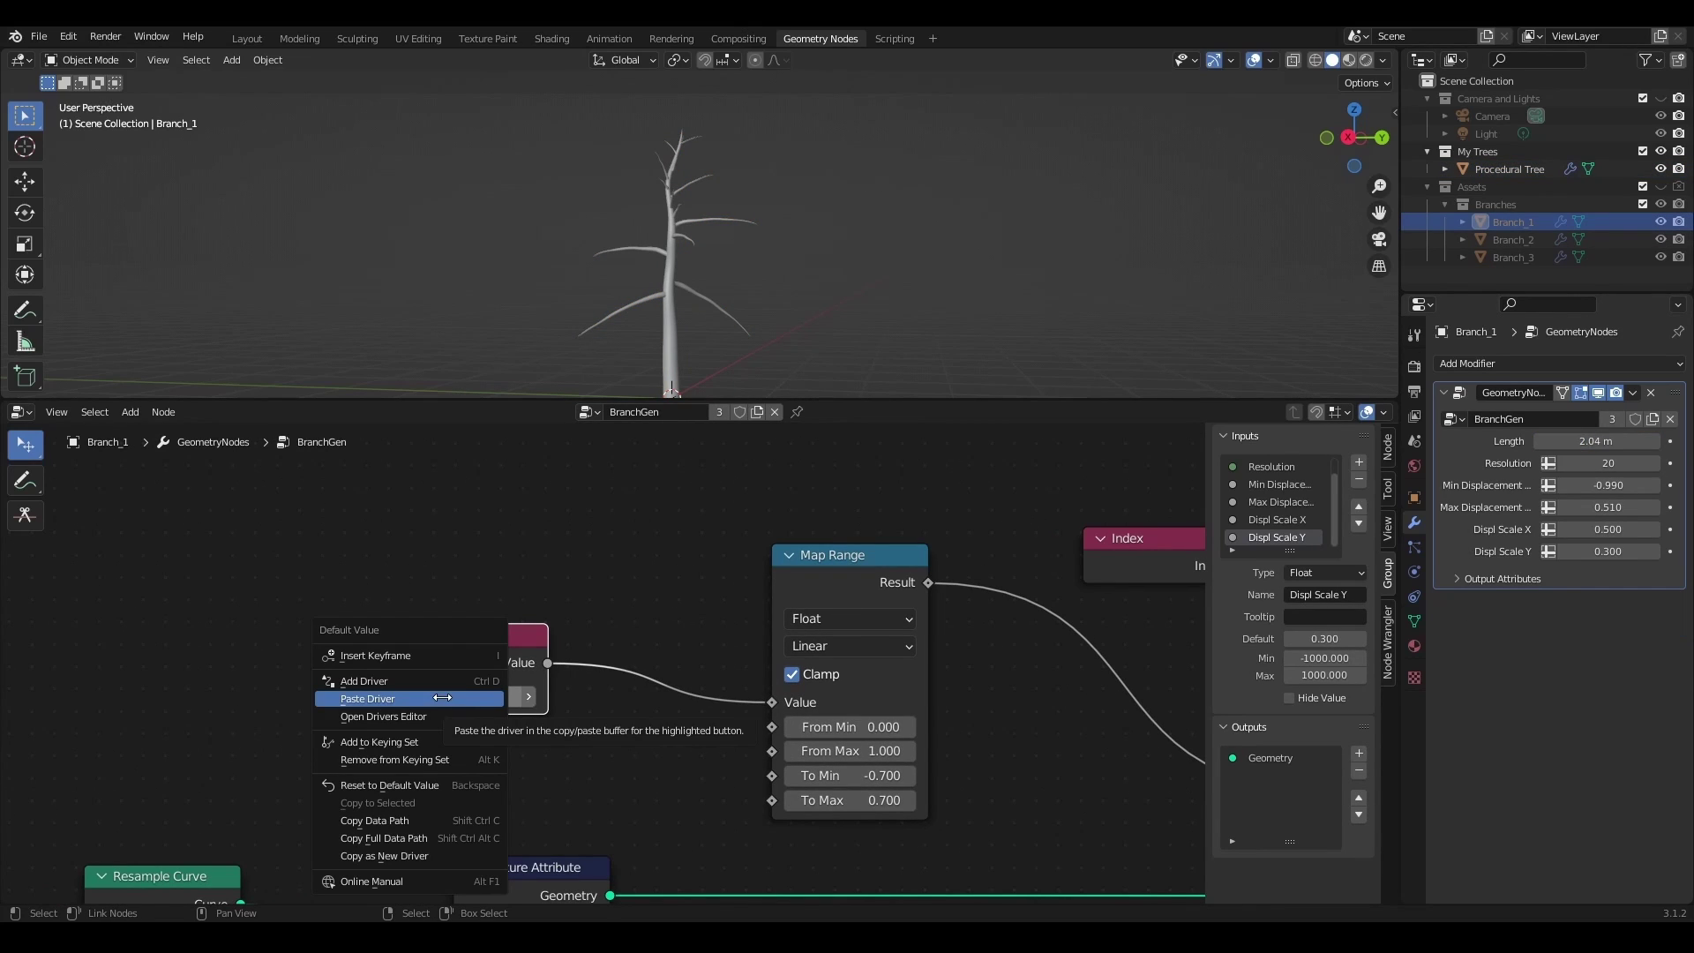
{"action": "left_click", "coordinate": [391, 699]}
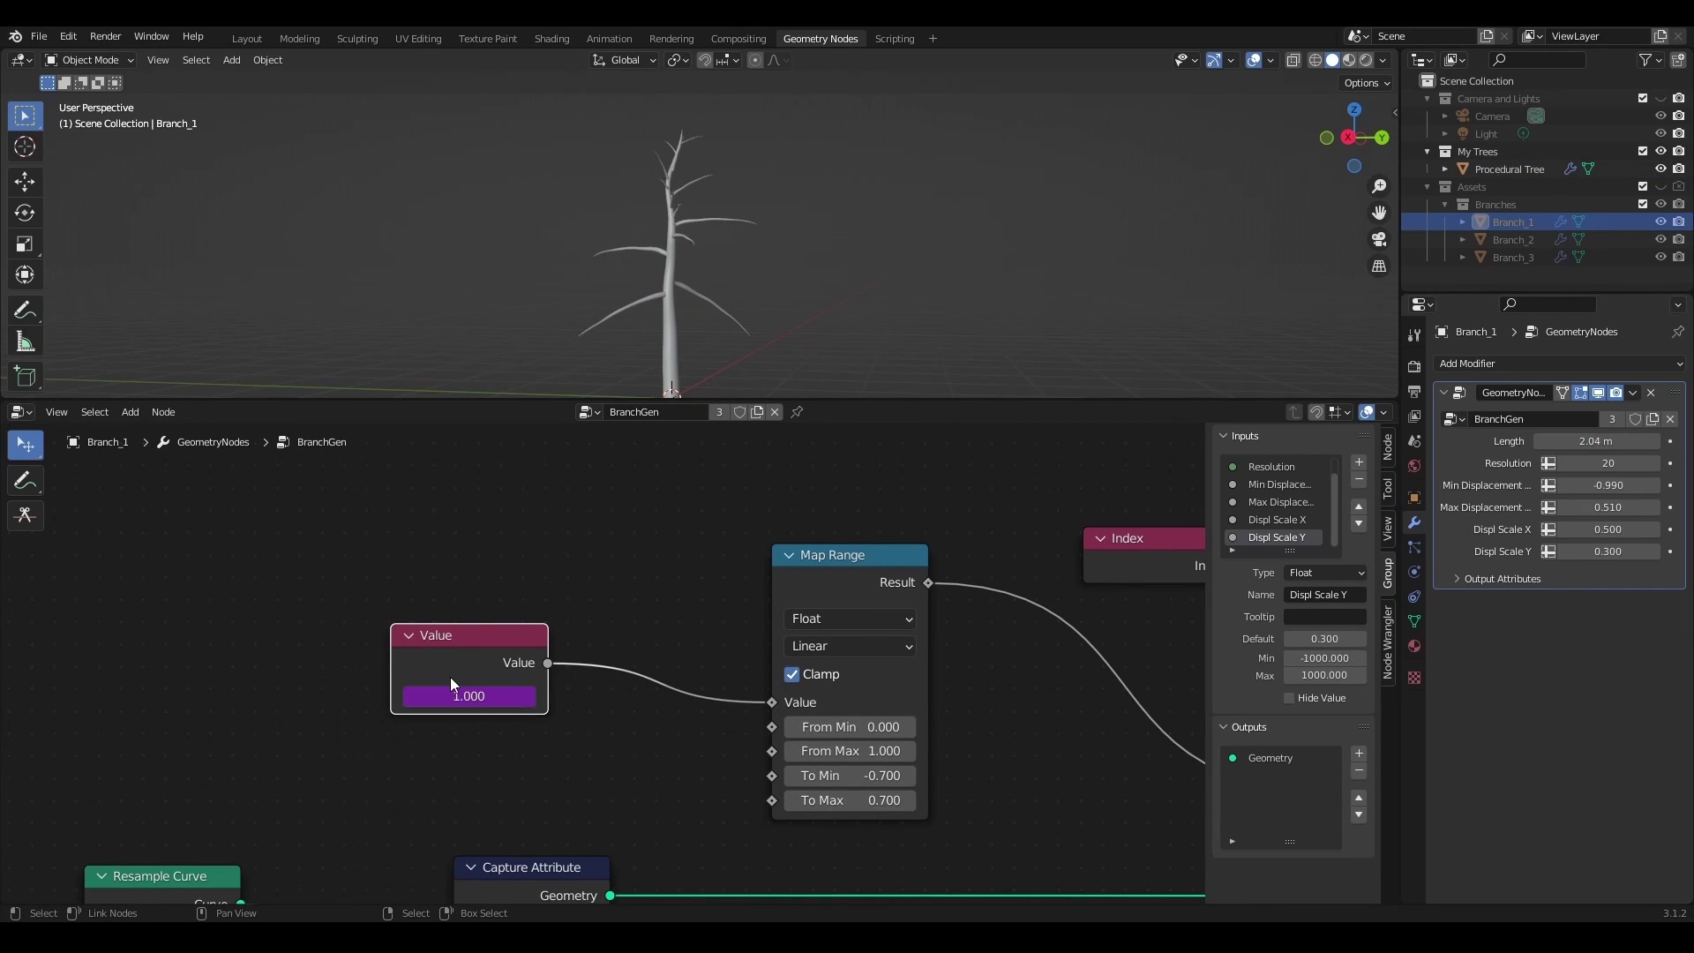
{"action": "left_click_drag", "start_coordinate": [452, 675], "coordinate": [403, 634]}
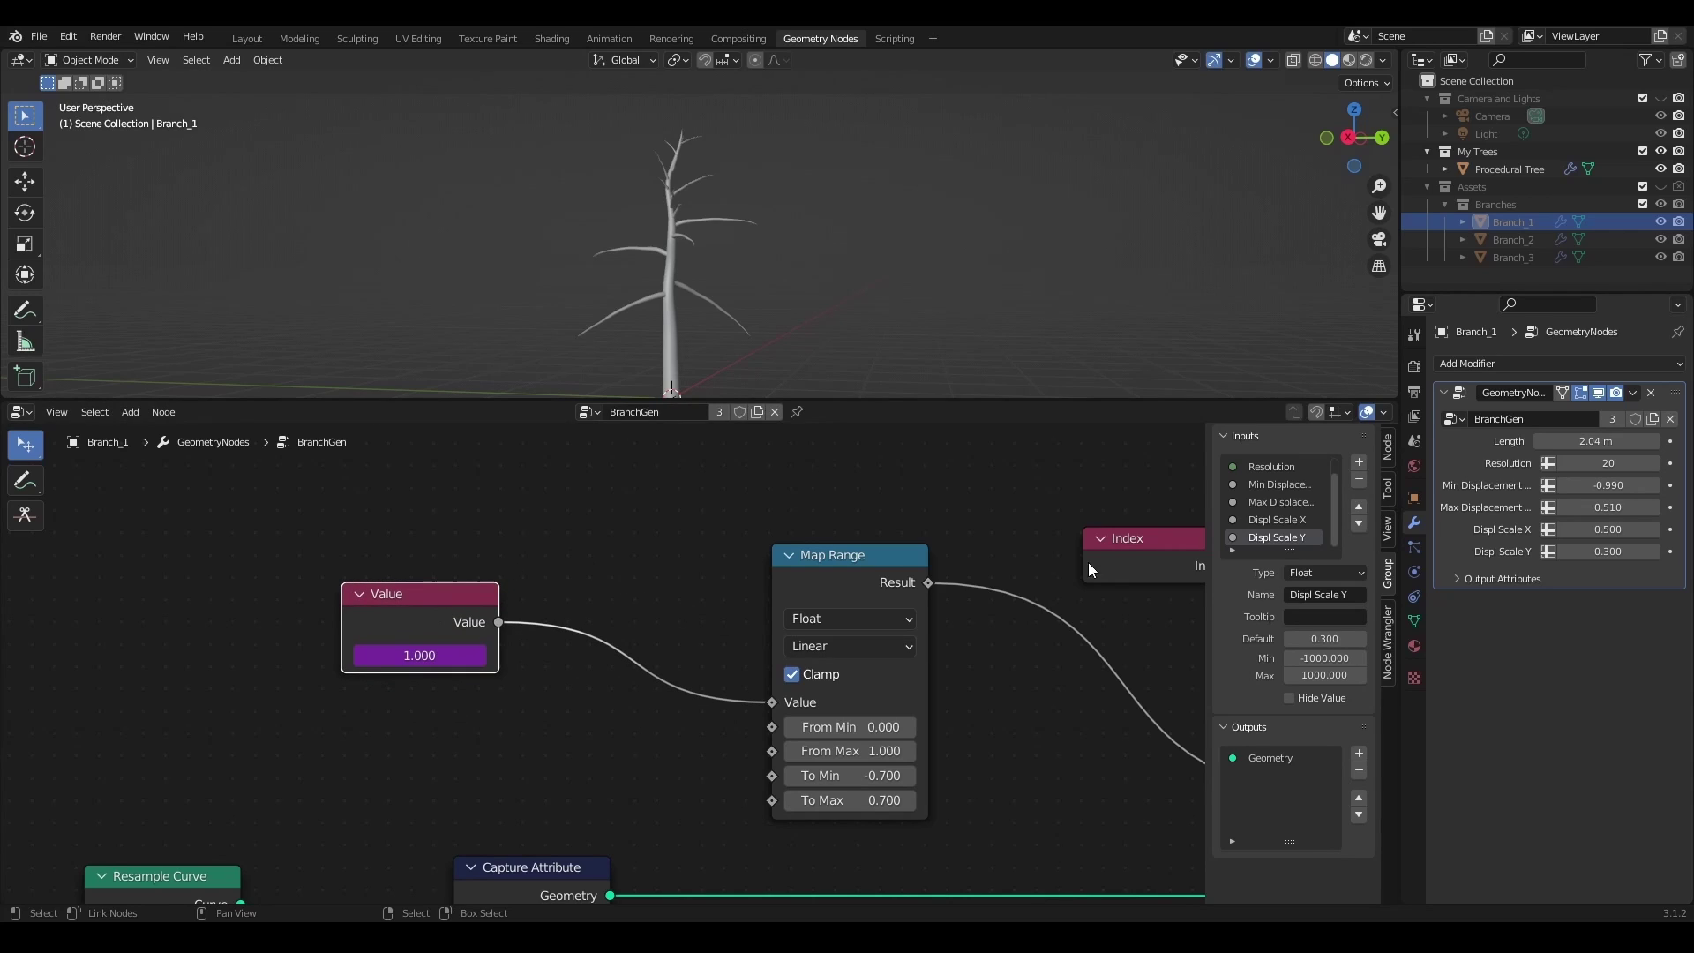
- Vary the Procedural Tree's Tree Growth, check Branch_1's driven Value node, and return the growth to 1.000
{"action": "left_click", "coordinate": [1510, 167]}
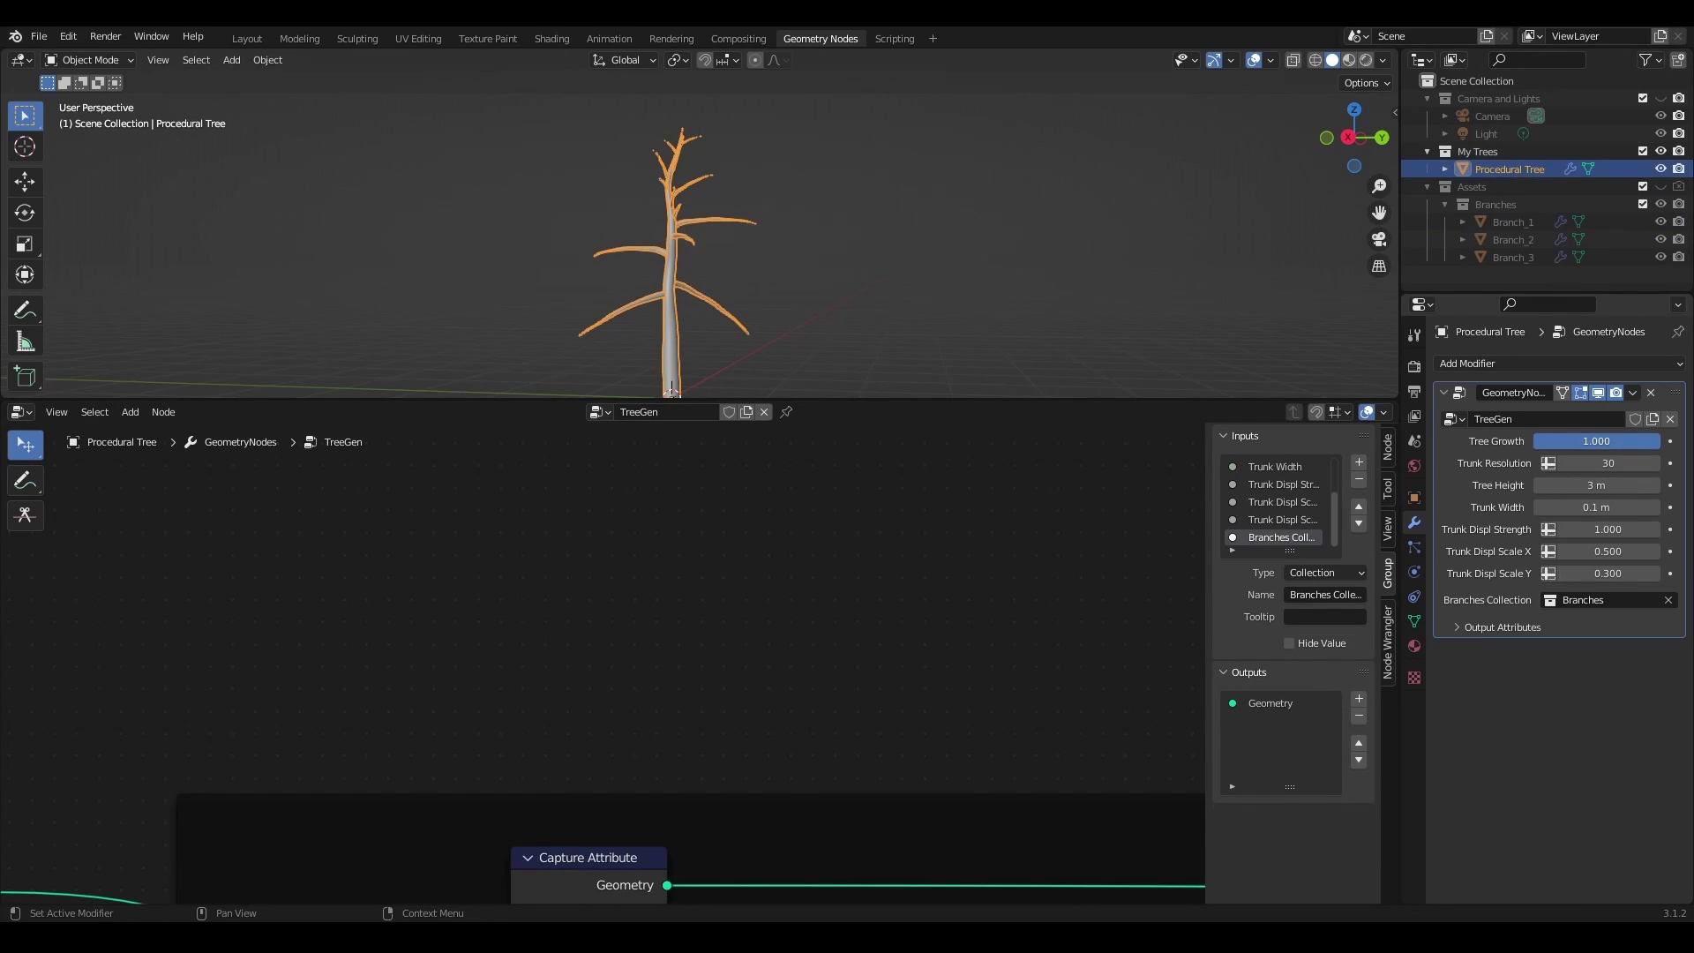
{"action": "left_click_drag", "start_coordinate": [1652, 441], "coordinate": [1630, 441]}
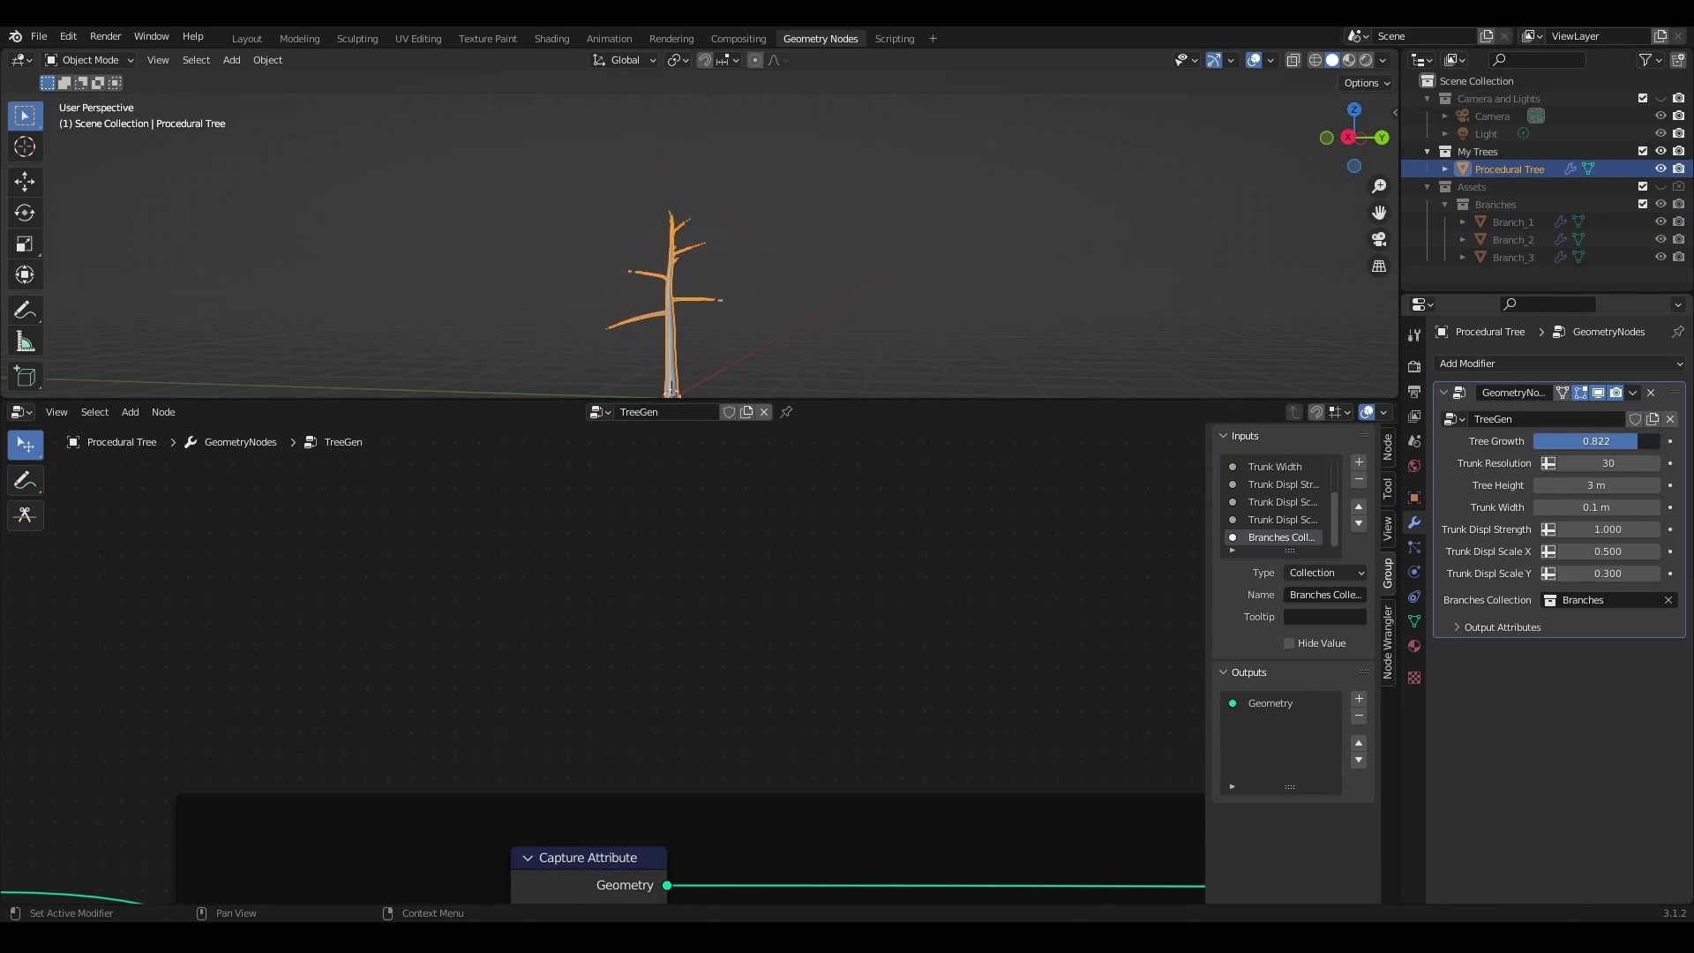
{"action": "left_click", "coordinate": [1504, 229]}
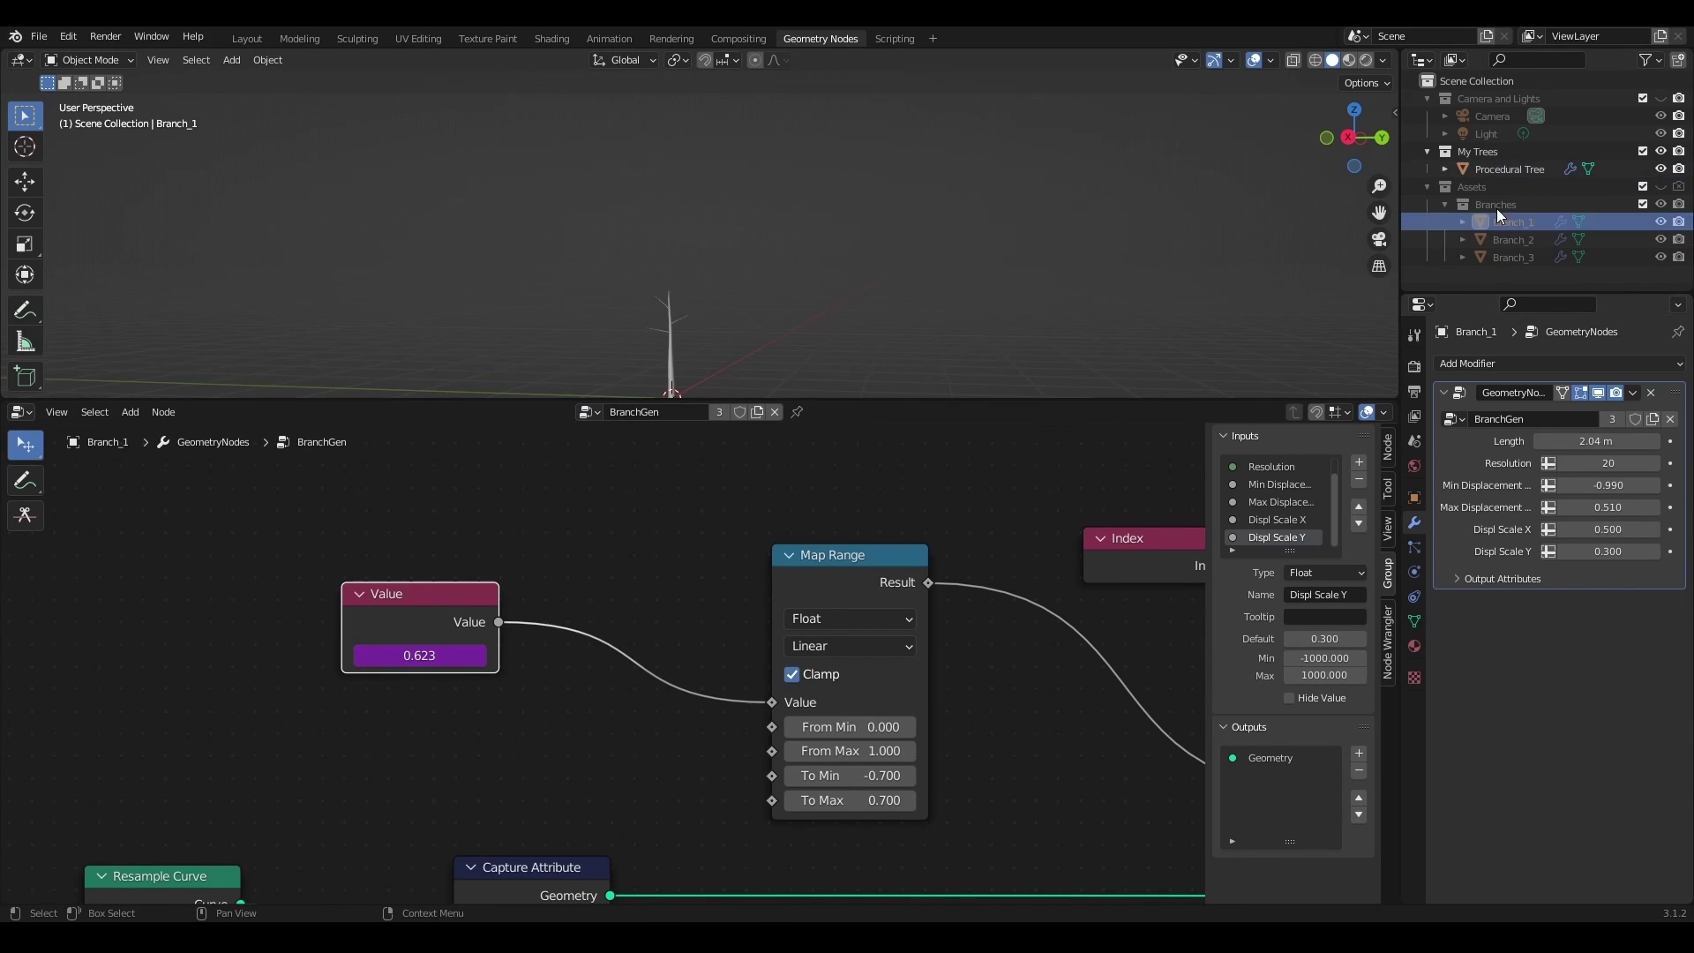
{"action": "left_click", "coordinate": [1519, 170]}
{"action": "left_click_drag", "start_coordinate": [1592, 441], "coordinate": [1649, 441]}
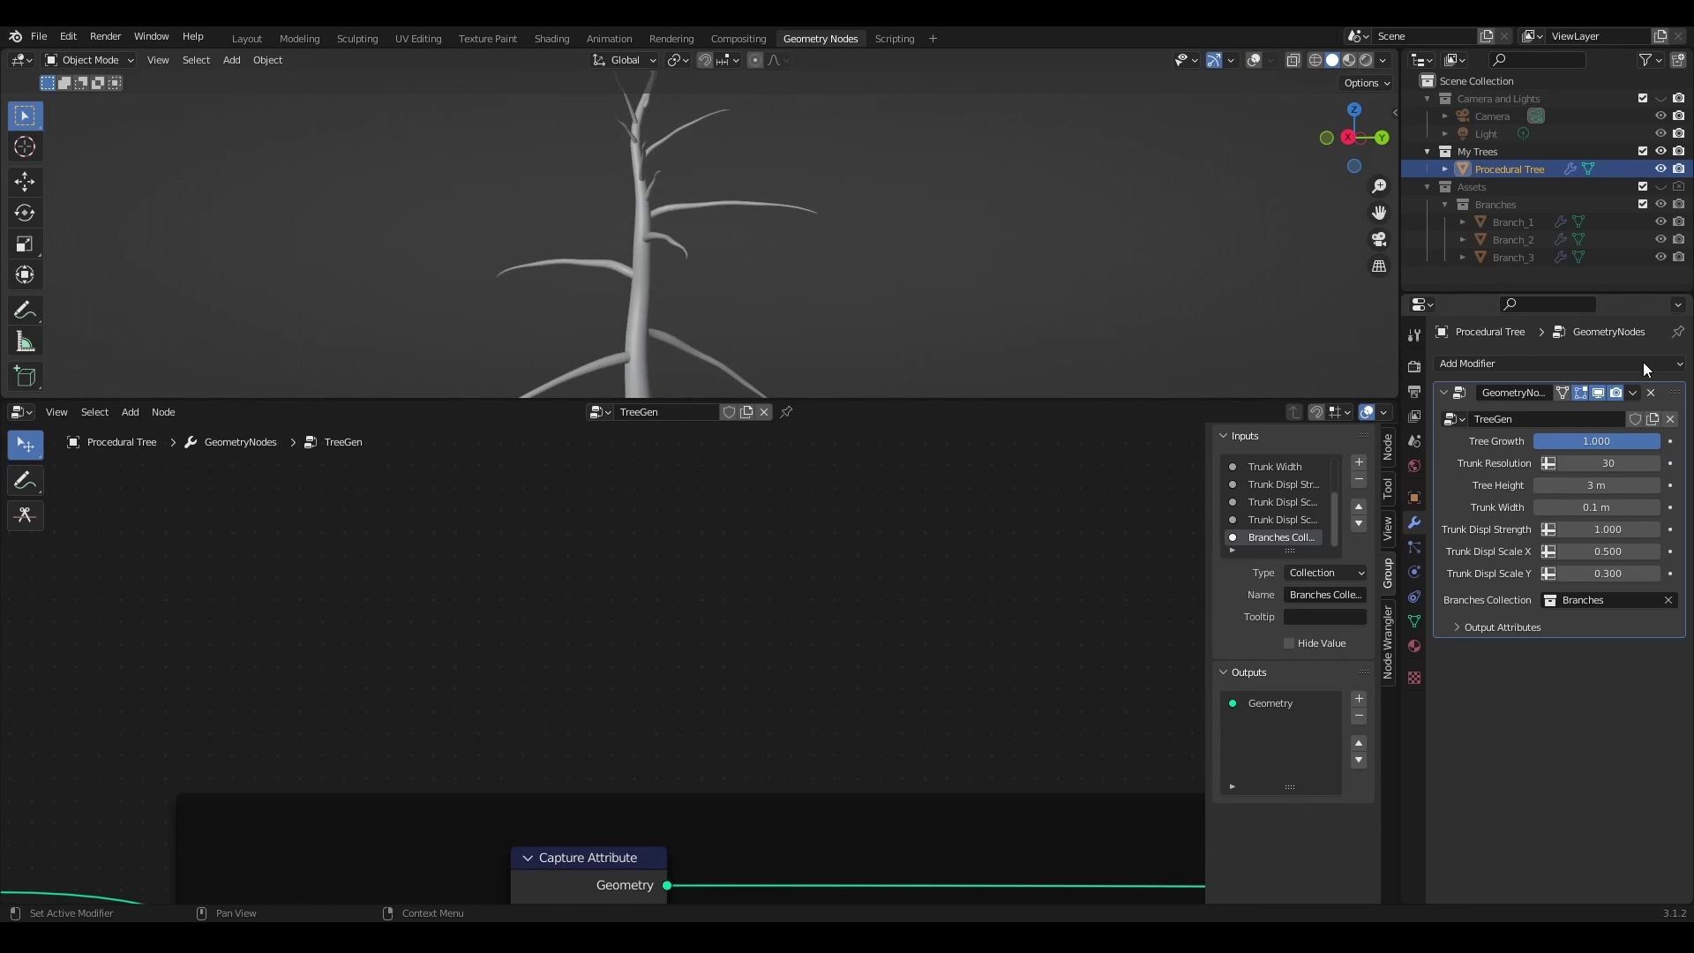
- Move the driven Value node up in Branch_1's BranchGen tree and add a Group Input node beside it
{"action": "left_click", "coordinate": [1501, 223]}
{"action": "scroll", "coordinate": [621, 697], "scroll_direction": "down", "scroll_amount": 5}
{"action": "middle_click_drag", "start_coordinate": [622, 708], "coordinate": [756, 703]}
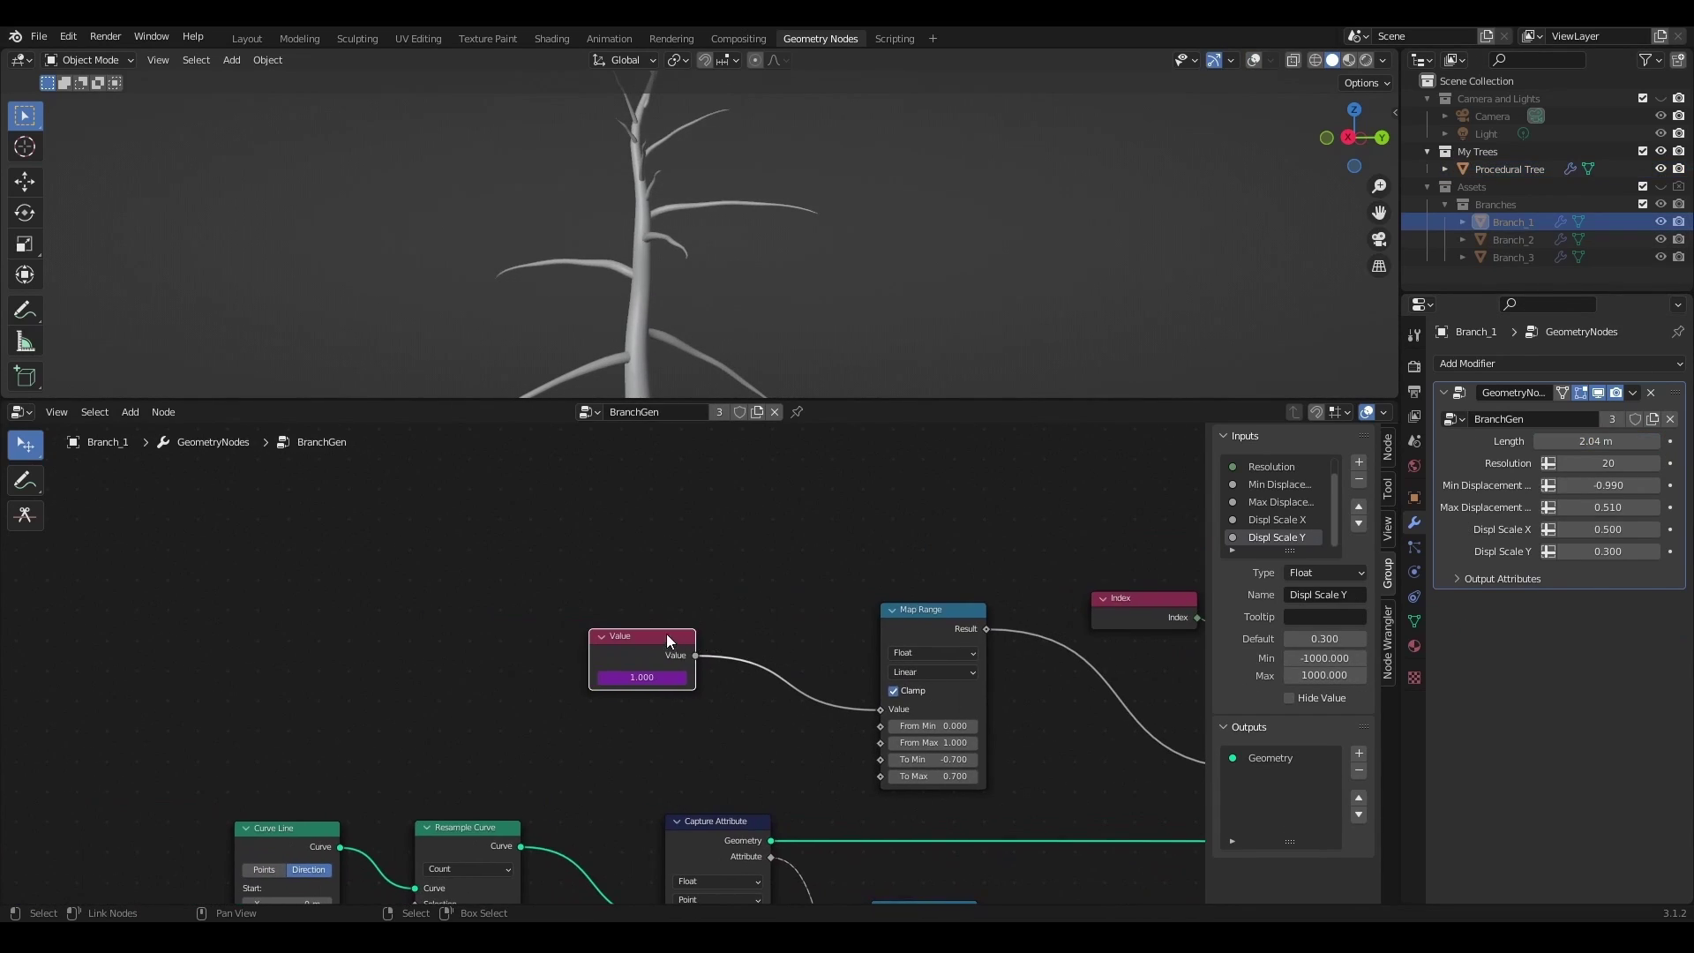
{"action": "left_click_drag", "start_coordinate": [668, 641], "coordinate": [714, 537]}
{"action": "key", "text": "shift+a"}
{"action": "left_click", "coordinate": [445, 553]}
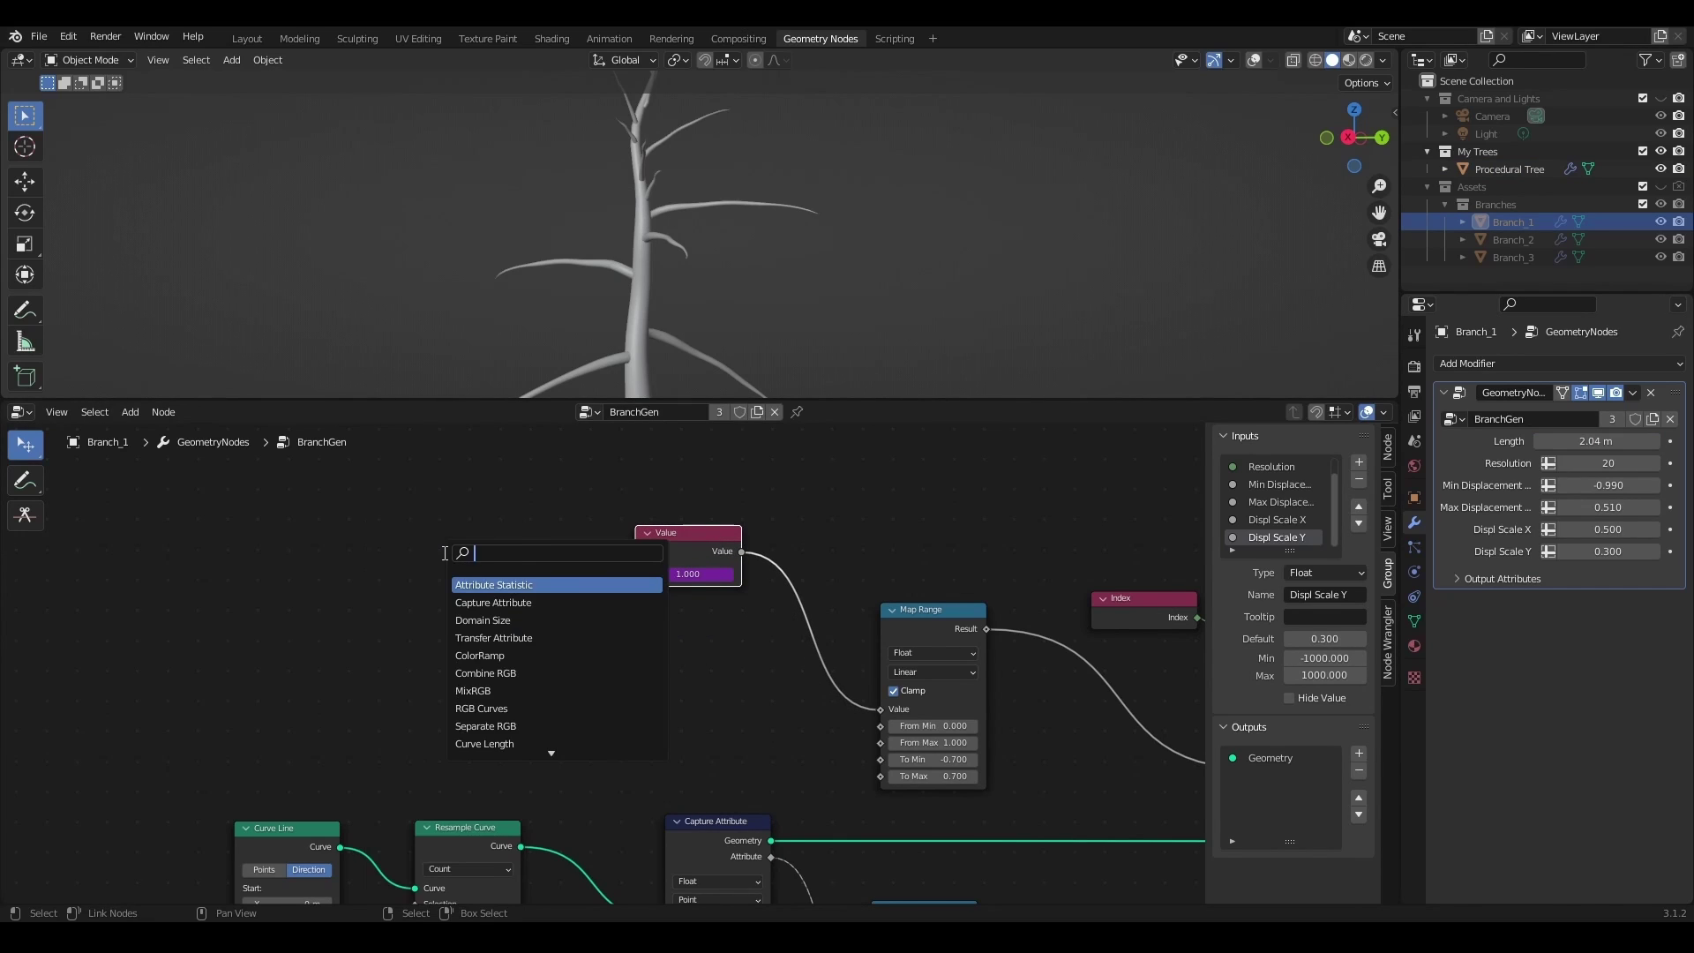
{"action": "type", "text": "gr"}
{"action": "left_click", "coordinate": [494, 603]}
{"action": "left_click", "coordinate": [463, 677]}
{"action": "scroll", "coordinate": [781, 696], "scroll_direction": "up", "scroll_amount": 3}
- Expose Map Range's To Min and To Max through the new Group Input as Bend Min and Bend Max
{"action": "left_click_drag", "start_coordinate": [448, 663], "coordinate": [447, 569]}
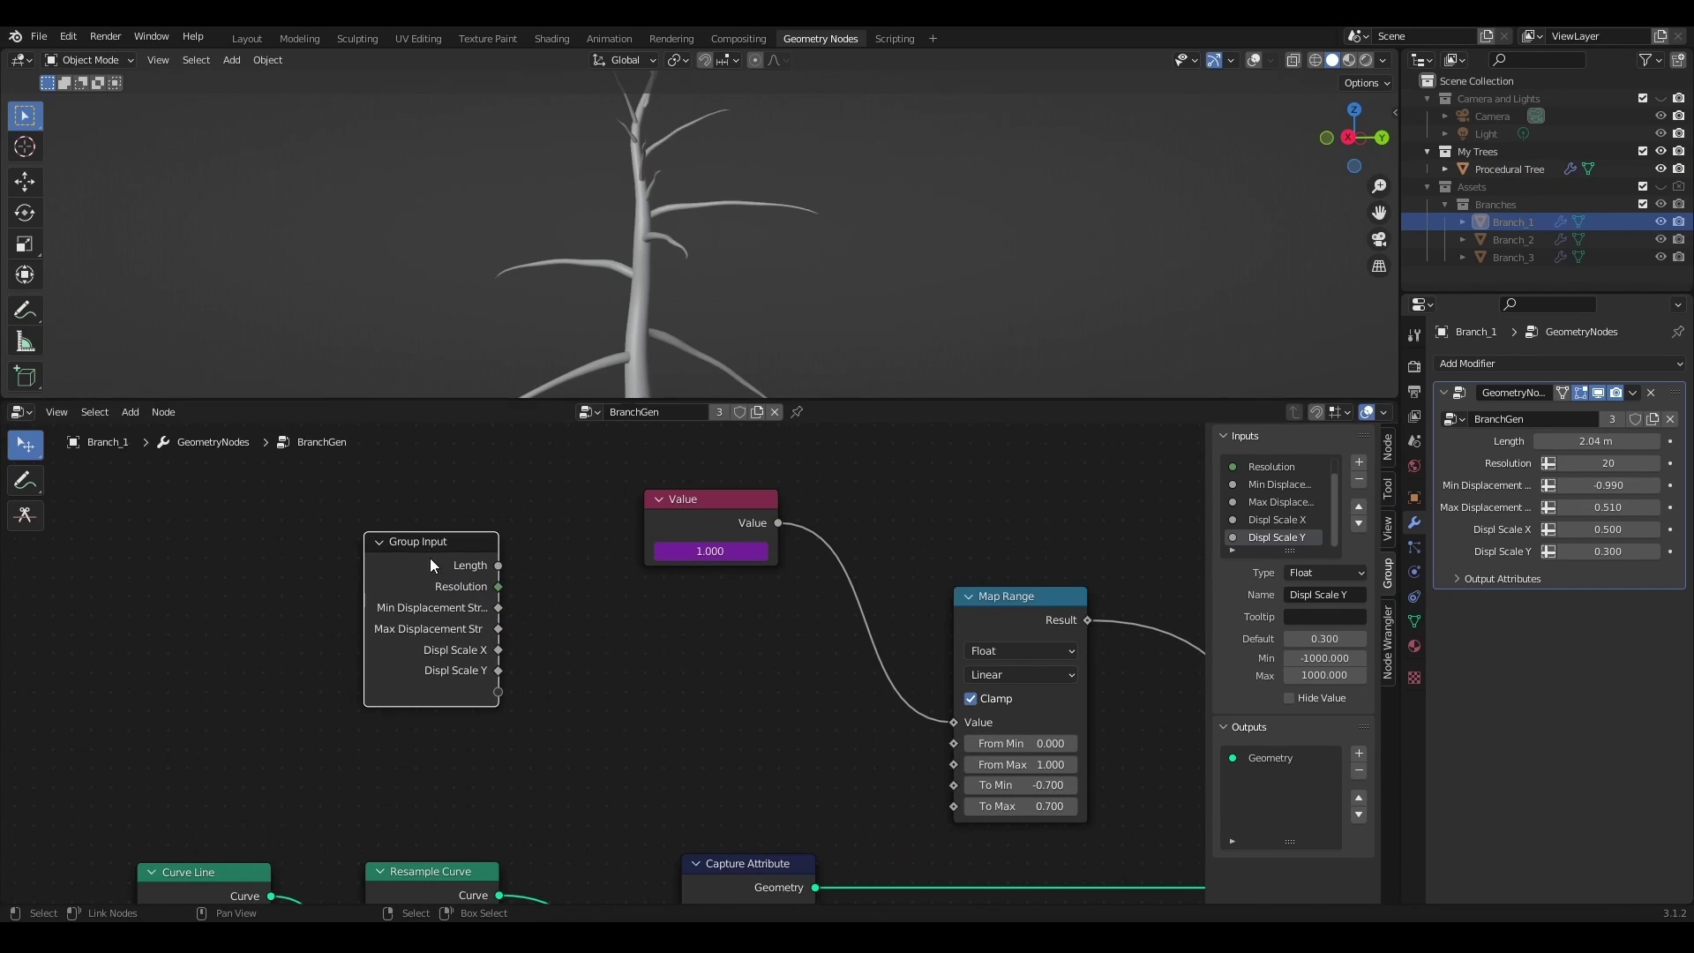
{"action": "left_click_drag", "start_coordinate": [954, 790], "coordinate": [498, 713]}
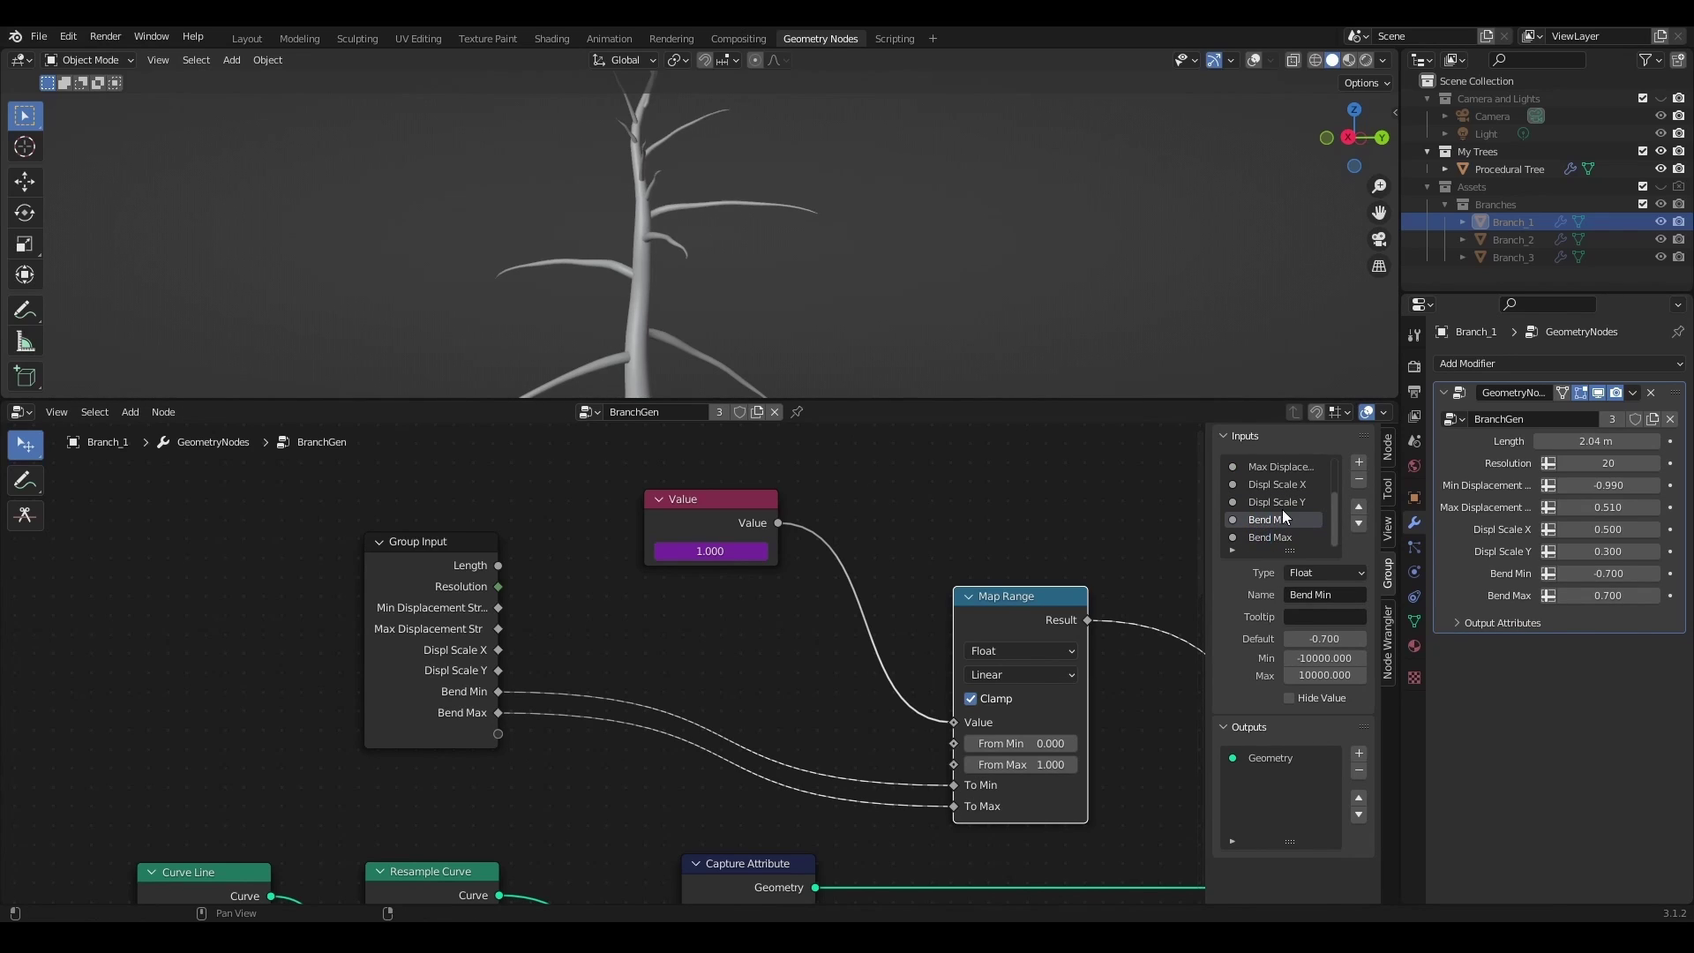
- With Branch_2 selected, collapse the bend Group Input beside its Map Range and move the driven Value node far to the left of the graph
{"action": "left_click", "coordinate": [1512, 239]}
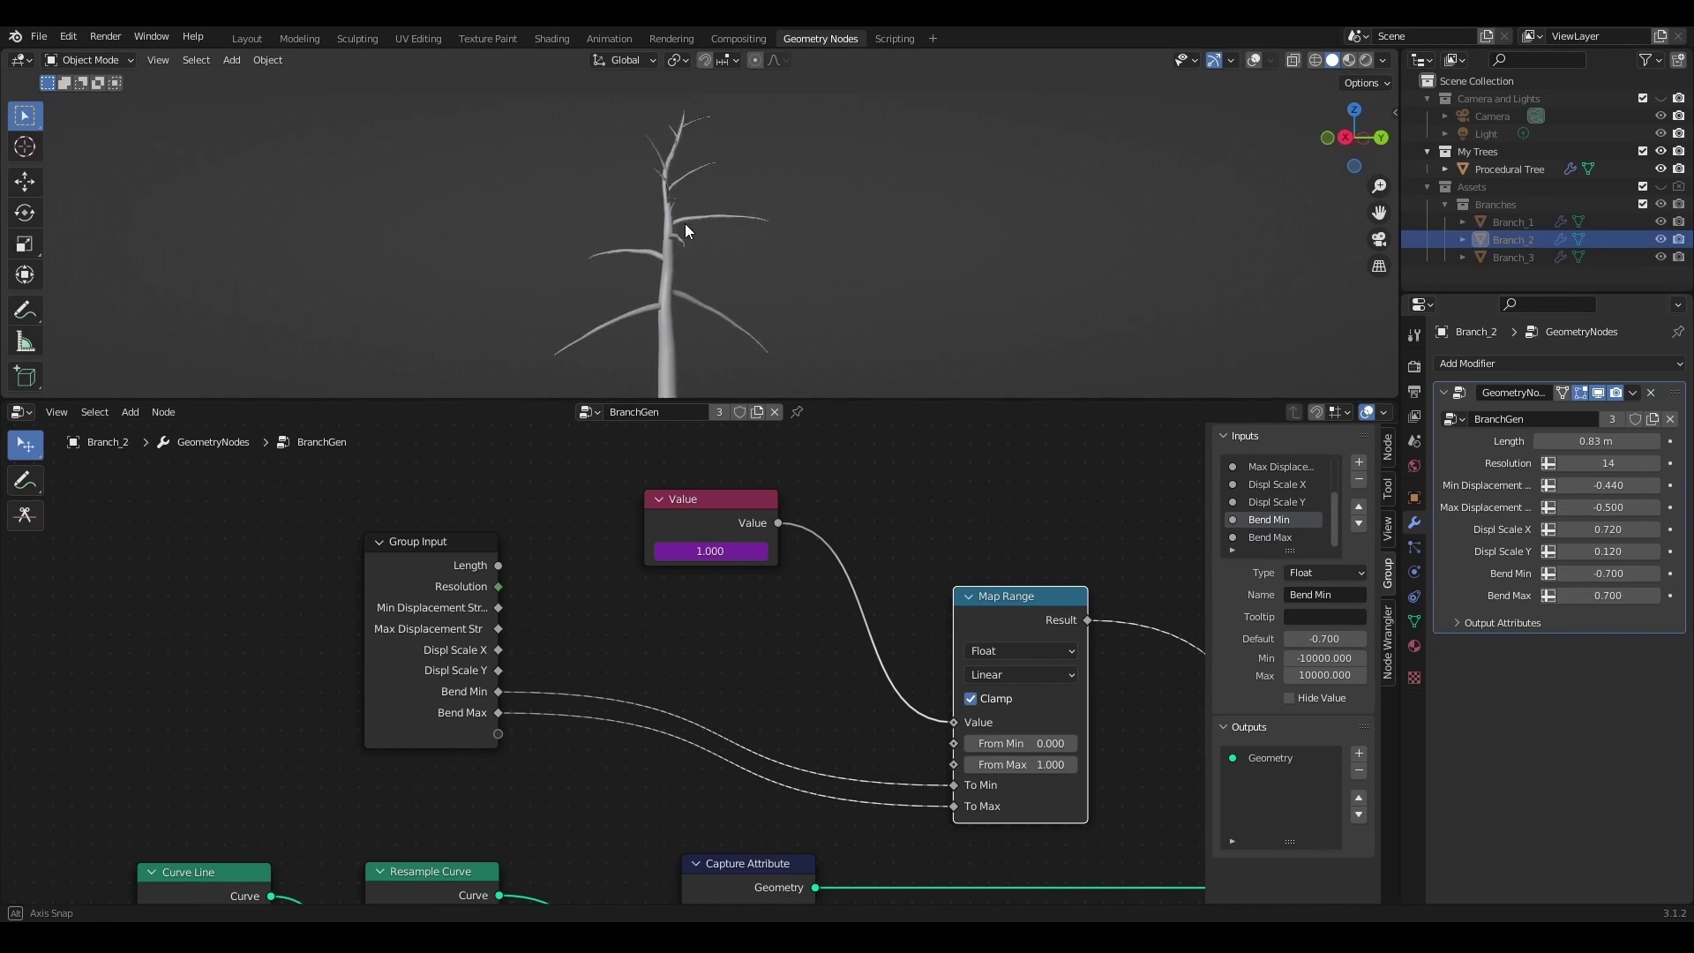
{"action": "middle_click_drag", "start_coordinate": [806, 226], "coordinate": [838, 240]}
{"action": "scroll", "coordinate": [678, 745], "scroll_direction": "down", "scroll_amount": 5}
{"action": "middle_click_drag", "start_coordinate": [677, 744], "coordinate": [755, 691]}
{"action": "left_click", "coordinate": [527, 522]}
{"action": "left_click_drag", "start_coordinate": [543, 535], "coordinate": [762, 695]}
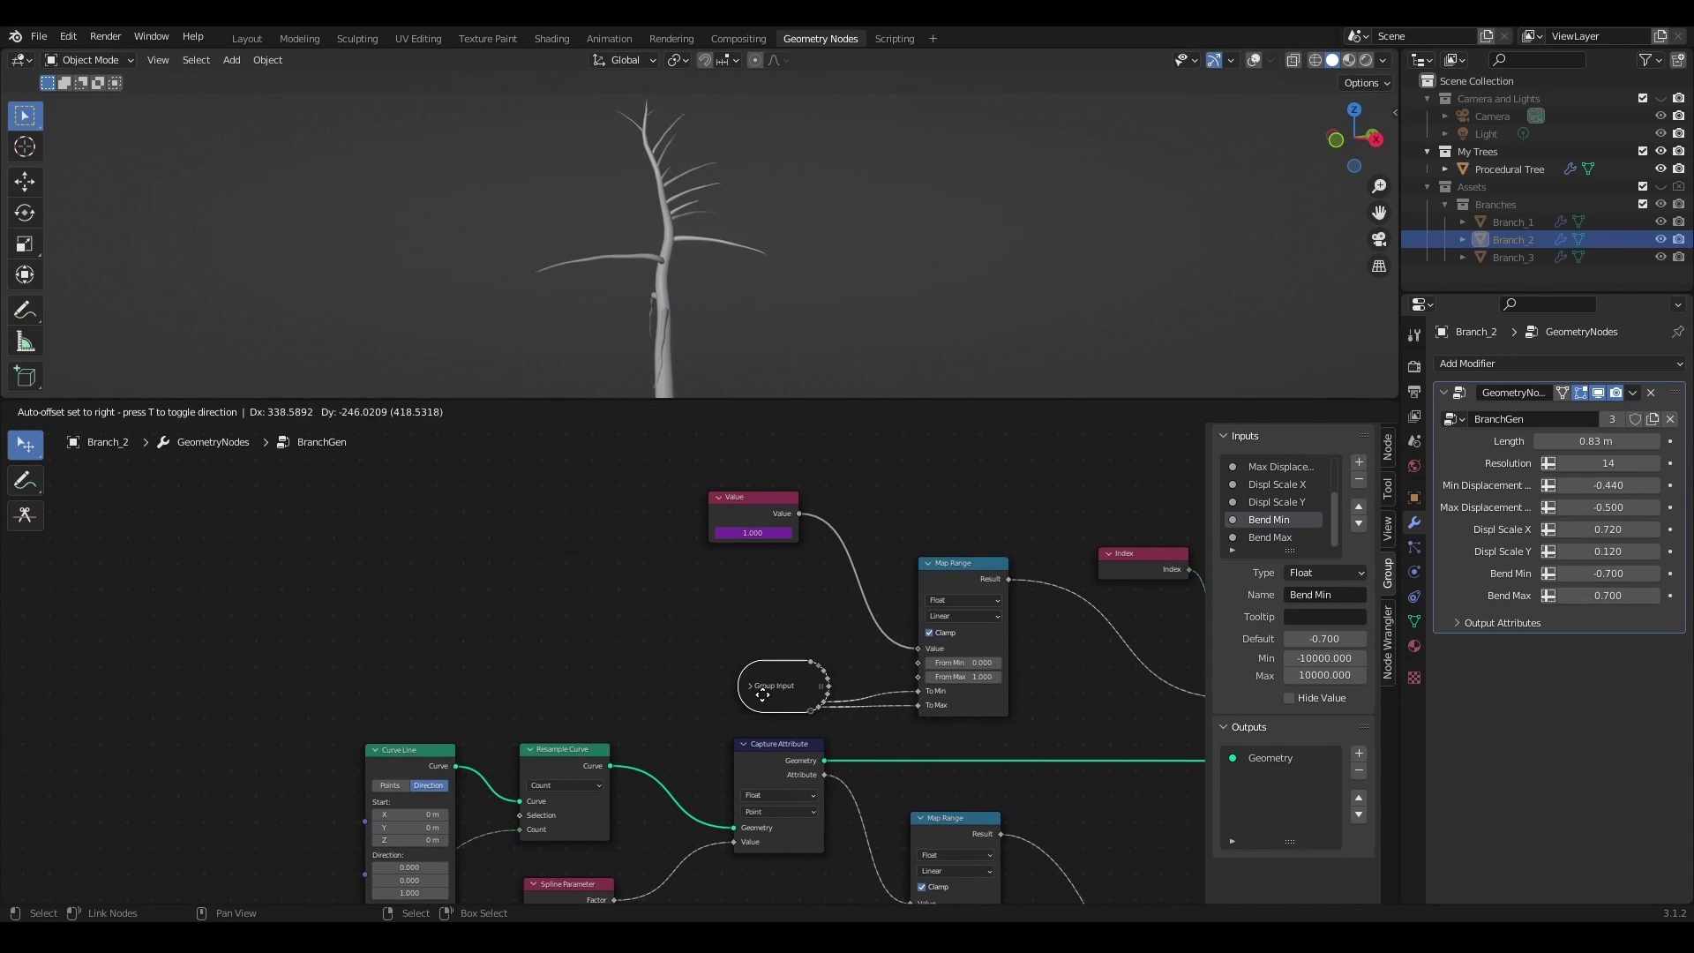
{"action": "left_click_drag", "start_coordinate": [782, 512], "coordinate": [253, 643]}
- Insert a Math node between the lower Group Input's Min Displacement Strength and Map Range's To Min, set to Multiply
{"action": "middle_click_drag", "start_coordinate": [684, 734], "coordinate": [662, 483]}
{"action": "scroll", "coordinate": [833, 623], "scroll_direction": "up", "scroll_amount": 2}
{"action": "middle_click_drag", "start_coordinate": [820, 697], "coordinate": [653, 623]}
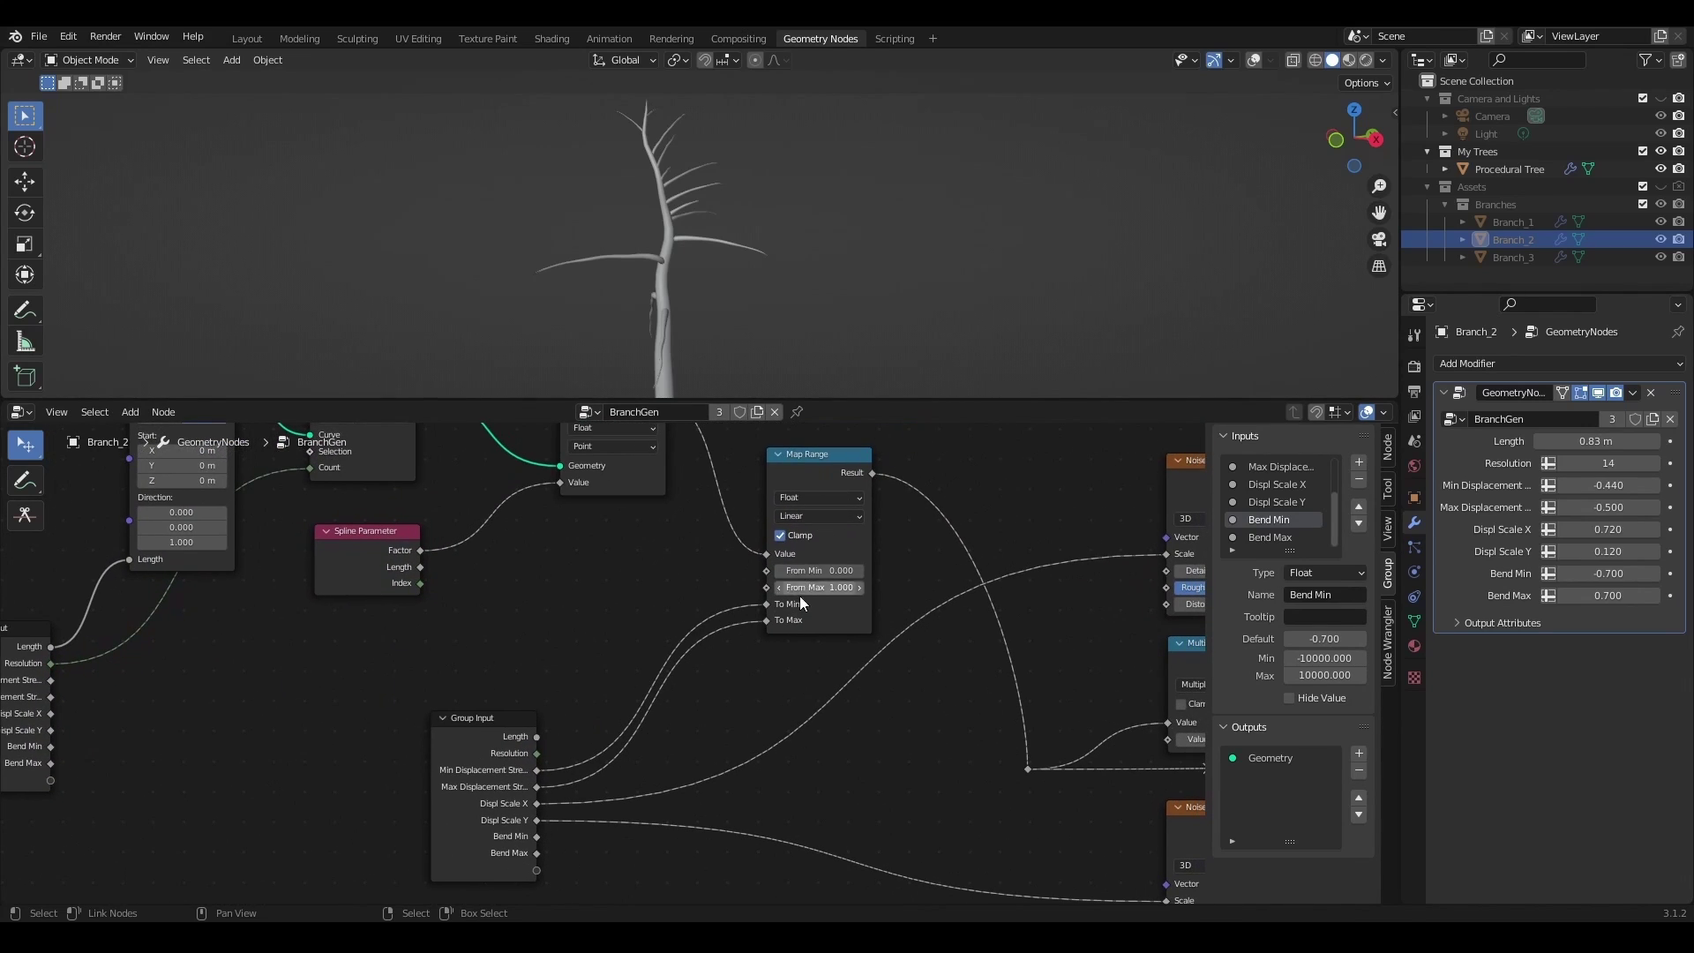
{"action": "left_click_drag", "start_coordinate": [483, 731], "coordinate": [345, 792]}
{"action": "middle_click_drag", "start_coordinate": [435, 679], "coordinate": [462, 654]}
{"action": "key", "text": "shift+a"}
{"action": "left_click", "coordinate": [547, 590]}
{"action": "type", "text": "add"}
{"action": "key", "text": "Return"}
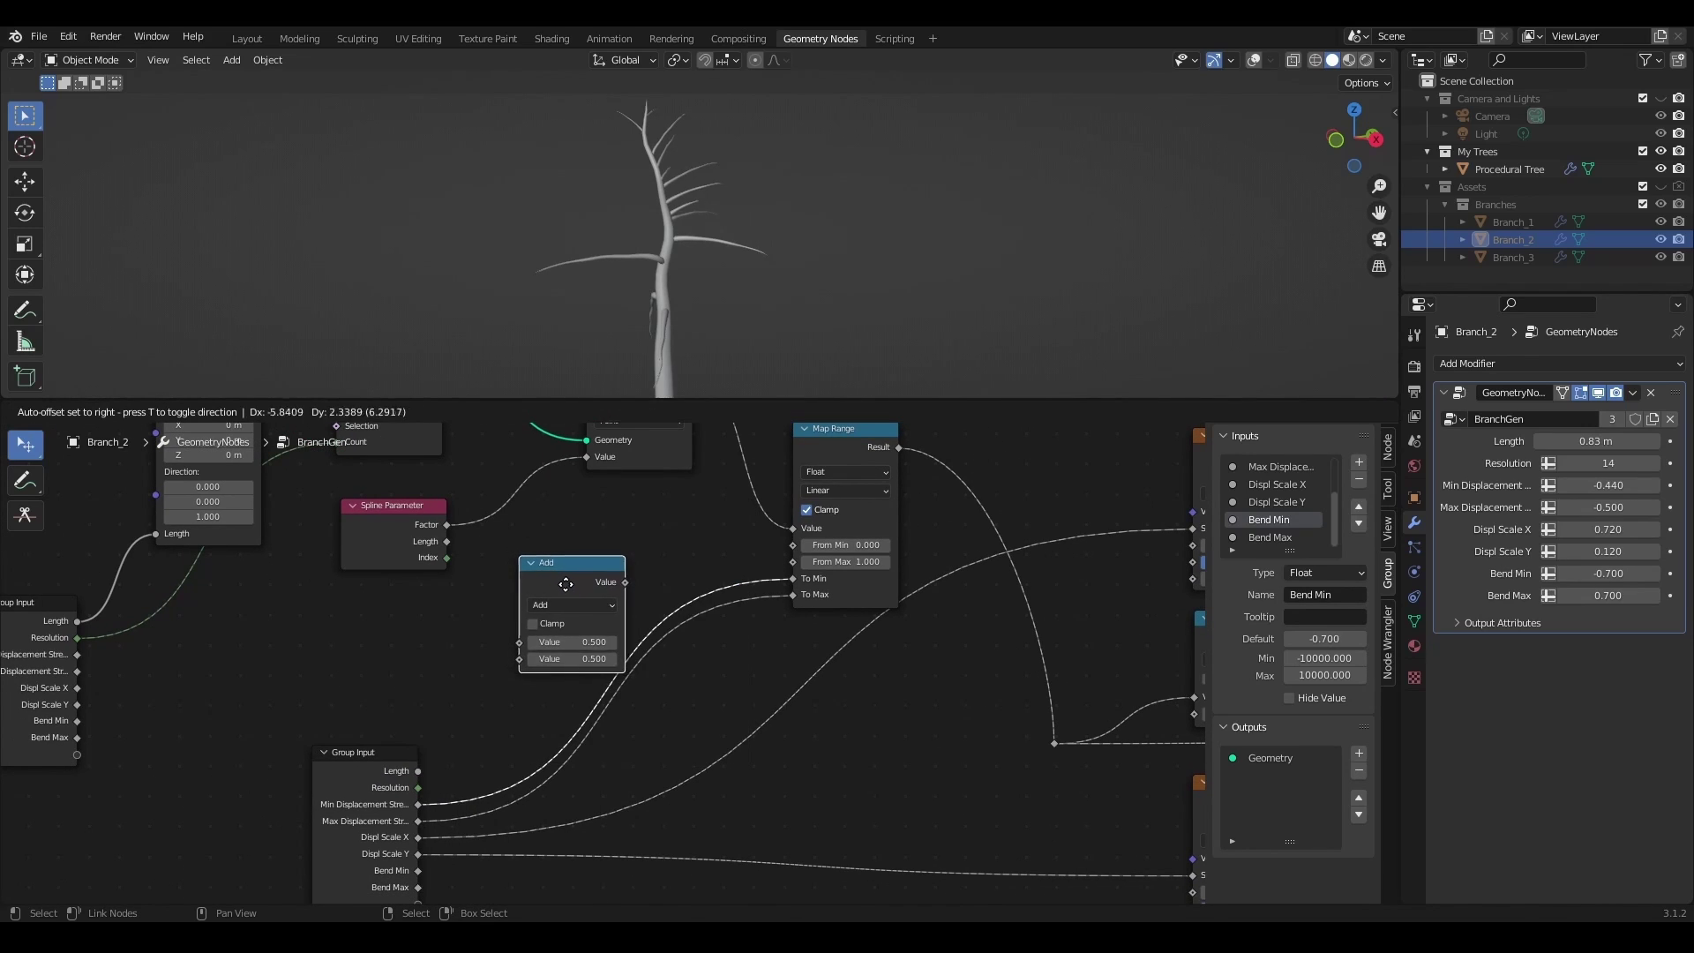
{"action": "left_click", "coordinate": [566, 584]}
{"action": "left_click", "coordinate": [563, 607]}
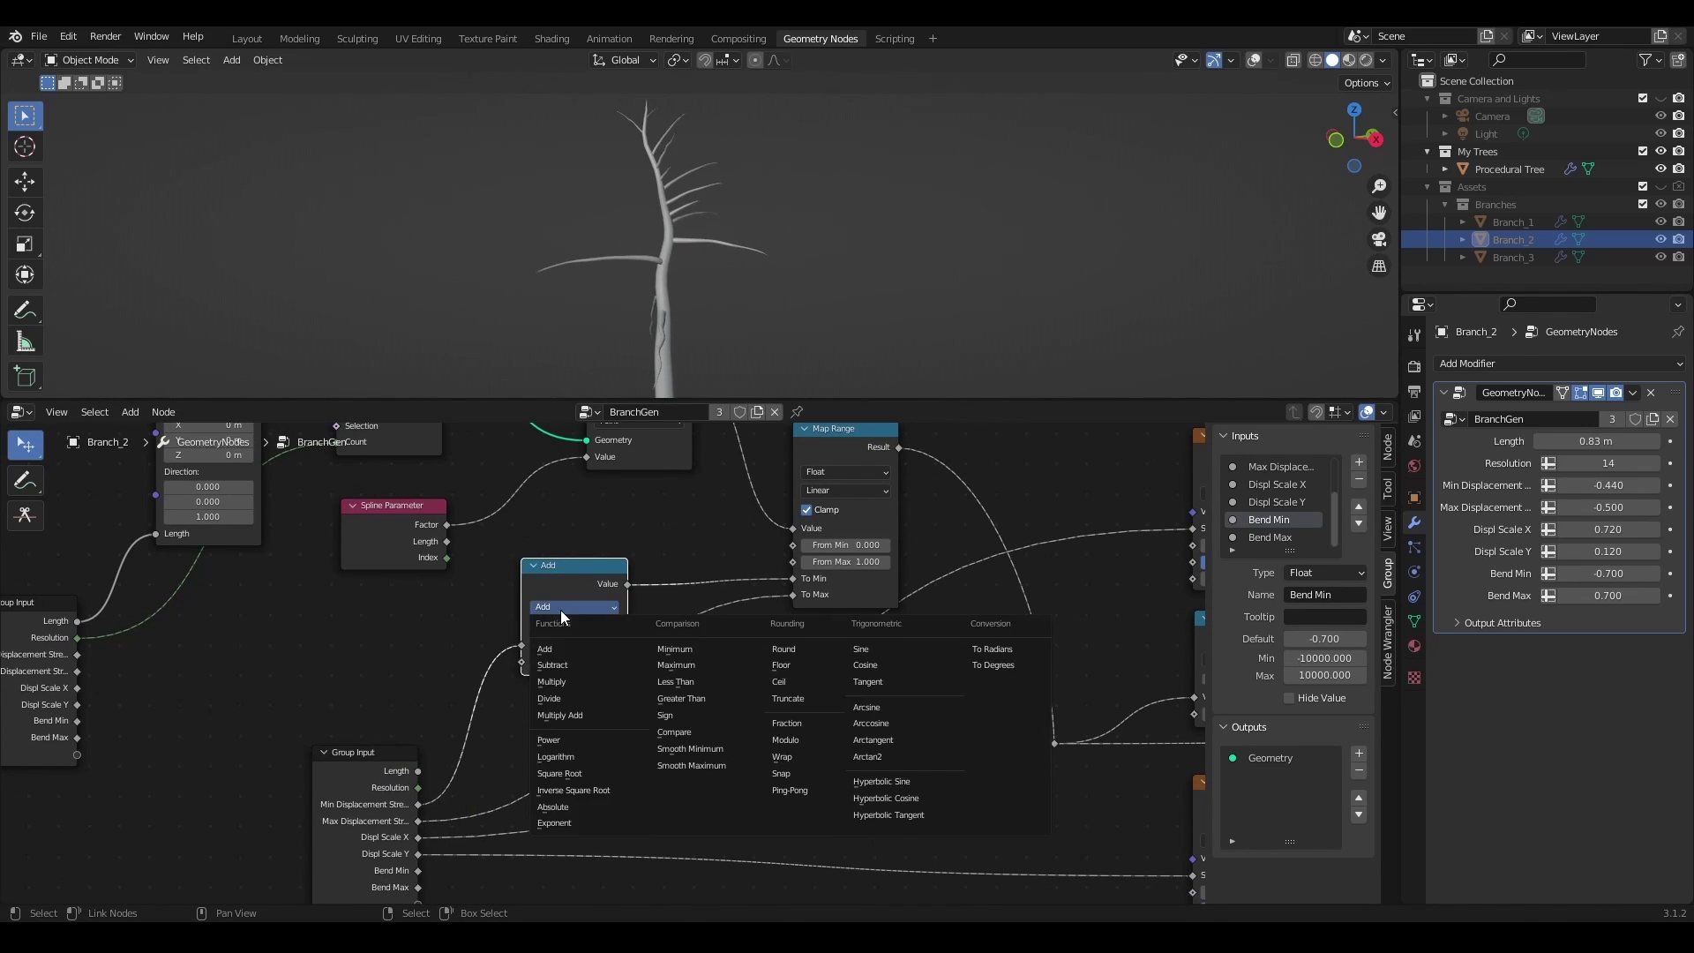
{"action": "left_click", "coordinate": [566, 677]}
- Link the driven Value to Multiply's second value through a reroute placed below Curve Line, and shift the Group Input beside Curve Line aside
{"action": "scroll", "coordinate": [360, 631], "scroll_direction": "down", "scroll_amount": 1}
{"action": "middle_click_drag", "start_coordinate": [360, 631], "coordinate": [612, 784]}
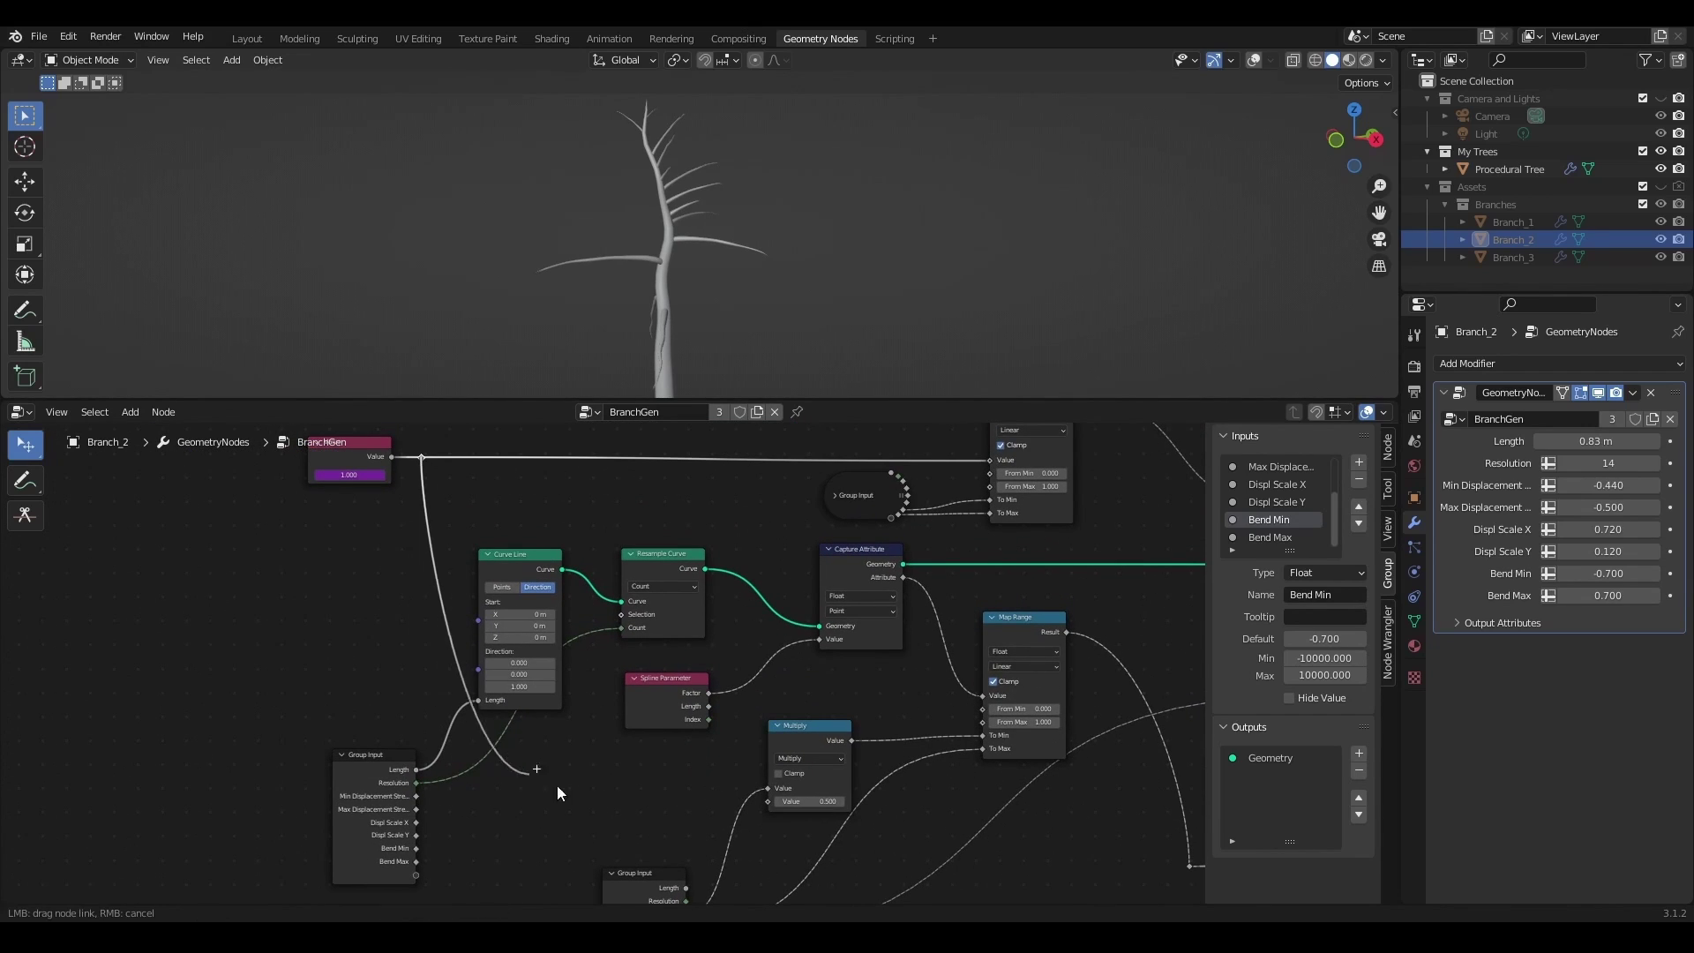
{"action": "left_click_drag", "start_coordinate": [765, 808], "coordinate": [766, 807]}
{"action": "right_click_drag", "start_coordinate": [512, 529], "coordinate": [564, 501], "text": "shift"}
{"action": "key", "text": "g"}
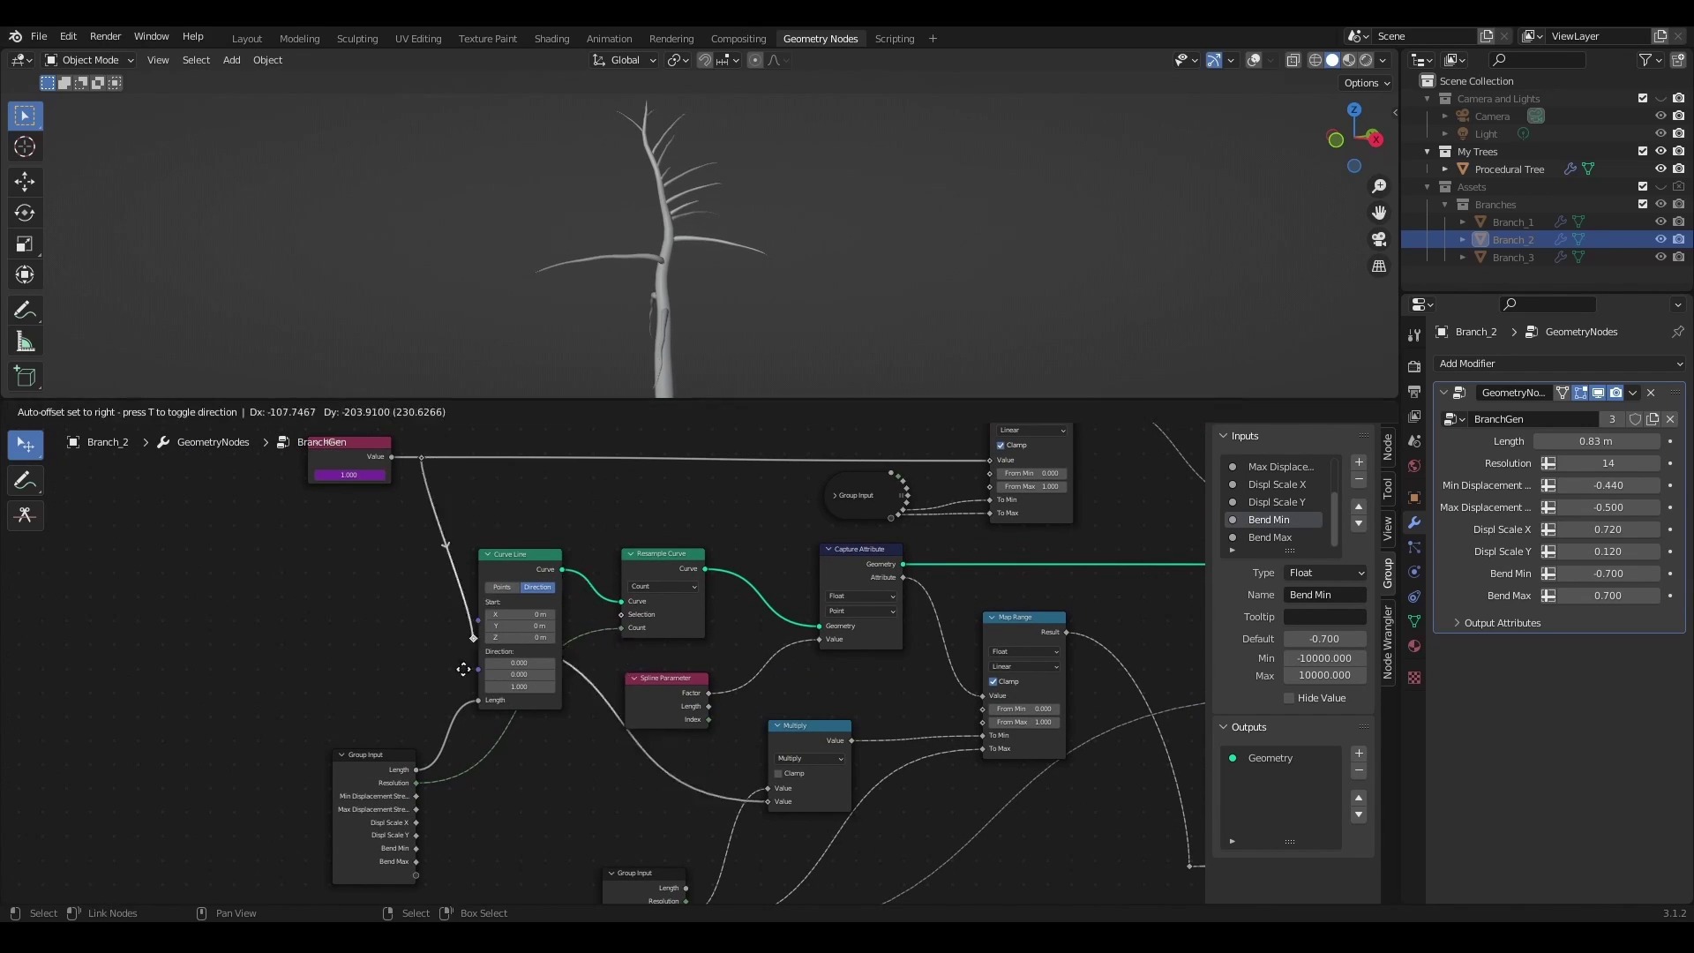
{"action": "left_click", "coordinate": [424, 807]}
{"action": "left_click_drag", "start_coordinate": [378, 764], "coordinate": [255, 764]}
{"action": "left_click_drag", "start_coordinate": [423, 809], "coordinate": [419, 805]}
- Duplicate the Multiply node onto the link from Max Displacement Strength to Map Range's To Max and feed it the driven Value
{"action": "middle_click_drag", "start_coordinate": [862, 801], "coordinate": [632, 733]}
{"action": "scroll", "coordinate": [619, 662], "scroll_direction": "up", "scroll_amount": 4}
{"action": "left_click", "coordinate": [562, 672]}
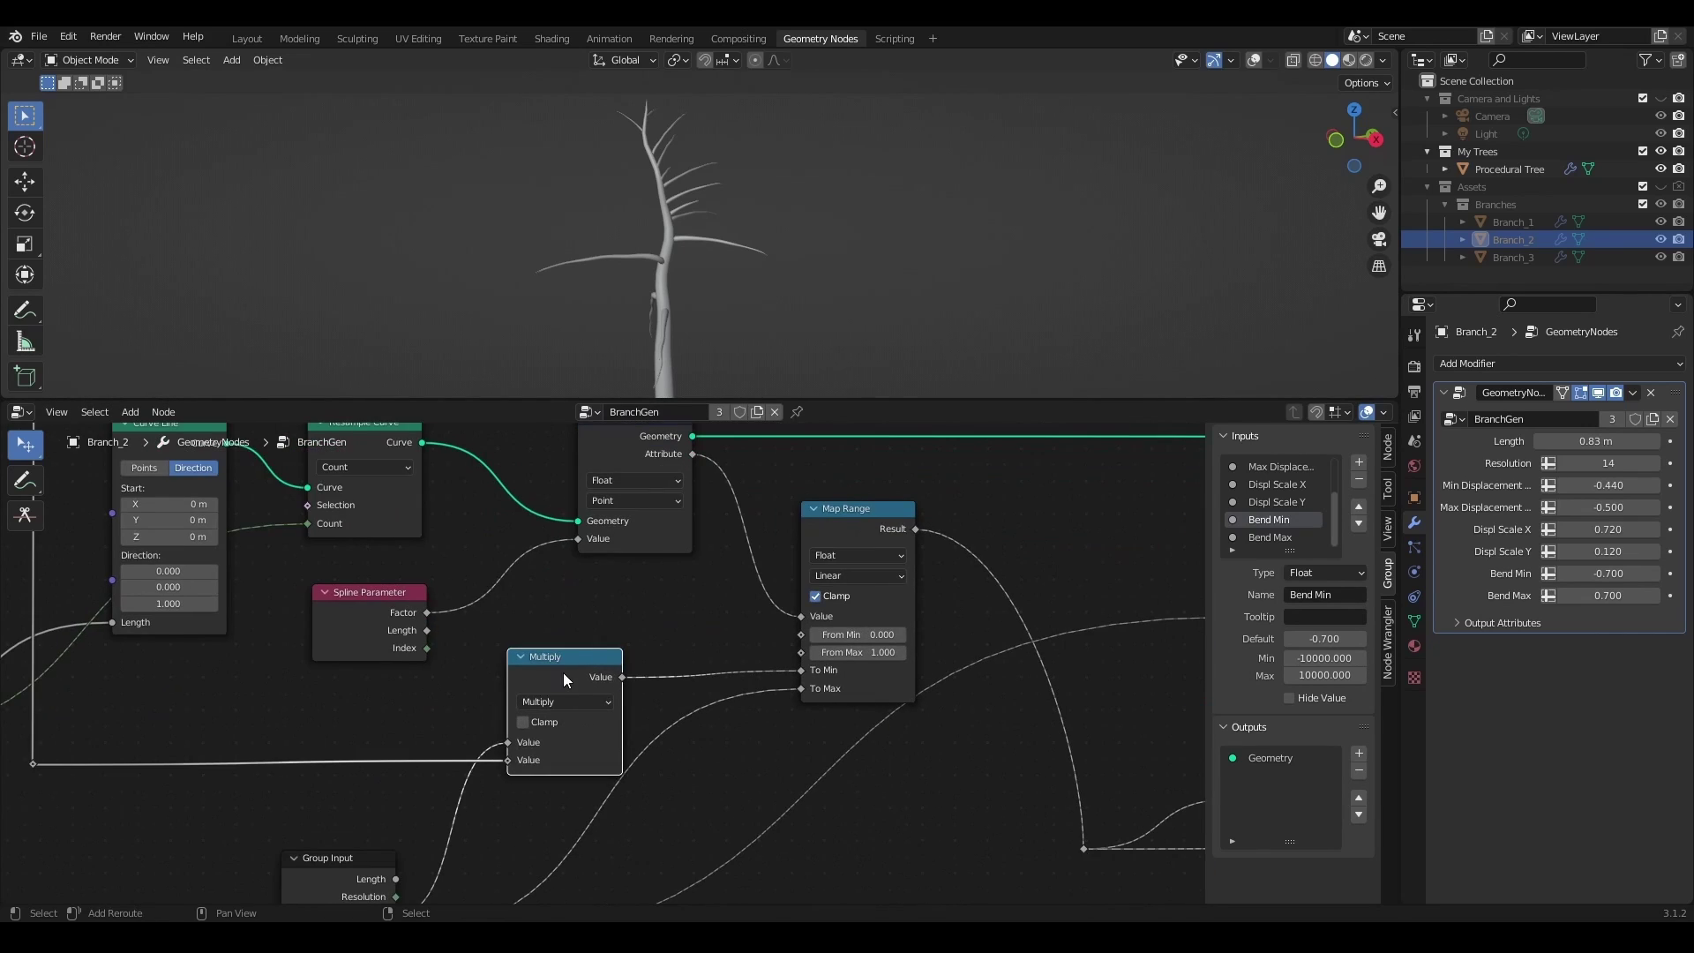
{"action": "key", "text": "shift+d"}
{"action": "left_click", "coordinate": [599, 805]}
{"action": "scroll", "coordinate": [639, 811], "scroll_direction": "down", "scroll_amount": 2}
{"action": "middle_click_drag", "start_coordinate": [167, 791], "coordinate": [288, 723]}
{"action": "left_click_drag", "start_coordinate": [242, 704], "coordinate": [508, 747]}
- Collapse both displacement strength Multiply nodes and stack them closely before Map Range
{"action": "left_click_drag", "start_coordinate": [720, 734], "coordinate": [765, 670]}
{"action": "left_click", "coordinate": [658, 612]}
{"action": "key", "text": "h"}
{"action": "left_click", "coordinate": [774, 667]}
{"action": "left_click_drag", "start_coordinate": [670, 613], "coordinate": [769, 699]}
{"action": "key", "text": "h"}
{"action": "left_click_drag", "start_coordinate": [764, 626], "coordinate": [765, 661]}
- Try Branch_1 with a Max Displacement Strength of 5.780 and sweep the procedural tree's Tree Growth to check the branch displacement
{"action": "middle_click_drag", "start_coordinate": [765, 668], "coordinate": [742, 727]}
{"action": "middle_click_drag", "start_coordinate": [626, 262], "coordinate": [821, 270]}
{"action": "left_click", "coordinate": [1511, 223]}
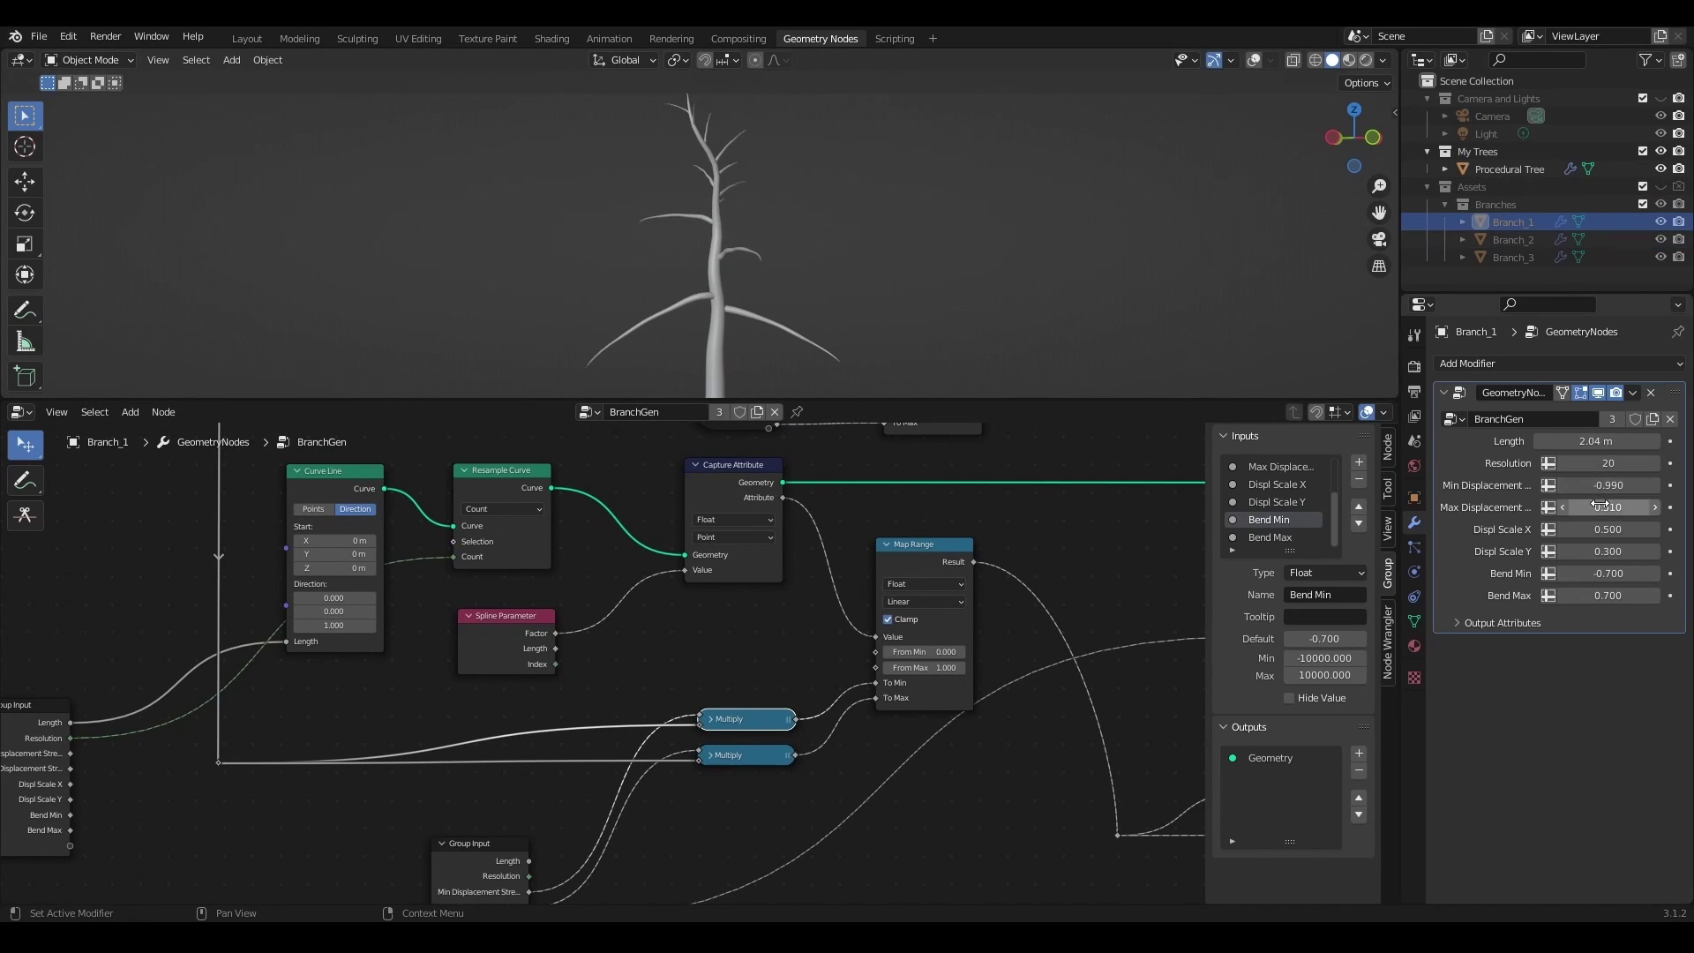
{"action": "left_click_drag", "start_coordinate": [1606, 508], "coordinate": [1642, 508]}
{"action": "middle_click_drag", "start_coordinate": [710, 263], "coordinate": [860, 268]}
{"action": "left_click", "coordinate": [1510, 170]}
{"action": "mouse_move", "coordinate": [1623, 441]}
{"action": "left_mouse_down"}
{"action": "mouse_move", "coordinate": [1580, 441]}
{"action": "mouse_move", "coordinate": [1625, 441]}
{"action": "left_mouse_up"}
{"action": "scroll", "coordinate": [1048, 176], "scroll_direction": "up", "scroll_amount": 4}
{"action": "middle_click_drag", "start_coordinate": [1048, 177], "coordinate": [970, 206]}
{"action": "mouse_move", "coordinate": [1655, 441]}
{"action": "left_mouse_down"}
{"action": "mouse_move", "coordinate": [1627, 441]}
{"action": "mouse_move", "coordinate": [1662, 441]}
{"action": "left_mouse_up"}
- Set Branch_1's Max Displacement Strength to 1.240
{"action": "left_click", "coordinate": [1611, 221]}
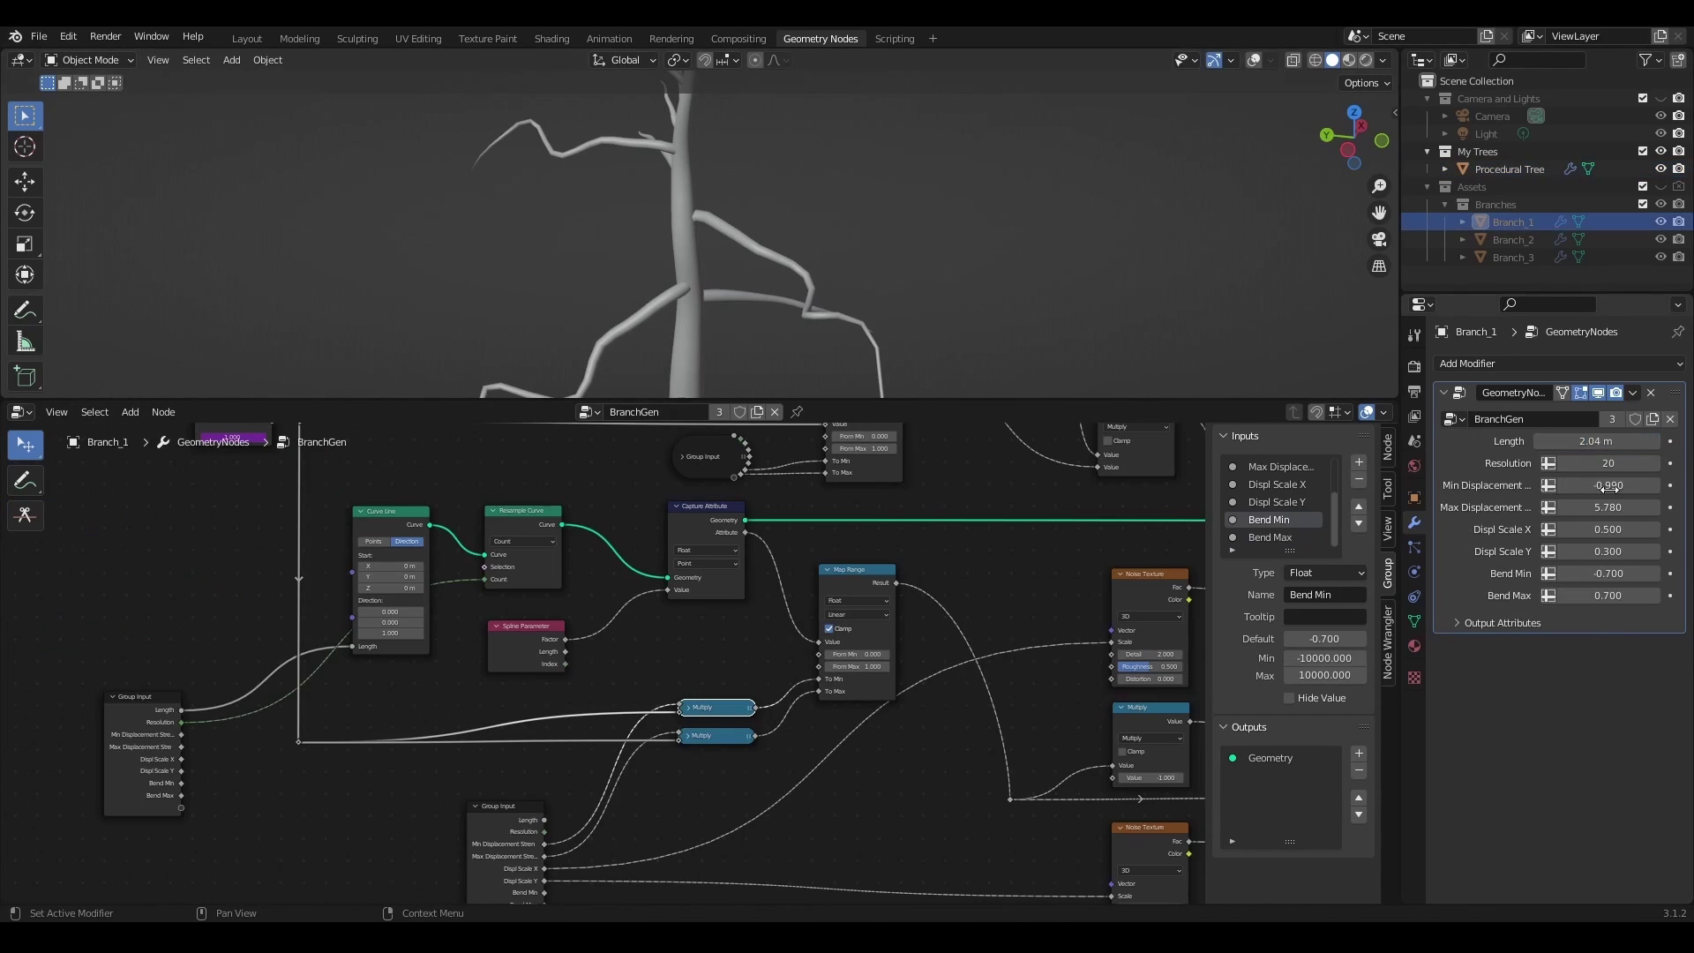
{"action": "left_click_drag", "start_coordinate": [1611, 508], "coordinate": [1588, 507]}
{"action": "scroll", "coordinate": [723, 265], "scroll_direction": "down", "scroll_amount": 1}
{"action": "middle_click_drag", "start_coordinate": [710, 270], "coordinate": [756, 267]}
- Duplicate a Multiply node onto the link from Displ Scale X to the Noise Texture's Scale and feed it the driven Value
{"action": "scroll", "coordinate": [1015, 582], "scroll_direction": "down", "scroll_amount": 2}
{"action": "middle_click_drag", "start_coordinate": [1014, 582], "coordinate": [828, 499]}
{"action": "scroll", "coordinate": [726, 642], "scroll_direction": "up", "scroll_amount": 4}
{"action": "middle_click_drag", "start_coordinate": [838, 627], "coordinate": [691, 636]}
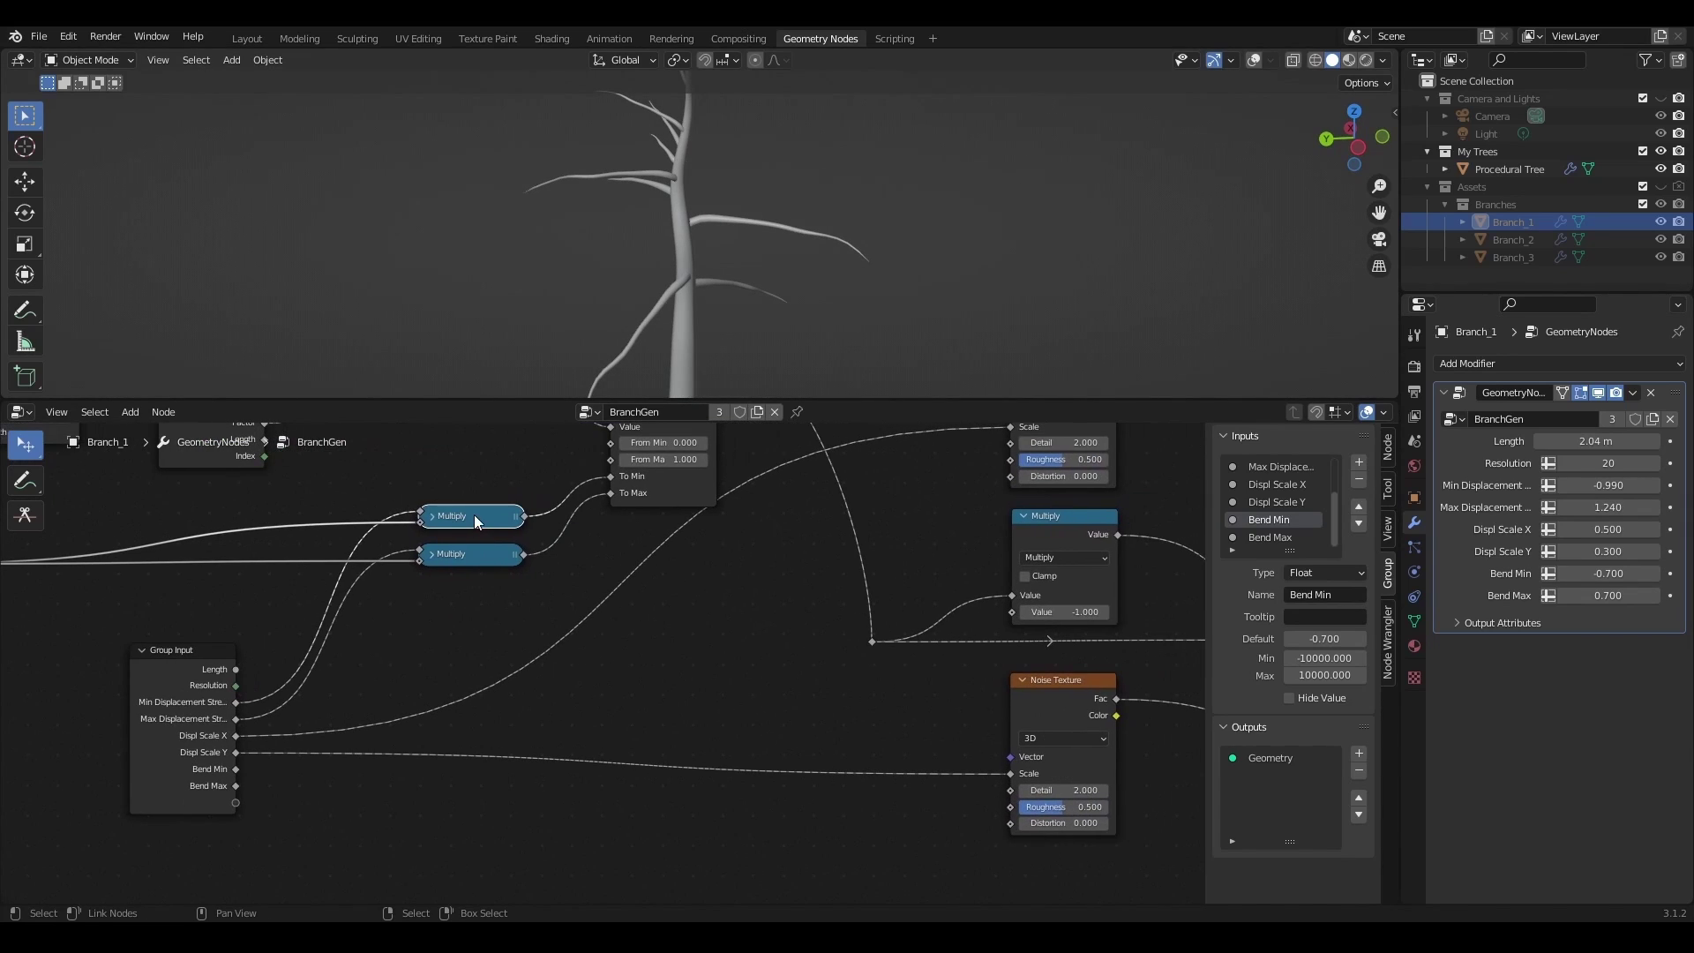
{"action": "key", "text": "shift+d"}
{"action": "left_click", "coordinate": [597, 627]}
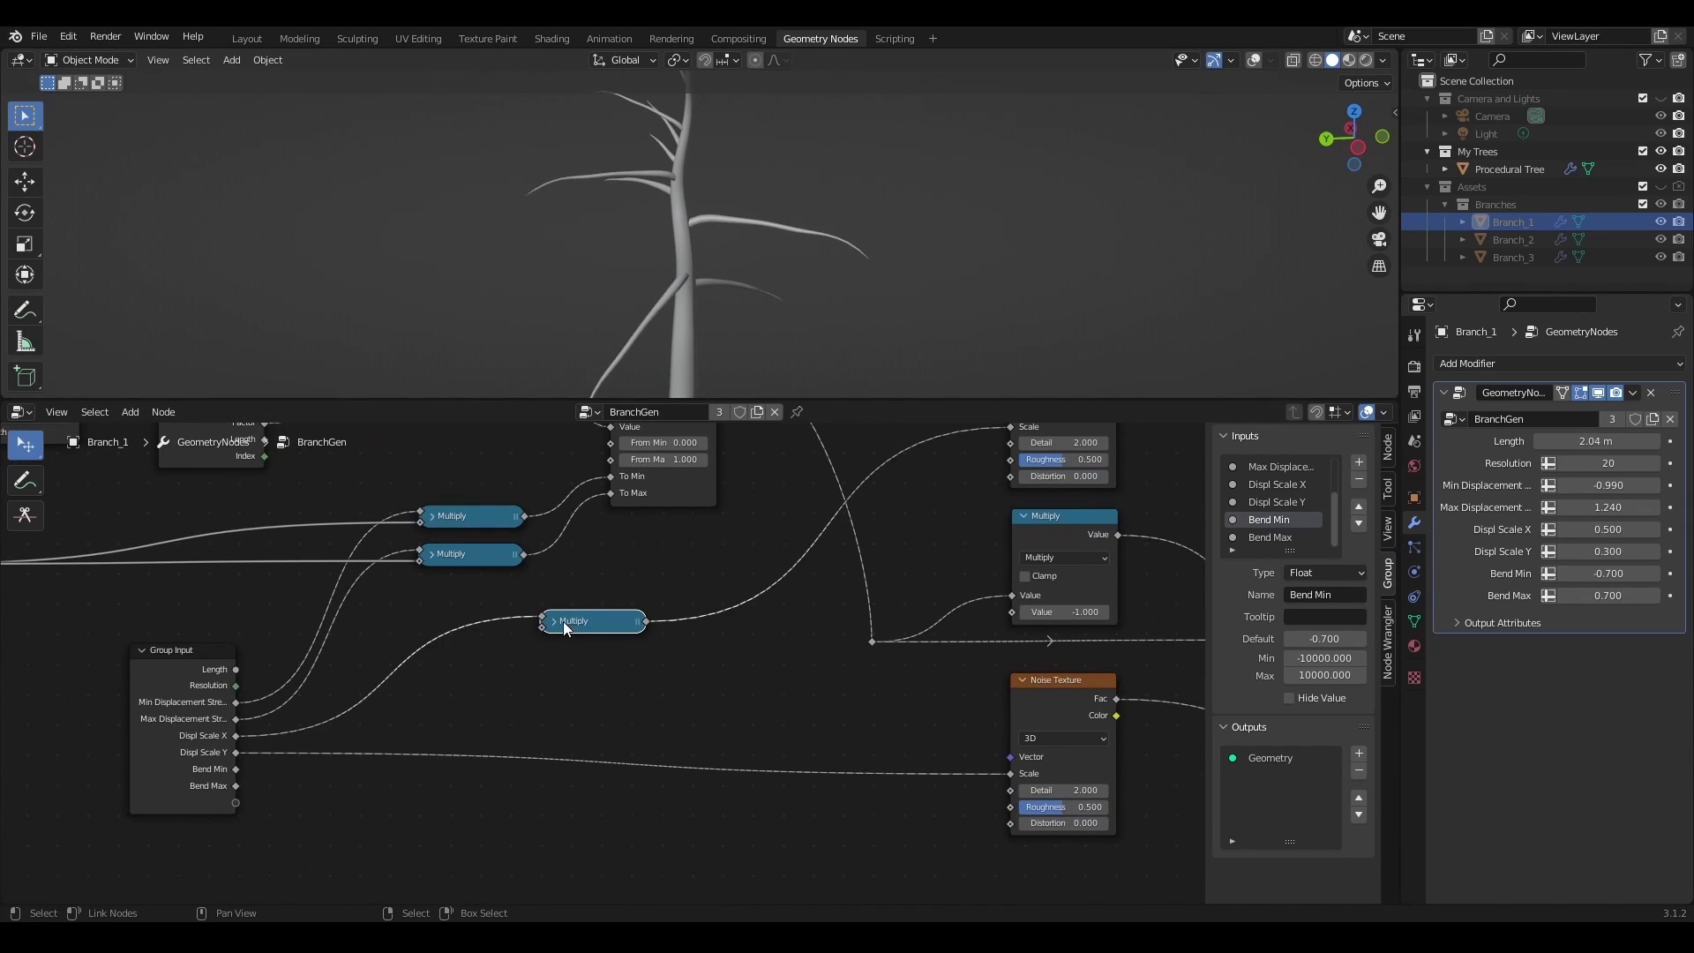
{"action": "left_click", "coordinate": [556, 621]}
{"action": "scroll", "coordinate": [316, 543], "scroll_direction": "down", "scroll_amount": 1}
{"action": "middle_click_drag", "start_coordinate": [315, 543], "coordinate": [606, 535]}
{"action": "left_click_drag", "start_coordinate": [221, 551], "coordinate": [813, 693]}
- Insert another collapsed Multiply on the Displ Scale Y link, feed it the driven Value, and tidy it with the nearby Group Input
{"action": "left_click", "coordinate": [826, 604]}
{"action": "key", "text": "shift+d"}
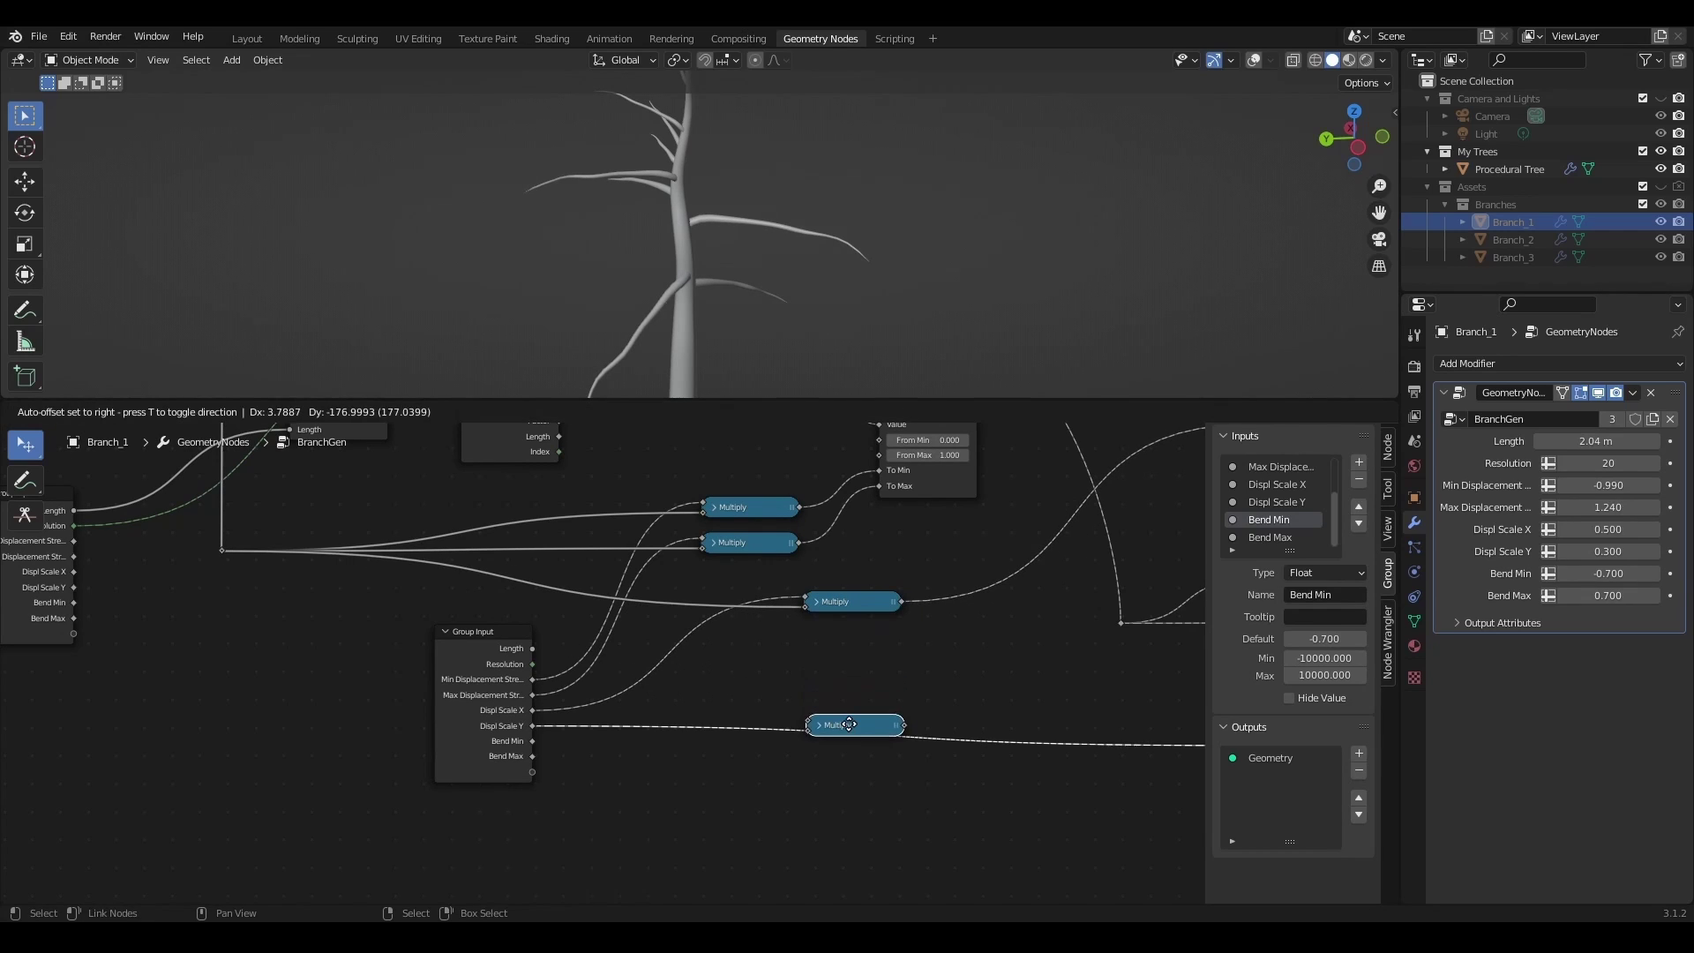
{"action": "left_click", "coordinate": [846, 724]}
{"action": "key", "text": "h"}
{"action": "left_click_drag", "start_coordinate": [220, 551], "coordinate": [809, 775]}
{"action": "left_click", "coordinate": [819, 687]}
{"action": "left_click_drag", "start_coordinate": [854, 688], "coordinate": [852, 638]}
{"action": "left_click_drag", "start_coordinate": [472, 630], "coordinate": [406, 649]}
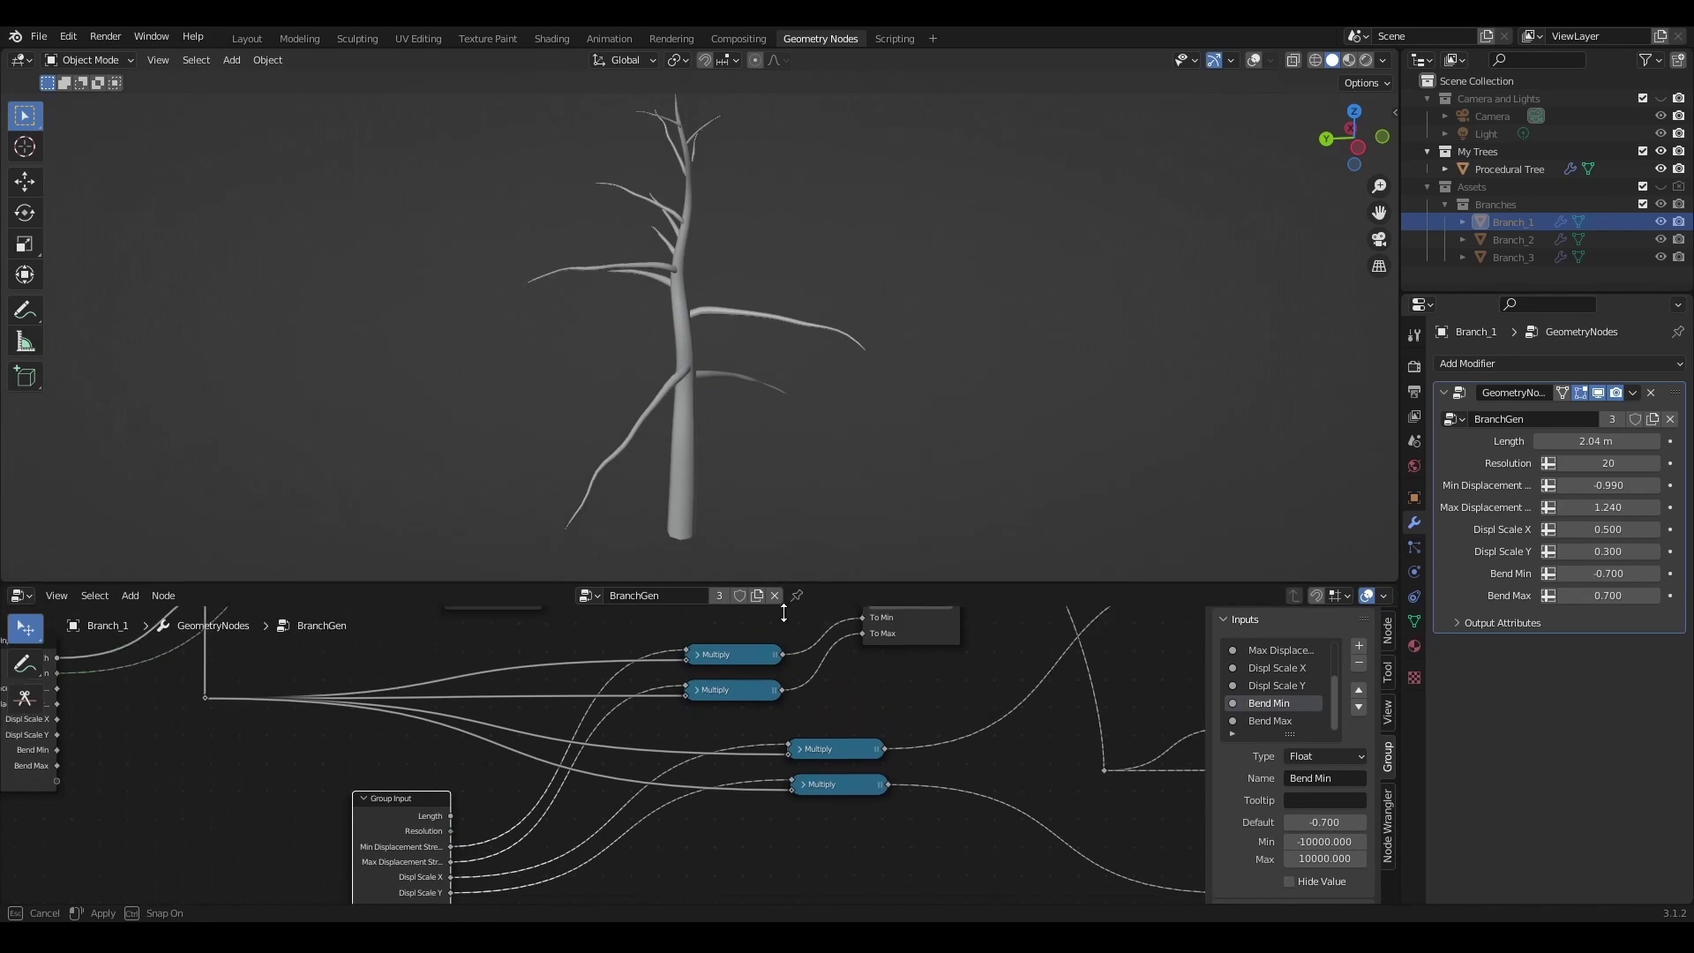
- Select Procedural Tree, sweep its Tree Growth up to 1.000 and orbit around to check the branches' growth
{"action": "left_click", "coordinate": [1526, 169]}
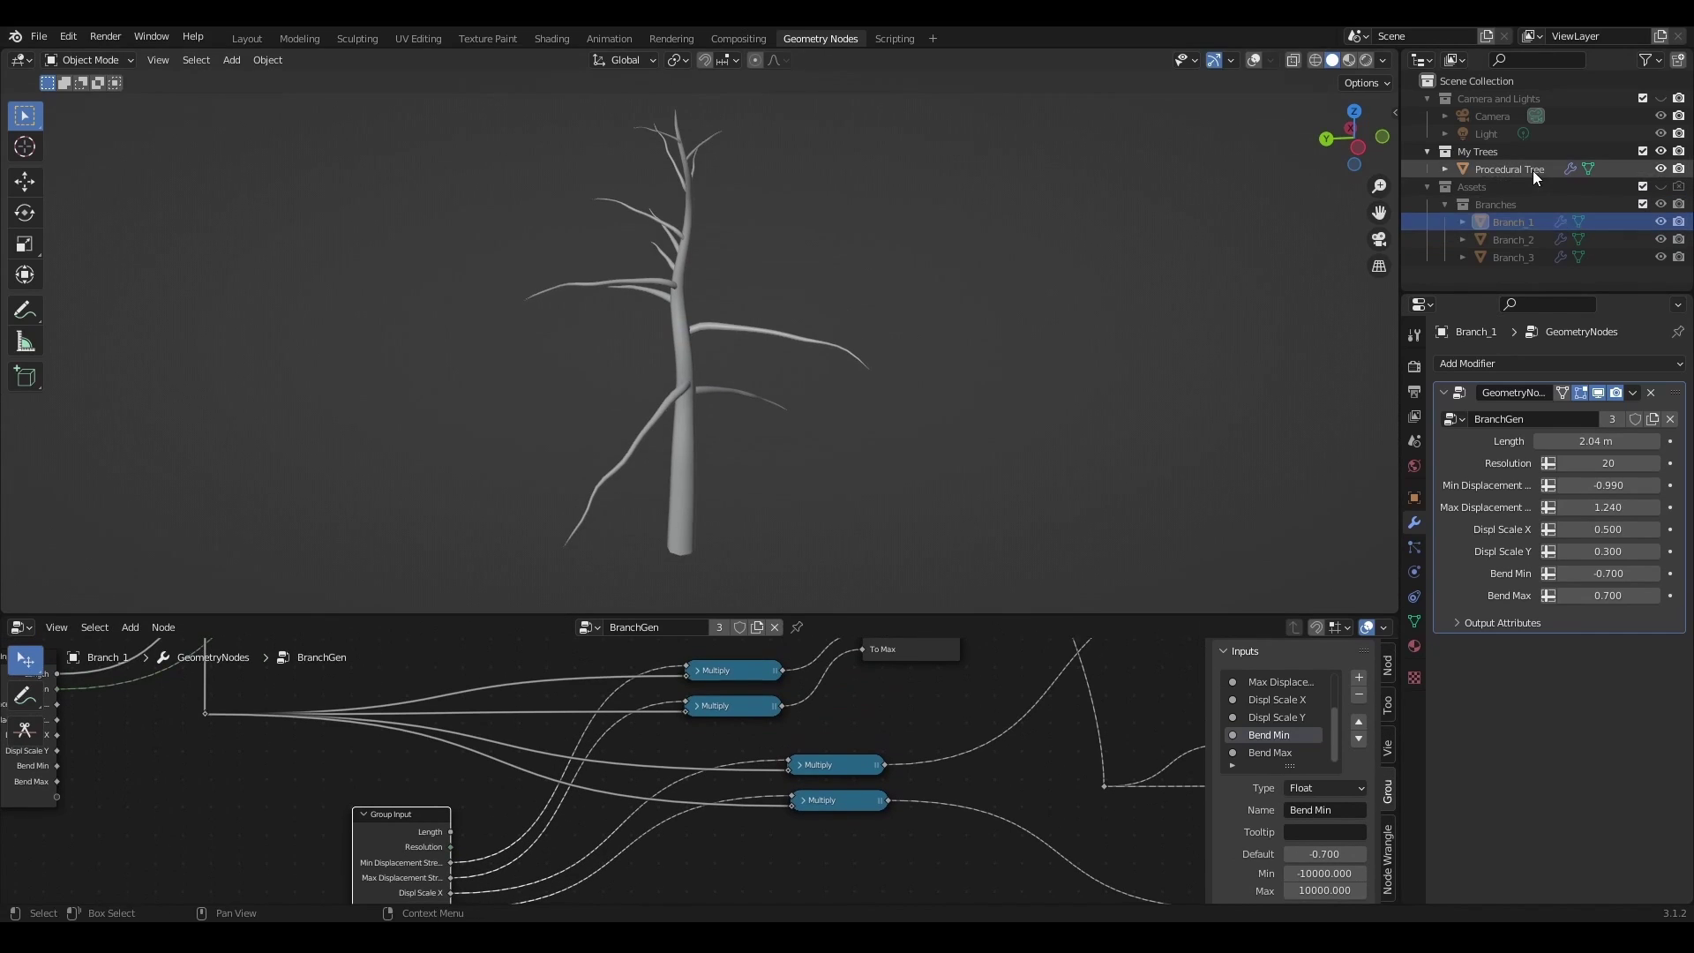
{"action": "mouse_move", "coordinate": [1633, 441]}
{"action": "left_mouse_down"}
{"action": "mouse_move", "coordinate": [1583, 441]}
{"action": "mouse_move", "coordinate": [1659, 441]}
{"action": "left_mouse_up"}
{"action": "middle_click_drag", "start_coordinate": [750, 419], "coordinate": [1023, 437]}
- In TreeGen, set the branch rotation Map Range's To Min to 30 and To Max to -80, checking it with Tree Growth at 0.664
{"action": "left_click_drag", "start_coordinate": [914, 615], "coordinate": [997, 364]}
{"action": "scroll", "coordinate": [1178, 688], "scroll_direction": "down", "scroll_amount": 5}
{"action": "middle_click_drag", "start_coordinate": [1178, 692], "coordinate": [636, 701]}
{"action": "middle_click_drag", "start_coordinate": [891, 496], "coordinate": [445, 827]}
{"action": "middle_click_drag", "start_coordinate": [840, 574], "coordinate": [201, 666]}
{"action": "scroll", "coordinate": [785, 713], "scroll_direction": "up", "scroll_amount": 2}
{"action": "middle_click_drag", "start_coordinate": [785, 713], "coordinate": [458, 662]}
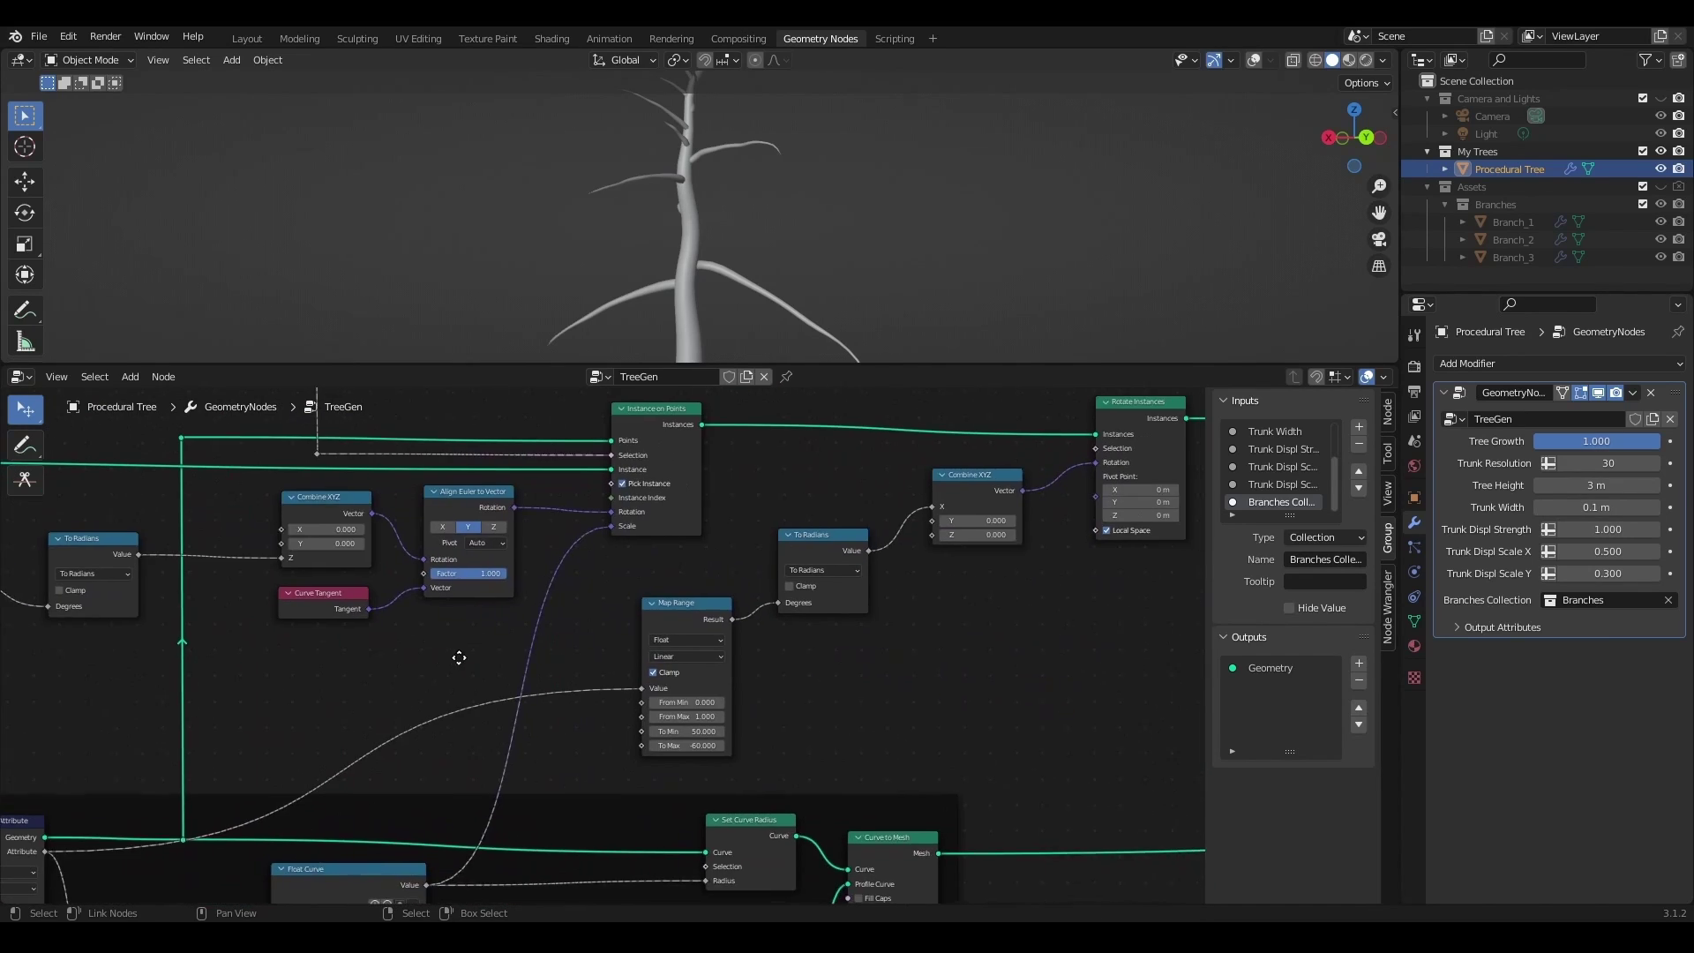
{"action": "scroll", "coordinate": [733, 721], "scroll_direction": "up", "scroll_amount": 1}
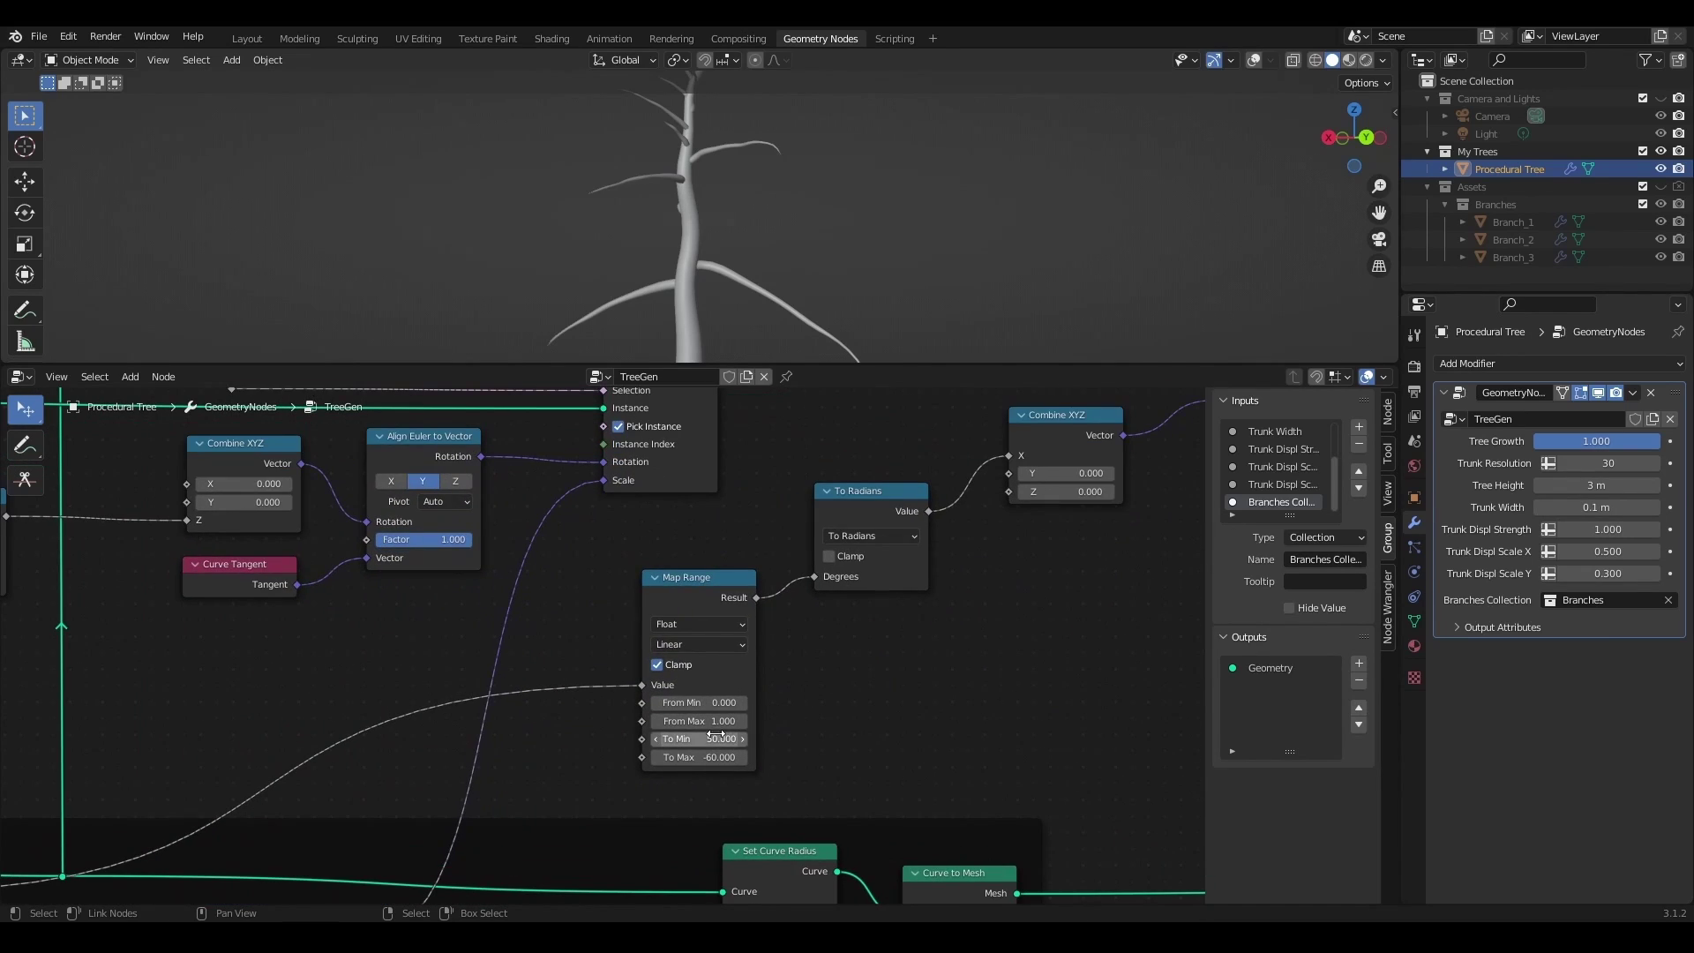
{"action": "mouse_move", "coordinate": [699, 758]}
{"action": "left_mouse_down"}
{"action": "mouse_move", "coordinate": [657, 759]}
{"action": "mouse_move", "coordinate": [681, 738]}
{"action": "left_mouse_up"}
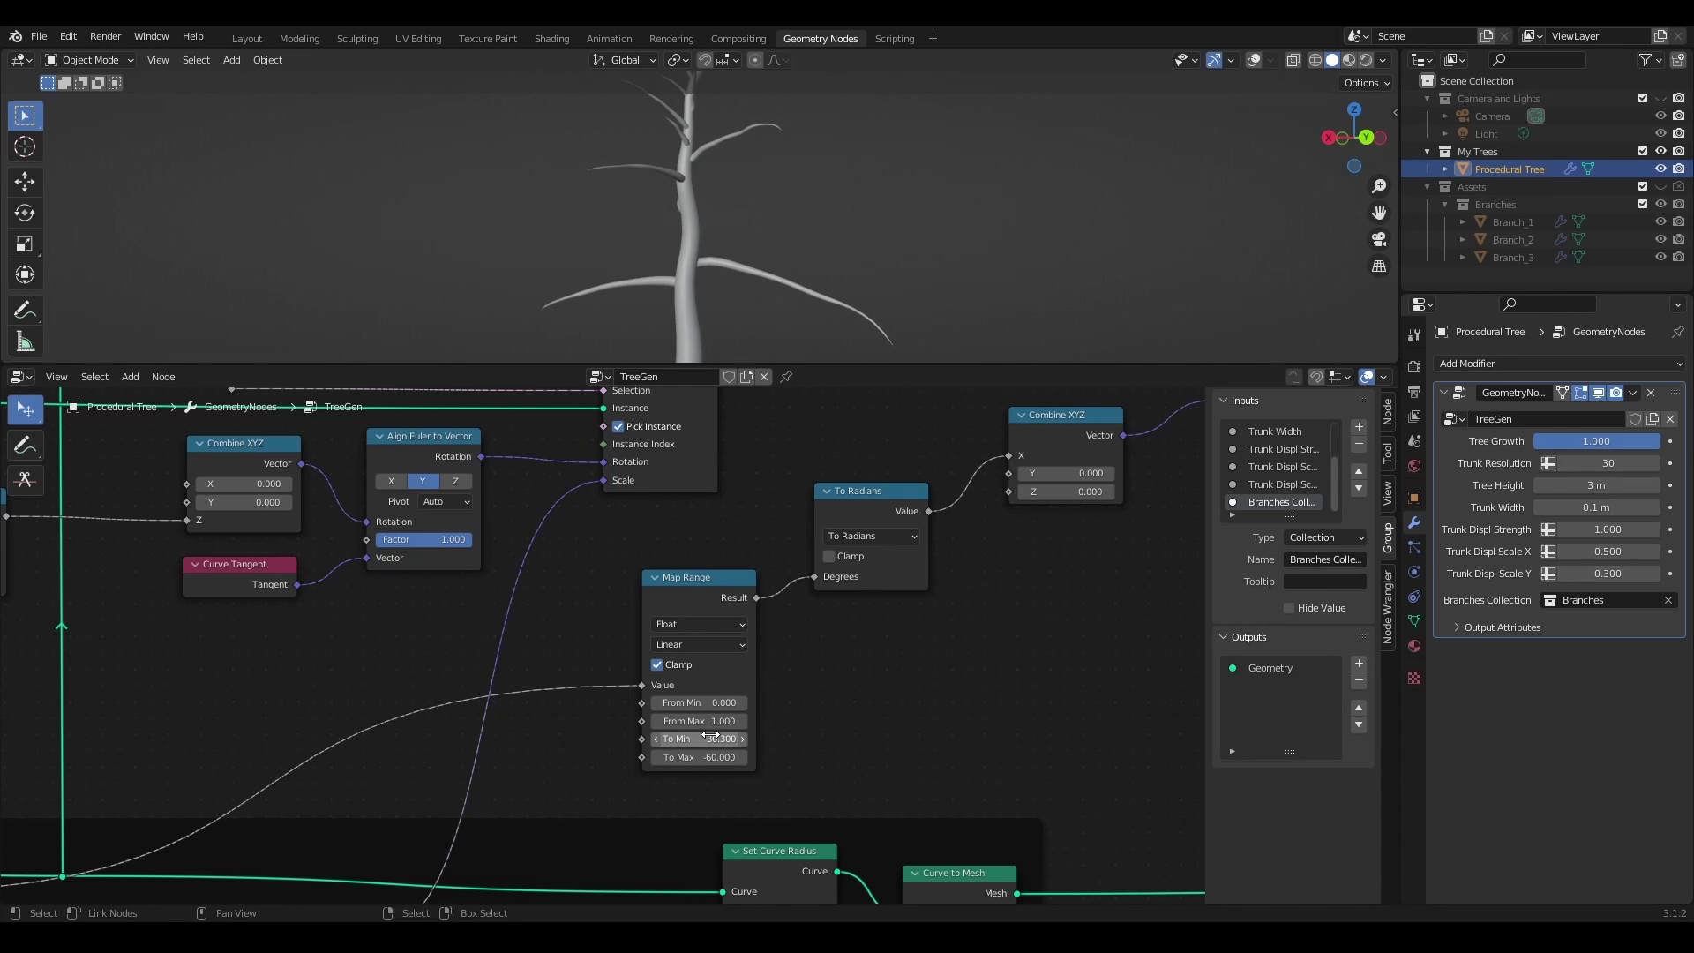
{"action": "left_click_drag", "start_coordinate": [1596, 441], "coordinate": [1552, 441]}
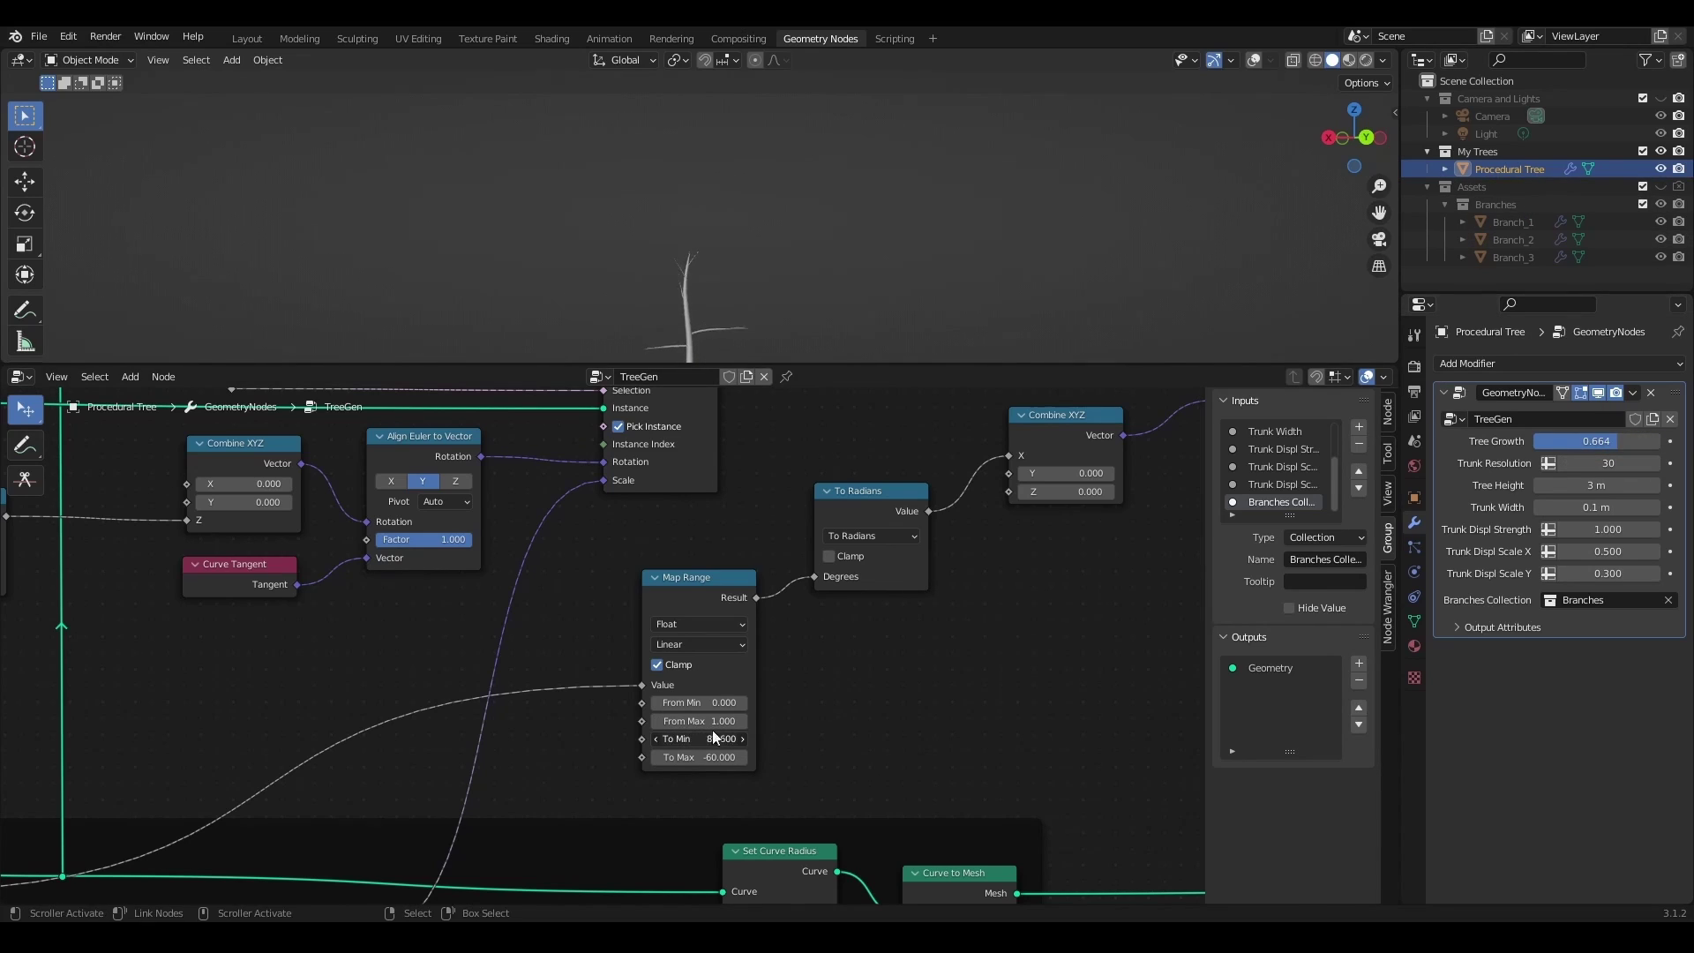
{"action": "left_click_drag", "start_coordinate": [716, 757], "coordinate": [702, 757]}
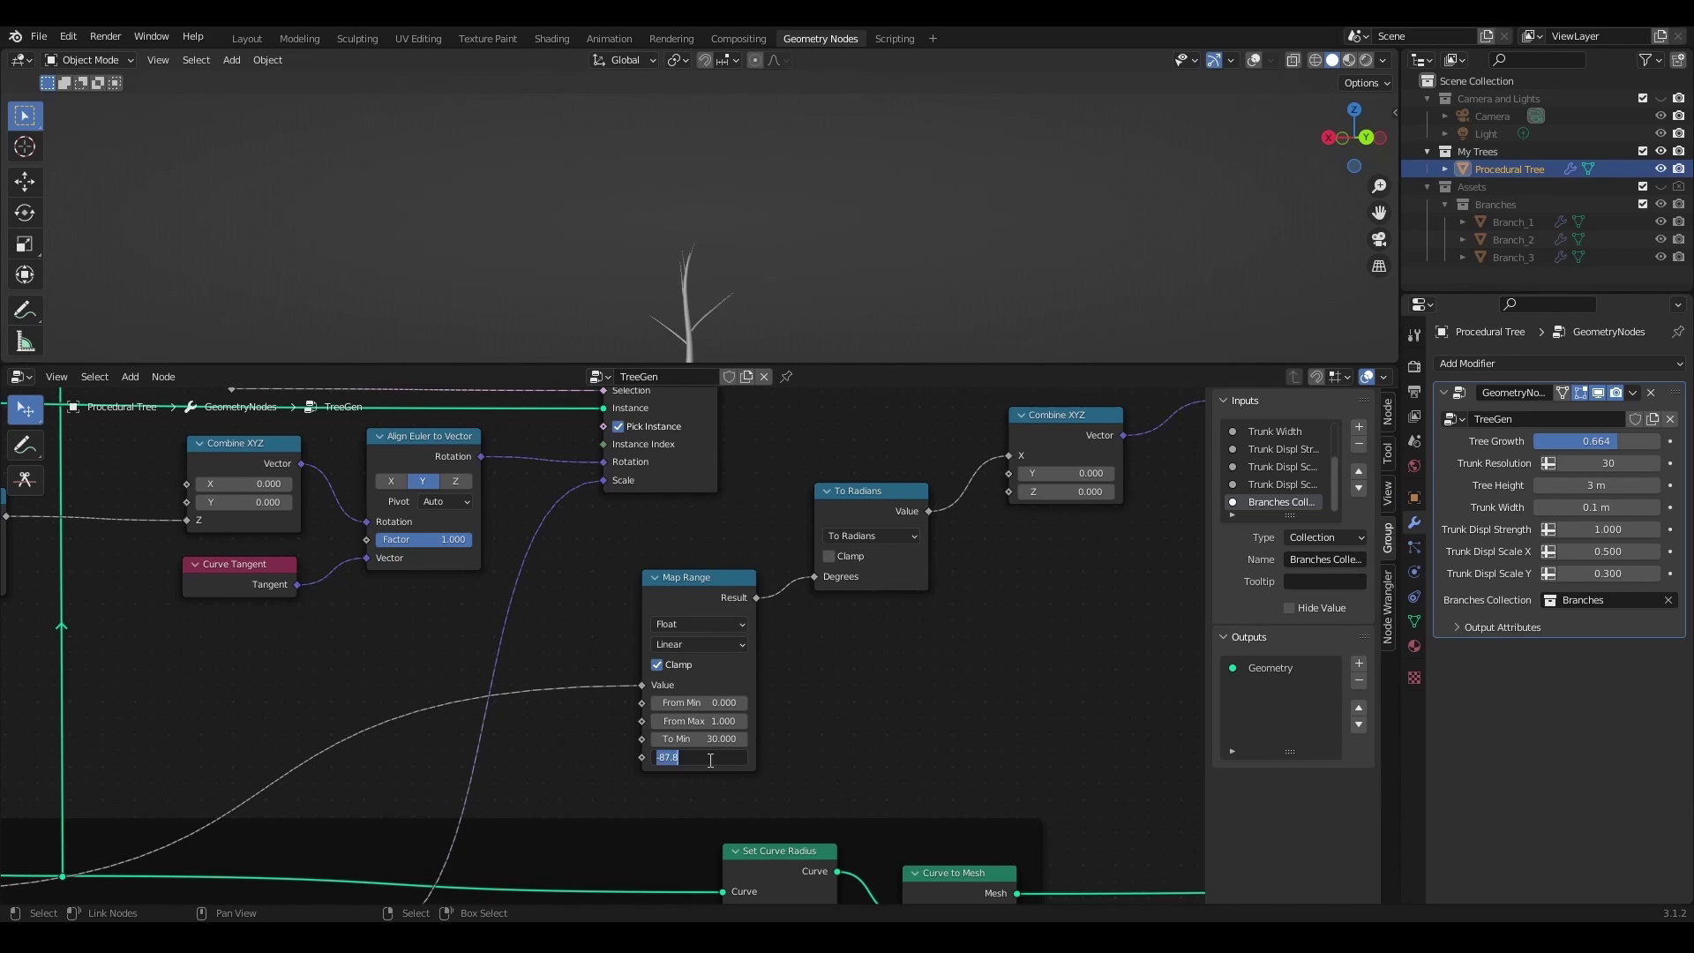
- Raise Tree Growth to 1.000 and orbit the tree to check the branch angles
{"action": "left_click_drag", "start_coordinate": [850, 365], "coordinate": [865, 547]}
{"action": "left_click_drag", "start_coordinate": [1623, 441], "coordinate": [1602, 441]}
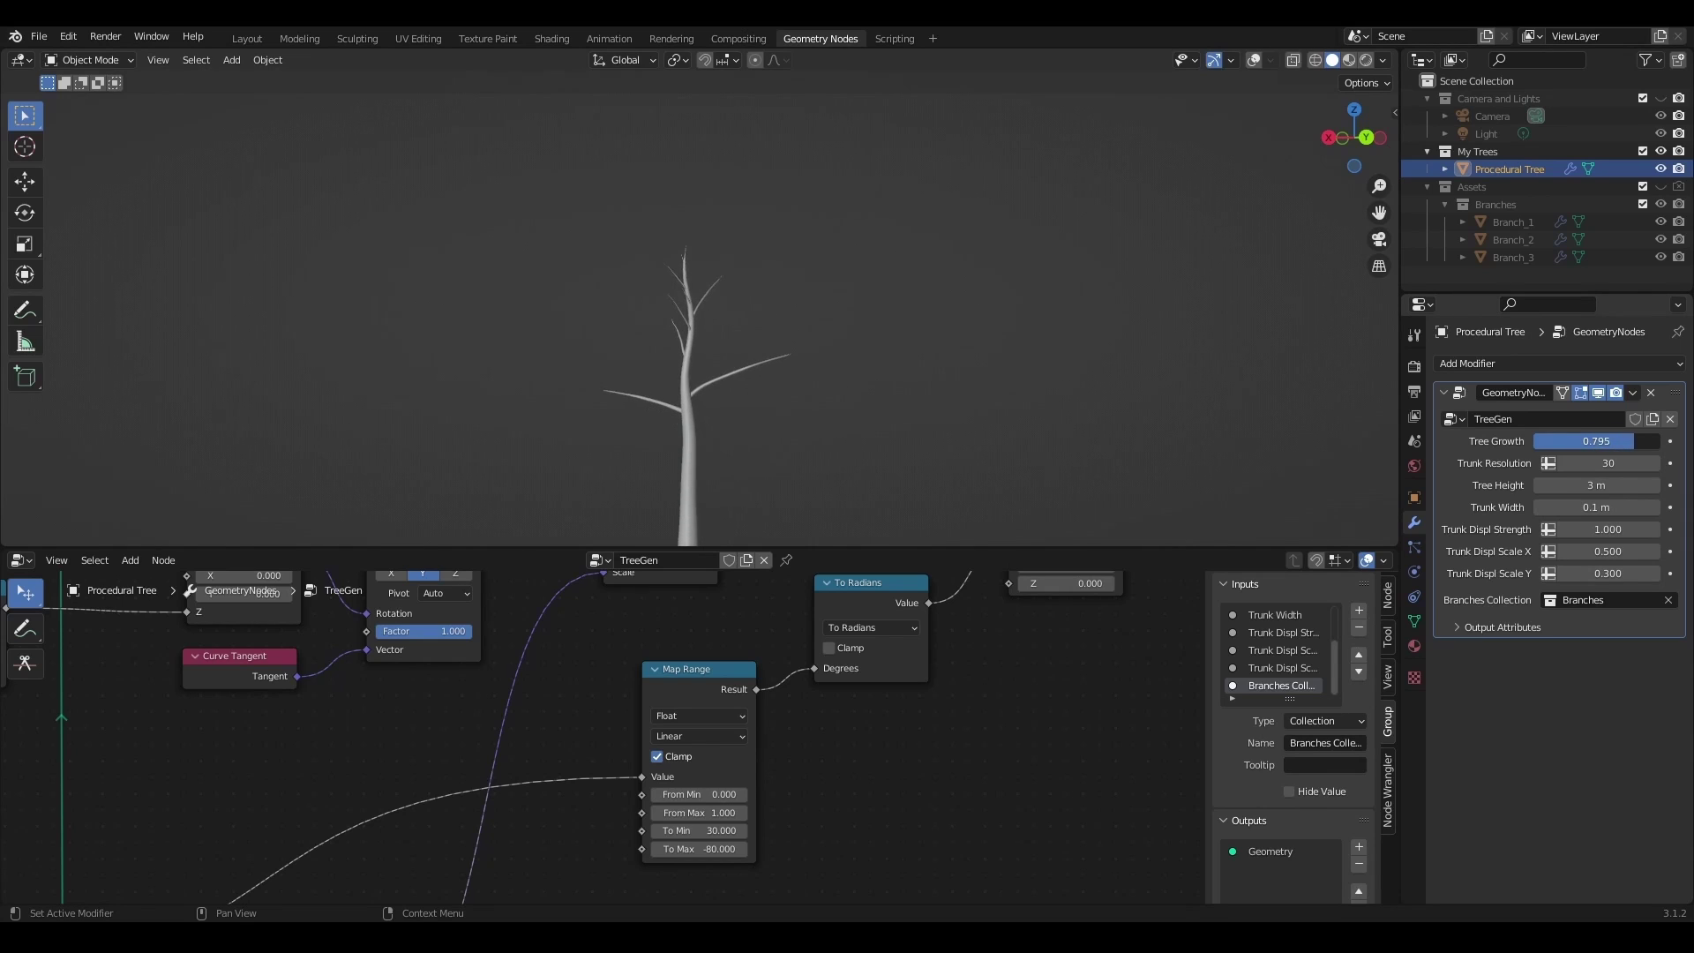
{"action": "left_click_drag", "start_coordinate": [1635, 441], "coordinate": [1661, 441]}
{"action": "middle_click_drag", "start_coordinate": [500, 167], "coordinate": [911, 389]}
{"action": "middle_click_drag", "start_coordinate": [868, 458], "coordinate": [879, 295], "text": "shift"}
- Move Collection Info to the right and raise the Group Input node that feeds it
{"action": "left_click_drag", "start_coordinate": [899, 546], "coordinate": [898, 381]}
{"action": "scroll", "coordinate": [798, 664], "scroll_direction": "down", "scroll_amount": 5}
{"action": "middle_click_drag", "start_coordinate": [507, 643], "coordinate": [1065, 650]}
{"action": "middle_click_drag", "start_coordinate": [368, 609], "coordinate": [571, 642]}
{"action": "scroll", "coordinate": [569, 640], "scroll_direction": "up", "scroll_amount": 3}
{"action": "left_click_drag", "start_coordinate": [559, 513], "coordinate": [691, 515]}
{"action": "middle_click_drag", "start_coordinate": [859, 485], "coordinate": [806, 638]}
{"action": "left_click_drag", "start_coordinate": [290, 654], "coordinate": [317, 545]}
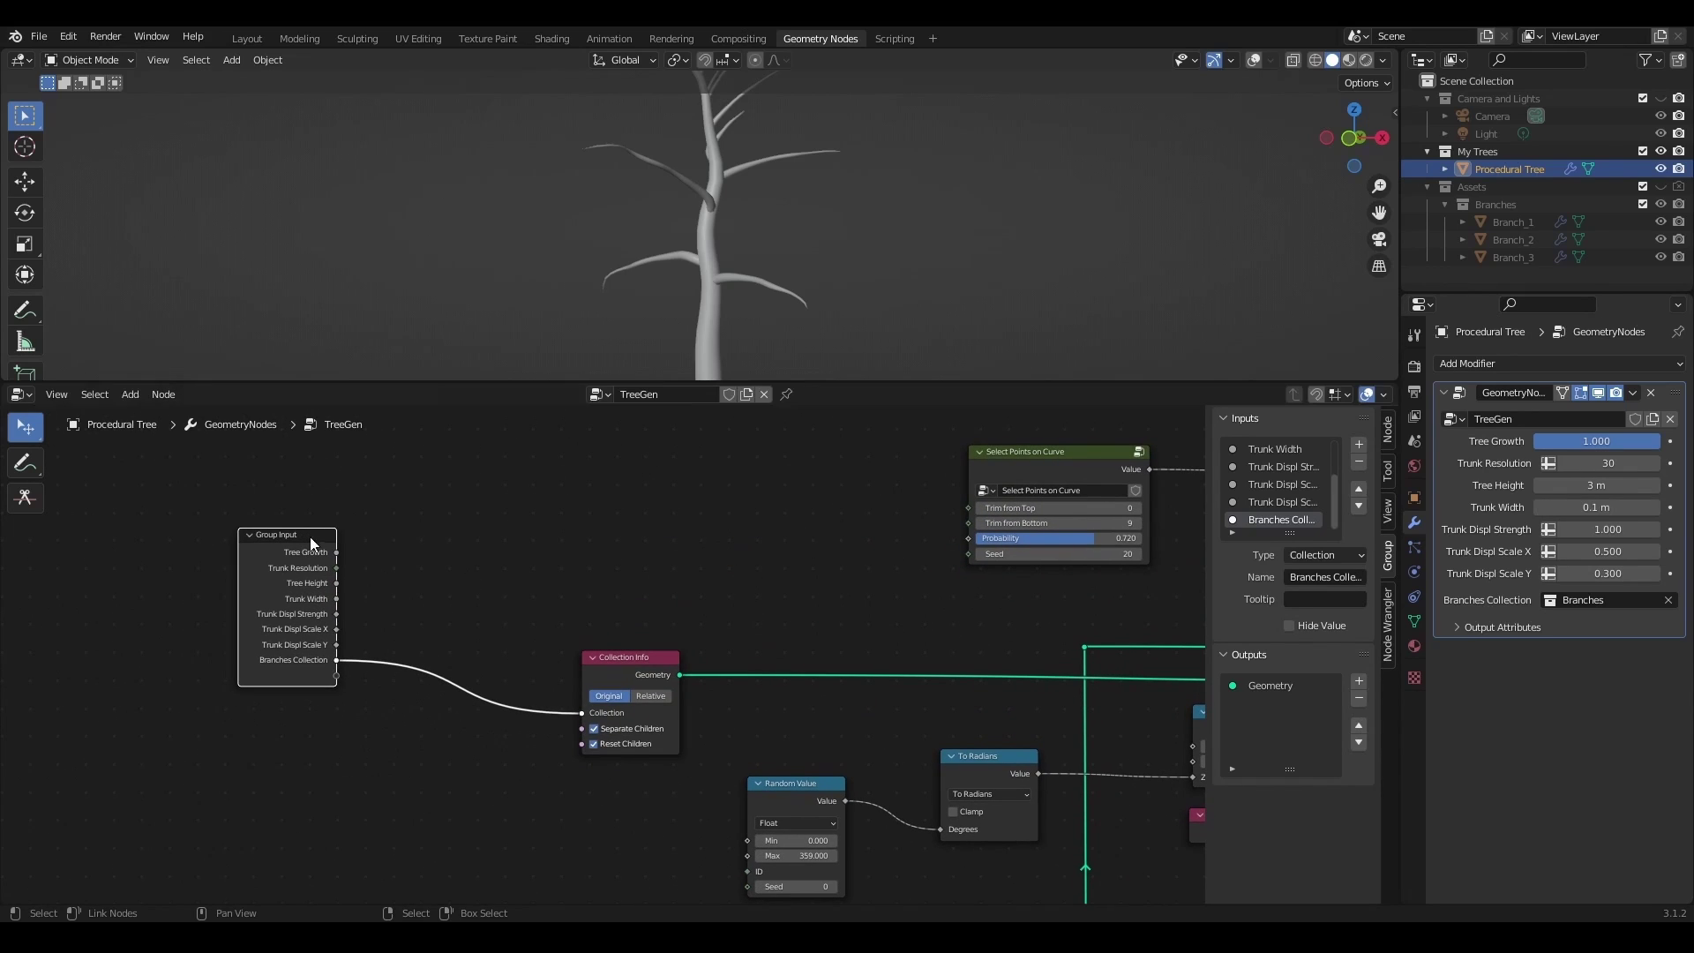
- Expose Select Points on Curve's Trim from Bottom, Probability and Seed as Branches Start Pos, Branches Probability and Branches Seed
{"action": "left_click_drag", "start_coordinate": [969, 523], "coordinate": [331, 676]}
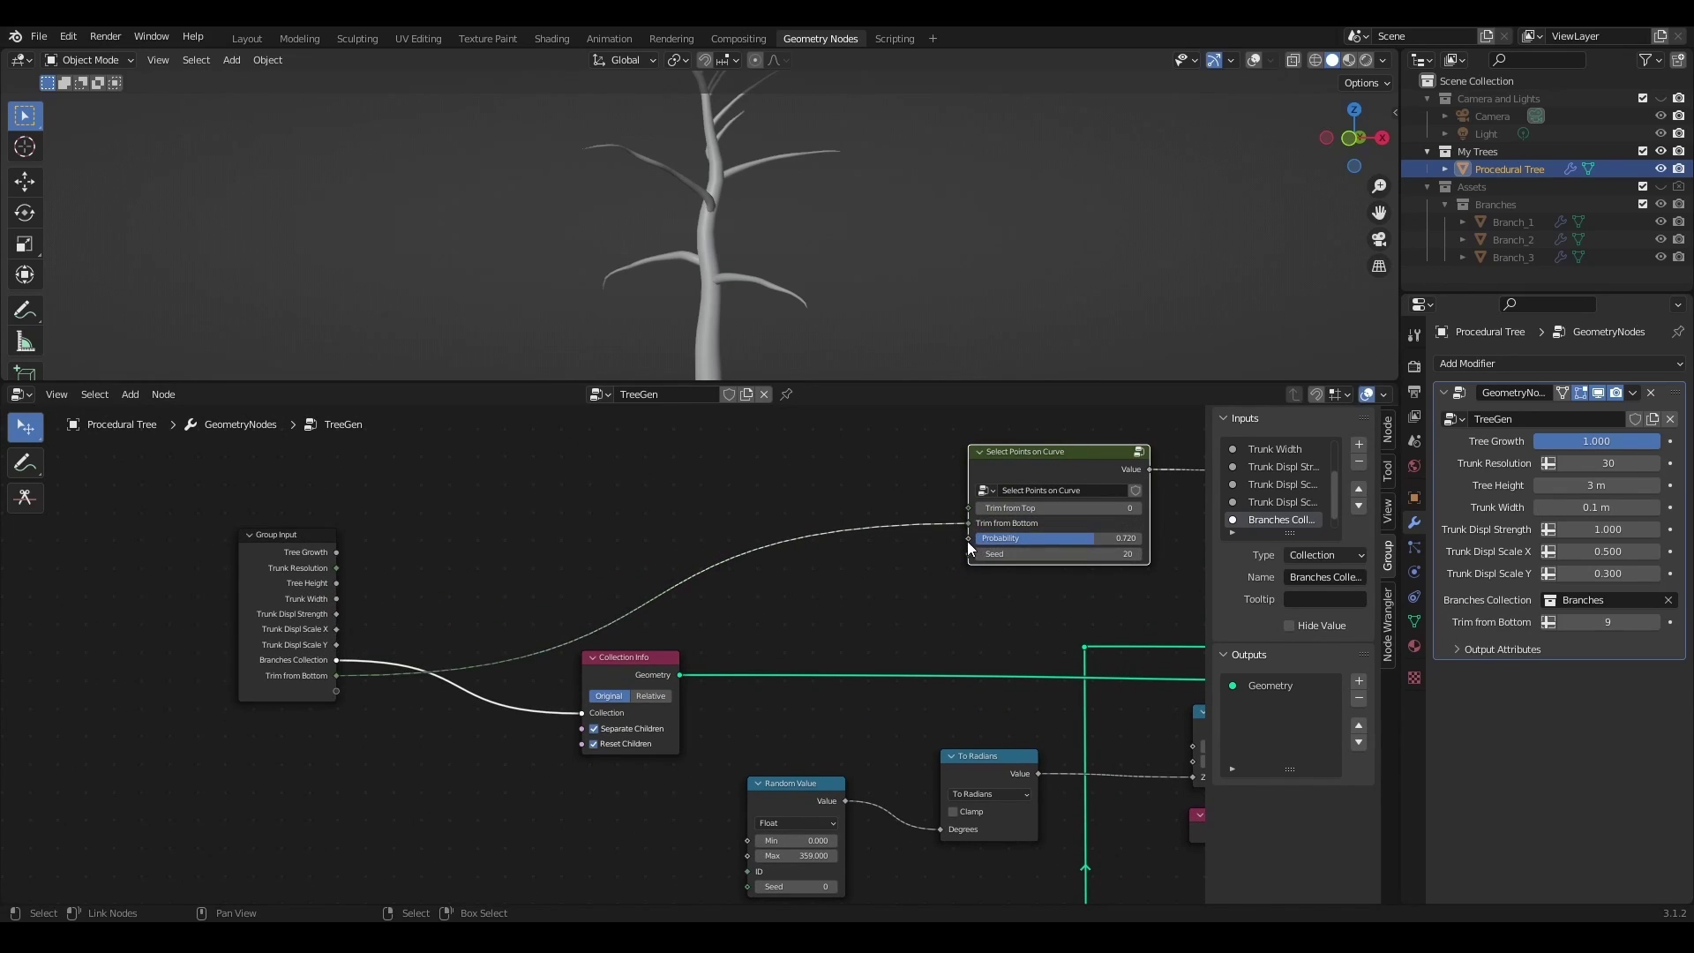
{"action": "left_click_drag", "start_coordinate": [964, 548], "coordinate": [338, 679]}
{"action": "left_click_drag", "start_coordinate": [304, 538], "coordinate": [310, 479]}
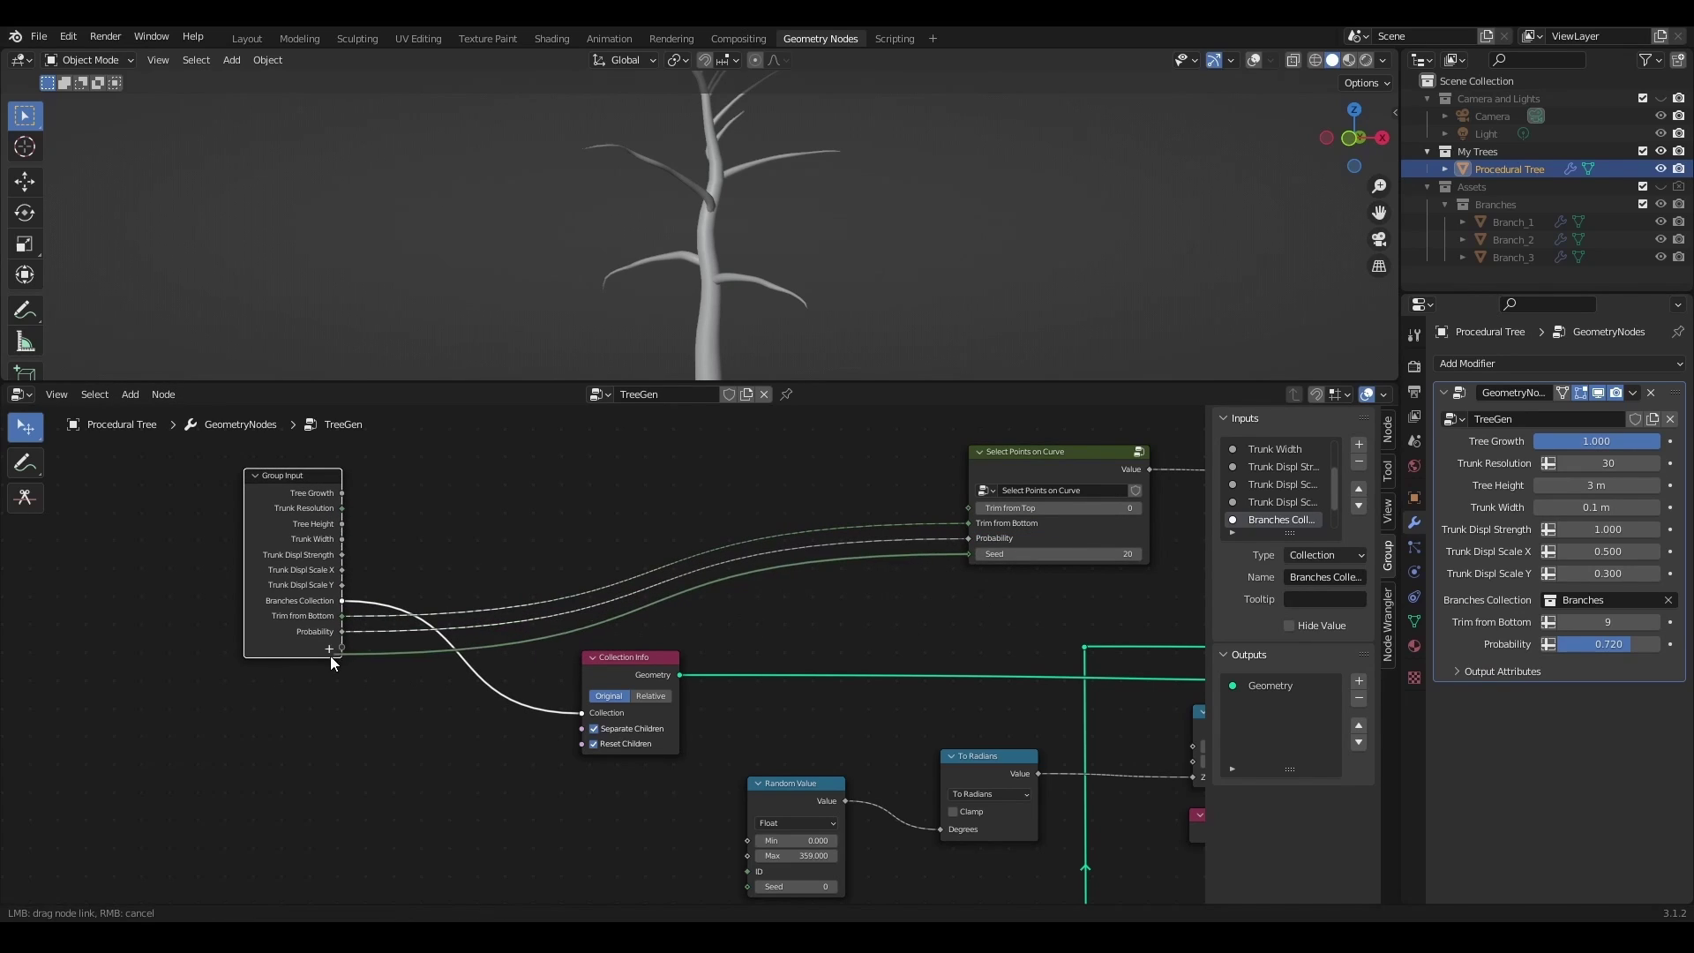
{"action": "left_click_drag", "start_coordinate": [333, 661], "coordinate": [333, 660]}
{"action": "double_click", "coordinate": [1276, 485]}
{"action": "type", "text": "Branches Prob..."}
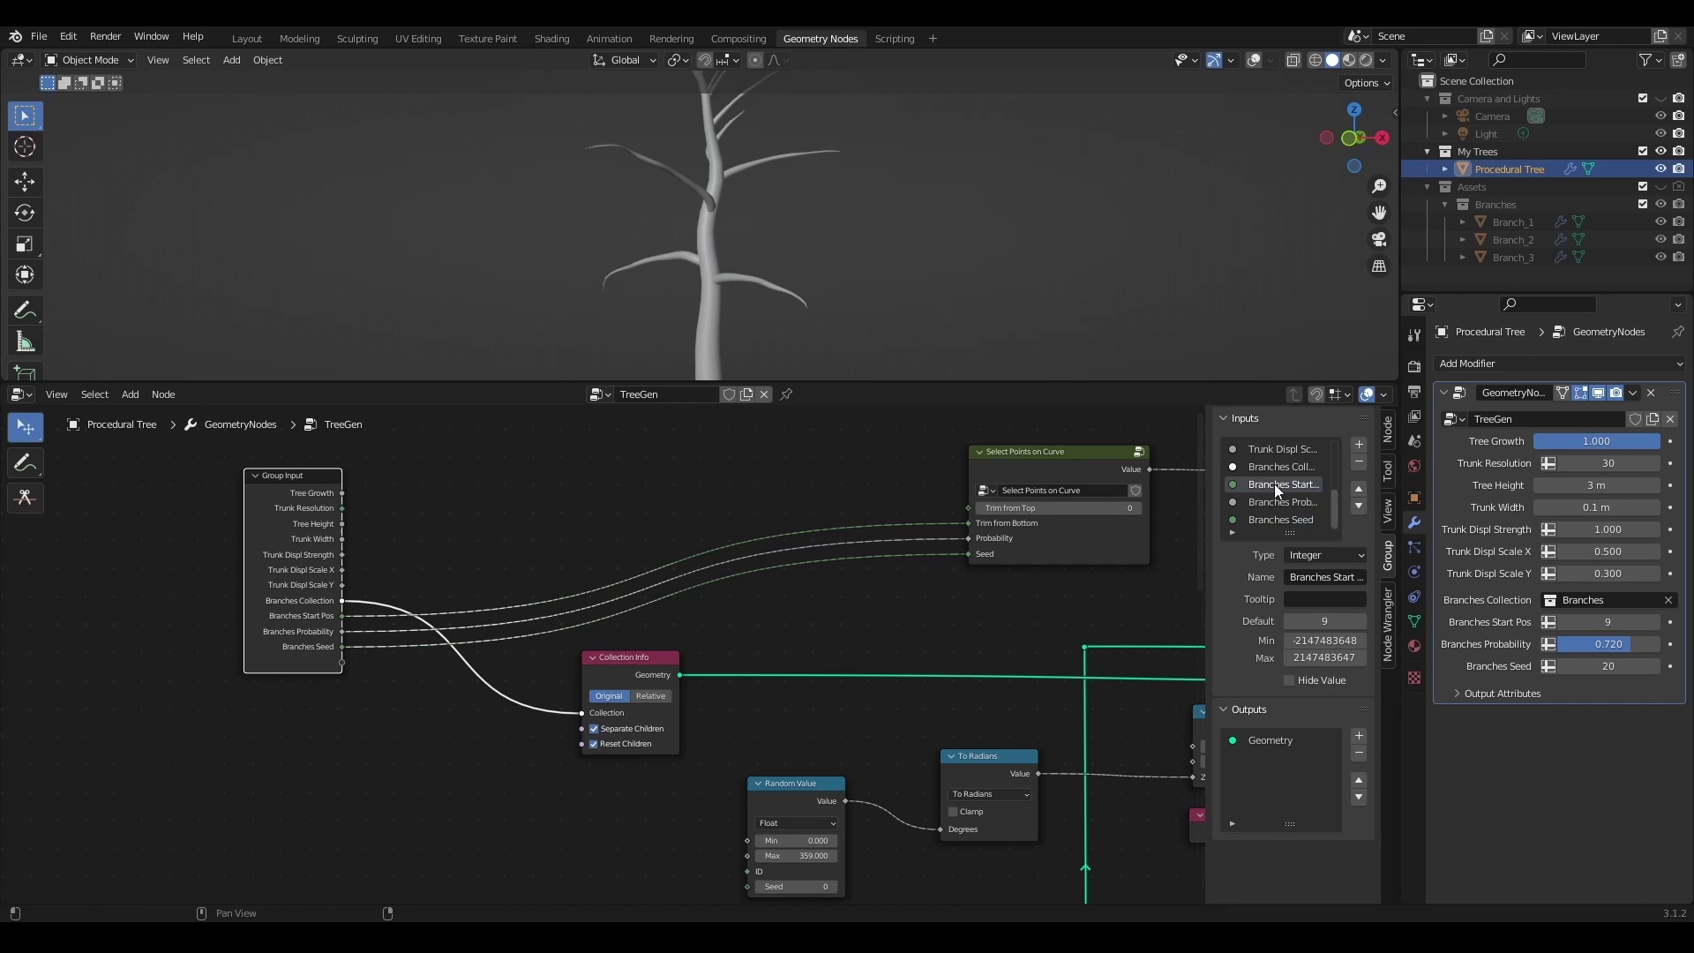
- Expose the Random Value node's Seed as a group input for Branches Rotation
{"action": "middle_click_drag", "start_coordinate": [759, 861], "coordinate": [822, 719]}
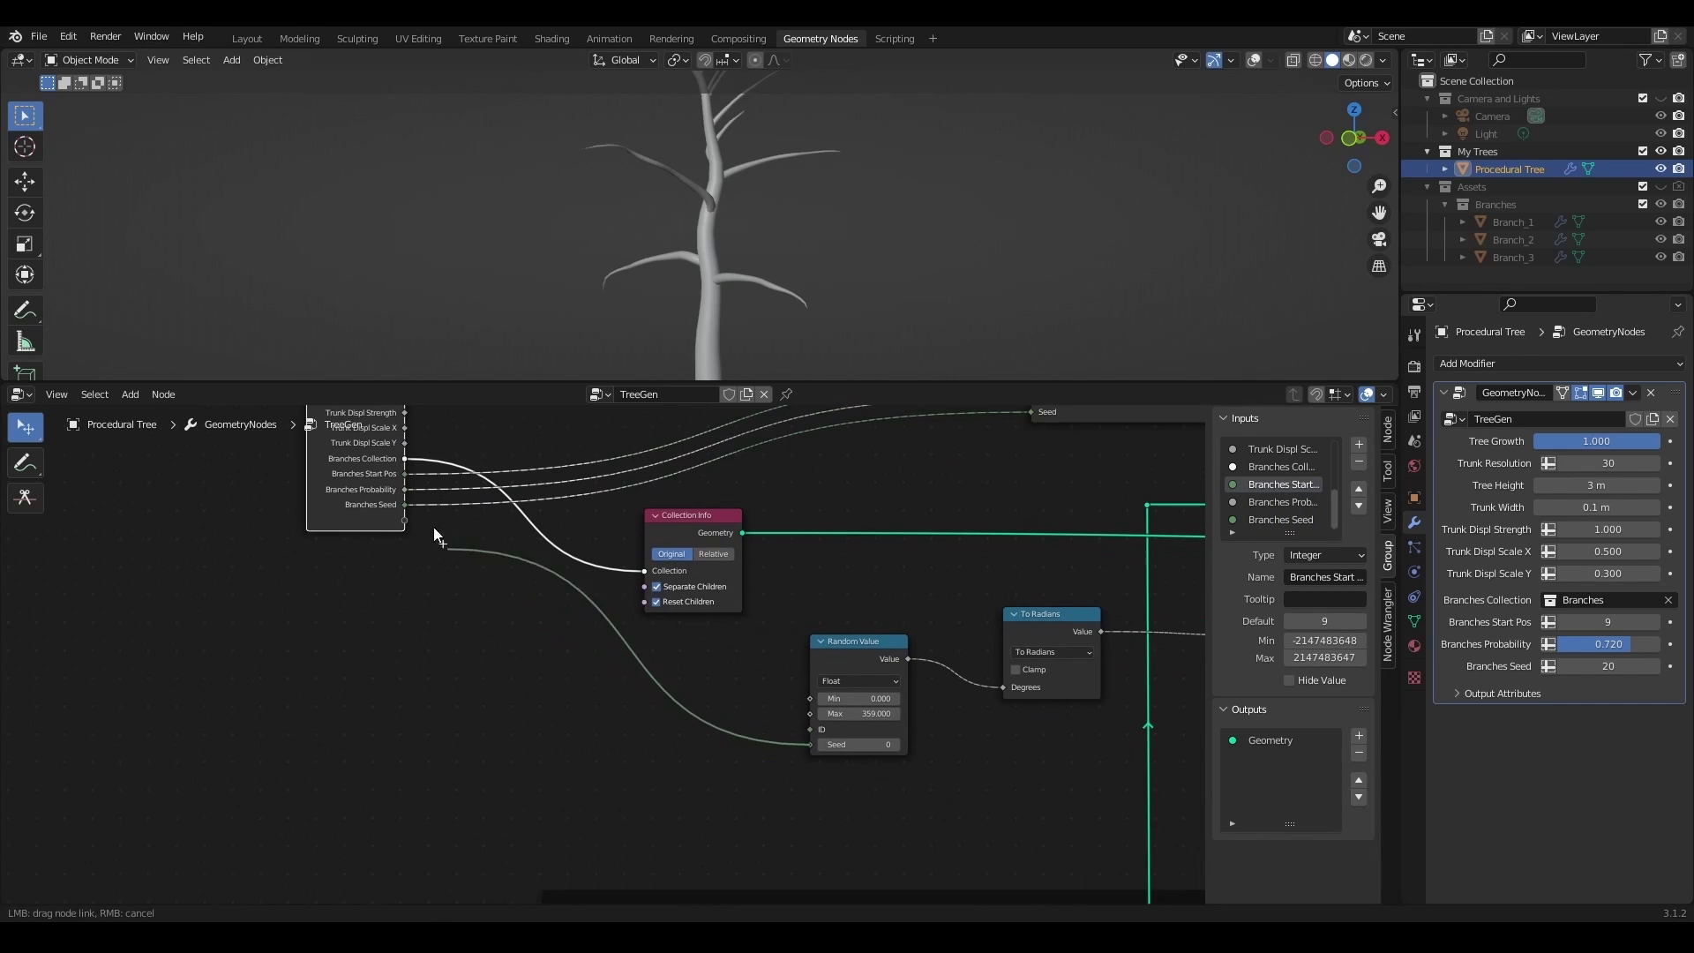
{"action": "left_click_drag", "start_coordinate": [422, 517], "coordinate": [407, 520]}
{"action": "double_click", "coordinate": [1271, 520]}
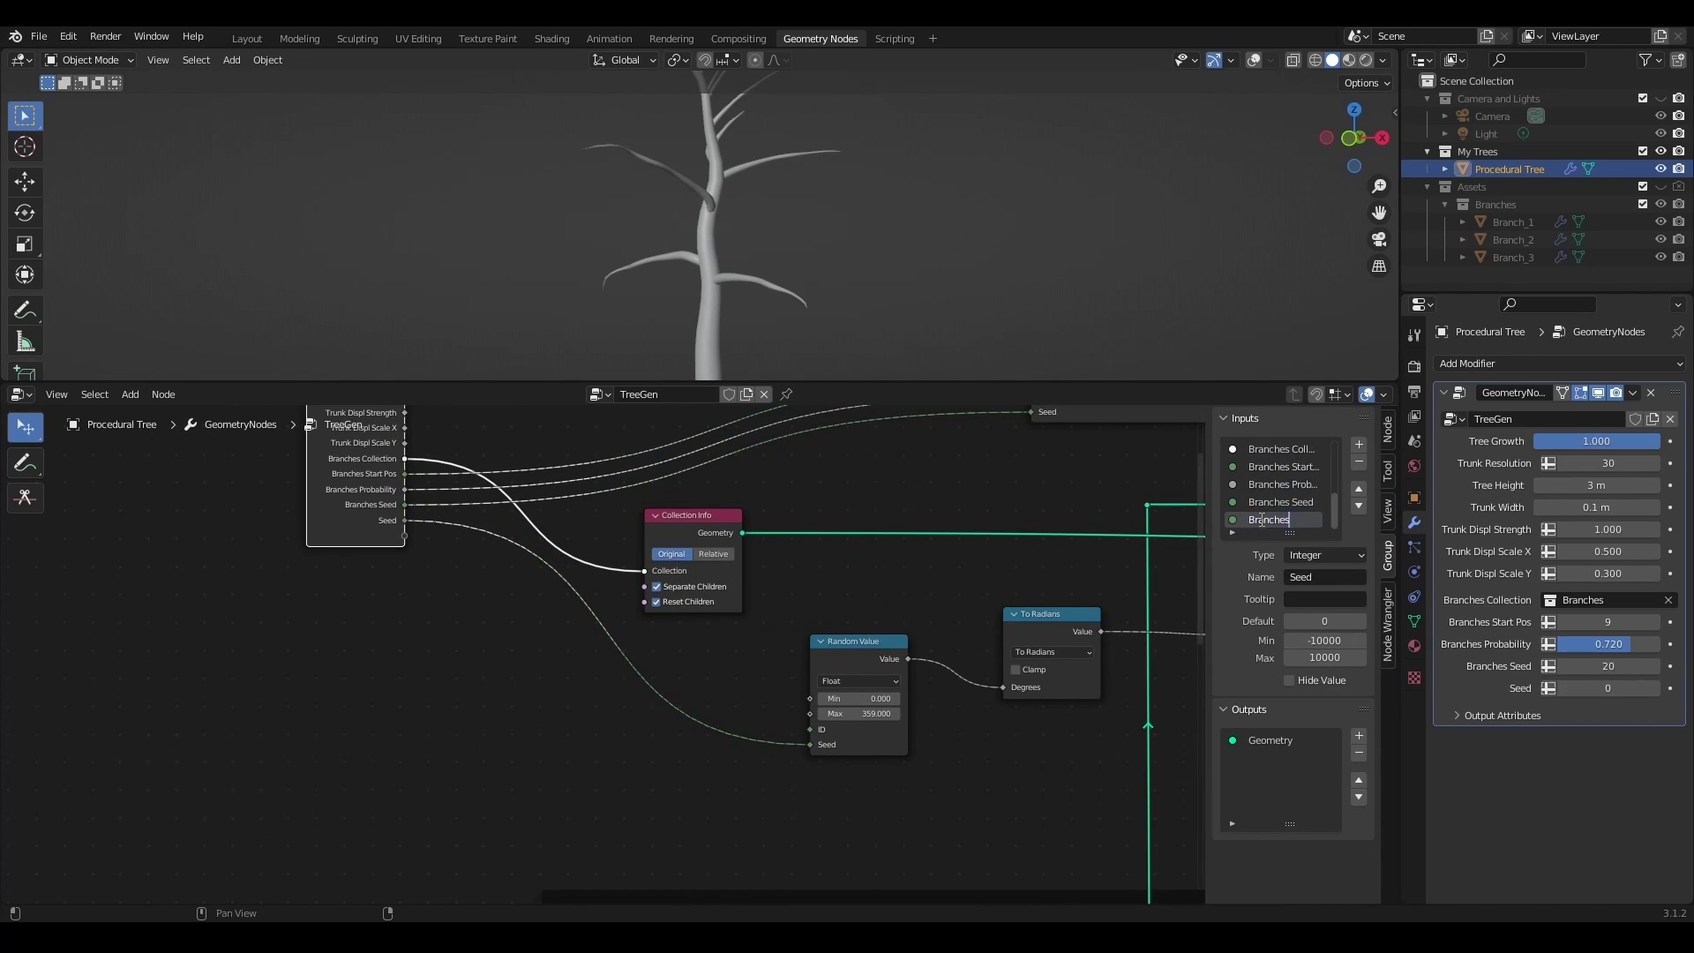
- Set the tree's Branches Start Pos to 14, Branches Probability to 0.652 and Branches Seed to 14
{"action": "scroll", "coordinate": [1006, 688], "scroll_direction": "down", "scroll_amount": 3}
{"action": "middle_click_drag", "start_coordinate": [1062, 722], "coordinate": [267, 578]}
{"action": "scroll", "coordinate": [549, 616], "scroll_direction": "up", "scroll_amount": 7}
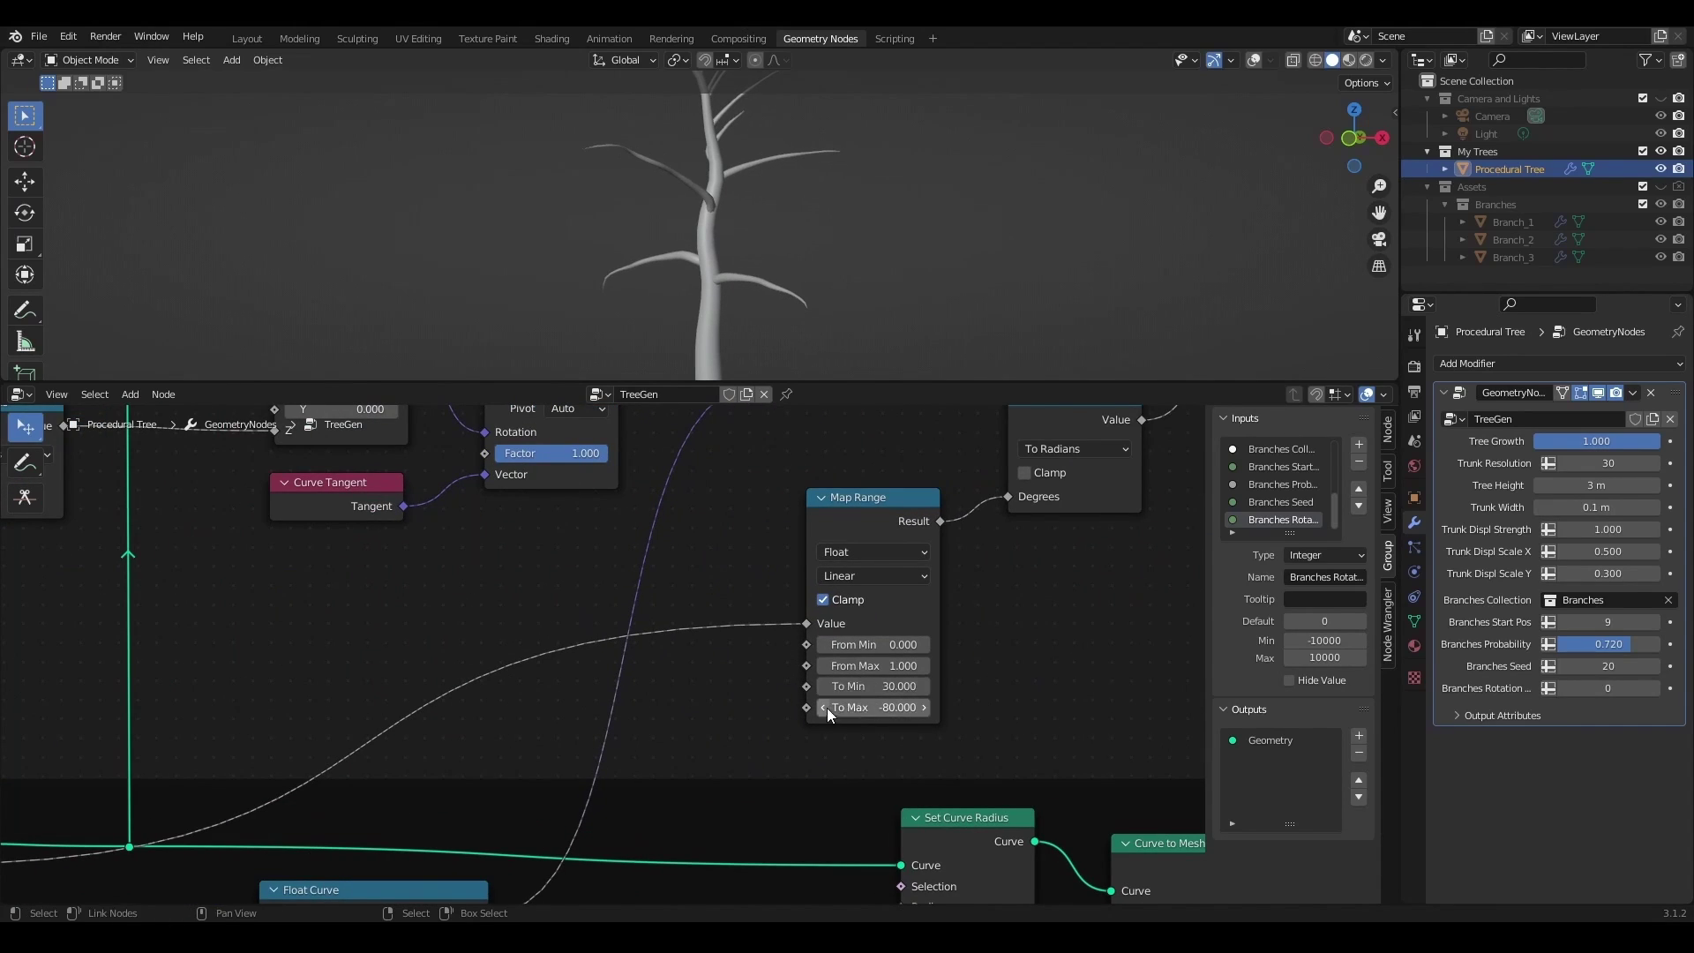
{"action": "scroll", "coordinate": [882, 691], "scroll_direction": "down", "scroll_amount": 2}
{"action": "middle_click_drag", "start_coordinate": [866, 692], "coordinate": [588, 677]}
{"action": "scroll", "coordinate": [816, 741], "scroll_direction": "down", "scroll_amount": 1}
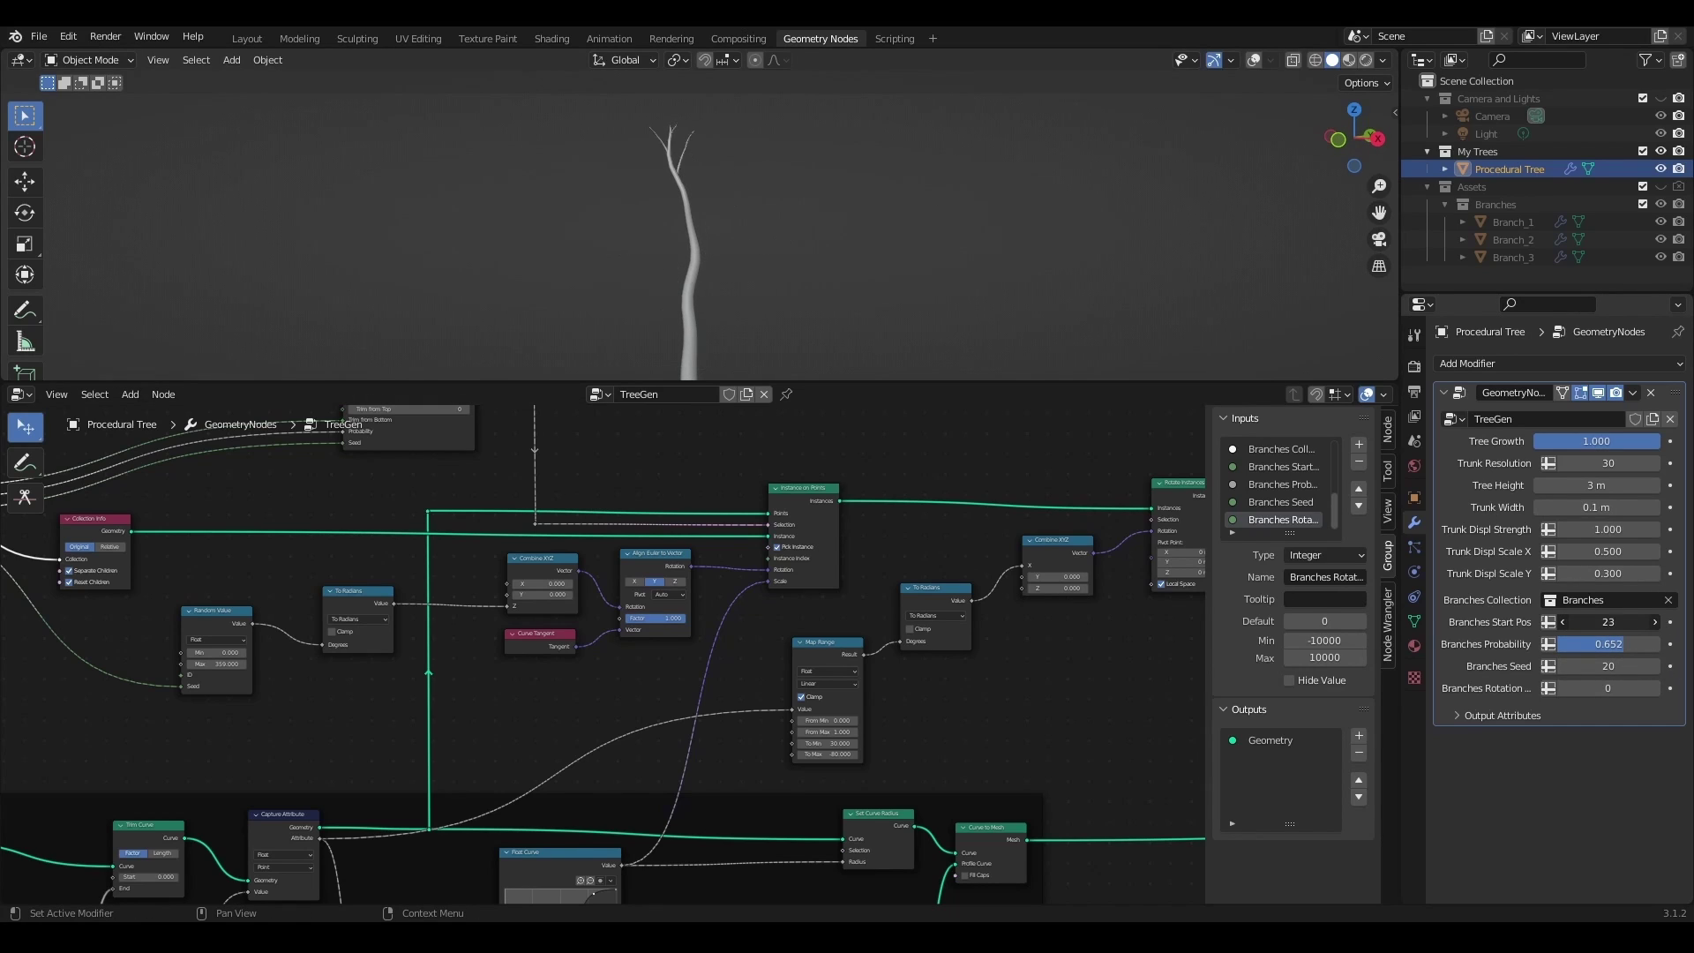
{"action": "middle_click_drag", "start_coordinate": [785, 256], "coordinate": [804, 252]}
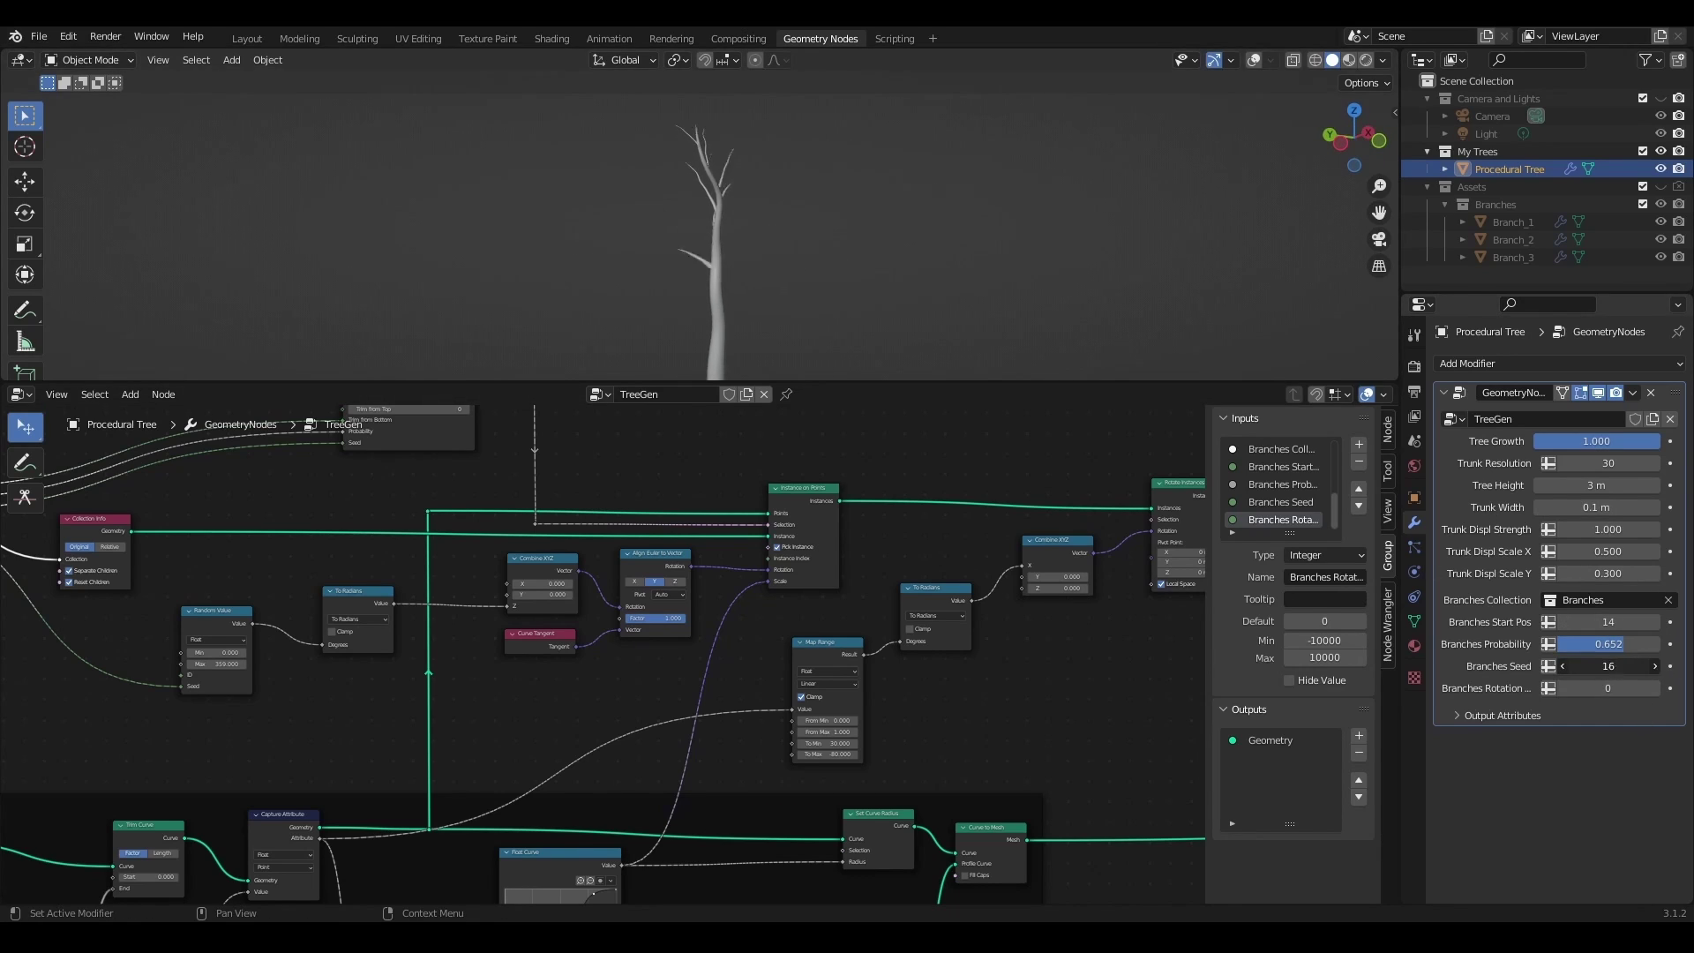
{"action": "middle_click_drag", "start_coordinate": [809, 238], "coordinate": [750, 251]}
- Put the nodes that turn the branch curves into tapered meshes into one frame
{"action": "scroll", "coordinate": [706, 553], "scroll_direction": "down", "scroll_amount": 5}
{"action": "middle_click_drag", "start_coordinate": [707, 553], "coordinate": [75, 557]}
{"action": "scroll", "coordinate": [896, 579], "scroll_direction": "up", "scroll_amount": 3}
{"action": "middle_click_drag", "start_coordinate": [1001, 586], "coordinate": [834, 632]}
{"action": "left_click_drag", "start_coordinate": [965, 448], "coordinate": [136, 794]}
{"action": "key", "text": "ctrl+j"}
- Frame the branch instancing nodes, from Group Input through Rotate Instances, and move the frame up above the trunk nodes
{"action": "scroll", "coordinate": [485, 661], "scroll_direction": "left", "scroll_amount": 5, "text": "ctrl"}
{"action": "middle_click_drag", "start_coordinate": [306, 645], "coordinate": [841, 691]}
{"action": "scroll", "coordinate": [640, 651], "scroll_direction": "down", "scroll_amount": 1}
{"action": "scroll", "coordinate": [840, 691], "scroll_direction": "down", "scroll_amount": 1}
{"action": "left_click_drag", "start_coordinate": [1007, 478], "coordinate": [53, 786]}
{"action": "key", "text": "ctrl+j"}
{"action": "left_click", "coordinate": [980, 583]}
{"action": "key", "text": "g"}
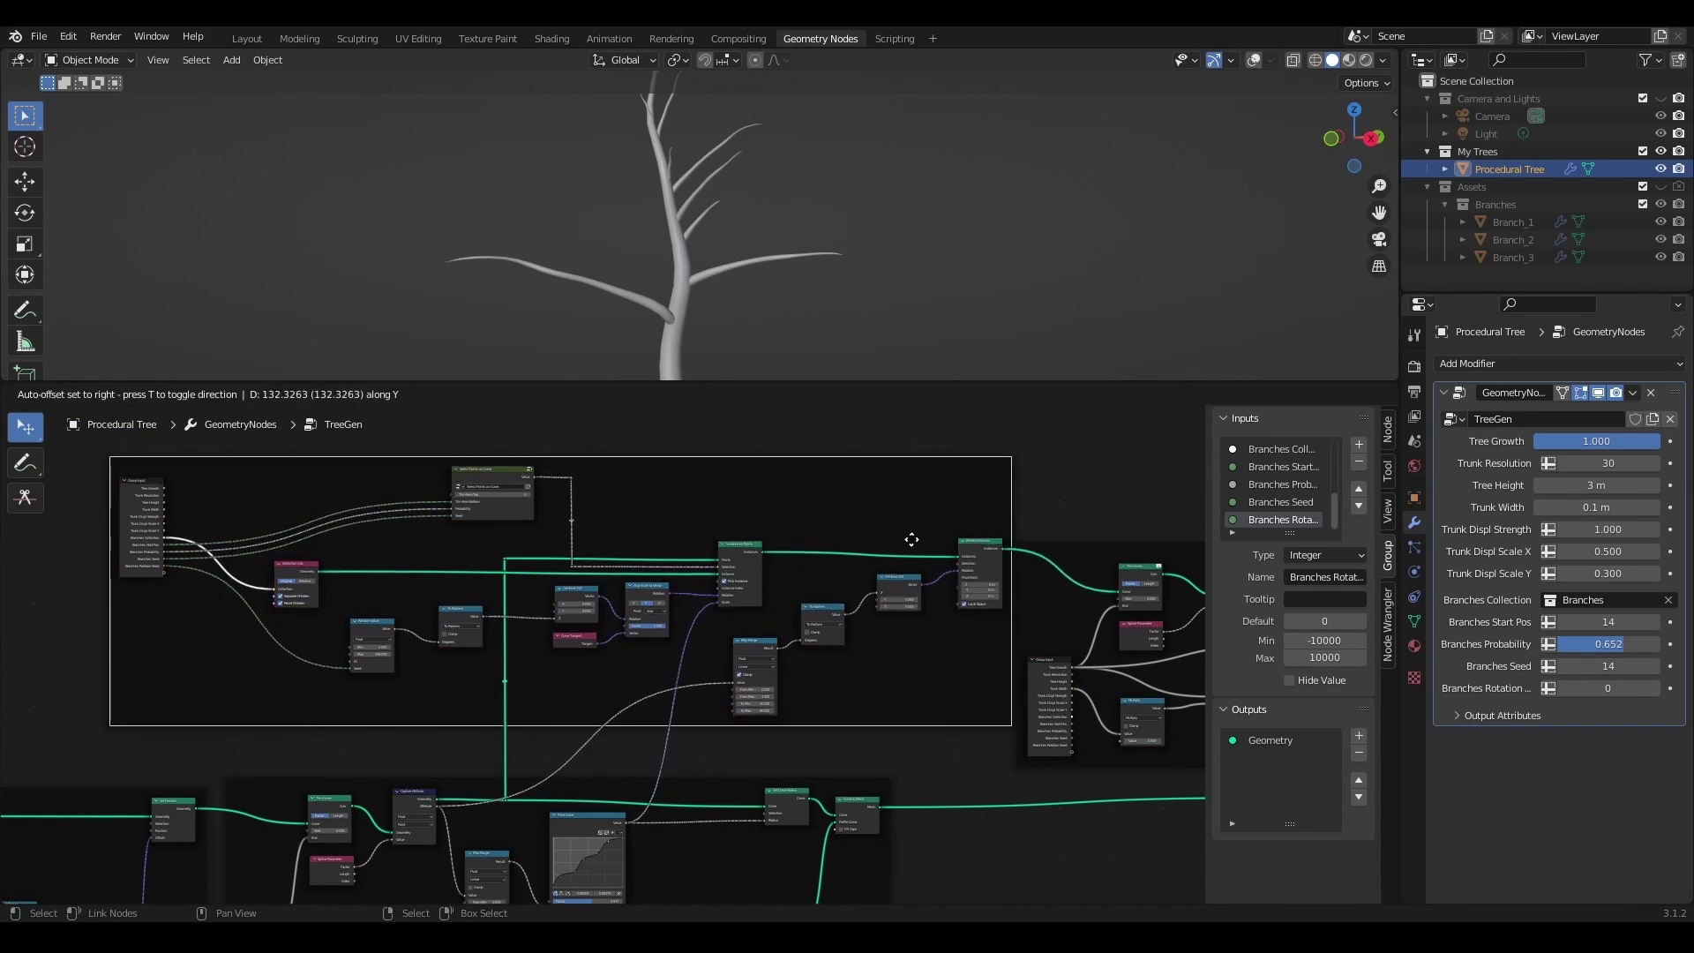
{"action": "left_click", "coordinate": [912, 542]}
- Move the branch meshing frame to the right, clear of the branch instancing frame
{"action": "middle_click_drag", "start_coordinate": [1069, 653], "coordinate": [431, 621]}
{"action": "scroll", "coordinate": [609, 657], "scroll_direction": "up", "scroll_amount": 3}
{"action": "left_click", "coordinate": [775, 478]}
{"action": "key", "text": "g"}
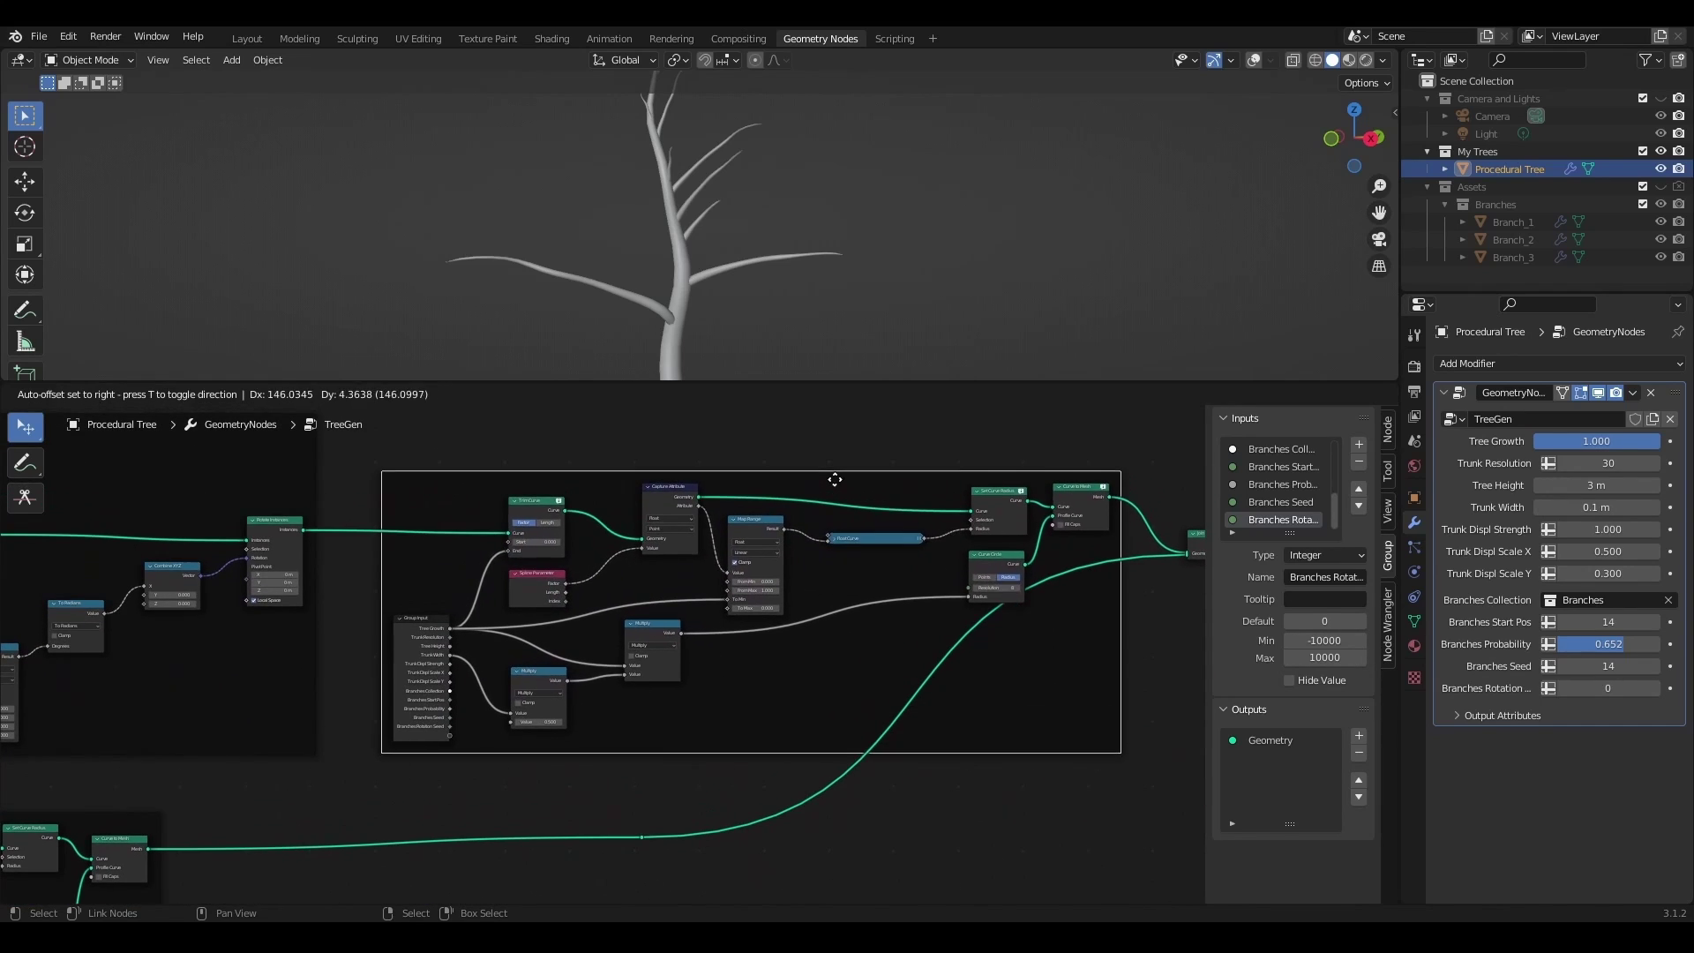
{"action": "left_click", "coordinate": [830, 481]}
- Add a reroute on the trunk mesh's link into Join Geometry and move it down below the branch meshing frame
{"action": "middle_click_drag", "start_coordinate": [1015, 653], "coordinate": [695, 631]}
{"action": "right_click_drag", "start_coordinate": [816, 528], "coordinate": [813, 538], "text": "shift"}
{"action": "key", "text": "g"}
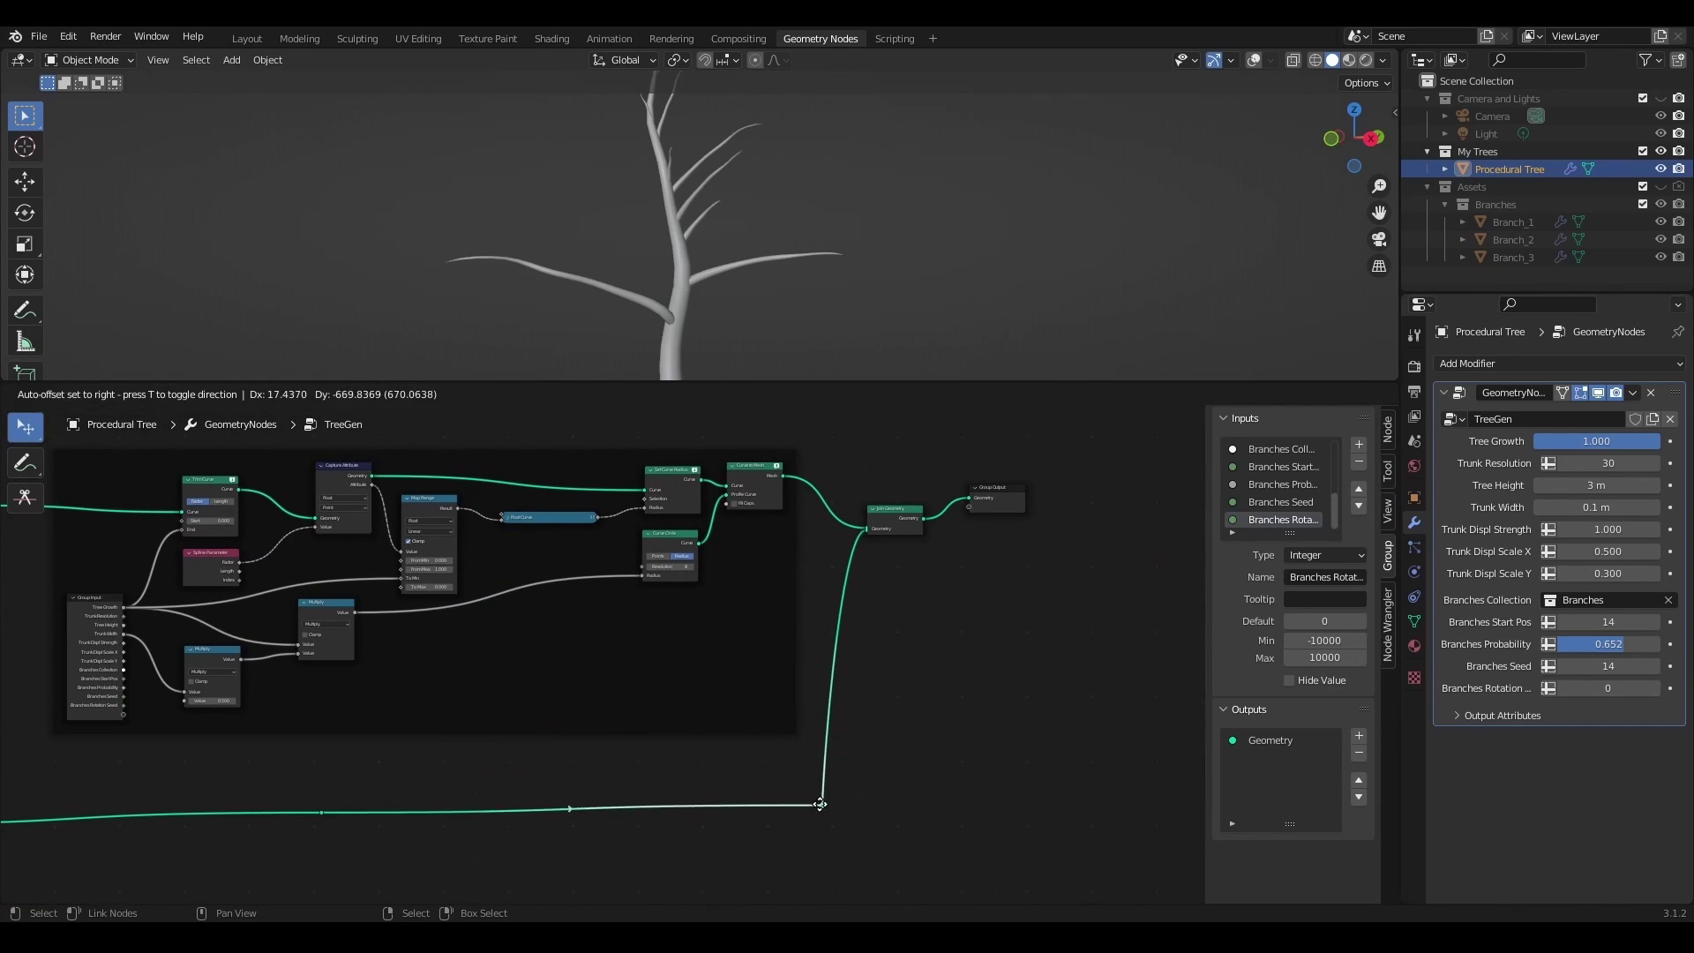
{"action": "left_click", "coordinate": [824, 815]}
- Move Join Geometry and Group Output together further to the right of the frames
{"action": "middle_click_drag", "start_coordinate": [900, 679], "coordinate": [705, 707]}
{"action": "left_click_drag", "start_coordinate": [911, 490], "coordinate": [657, 621]}
{"action": "key", "text": "g"}
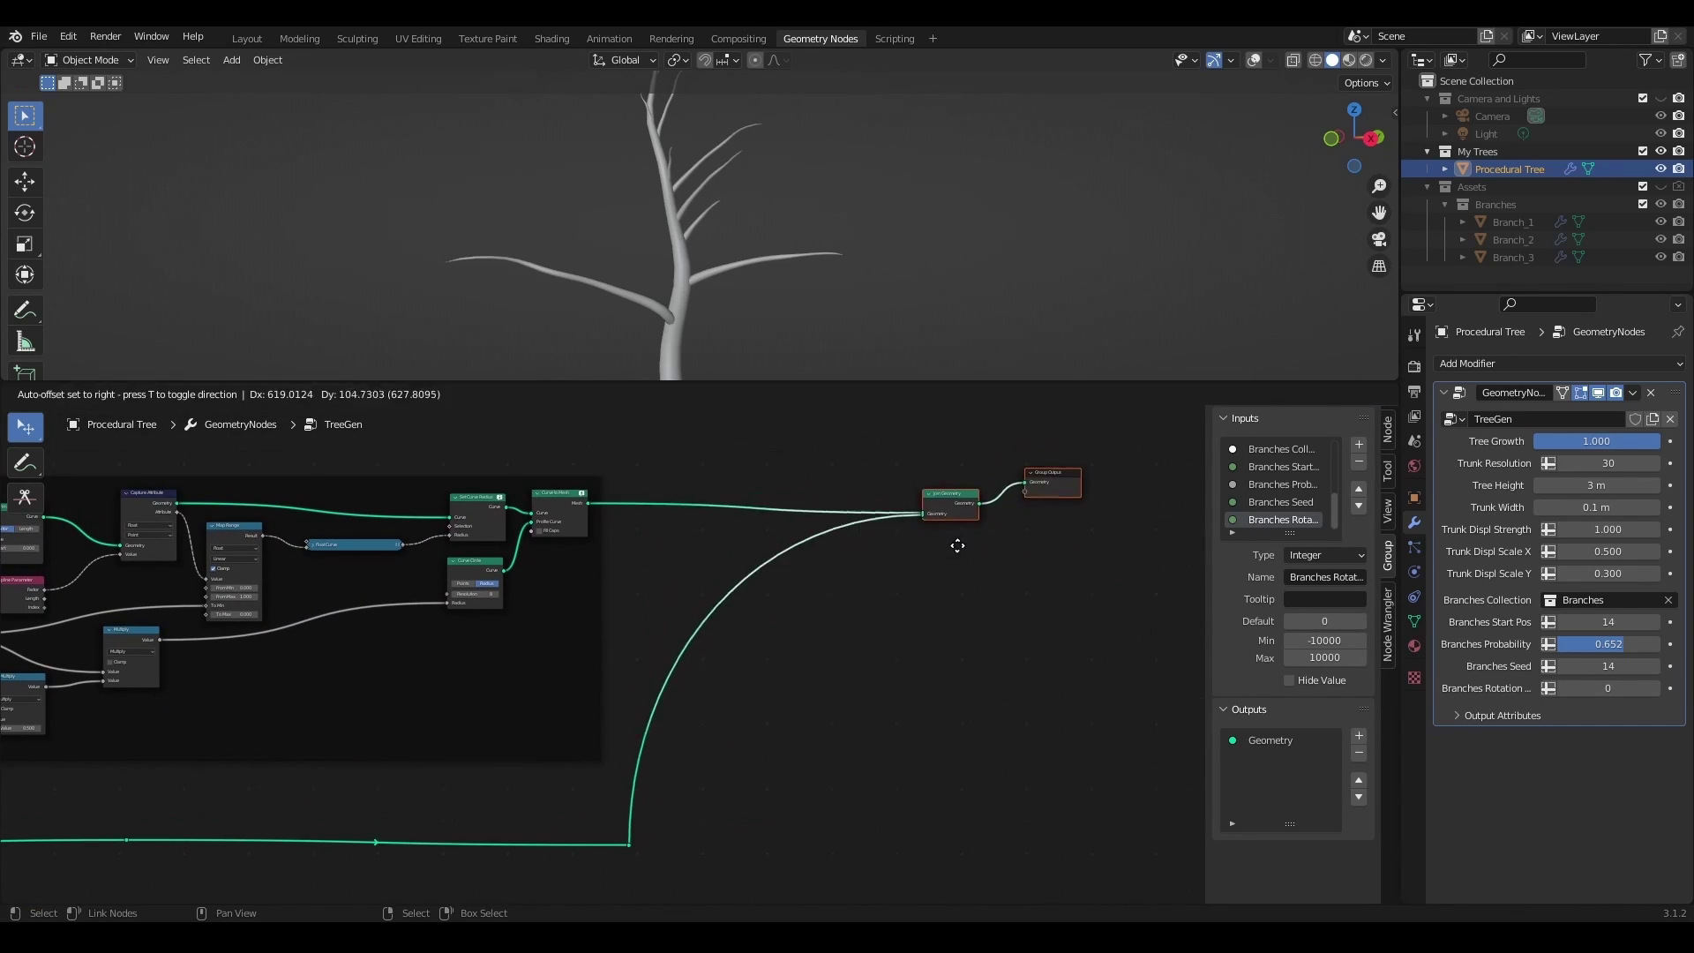
{"action": "left_click", "coordinate": [964, 529]}
{"action": "middle_click_drag", "start_coordinate": [782, 635], "coordinate": [1096, 684]}
{"action": "scroll", "coordinate": [891, 645], "scroll_direction": "down", "scroll_amount": 2}
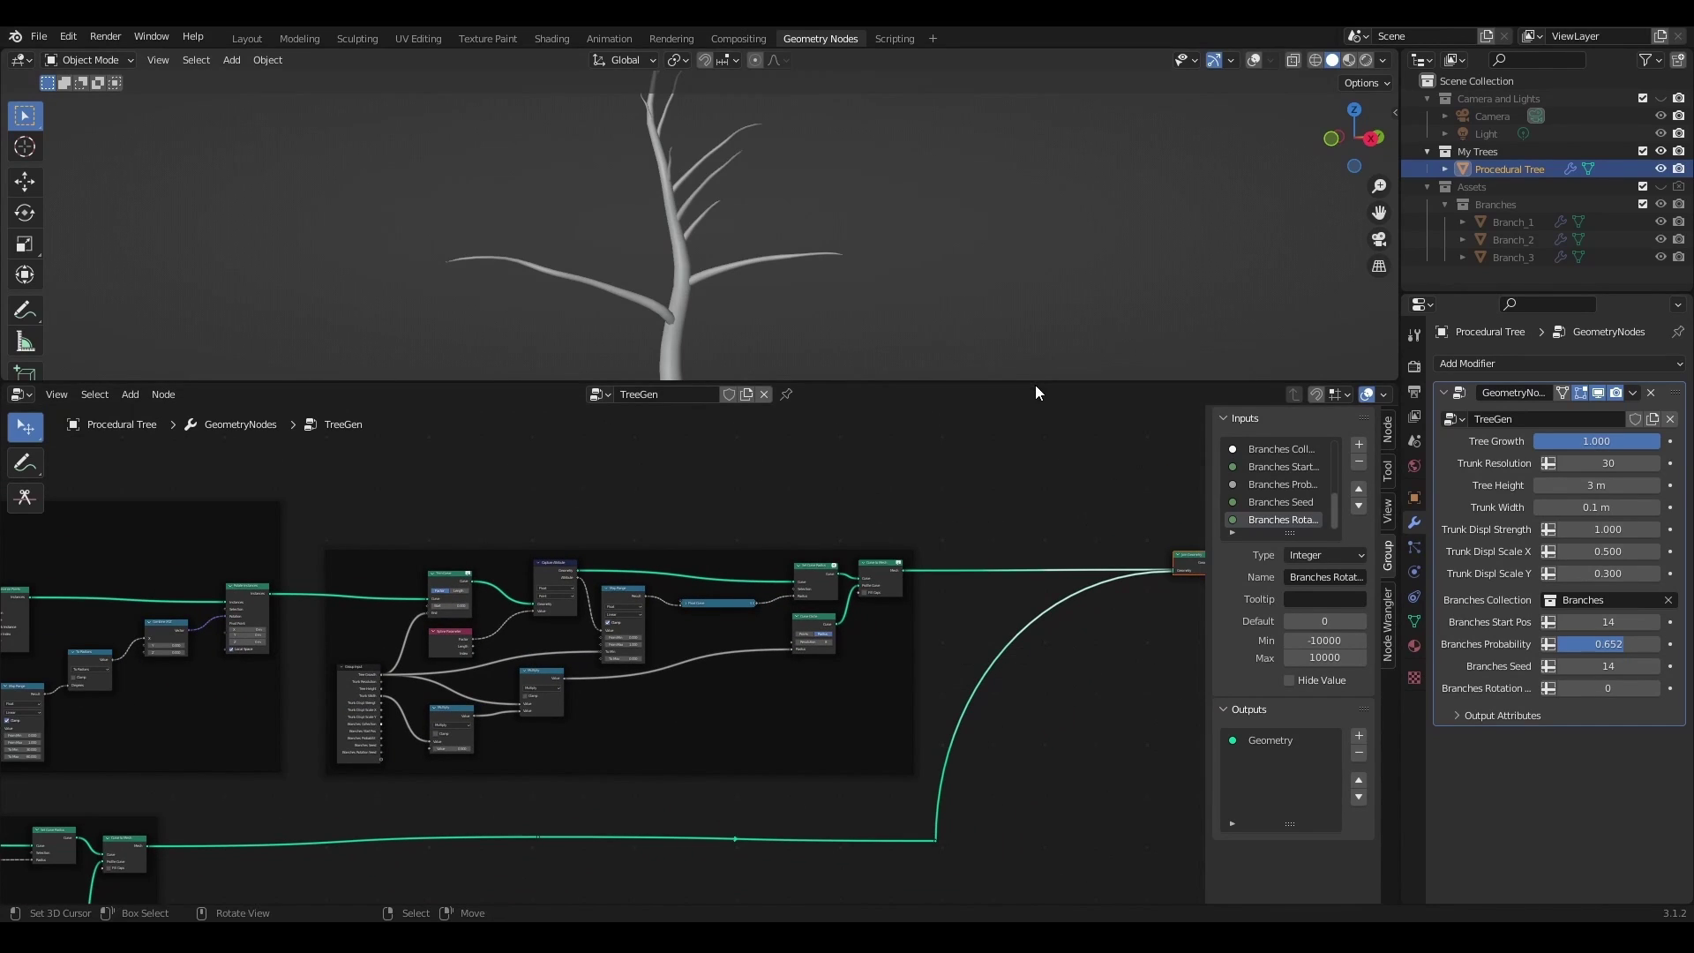
- Enlarge the viewport, turn on its overlays, hide the My Trees collection and show the Assets collection
{"action": "left_click_drag", "start_coordinate": [1034, 383], "coordinate": [1043, 613]}
{"action": "left_click", "coordinate": [1253, 60]}
{"action": "middle_click_drag", "start_coordinate": [1123, 229], "coordinate": [802, 491]}
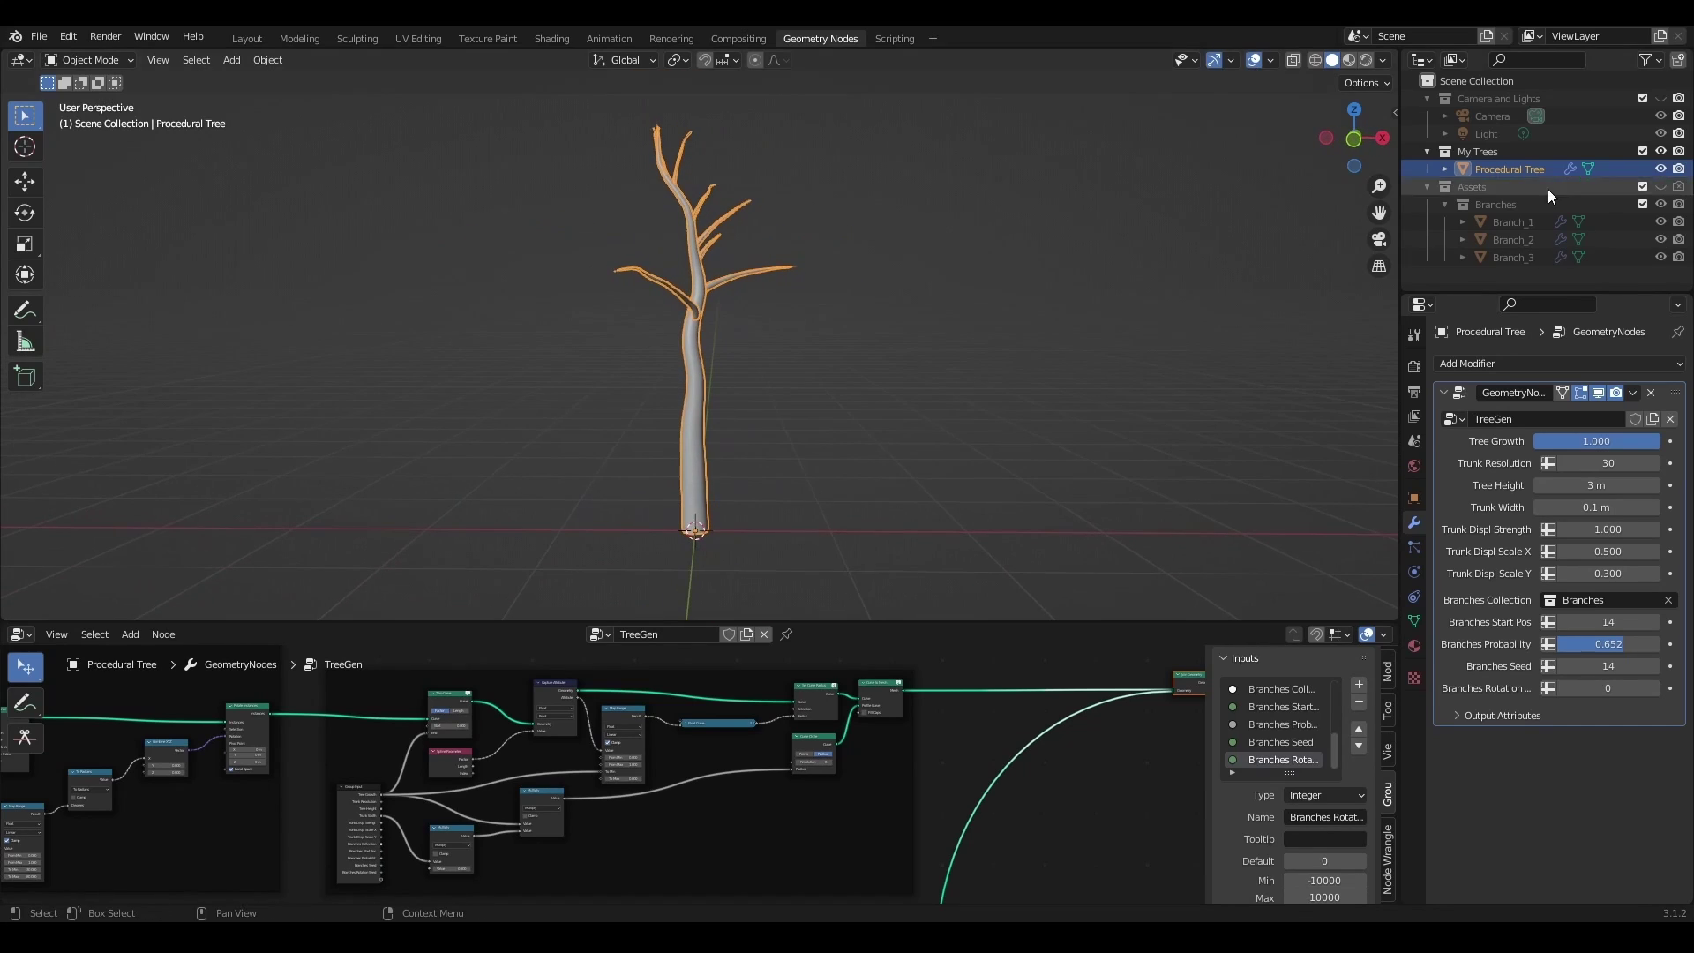
{"action": "left_click", "coordinate": [1660, 151]}
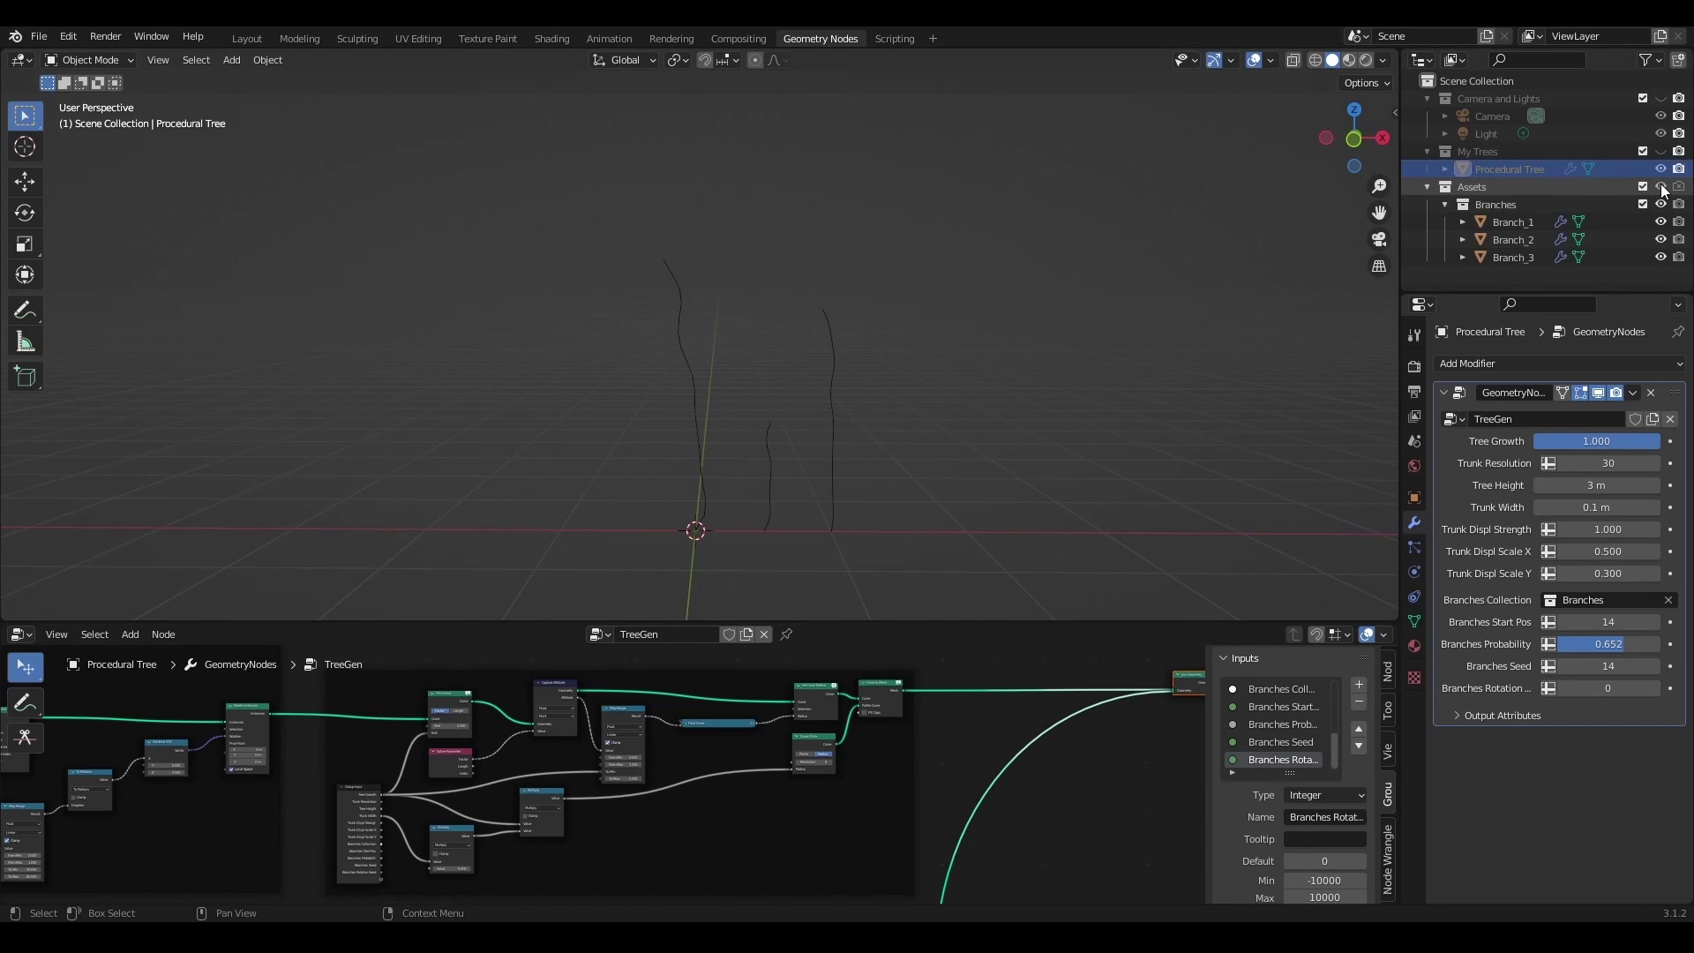
- Create a new collection inside Assets and name it Twigs
{"action": "left_click", "coordinate": [1495, 191]}
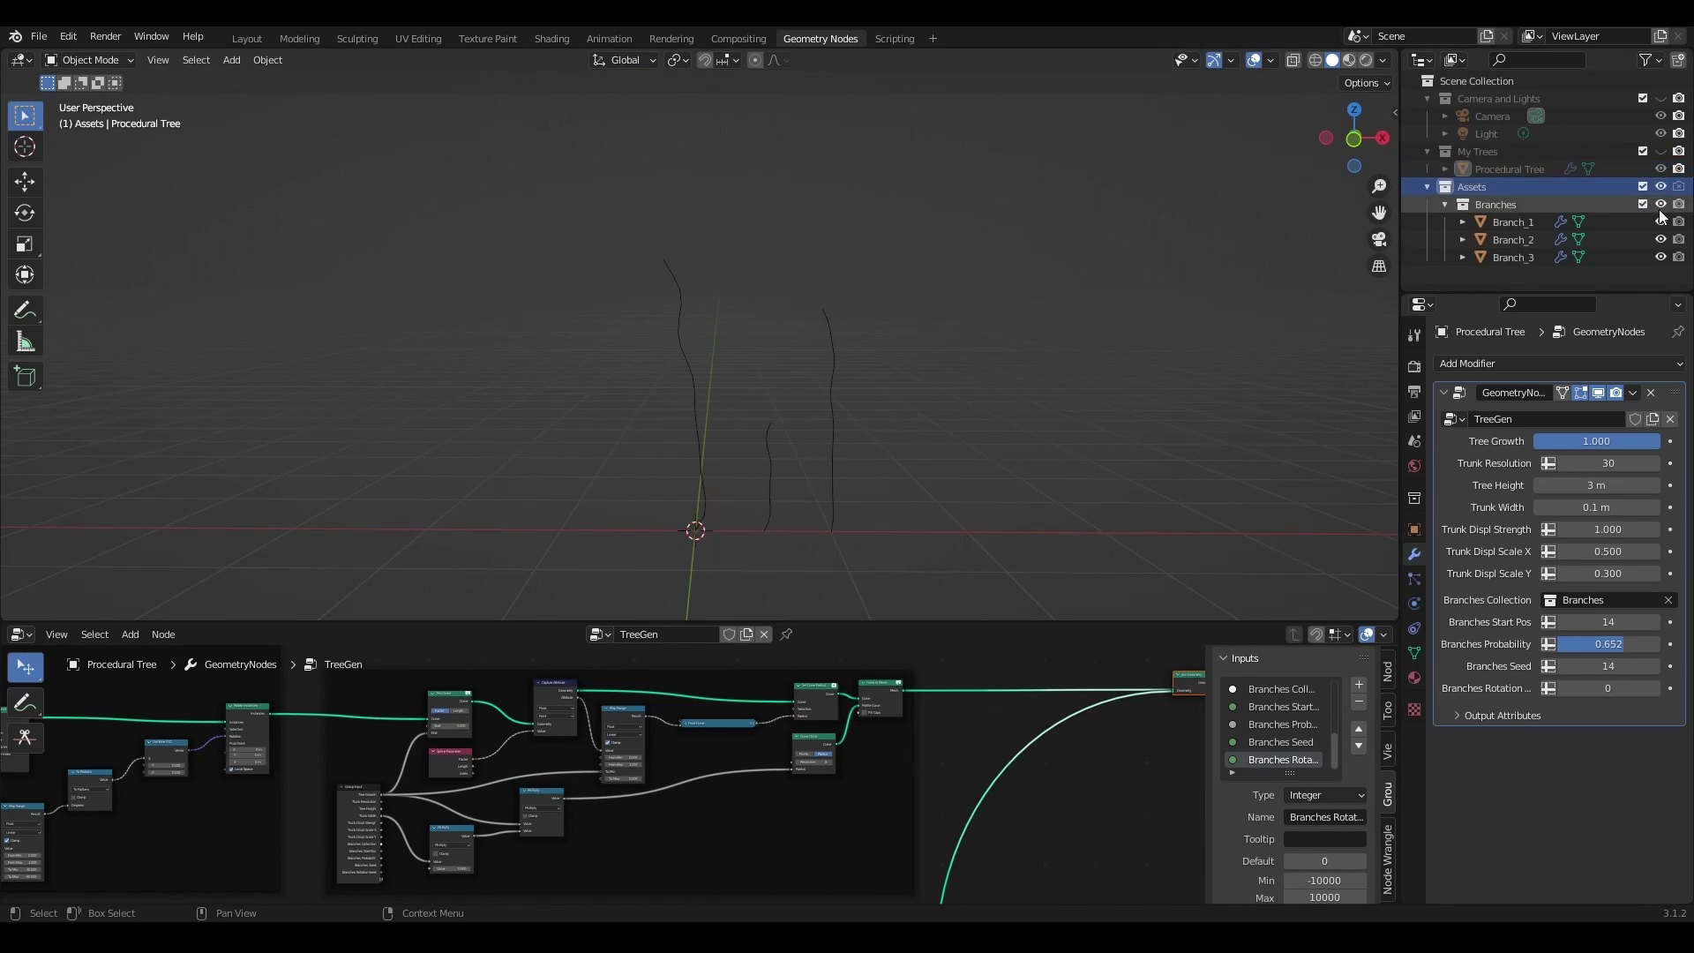
{"action": "right_click", "coordinate": [1487, 189]}
{"action": "left_click", "coordinate": [1460, 188]}
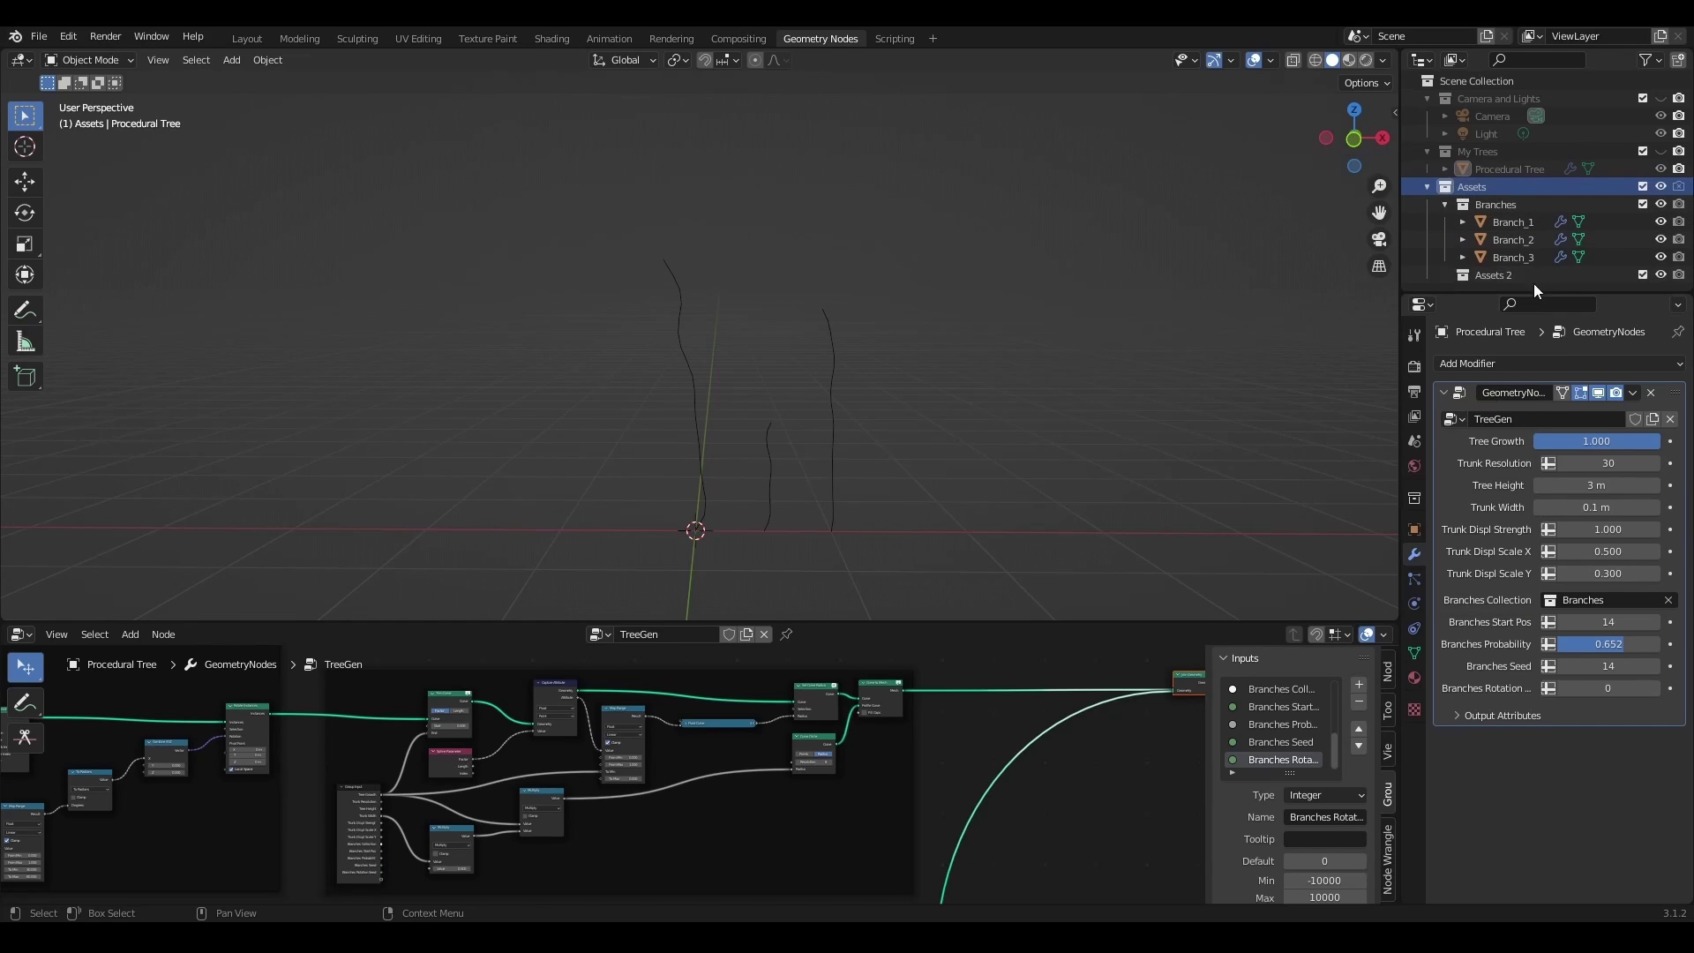
{"action": "double_click", "coordinate": [1513, 275]}
{"action": "type", "text": "Twigs"}
{"action": "key", "text": "Return"}
- Duplicate Branch_1 in place and move the copy into the Twigs collection
{"action": "left_click", "coordinate": [1512, 224]}
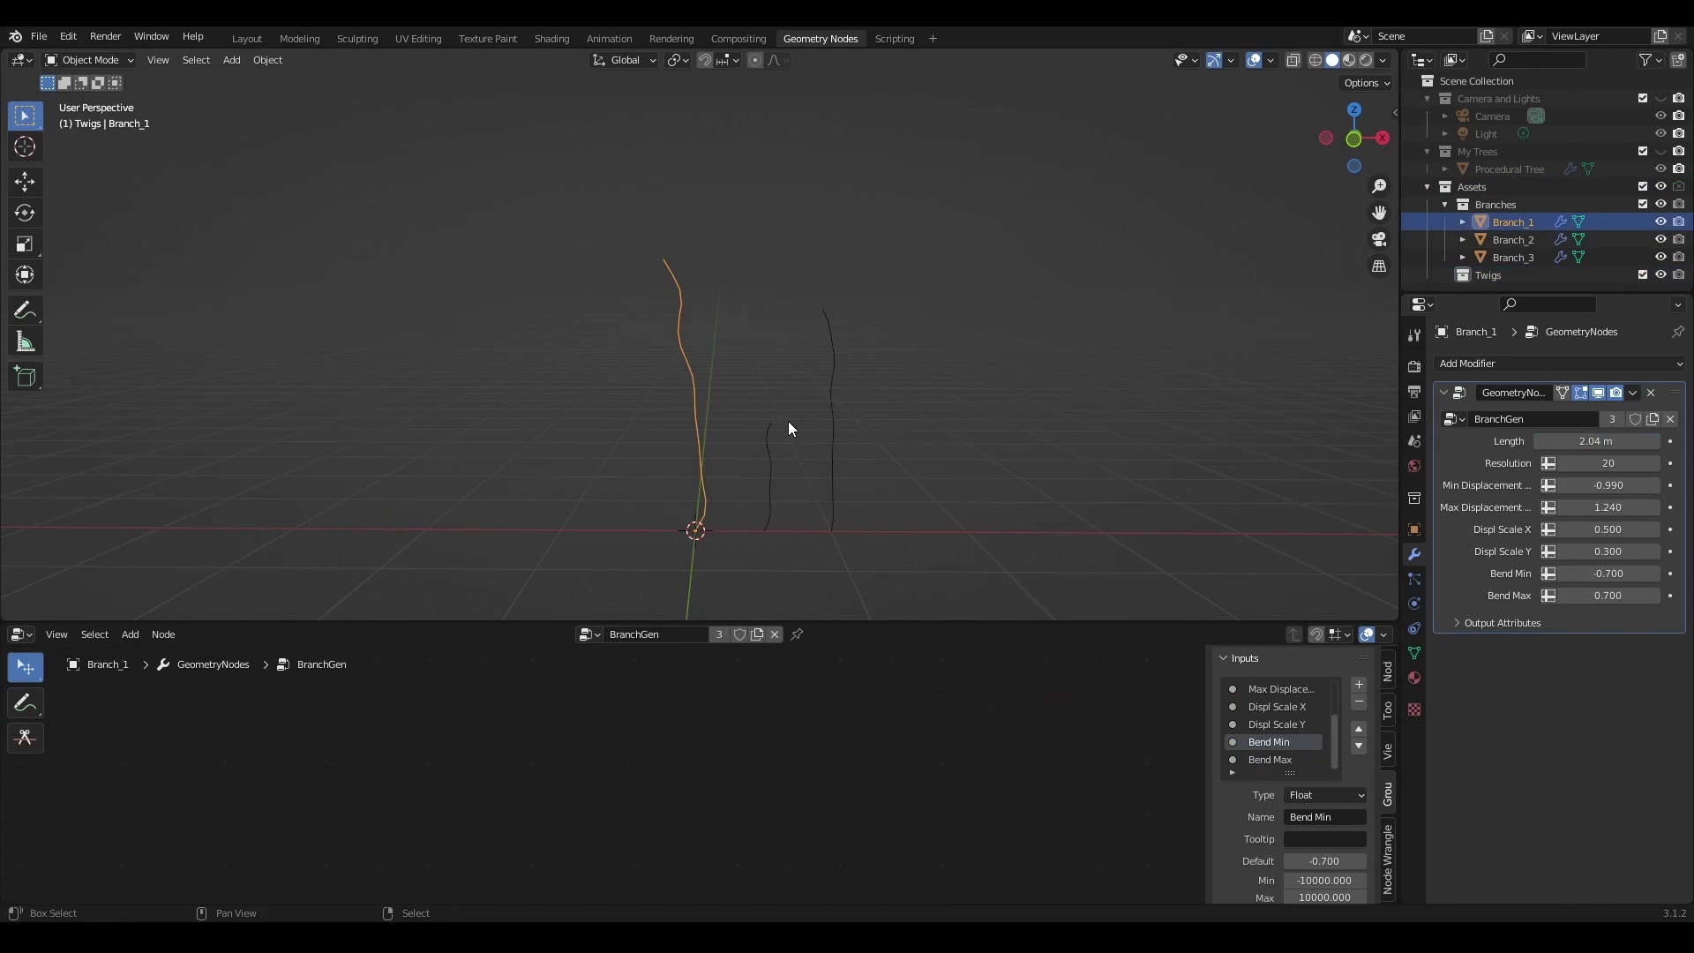
{"action": "key", "text": "shift+d"}
{"action": "key", "text": "Escape"}
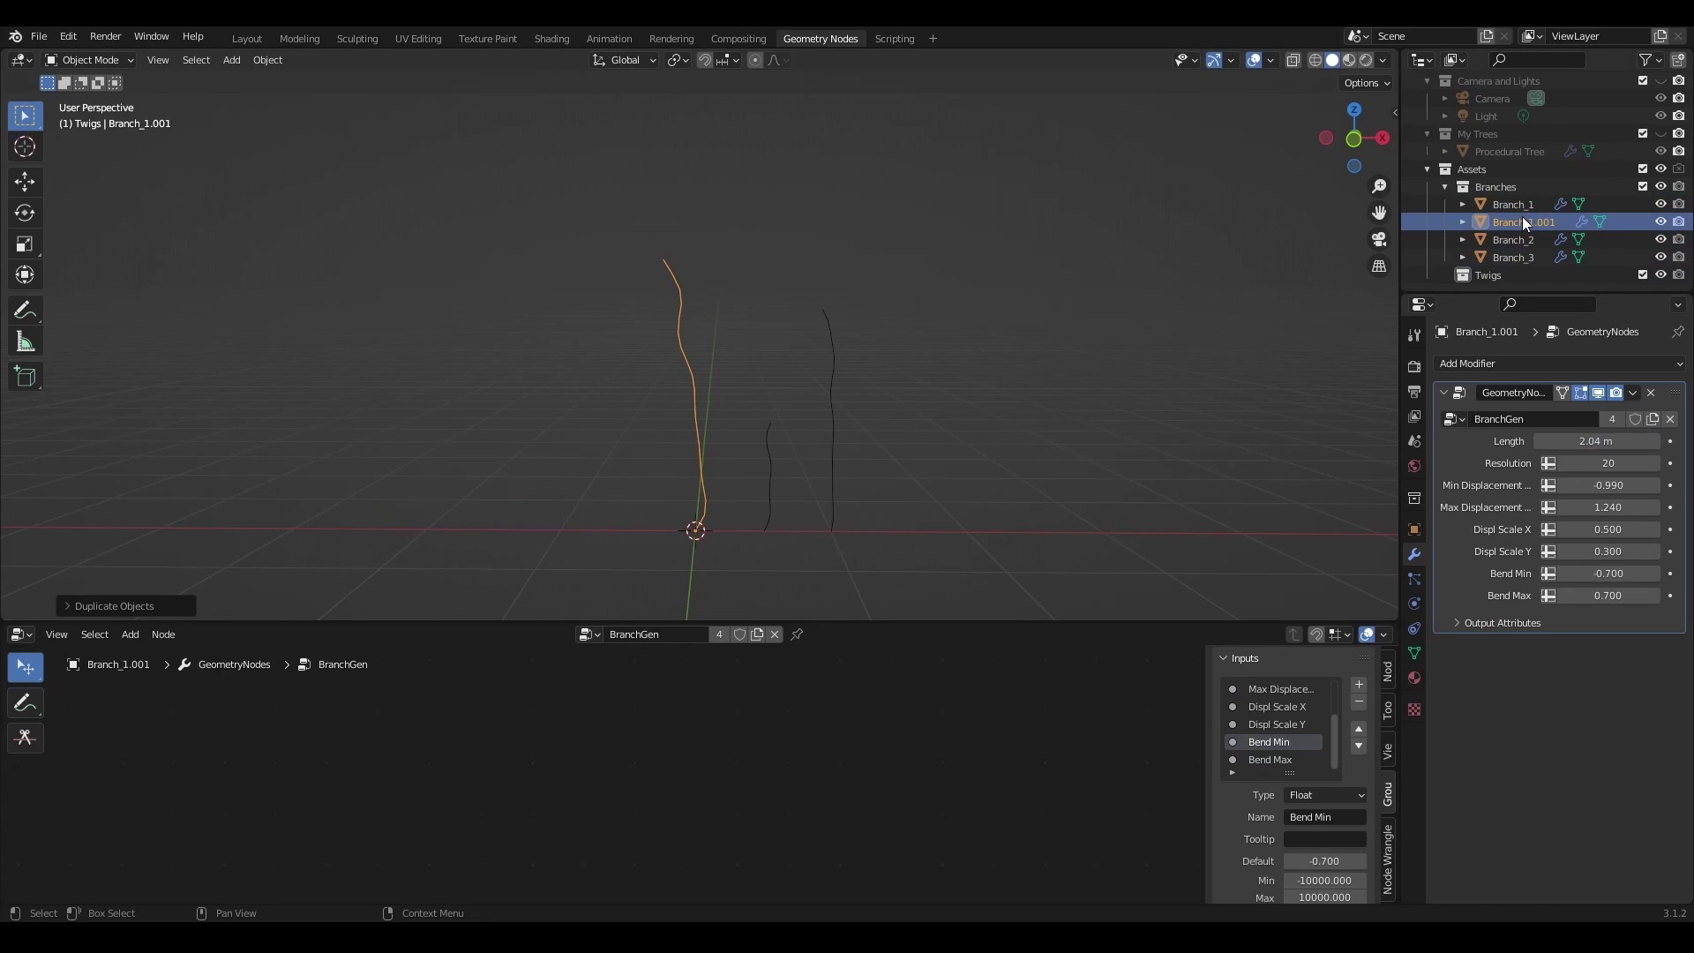
{"action": "left_click_drag", "start_coordinate": [1524, 223], "coordinate": [1505, 277]}
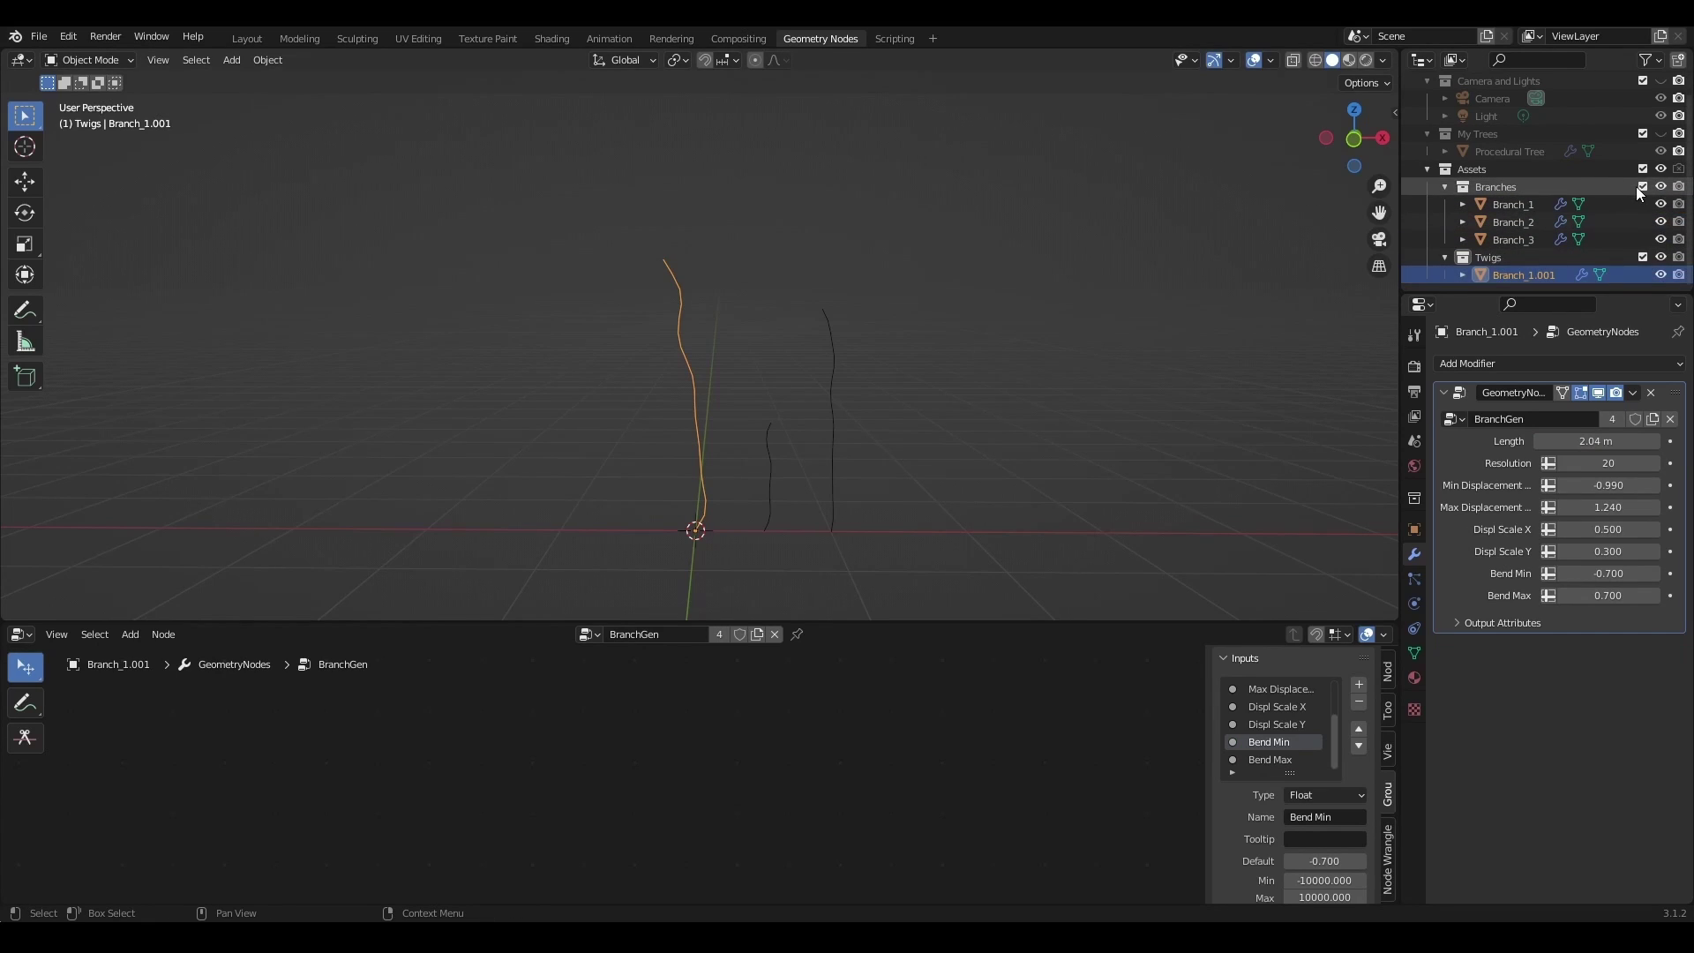
- Collapse and hide the Branches collection and rename the copied branch Twig_1
{"action": "left_click", "coordinate": [1445, 186]}
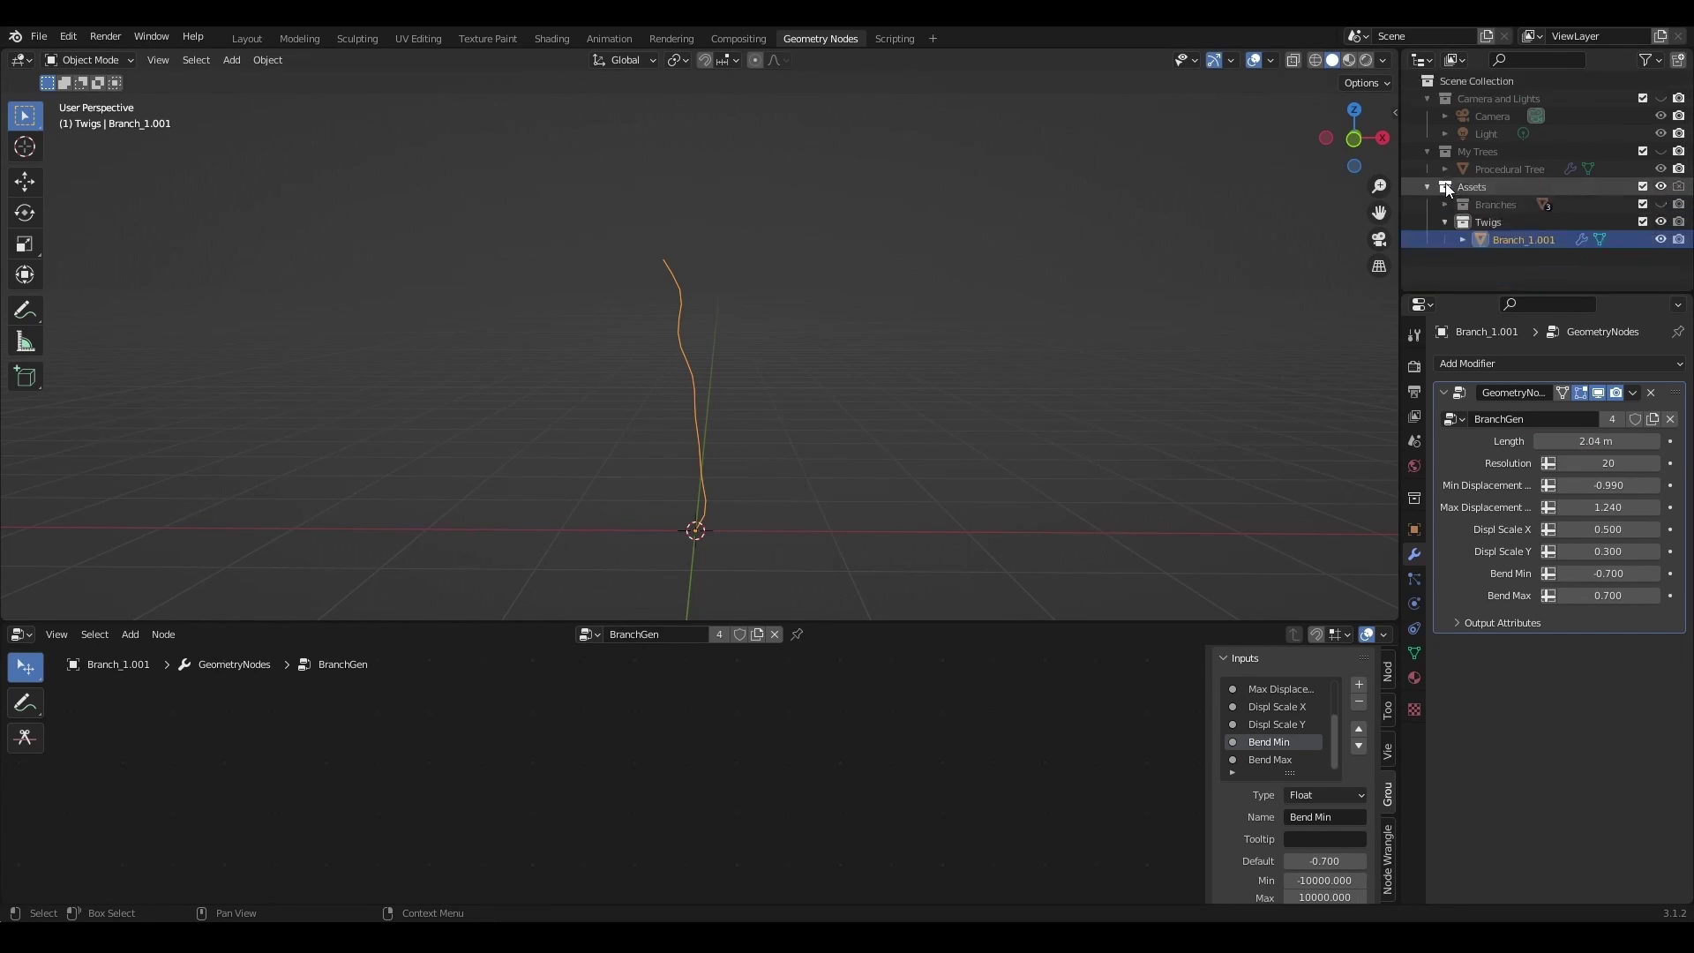
{"action": "type", "text": "_1"}
{"action": "key", "text": "Return"}
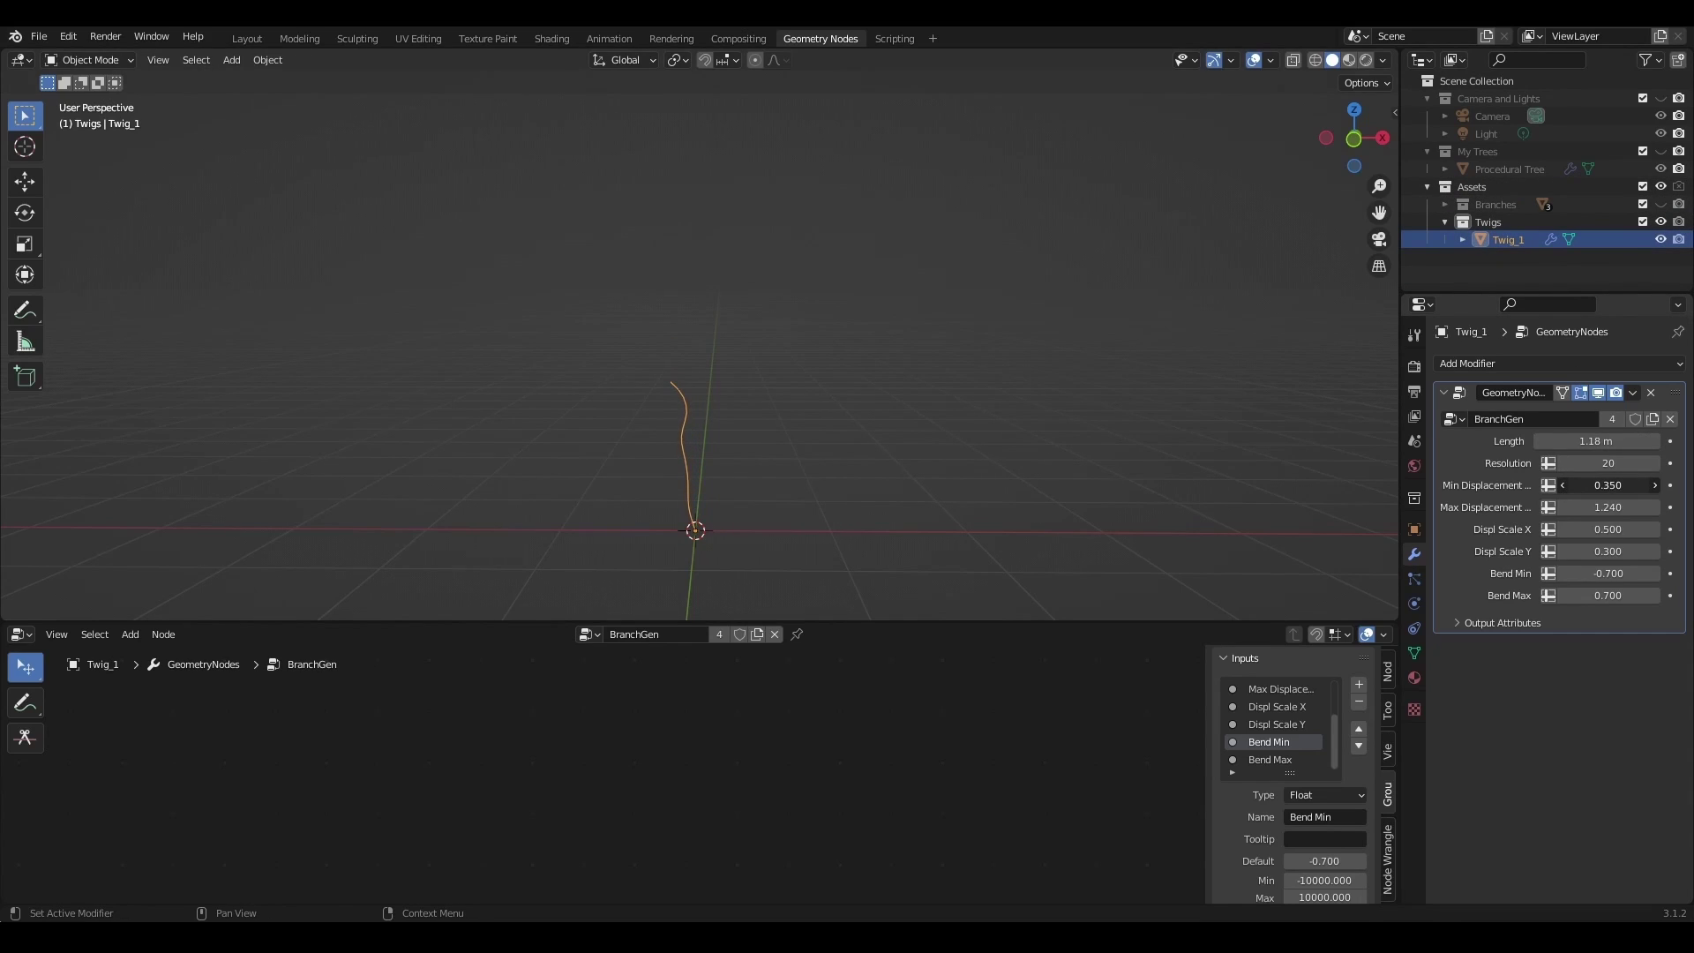
- Set Twig_1's minimum displacement to 0.1, maximum displacement to 0.5, Displ Scale X to 0.4 and Displ Scale Y to 0.2
{"action": "key", "text": "Tab"}
{"action": "type", "text": ".5"}
{"action": "key", "text": "Tab"}
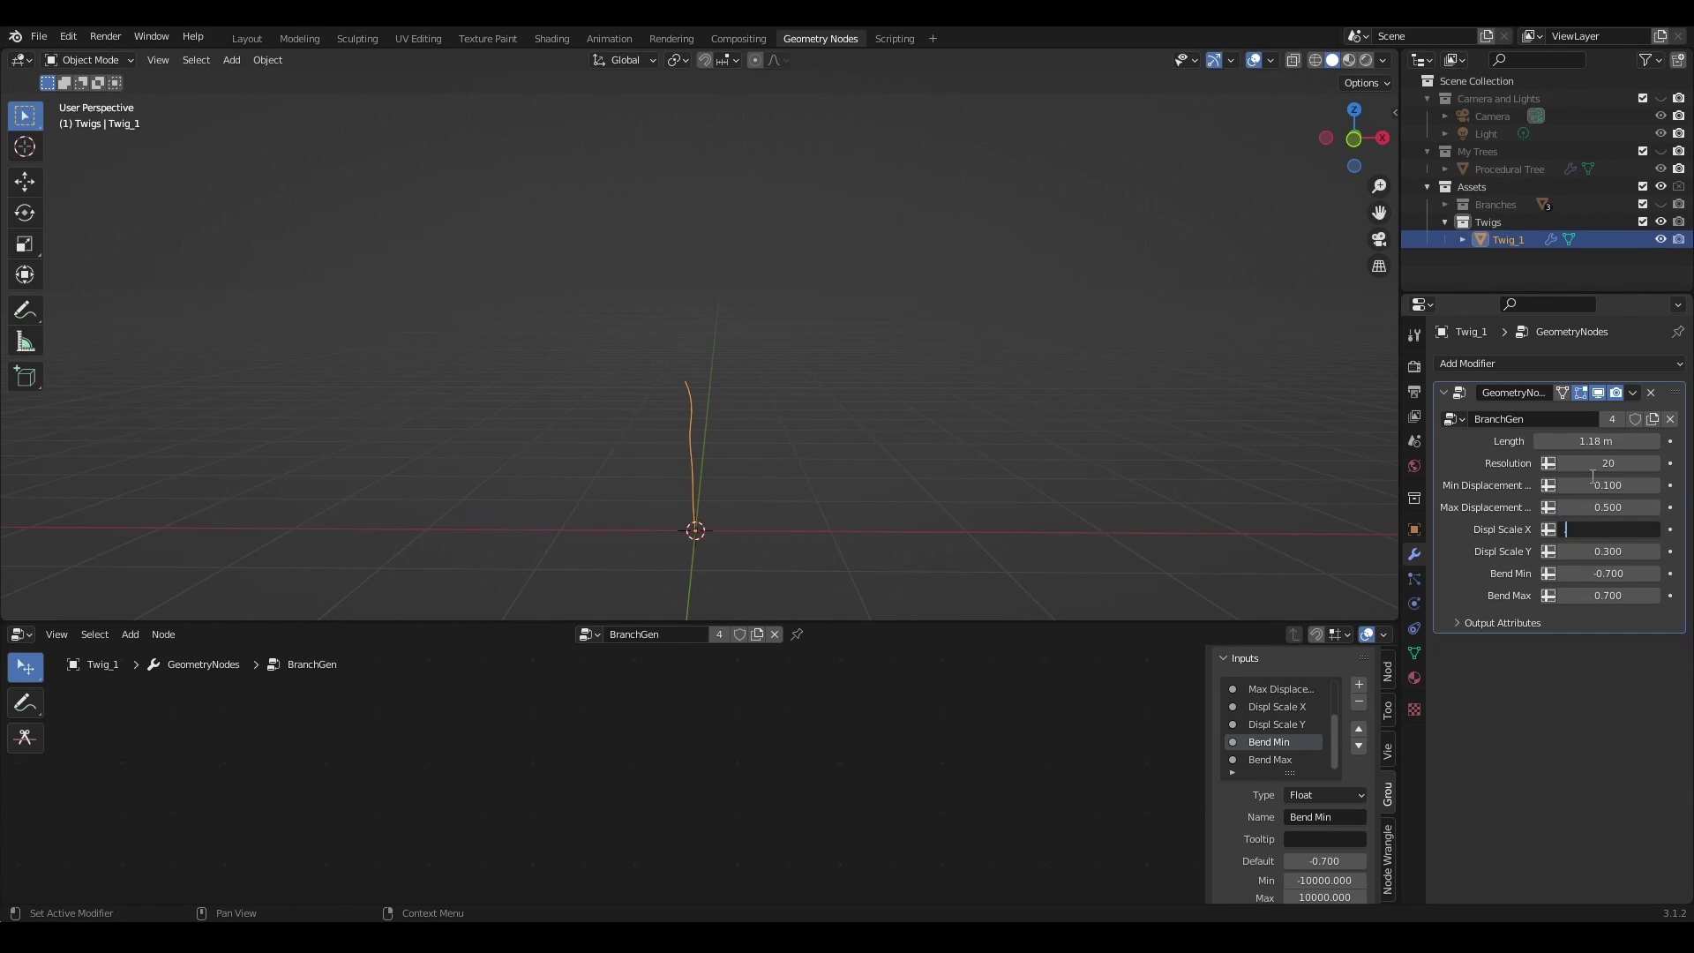
{"action": "type", "text": ".4"}
{"action": "key", "text": "Tab"}
{"action": "type", "text": ".2"}
{"action": "key", "text": "Tab"}
- Set Twig_1's Bend Min and Bend Max to 0
{"action": "left_click_drag", "start_coordinate": [825, 368], "coordinate": [642, 386], "text": "alt"}
{"action": "left_click_drag", "start_coordinate": [1607, 573], "coordinate": [1623, 573]}
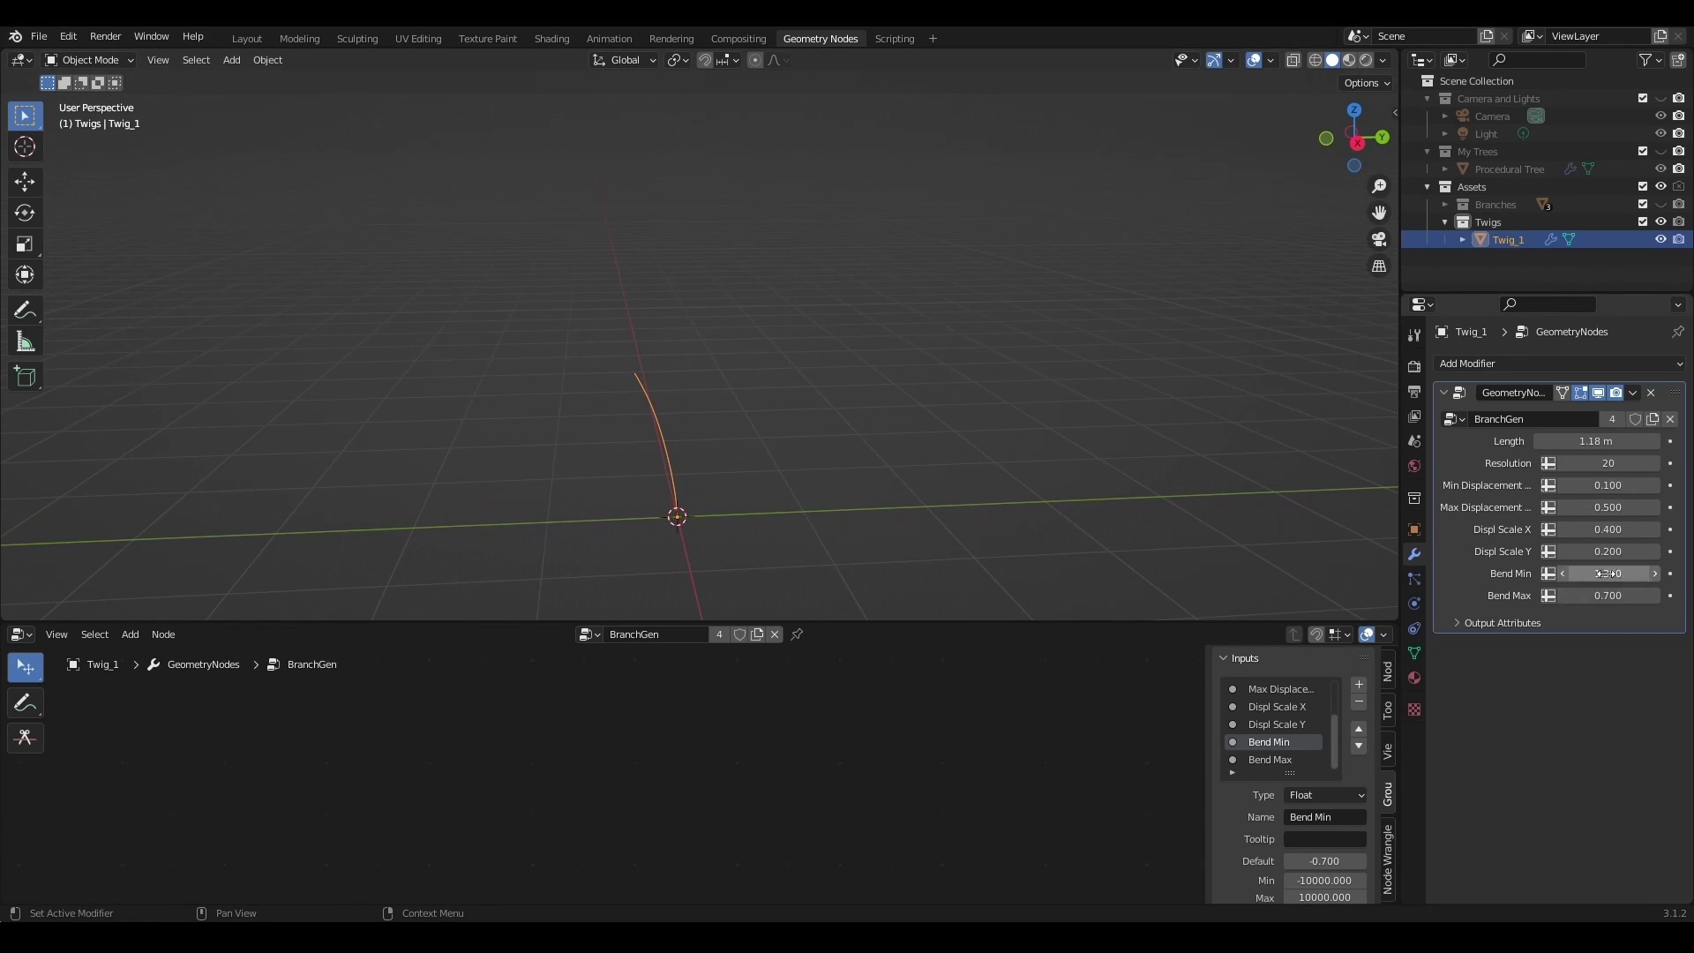
{"action": "type", "text": "0"}
{"action": "key", "text": "Return"}
{"action": "middle_click_drag", "start_coordinate": [718, 465], "coordinate": [797, 485]}
- Duplicate the twig twice, moving each copy along the X axis so the three stand side by side
{"action": "key", "text": "shift+d"}
{"action": "key", "text": "Escape"}
{"action": "key", "text": "g"}
{"action": "key", "text": "x"}
{"action": "left_click", "coordinate": [786, 418]}
{"action": "key", "text": "shift+d"}
{"action": "key", "text": "Escape"}
{"action": "key", "text": "g"}
{"action": "key", "text": "x"}
{"action": "left_click", "coordinate": [846, 433]}
{"action": "middle_click_drag", "start_coordinate": [845, 431], "coordinate": [856, 431]}
{"action": "scroll", "coordinate": [856, 431], "scroll_direction": "up", "scroll_amount": 3}
- Rename the two twig copies Twig_2 and Twig_3
{"action": "double_click", "coordinate": [1512, 262]}
{"action": "type", "text": "Twig_2"}
{"action": "key", "text": "Return"}
{"action": "double_click", "coordinate": [1515, 258]}
{"action": "left_click_drag", "start_coordinate": [1518, 256], "coordinate": [1571, 250]}
{"action": "type", "text": "3"}
{"action": "key", "text": "Return"}
- Set Twig_2's length to 0.8 m and Twig_3's to 1.59 m, and increase Twig_2's Displ Scale X
{"action": "left_click", "coordinate": [787, 431]}
{"action": "left_click_drag", "start_coordinate": [1588, 441], "coordinate": [1554, 440]}
{"action": "left_click", "coordinate": [893, 432]}
{"action": "left_click", "coordinate": [1508, 257]}
{"action": "left_click", "coordinate": [1655, 529]}
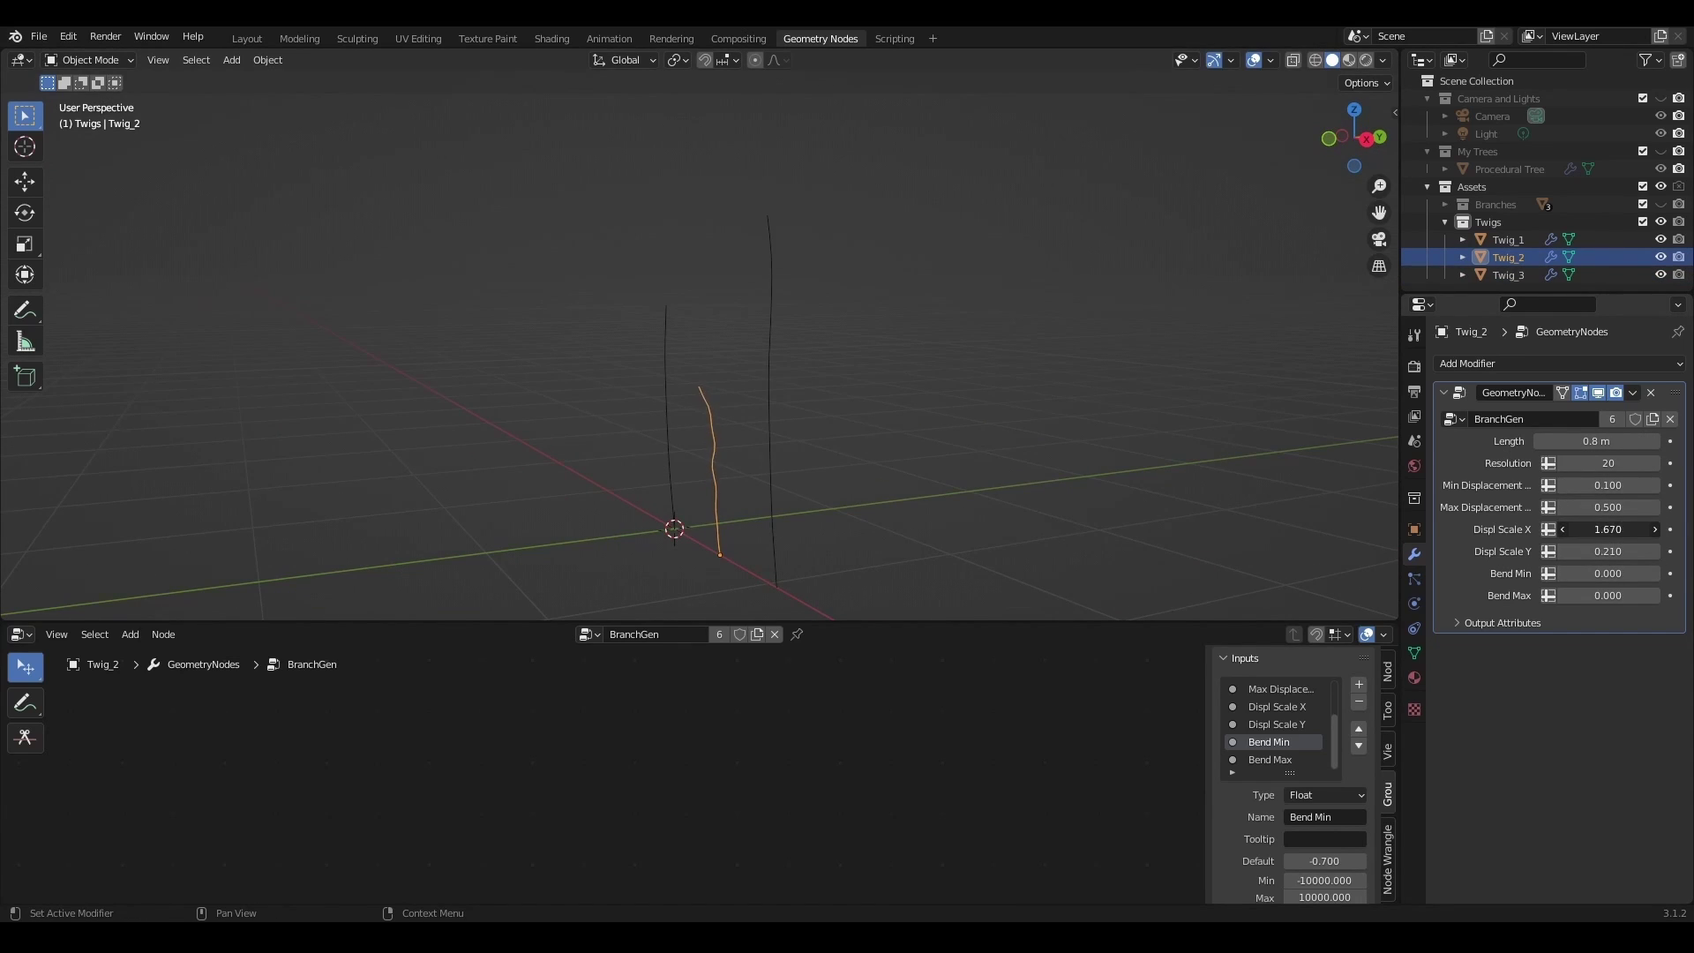
- Set Twig_3's minimum displacement to 0.2, maximum displacement to 0.7 and Displ Scale X to 0.55
{"action": "left_click", "coordinate": [769, 454]}
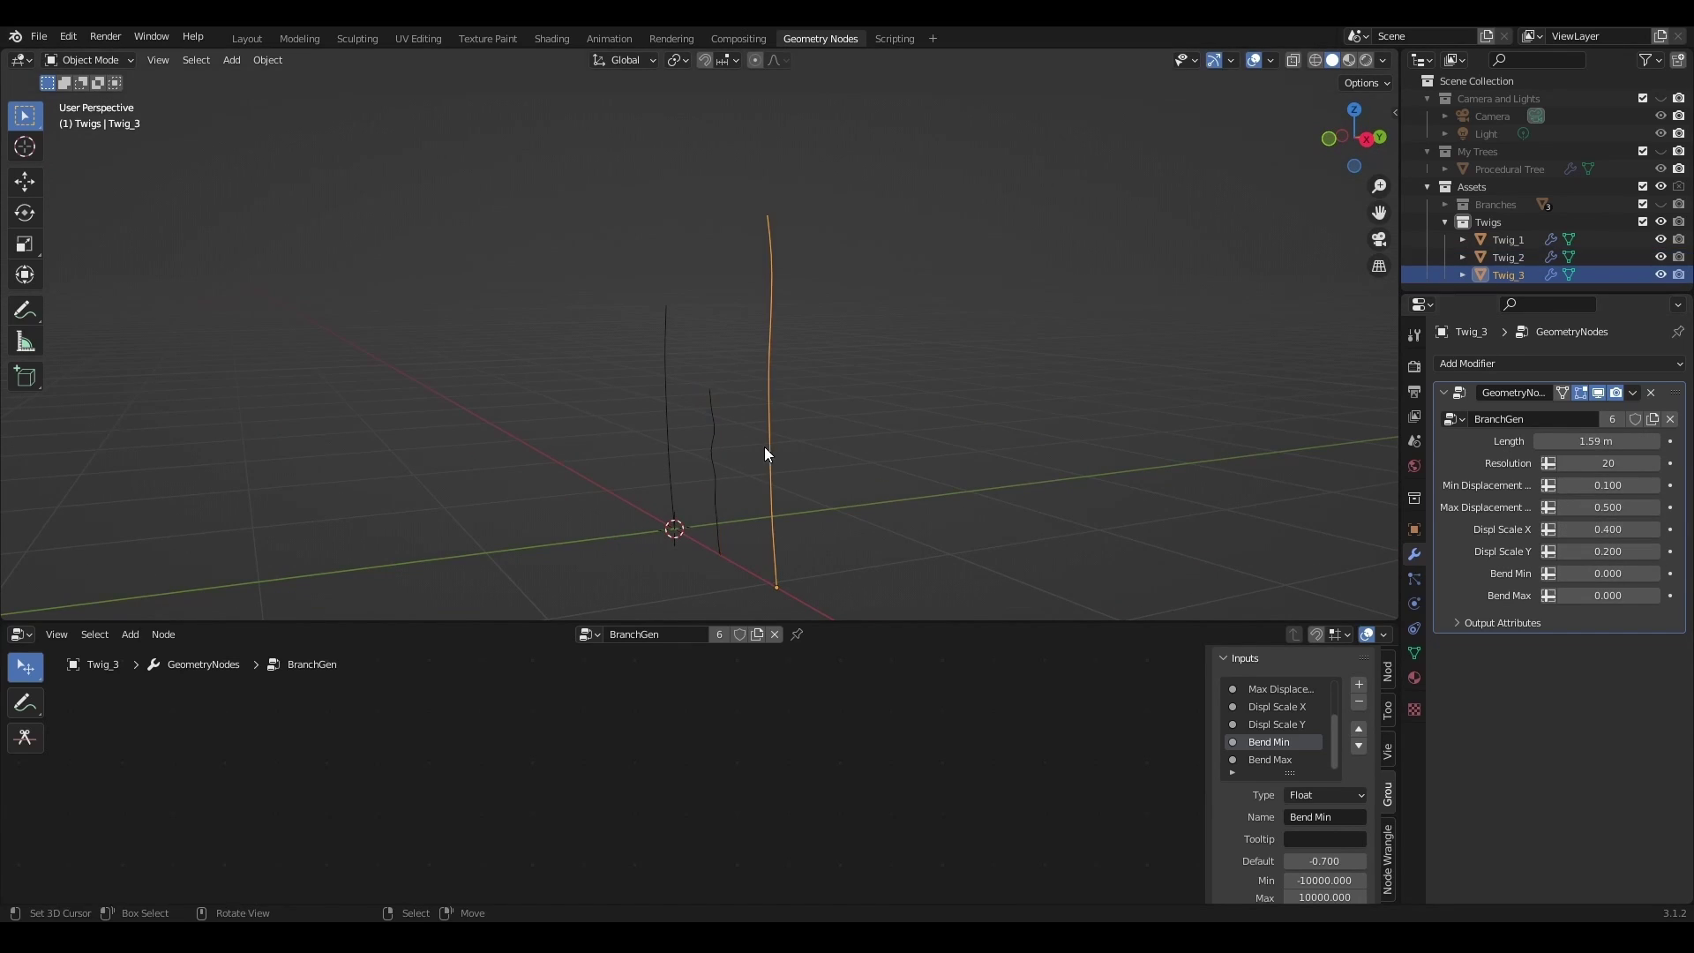
{"action": "left_click_drag", "start_coordinate": [1602, 507], "coordinate": [1618, 507]}
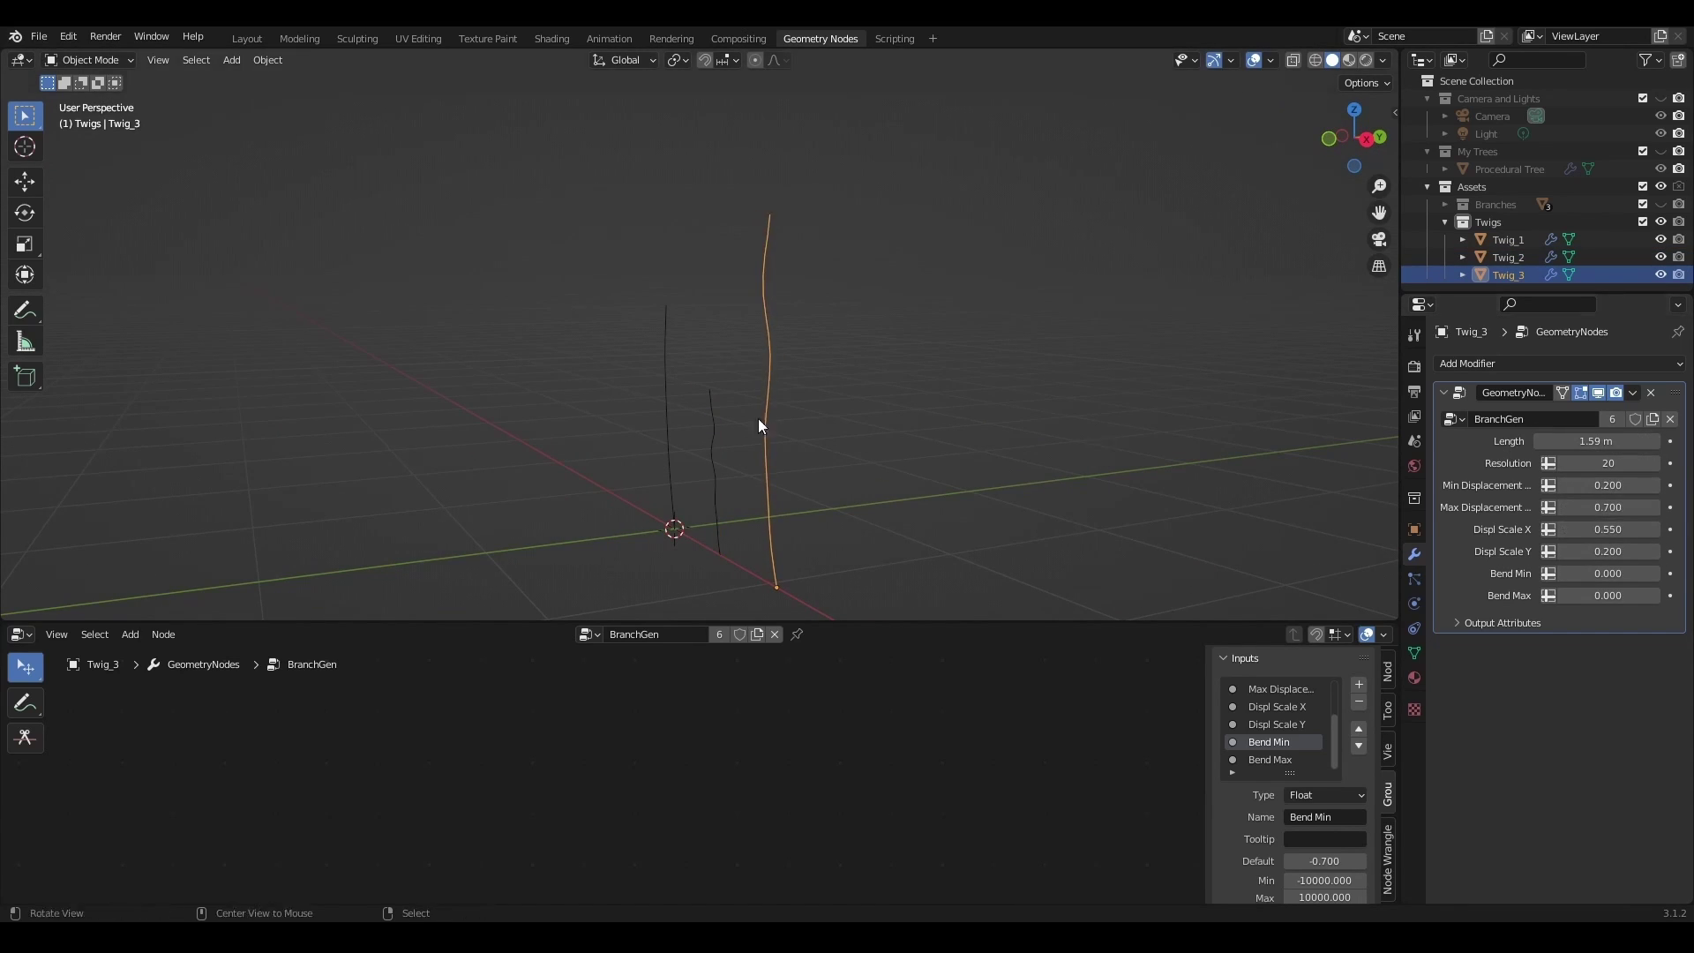
{"action": "left_click_drag", "start_coordinate": [758, 418], "coordinate": [864, 406], "text": "alt"}
{"action": "scroll", "coordinate": [865, 406], "scroll_direction": "down", "scroll_amount": 2}
{"action": "key", "text": "KP_1"}
{"action": "scroll", "coordinate": [838, 403], "scroll_direction": "up", "scroll_amount": 2}
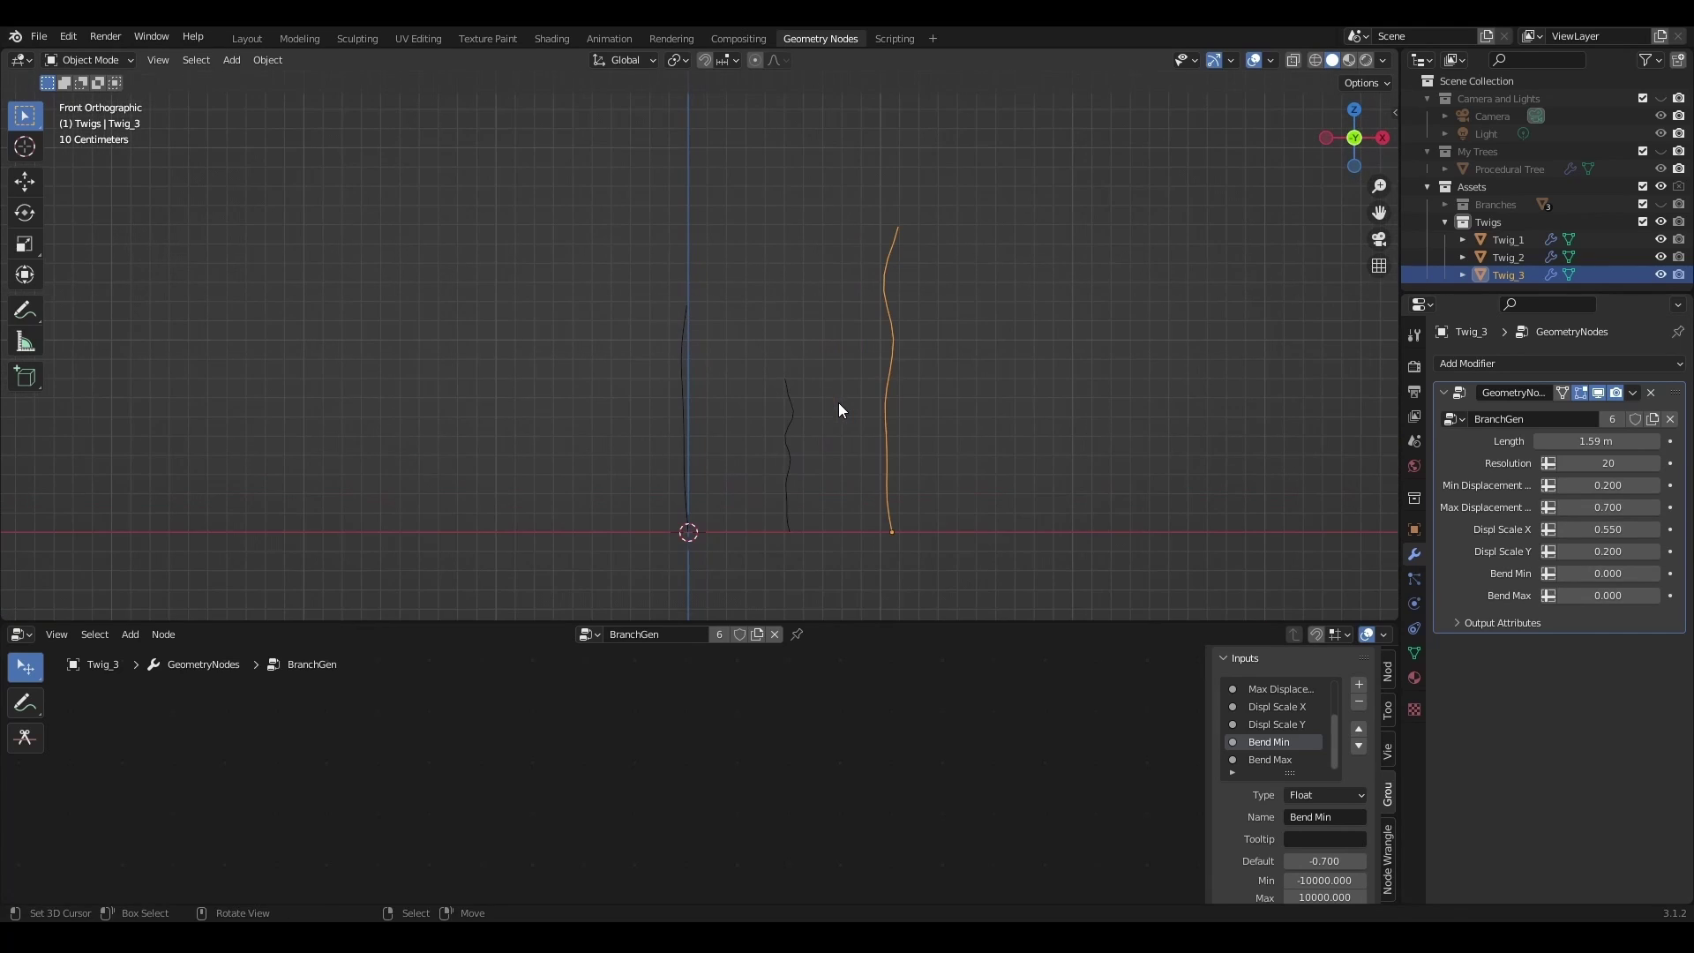
- Hide the Assets collection, show My Trees, select Procedural Tree and enlarge the node editor
{"action": "left_click", "coordinate": [1661, 186]}
{"action": "left_click", "coordinate": [1660, 151]}
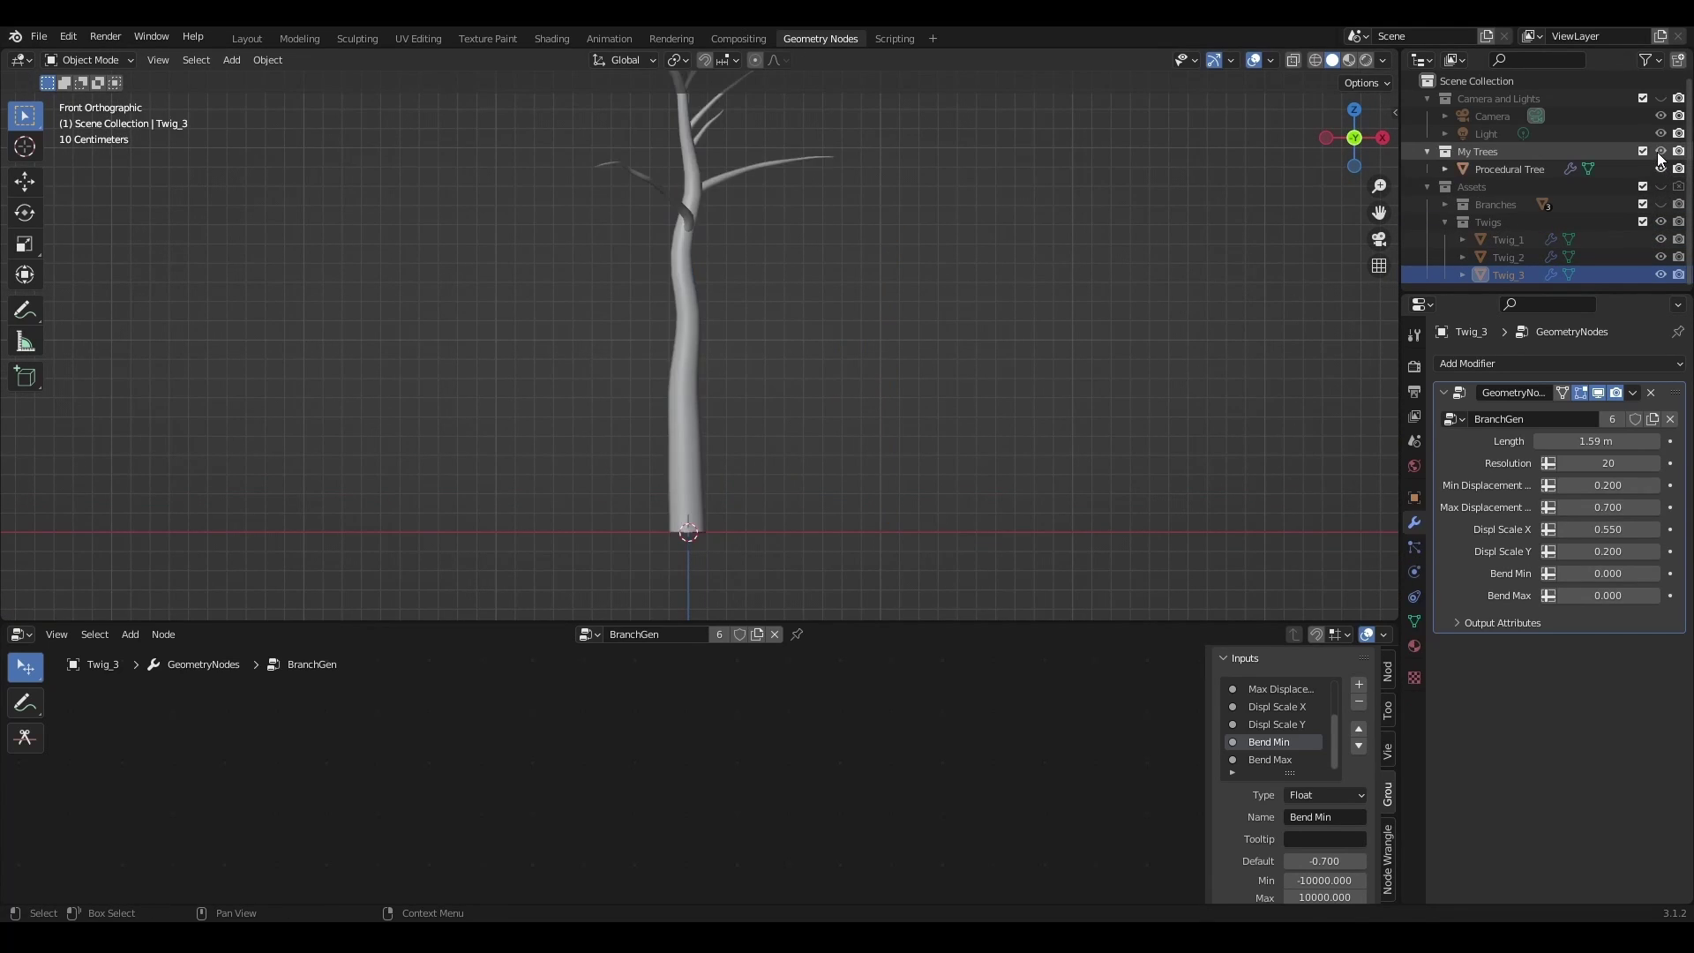
{"action": "left_click", "coordinate": [1496, 168]}
{"action": "left_click_drag", "start_coordinate": [938, 621], "coordinate": [939, 310]}
{"action": "scroll", "coordinate": [834, 563], "scroll_direction": "down", "scroll_amount": 2}
{"action": "middle_click_drag", "start_coordinate": [908, 575], "coordinate": [671, 595]}
{"action": "scroll", "coordinate": [609, 587], "scroll_direction": "up", "scroll_amount": 1}
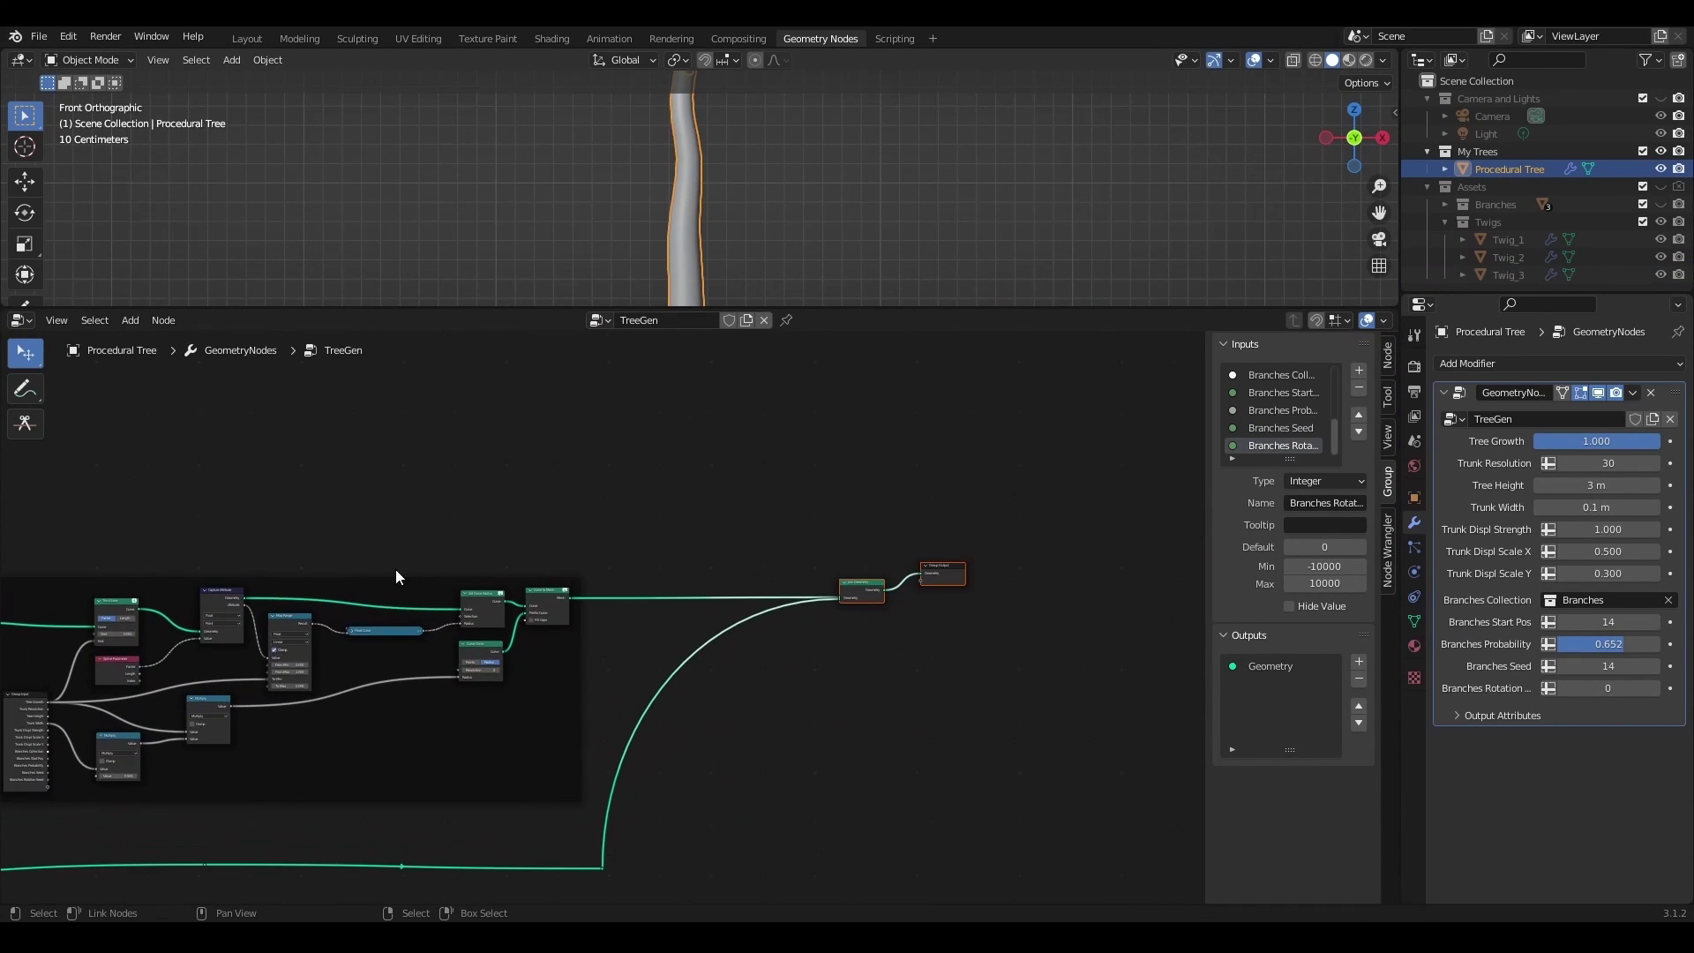
- Duplicate the branch instancing and branch meshing frames with their nodes and place the copies above the originals
{"action": "middle_click_drag", "start_coordinate": [392, 571], "coordinate": [941, 570]}
{"action": "scroll", "coordinate": [882, 574], "scroll_direction": "down", "scroll_amount": 2}
{"action": "middle_click_drag", "start_coordinate": [799, 582], "coordinate": [959, 565]}
{"action": "right_click_drag", "start_coordinate": [1137, 507], "coordinate": [626, 689]}
{"action": "left_click_drag", "start_coordinate": [626, 688], "coordinate": [39, 723]}
{"action": "key", "text": "shift+d"}
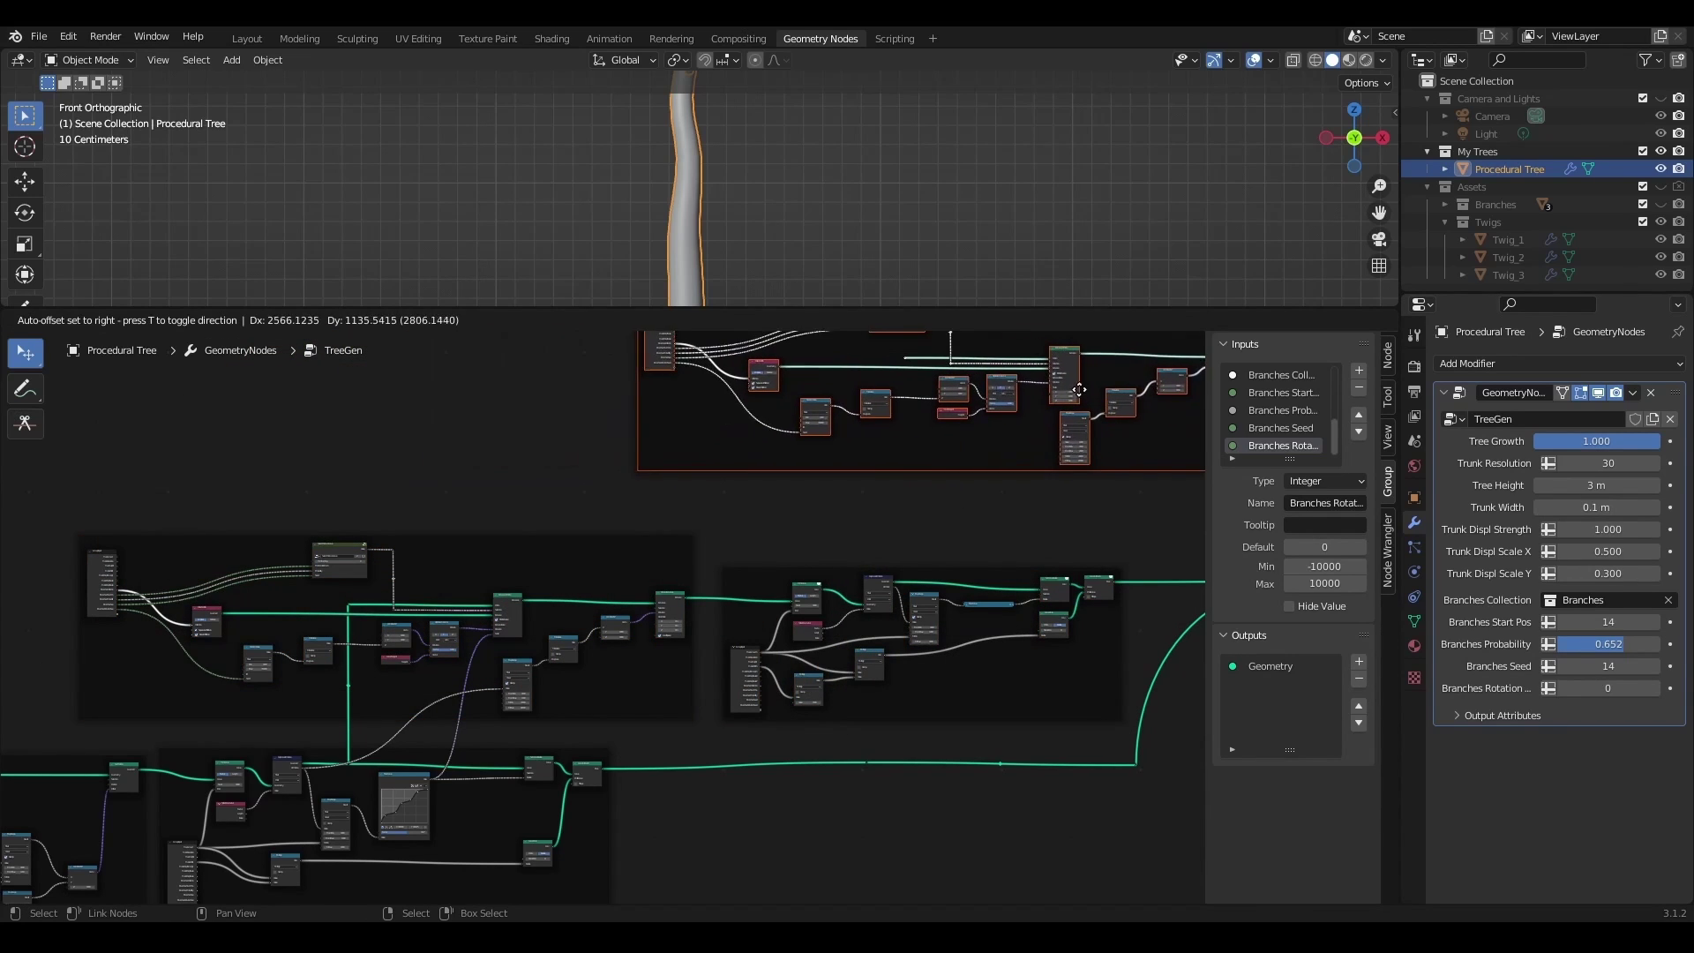
{"action": "left_click", "coordinate": [1180, 391]}
{"action": "middle_click_drag", "start_coordinate": [1033, 495], "coordinate": [748, 574]}
{"action": "scroll", "coordinate": [738, 553], "scroll_direction": "up", "scroll_amount": 4}
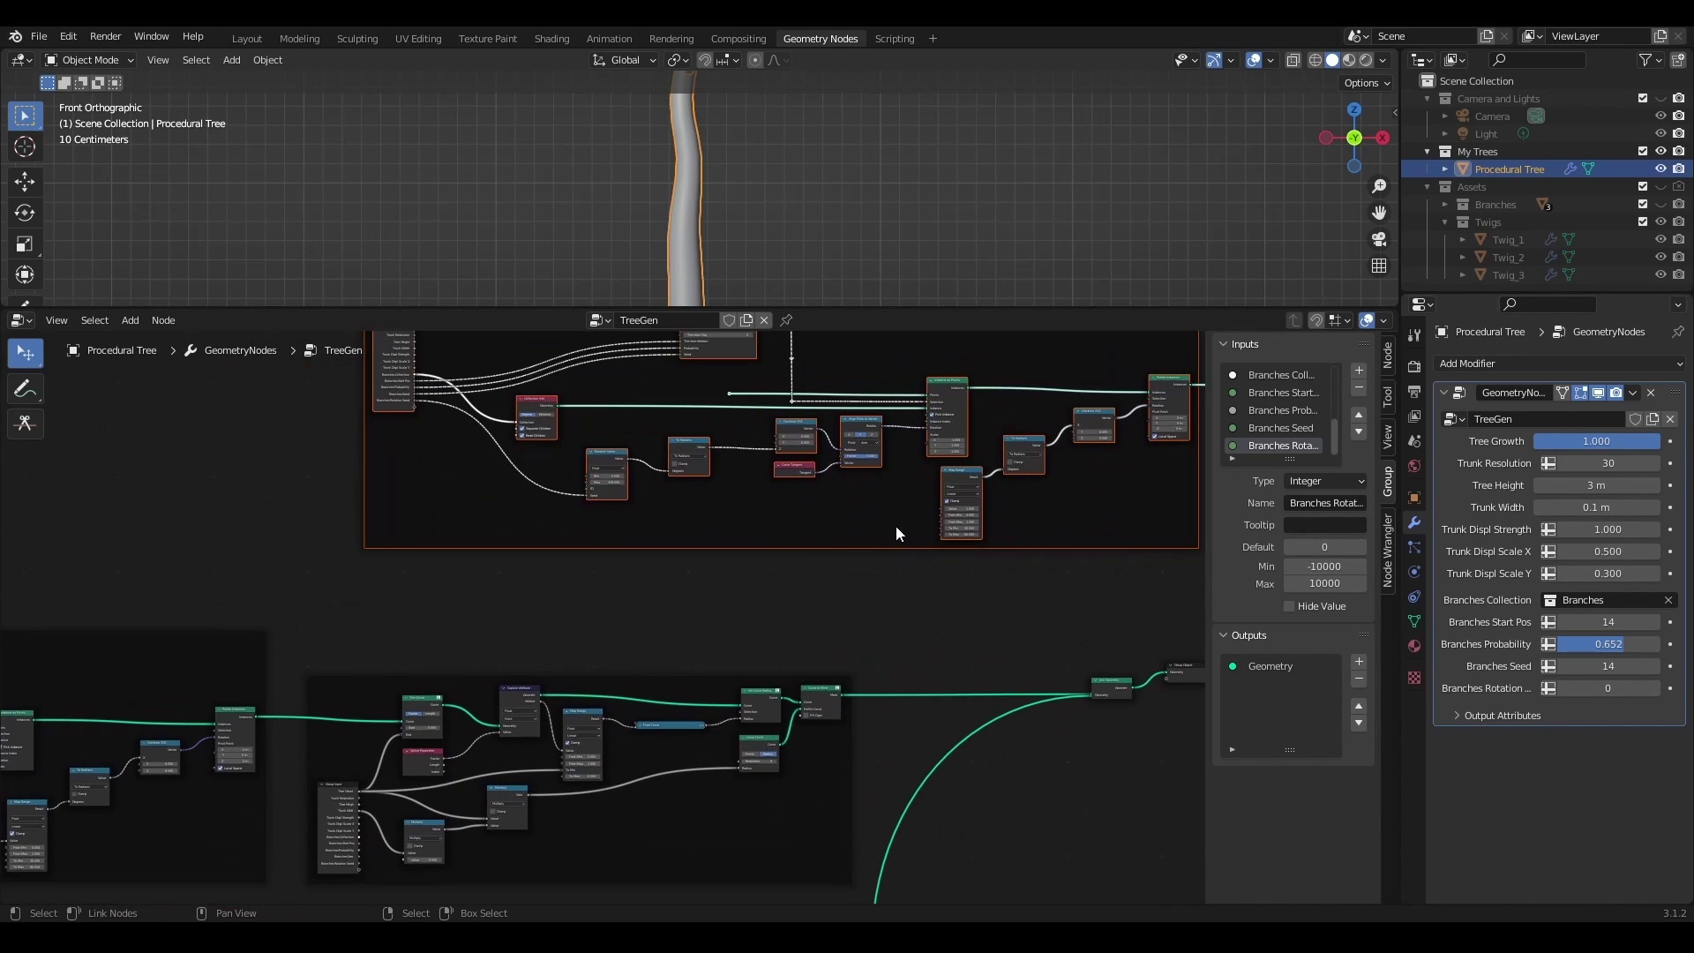
{"action": "key", "text": "g"}
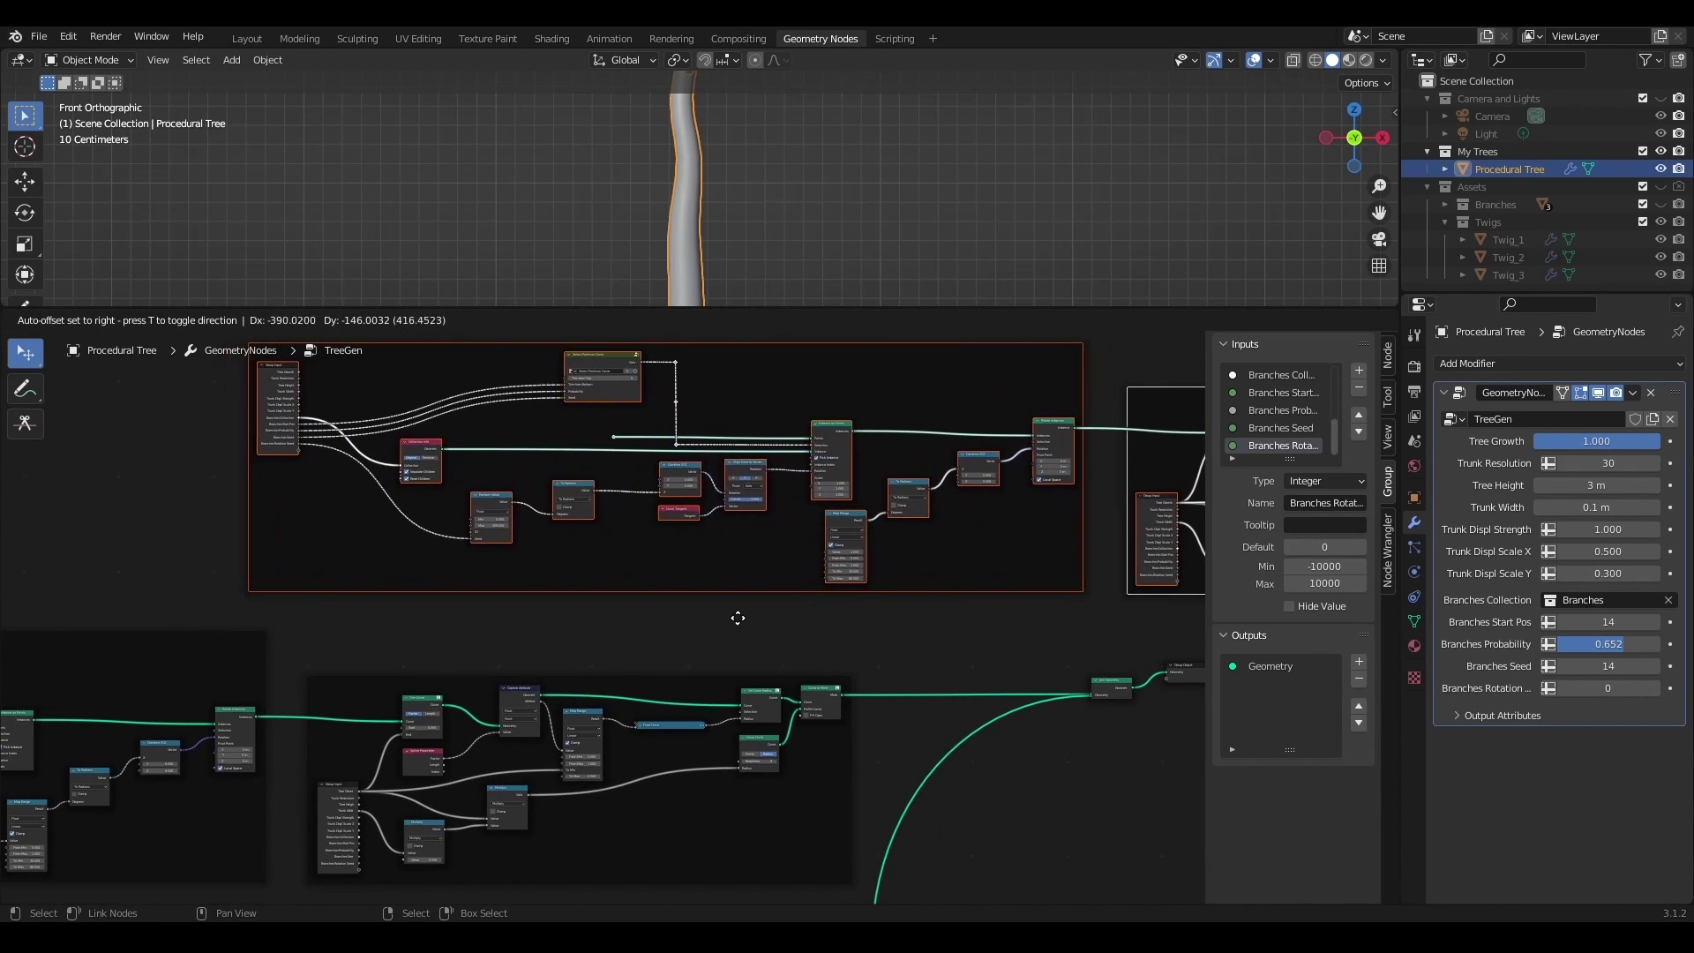
{"action": "left_click", "coordinate": [738, 617]}
- Cut all links from the copied instancing frame's Group Input and set its Collection Info to Twigs
{"action": "scroll", "coordinate": [738, 618], "scroll_direction": "up", "scroll_amount": 5}
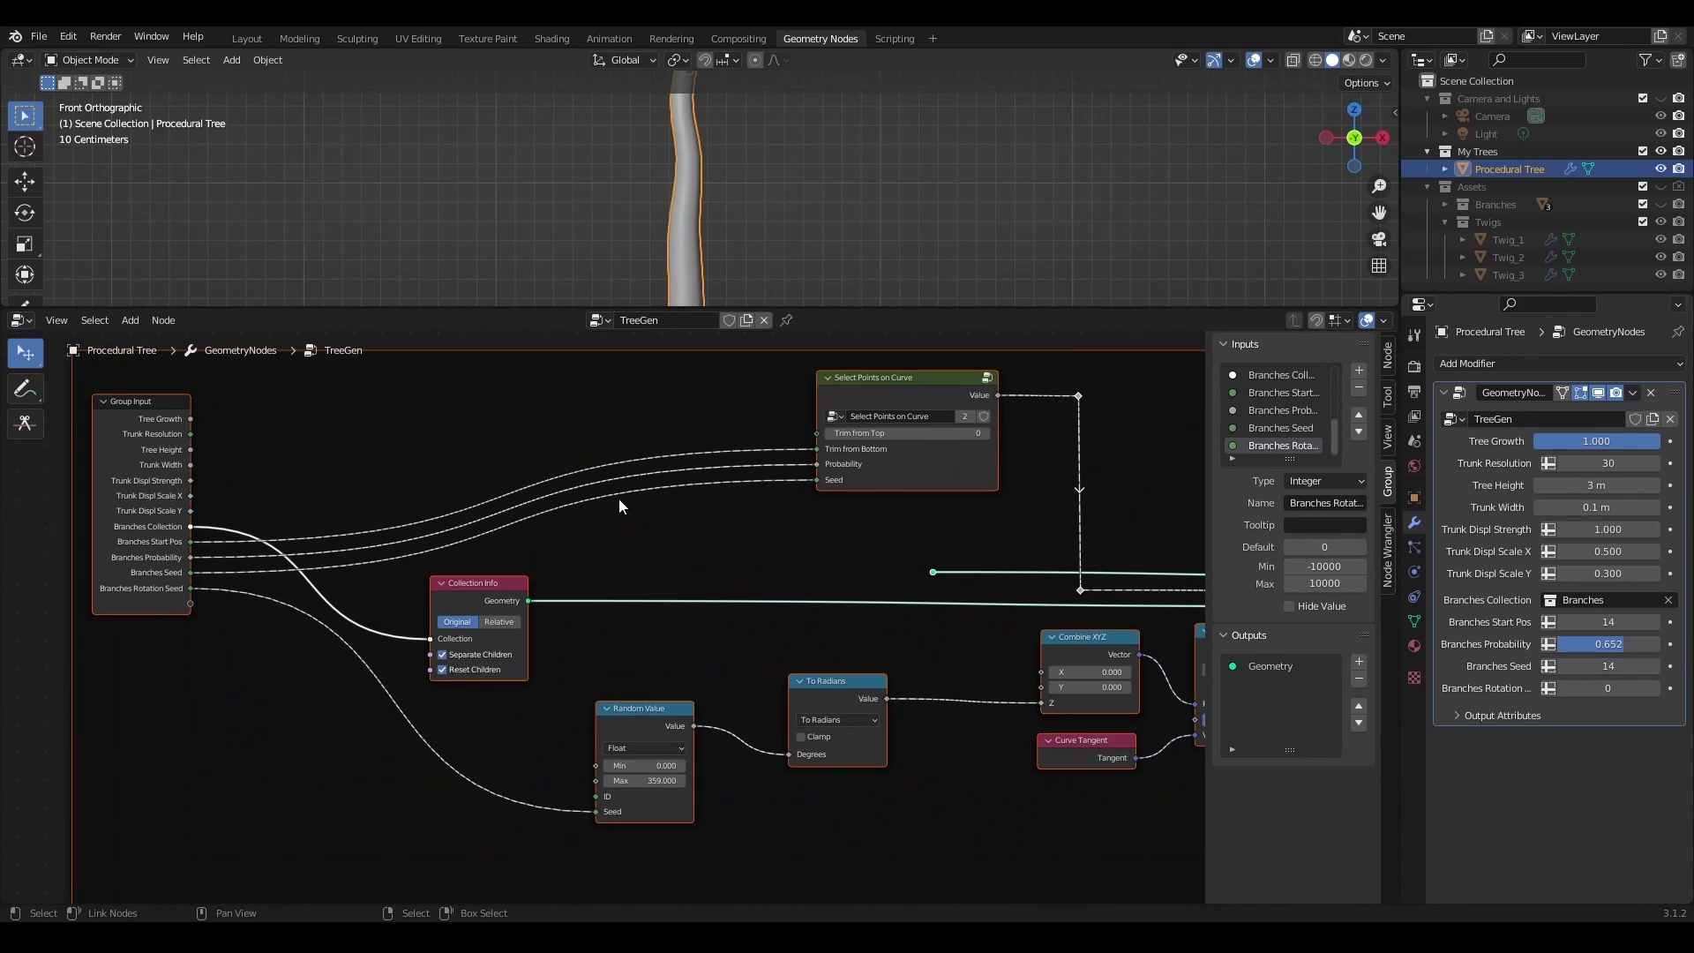
{"action": "right_click_drag", "start_coordinate": [644, 524], "coordinate": [646, 528], "text": "ctrl"}
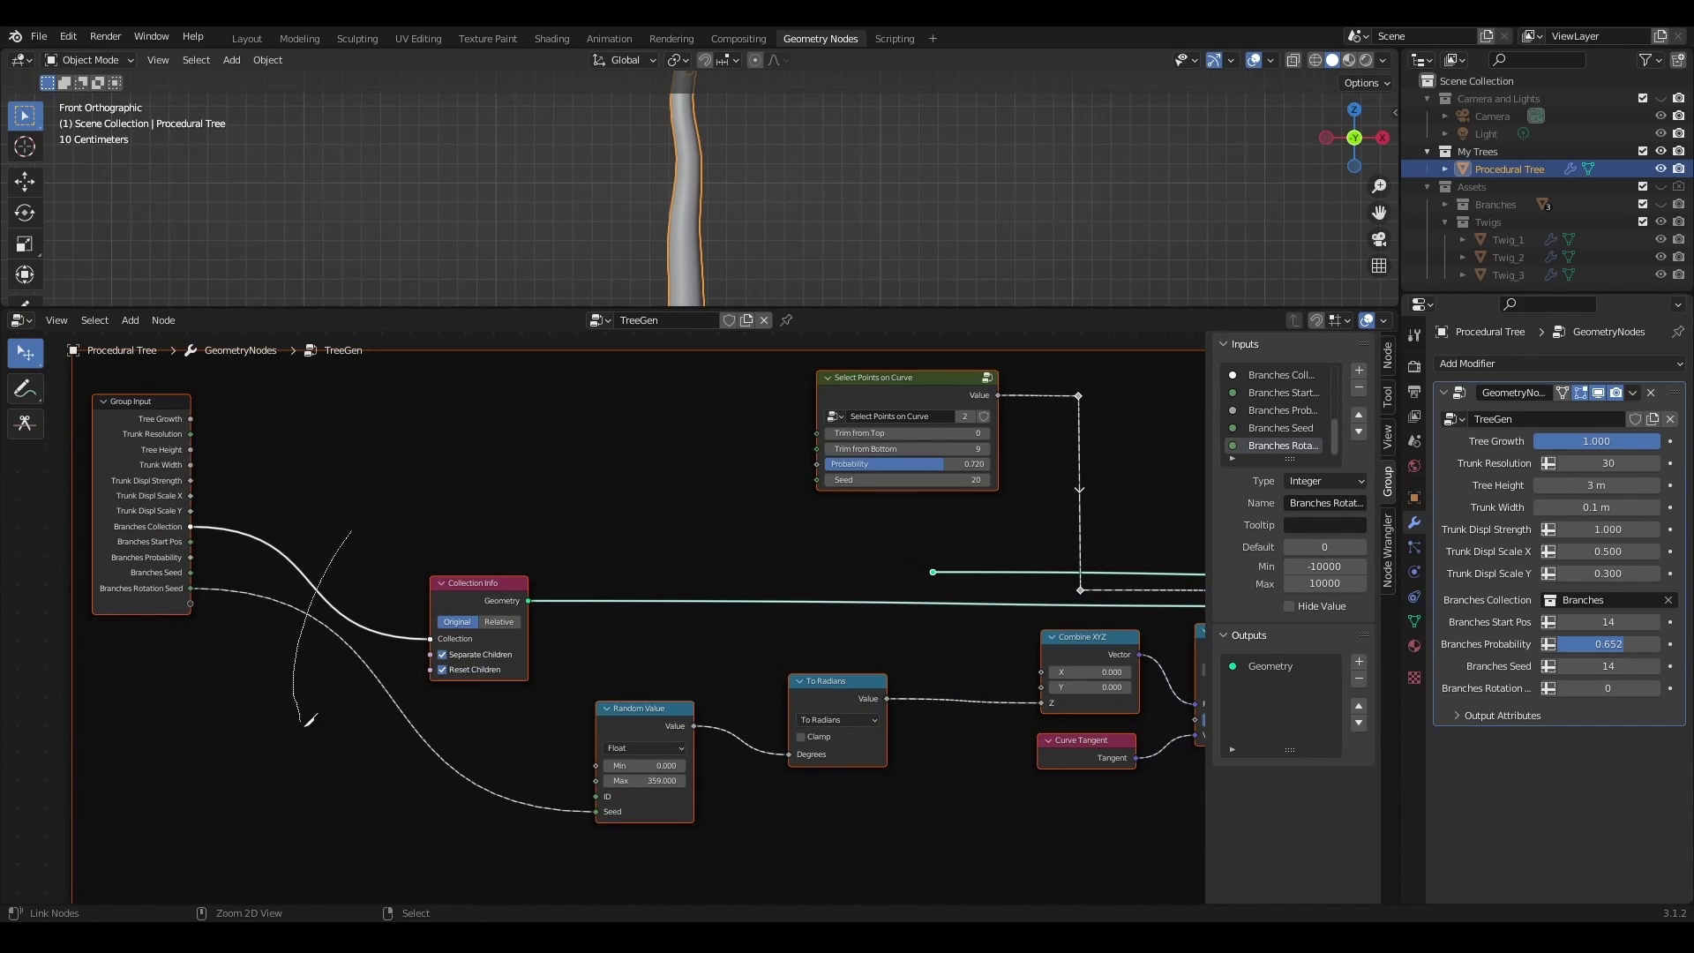
{"action": "right_click_drag", "start_coordinate": [310, 723], "coordinate": [310, 723], "text": "ctrl"}
{"action": "scroll", "coordinate": [458, 633], "scroll_direction": "up", "scroll_amount": 2}
{"action": "left_click", "coordinate": [432, 649]}
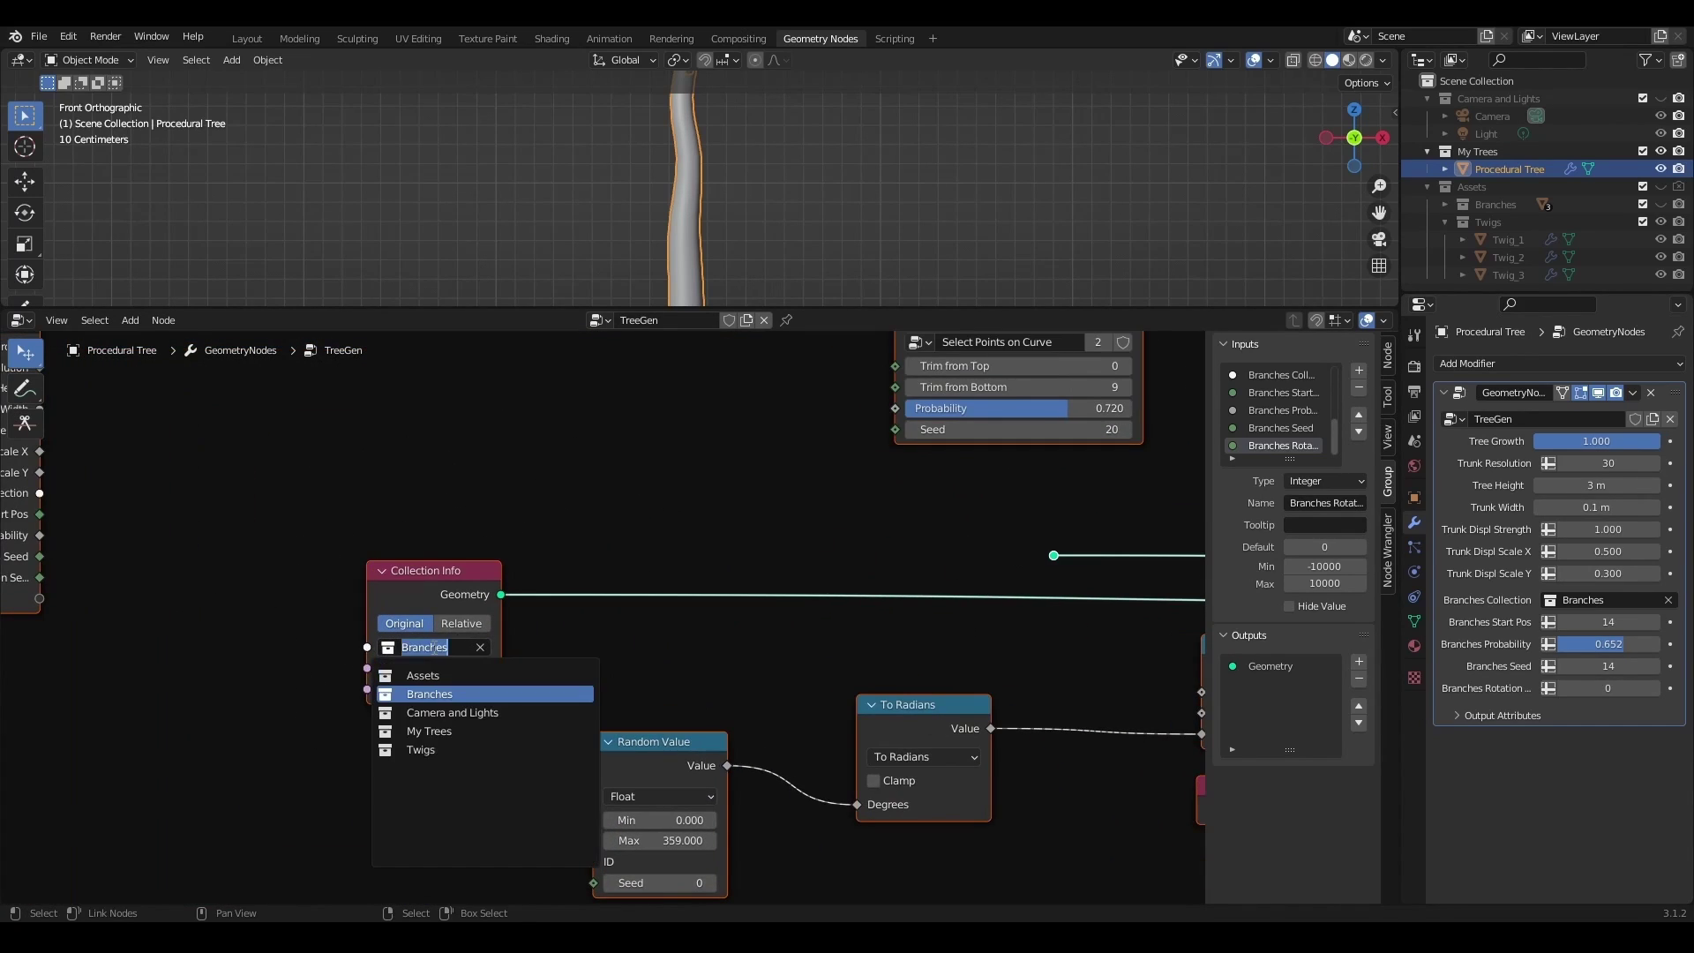
{"action": "left_click", "coordinate": [441, 750]}
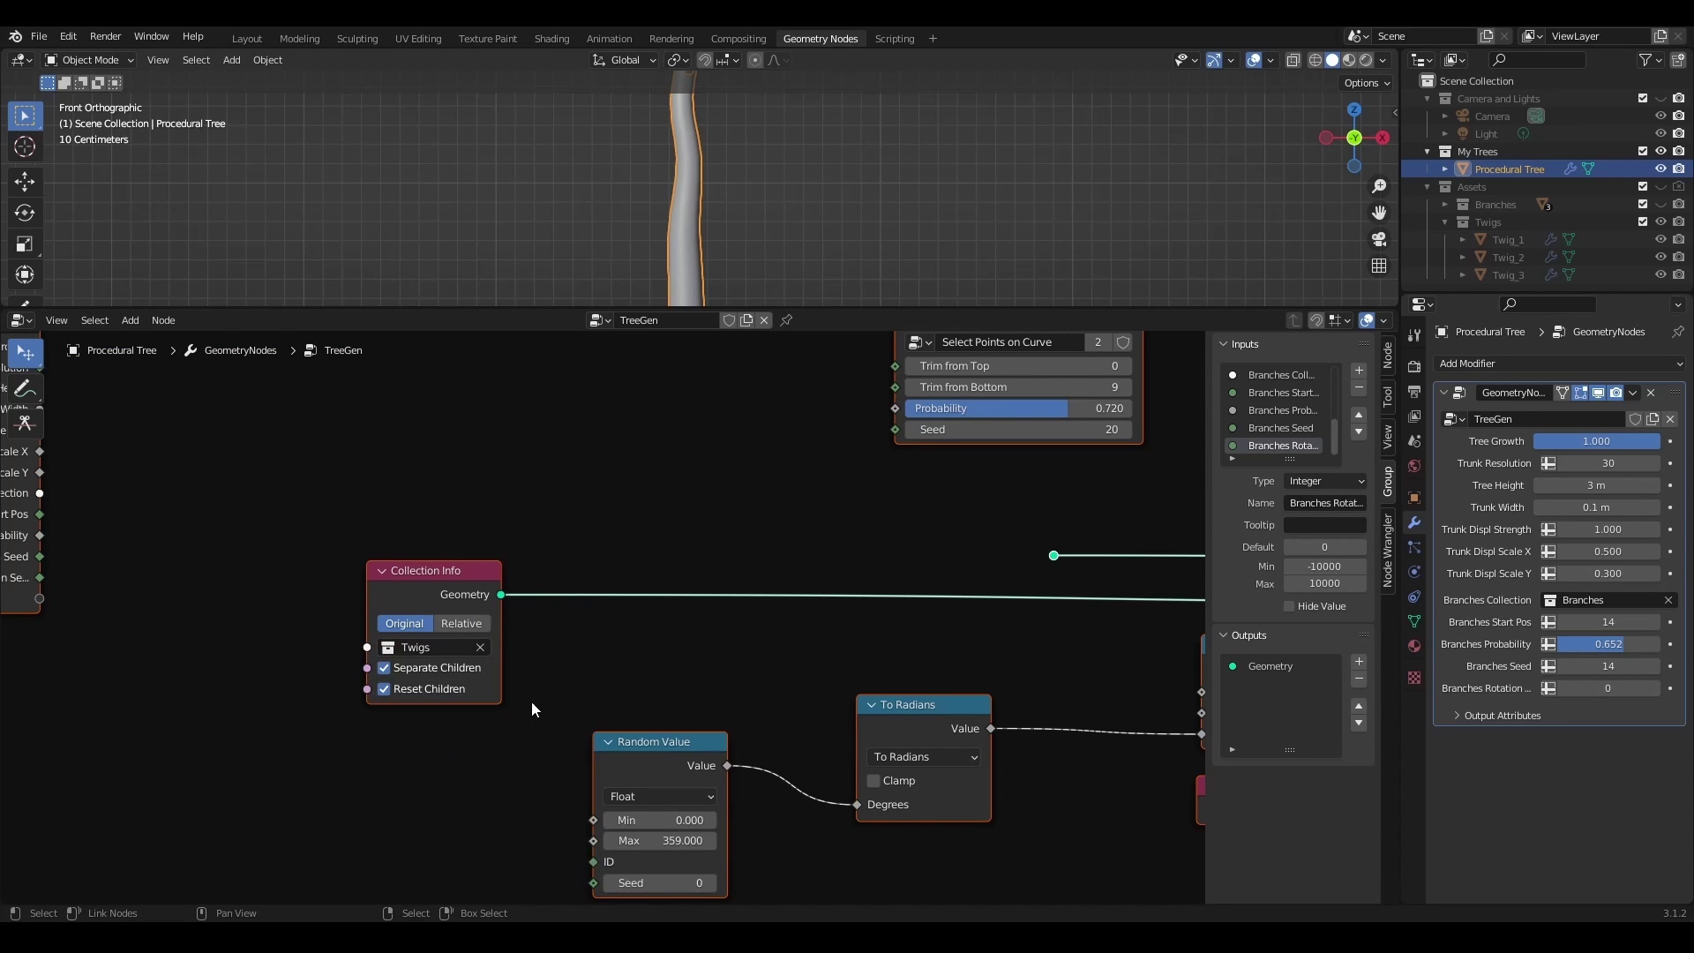
- Link the branch curves from the original branch meshing frame to the reroute feeding Points in the copied instancing frame
{"action": "scroll", "coordinate": [583, 657], "scroll_direction": "down", "scroll_amount": 5}
{"action": "middle_click_drag", "start_coordinate": [842, 660], "coordinate": [512, 602]}
{"action": "scroll", "coordinate": [511, 628], "scroll_direction": "down", "scroll_amount": 3}
{"action": "middle_click_drag", "start_coordinate": [610, 739], "coordinate": [567, 746]}
{"action": "left_click_drag", "start_coordinate": [550, 774], "coordinate": [573, 427]}
{"action": "scroll", "coordinate": [681, 412], "scroll_direction": "up", "scroll_amount": 2}
- Lower Trim from Bottom and adjust Probability on the copied Select Points on Curve node
{"action": "middle_click_drag", "start_coordinate": [709, 503], "coordinate": [705, 765]}
{"action": "scroll", "coordinate": [602, 608], "scroll_direction": "up", "scroll_amount": 4}
{"action": "left_click", "coordinate": [410, 457]}
{"action": "left_click", "coordinate": [410, 457]}
{"action": "left_click", "coordinate": [410, 457]}
{"action": "left_click", "coordinate": [411, 457]}
{"action": "left_click_drag", "start_coordinate": [530, 478], "coordinate": [540, 477]}
{"action": "left_click_drag", "start_coordinate": [409, 457], "coordinate": [396, 457]}
- Move Join Geometry and Group Output together further right, past the copied frames
{"action": "scroll", "coordinate": [801, 630], "scroll_direction": "down", "scroll_amount": 5}
{"action": "middle_click_drag", "start_coordinate": [909, 786], "coordinate": [605, 548]}
{"action": "scroll", "coordinate": [608, 565], "scroll_direction": "down", "scroll_amount": 3}
{"action": "middle_click_drag", "start_coordinate": [653, 660], "coordinate": [2, 690]}
{"action": "scroll", "coordinate": [983, 753], "scroll_direction": "down", "scroll_amount": 1}
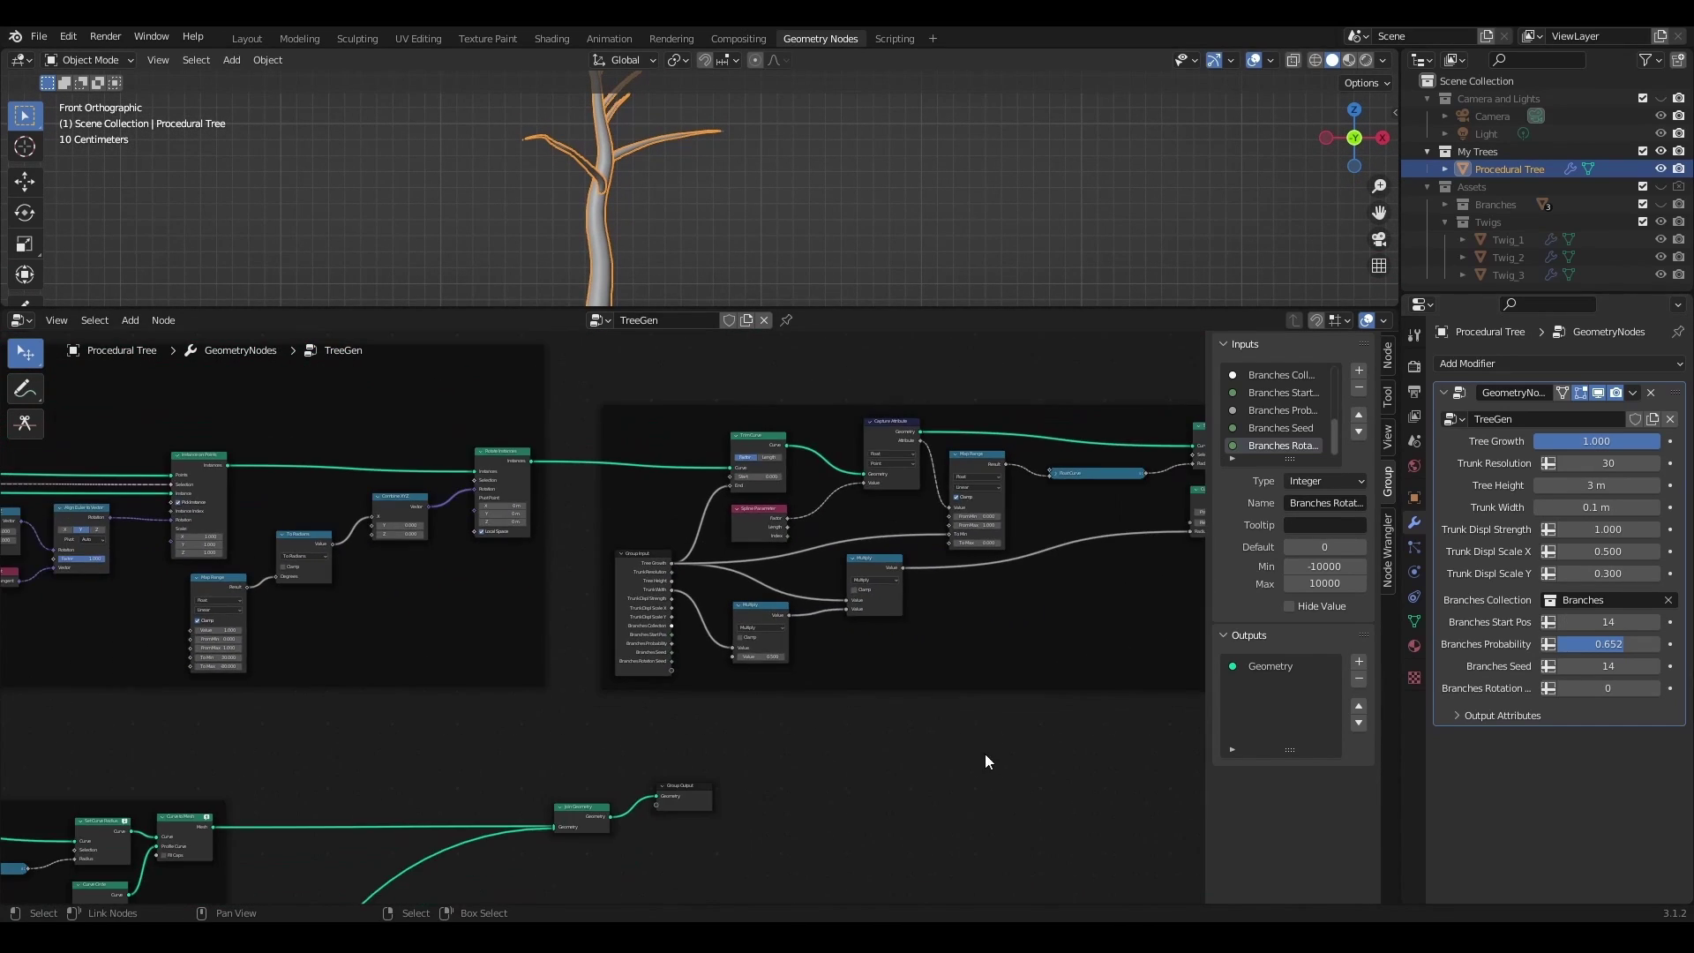
{"action": "middle_click_drag", "start_coordinate": [982, 753], "coordinate": [658, 623]}
{"action": "left_click_drag", "start_coordinate": [360, 675], "coordinate": [236, 722]}
{"action": "scroll", "coordinate": [293, 696], "scroll_direction": "down", "scroll_amount": 1}
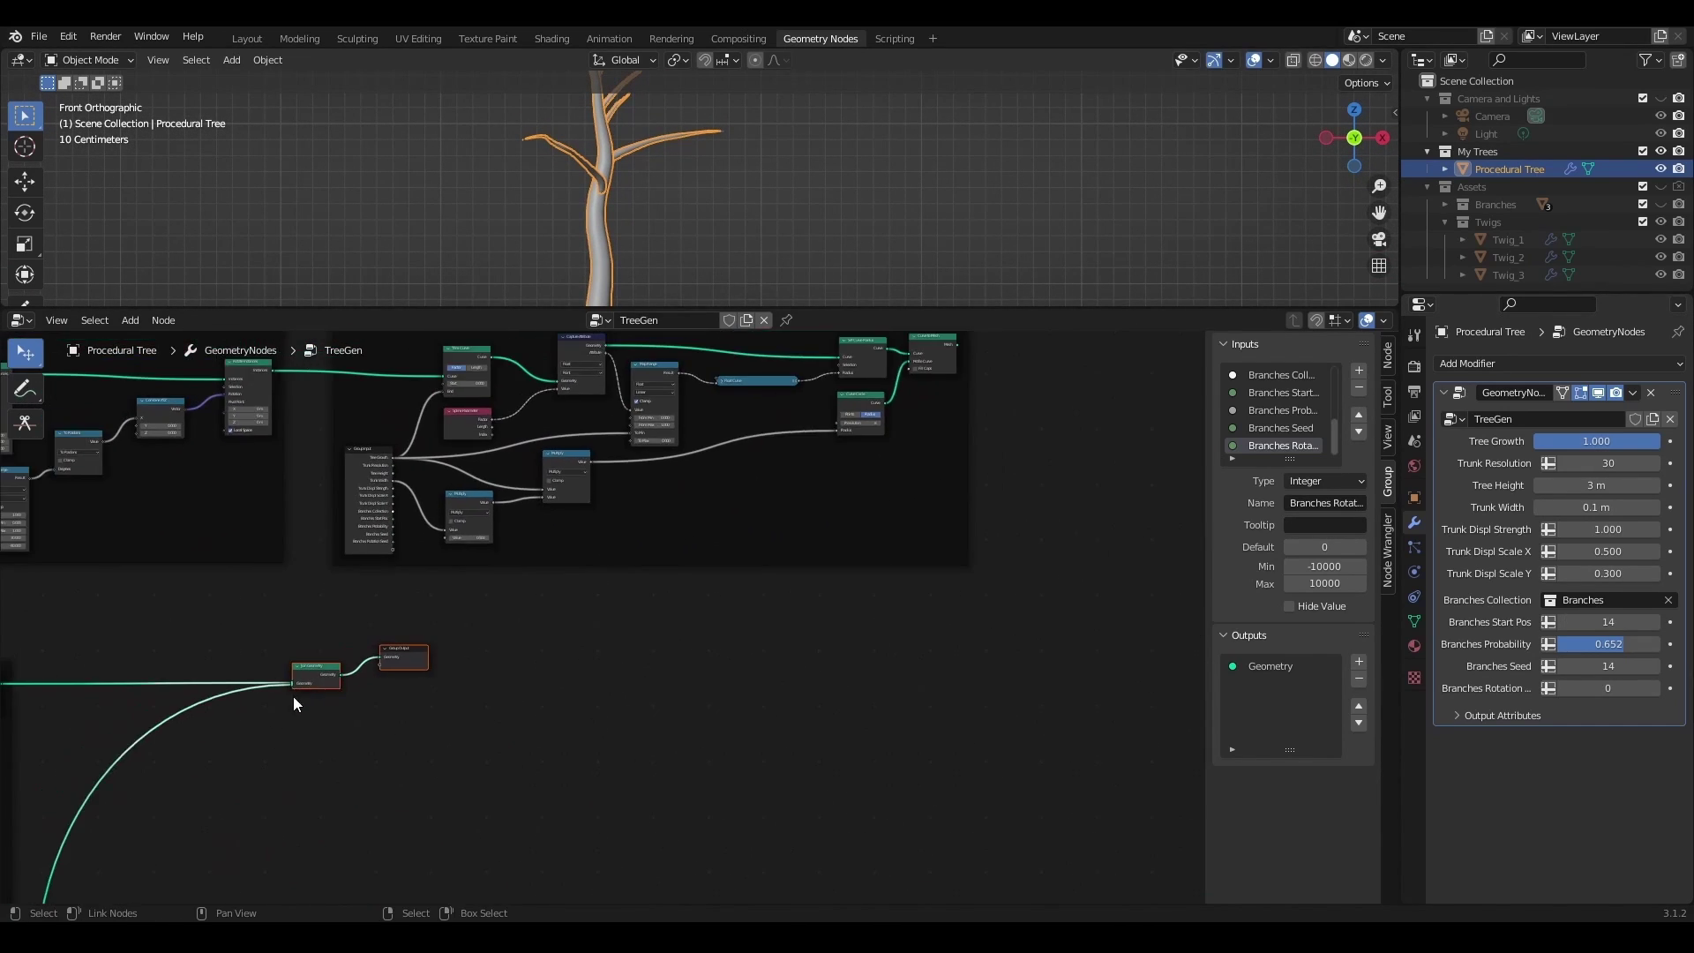
{"action": "left_click_drag", "start_coordinate": [319, 685], "coordinate": [1075, 687]}
- Link the copied meshing frame's Curve to Mesh output into Join Geometry
{"action": "middle_click_drag", "start_coordinate": [1006, 532], "coordinate": [777, 608]}
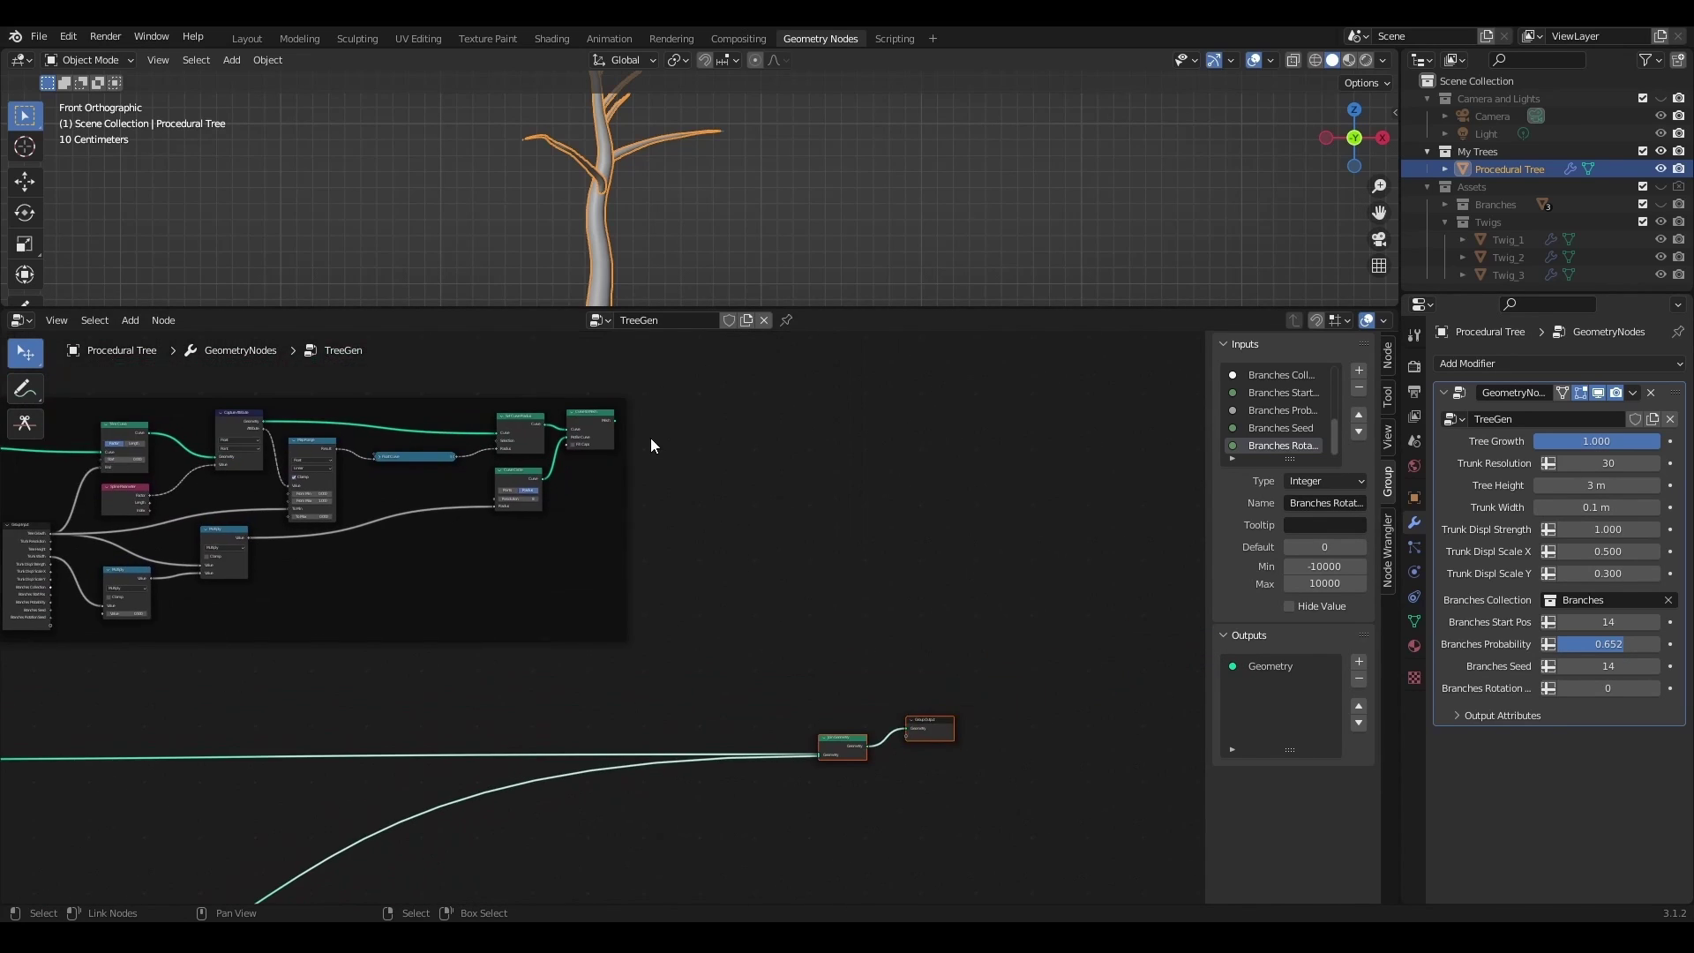
{"action": "scroll", "coordinate": [628, 379], "scroll_direction": "up", "scroll_amount": 4}
{"action": "left_click_drag", "start_coordinate": [617, 347], "coordinate": [898, 803]}
{"action": "middle_click_drag", "start_coordinate": [717, 126], "coordinate": [729, 220]}
- Link the copied Instance on Points straight into Trim Curve and delete Rotate Instances, Combine XYZ, To Radians and Map Range
{"action": "middle_click_drag", "start_coordinate": [253, 665], "coordinate": [722, 710]}
{"action": "scroll", "coordinate": [663, 569], "scroll_direction": "up", "scroll_amount": 2}
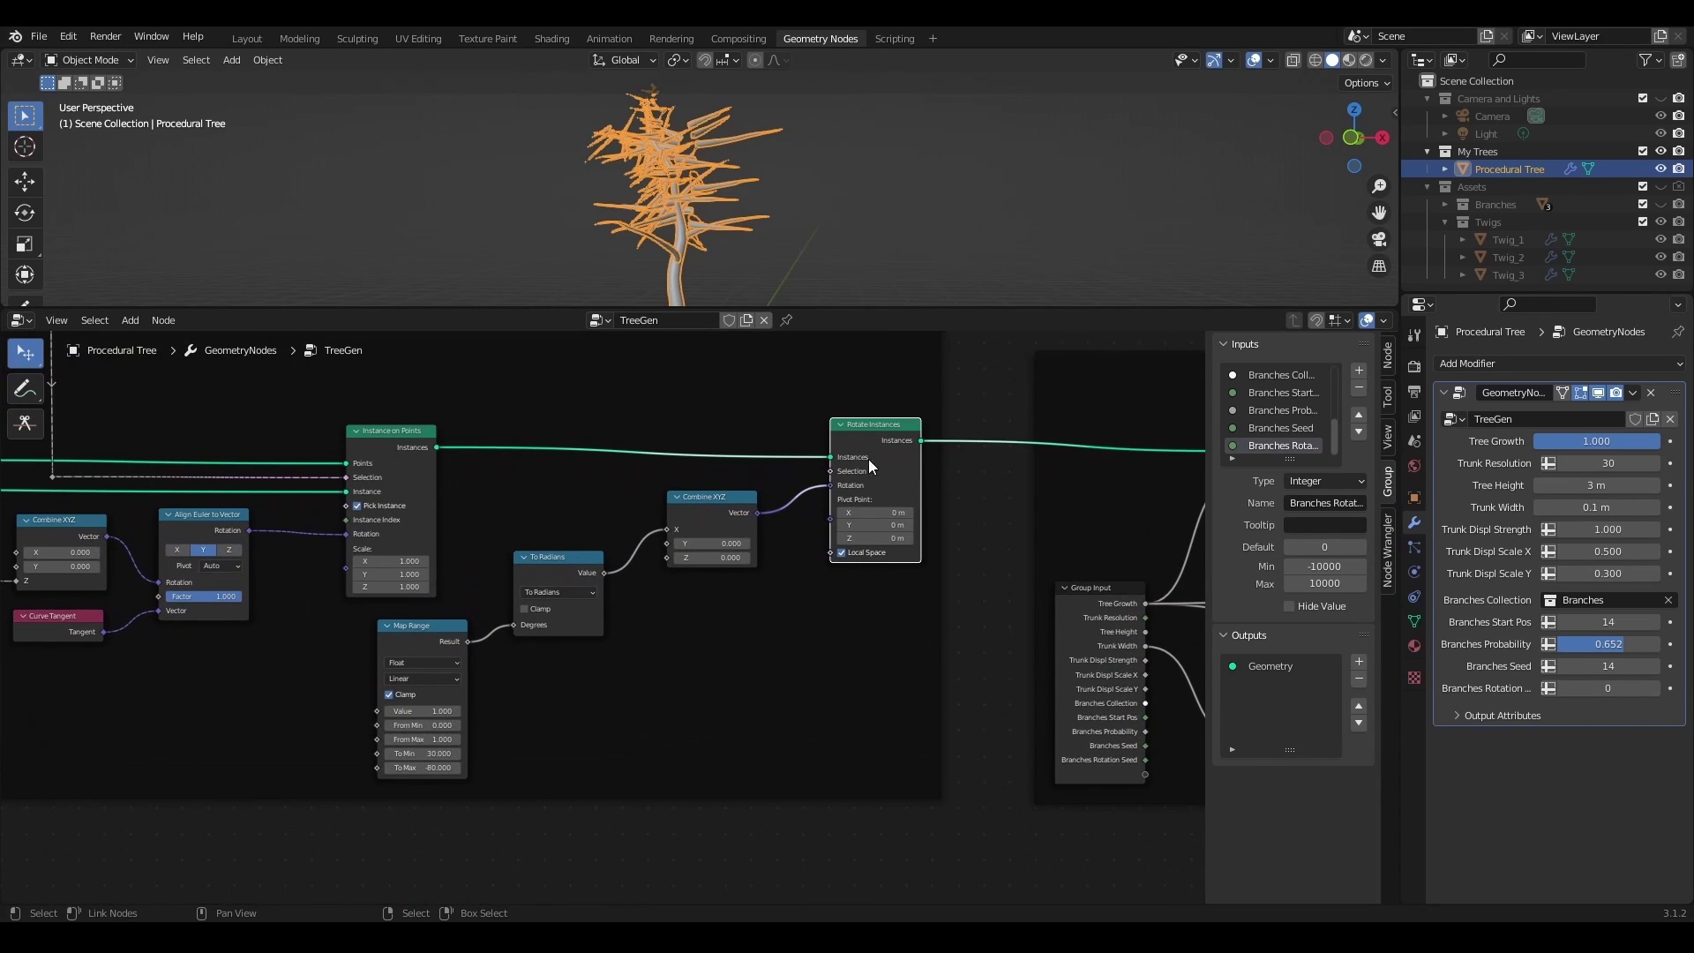
{"action": "left_click_drag", "start_coordinate": [829, 458], "coordinate": [1060, 450]}
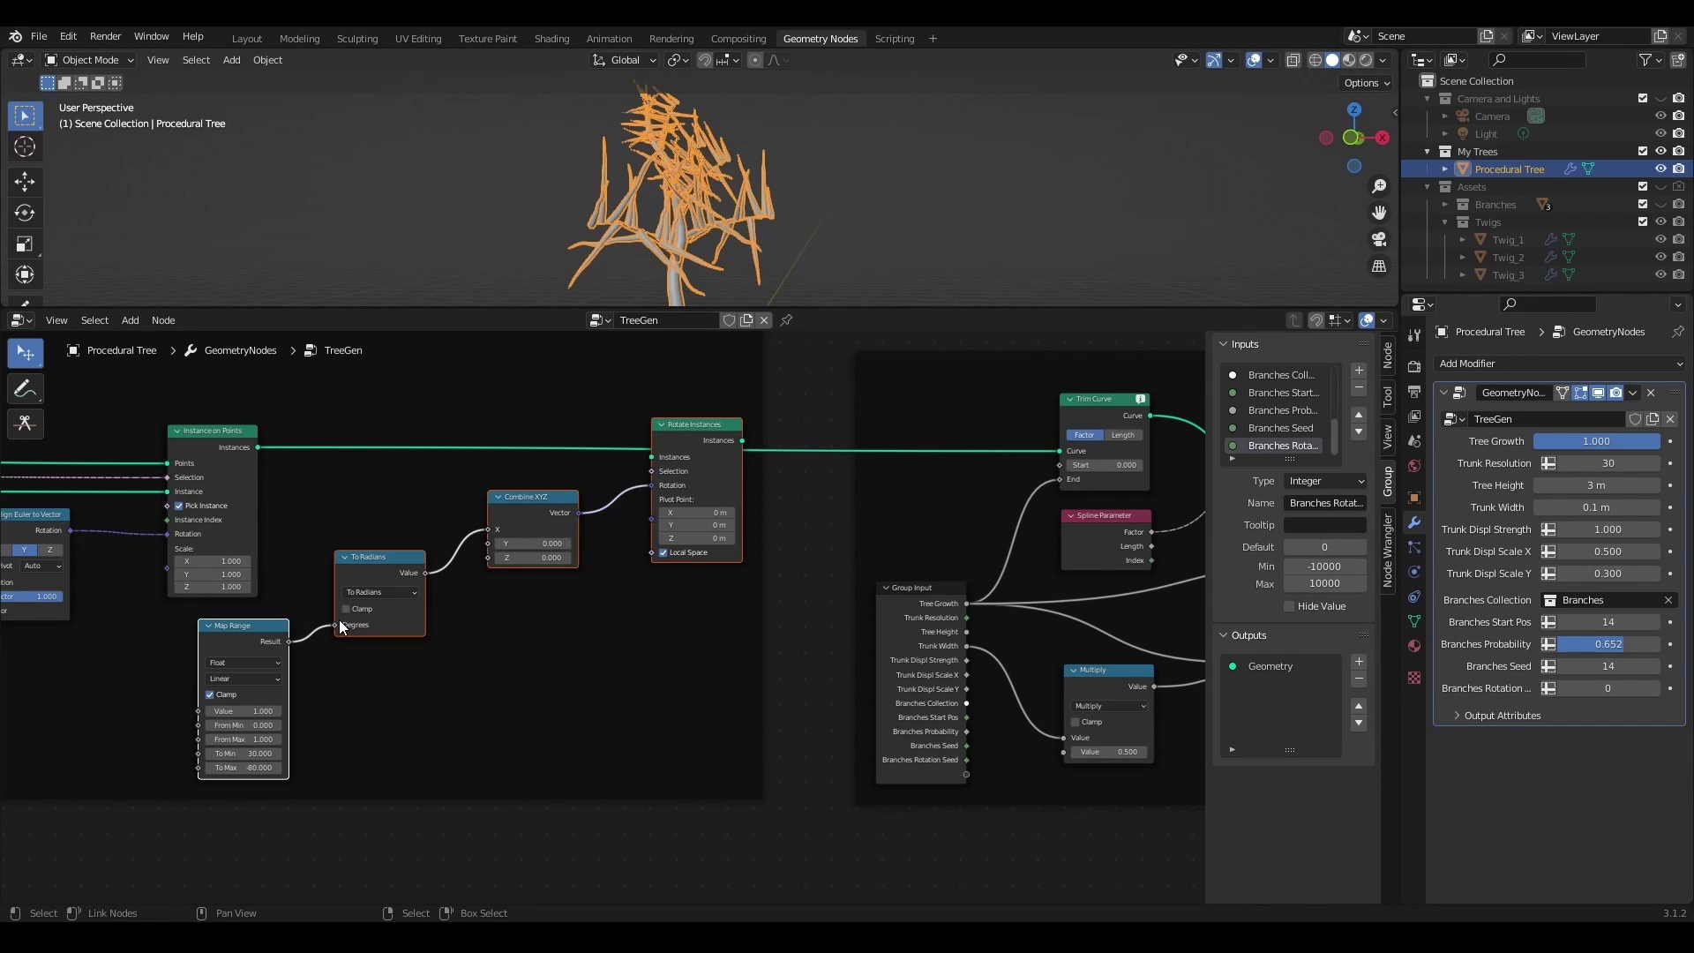
{"action": "key", "text": "x"}
- Cut the Align Euler to Vector link into the twig Instance on Points and set its Y rotation to 90°
{"action": "scroll", "coordinate": [692, 150], "scroll_direction": "up", "scroll_amount": 3}
{"action": "middle_click_drag", "start_coordinate": [787, 187], "coordinate": [845, 178]}
{"action": "middle_click_drag", "start_coordinate": [196, 745], "coordinate": [803, 650]}
{"action": "mouse_move", "coordinate": [728, 423]}
{"action": "right_mouse_down", "text": "ctrl"}
{"action": "mouse_move", "coordinate": [651, 555]}
{"action": "mouse_move", "coordinate": [741, 564]}
{"action": "right_mouse_up", "text": "ctrl"}
{"action": "middle_click_drag", "start_coordinate": [739, 204], "coordinate": [491, 113]}
- Link the Float Curve in the branch meshing frame to the Scale of the twig Instance on Points
{"action": "scroll", "coordinate": [705, 695], "scroll_direction": "down", "scroll_amount": 2}
{"action": "middle_click_drag", "start_coordinate": [703, 741], "coordinate": [686, 614]}
{"action": "left_click_drag", "start_coordinate": [547, 824], "coordinate": [743, 396]}
{"action": "middle_click_drag", "start_coordinate": [657, 211], "coordinate": [728, 254]}
- Lower the Multiply value applied to Trunk Width in the twig meshing frame
{"action": "scroll", "coordinate": [961, 564], "scroll_direction": "down", "scroll_amount": 2}
{"action": "middle_click_drag", "start_coordinate": [961, 559], "coordinate": [11, 502]}
{"action": "scroll", "coordinate": [310, 539], "scroll_direction": "up", "scroll_amount": 5}
{"action": "middle_click_drag", "start_coordinate": [310, 540], "coordinate": [695, 734]}
{"action": "scroll", "coordinate": [565, 705], "scroll_direction": "up", "scroll_amount": 6}
{"action": "scroll", "coordinate": [438, 688], "scroll_direction": "up", "scroll_amount": 1}
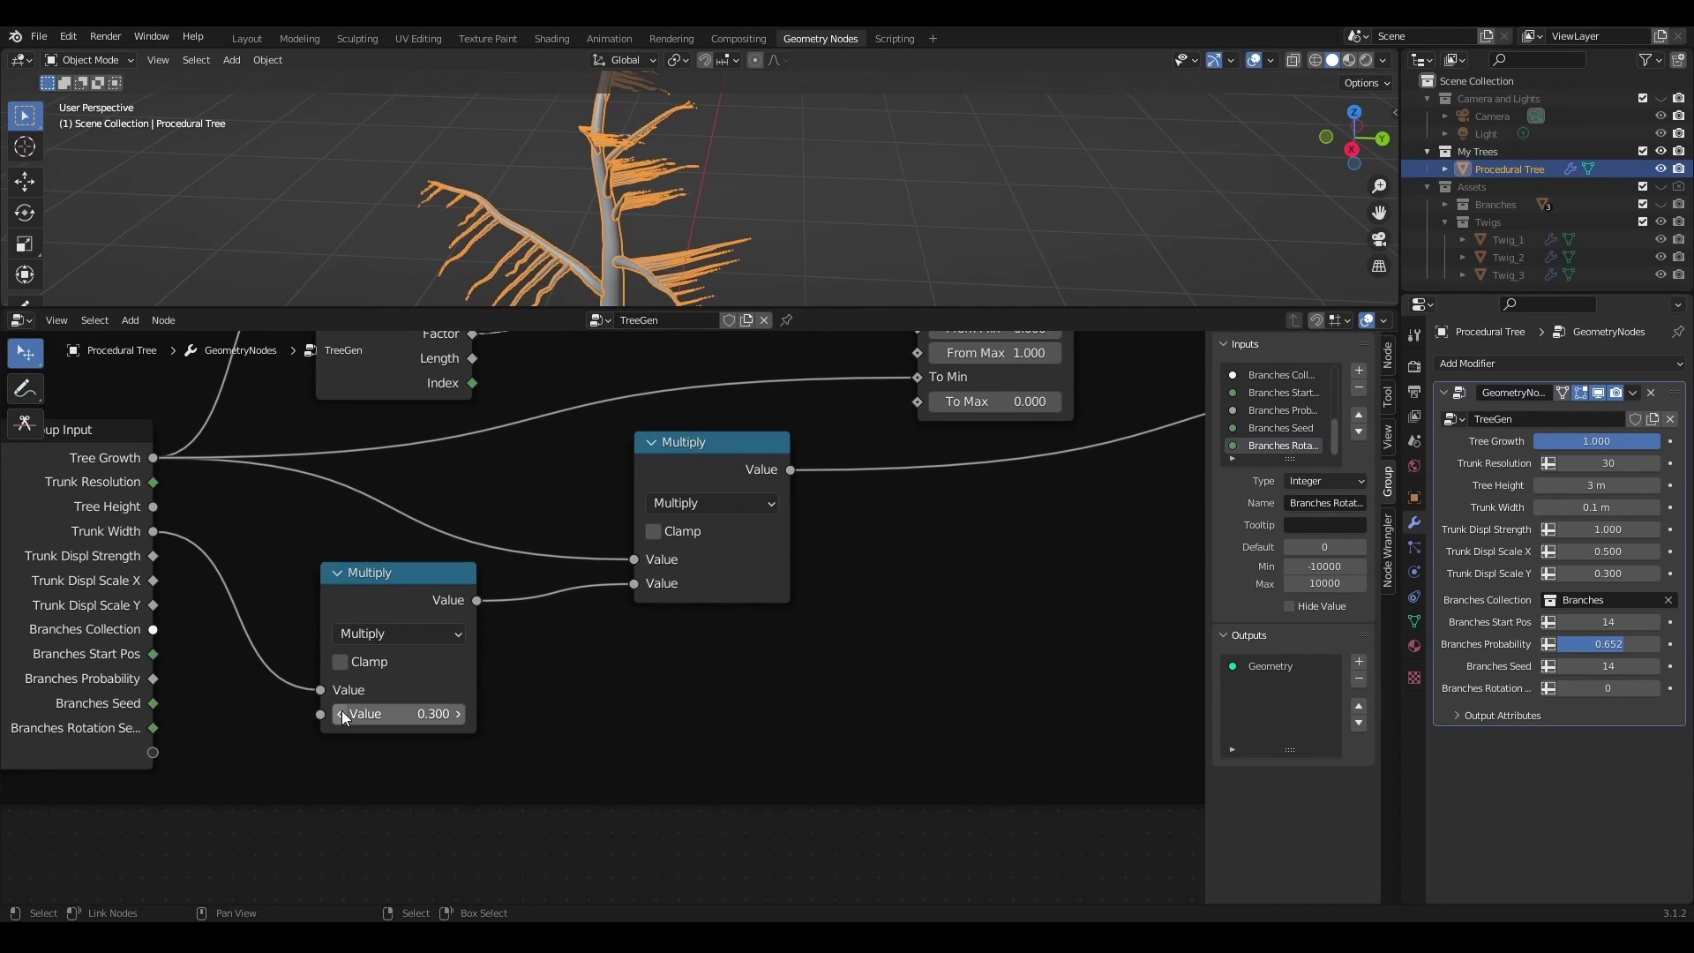
{"action": "scroll", "coordinate": [672, 121], "scroll_direction": "up", "scroll_amount": 6}
{"action": "mouse_move", "coordinate": [621, 171]}
{"action": "middle_mouse_down", "text": "shift"}
{"action": "mouse_move", "coordinate": [610, 219]}
{"action": "mouse_move", "coordinate": [585, 172]}
{"action": "mouse_move", "coordinate": [515, 203]}
{"action": "mouse_move", "coordinate": [712, 162]}
{"action": "mouse_move", "coordinate": [734, 102]}
{"action": "mouse_move", "coordinate": [755, 113]}
{"action": "mouse_move", "coordinate": [711, 175]}
{"action": "mouse_move", "coordinate": [623, 200]}
{"action": "middle_mouse_up", "text": "shift"}
{"action": "left_click", "coordinate": [340, 715]}
- Move the twig meshing frame left, closer to the twig instancing frame
{"action": "scroll", "coordinate": [318, 813], "scroll_direction": "down", "scroll_amount": 11}
{"action": "middle_click_drag", "start_coordinate": [213, 769], "coordinate": [801, 789]}
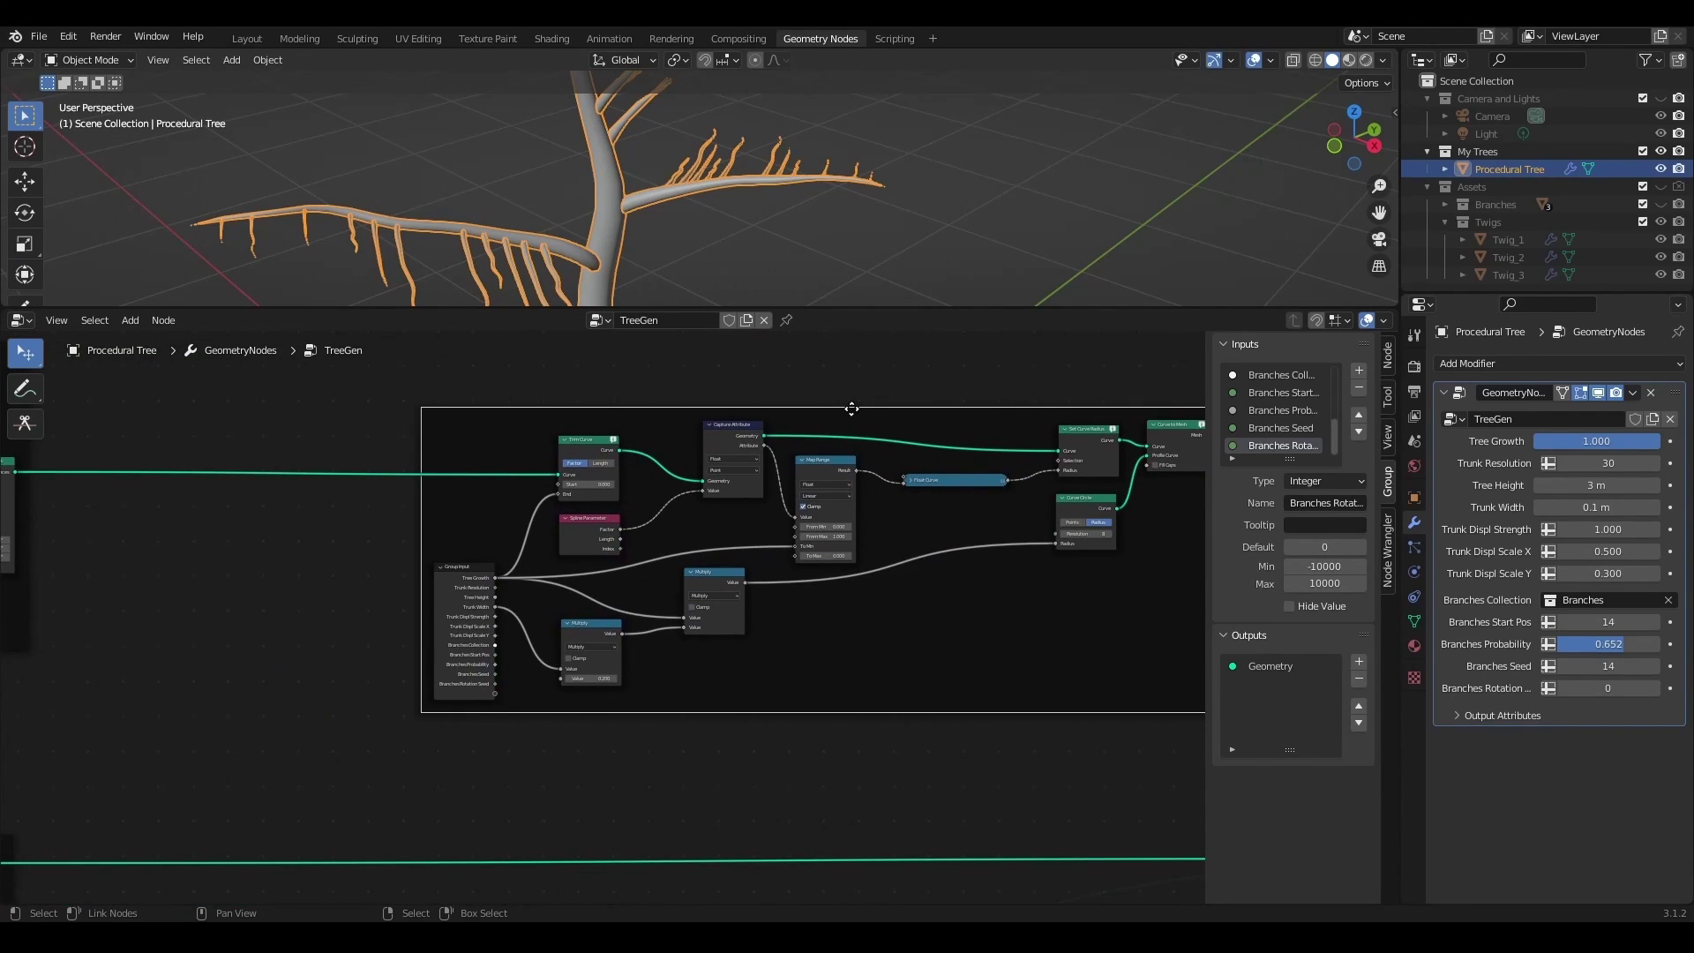
{"action": "left_click_drag", "start_coordinate": [1093, 592], "coordinate": [774, 595]}
{"action": "scroll", "coordinate": [775, 594], "scroll_direction": "down", "scroll_amount": 3}
{"action": "middle_click_drag", "start_coordinate": [304, 734], "coordinate": [1078, 697]}
{"action": "scroll", "coordinate": [642, 575], "scroll_direction": "up", "scroll_amount": 3}
{"action": "middle_click_drag", "start_coordinate": [643, 575], "coordinate": [603, 701]}
{"action": "scroll", "coordinate": [734, 491], "scroll_direction": "down", "scroll_amount": 1}
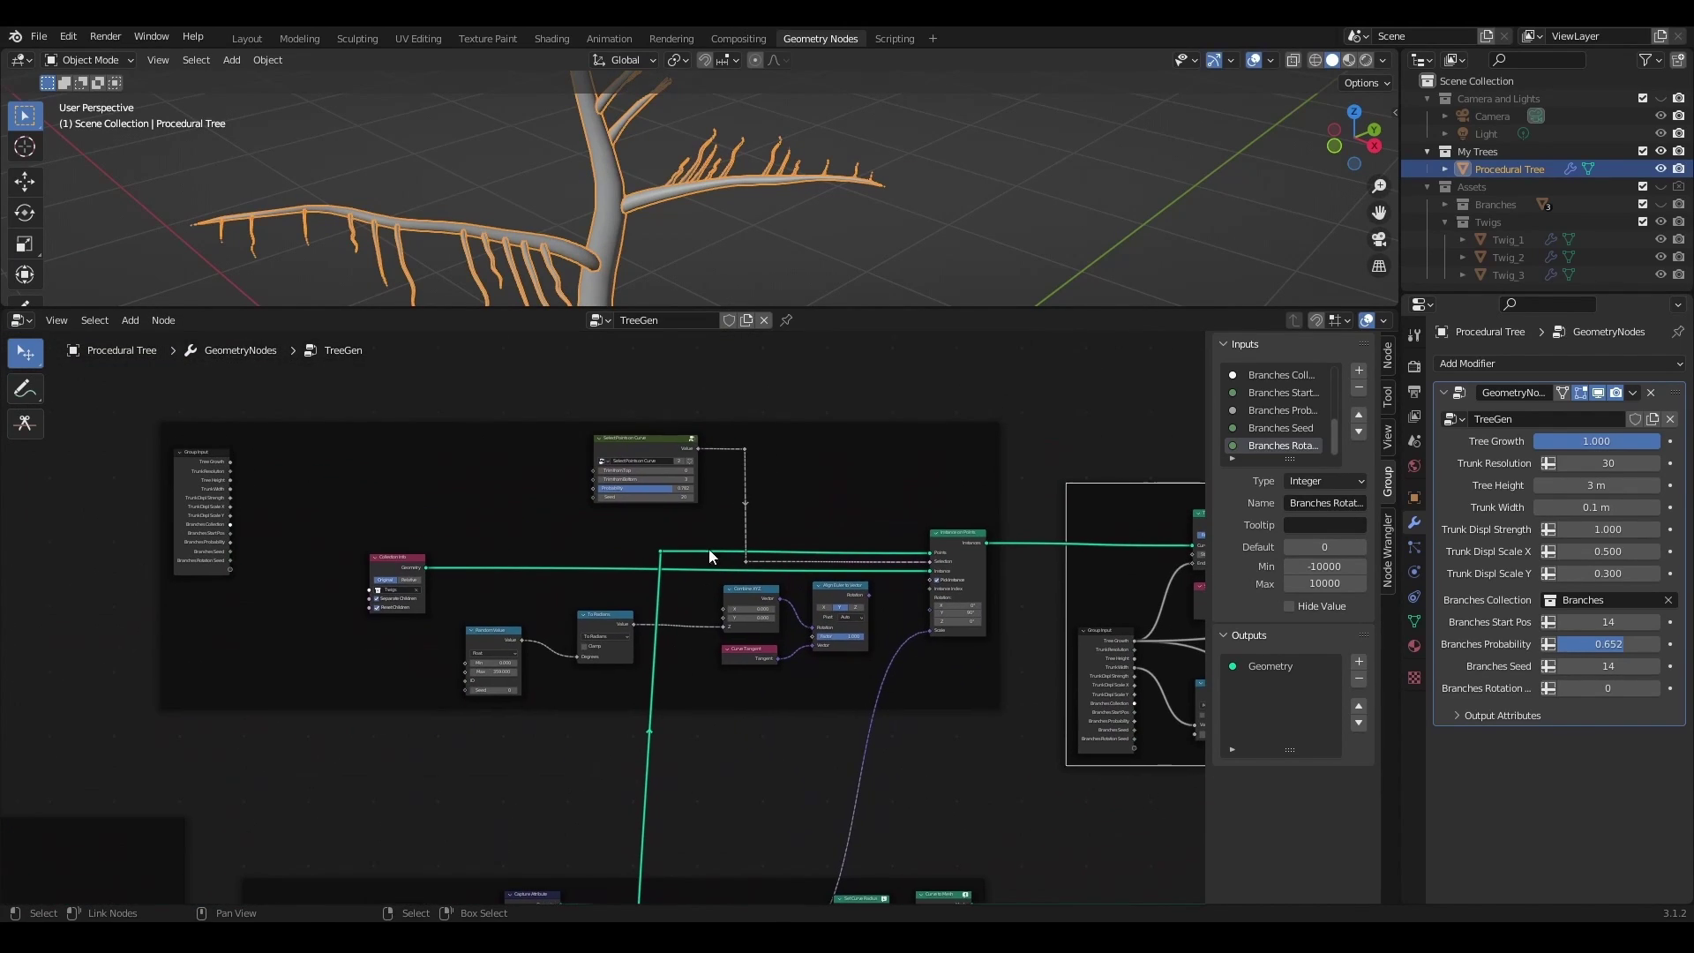
- Delete the Align Euler to Vector and Curve Tangent nodes from the twig instancing frame
{"action": "left_click", "coordinate": [889, 425]}
{"action": "middle_click_drag", "start_coordinate": [889, 426], "coordinate": [865, 434]}
{"action": "scroll", "coordinate": [847, 635], "scroll_direction": "up", "scroll_amount": 4}
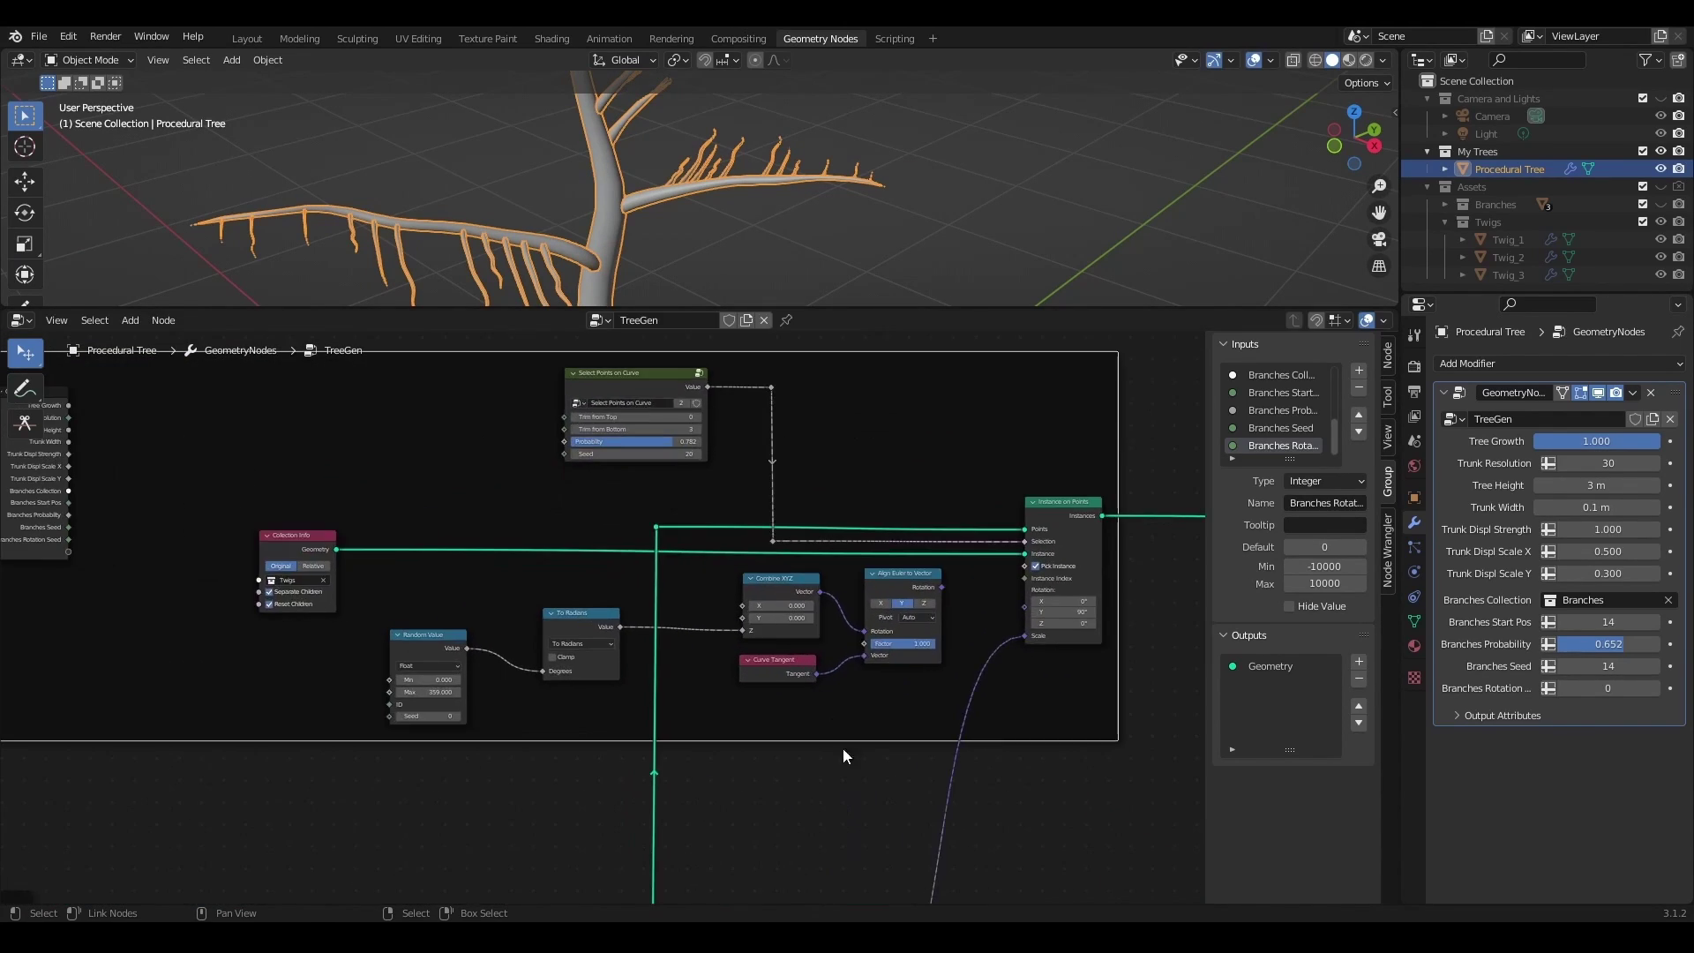
{"action": "scroll", "coordinate": [718, 591], "scroll_direction": "up", "scroll_amount": 2}
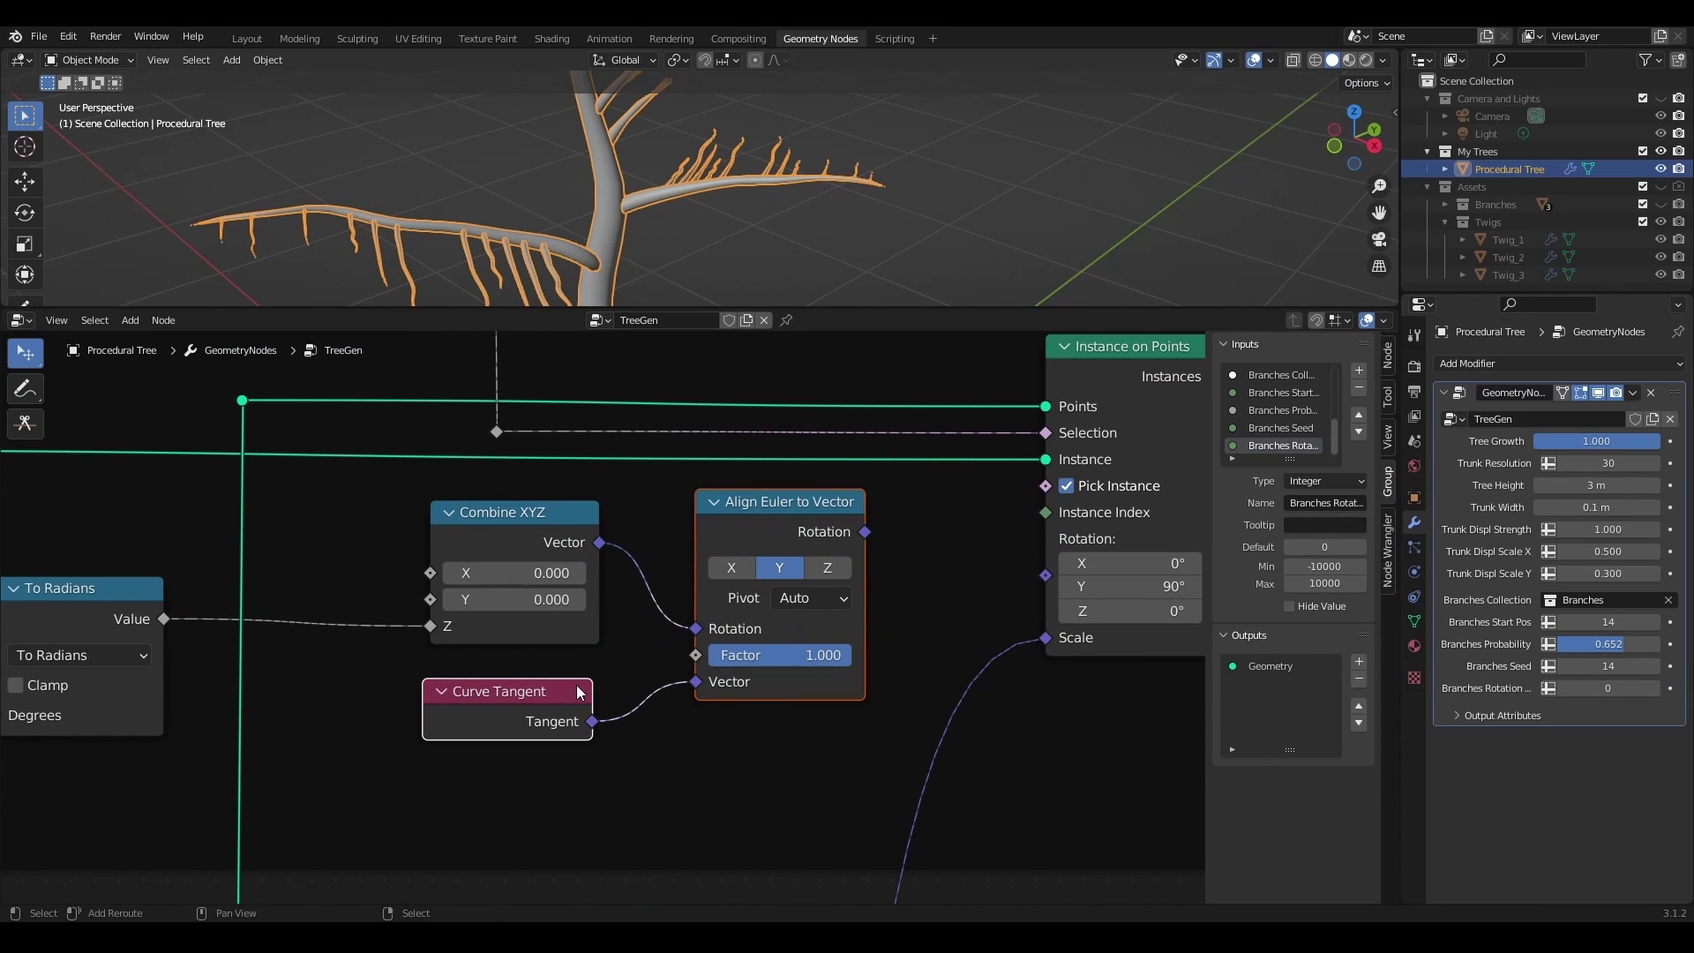
{"action": "key", "text": "x"}
{"action": "scroll", "coordinate": [599, 547], "scroll_direction": "down", "scroll_amount": 2}
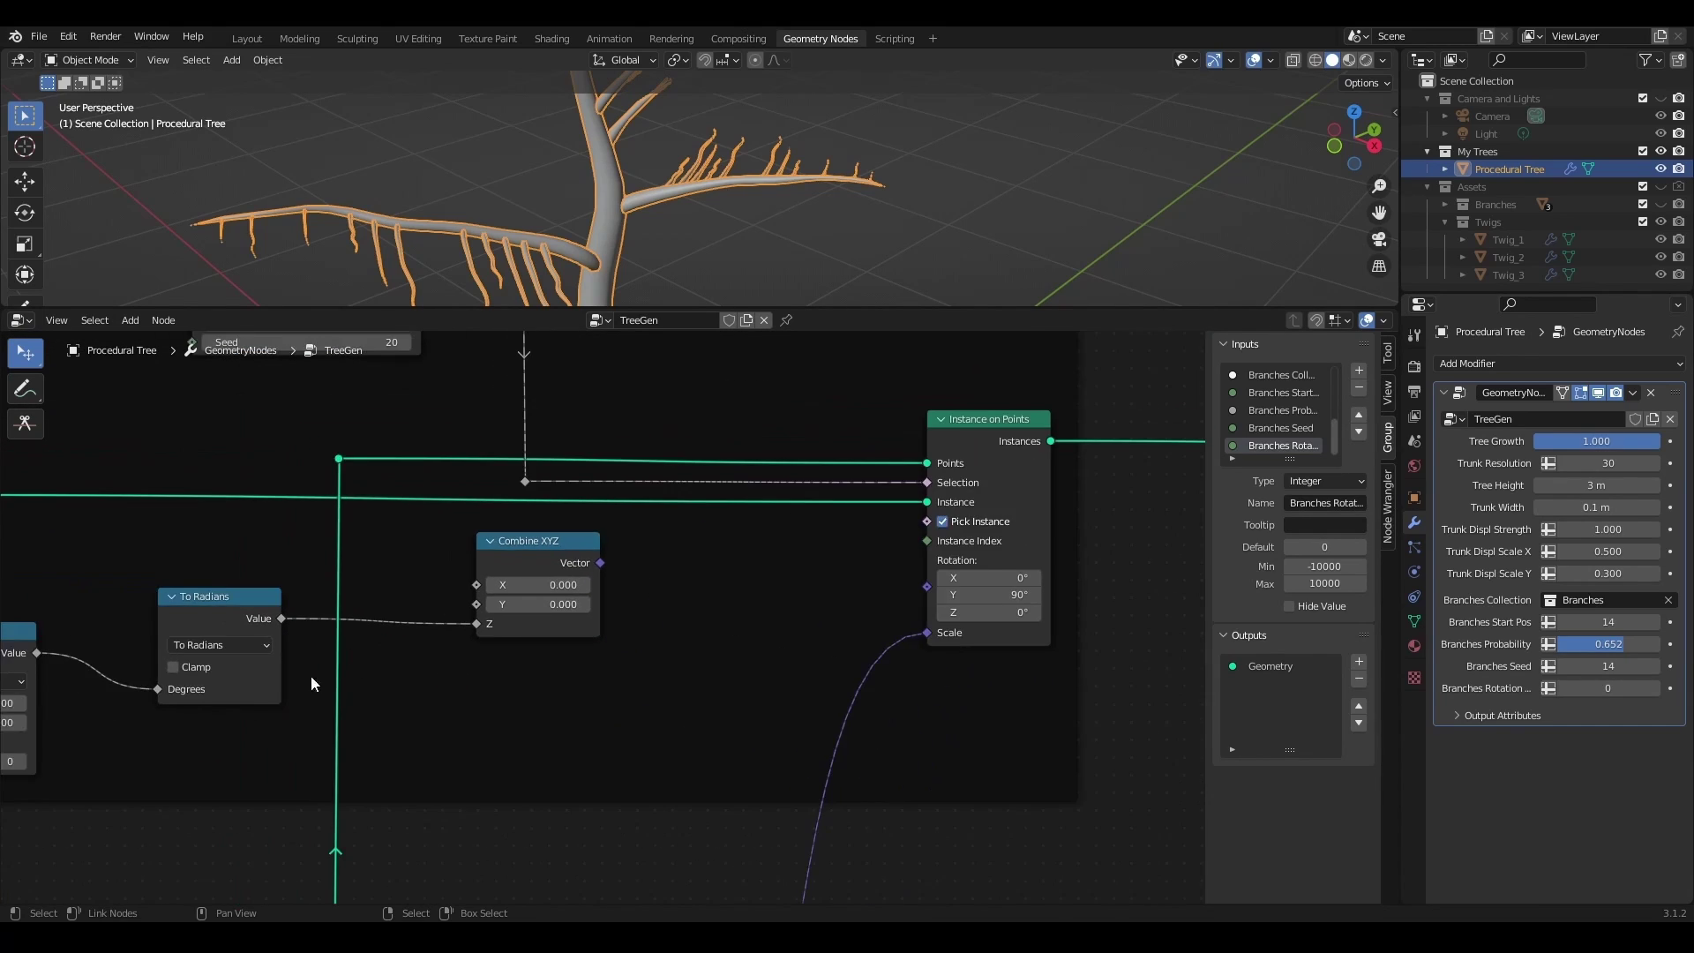
- Link Combine XYZ to the Rotation of the twig Instance on Points and set its Y value to 1.8
{"action": "middle_click_drag", "start_coordinate": [279, 690], "coordinate": [412, 693]}
{"action": "left_click_drag", "start_coordinate": [587, 552], "coordinate": [727, 554]}
{"action": "left_click_drag", "start_coordinate": [919, 575], "coordinate": [918, 575]}
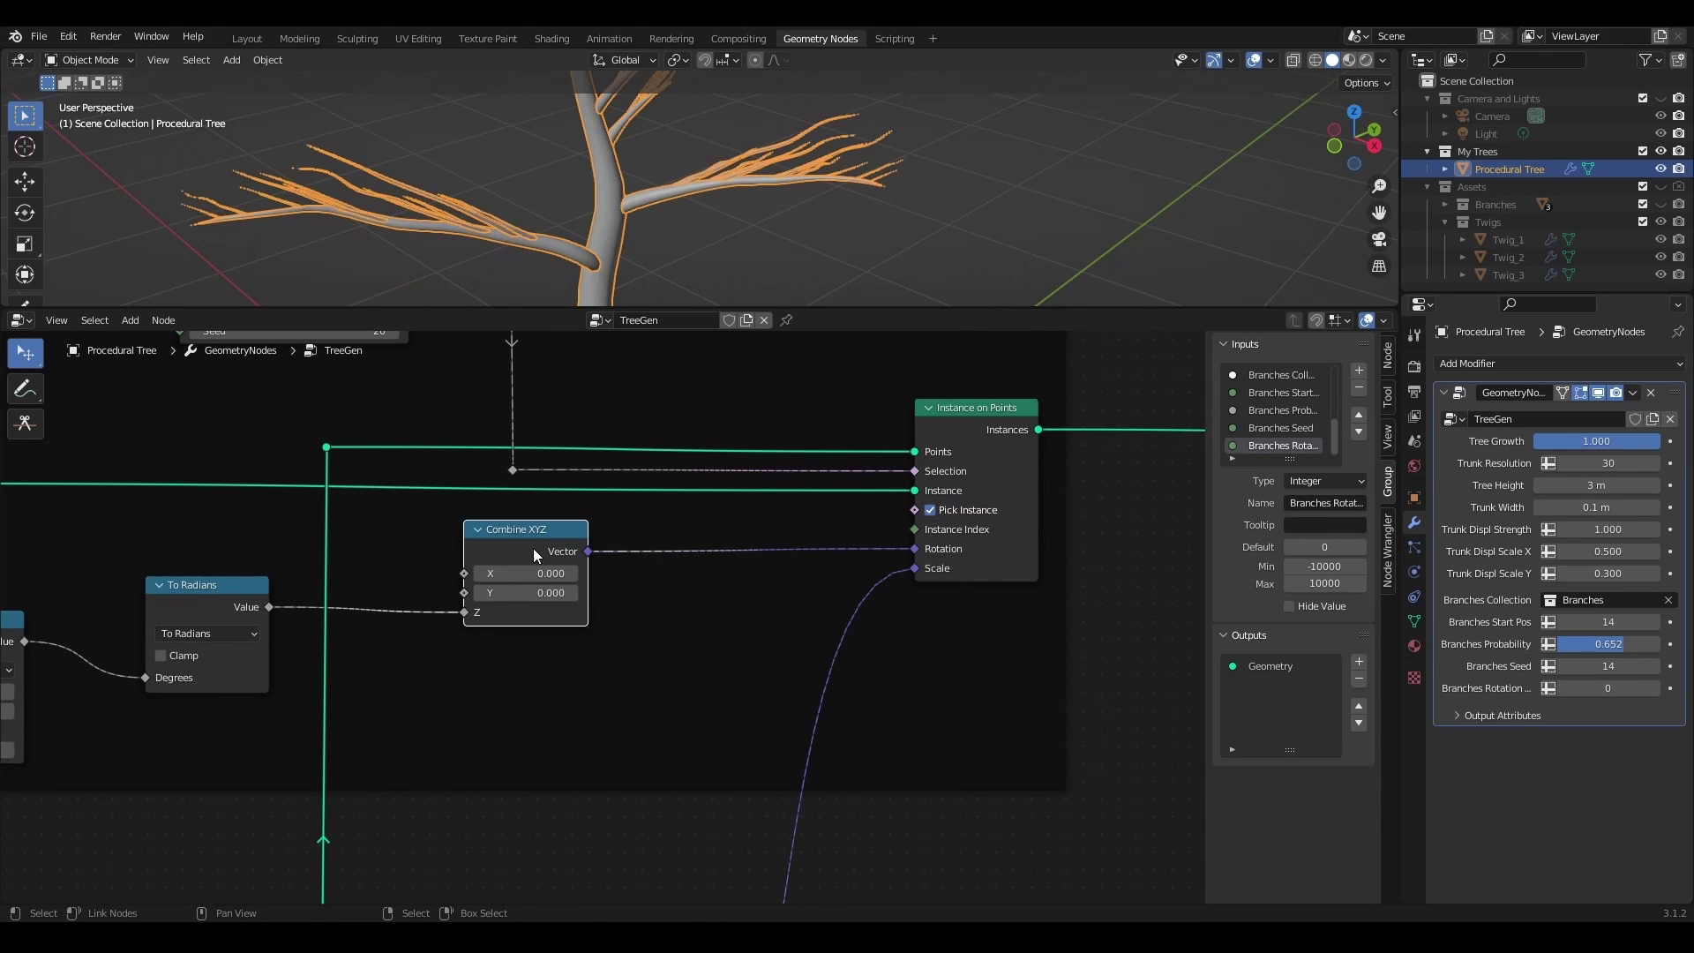
{"action": "middle_click_drag", "start_coordinate": [703, 240], "coordinate": [595, 113]}
{"action": "left_click_drag", "start_coordinate": [529, 593], "coordinate": [622, 593]}
{"action": "middle_click_drag", "start_coordinate": [700, 159], "coordinate": [722, 107]}
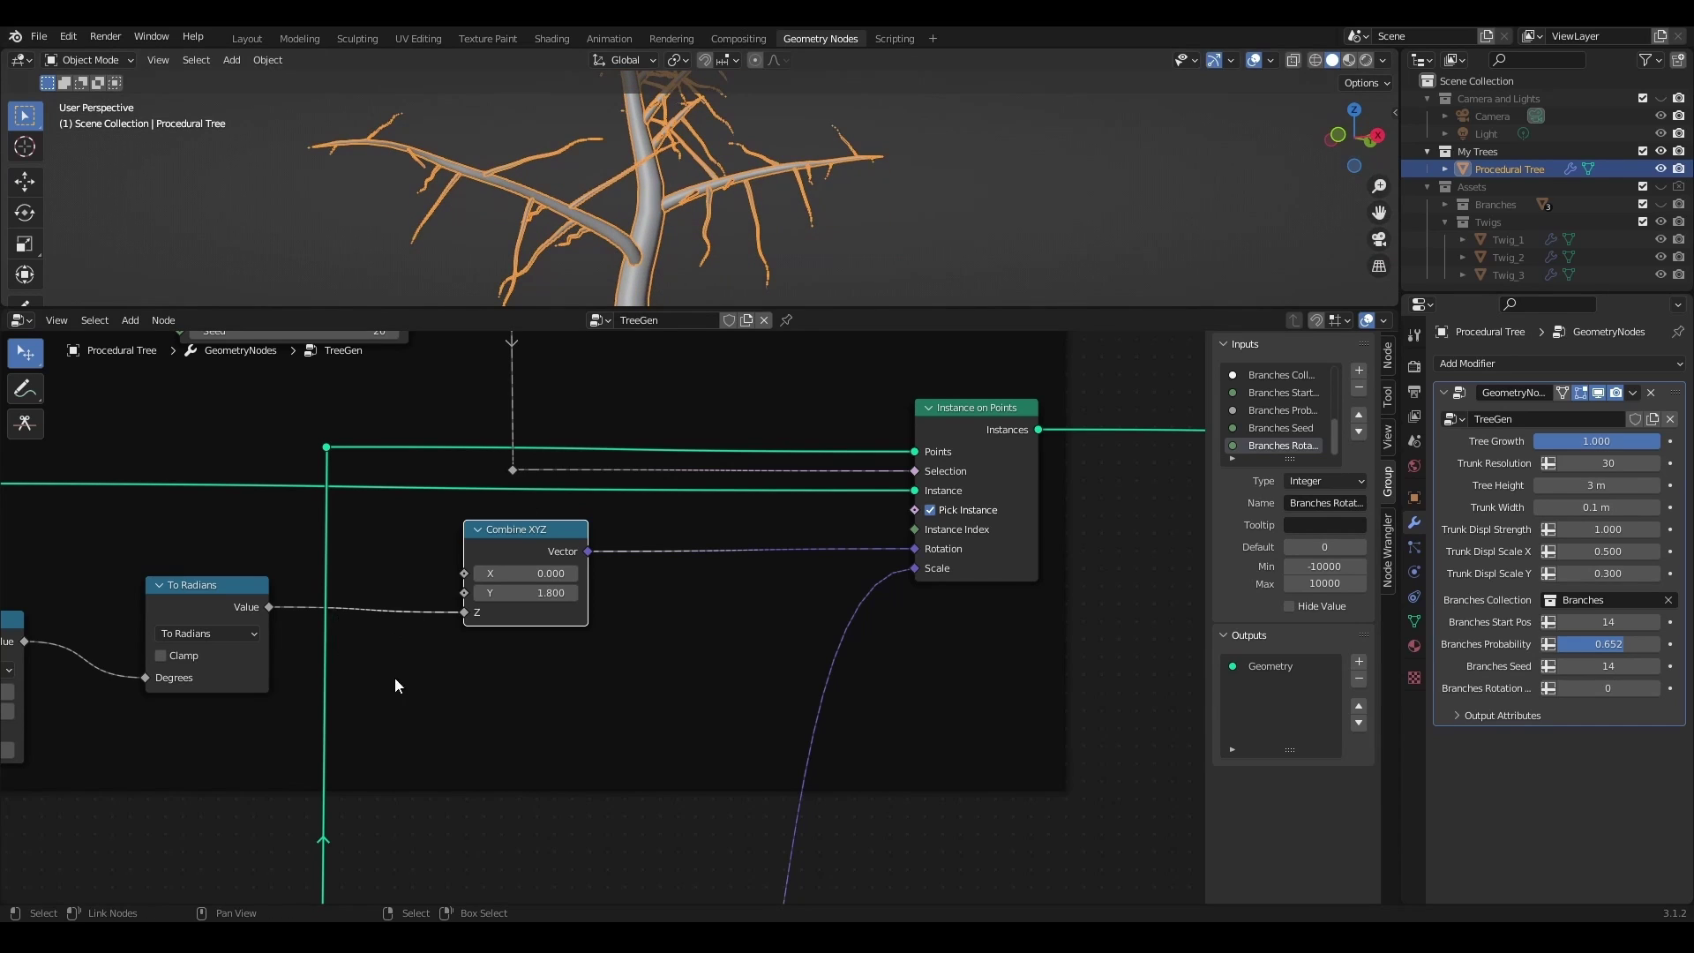
- Move the Combine XYZ node right, closer to Instance on Points
{"action": "middle_click_drag", "start_coordinate": [450, 723], "coordinate": [743, 616]}
{"action": "scroll", "coordinate": [679, 768], "scroll_direction": "down", "scroll_amount": 1}
{"action": "middle_click_drag", "start_coordinate": [678, 767], "coordinate": [591, 529]}
{"action": "scroll", "coordinate": [355, 766], "scroll_direction": "down", "scroll_amount": 3}
{"action": "middle_click_drag", "start_coordinate": [643, 371], "coordinate": [571, 474]}
{"action": "left_click_drag", "start_coordinate": [573, 468], "coordinate": [717, 473]}
- Add a Map Range node between To Radians and Combine XYZ, just below their link
{"action": "scroll", "coordinate": [603, 609], "scroll_direction": "up", "scroll_amount": 4}
{"action": "middle_click_drag", "start_coordinate": [648, 506], "coordinate": [637, 584]}
{"action": "key", "text": "shift+a"}
{"action": "left_click", "coordinate": [499, 560]}
{"action": "type", "text": "m"}
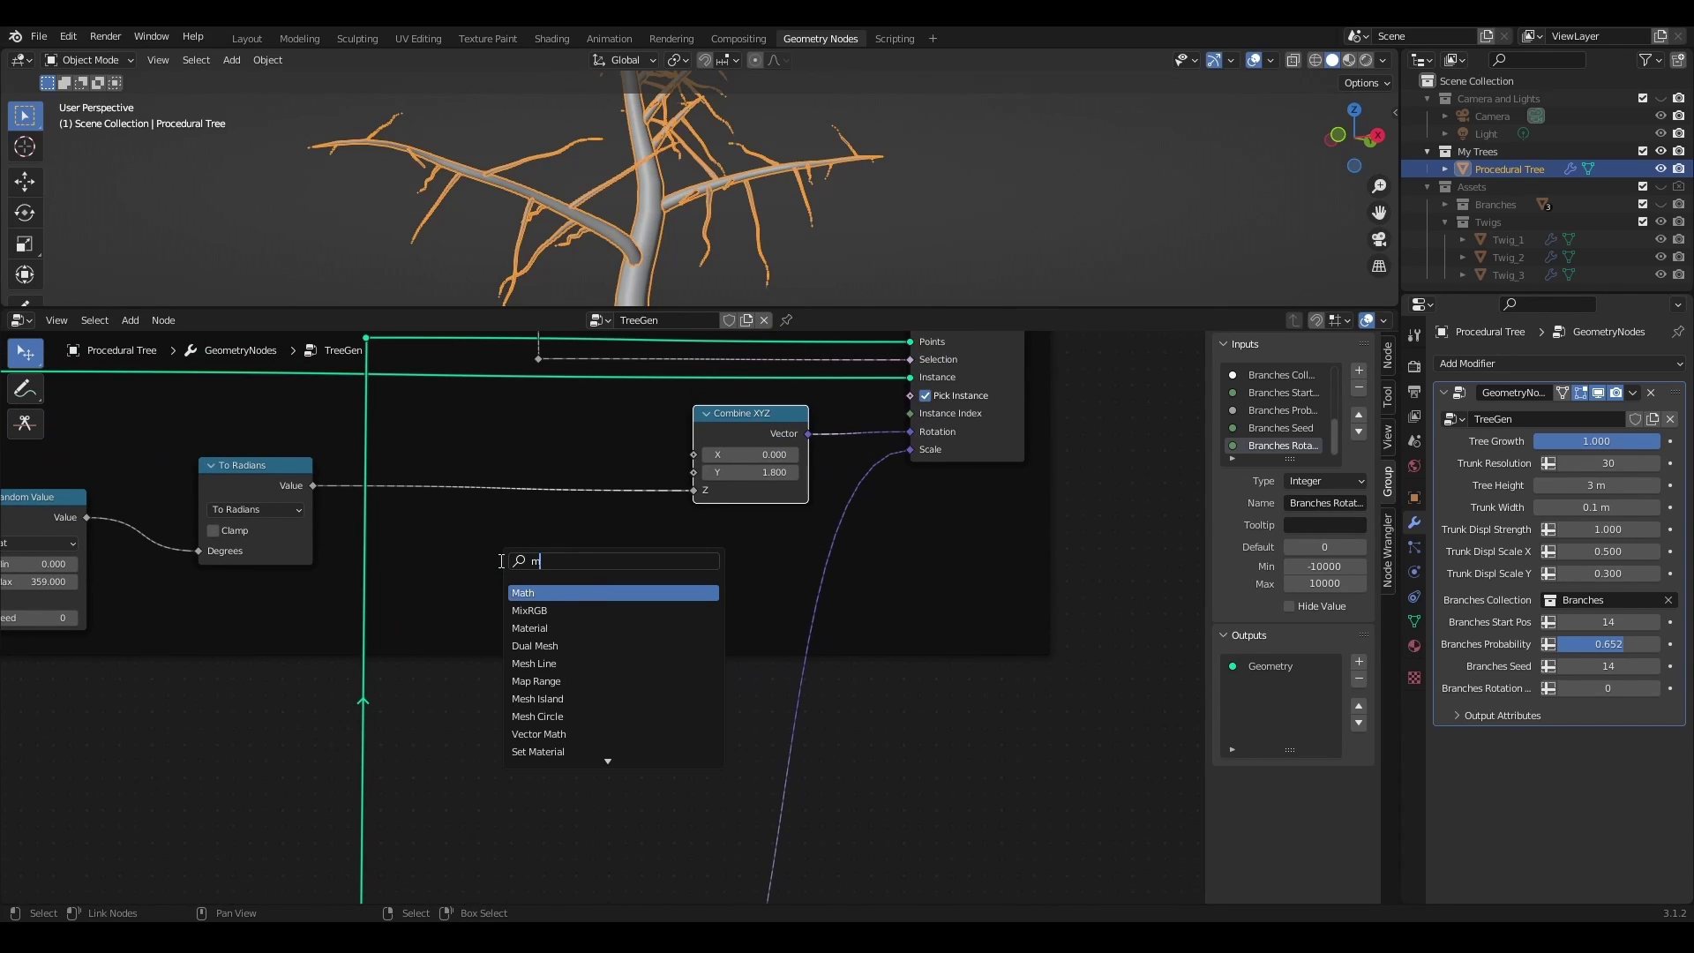
{"action": "type", "text": "ap"}
{"action": "key", "text": "Return"}
{"action": "left_click", "coordinate": [515, 538]}
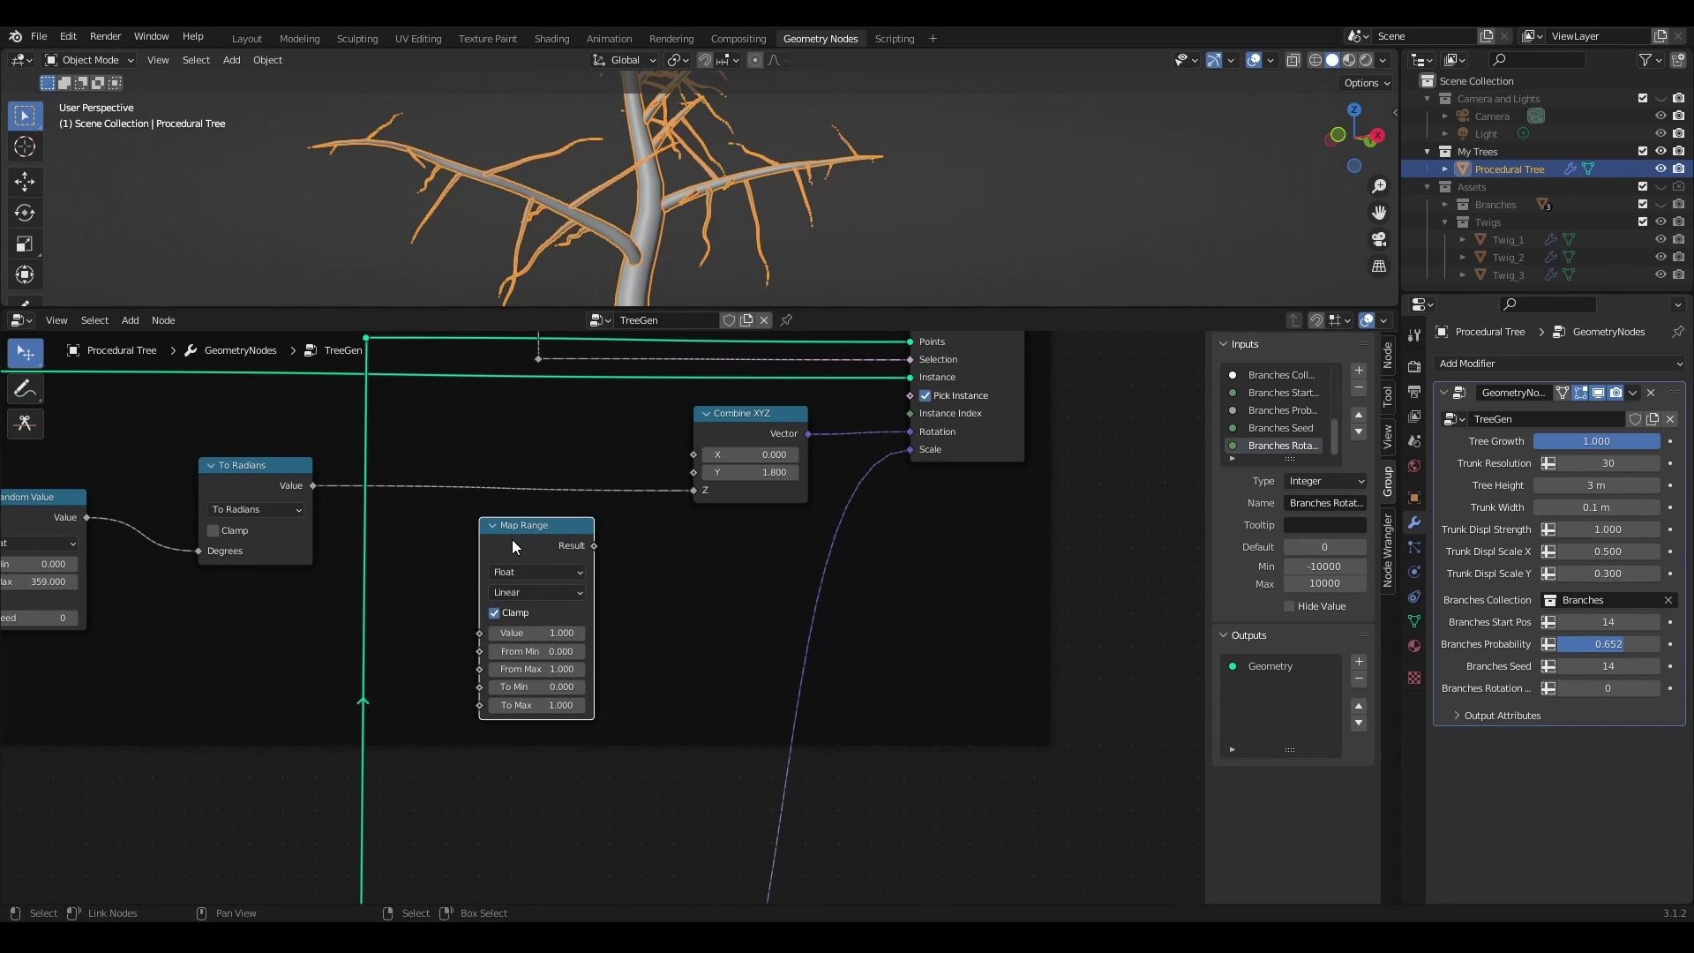
- Link the Map Range Result to the Y input of Combine XYZ, and the captured curve Attribute to the Map Range Value
{"action": "left_click_drag", "start_coordinate": [691, 473], "coordinate": [691, 473]}
{"action": "middle_click_drag", "start_coordinate": [577, 743], "coordinate": [732, 523]}
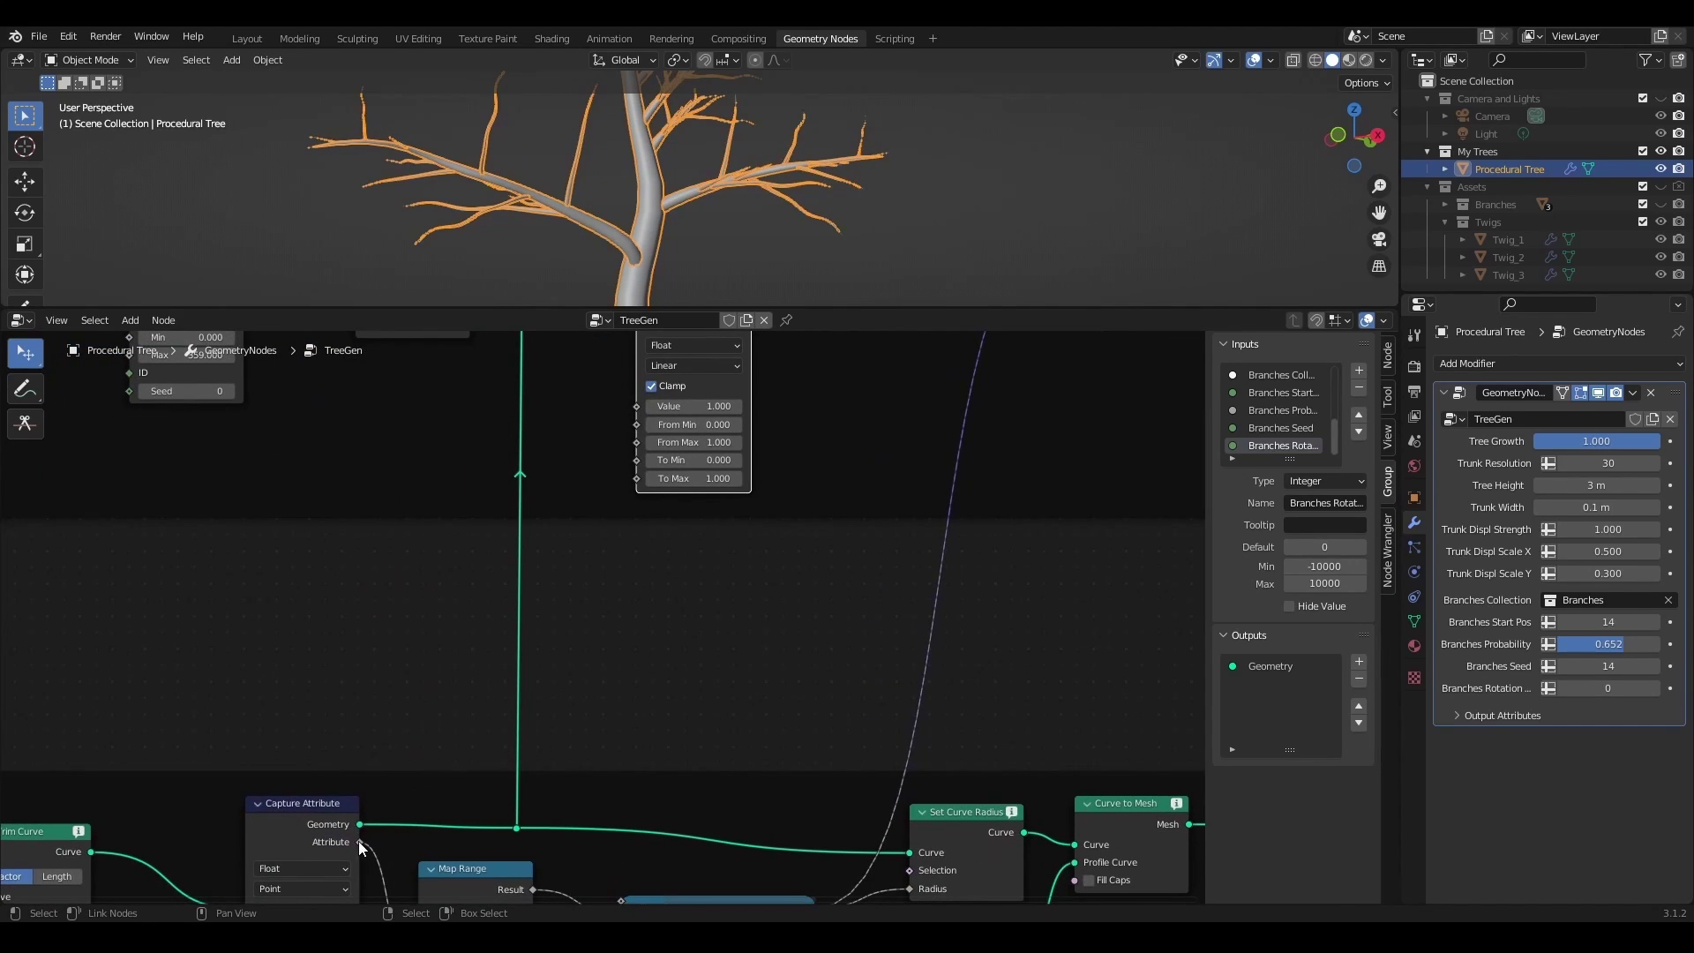
{"action": "left_click_drag", "start_coordinate": [359, 842], "coordinate": [635, 407]}
- Try different To Min values on the Map Range, ending at 2.1, while checking the twig angles from several sides
{"action": "scroll", "coordinate": [706, 156], "scroll_direction": "up", "scroll_amount": 2}
{"action": "middle_click_drag", "start_coordinate": [706, 156], "coordinate": [649, 196]}
{"action": "middle_click_drag", "start_coordinate": [729, 558], "coordinate": [724, 782]}
{"action": "scroll", "coordinate": [711, 592], "scroll_direction": "up", "scroll_amount": 6}
{"action": "left_click_drag", "start_coordinate": [642, 645], "coordinate": [684, 644]}
{"action": "middle_click_drag", "start_coordinate": [718, 141], "coordinate": [732, 291]}
{"action": "left_click_drag", "start_coordinate": [617, 644], "coordinate": [639, 645]}
- Duplicate the To Radians node and insert the copy on the link between Map Range and Combine XYZ
{"action": "scroll", "coordinate": [720, 547], "scroll_direction": "down", "scroll_amount": 3}
{"action": "middle_click_drag", "start_coordinate": [720, 547], "coordinate": [637, 637]}
{"action": "left_click", "coordinate": [217, 436]}
{"action": "key", "text": "shift+d"}
{"action": "left_click_drag", "start_coordinate": [247, 457], "coordinate": [777, 505]}
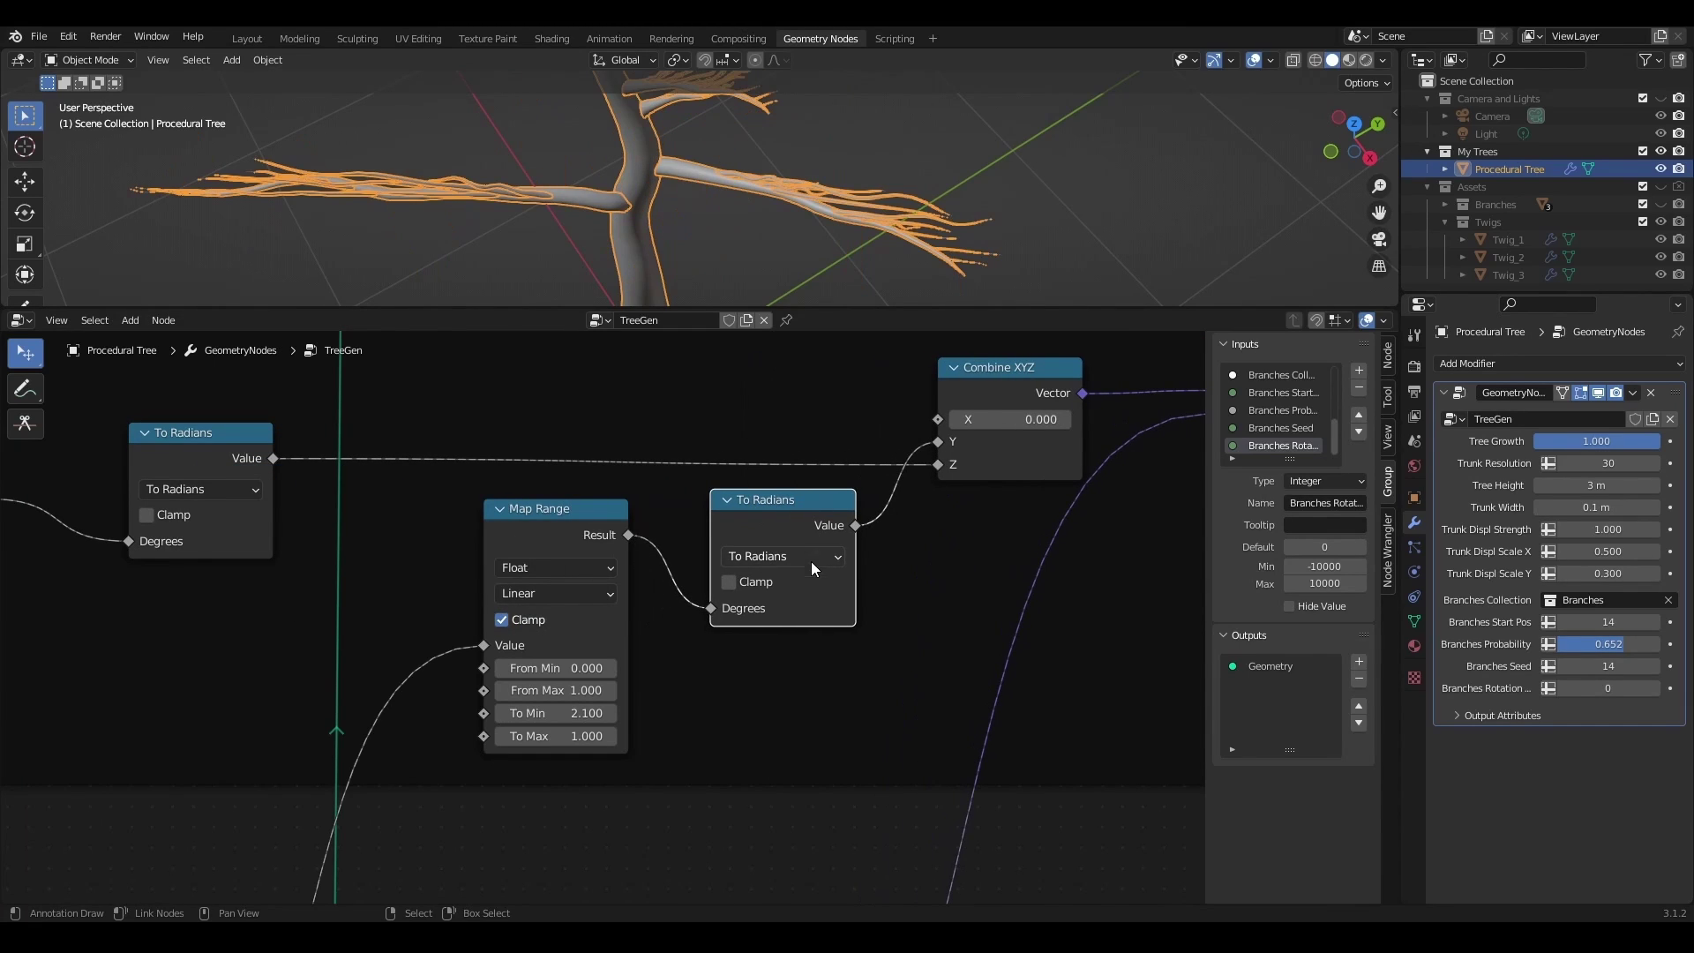
- Set the Map Range's To Min to -100 and To Max to 50
{"action": "scroll", "coordinate": [661, 640], "scroll_direction": "up", "scroll_amount": 3}
{"action": "left_click_drag", "start_coordinate": [545, 738], "coordinate": [494, 738]}
{"action": "left_click", "coordinate": [563, 738]}
{"action": "type", "text": "0"}
{"action": "key", "text": "Return"}
{"action": "scroll", "coordinate": [718, 213], "scroll_direction": "down", "scroll_amount": 1}
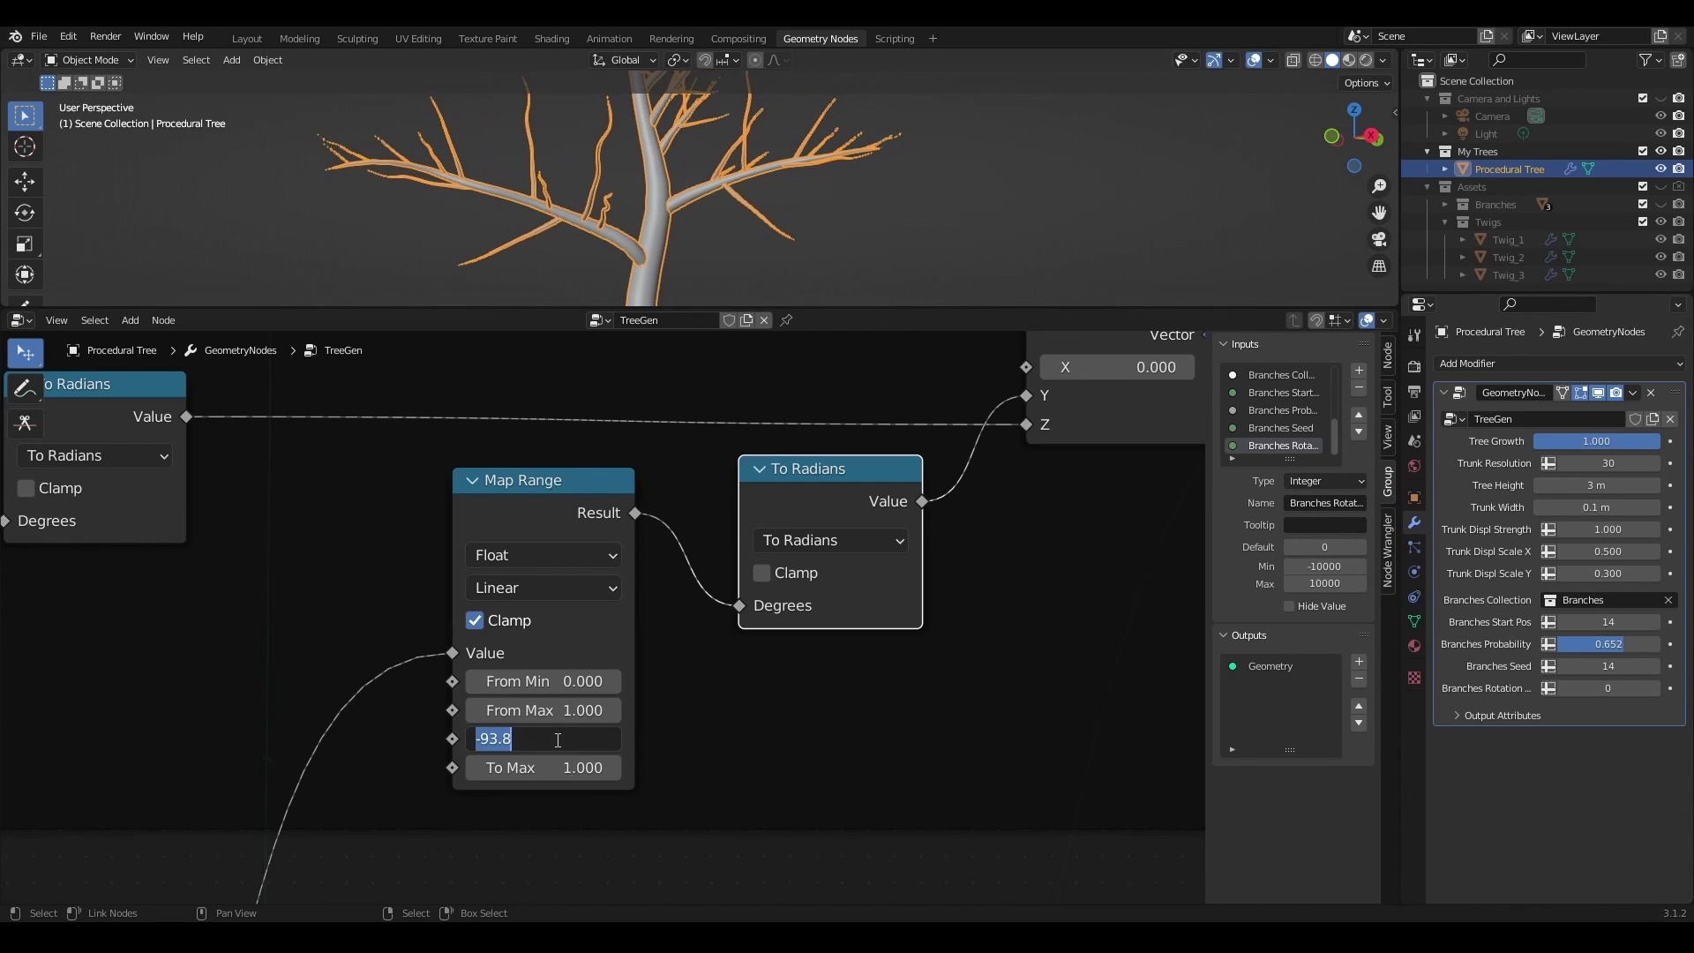
{"action": "key", "text": "Tab"}
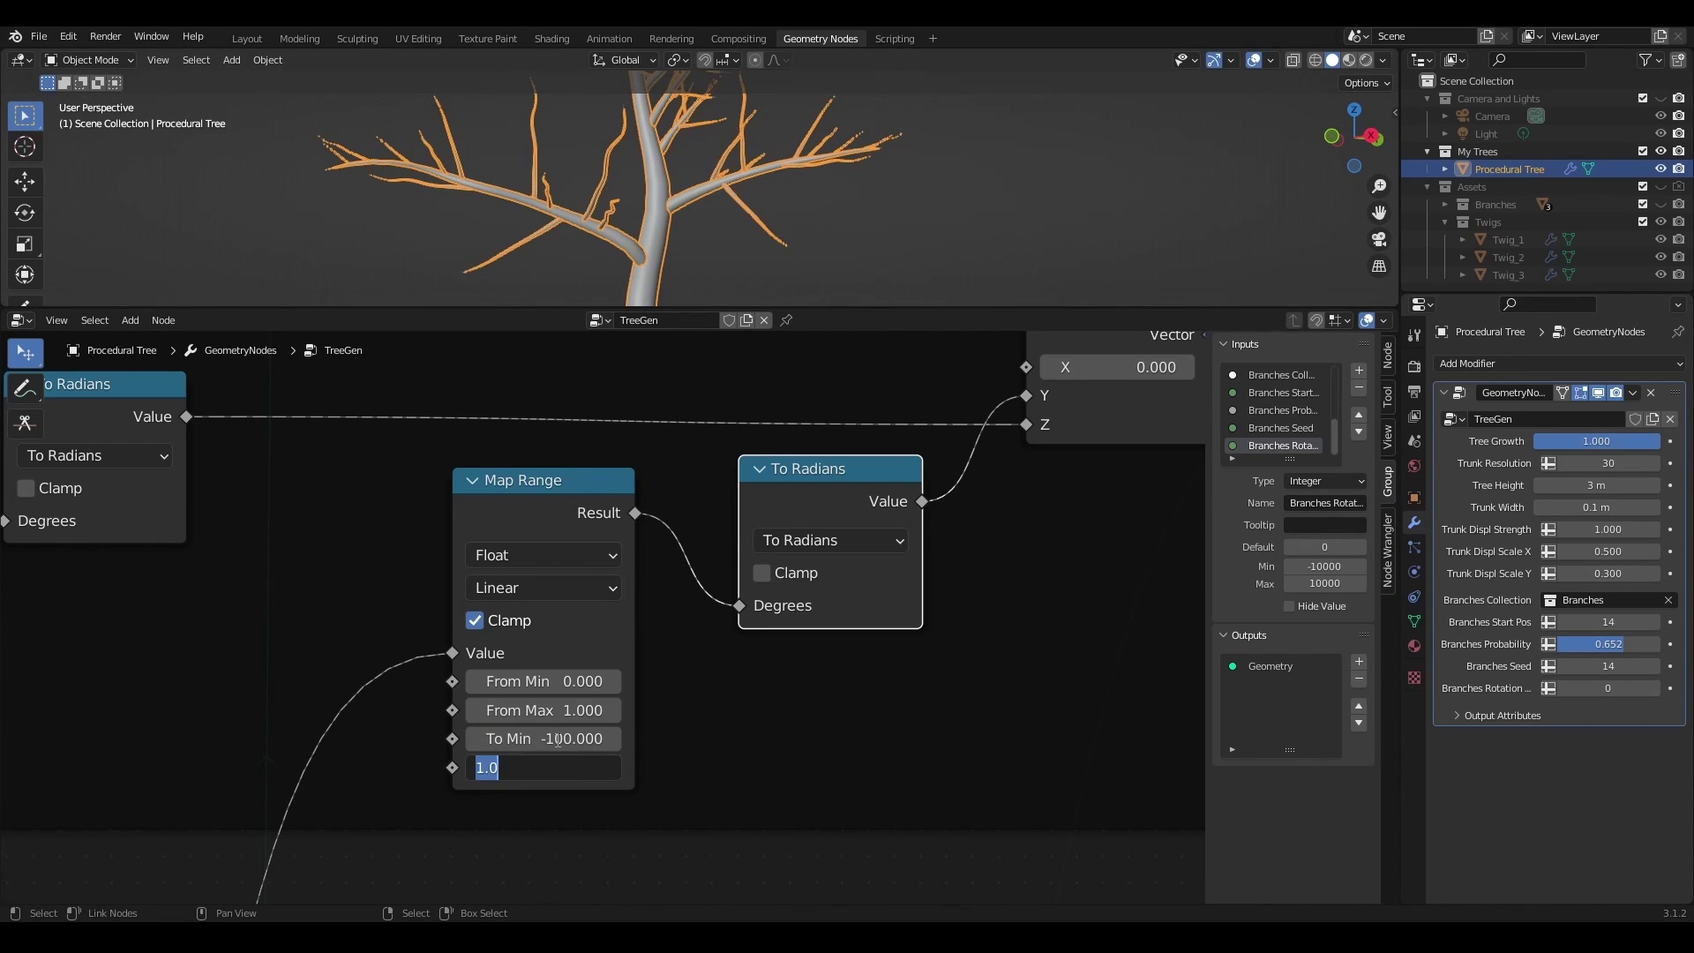
{"action": "type", "text": "50"}
{"action": "key", "text": "Return"}
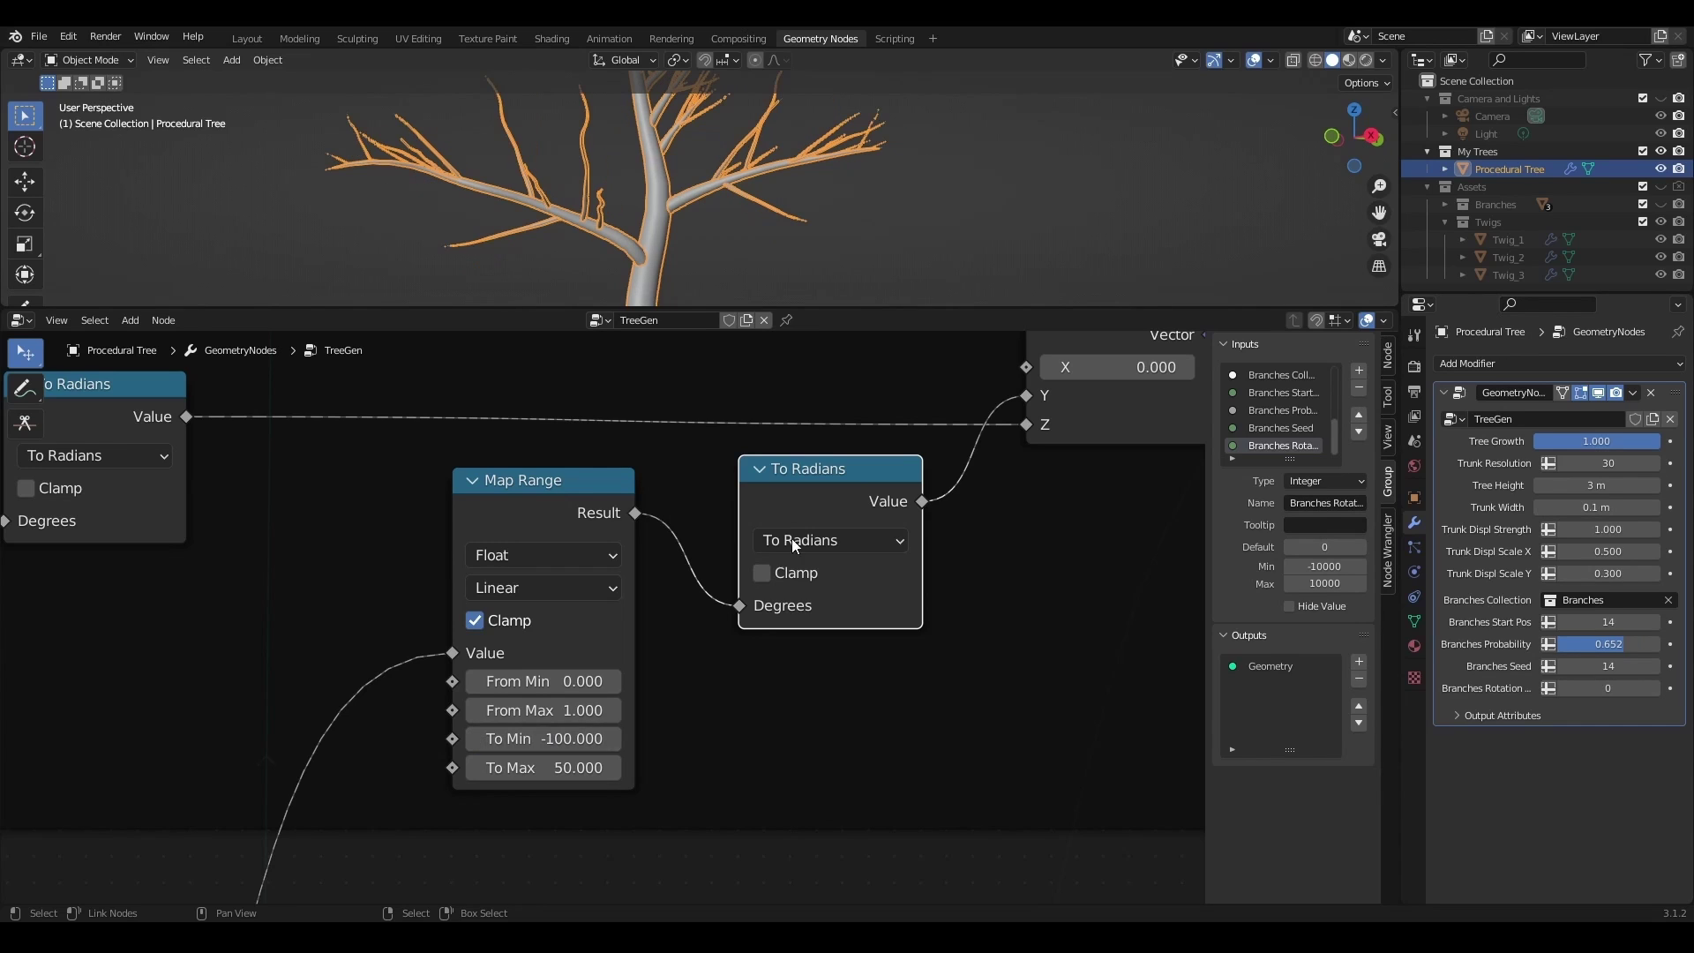
- Lower the Map Range's To Min further and set its To Max to 0 to refine the twig angles
{"action": "middle_click_drag", "start_coordinate": [569, 185], "coordinate": [757, 242]}
{"action": "left_click_drag", "start_coordinate": [556, 739], "coordinate": [200, 739]}
{"action": "middle_click_drag", "start_coordinate": [837, 246], "coordinate": [706, 193]}
{"action": "left_click_drag", "start_coordinate": [542, 768], "coordinate": [510, 768]}
{"action": "type", "text": "0"}
{"action": "key", "text": "Return"}
- Set the Probability of the twigs' Select Points on Curve node to 0.460
{"action": "middle_click_drag", "start_coordinate": [599, 221], "coordinate": [730, 217]}
{"action": "scroll", "coordinate": [309, 570], "scroll_direction": "down", "scroll_amount": 3}
{"action": "middle_click_drag", "start_coordinate": [309, 571], "coordinate": [771, 828]}
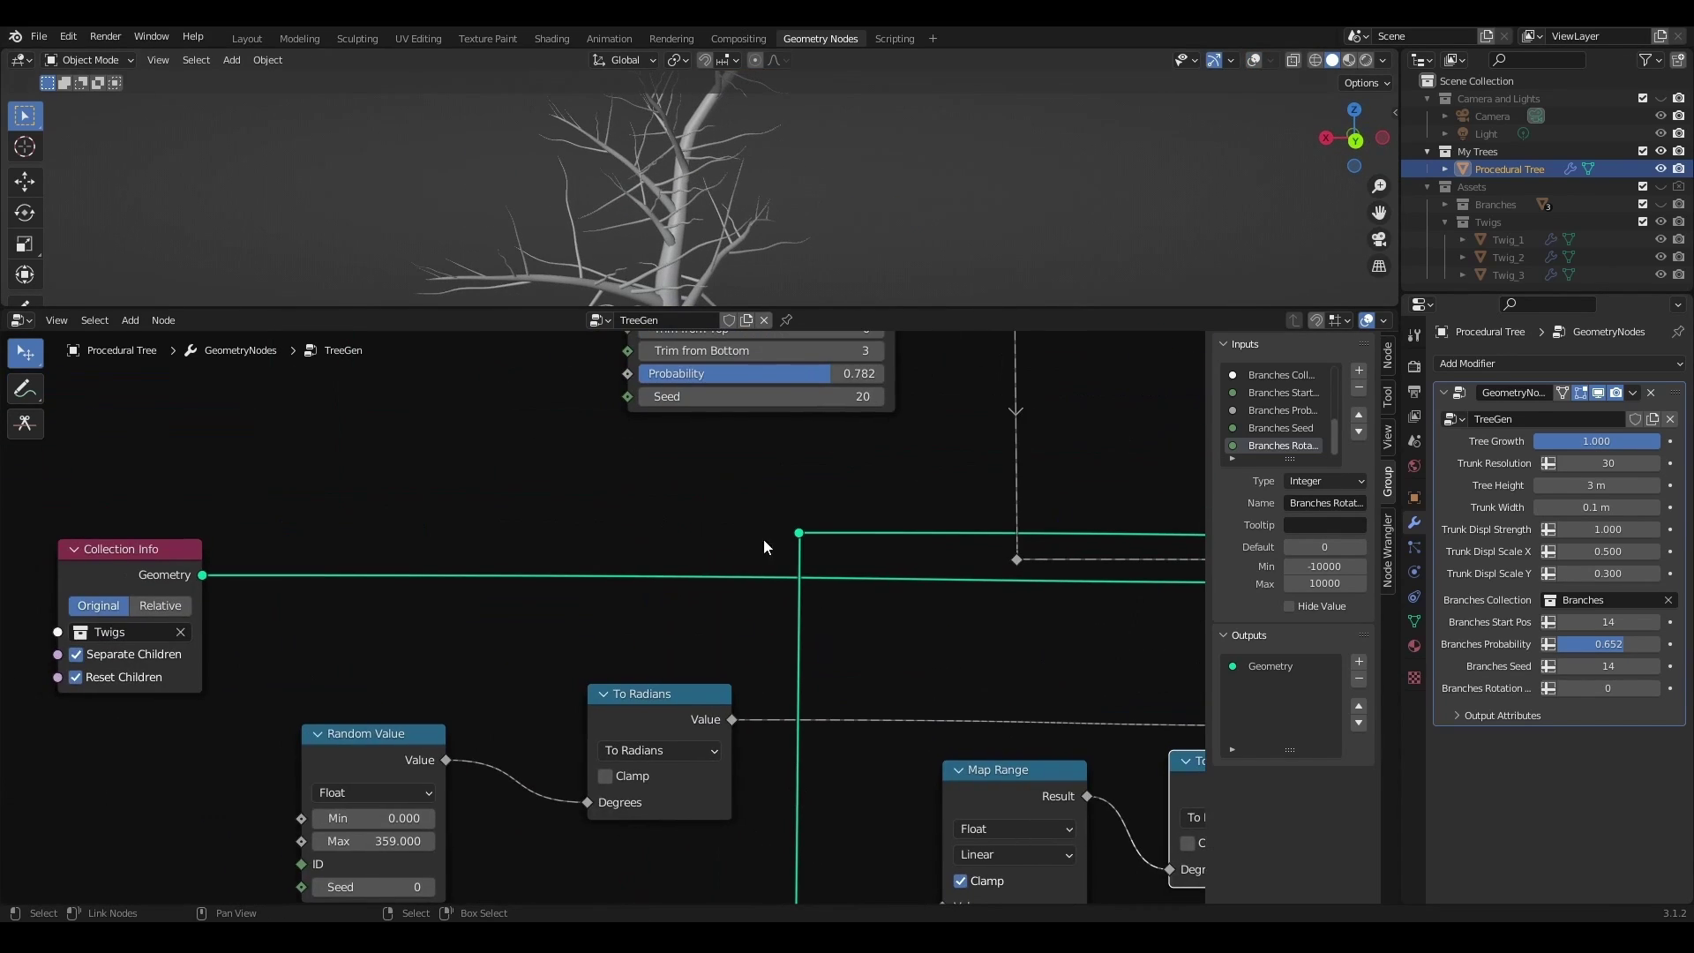
{"action": "middle_click_drag", "start_coordinate": [801, 437], "coordinate": [728, 548]}
{"action": "left_click_drag", "start_coordinate": [703, 485], "coordinate": [683, 484]}
{"action": "middle_click_drag", "start_coordinate": [803, 127], "coordinate": [708, 188]}
- Expand the Branches collection, enlarge the 3D viewport, and lower the Resolution of Branch_1
{"action": "left_click", "coordinate": [1445, 205]}
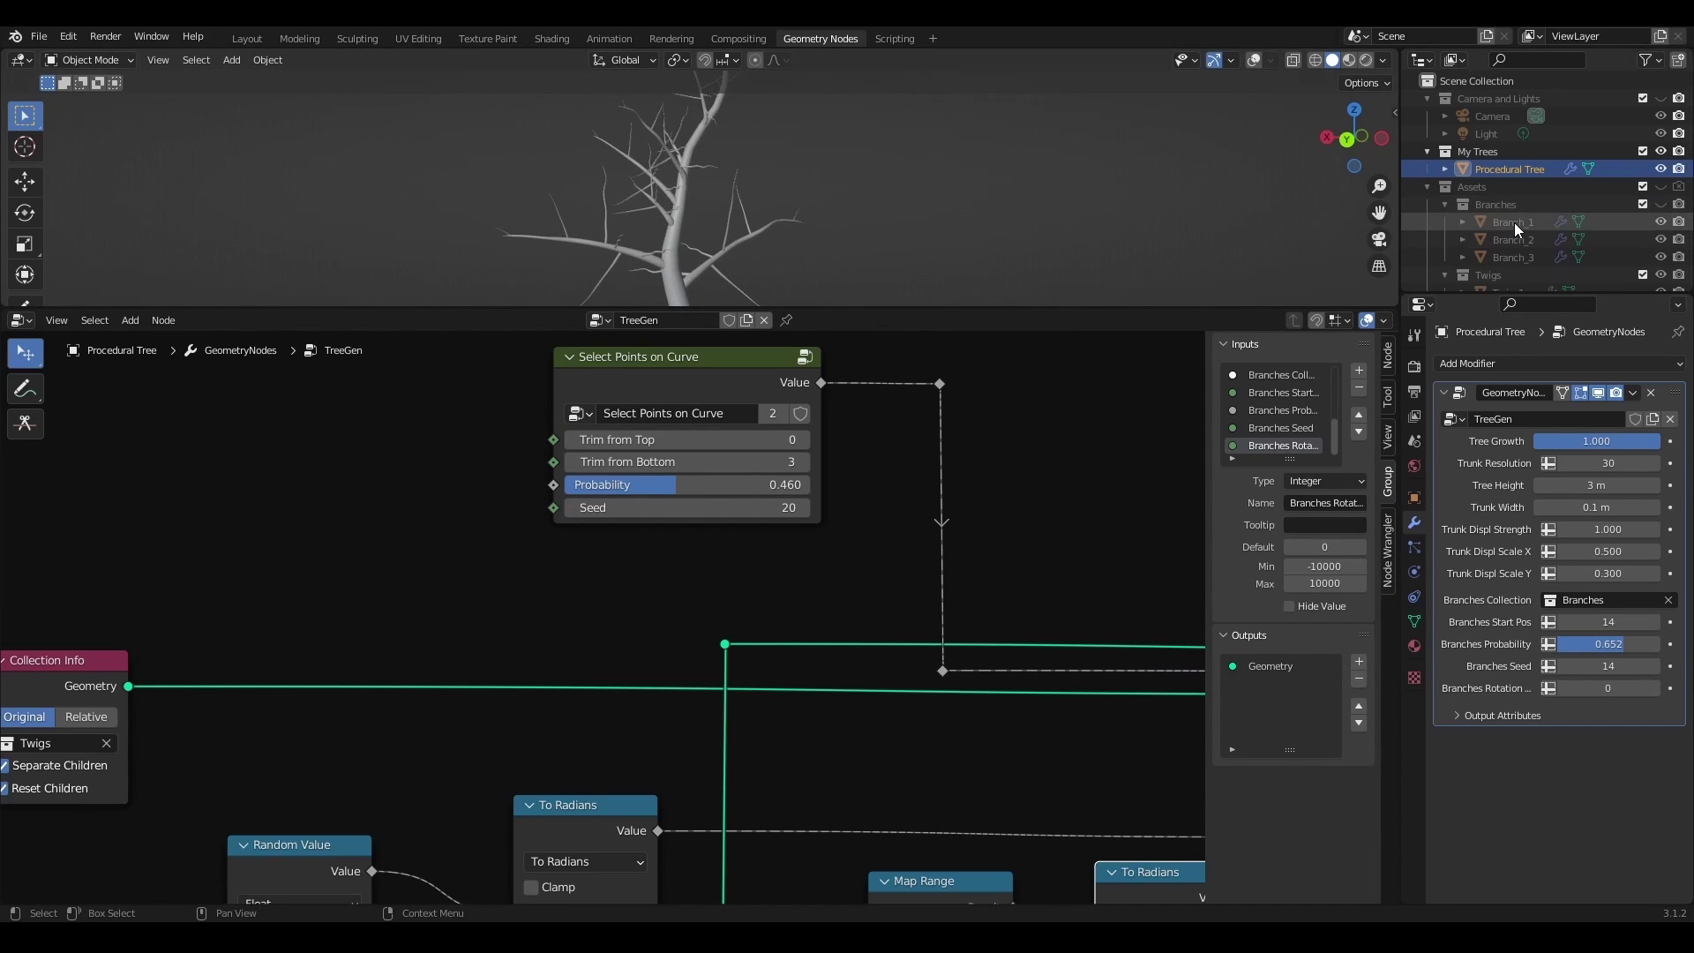
{"action": "left_click", "coordinate": [1513, 222]}
{"action": "left_click_drag", "start_coordinate": [1058, 307], "coordinate": [1070, 582]}
{"action": "mouse_move", "coordinate": [1609, 462]}
{"action": "left_mouse_down"}
{"action": "mouse_move", "coordinate": [1658, 462]}
{"action": "mouse_move", "coordinate": [1587, 463]}
{"action": "left_mouse_up"}
{"action": "middle_click_drag", "start_coordinate": [1037, 447], "coordinate": [970, 371]}
- Increase the Length of Branch_2 and lower the Resolution of Branch_3
{"action": "left_click", "coordinate": [1515, 240]}
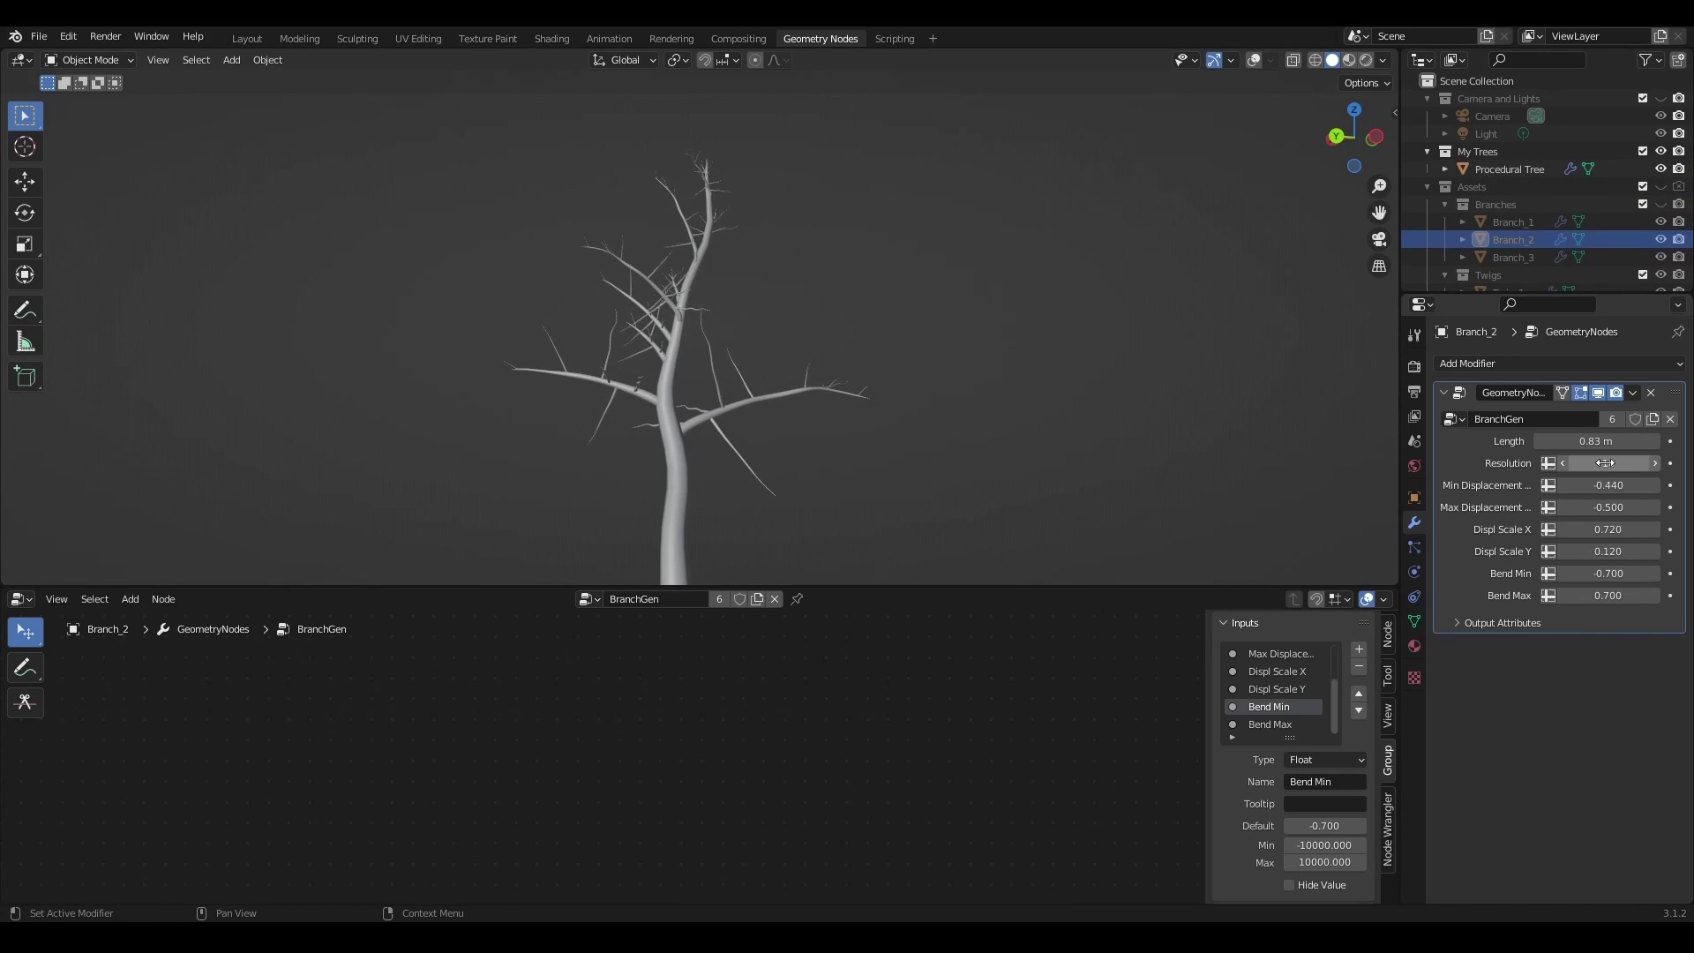
{"action": "left_click_drag", "start_coordinate": [1599, 441], "coordinate": [1654, 441]}
{"action": "left_click", "coordinate": [1513, 257]}
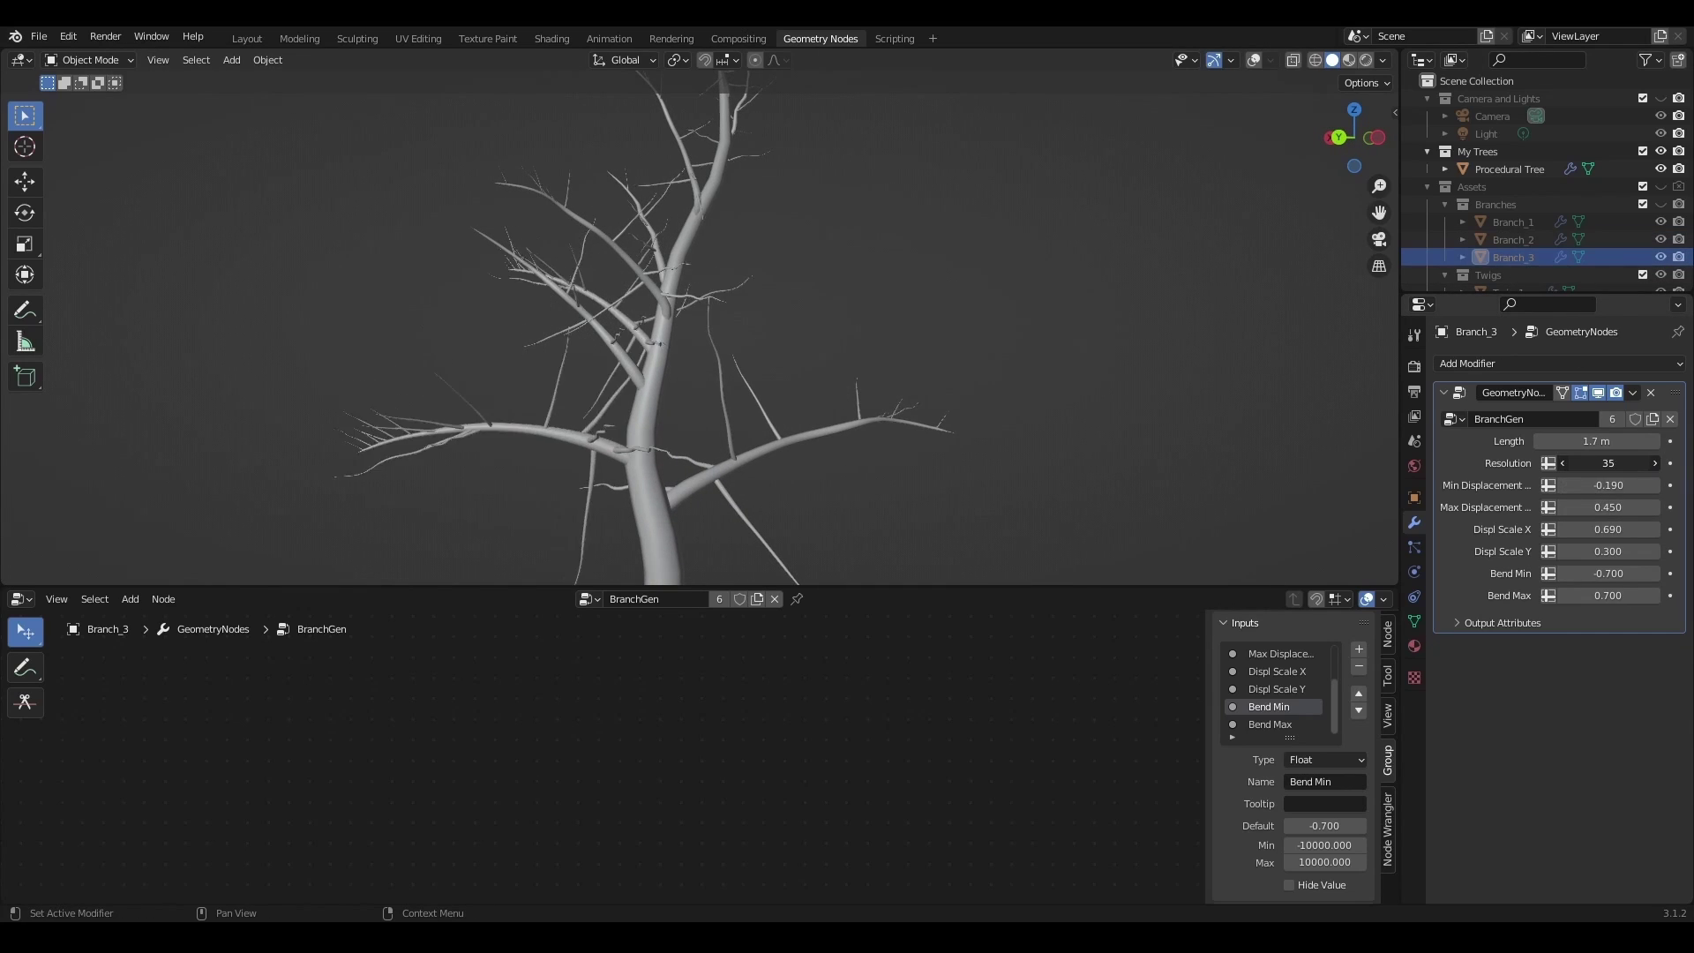
{"action": "left_click_drag", "start_coordinate": [1608, 463], "coordinate": [1574, 463]}
{"action": "middle_click_drag", "start_coordinate": [450, 379], "coordinate": [635, 349]}
- On Procedural Tree, set the Branches Rotation Seed to -5, Branches Probability to 0.432 and Branches Start Pos to 9
{"action": "left_click", "coordinate": [1509, 169]}
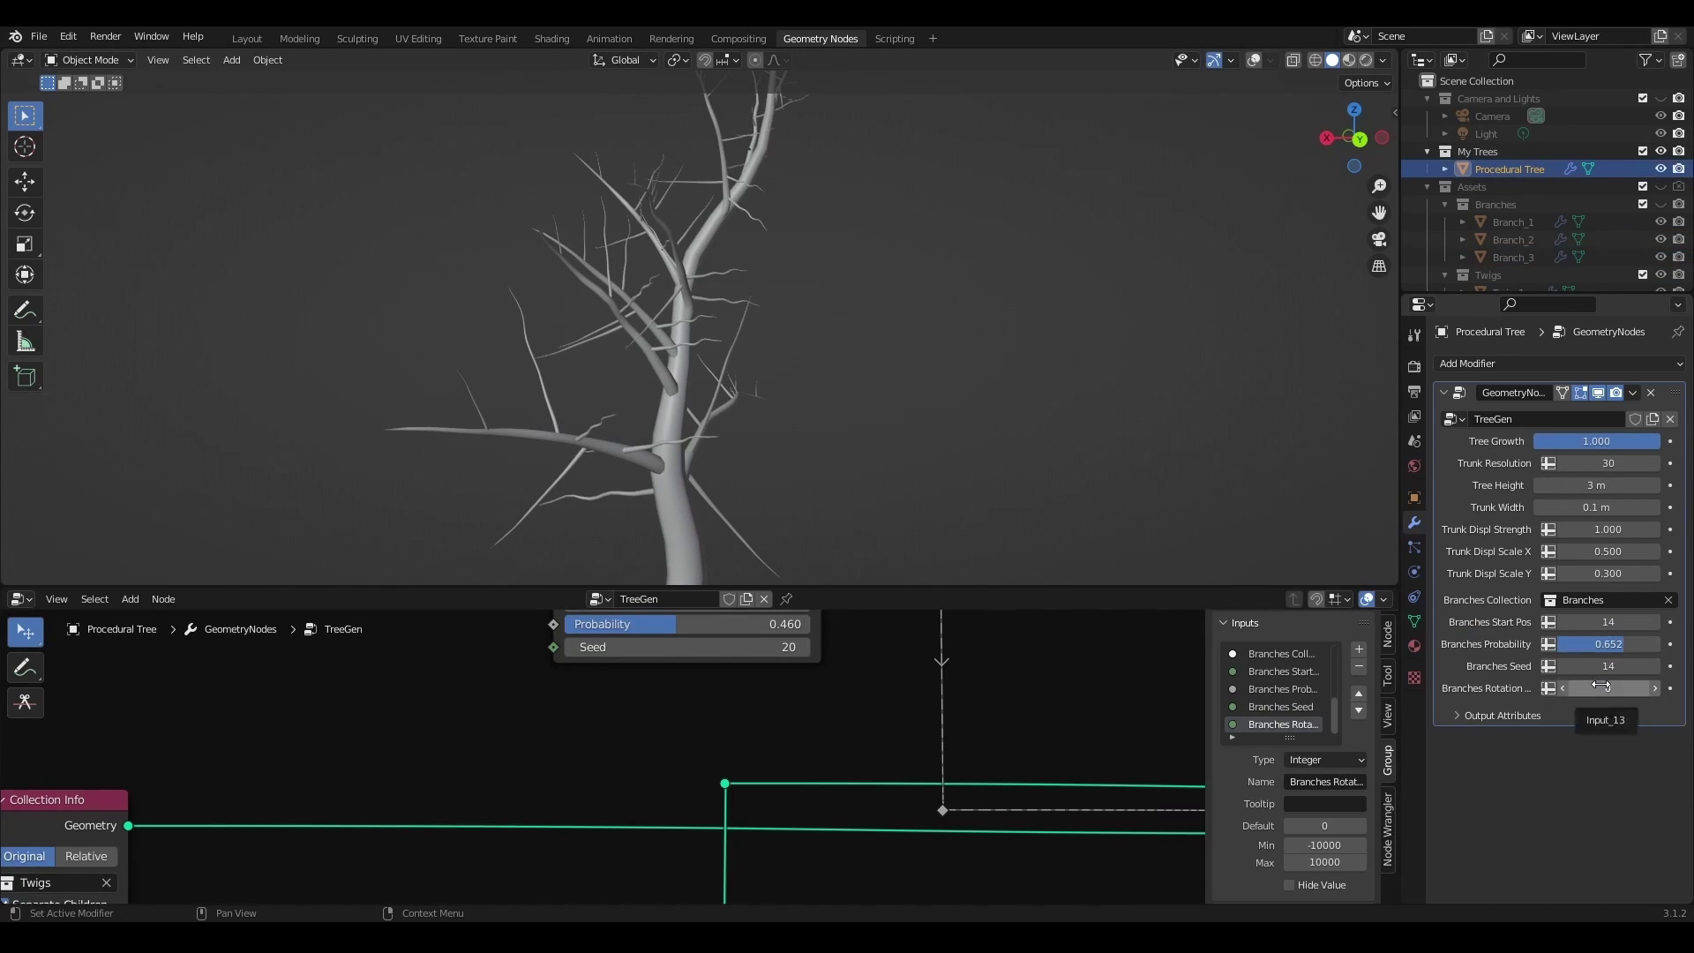
{"action": "left_click_drag", "start_coordinate": [1599, 686], "coordinate": [1546, 687]}
{"action": "left_click_drag", "start_coordinate": [1621, 644], "coordinate": [1601, 644]}
{"action": "middle_click_drag", "start_coordinate": [828, 367], "coordinate": [908, 424]}
{"action": "scroll", "coordinate": [650, 359], "scroll_direction": "down", "scroll_amount": 3}
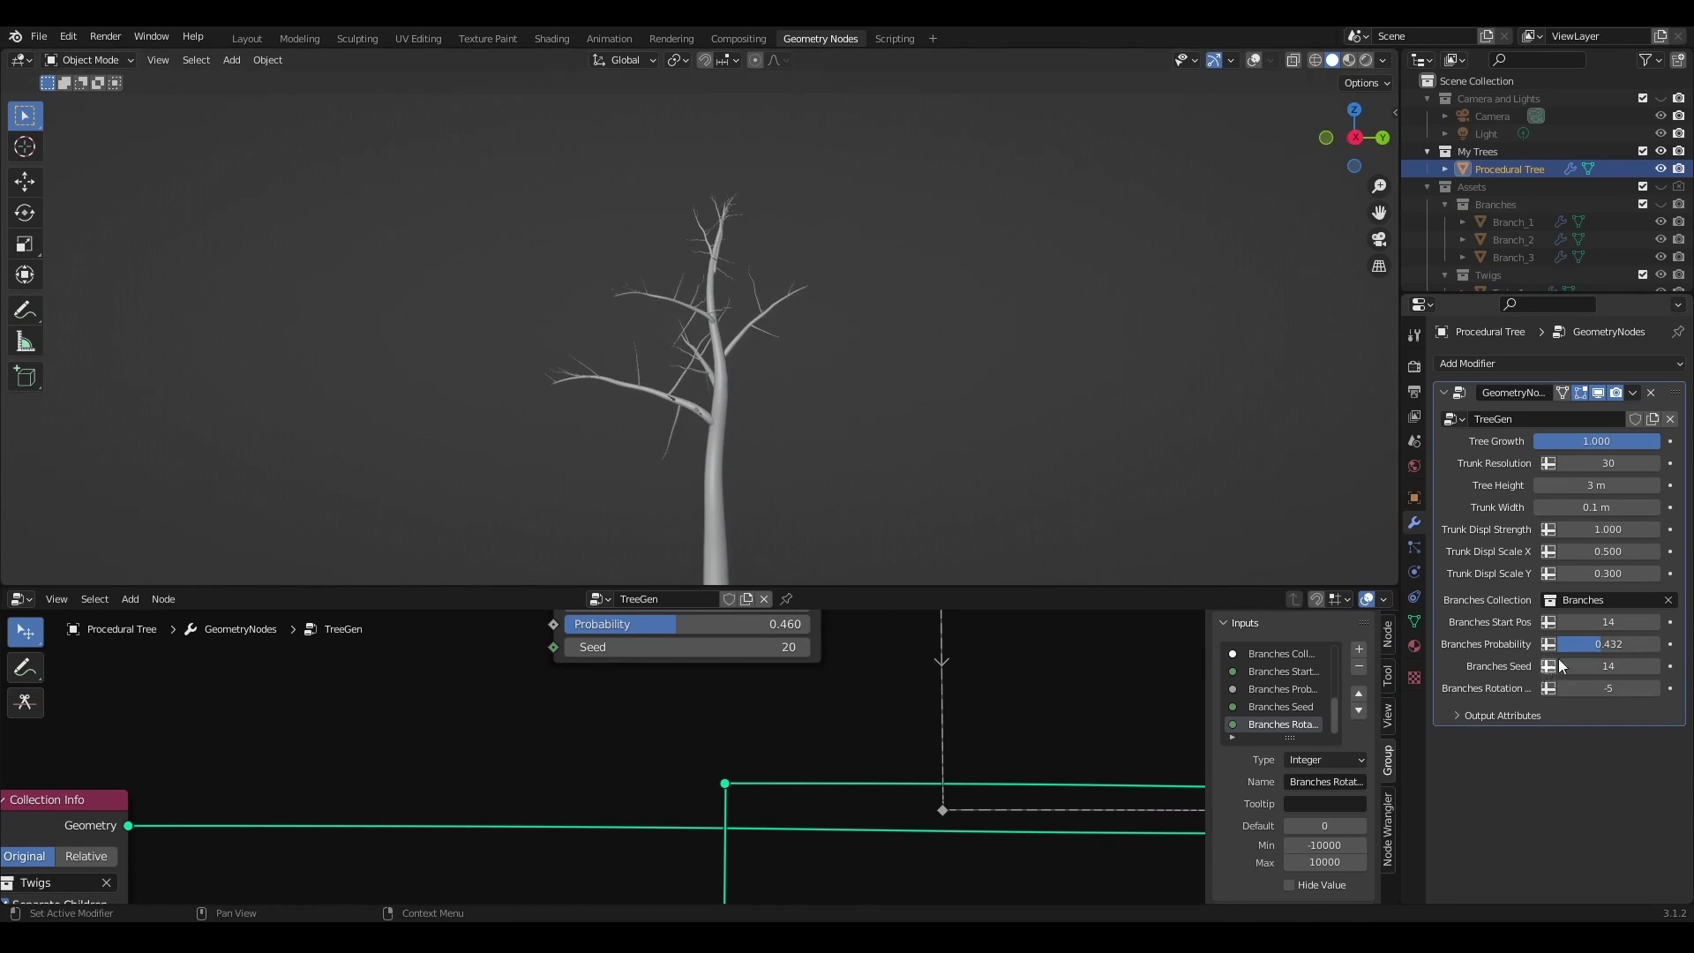
{"action": "left_click_drag", "start_coordinate": [1608, 622], "coordinate": [1588, 622]}
{"action": "middle_click_drag", "start_coordinate": [706, 429], "coordinate": [665, 469]}
- Enlarge the node editor and expose the Twigs Collection Info's collection as a group input named Twigs Collection
{"action": "left_click_drag", "start_coordinate": [912, 586], "coordinate": [912, 286]}
{"action": "scroll", "coordinate": [775, 505], "scroll_direction": "down", "scroll_amount": 6}
{"action": "middle_click_drag", "start_coordinate": [231, 626], "coordinate": [667, 604]}
{"action": "scroll", "coordinate": [485, 619], "scroll_direction": "up", "scroll_amount": 5}
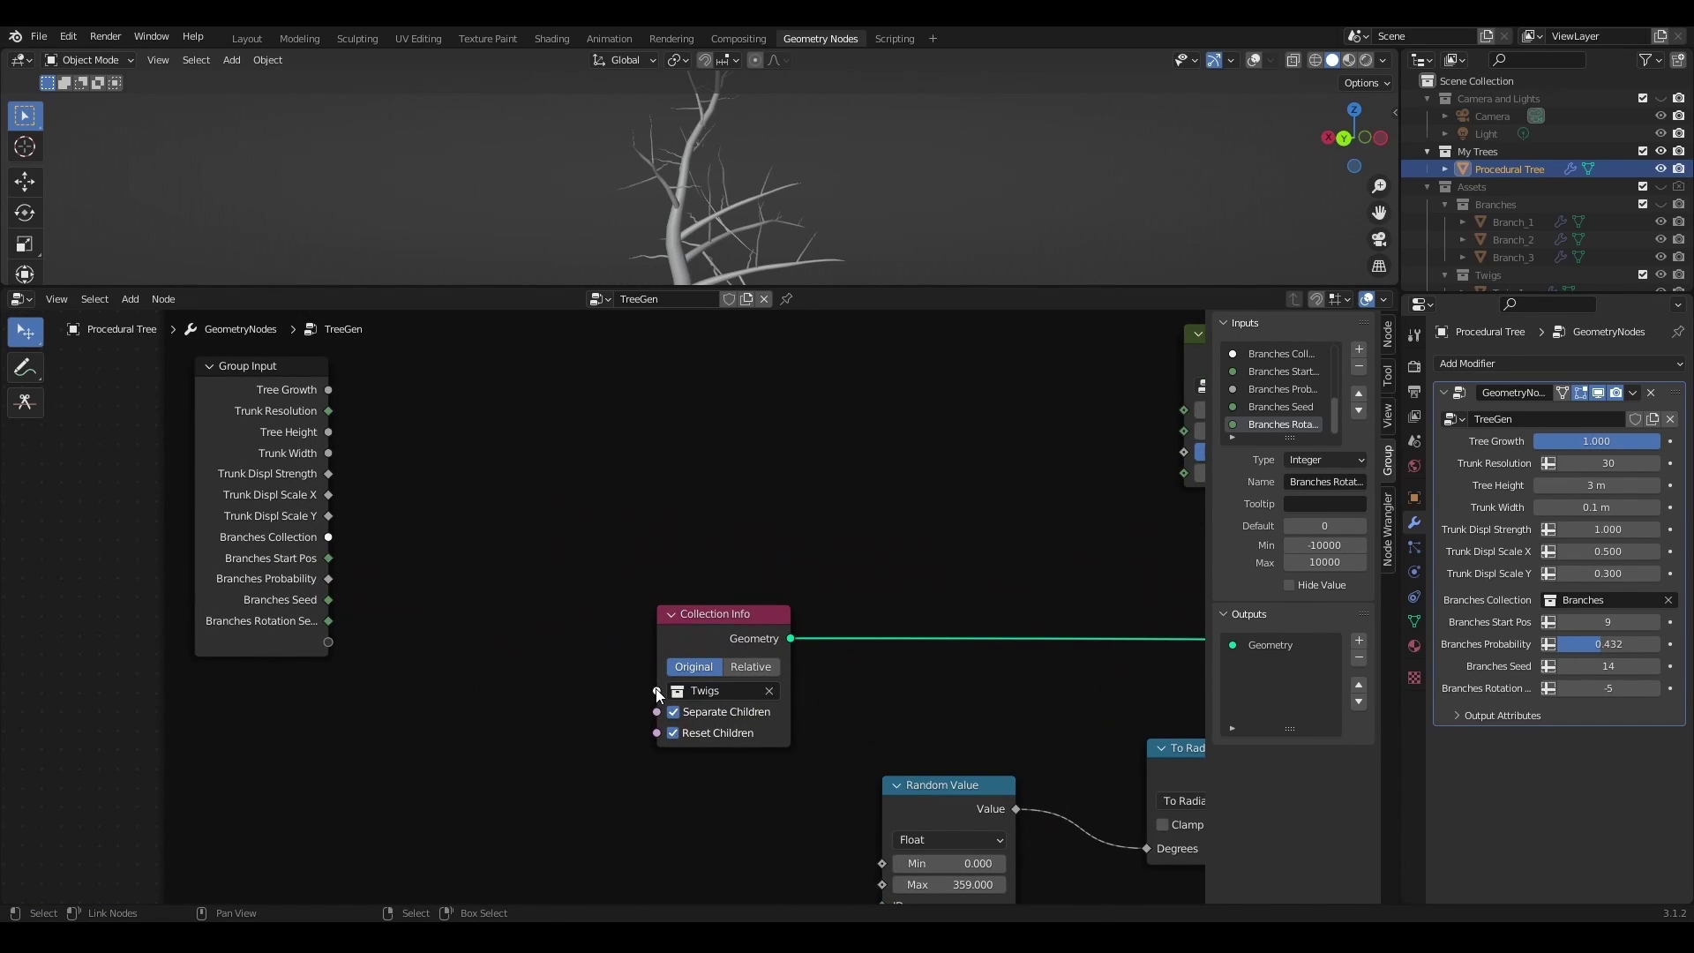
{"action": "left_click_drag", "start_coordinate": [657, 691], "coordinate": [331, 646]}
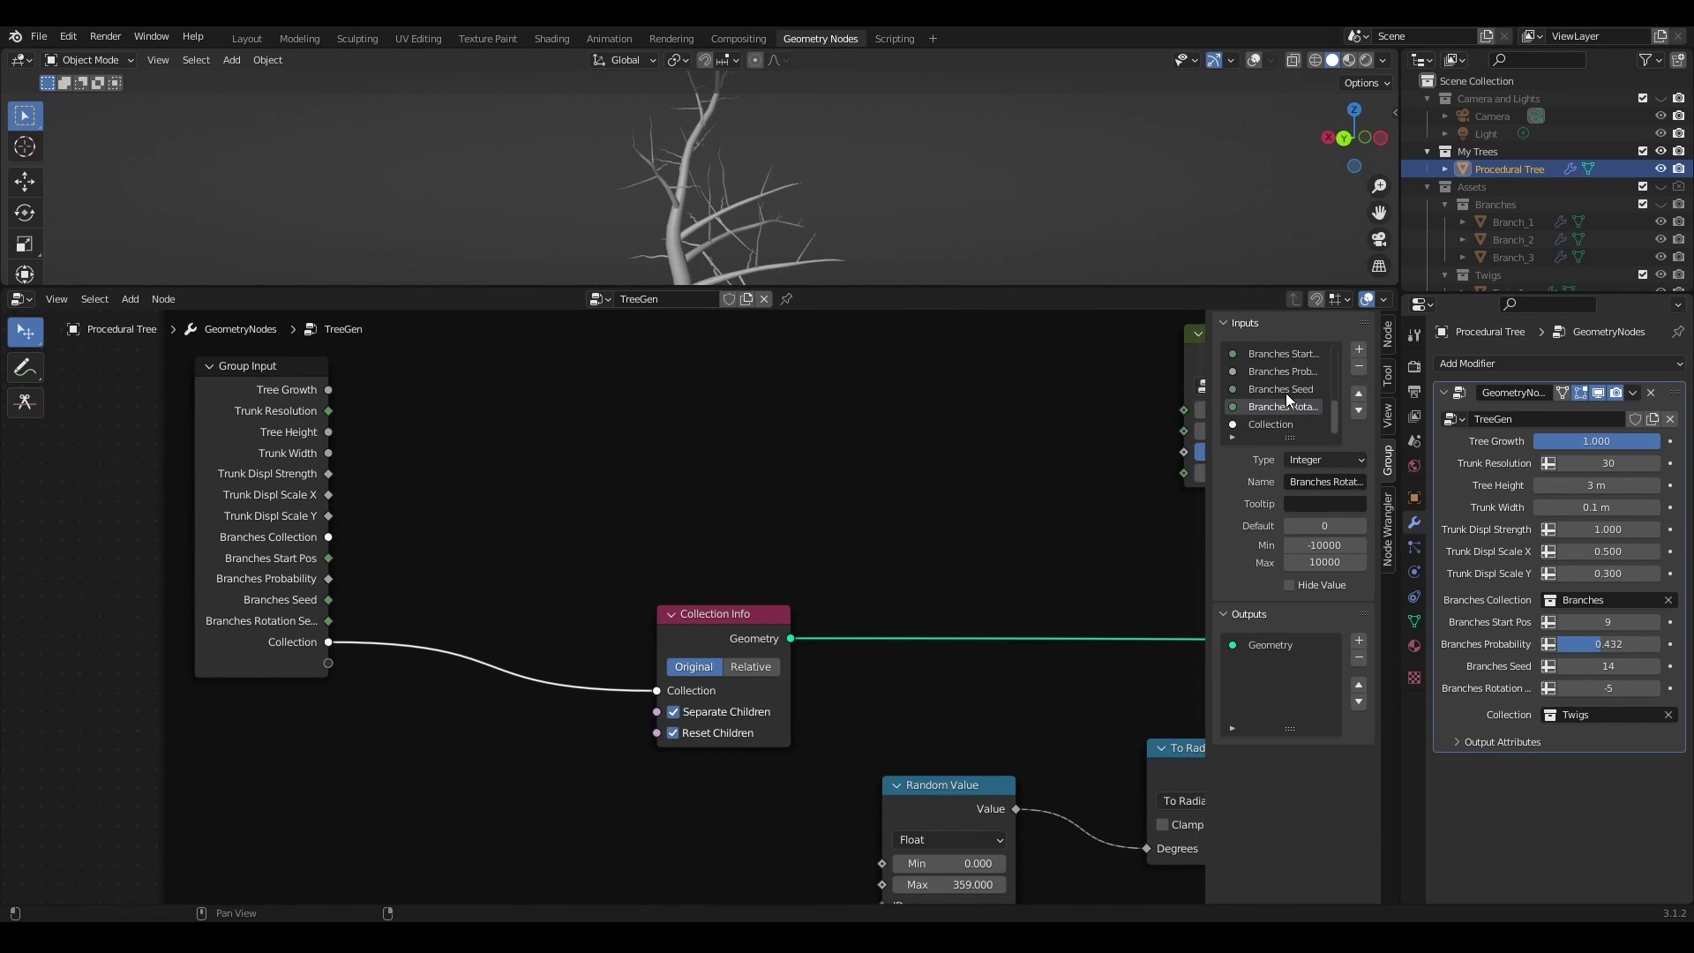
{"action": "double_click", "coordinate": [1257, 425]}
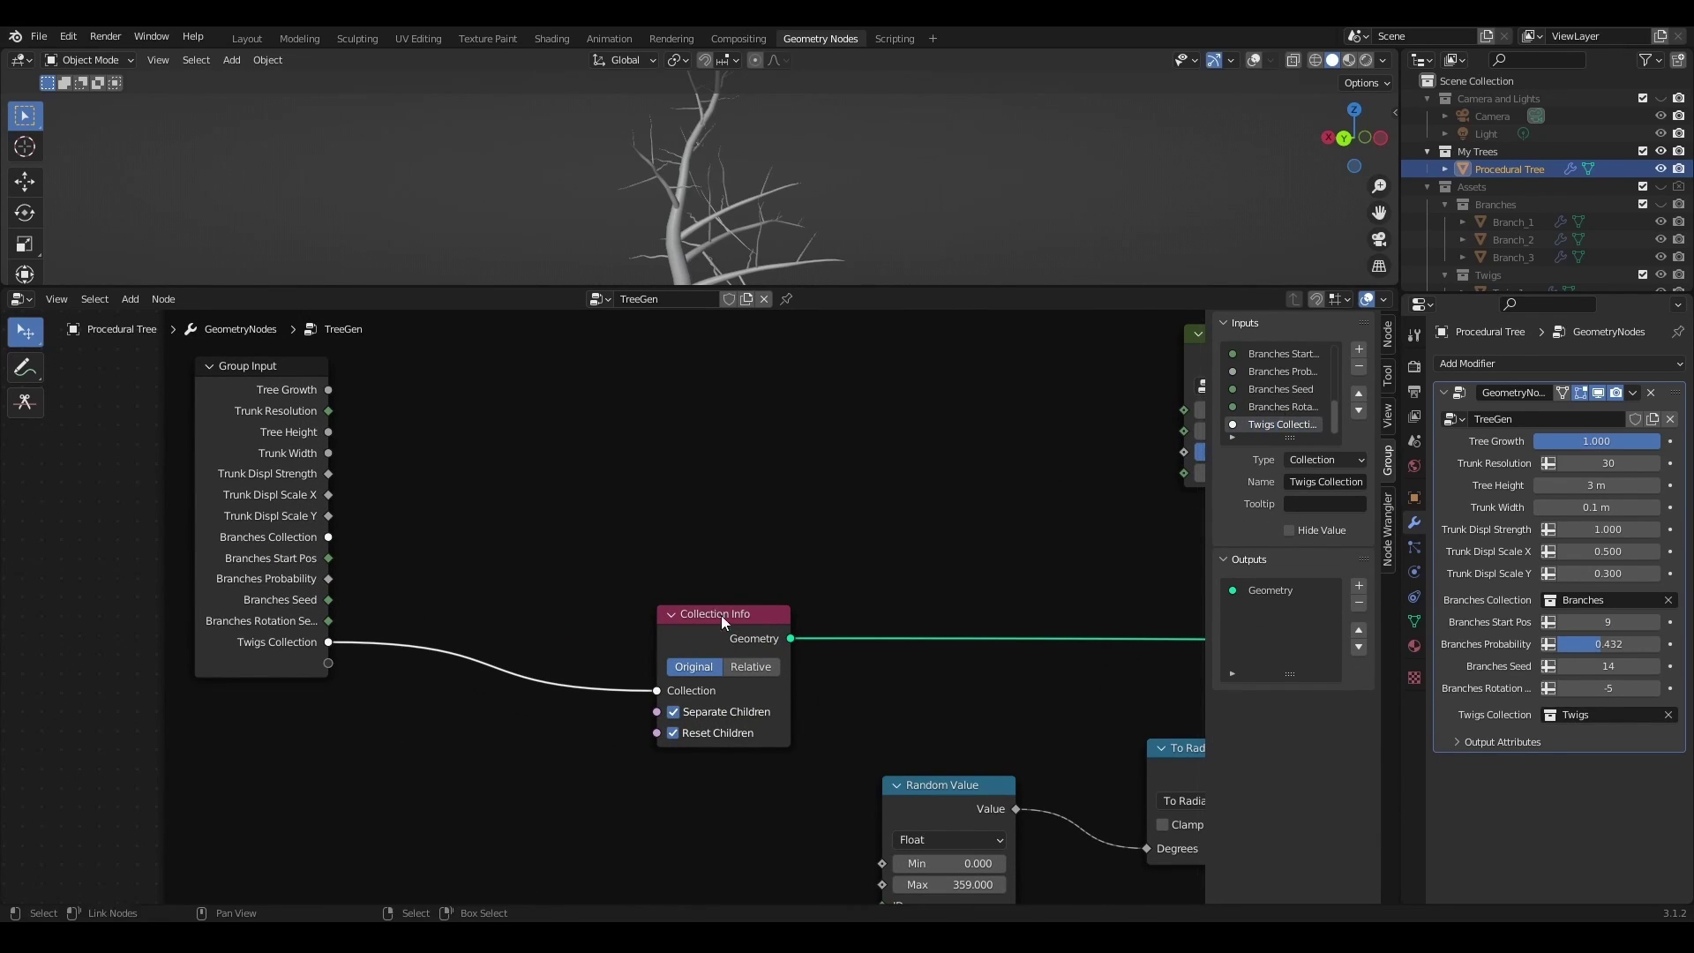
- Expose Trim from Bottom of the twigs' Select Points on Curve node as a group input named Twigs Start Pos
{"action": "scroll", "coordinate": [739, 621], "scroll_direction": "down", "scroll_amount": 3}
{"action": "middle_click_drag", "start_coordinate": [975, 569], "coordinate": [838, 554]}
{"action": "scroll", "coordinate": [838, 554], "scroll_direction": "up", "scroll_amount": 2}
{"action": "left_click_drag", "start_coordinate": [1014, 434], "coordinate": [220, 648]}
{"action": "double_click", "coordinate": [1281, 424]}
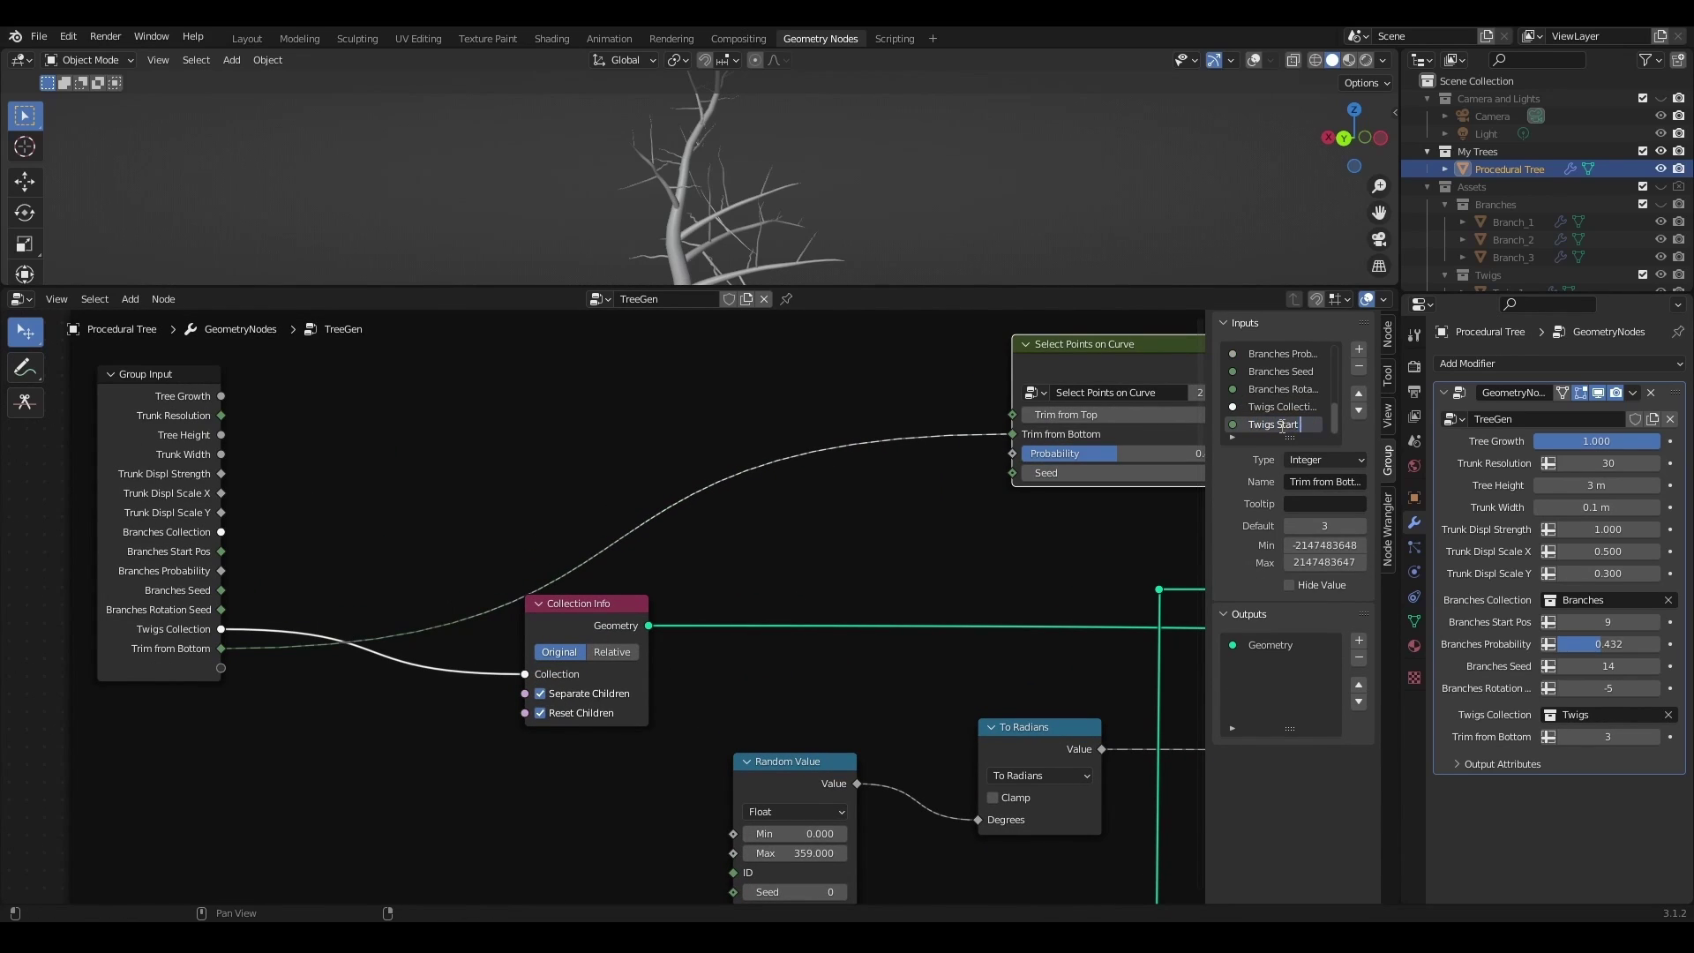
- Expose the same node's Probability and Seed as group inputs named Twigs Probability and Twigs Seed
{"action": "left_click_drag", "start_coordinate": [1013, 453], "coordinate": [221, 669]}
{"action": "left_click_drag", "start_coordinate": [1012, 473], "coordinate": [221, 688]}
{"action": "scroll", "coordinate": [1279, 397], "scroll_direction": "down", "scroll_amount": 2}
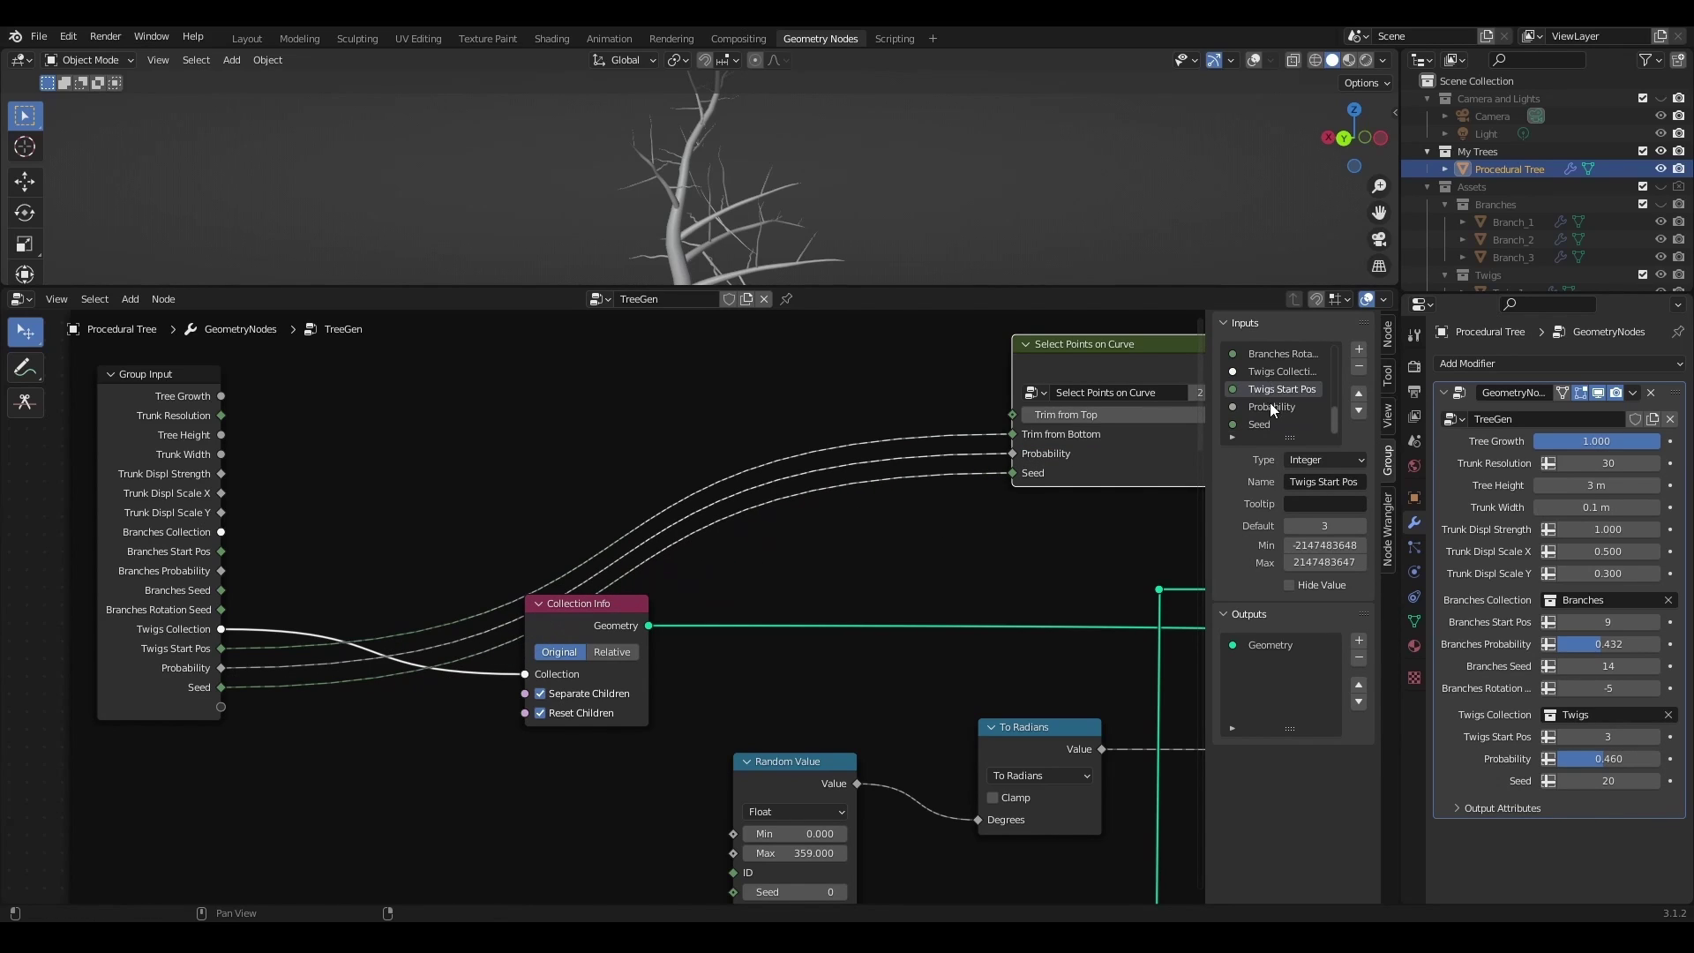
{"action": "left_click", "coordinate": [1251, 406]}
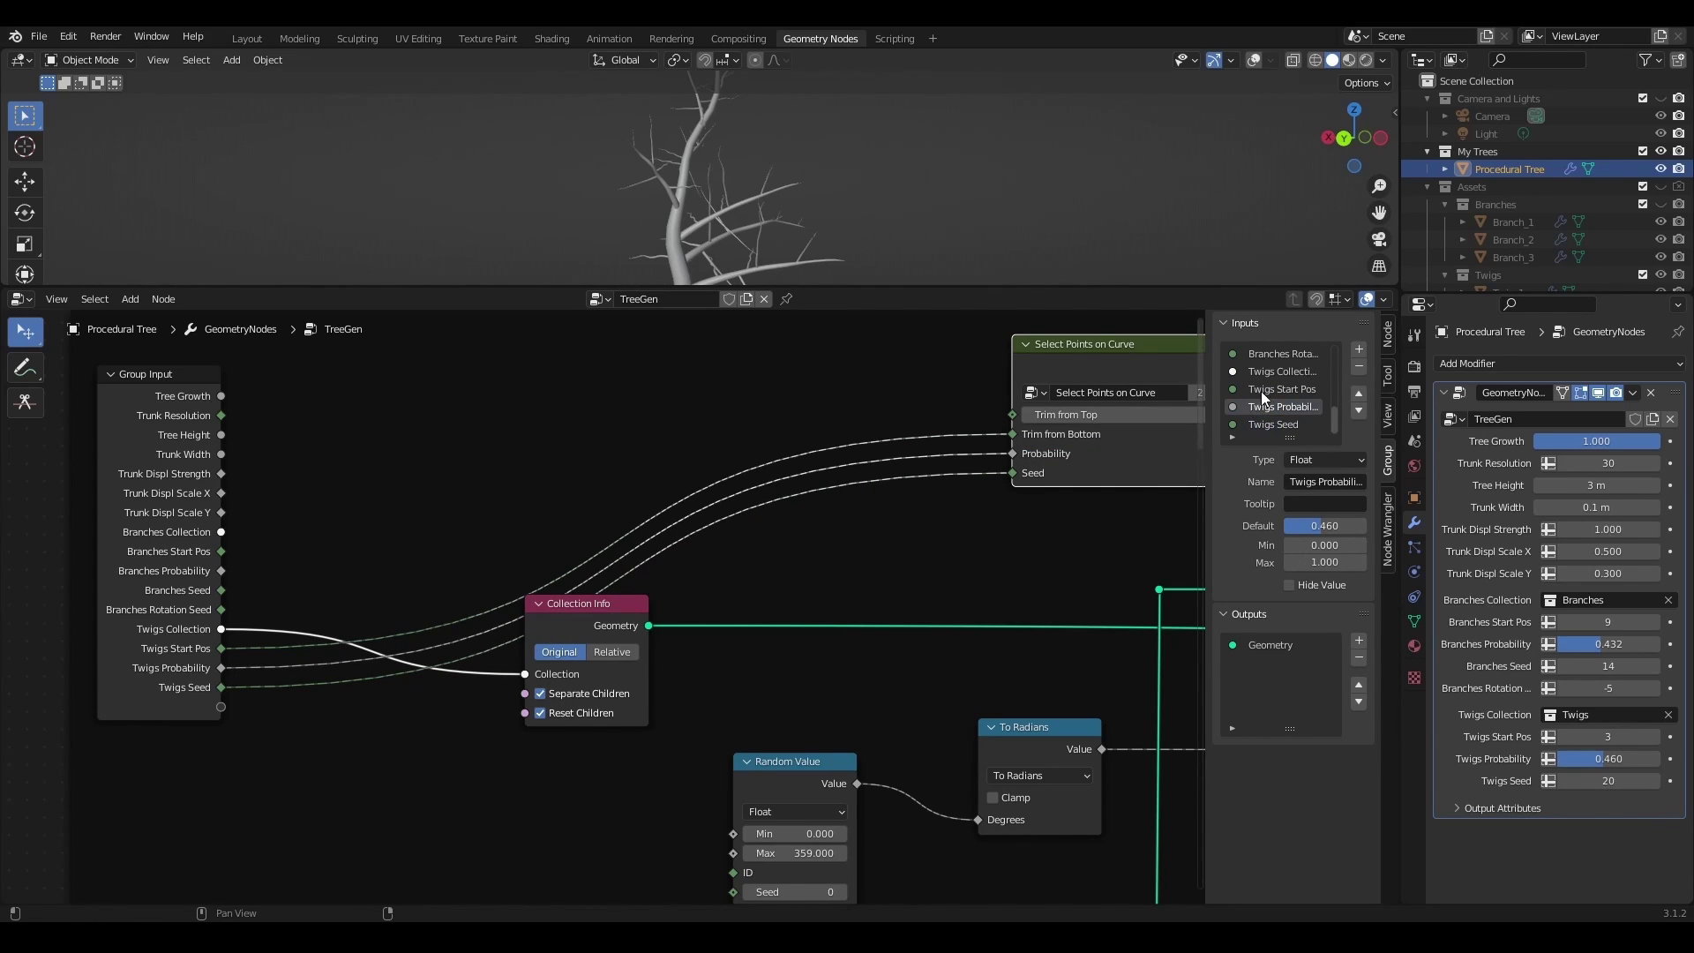
- Expose the twig Random Value node's Seed as a group input named Twigs Rotation Seed
{"action": "middle_click_drag", "start_coordinate": [870, 671], "coordinate": [923, 575]}
{"action": "left_click_drag", "start_coordinate": [786, 795], "coordinate": [274, 609]}
{"action": "double_click", "coordinate": [1258, 425]}
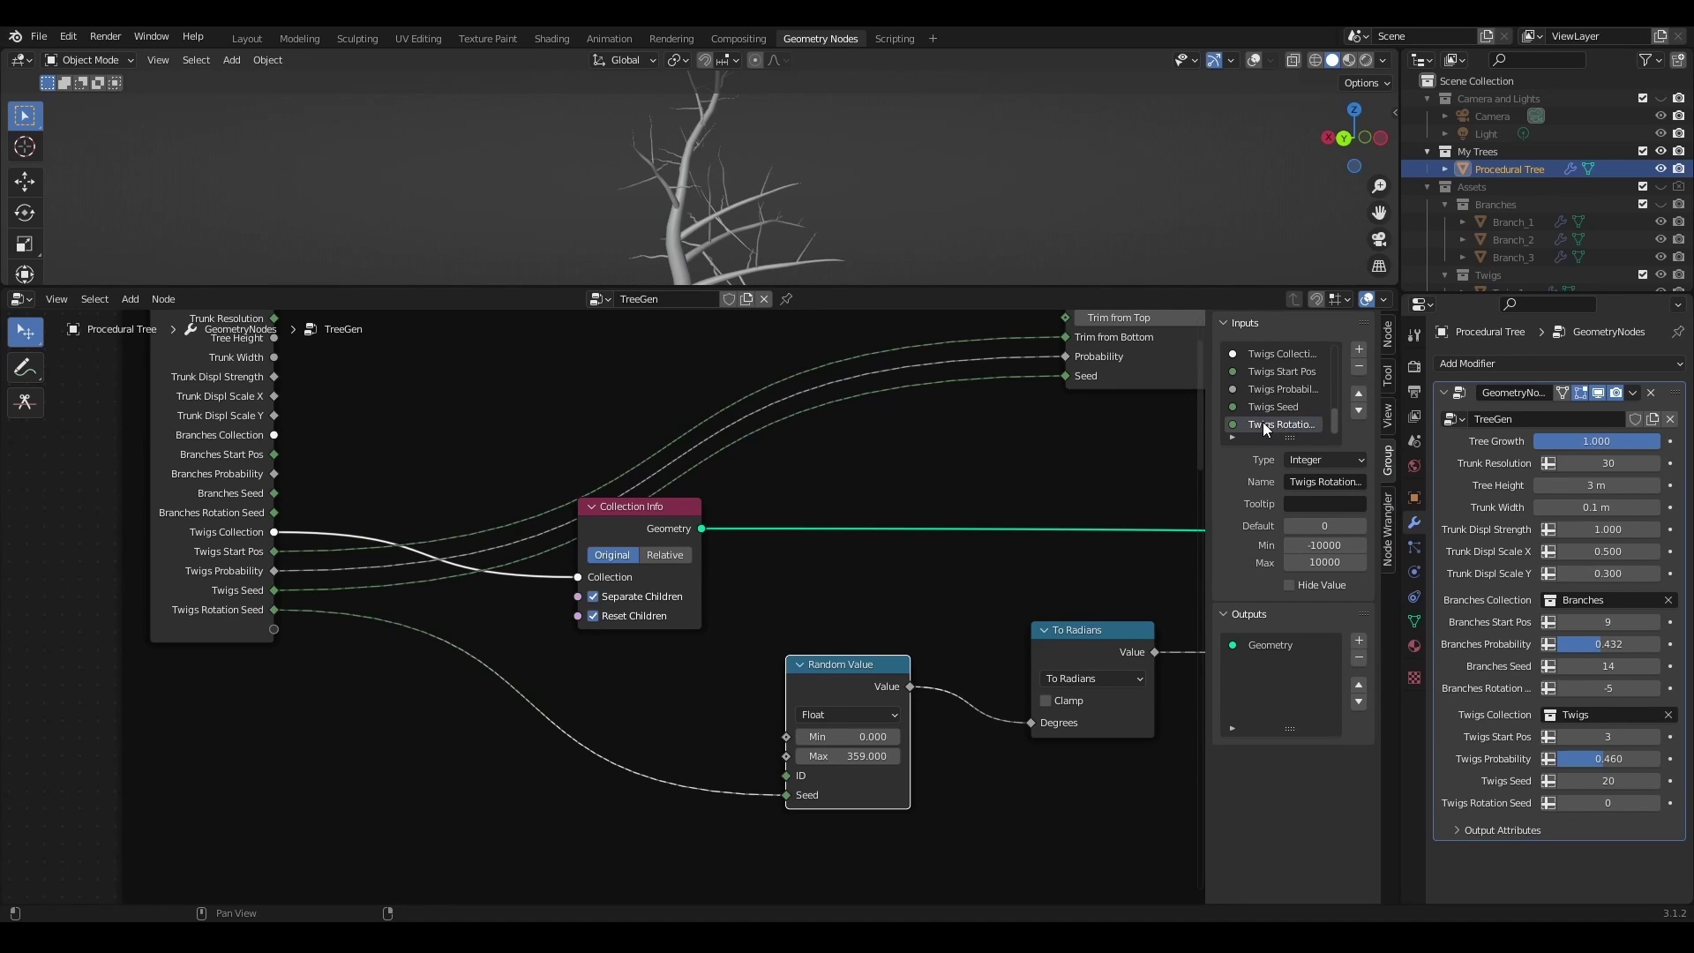
- Enlarge the 3D viewport and test Tree Growth by lowering it and raising it back to 1.000, examining how the twigs grow
{"action": "scroll", "coordinate": [923, 618], "scroll_direction": "down", "scroll_amount": 6}
{"action": "middle_click_drag", "start_coordinate": [1133, 739], "coordinate": [589, 639]}
{"action": "scroll", "coordinate": [589, 638], "scroll_direction": "up", "scroll_amount": 4}
{"action": "scroll", "coordinate": [683, 636], "scroll_direction": "down", "scroll_amount": 5}
{"action": "middle_click_drag", "start_coordinate": [866, 668], "coordinate": [724, 619]}
{"action": "left_click_drag", "start_coordinate": [714, 285], "coordinate": [724, 624]}
{"action": "middle_click_drag", "start_coordinate": [774, 419], "coordinate": [661, 413], "text": "shift"}
{"action": "left_click_drag", "start_coordinate": [1609, 440], "coordinate": [1581, 440]}
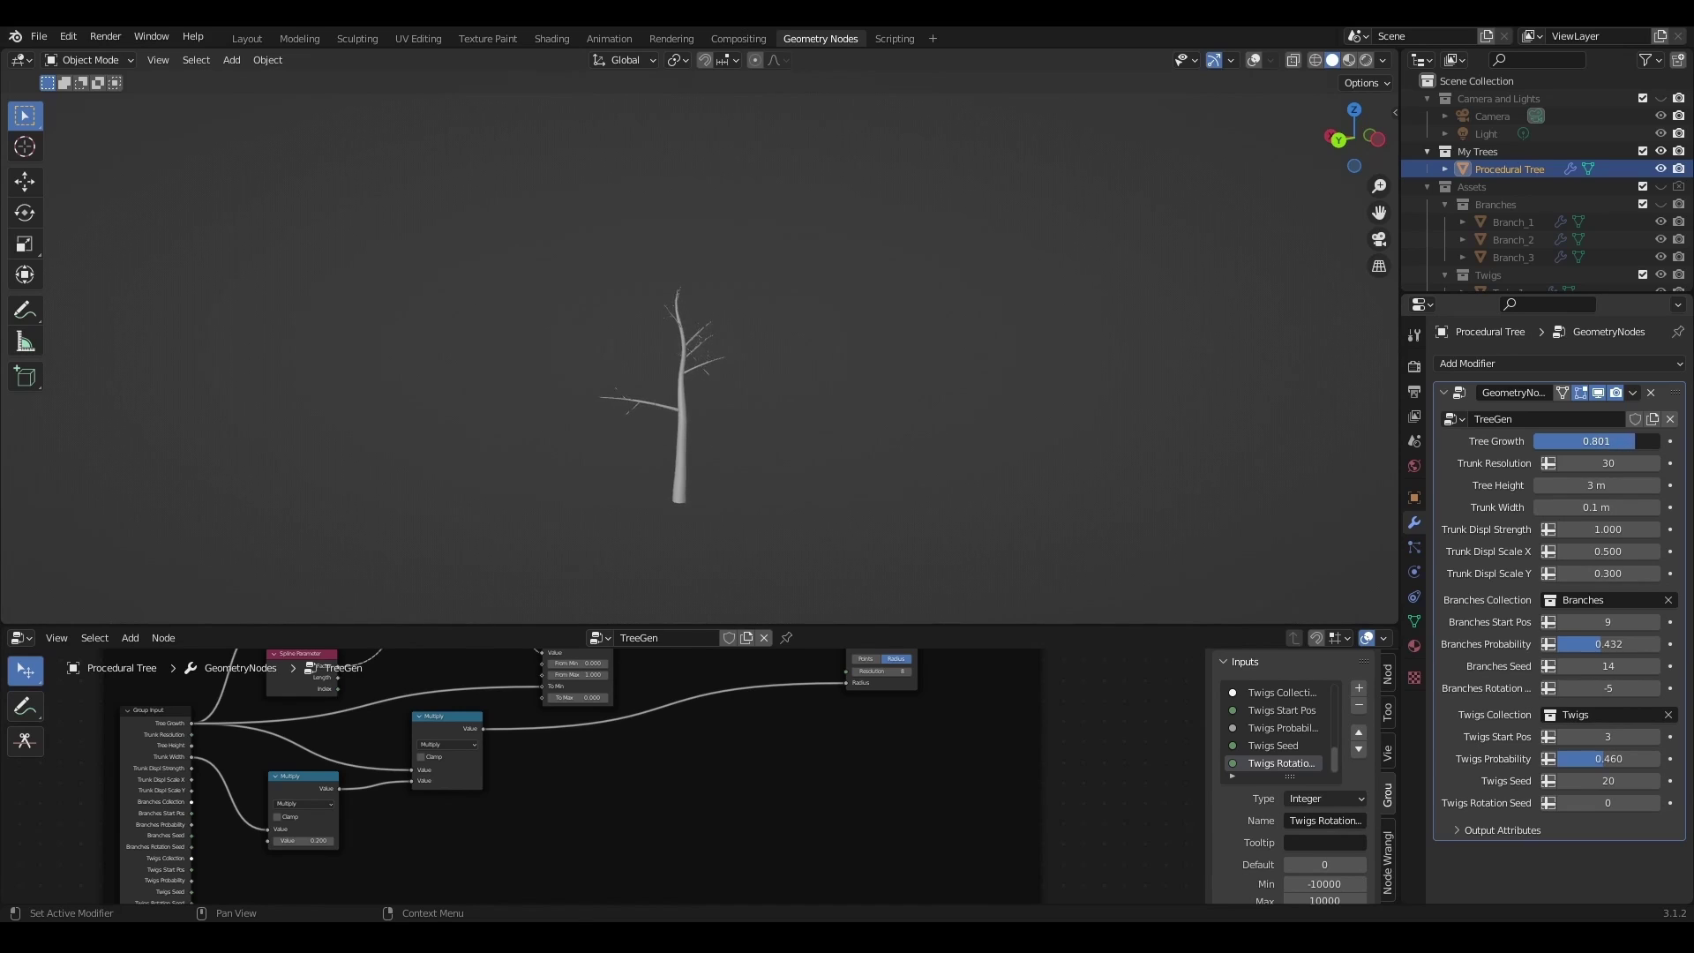
{"action": "left_click_drag", "start_coordinate": [1597, 440], "coordinate": [1613, 440]}
{"action": "middle_click_drag", "start_coordinate": [553, 405], "coordinate": [505, 405]}
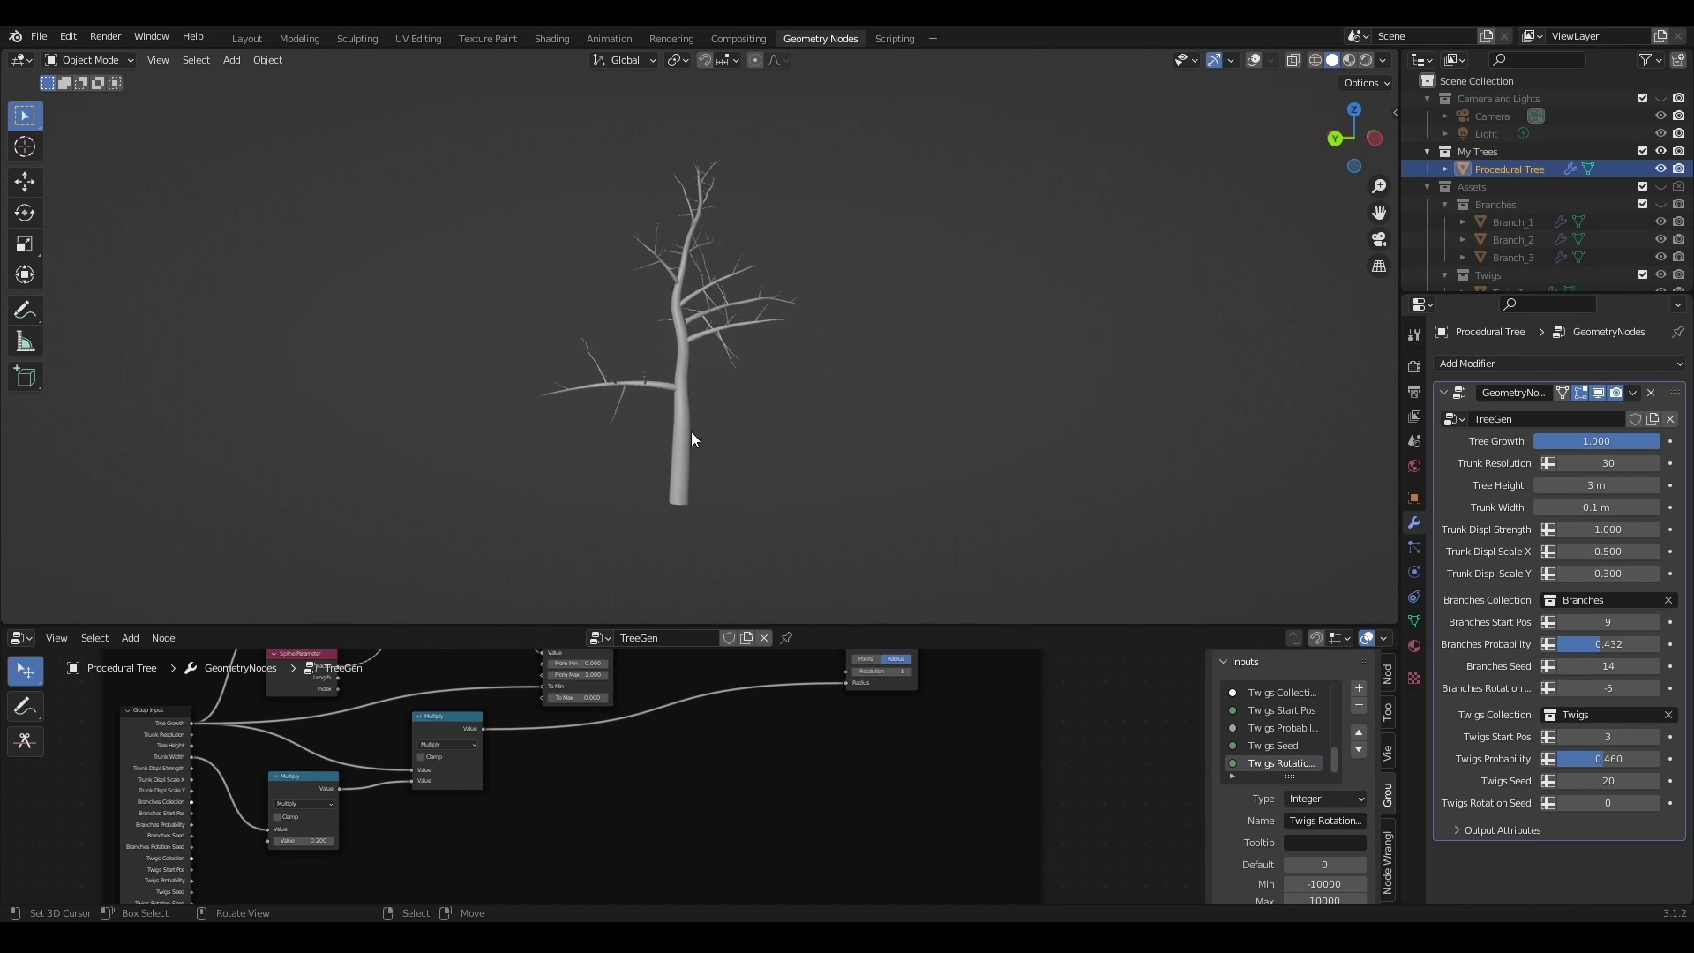